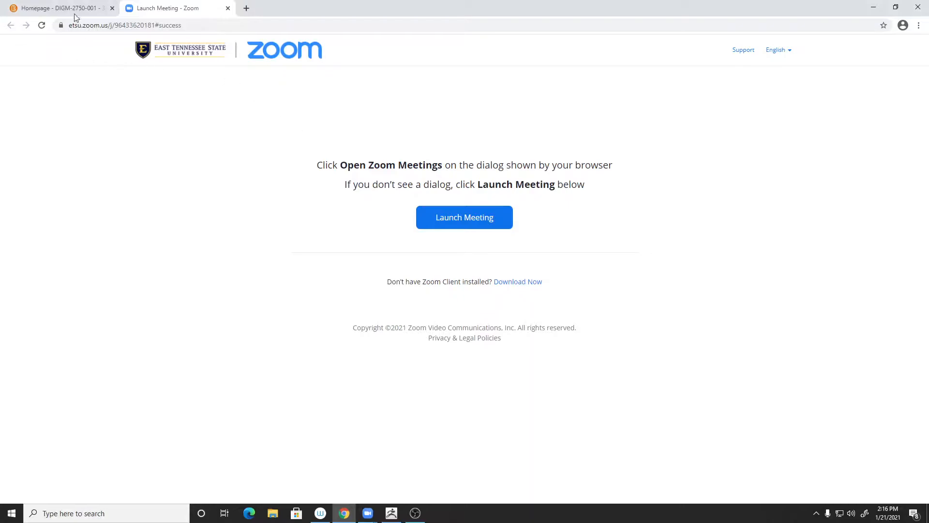
Open Weekly Lectures > Week 01 Lecture and scroll down to the lion head reference images.
scroll(610, 314, up, 4)
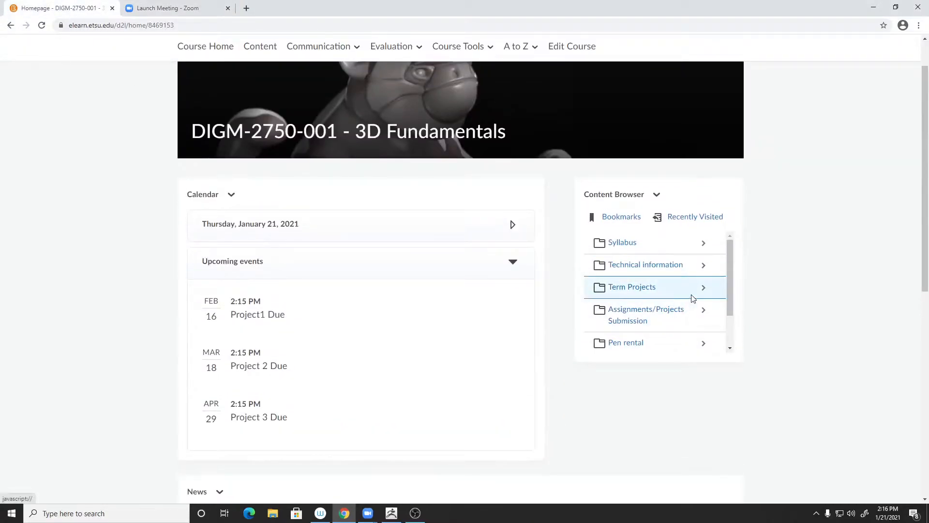
scroll(647, 302, down, 1)
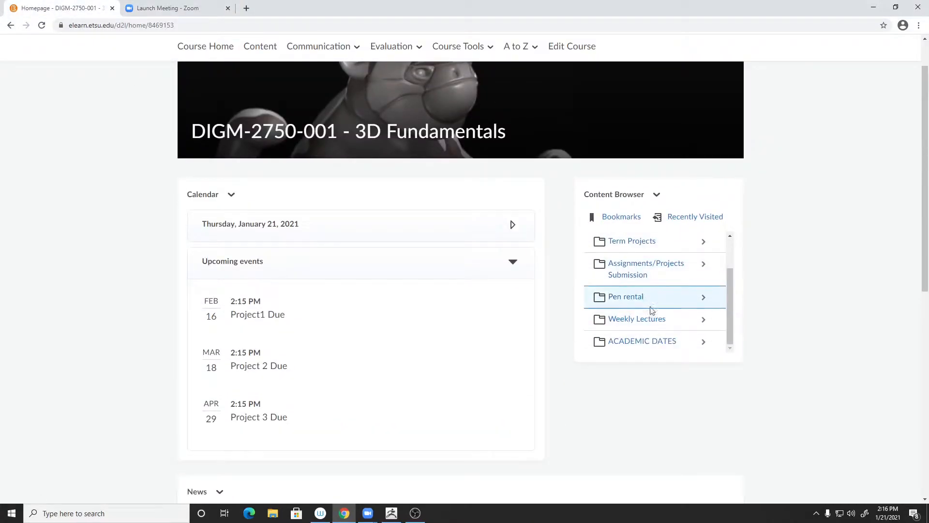
click(638, 320)
click(636, 260)
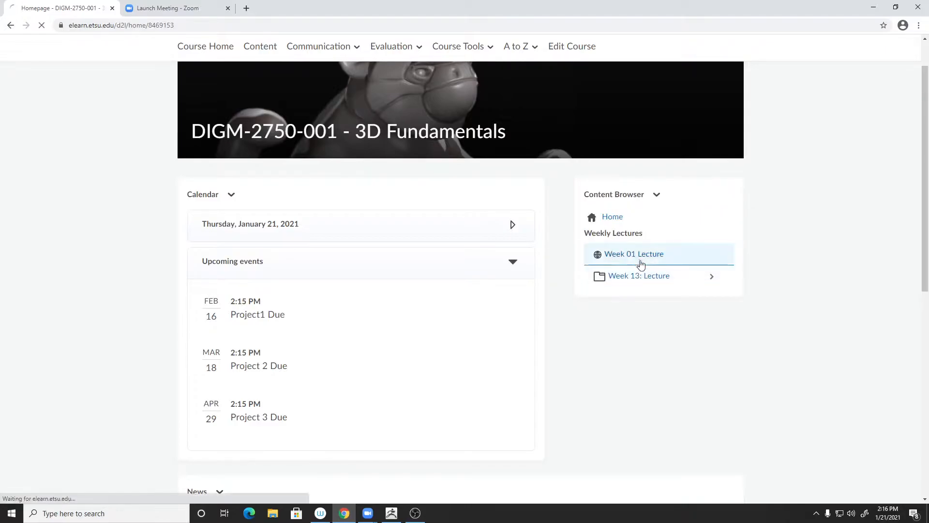
scroll(421, 324, down, 10)
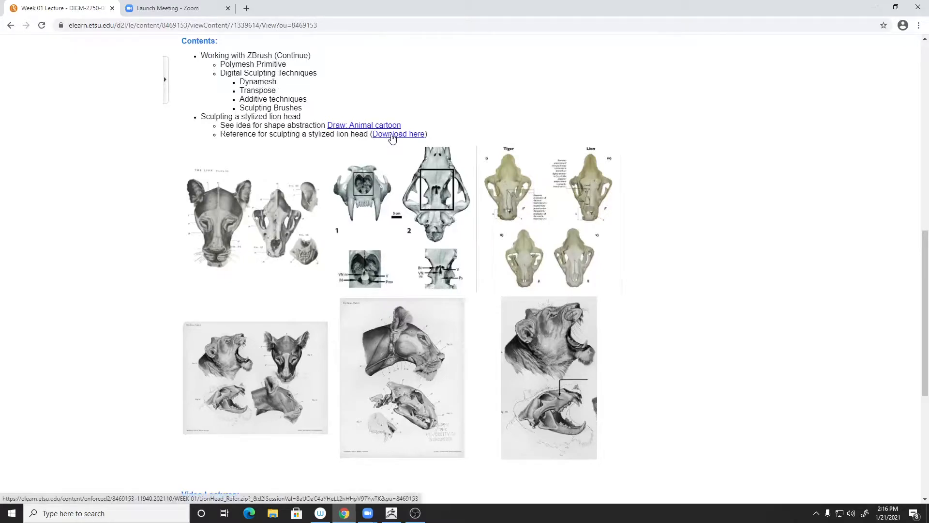
Check the lion reference download link, highlight the digital sculpting topics, then open File Explorer.
right_click(392, 139)
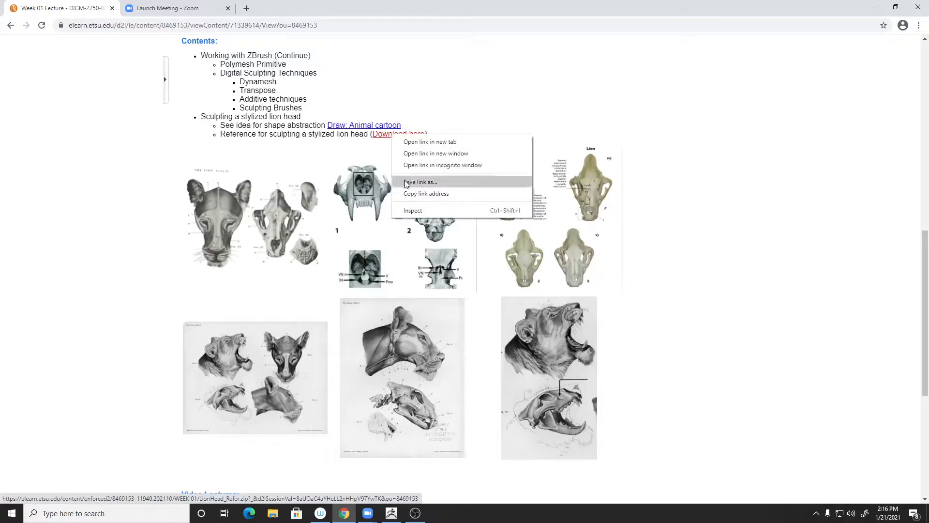
click(768, 378)
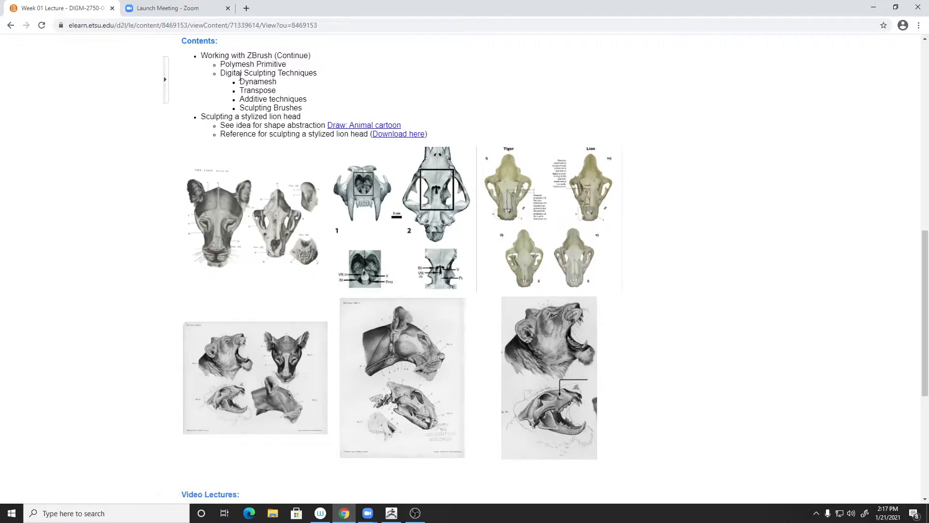
mouse_move(221, 72)
mouse_down()
mouse_move(306, 83)
mouse_move(307, 103)
mouse_move(298, 85)
mouse_up()
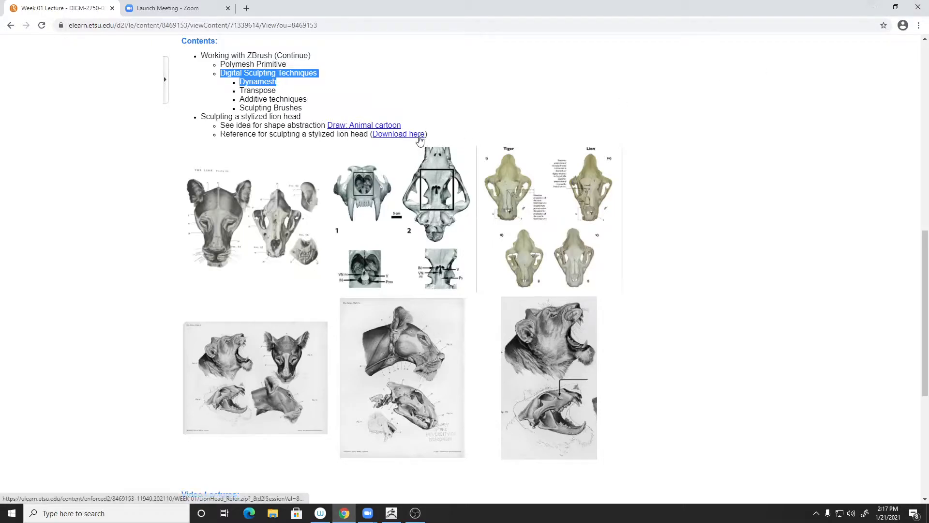
click(273, 513)
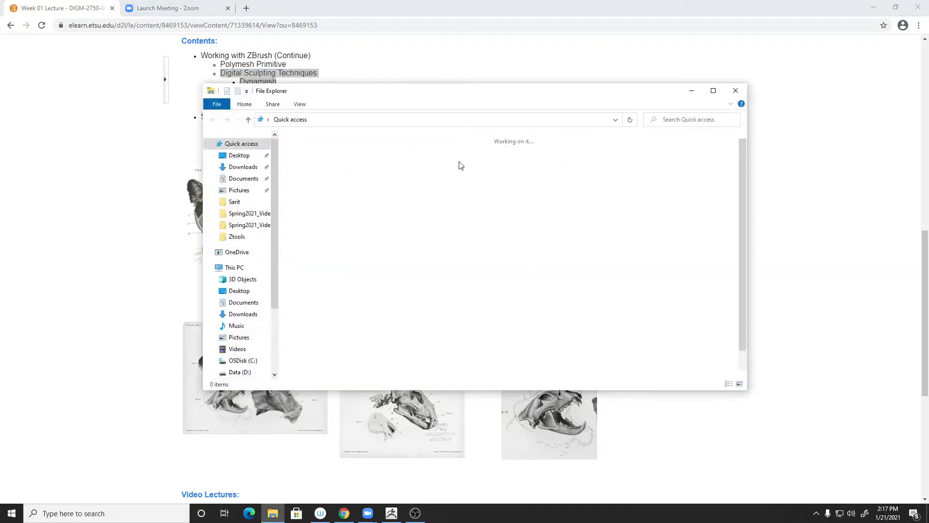
Browse F: > ETSU_TeachSpring2021 > DIGM-2750SP2021_3DFundamentals and reposition the Explorer window over the browser.
scroll(239, 339, down, 2)
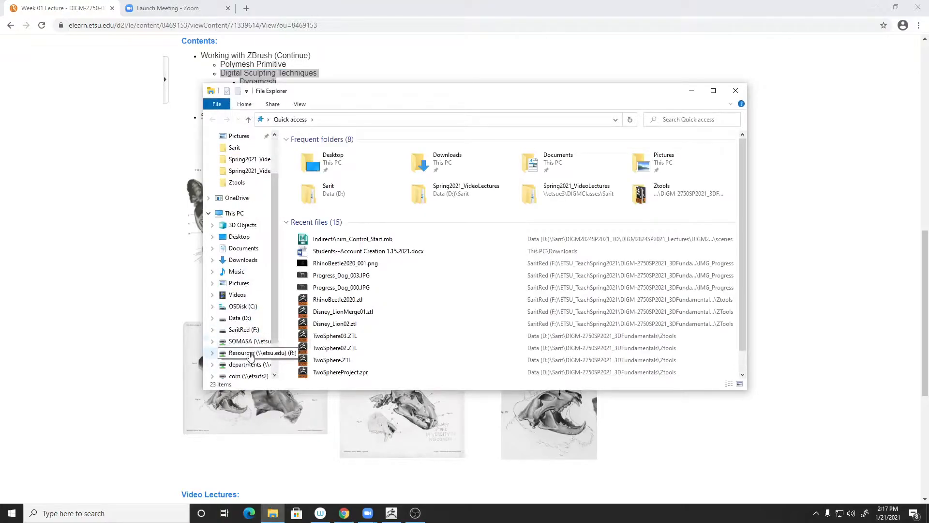
click(243, 330)
double_click(341, 232)
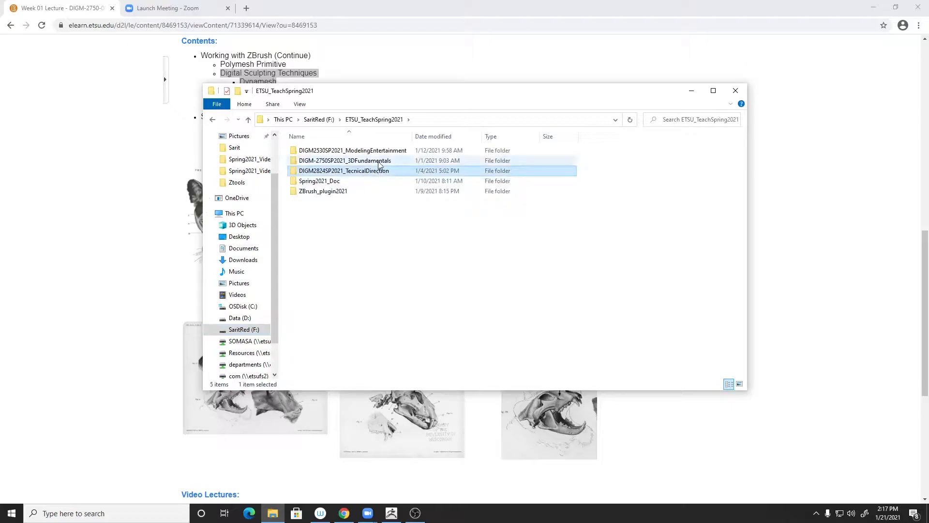
double_click(354, 161)
drag(424, 94, 928, 140)
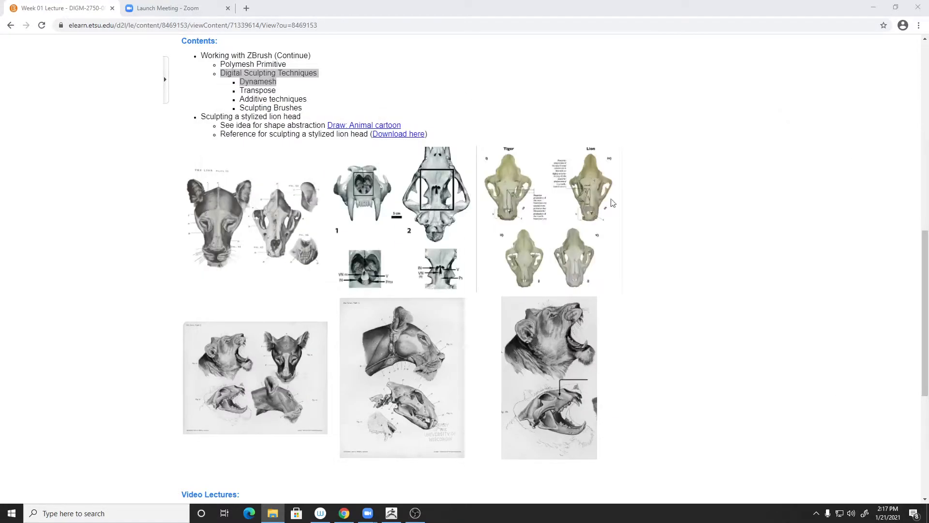
scroll(617, 203, up, 15)
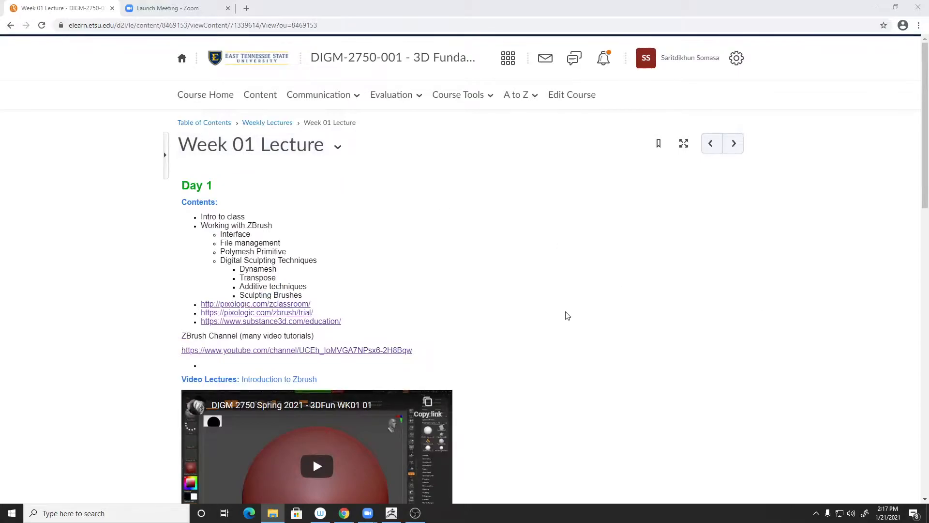
scroll(566, 315, down, 10)
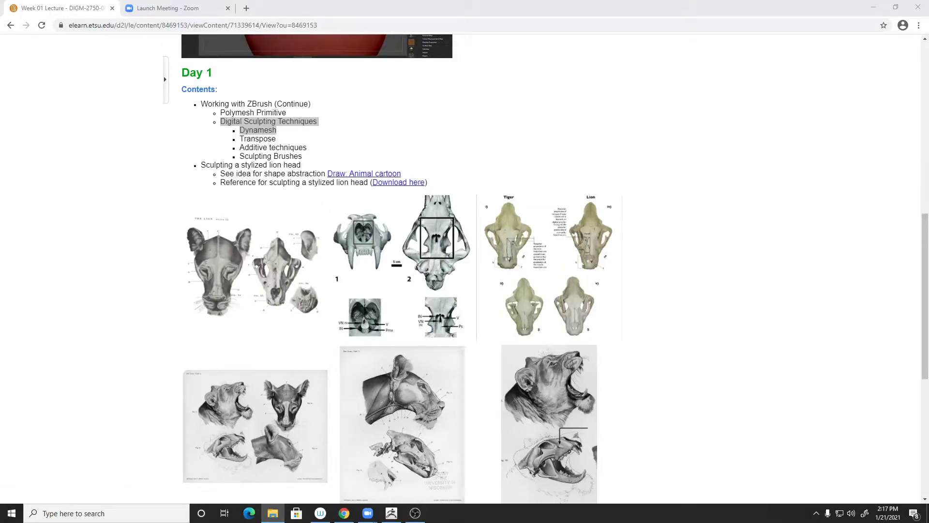
click(273, 513)
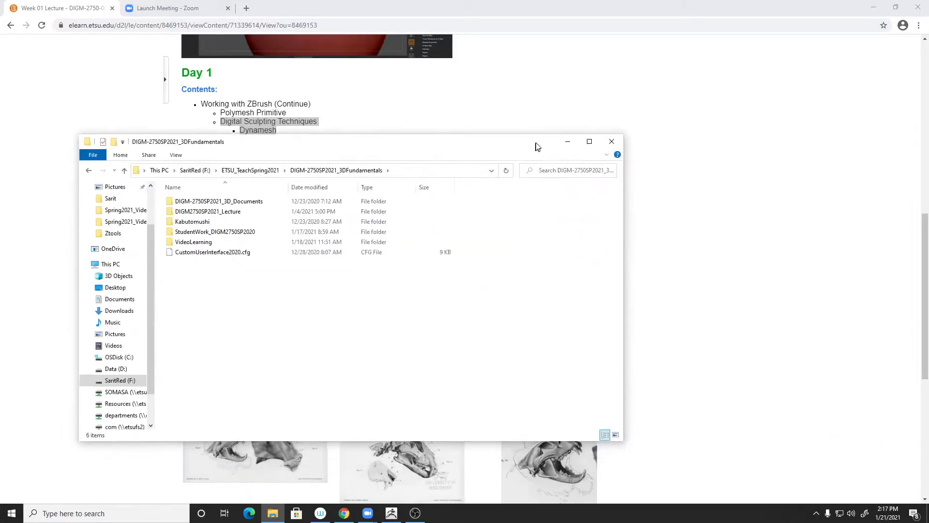
Open DIGM2750SP2021_Lecture > DIGM2750SP2021_WK01 > ZTools and select the five Disney lion files.
double_click(237, 212)
double_click(237, 202)
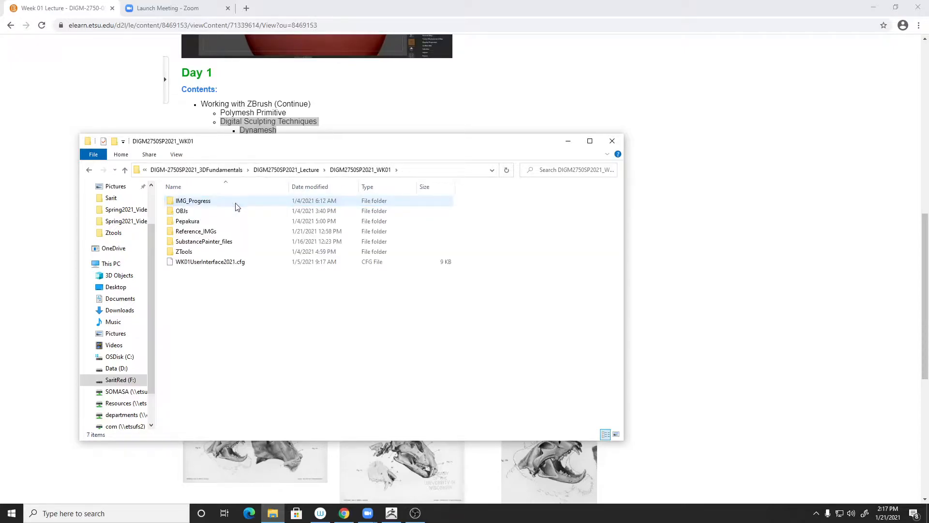
click(208, 252)
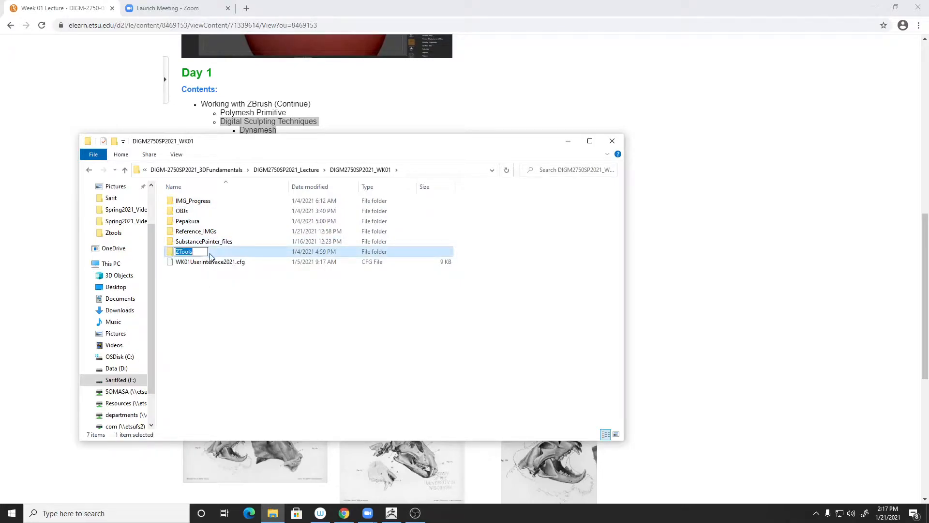
double_click(212, 251)
drag(247, 199, 232, 244)
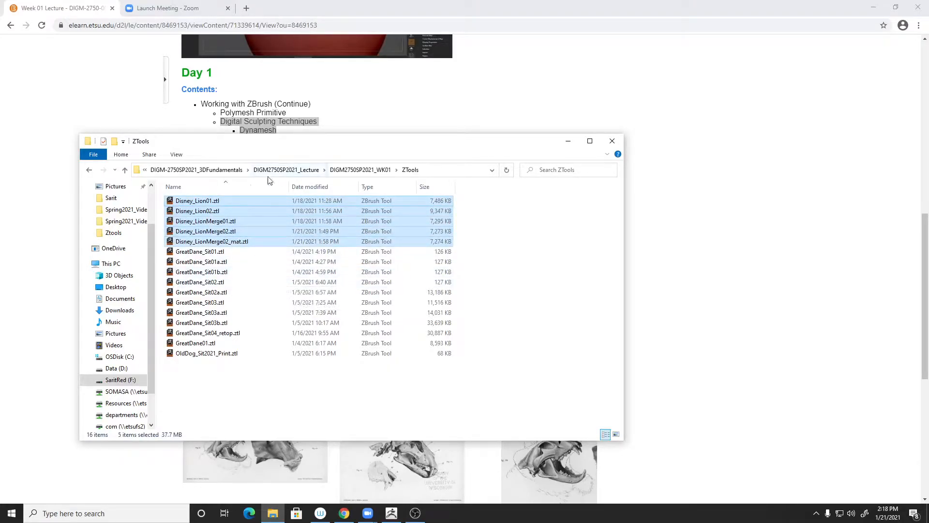
drag(376, 146, 559, 131)
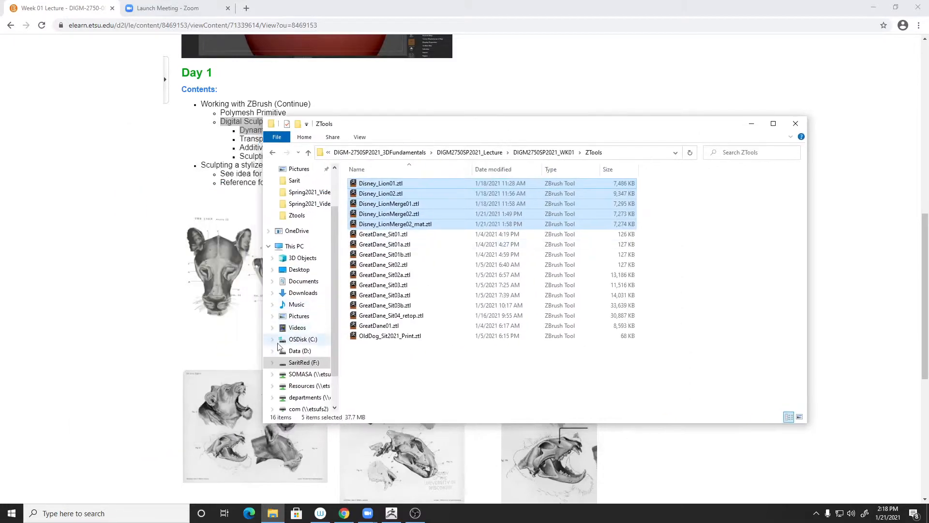
Open Data (D:) in a new window and browse to DIGM-2750SP2021_3DFundamentals > Ztools.
right_click(304, 349)
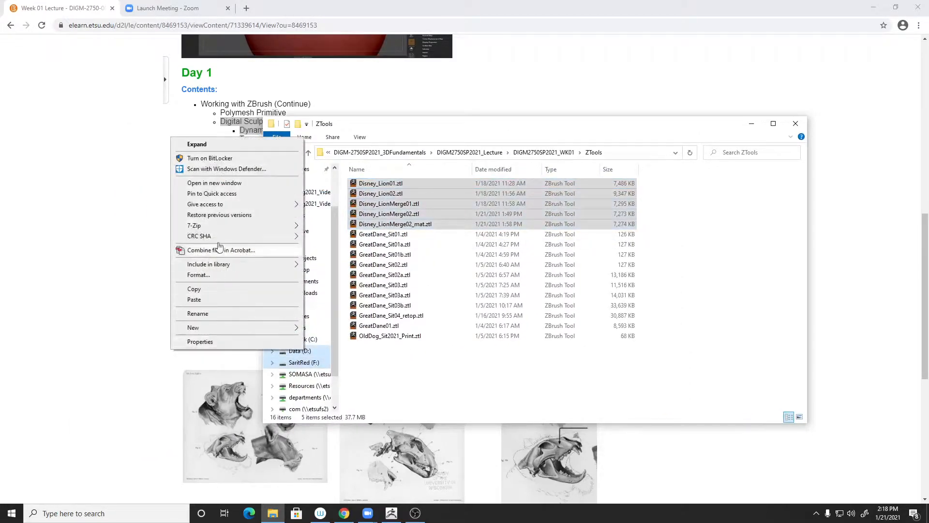
click(225, 183)
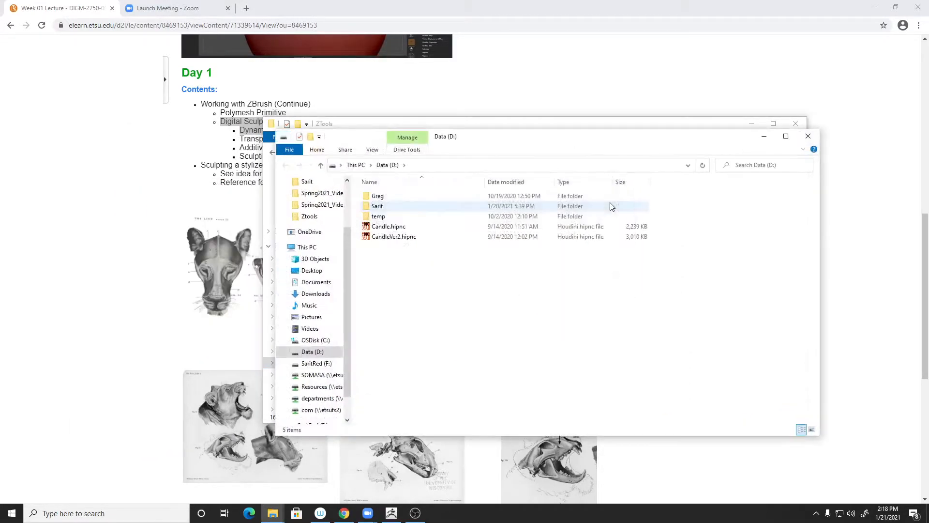
double_click(377, 206)
click(411, 206)
double_click(410, 207)
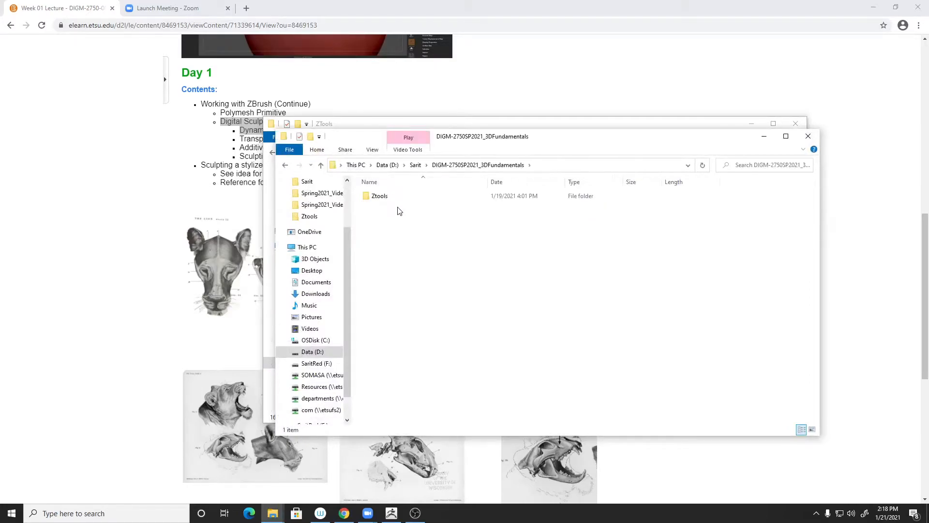
double_click(386, 198)
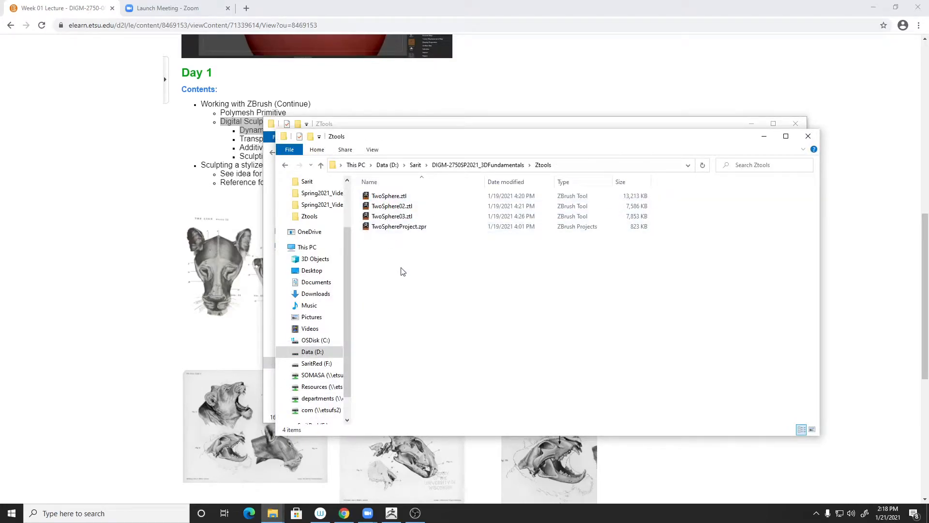
Paste the five Disney lion files into the D: Ztools folder and arrange both Explorer windows.
key(ctrl+v)
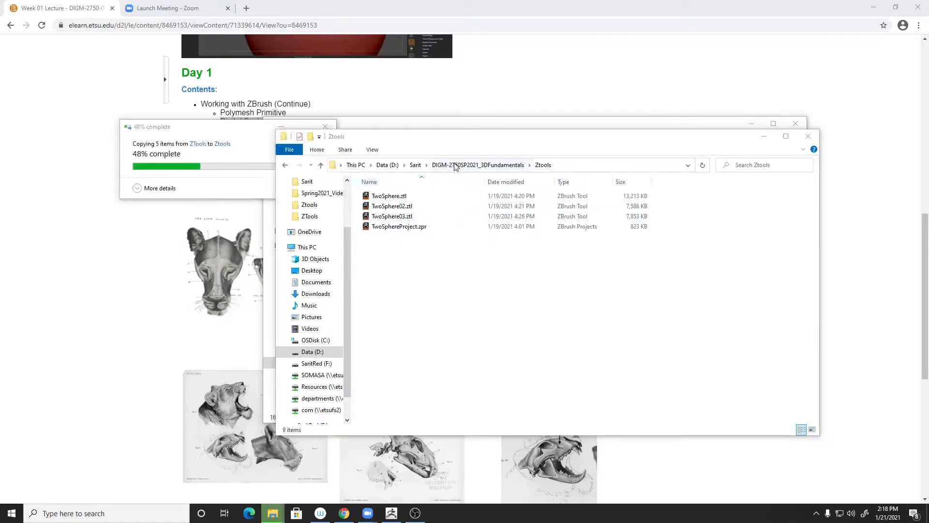
click(451, 165)
drag(454, 141, 777, 193)
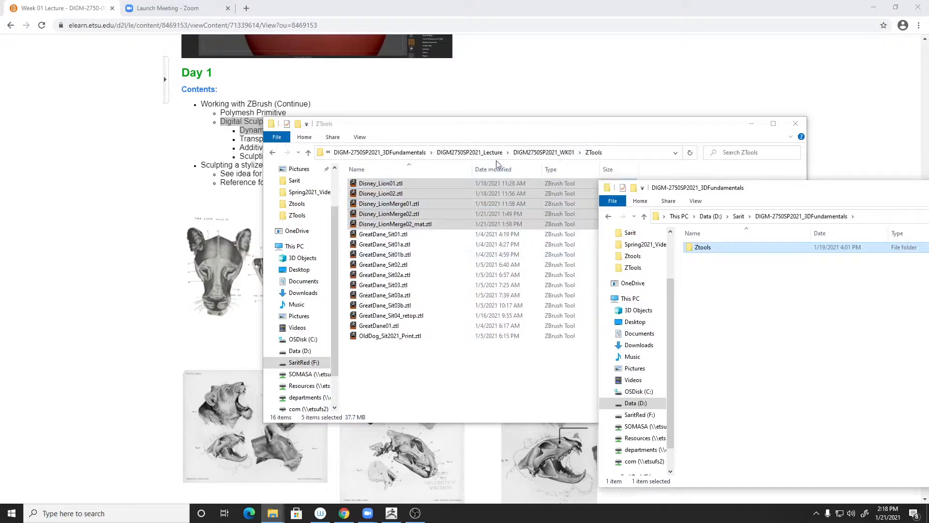
click(466, 153)
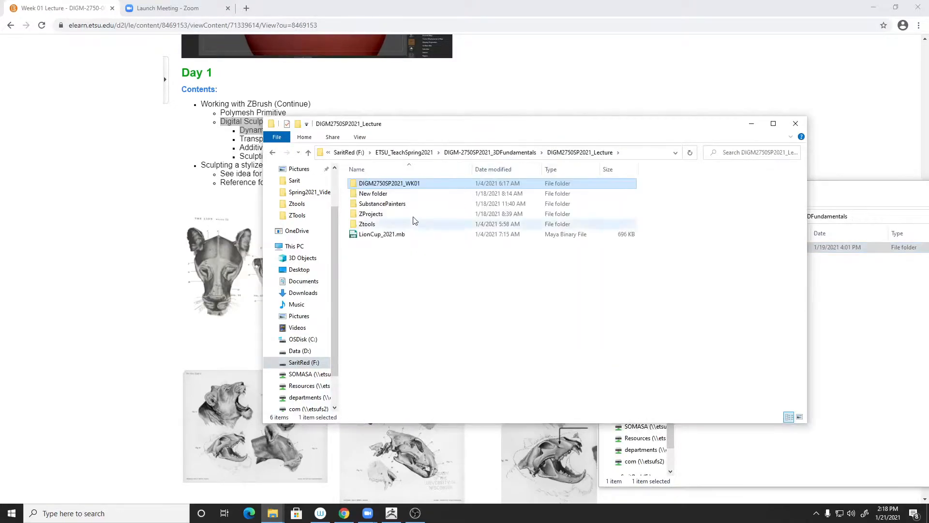
click(416, 183)
key(ctrl+c)
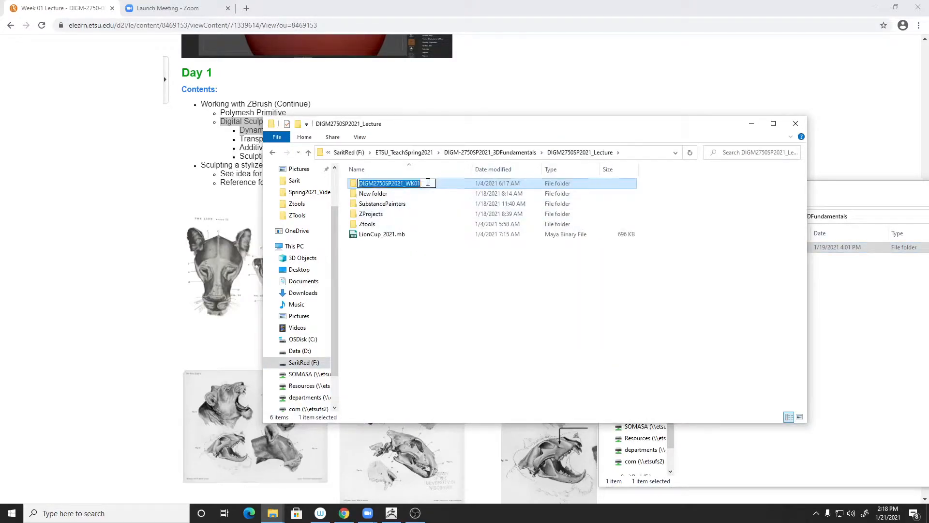
click(870, 357)
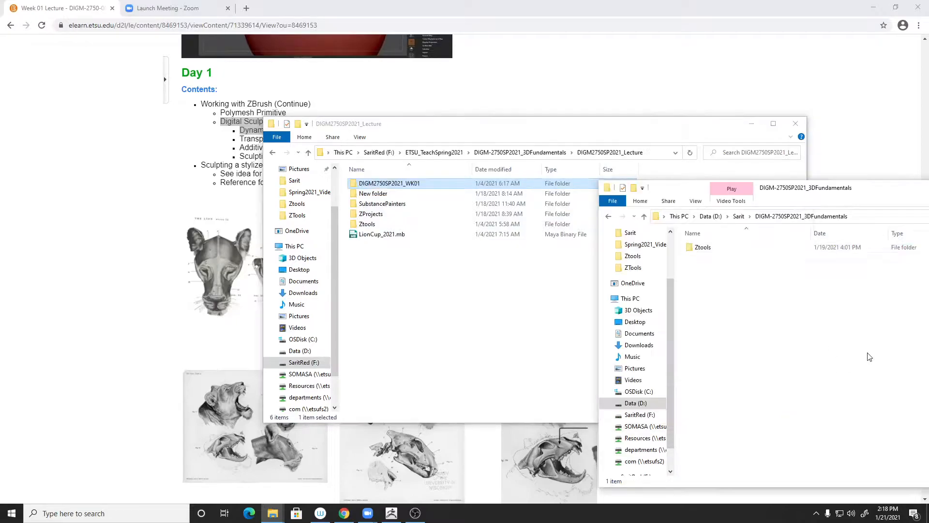
Create a new DIGM2750SP2021_WK01 folder in 3DFundamentals and drag Ztools into it.
right_click(734, 343)
mouse_move(689, 458)
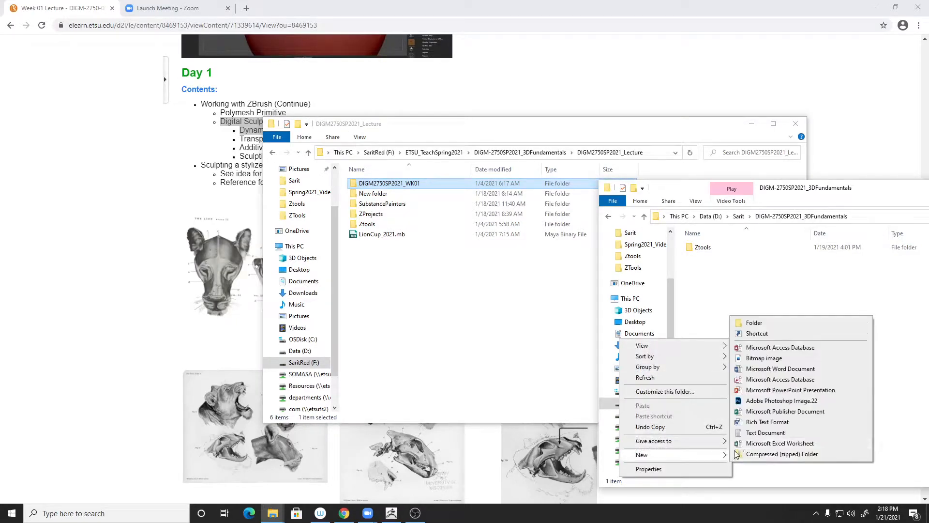
click(754, 323)
key(ctrl+v)
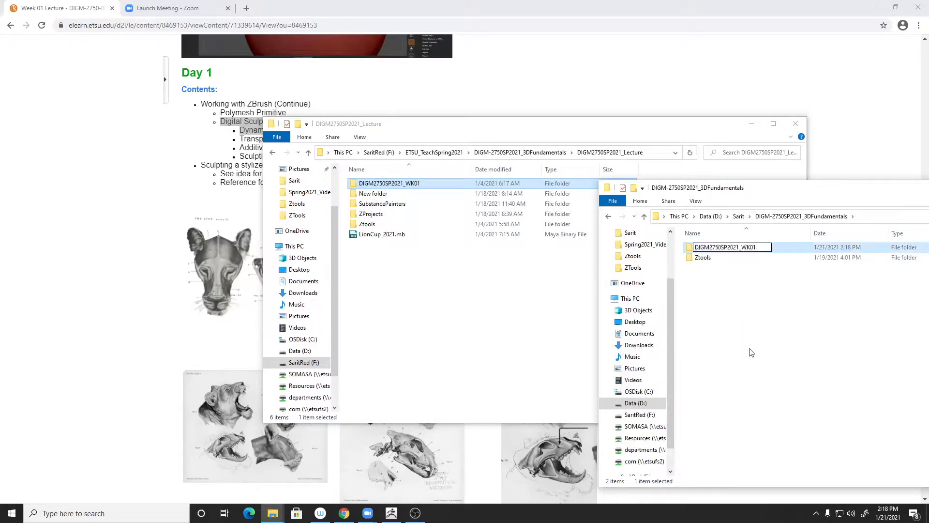
click(751, 340)
drag(703, 257, 722, 247)
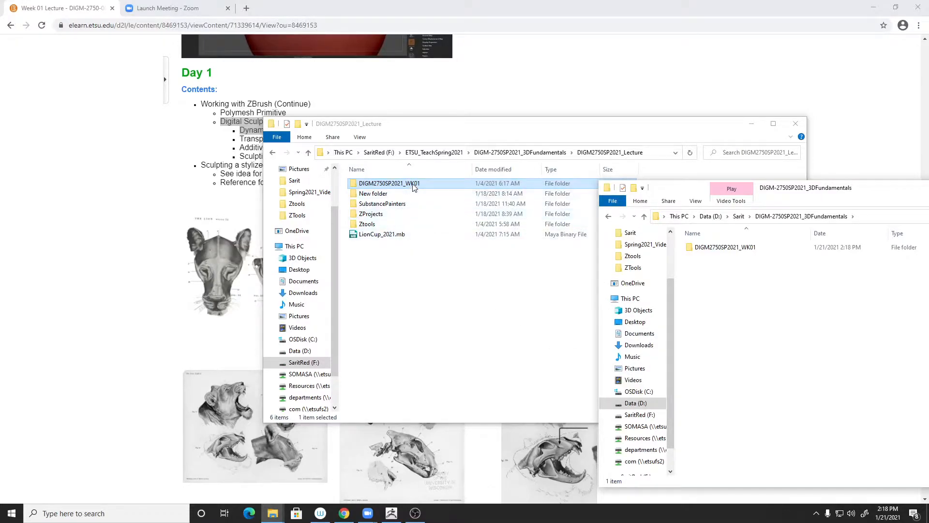
Copy Reference_IMGs and IMG_Progress from the F: WK01 folder into the D: WK01 folder.
double_click(396, 184)
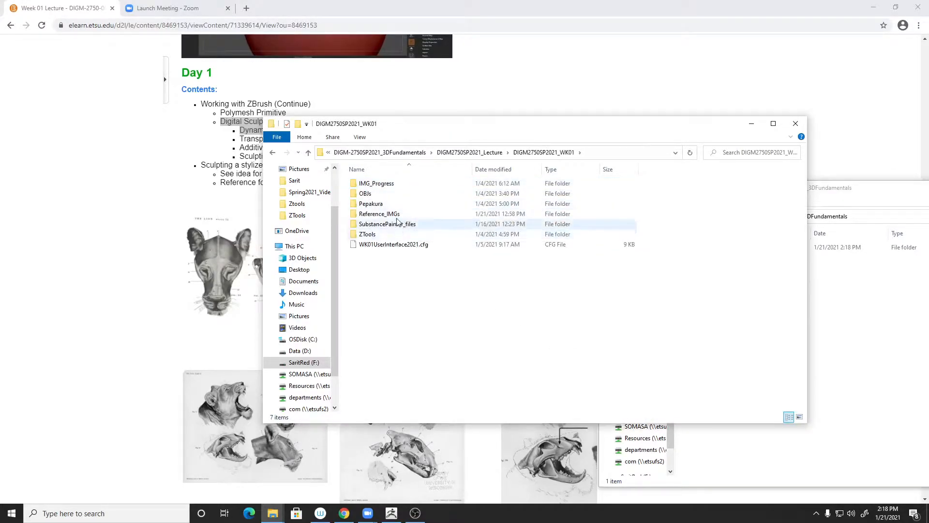
click(399, 215)
click(888, 356)
drag(382, 214, 739, 252)
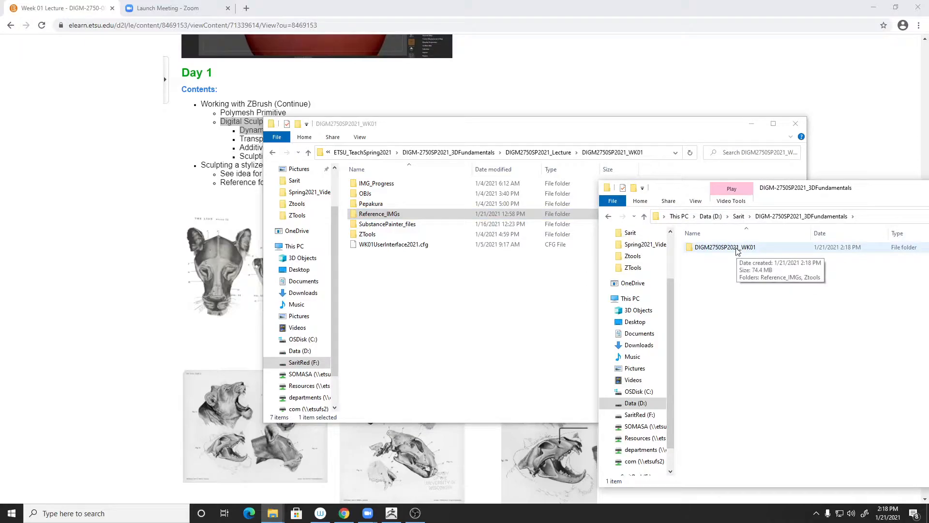
double_click(738, 251)
drag(376, 183, 749, 320)
click(746, 324)
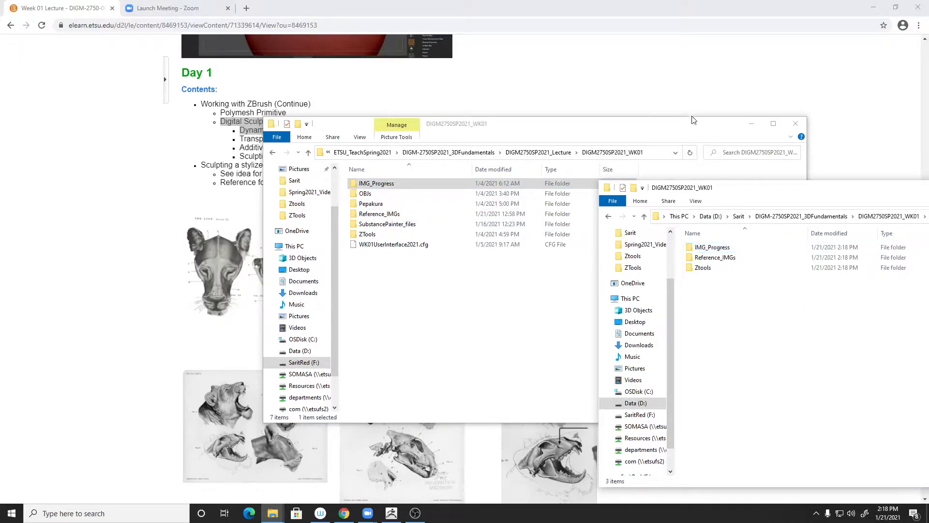
Minimize the F: window, open Reference_IMGs > Lion_Refer, and view _D.jpg.
click(751, 126)
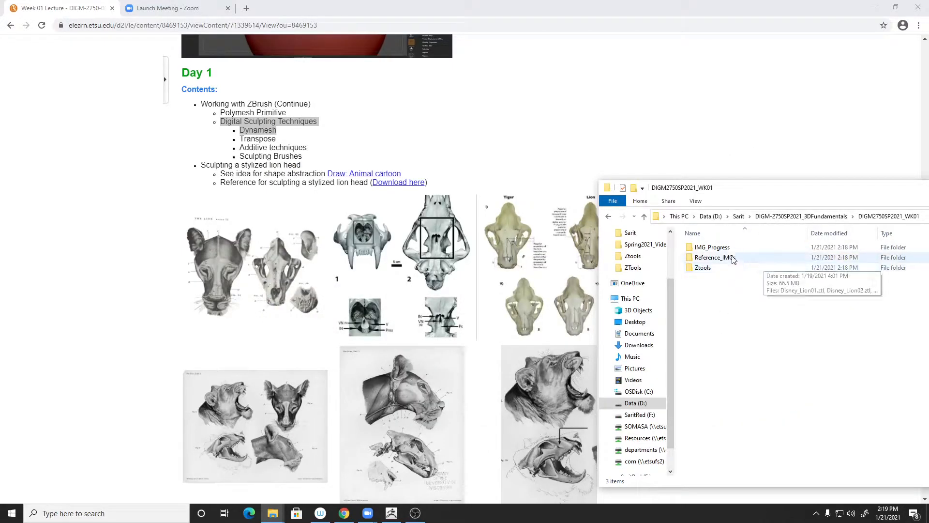
double_click(733, 257)
double_click(731, 252)
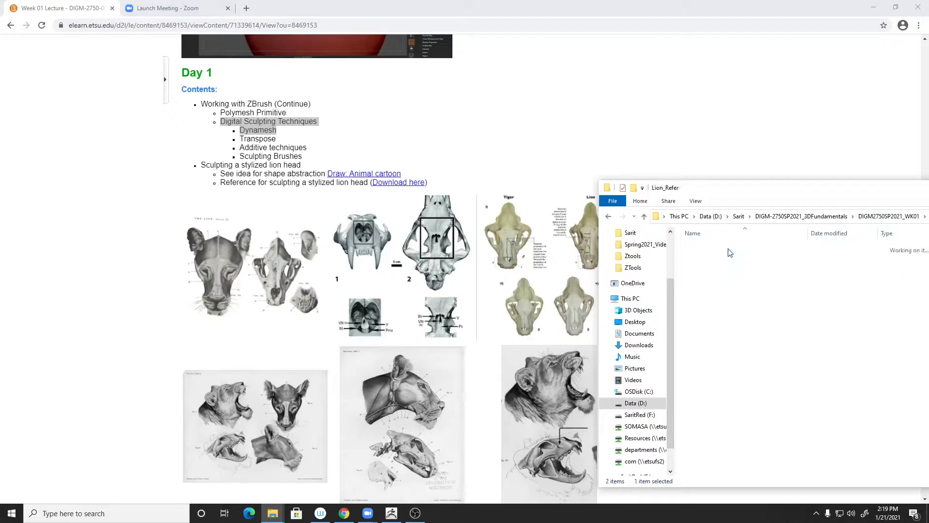
drag(778, 187, 421, 93)
double_click(364, 164)
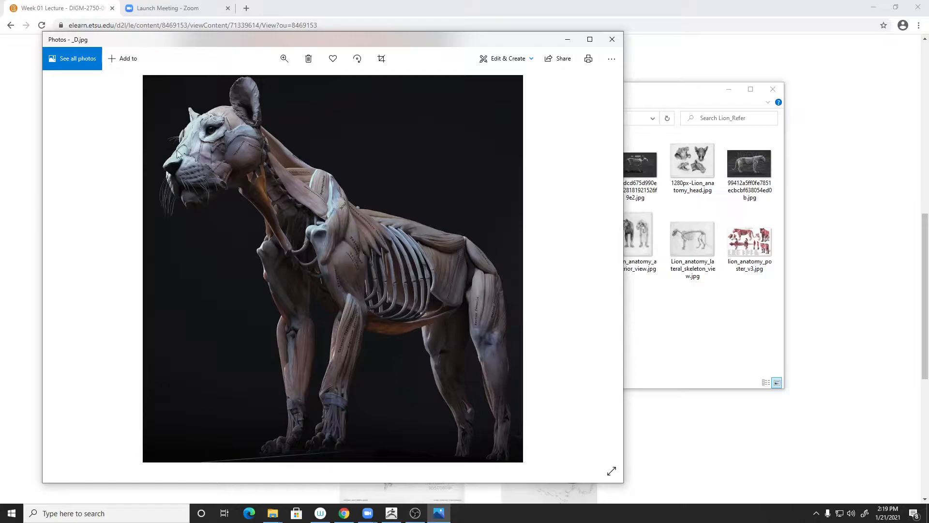
Page through the lion anatomy references in Photos, then bring the Week 01 Lecture page forward.
scroll(272, 215, down, 2)
scroll(274, 227, down, 1)
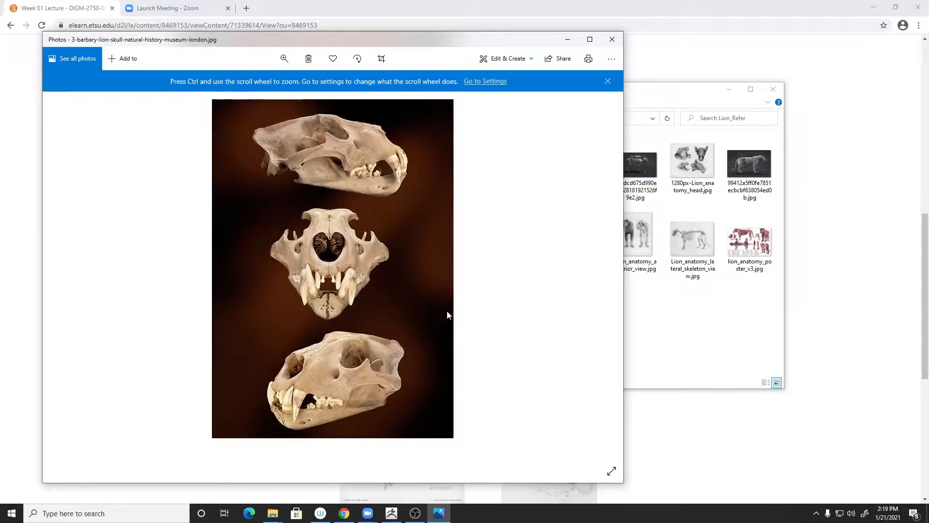
scroll(448, 314, down, 3)
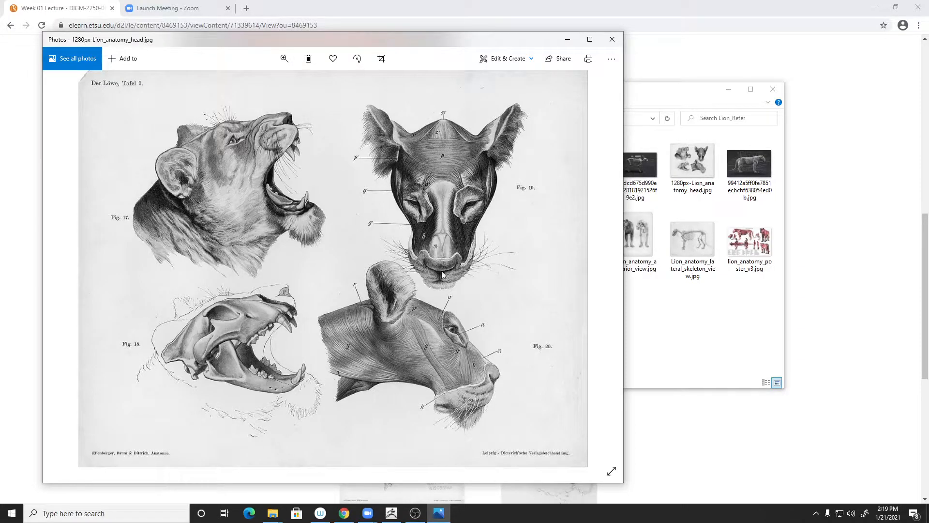
key(Right)
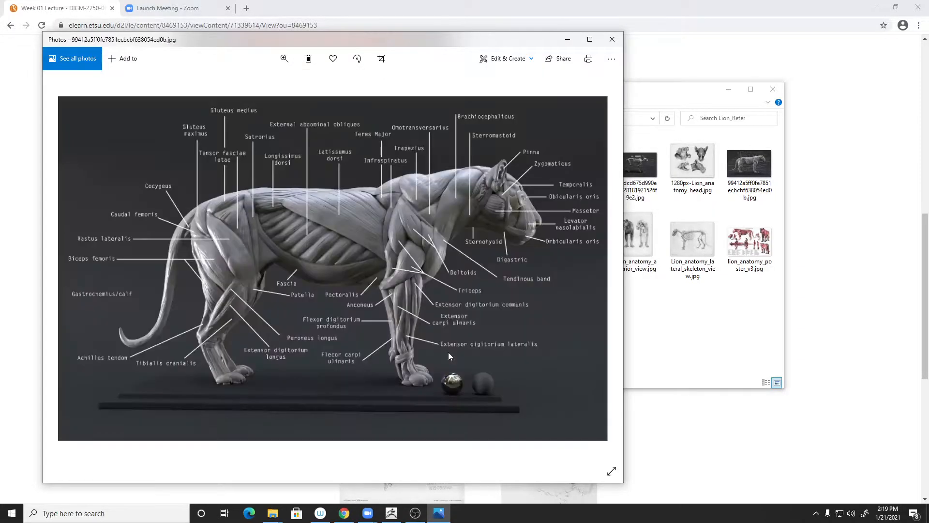
key(Right)
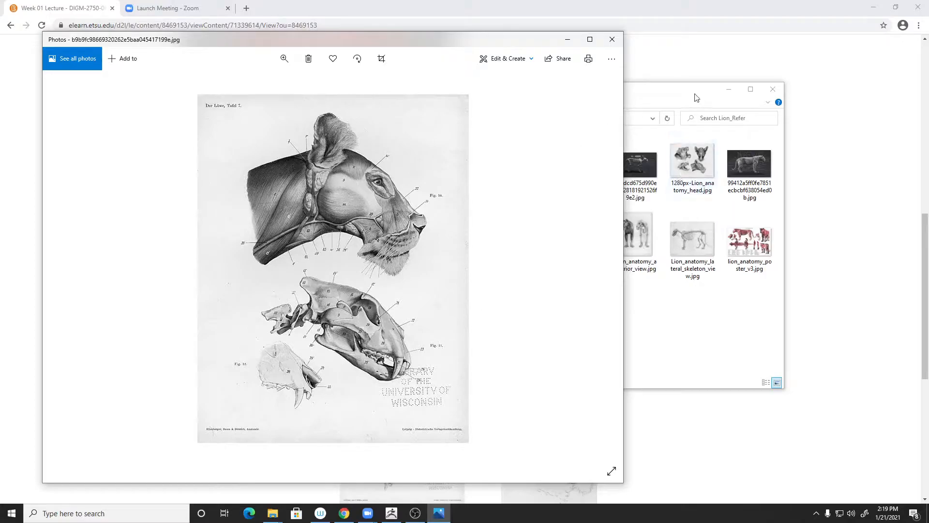
click(695, 42)
scroll(339, 242, up, 1)
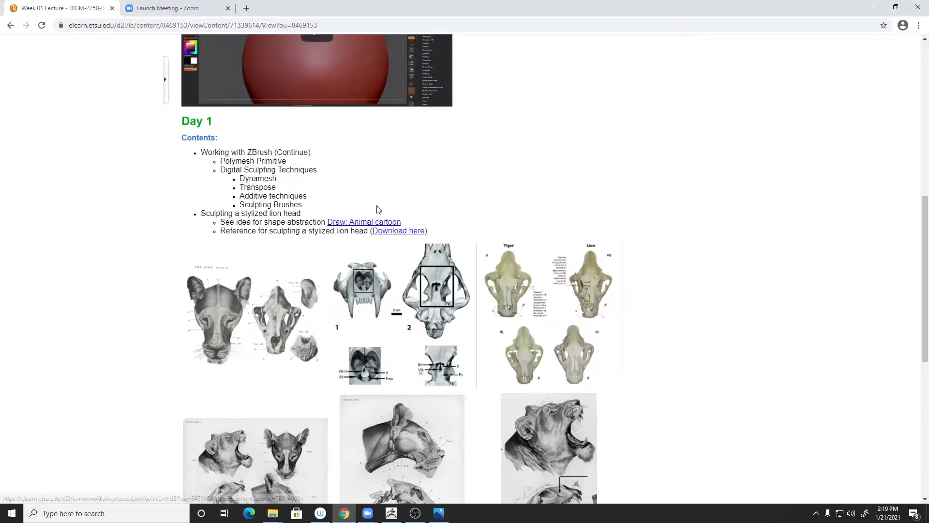
Open the Draw: Animal cartoon resource and its linked How to Draw Disney Animals tutorial.
click(377, 223)
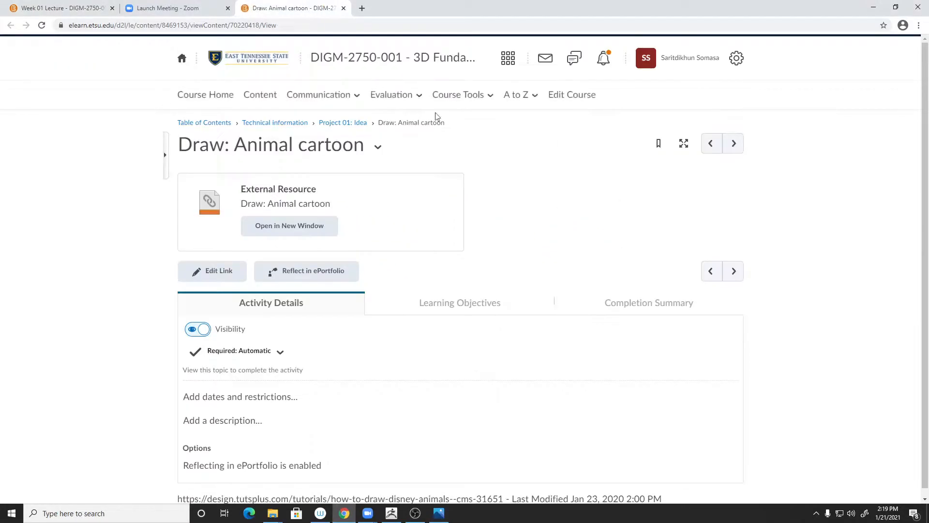
click(279, 226)
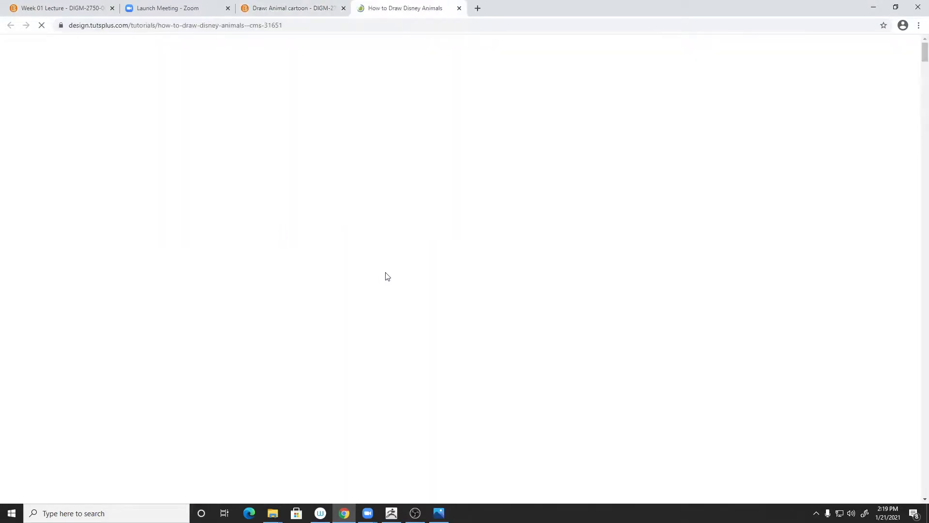
scroll(516, 327, down, 8)
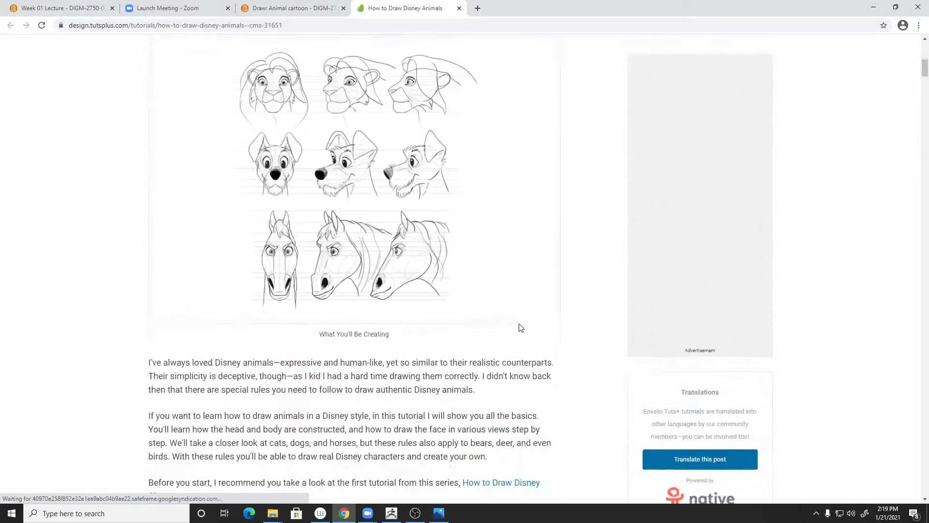
scroll(521, 325, down, 15)
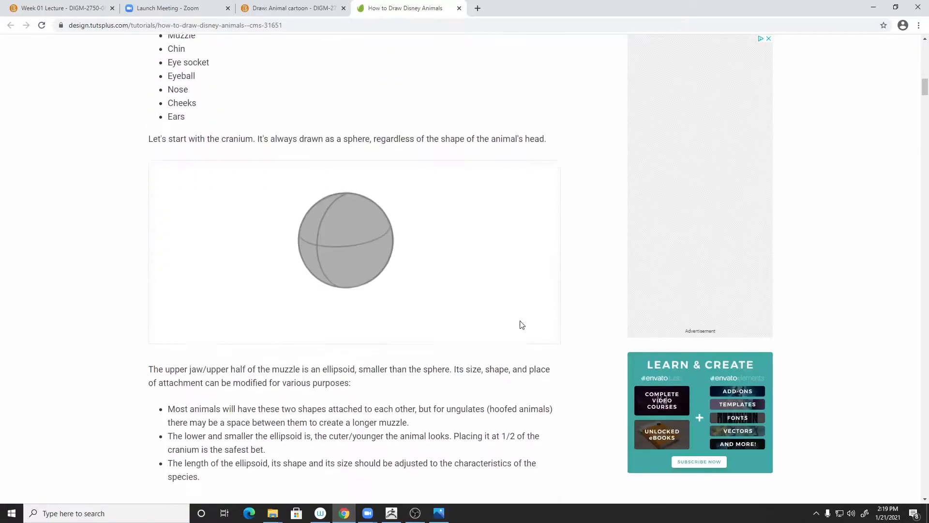
scroll(522, 323, up, 3)
scroll(459, 339, down, 7)
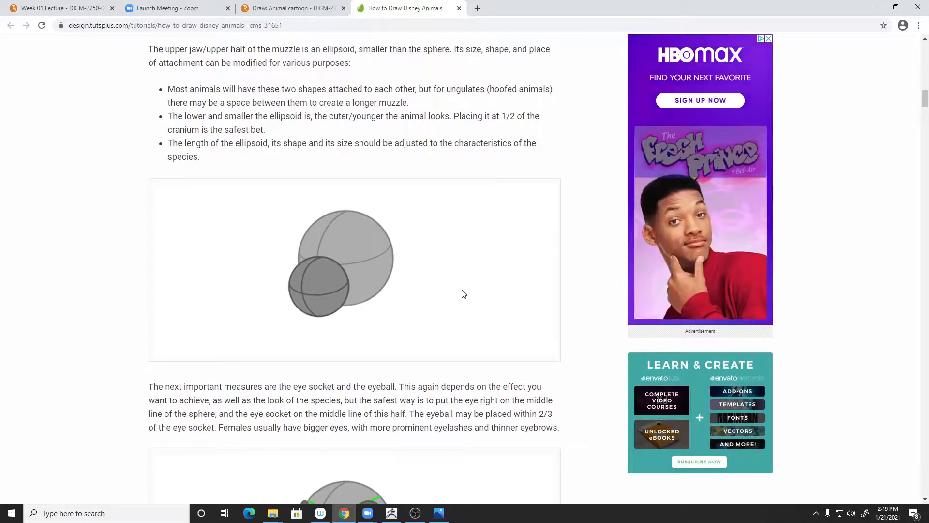
scroll(462, 297, down, 4)
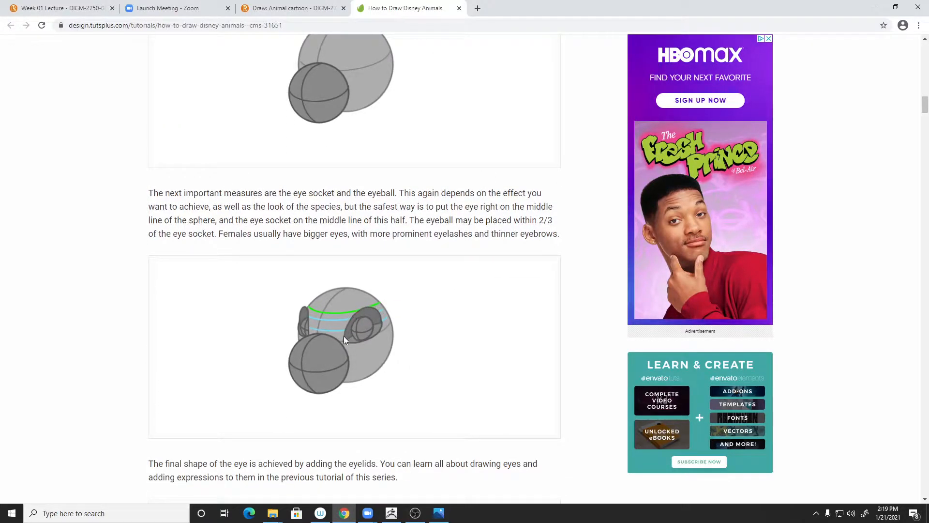
Scroll through the tutorial's lion-head construction drawings, then switch back to ZBrush.
scroll(373, 360, down, 6)
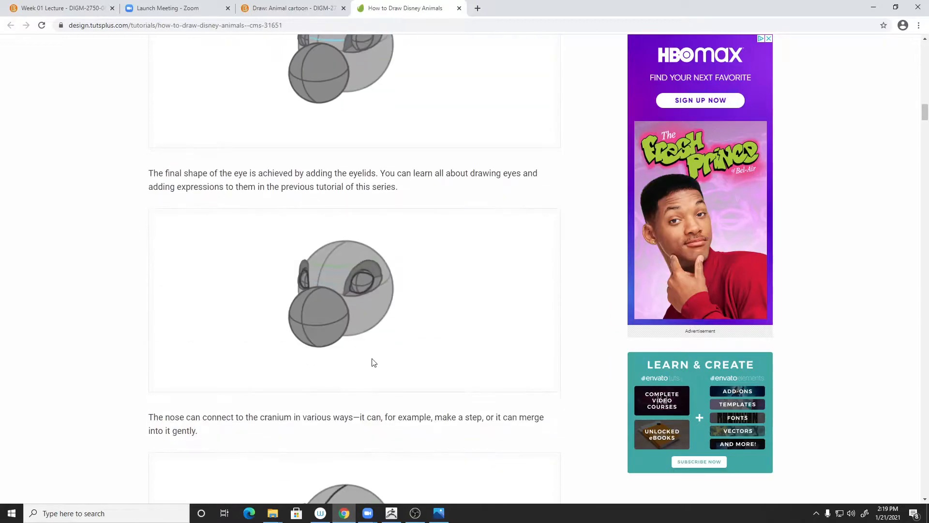
scroll(346, 319, down, 4)
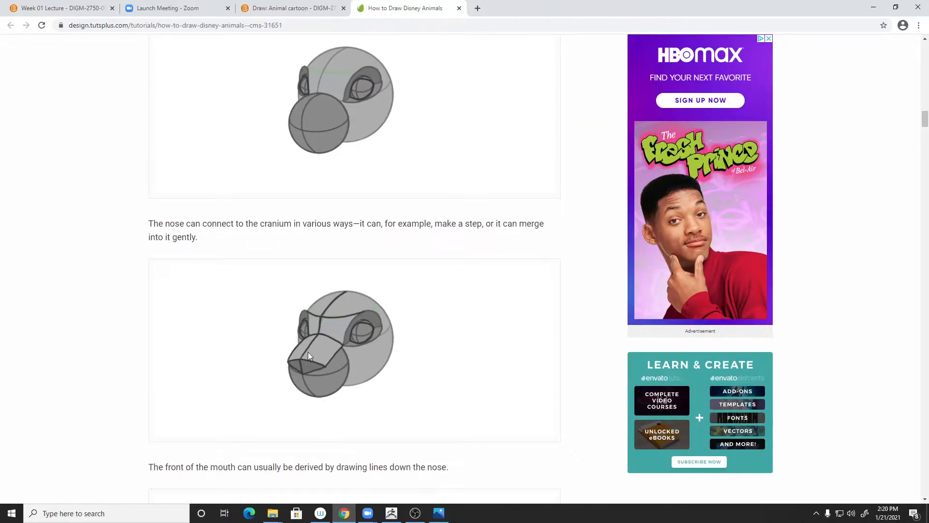
scroll(320, 290, down, 3)
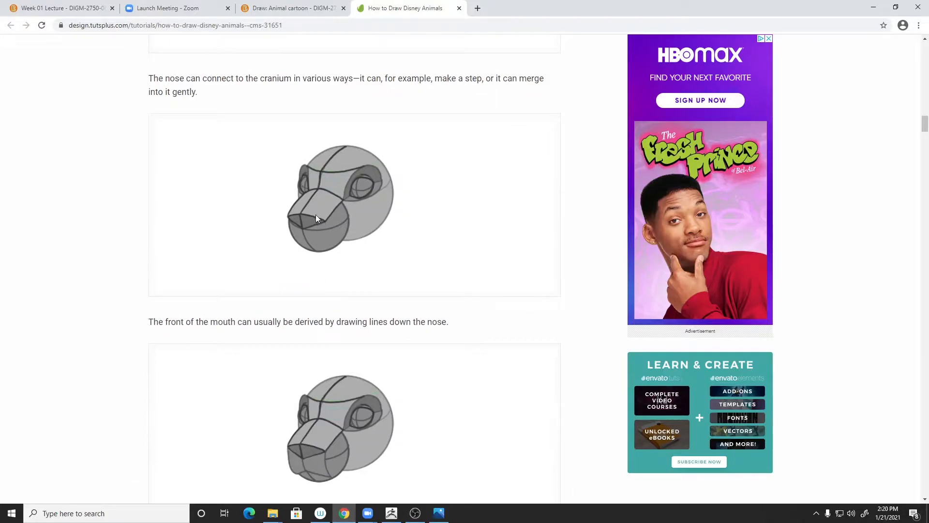
scroll(339, 286, down, 3)
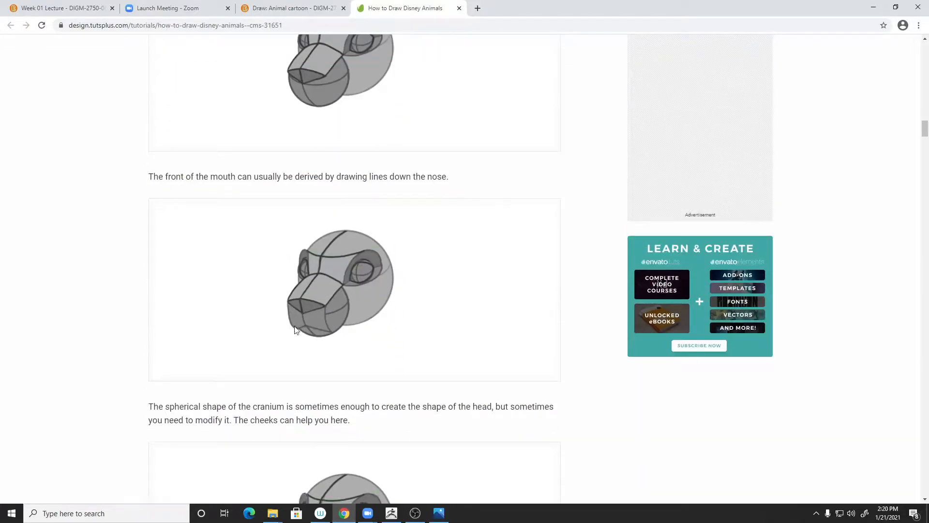
scroll(313, 331, down, 4)
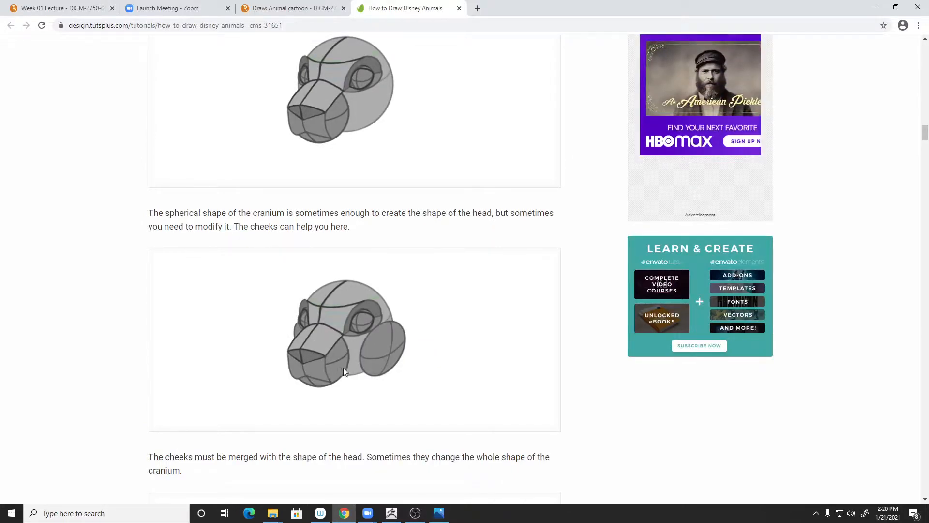
scroll(342, 368, down, 9)
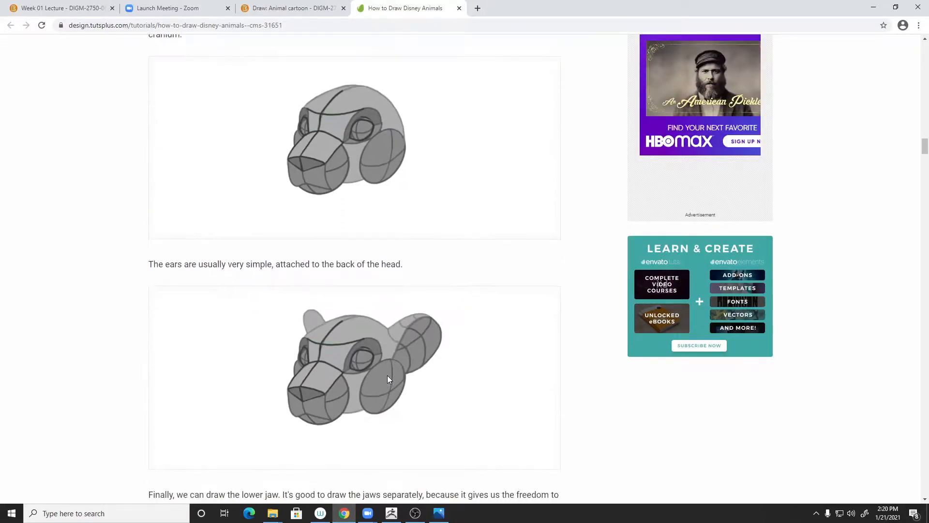
scroll(388, 379, down, 3)
scroll(406, 257, up, 4)
scroll(406, 260, down, 8)
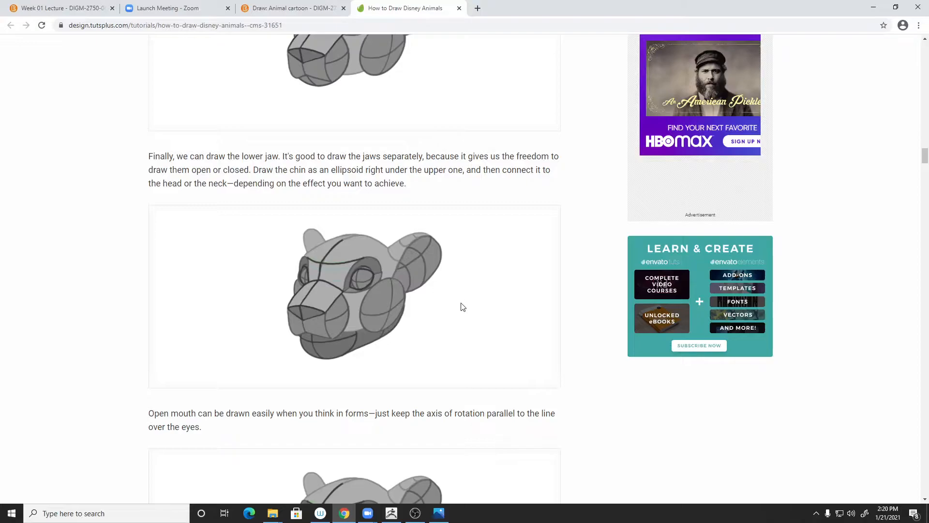
scroll(462, 299, down, 4)
scroll(462, 298, down, 6)
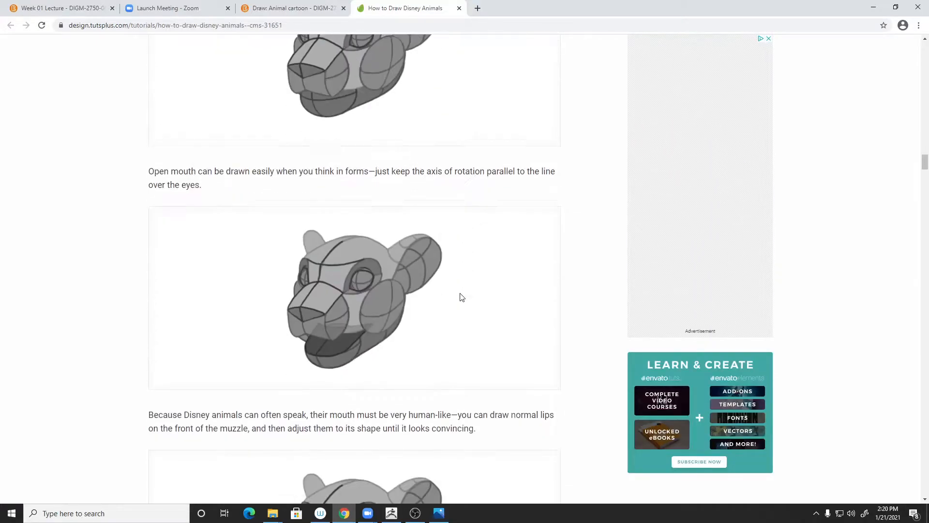
scroll(461, 298, down, 3)
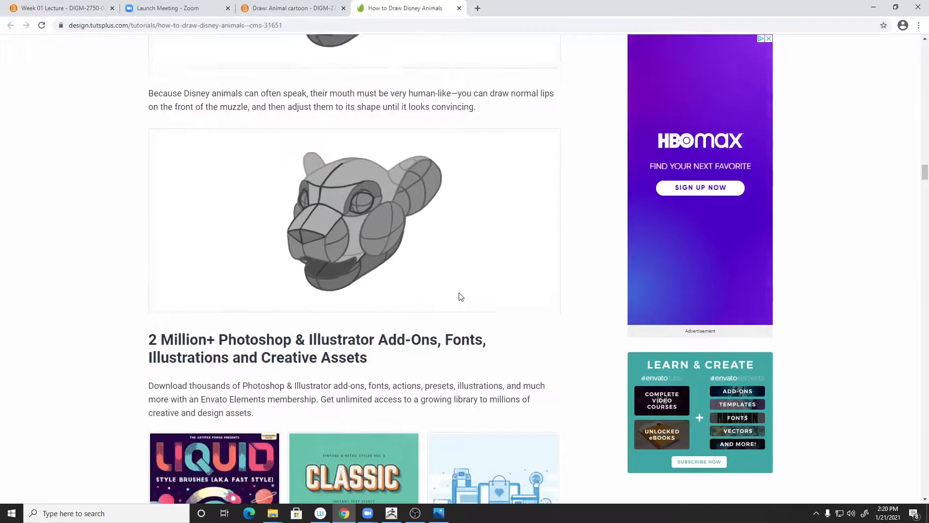
scroll(456, 288, up, 3)
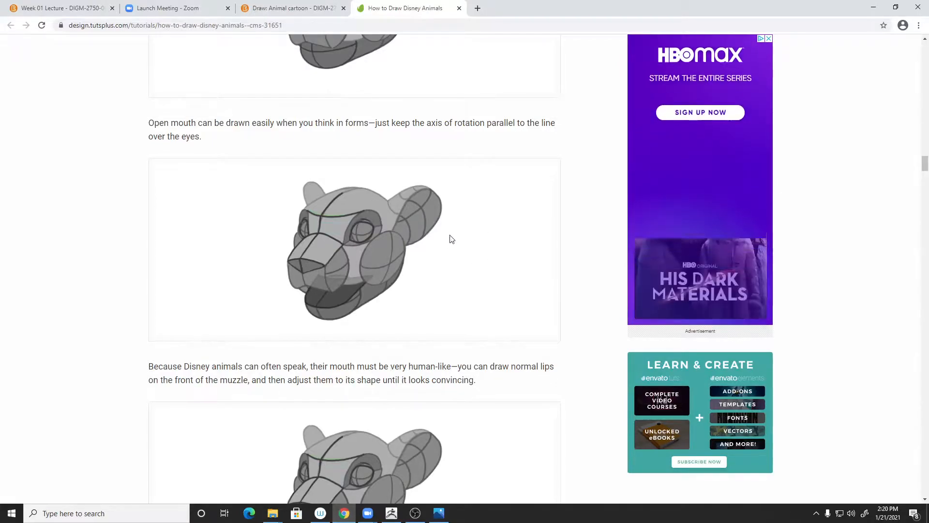
click(391, 513)
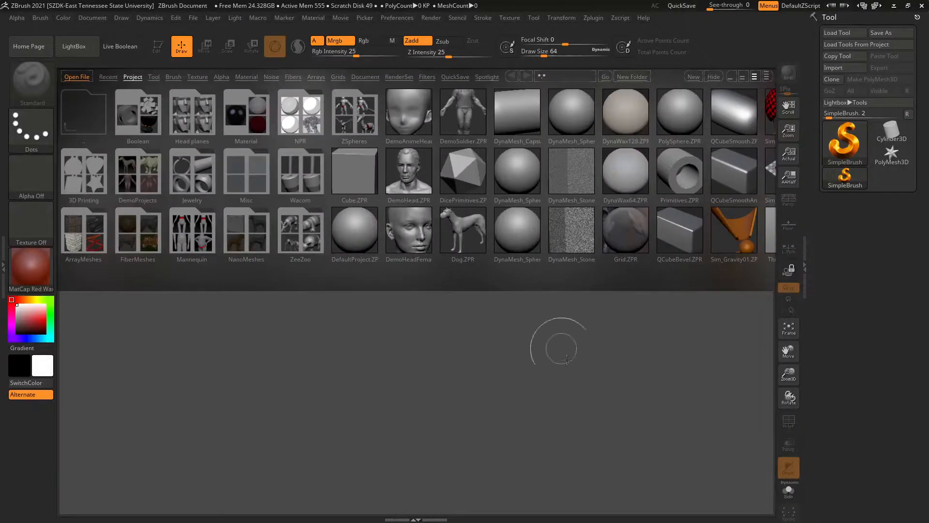
Close LightBox, load Disney_Lion02.ztl from the D: WK01 Ztools folder, and draw it on the canvas.
click(74, 46)
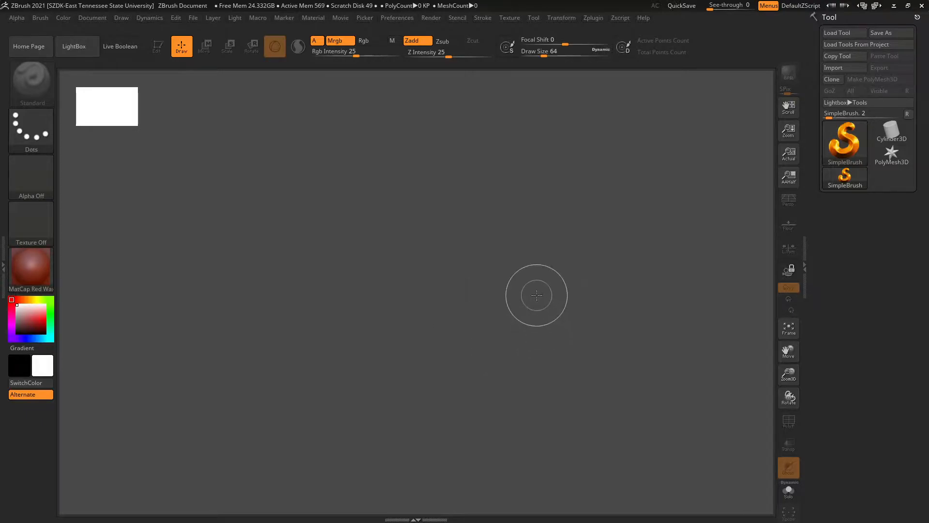
click(839, 32)
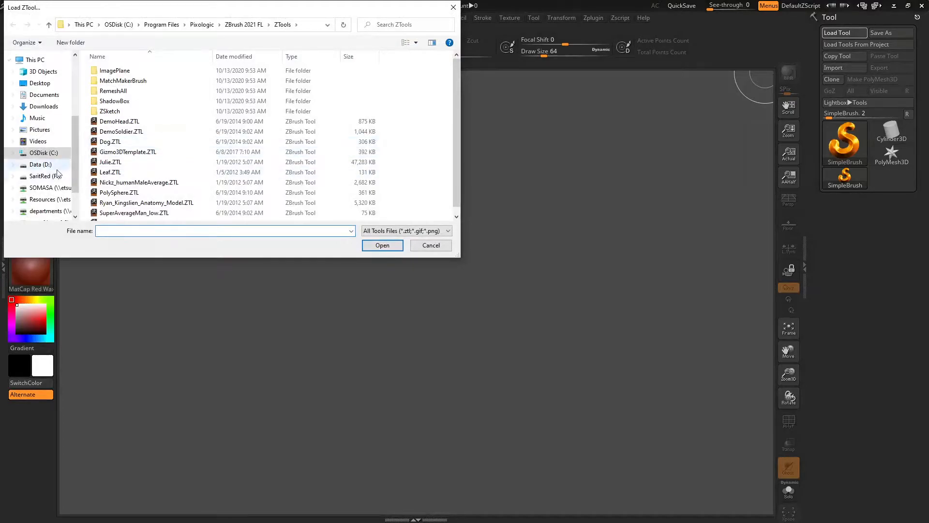
click(40, 165)
double_click(113, 81)
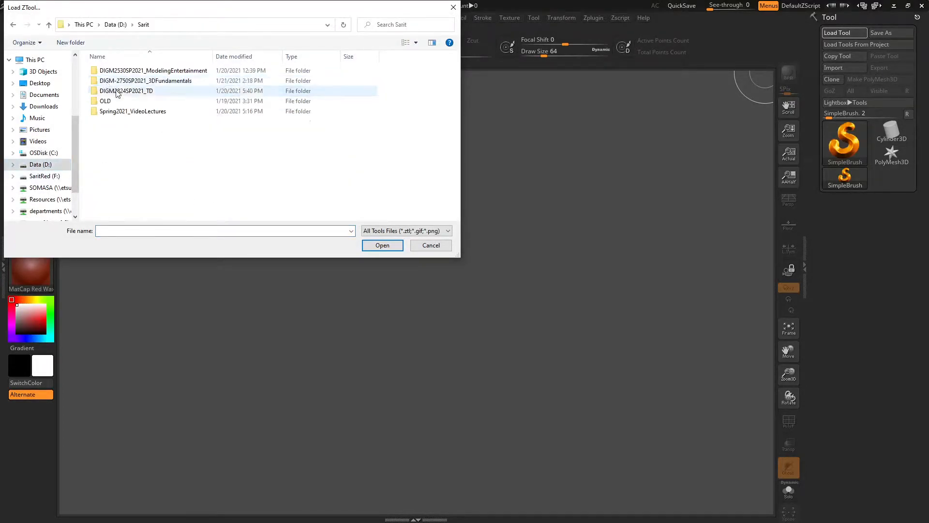
double_click(148, 81)
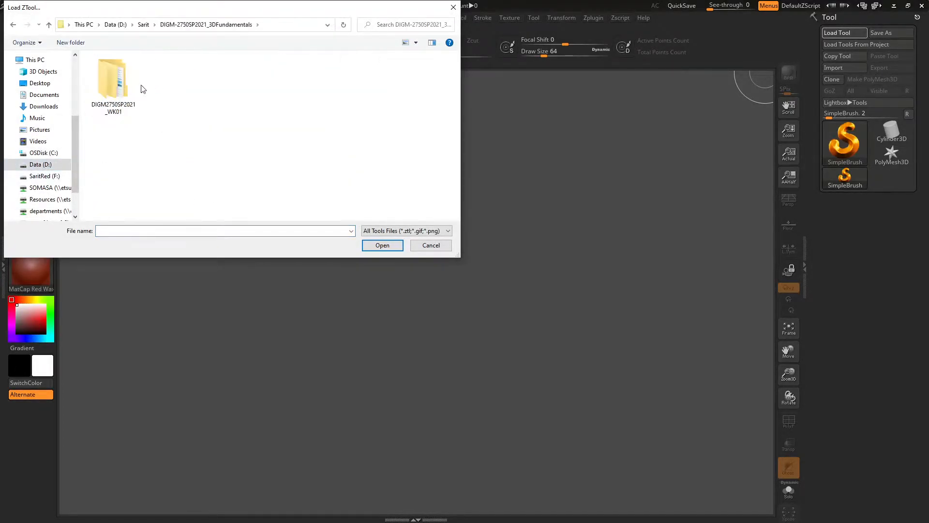
double_click(127, 92)
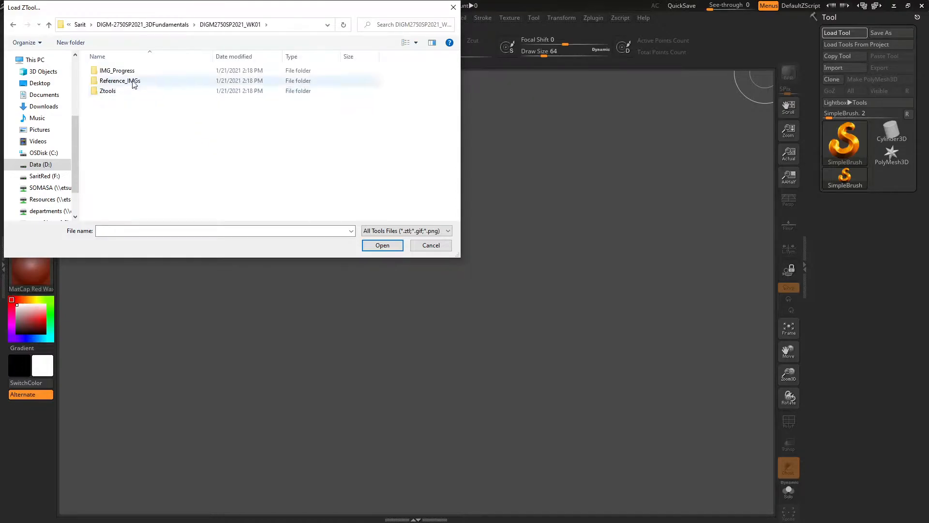
double_click(123, 92)
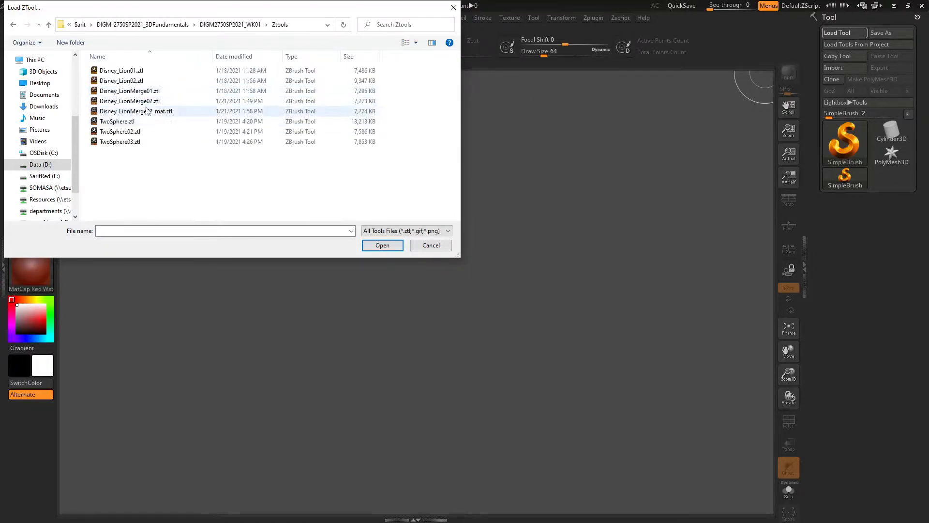
click(140, 82)
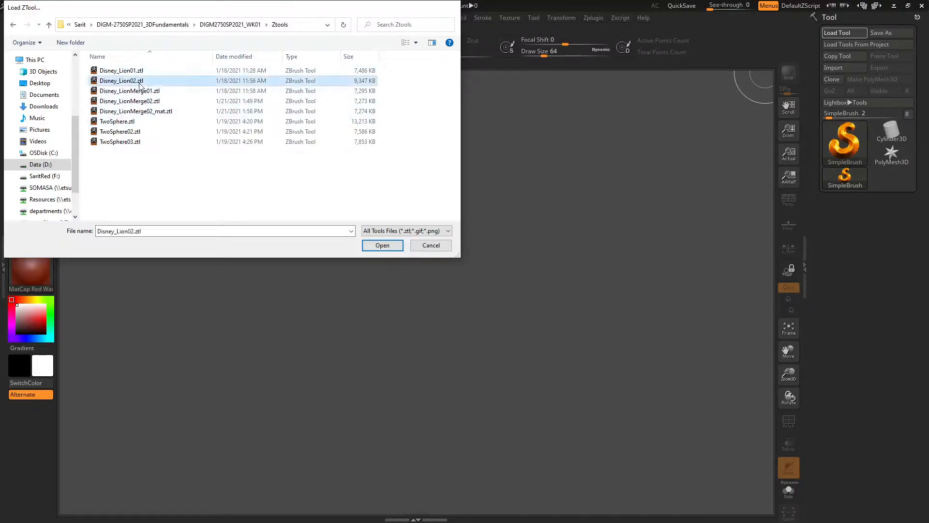
double_click(140, 84)
drag(400, 225, 399, 340)
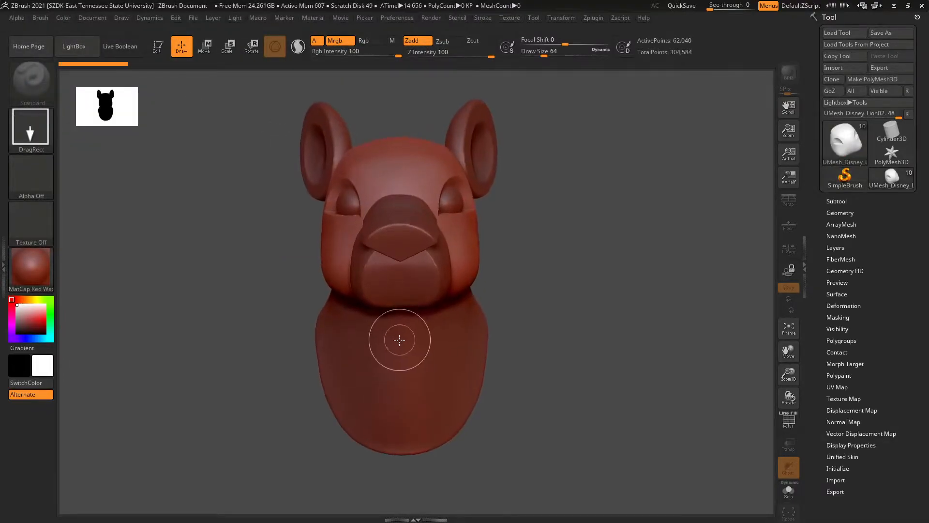
Enter Edit mode with T and rotate the lion head to study its side profile.
key(t)
drag(523, 332, 596, 376)
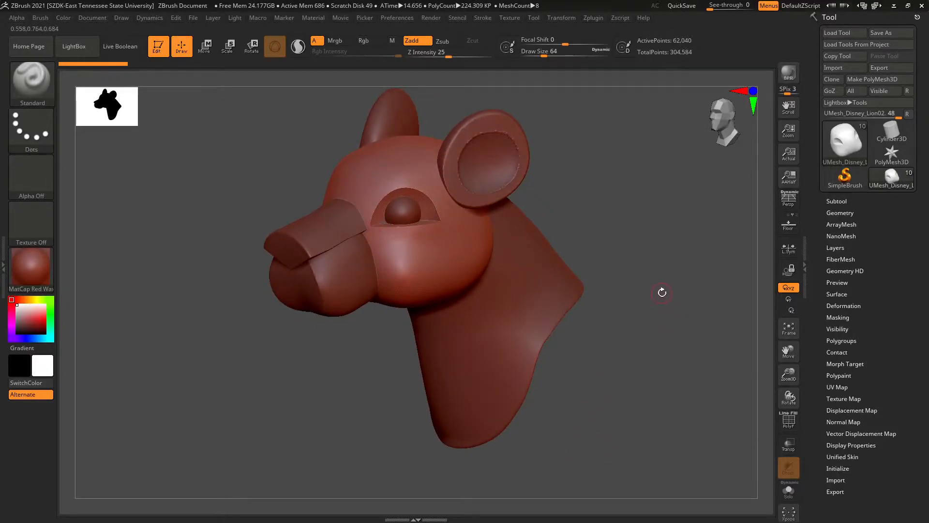
drag(641, 284, 637, 288)
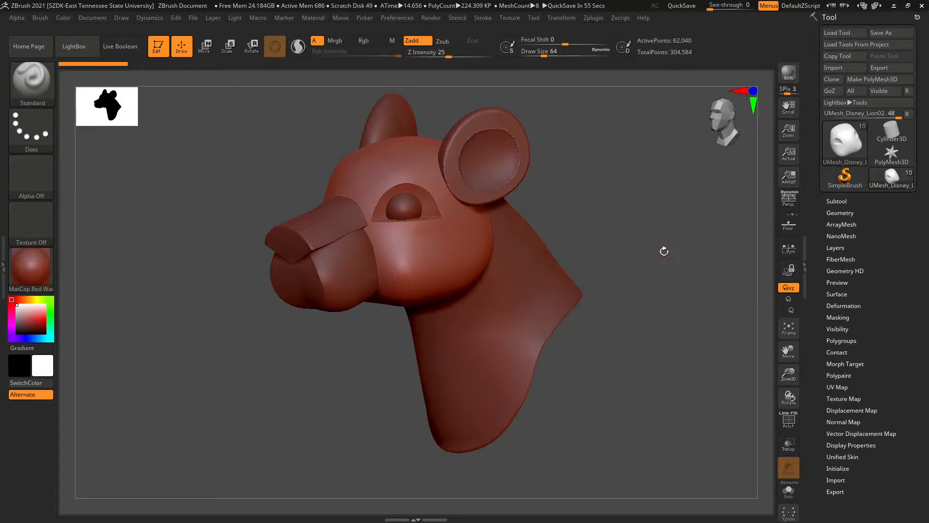
Bring up the lion anatomy plate in Photos, then launch Adobe Photoshop 2021 from Windows search.
key(alt+Tab)
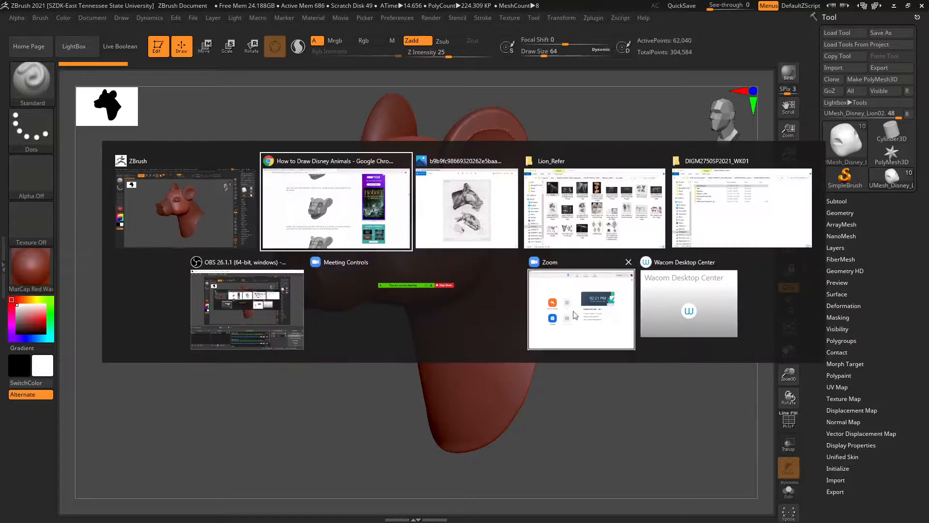
click(448, 221)
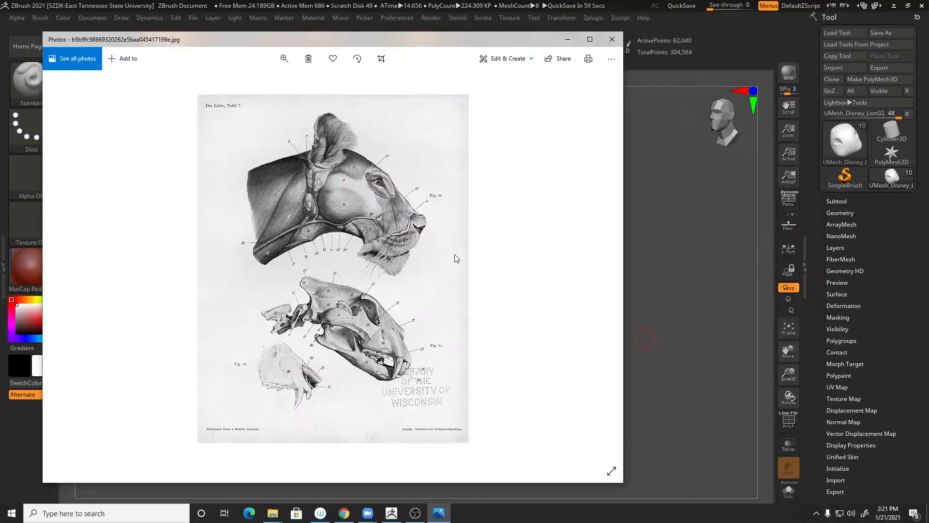
click(92, 513)
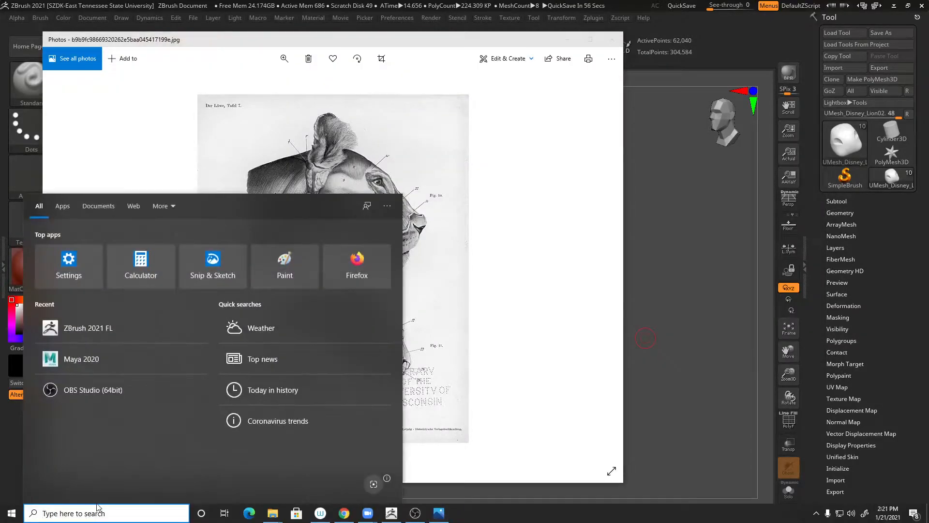
text(phot)
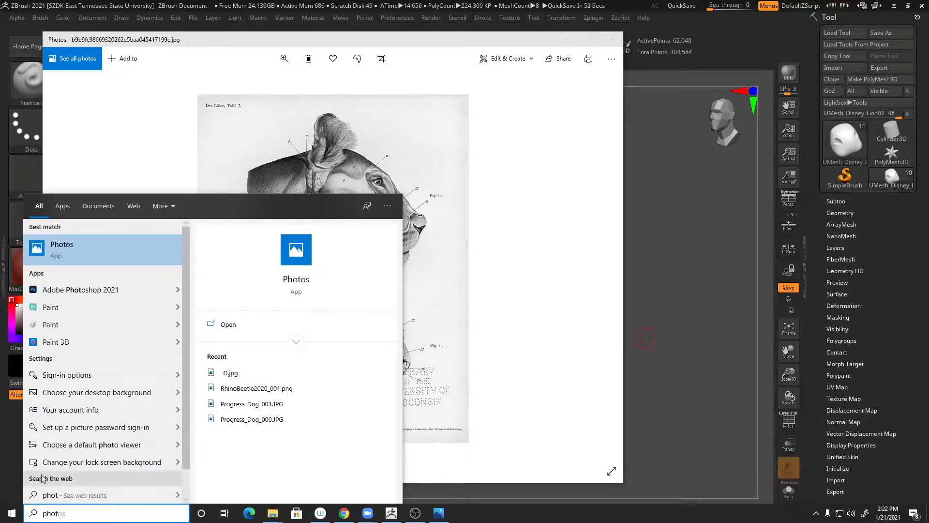
click(78, 290)
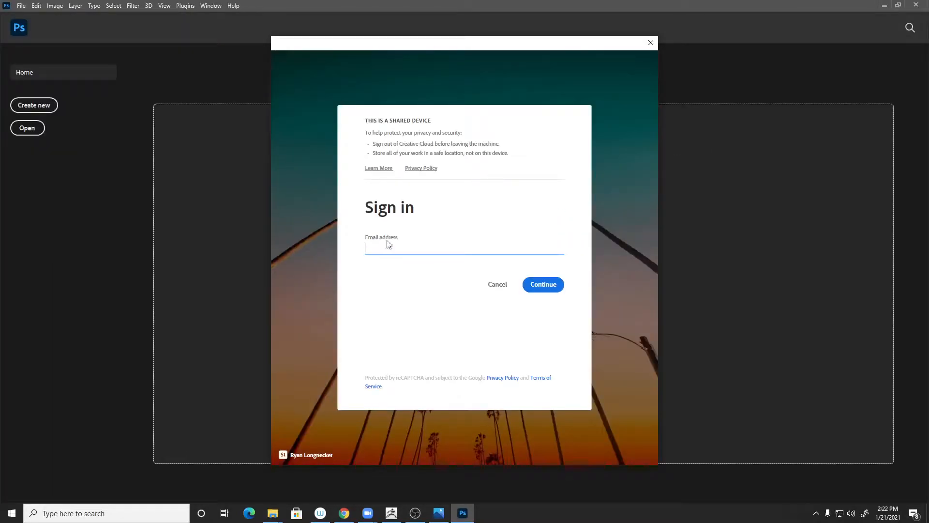
Sign in with the school account and texted verification code, then browse the Data (D:) drive.
click(552, 288)
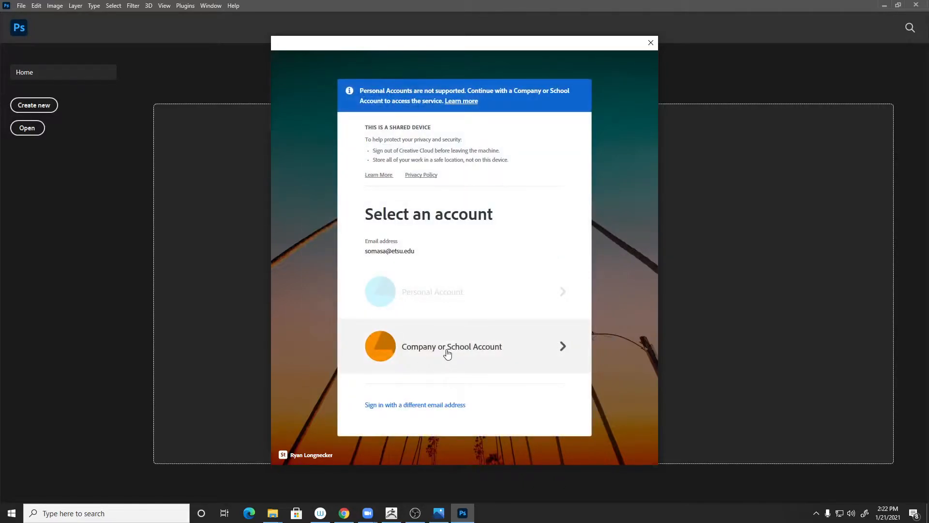
click(449, 356)
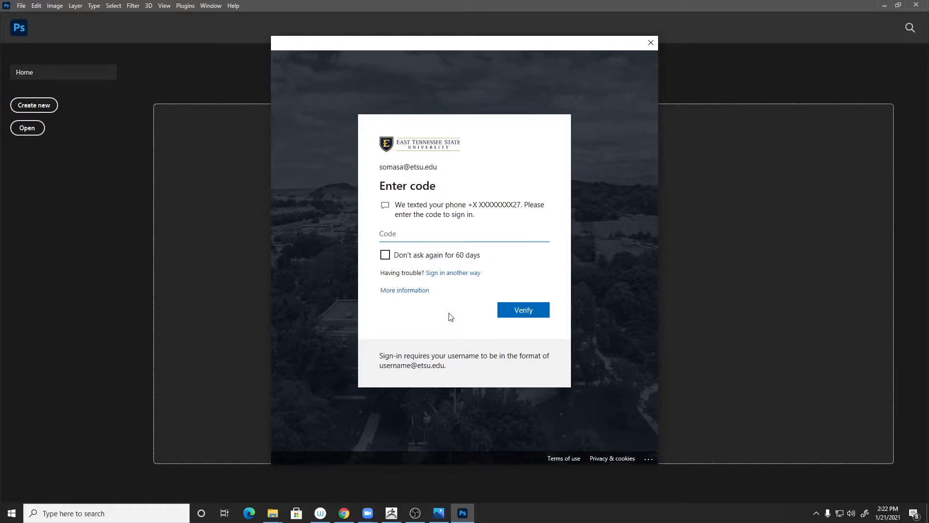
click(385, 254)
click(511, 314)
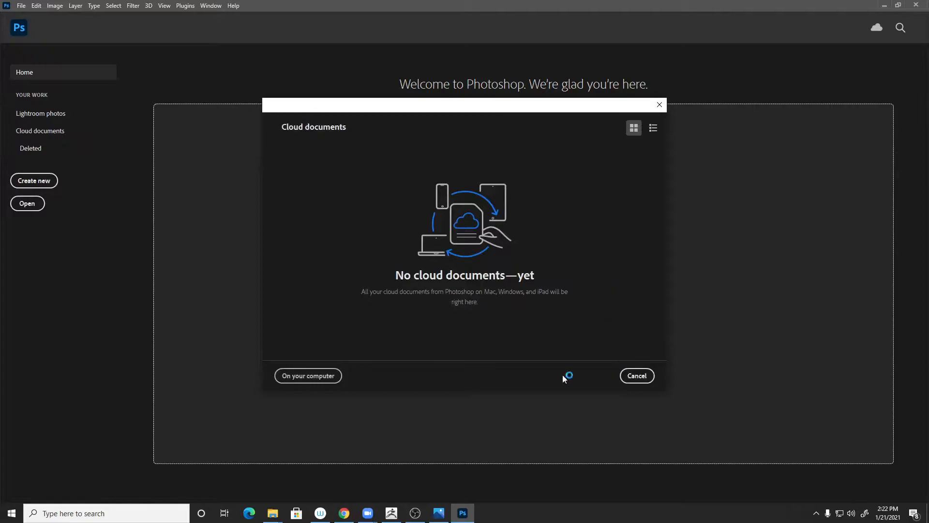
click(322, 371)
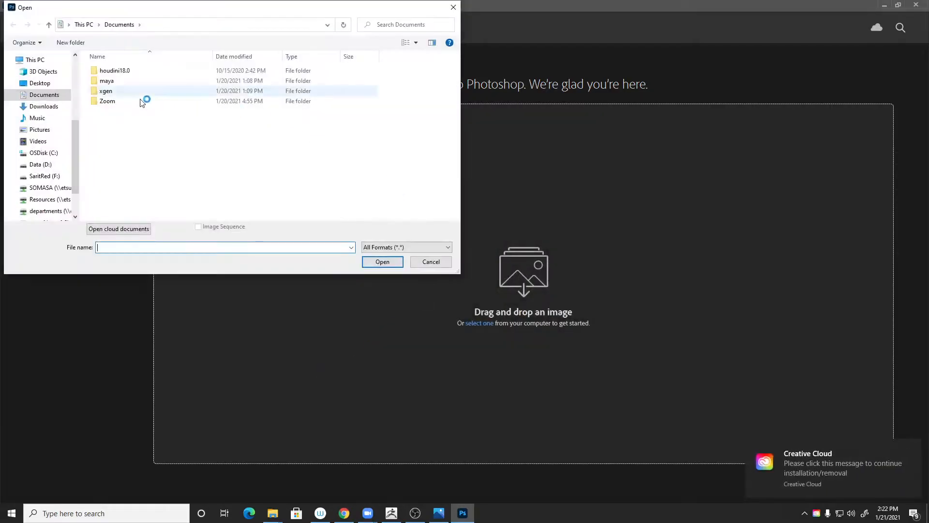
click(41, 164)
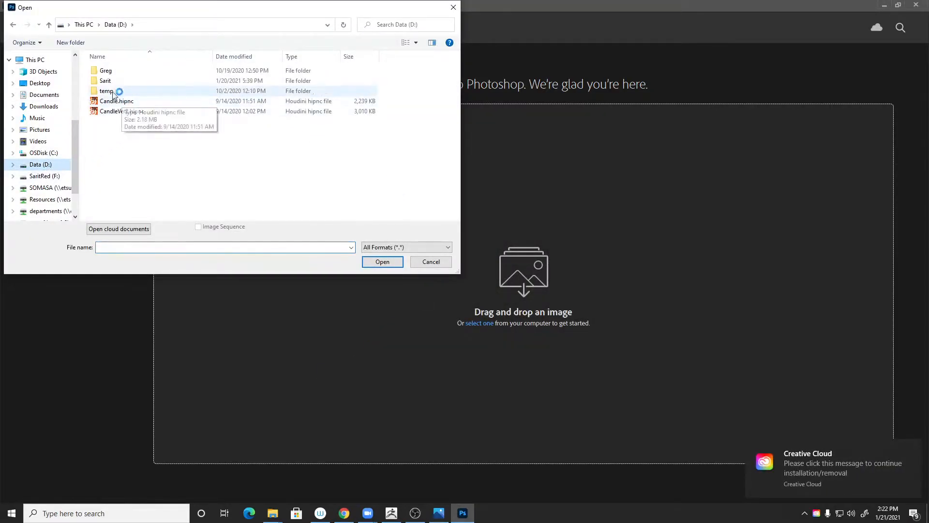
Open the b9b9fc… lion anatomy image from Sarit > DIGM-2750SP2021_3DFundamentals > WK01 > Reference_IMGs > Lion_Refer.
double_click(112, 81)
double_click(176, 80)
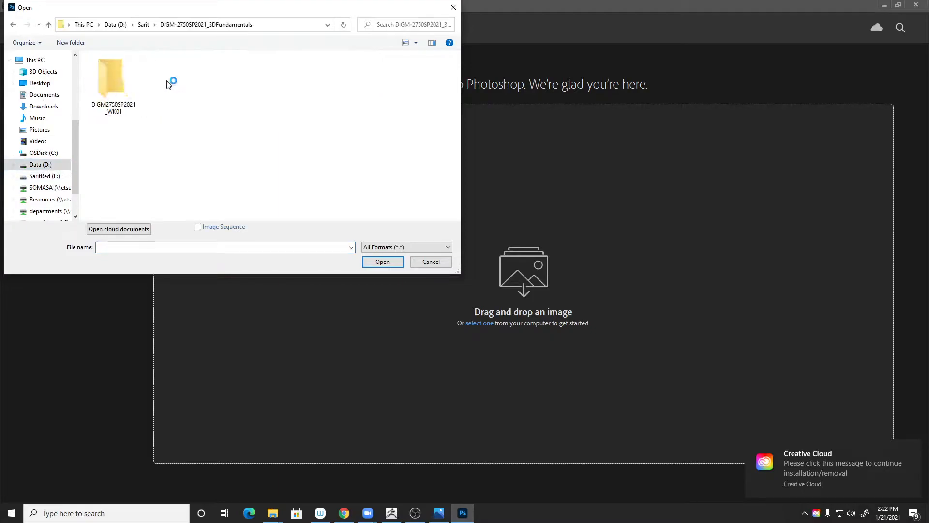
double_click(134, 106)
click(130, 82)
double_click(130, 81)
double_click(114, 70)
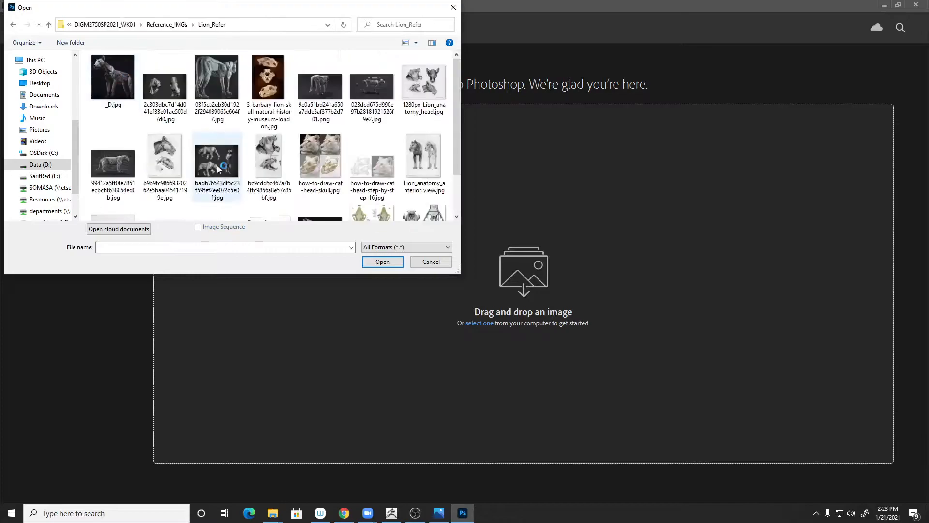
scroll(362, 185, down, 1)
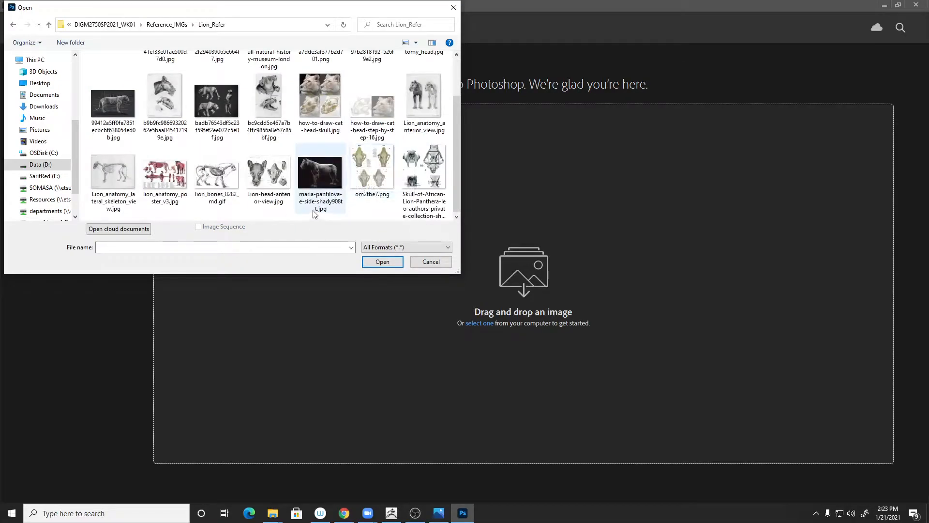
double_click(175, 112)
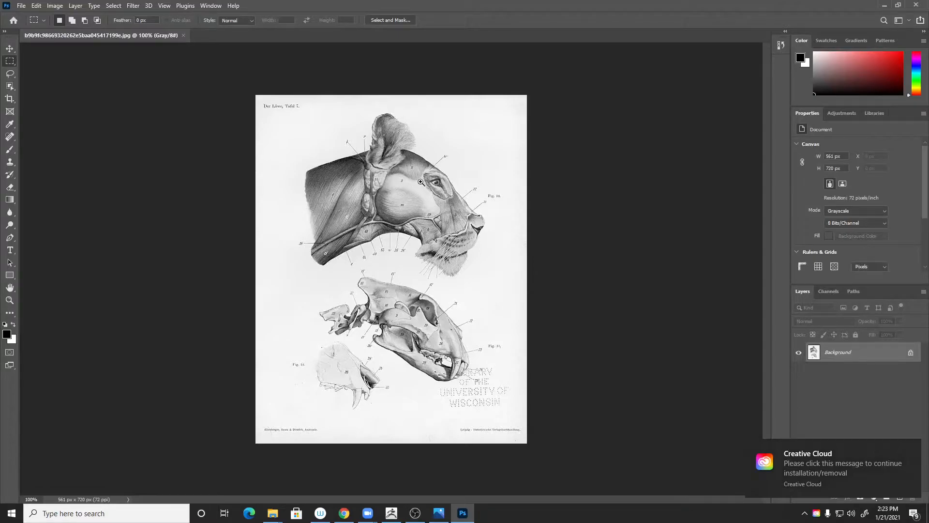
Open how-to-draw-cat-head-step-by-step-16.jpg via File > Open.
alt+scroll(415, 183, up, 3)
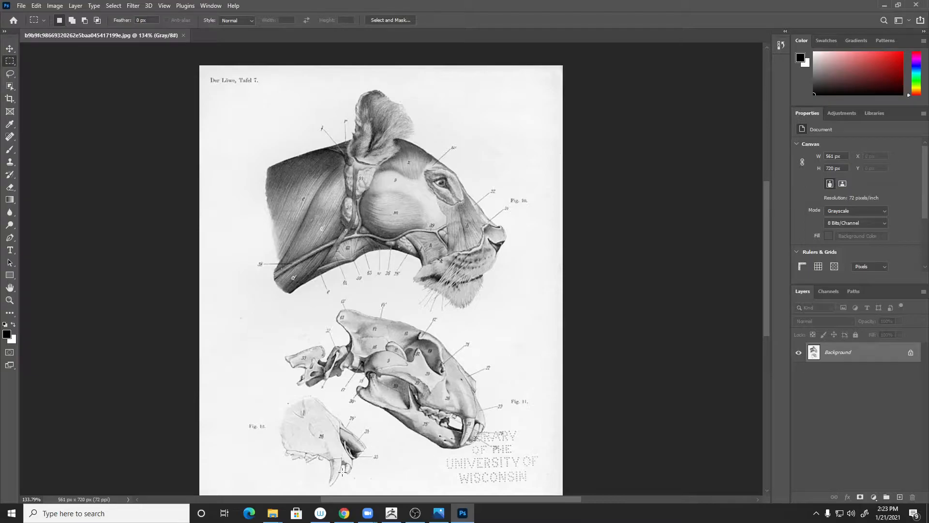
click(21, 5)
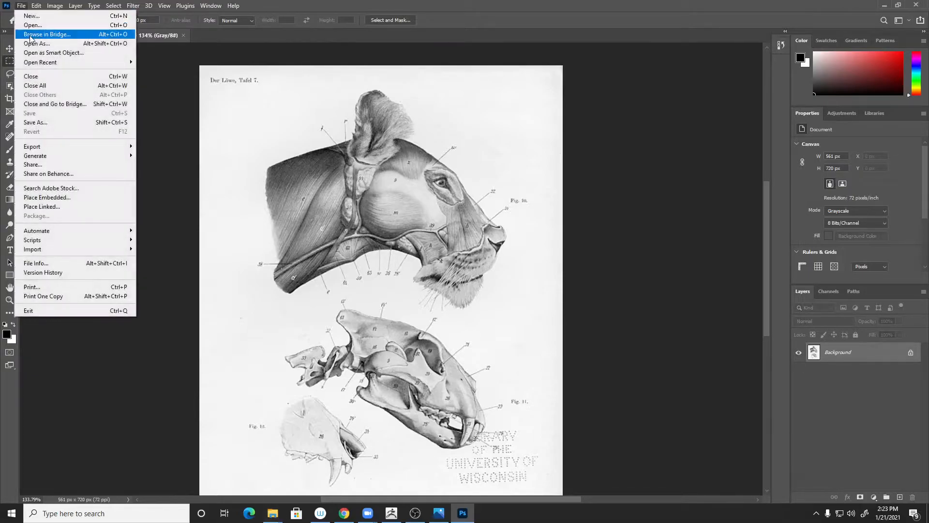
click(32, 25)
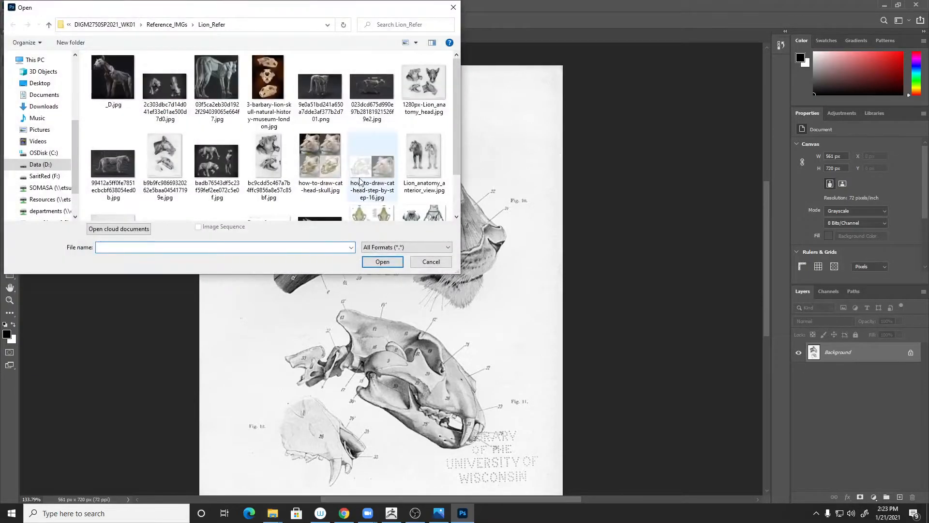
scroll(359, 182, down, 1)
click(327, 103)
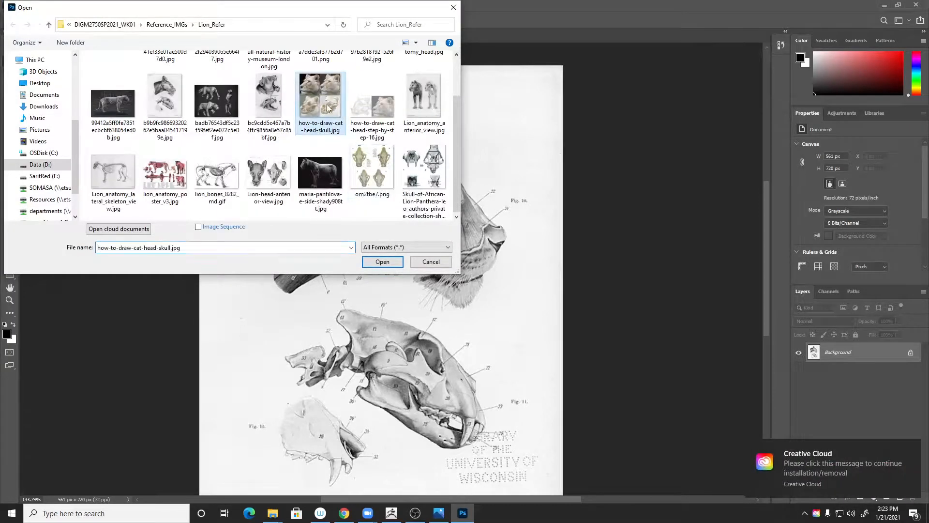
double_click(365, 115)
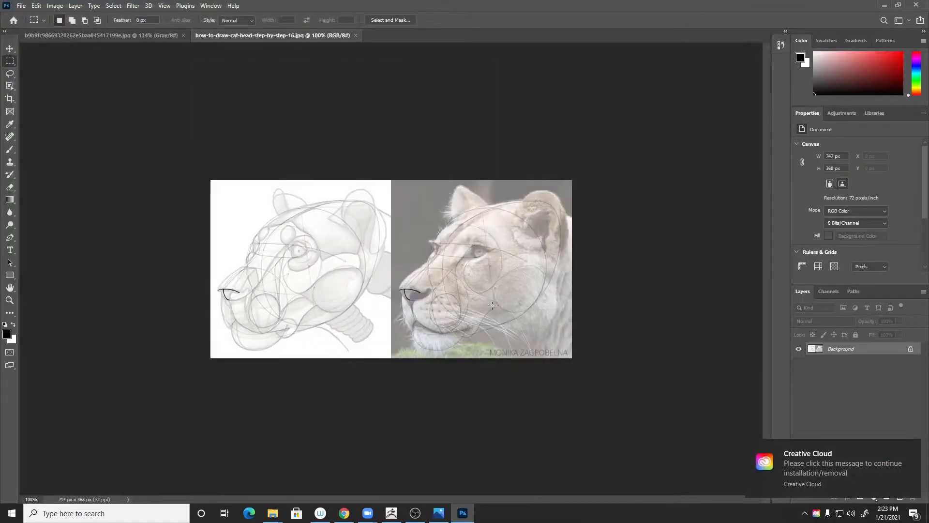
Open the roaring lion head-and-skull plate via File > Open.
click(21, 6)
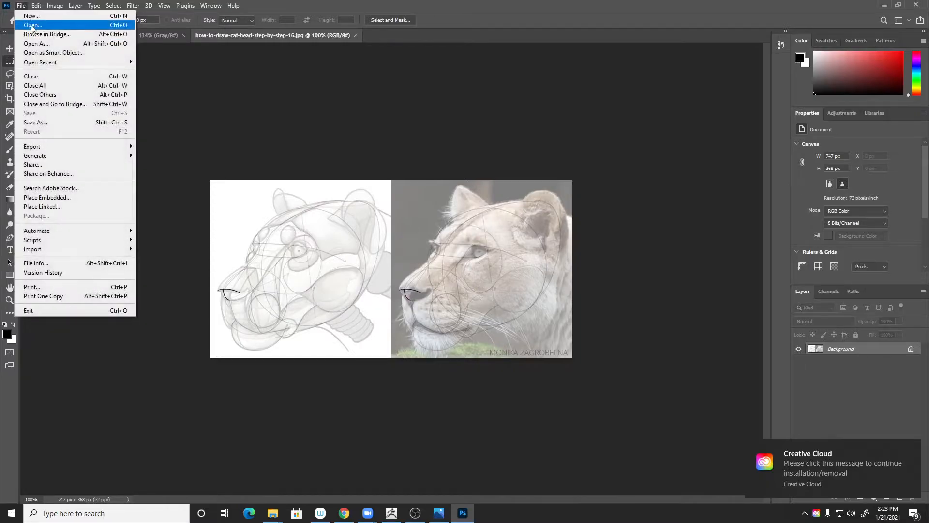
click(32, 25)
scroll(225, 201, down, 1)
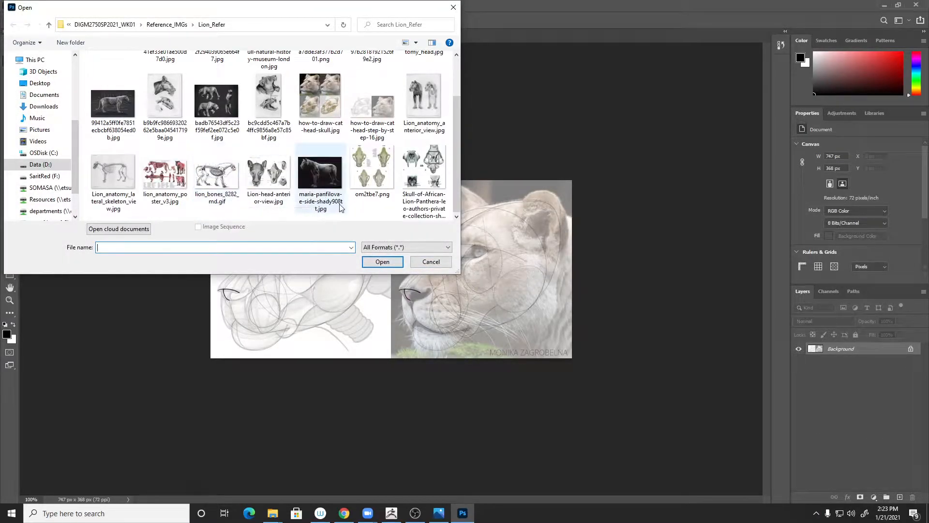
double_click(271, 99)
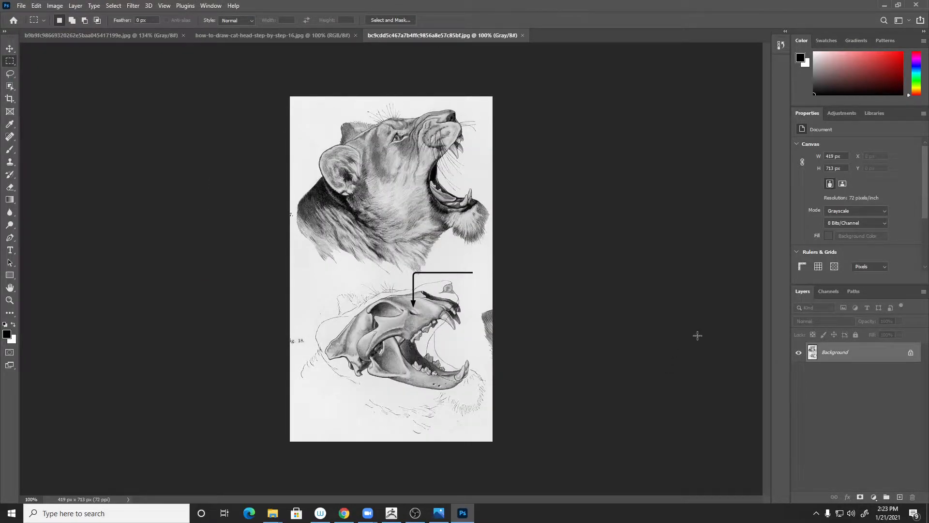
Add Layer 1, switch to the Brush, and set the foreground colour to bright red.
click(899, 497)
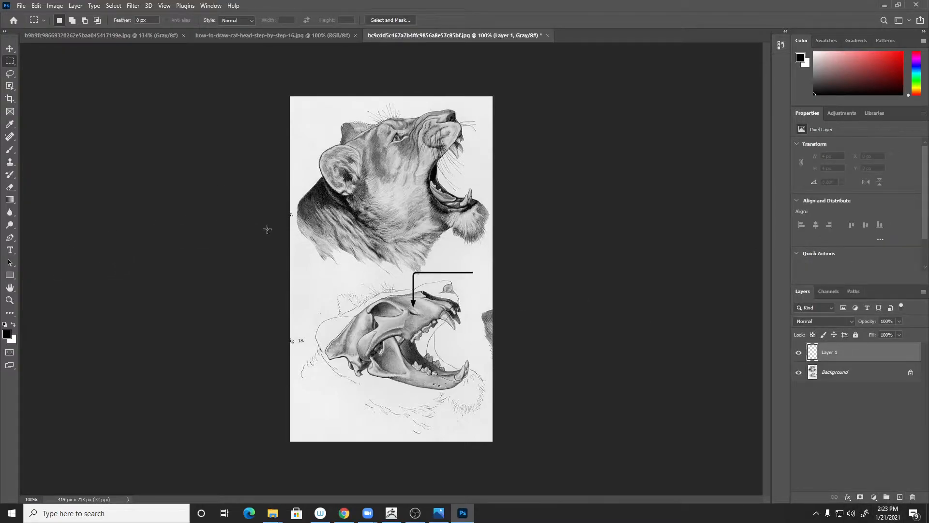
key(b)
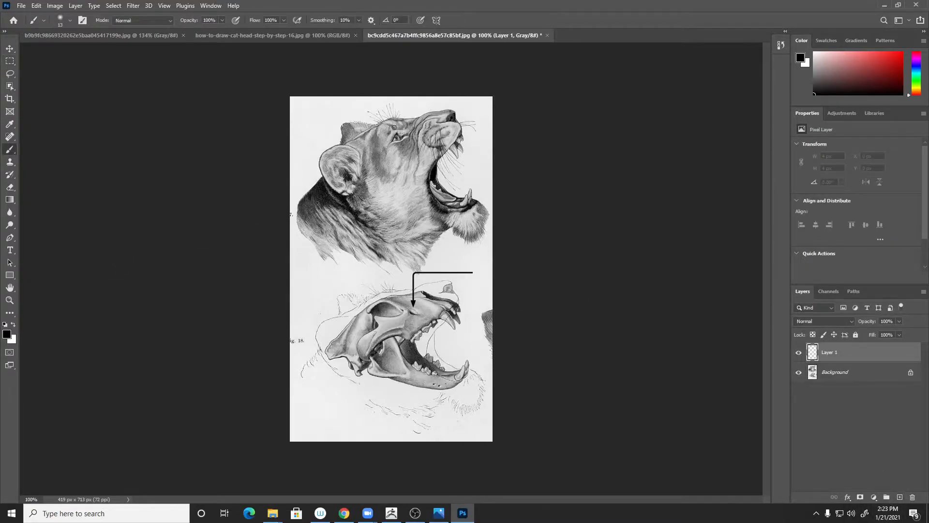
drag(393, 124, 356, 146)
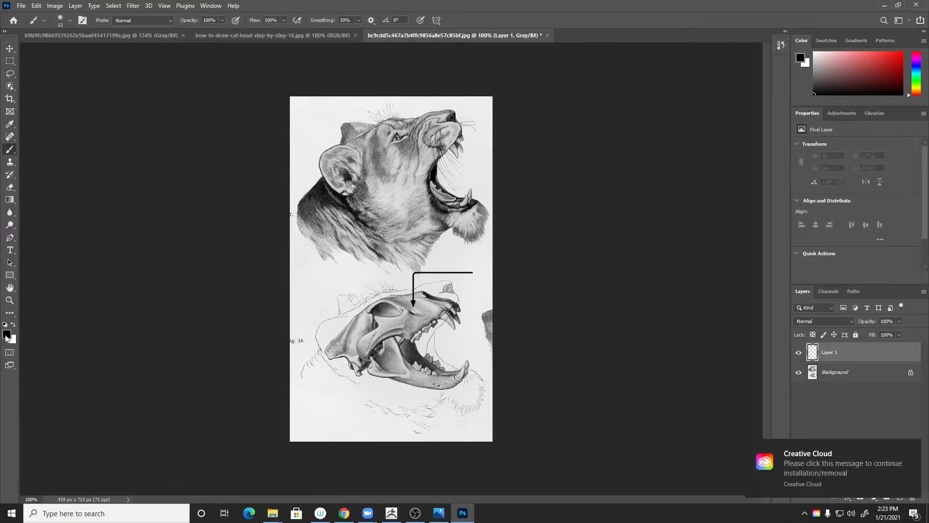
click(7, 334)
click(432, 134)
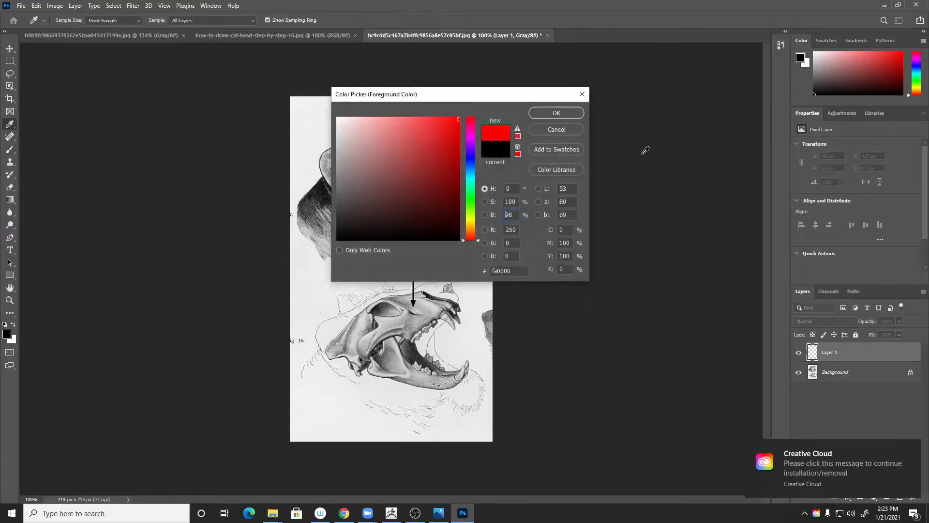
click(571, 114)
mouse_move(363, 154)
mouse_down()
mouse_move(323, 146)
mouse_move(321, 187)
mouse_up()
key(ctrl+z)
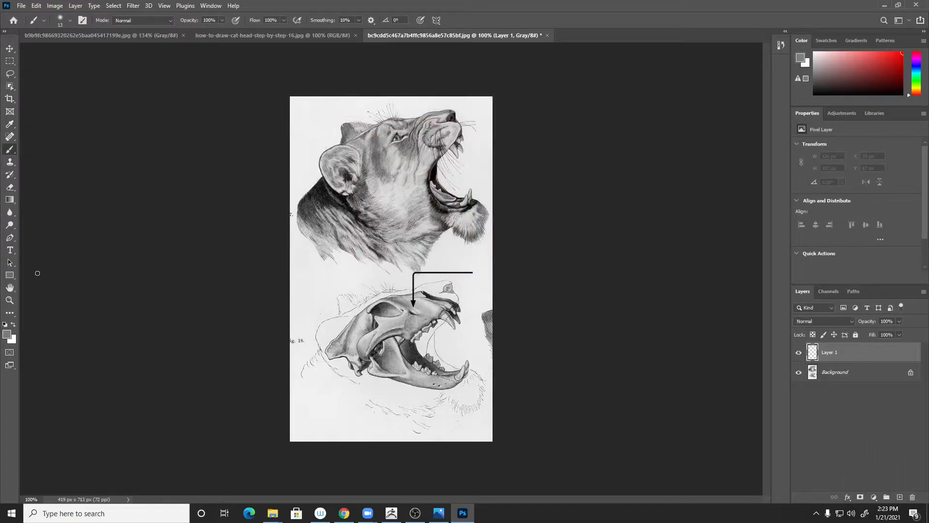
Convert the lion plate to RGB Color without flattening the layers.
click(56, 6)
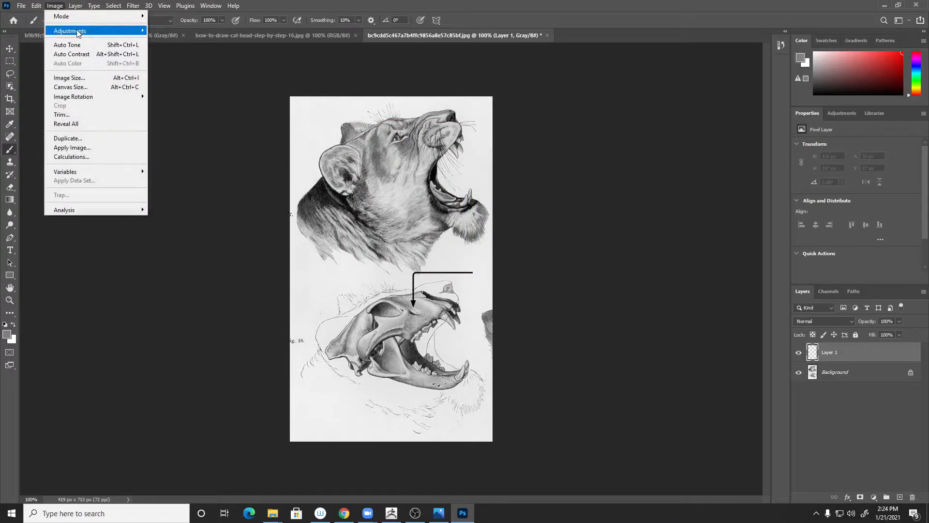
mouse_move(61, 16)
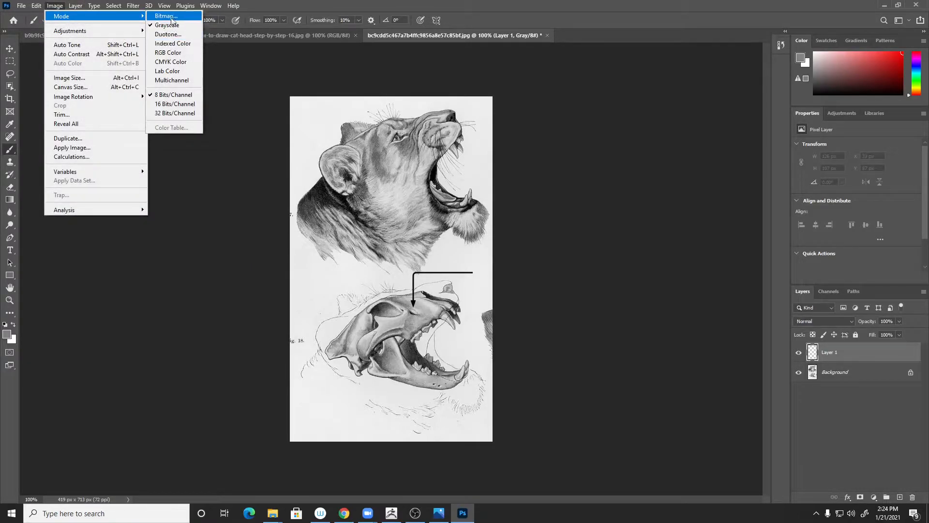
click(168, 52)
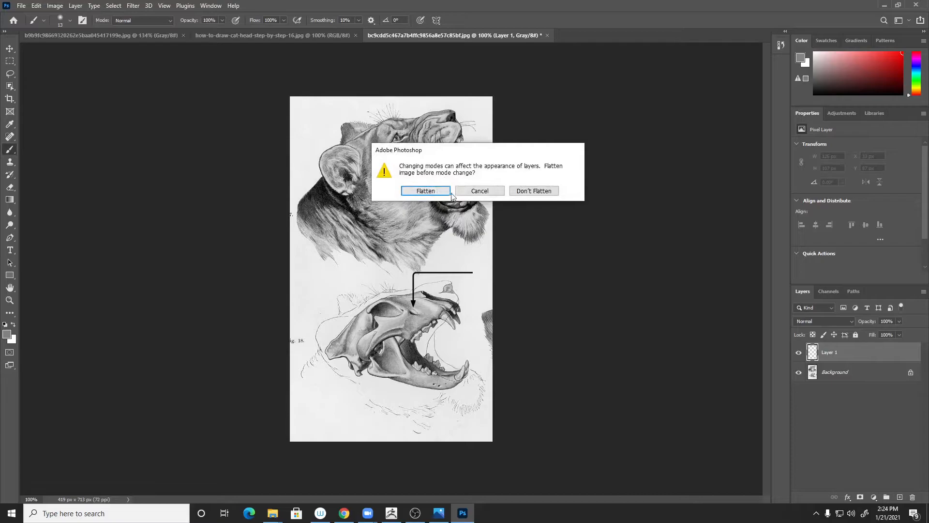
click(532, 192)
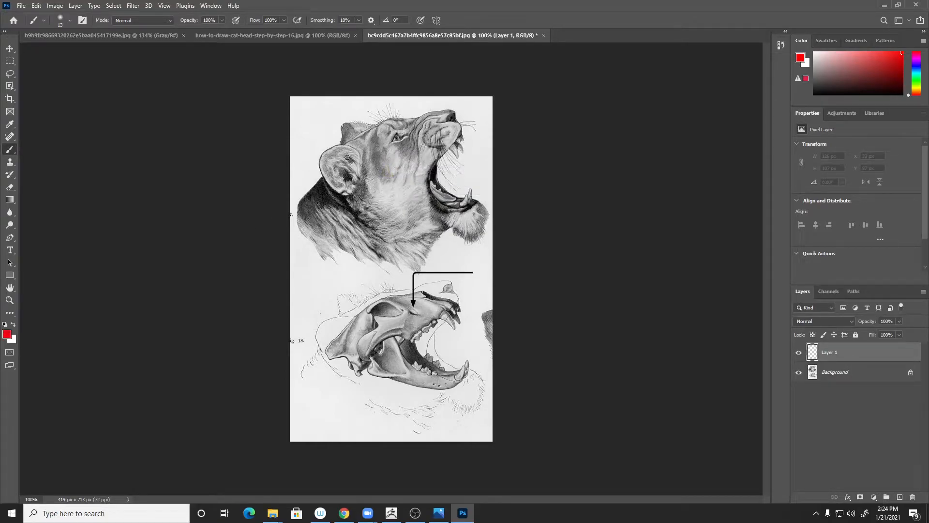
Sketch red outlines around the ear, muzzle, lower jaw and cheek.
mouse_move(361, 158)
mouse_down()
mouse_move(356, 147)
mouse_move(318, 172)
mouse_move(358, 181)
mouse_move(357, 155)
mouse_up()
mouse_move(367, 172)
alt+right_down()
mouse_move(369, 109)
mouse_move(363, 159)
mouse_move(324, 183)
mouse_move(336, 180)
alt+right_up()
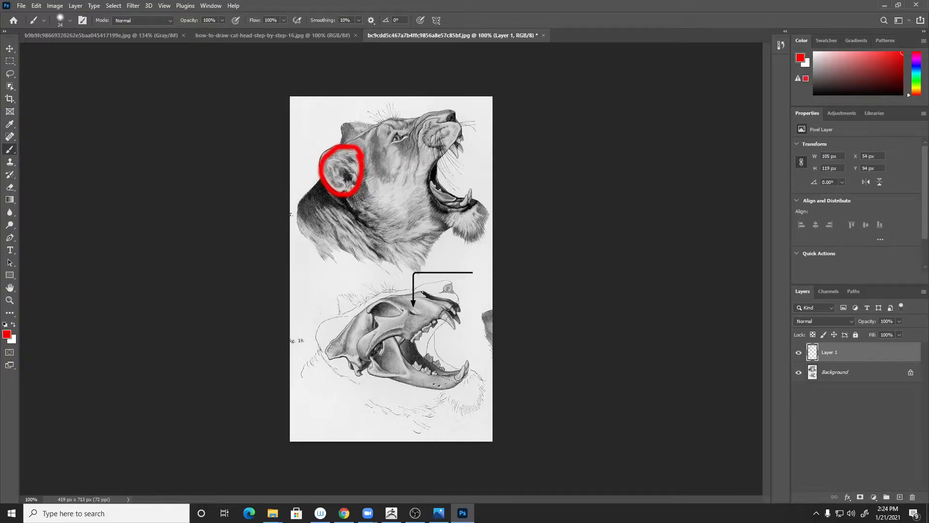
alt+right_drag(402, 127, 405, 127)
mouse_move(407, 122)
mouse_down()
mouse_move(457, 105)
mouse_move(458, 120)
mouse_move(419, 136)
mouse_move(408, 138)
mouse_move(408, 123)
mouse_up()
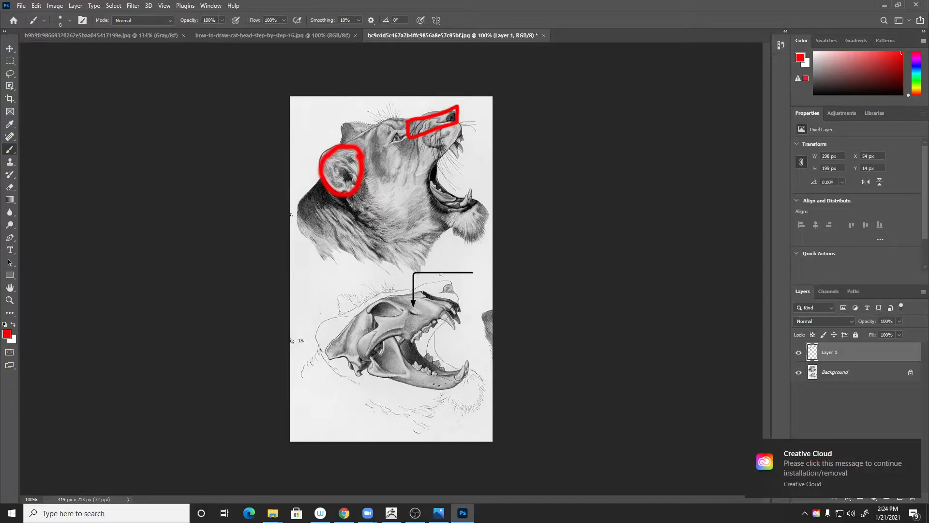
mouse_move(451, 282)
mouse_down()
mouse_move(442, 294)
mouse_move(458, 287)
mouse_move(405, 292)
mouse_move(400, 303)
mouse_move(451, 294)
mouse_up()
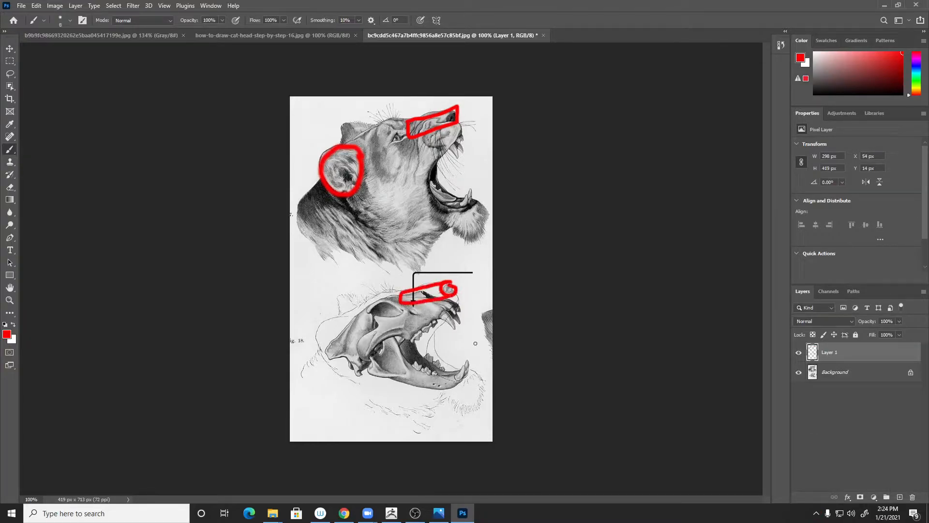
mouse_move(460, 122)
mouse_down()
mouse_move(417, 116)
mouse_move(439, 152)
mouse_move(455, 122)
mouse_up()
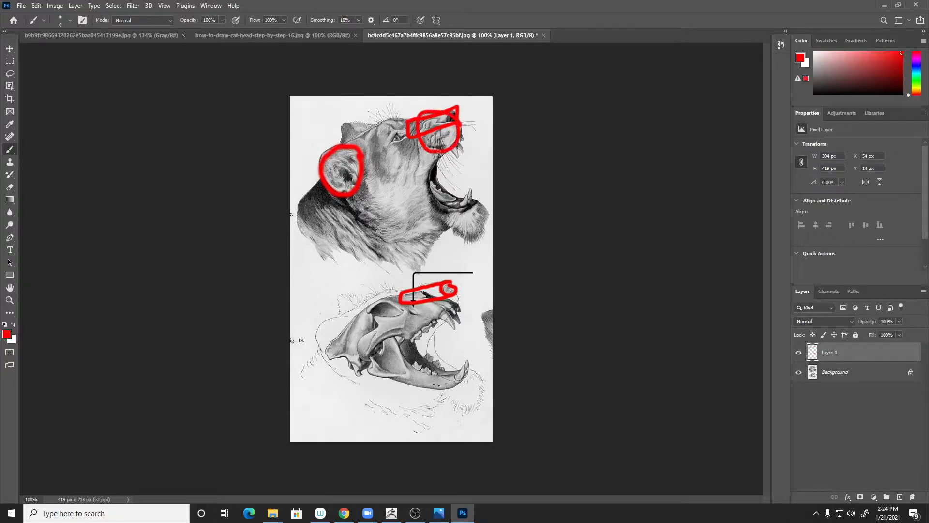
mouse_move(482, 202)
mouse_down()
mouse_move(455, 199)
mouse_move(462, 223)
mouse_move(476, 196)
mouse_up()
mouse_move(341, 179)
mouse_down()
mouse_move(350, 154)
mouse_move(395, 120)
mouse_move(431, 185)
mouse_move(380, 208)
mouse_move(325, 165)
mouse_up()
mouse_move(378, 209)
mouse_down()
mouse_move(391, 225)
mouse_move(477, 222)
mouse_up()
mouse_move(400, 188)
mouse_down()
mouse_move(405, 197)
mouse_move(459, 200)
mouse_up()
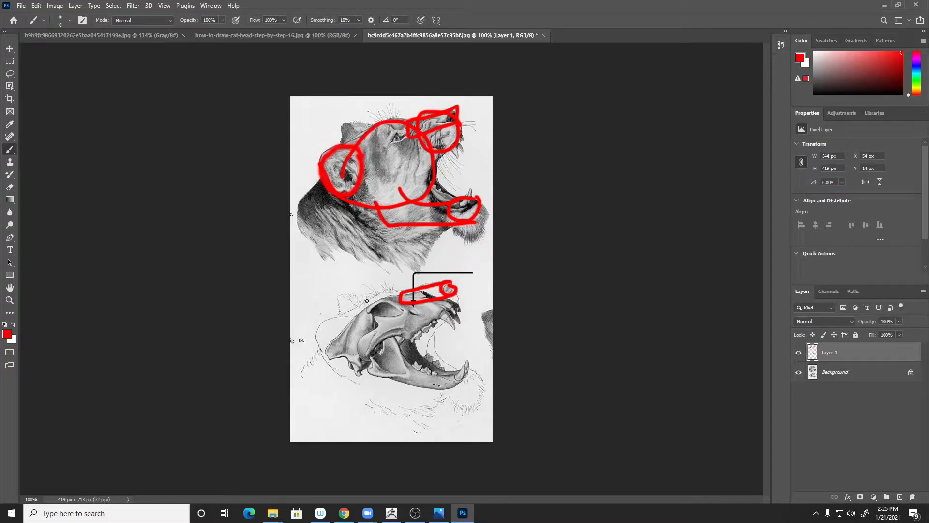
Draw a crossed cranium circle over the skull, then delete the red sketch layer.
mouse_move(361, 241)
mouse_down()
mouse_move(334, 289)
mouse_move(397, 280)
mouse_move(355, 238)
mouse_move(344, 294)
mouse_move(393, 282)
mouse_move(390, 253)
mouse_move(372, 303)
mouse_move(361, 306)
mouse_up()
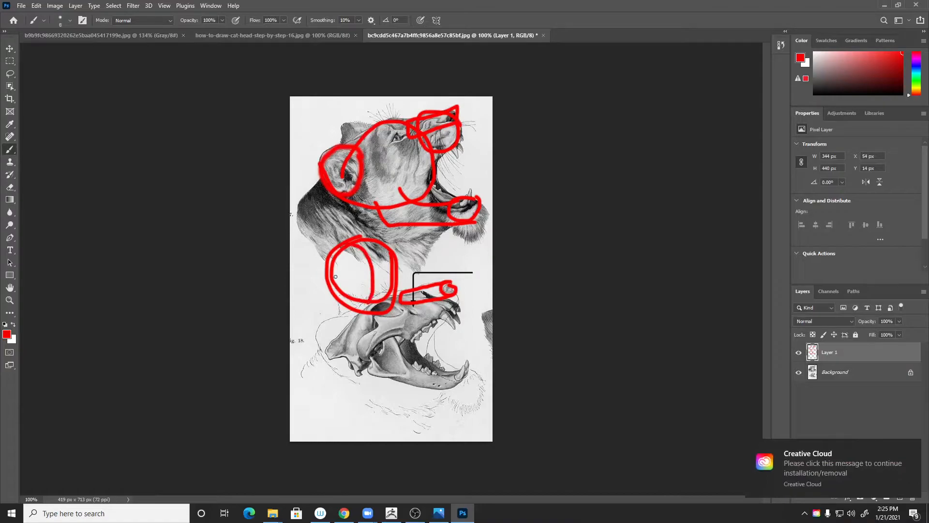
mouse_move(329, 275)
mouse_down()
mouse_move(357, 277)
mouse_move(387, 259)
mouse_move(386, 247)
mouse_up()
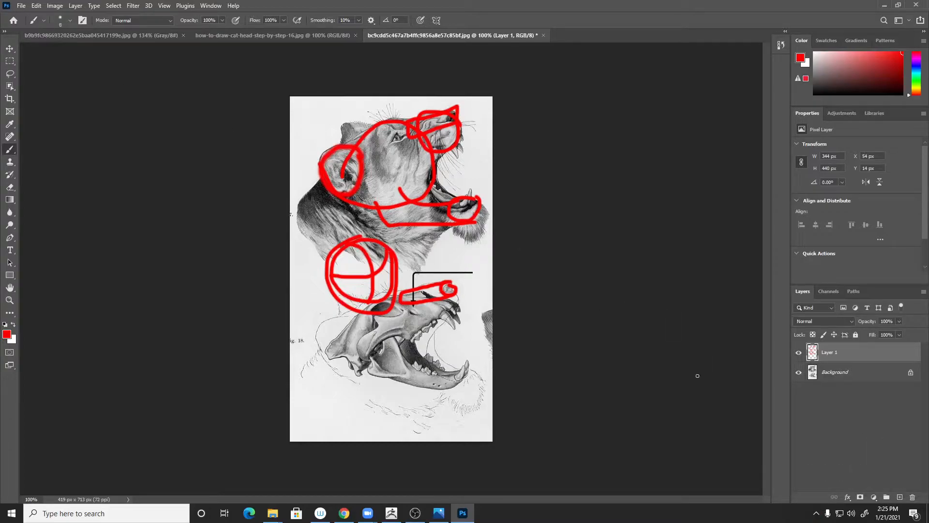
ctrl+drag(474, 325, 518, 327)
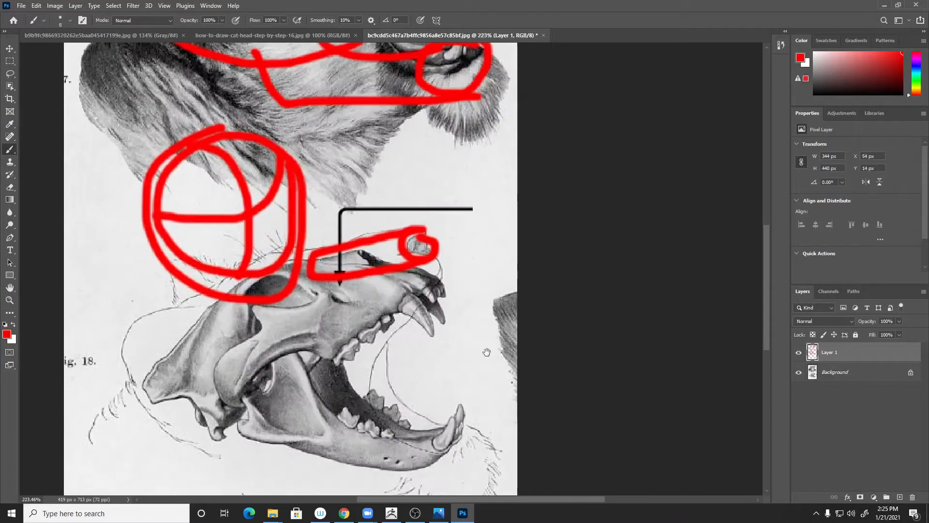
drag(453, 361, 535, 224)
drag(376, 309, 416, 250)
alt+right_drag(417, 250, 416, 255)
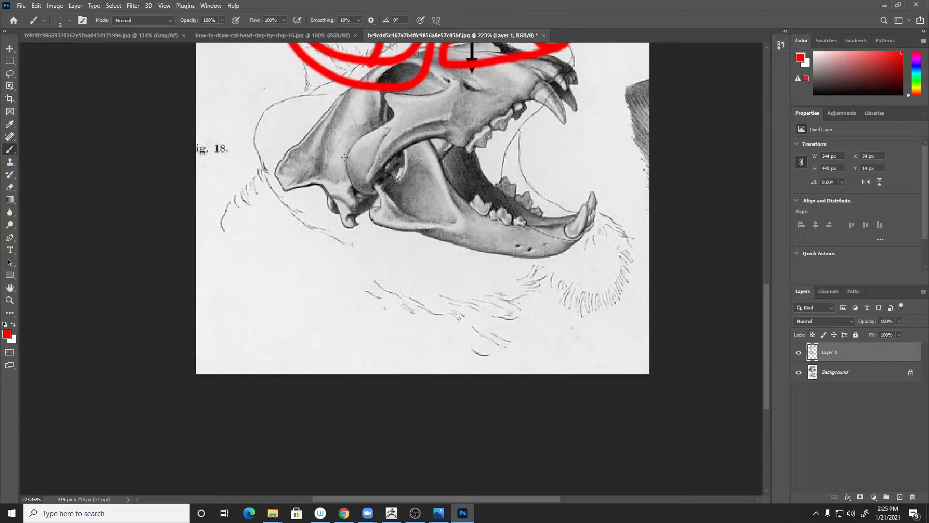
drag(565, 157, 543, 434)
drag(501, 217, 480, 311)
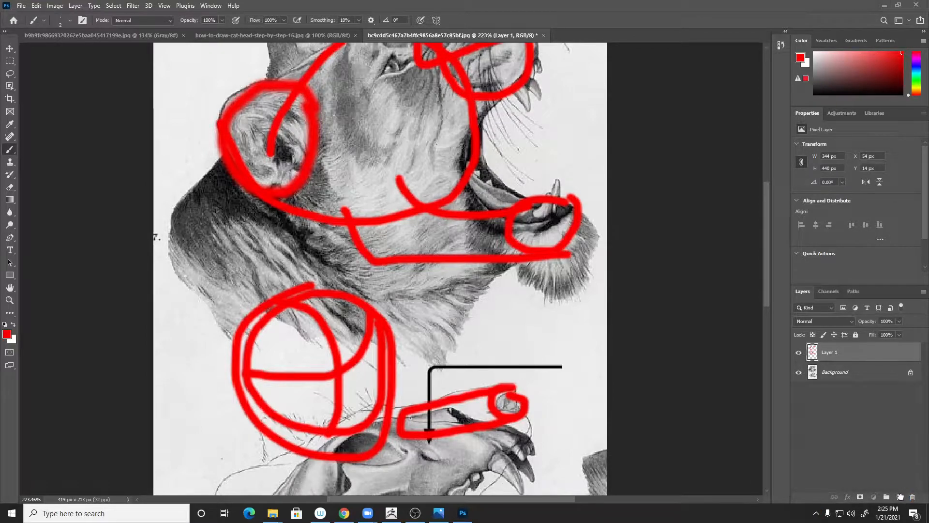
mouse_move(832, 358)
mouse_down()
mouse_move(837, 479)
mouse_move(912, 495)
mouse_up()
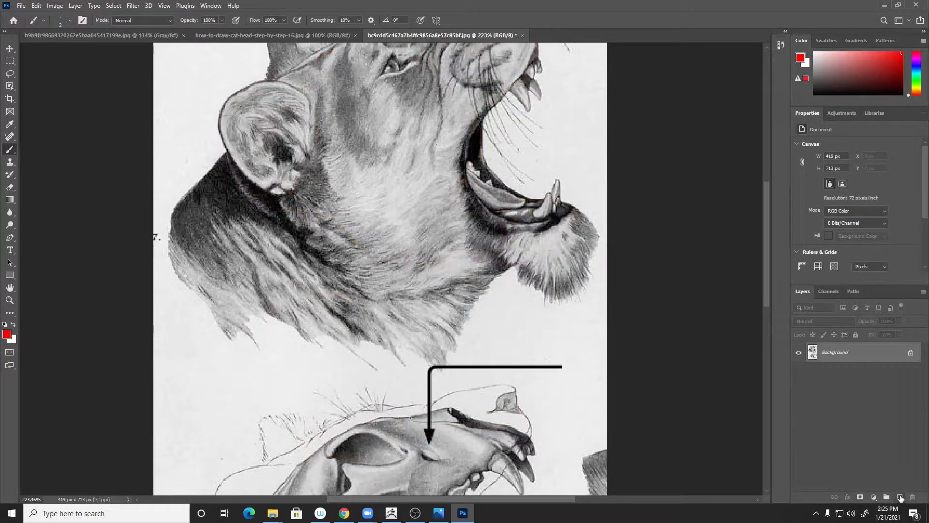
On a new Layer 1, draw red diagonal guide lines across the head and jaw.
click(899, 497)
scroll(394, 158, up, 5)
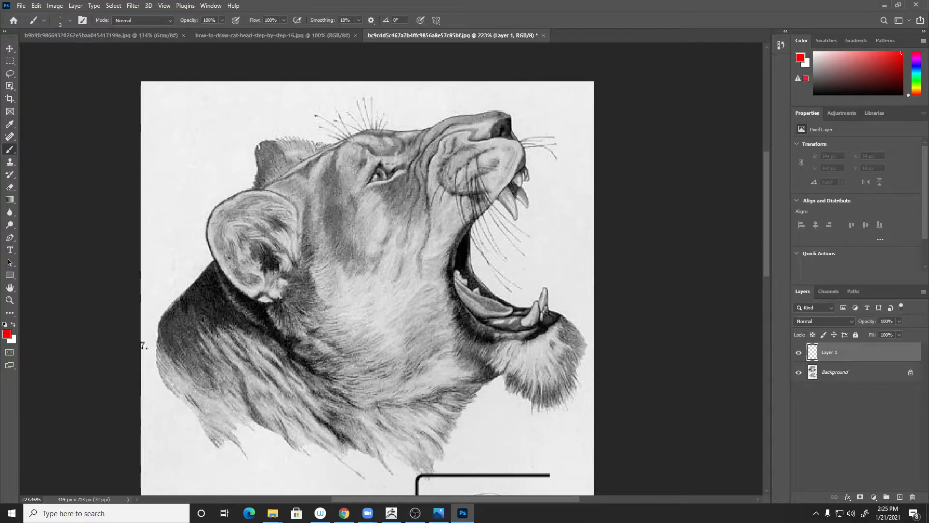
mouse_move(238, 272)
mouse_down()
mouse_move(262, 197)
mouse_move(285, 169)
mouse_move(358, 146)
mouse_move(444, 166)
mouse_move(508, 248)
mouse_move(504, 319)
mouse_move(458, 371)
mouse_move(371, 387)
mouse_move(280, 367)
mouse_move(238, 299)
mouse_move(238, 271)
mouse_up()
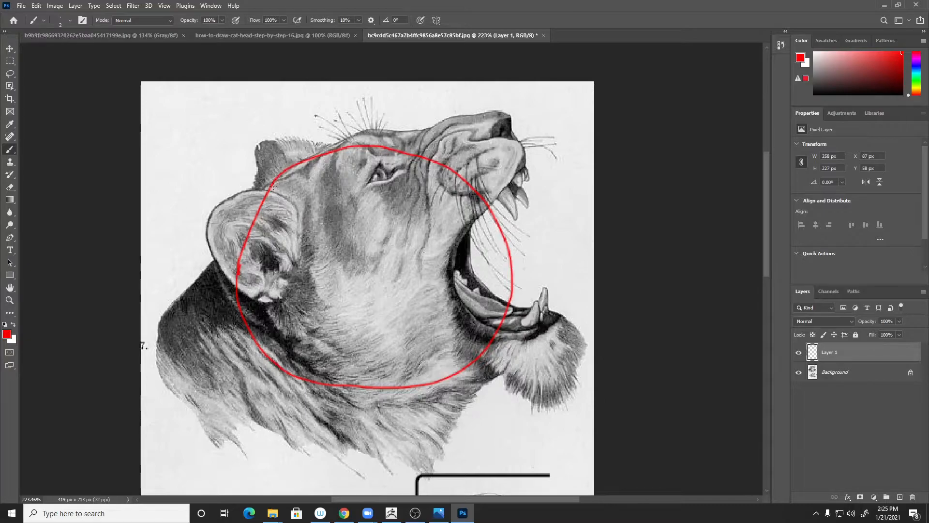
drag(198, 400, 600, 203)
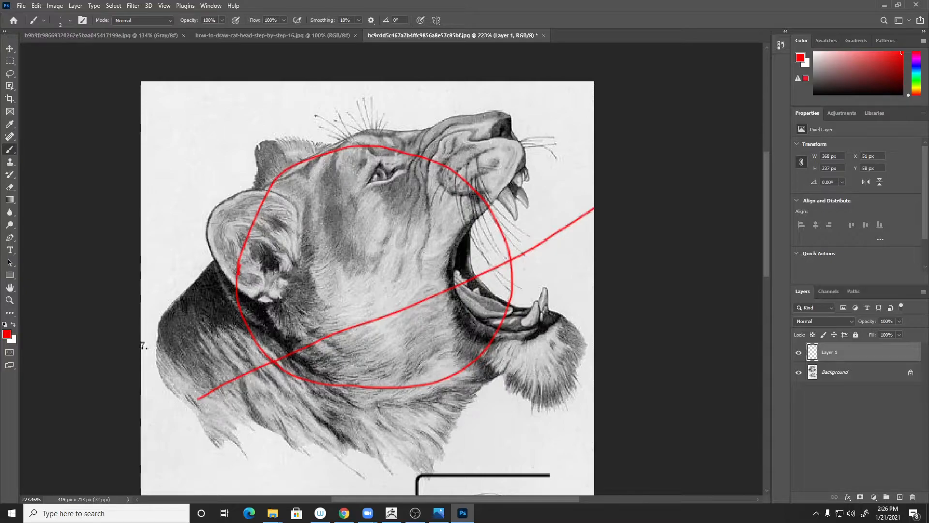
mouse_move(289, 139)
mouse_down()
mouse_move(352, 196)
mouse_move(515, 414)
mouse_up()
key(ctrl+z)
mouse_move(284, 124)
mouse_down()
mouse_move(403, 320)
mouse_move(467, 461)
mouse_up()
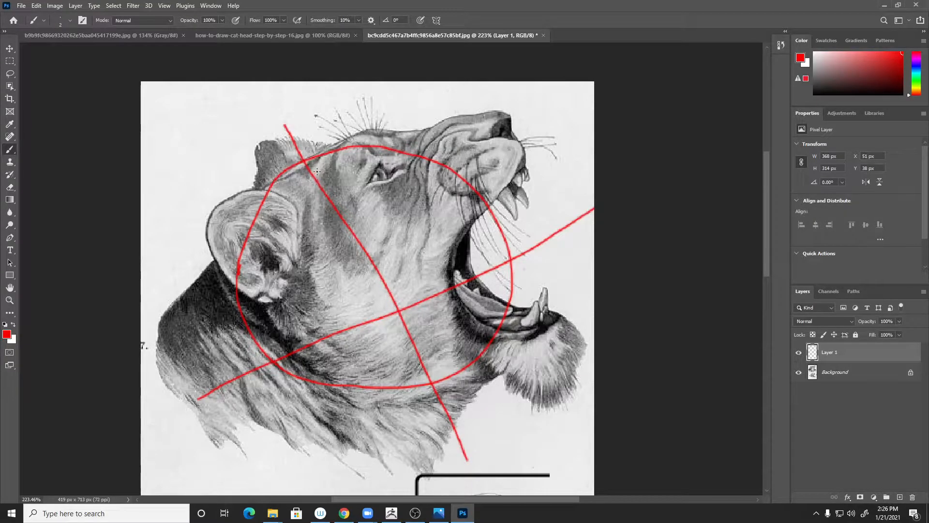
Add a forehead-to-cheek curve and circle the snout with crossing red strokes.
mouse_move(322, 175)
mouse_down()
mouse_move(310, 180)
mouse_move(339, 238)
mouse_move(419, 360)
mouse_up()
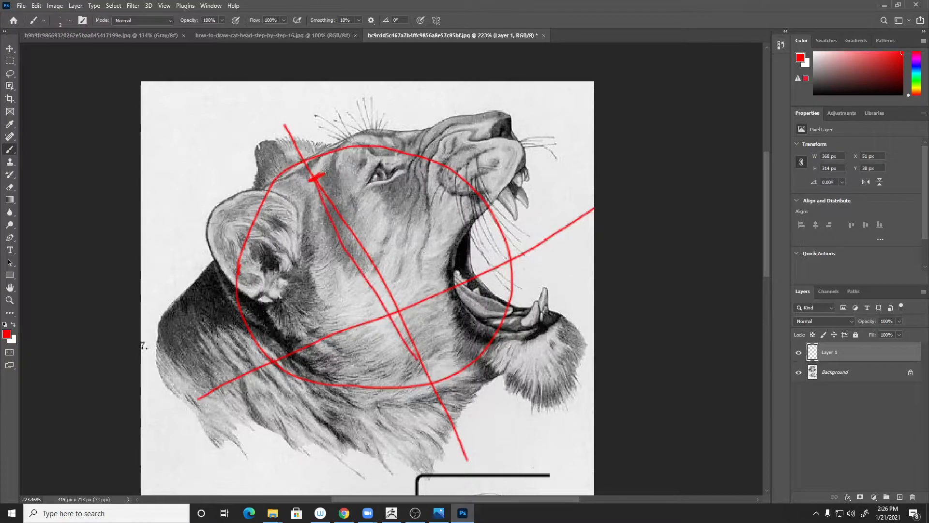
mouse_move(313, 166)
mouse_down()
mouse_move(303, 195)
mouse_move(316, 289)
mouse_move(366, 378)
mouse_move(423, 399)
mouse_move(450, 370)
mouse_move(443, 283)
mouse_move(380, 184)
mouse_move(309, 156)
mouse_up()
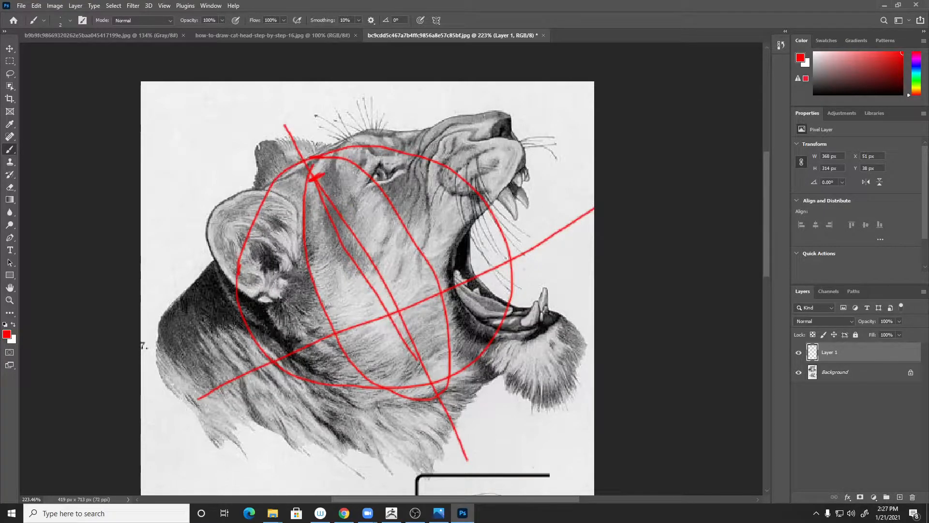
mouse_move(506, 115)
mouse_down()
mouse_move(425, 146)
mouse_move(469, 220)
mouse_move(537, 160)
mouse_move(494, 116)
mouse_up()
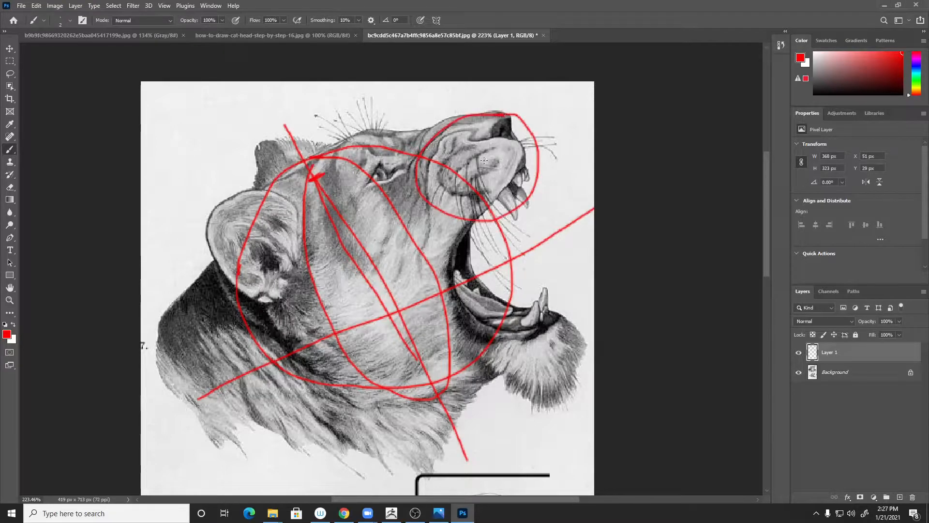
drag(438, 112, 516, 236)
drag(429, 214, 558, 123)
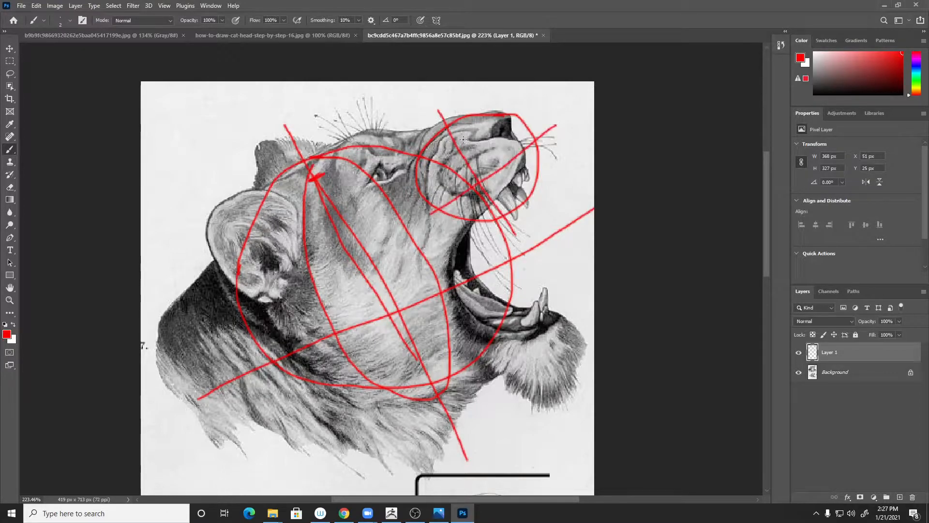
mouse_move(440, 123)
mouse_down()
mouse_move(458, 168)
mouse_move(498, 216)
mouse_move(517, 216)
mouse_move(481, 141)
mouse_move(448, 126)
mouse_move(490, 153)
mouse_move(503, 209)
mouse_up()
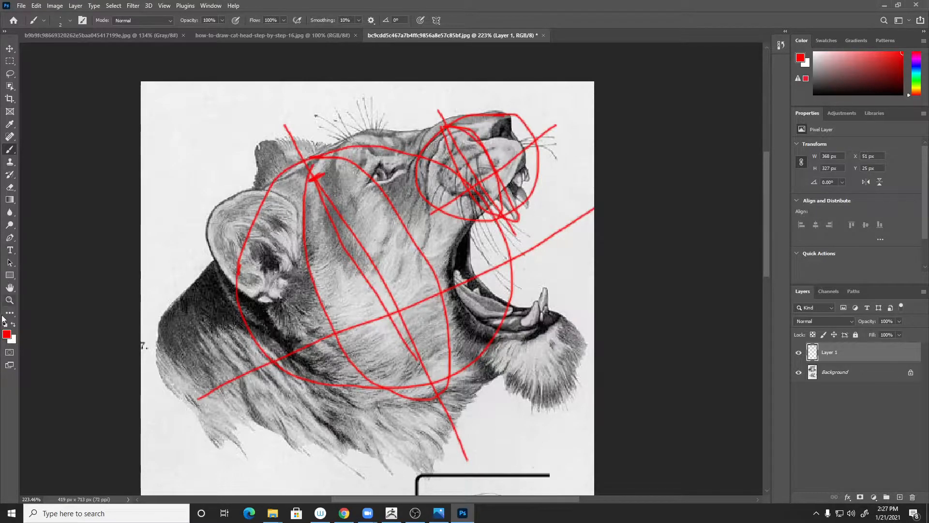
Switch the paint colour to green and paint lines along the head top, jaw and muzzle.
click(7, 334)
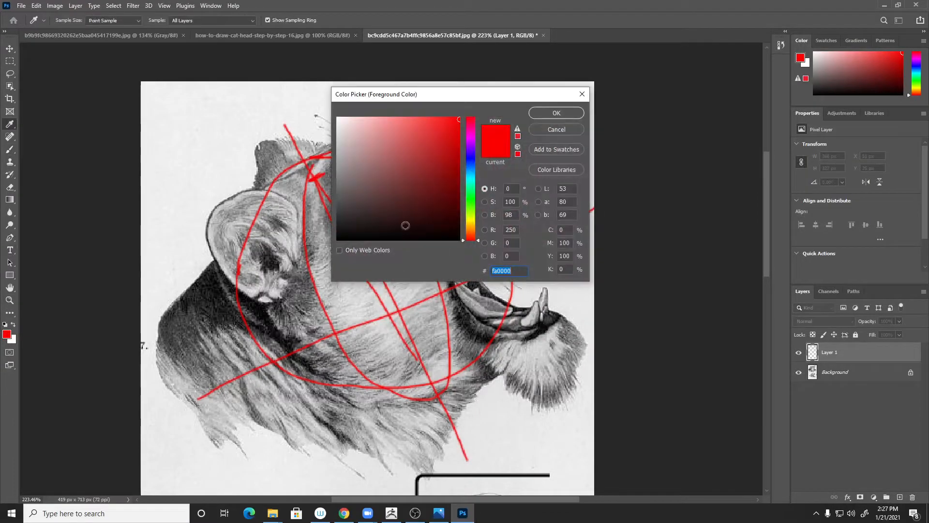
click(470, 192)
click(541, 115)
drag(329, 150, 372, 143)
mouse_move(438, 127)
mouse_down()
mouse_move(462, 119)
mouse_move(319, 166)
mouse_move(434, 137)
mouse_move(472, 115)
mouse_up()
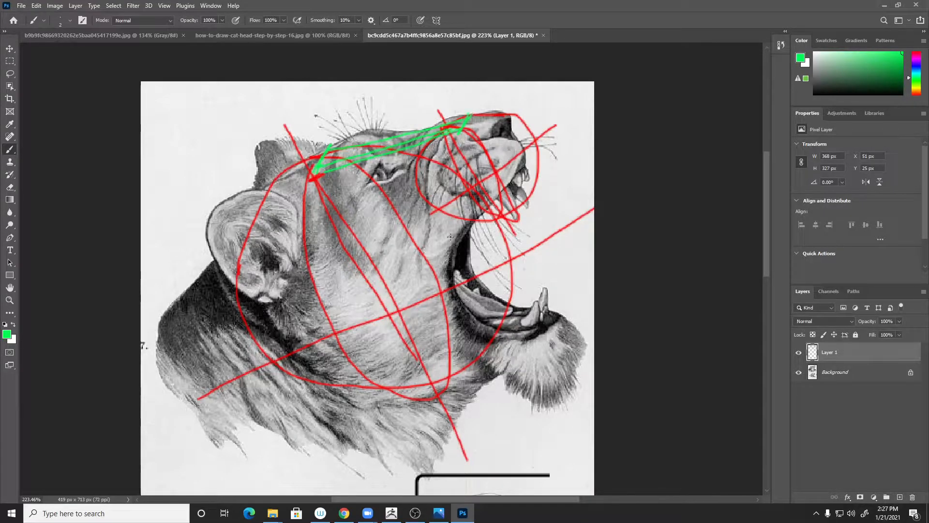
drag(506, 211, 386, 328)
drag(471, 116, 516, 192)
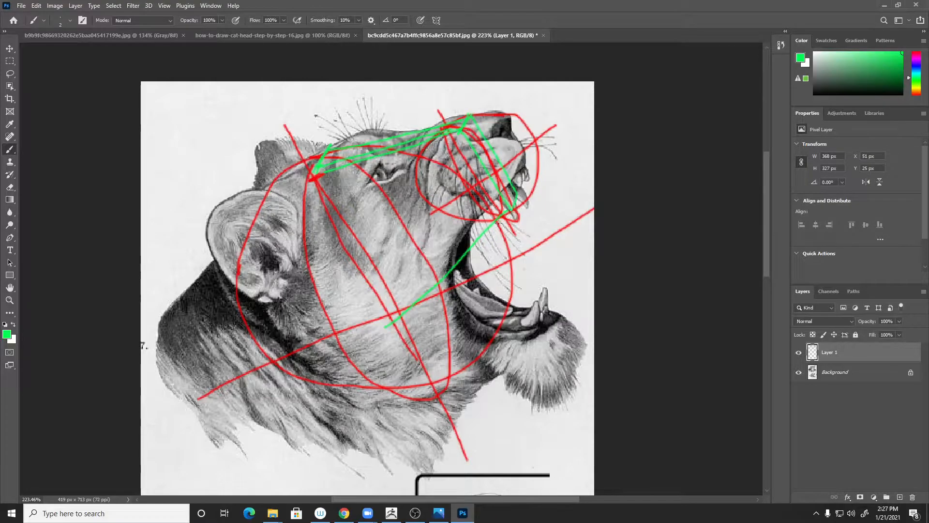
drag(316, 174, 403, 310)
Paint a thick green bar along the head top, then thin 30%-opacity lines below it.
alt+right_drag(330, 154, 336, 156)
drag(322, 165, 464, 117)
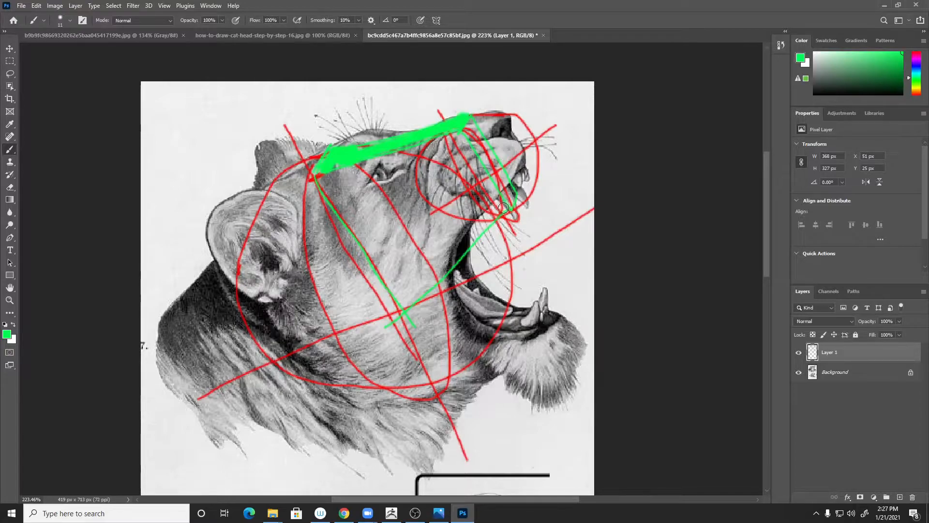
key(3)
drag(501, 211, 412, 292)
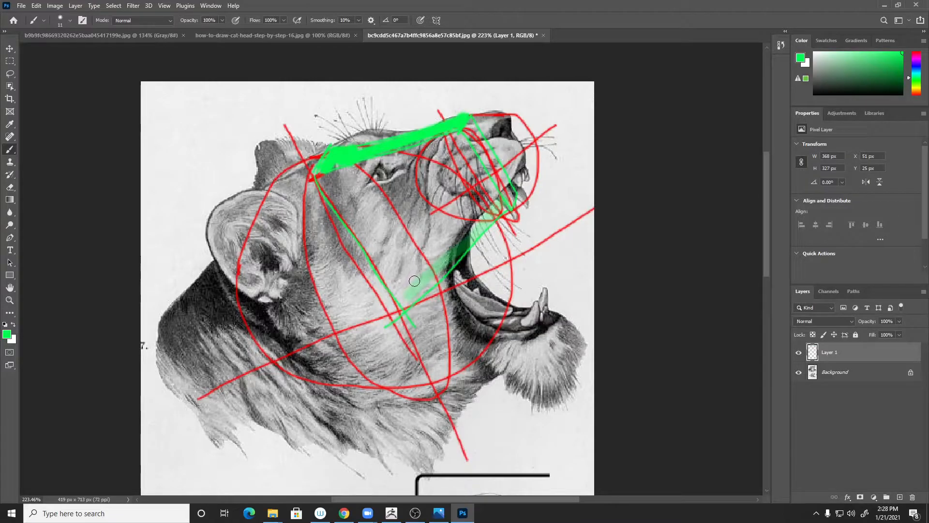
alt+right_drag(414, 282, 406, 300)
drag(414, 289, 503, 200)
drag(347, 154, 424, 275)
Hide the Background and add a white-filled Layer 2 above it.
click(798, 372)
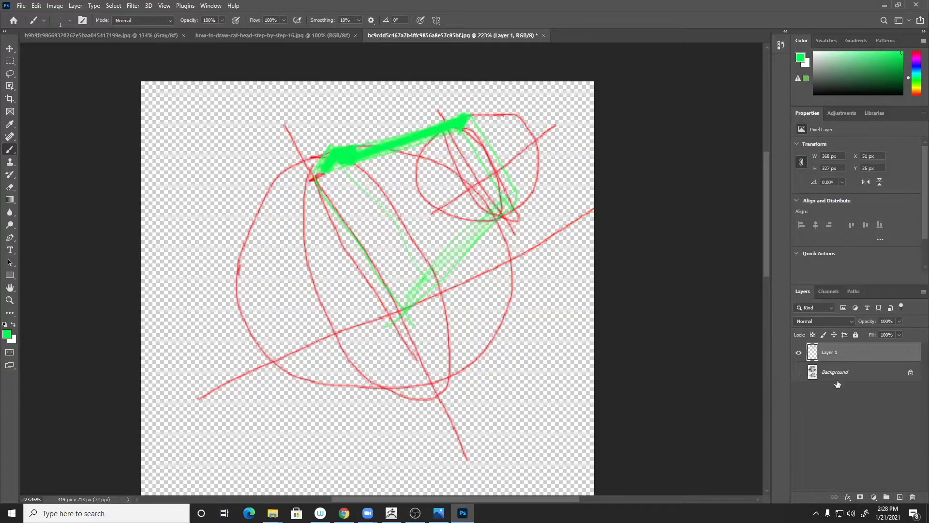
click(863, 376)
click(900, 497)
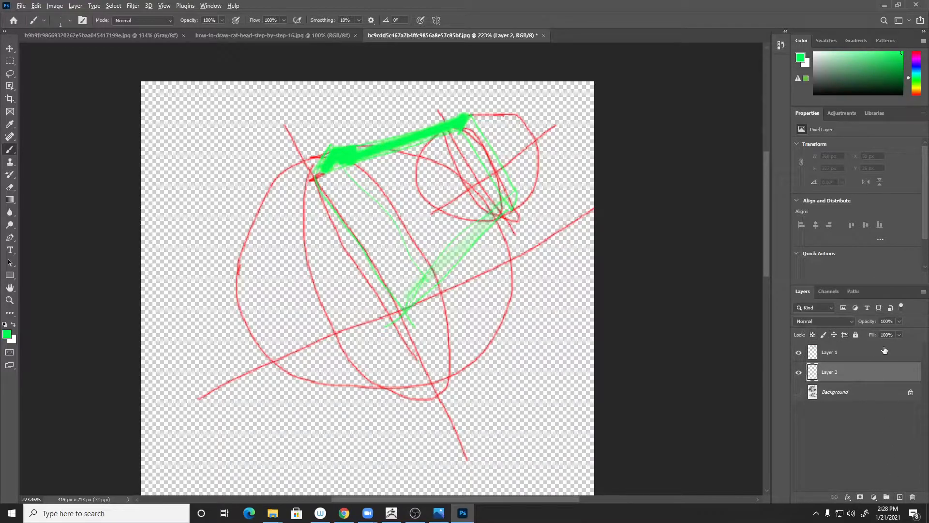
key(ctrl+BackSpace)
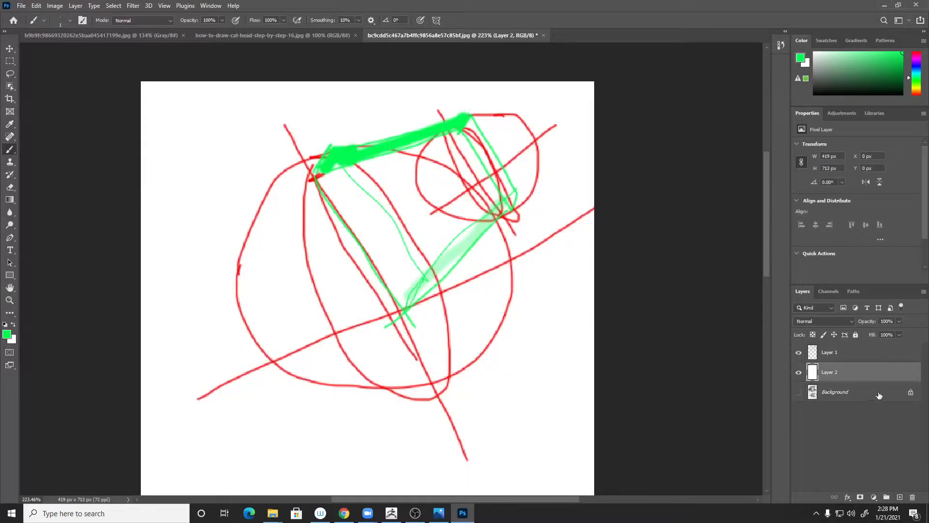
Draw green lines and diagonal hatching across the muzzle shape.
mouse_move(334, 156)
mouse_down()
mouse_move(415, 286)
mouse_move(432, 250)
mouse_move(467, 223)
mouse_up()
mouse_move(417, 284)
mouse_down()
mouse_move(493, 209)
mouse_move(509, 211)
mouse_up()
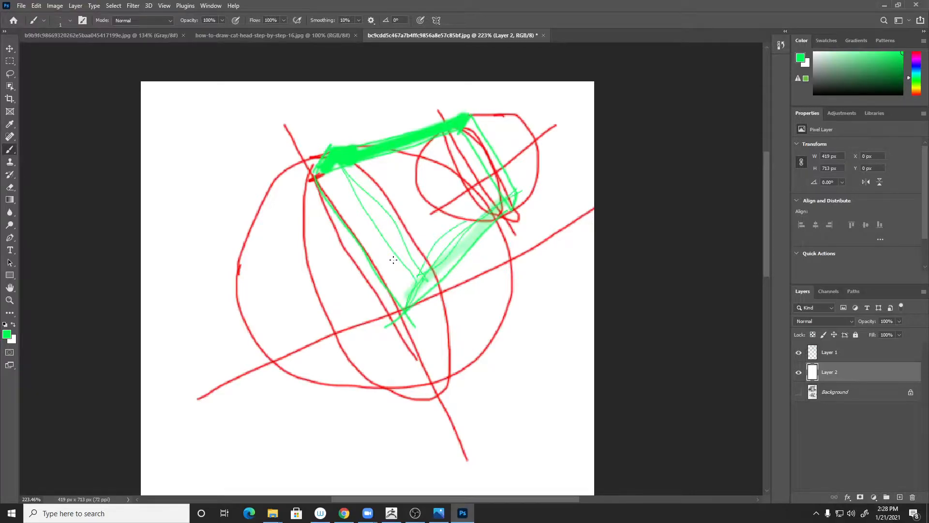
mouse_move(339, 167)
mouse_down()
mouse_move(332, 196)
mouse_move(358, 231)
mouse_up()
mouse_move(385, 210)
mouse_down()
mouse_move(375, 239)
mouse_move(388, 280)
mouse_up()
drag(418, 275, 409, 301)
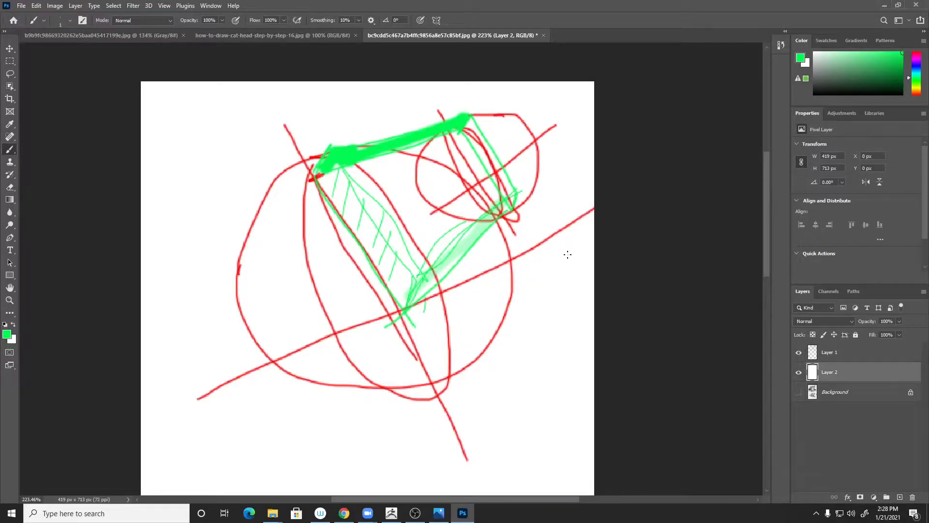
Show the lion reference again, hide Layer 2, and minimise Photoshop.
click(799, 392)
click(799, 373)
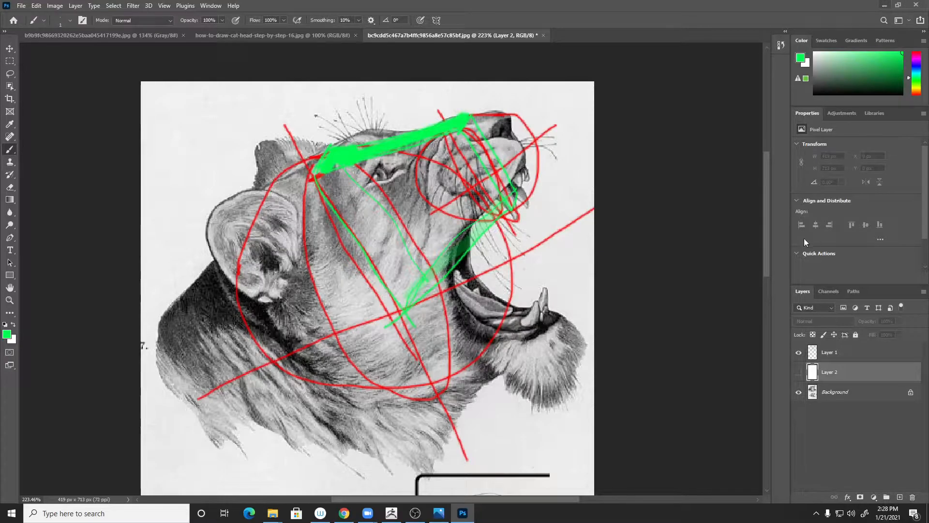
click(885, 8)
Rotate the Disney_Lion02 head to side profile, exit Edit without switching modes, and clear the canvas.
click(710, 44)
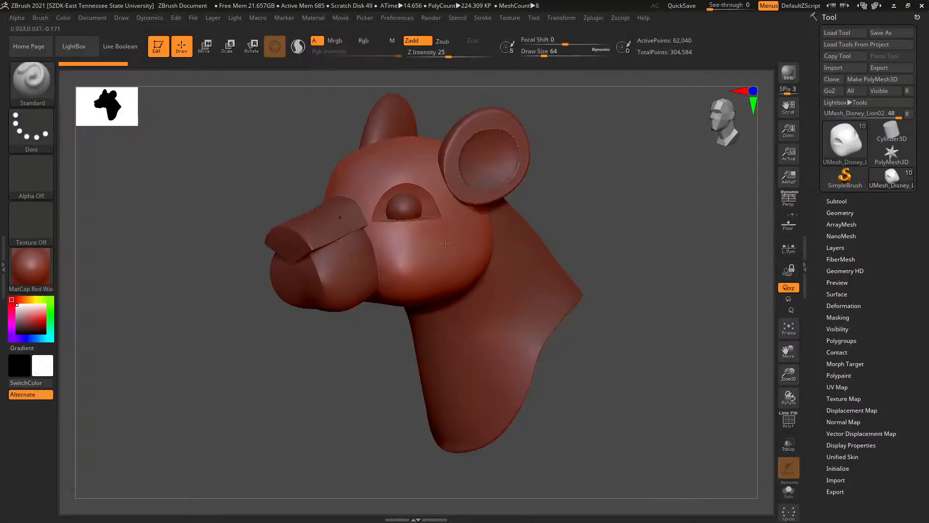
drag(637, 258, 602, 345)
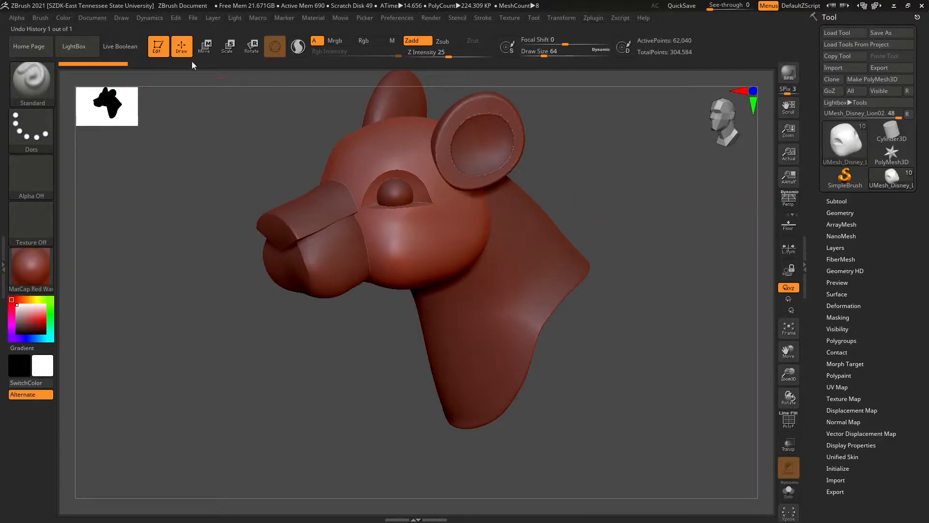
click(156, 51)
click(104, 73)
key(ctrl+n)
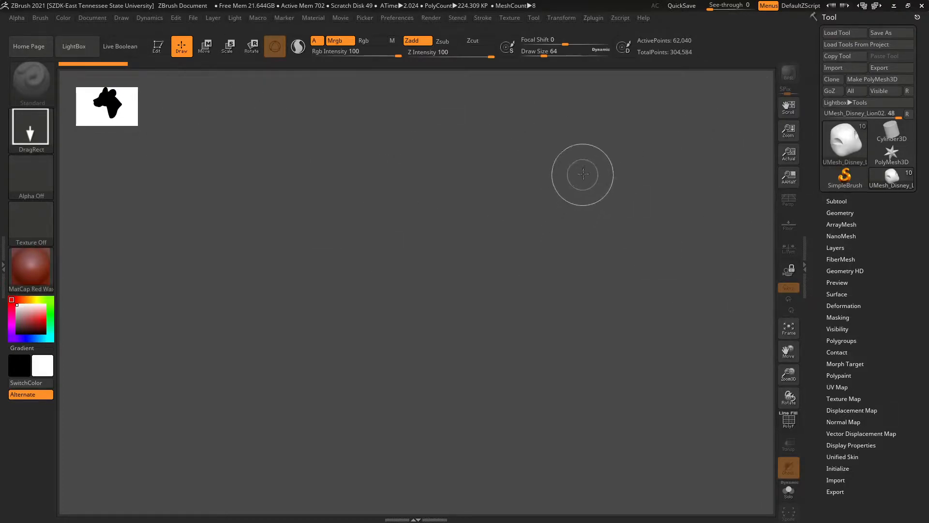
Show the Brush palette in the left tray beside the canvas, with the Tool palette still expanded.
click(866, 18)
click(866, 18)
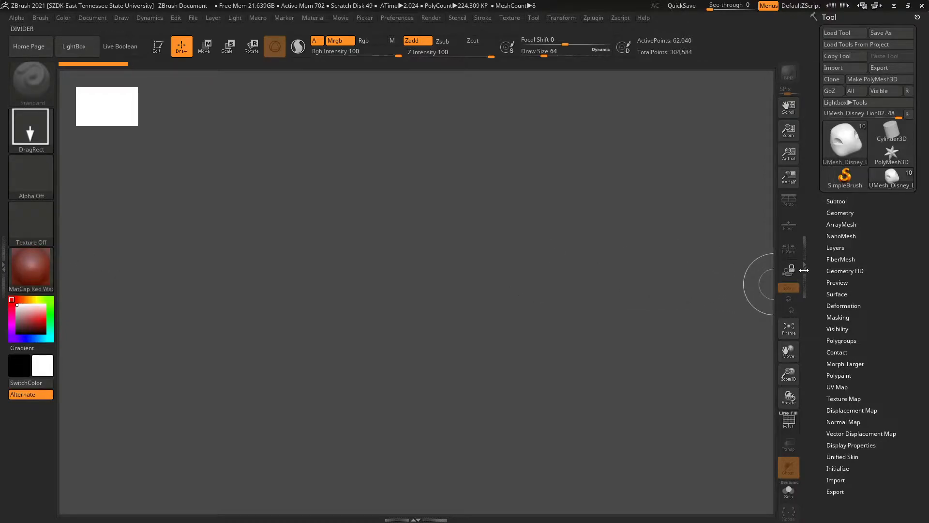
click(4, 261)
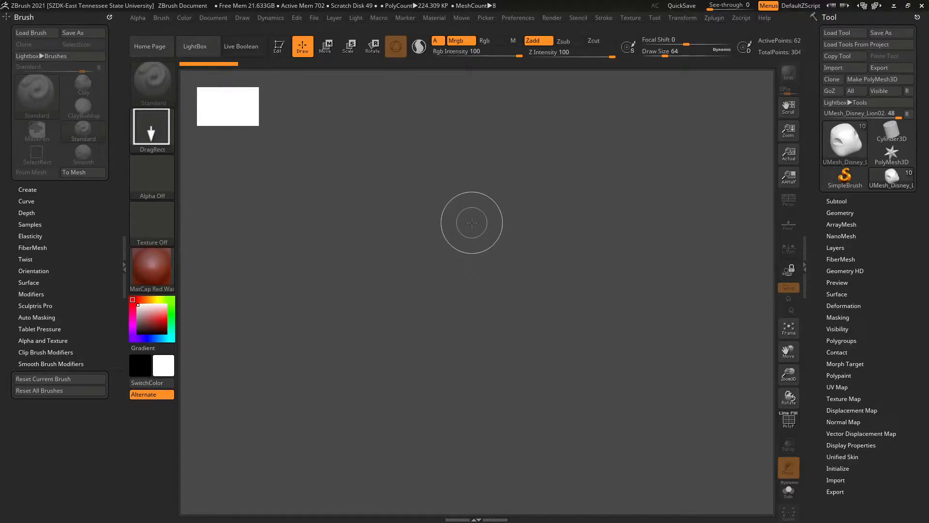
click(883, 18)
click(883, 18)
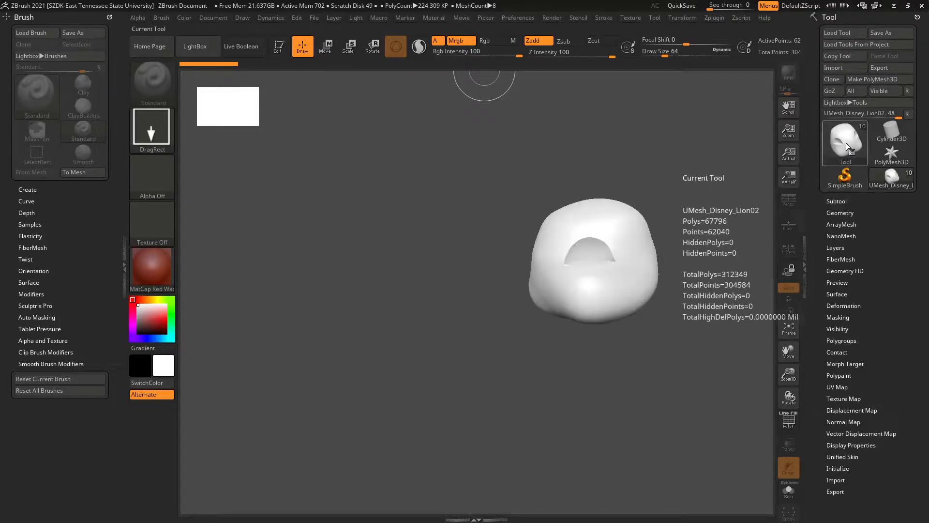
Reset ZBrush to its default preferences and hide the Brush palette.
click(519, 17)
click(562, 36)
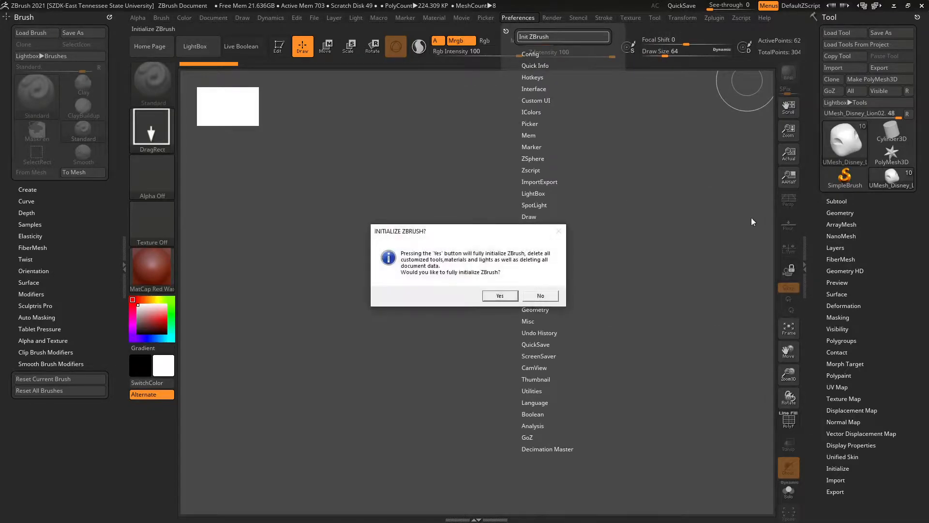
click(502, 296)
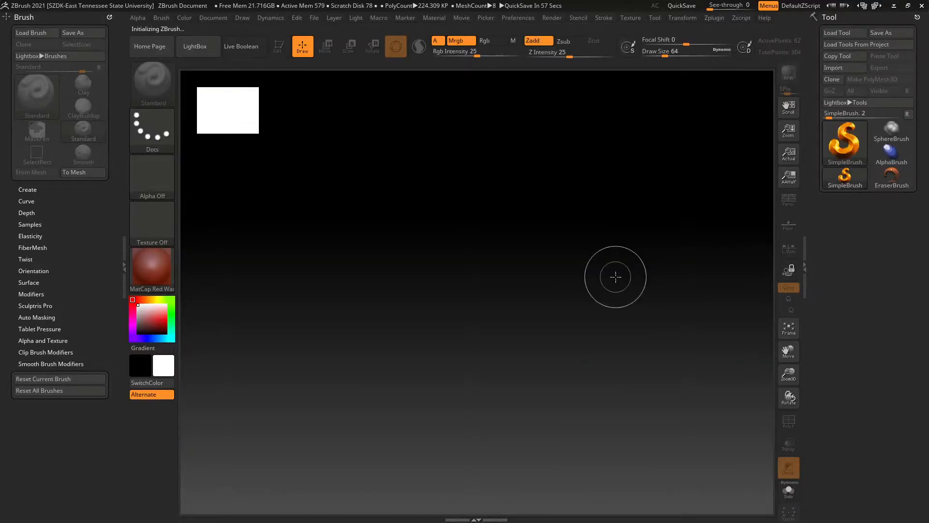
double_click(124, 263)
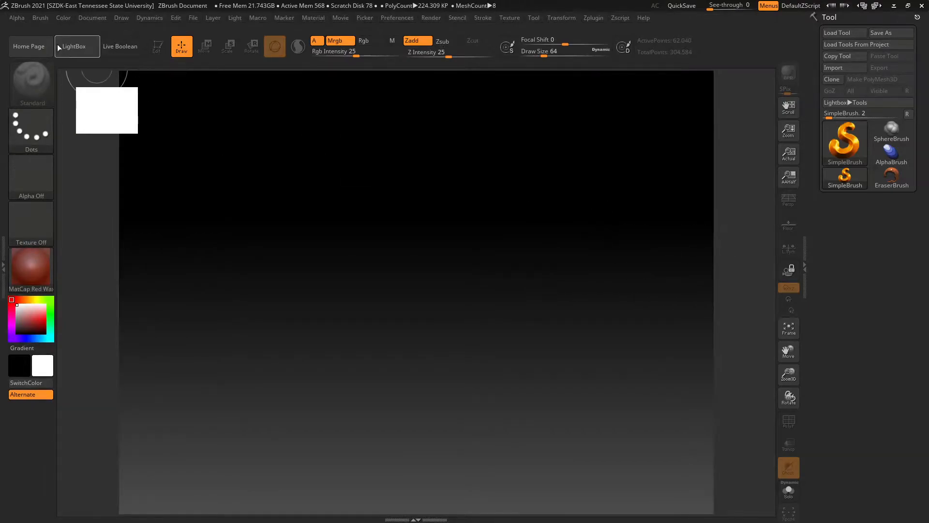
Start a new document with Range 0 and a flat grey background colour.
click(83, 19)
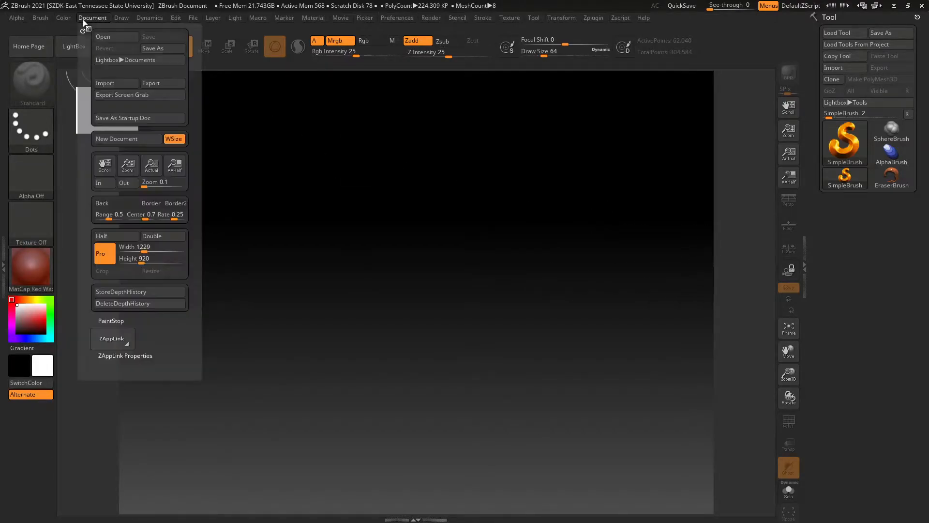
click(109, 142)
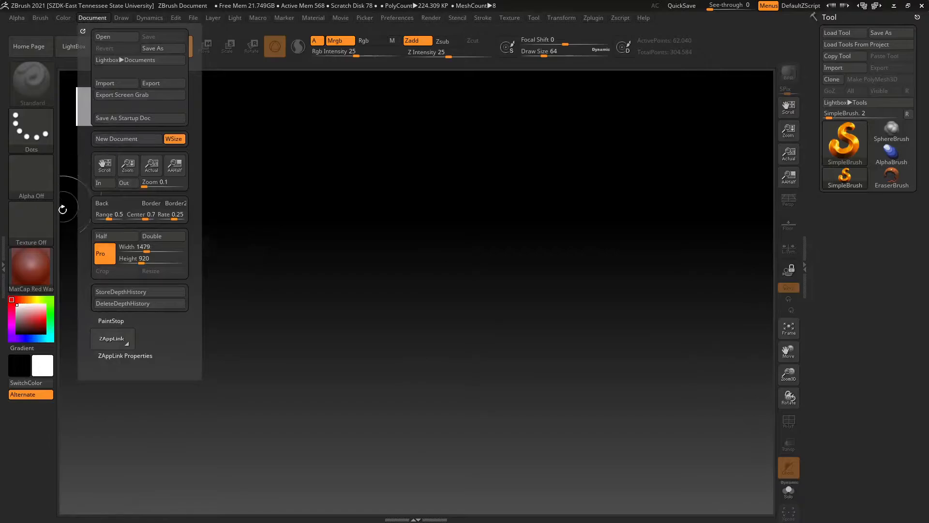
click(100, 19)
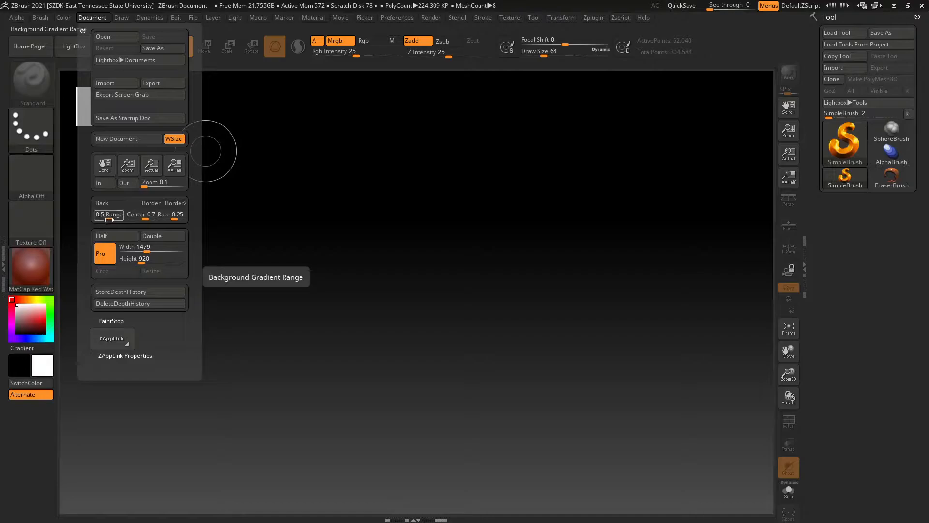
drag(109, 219, 94, 222)
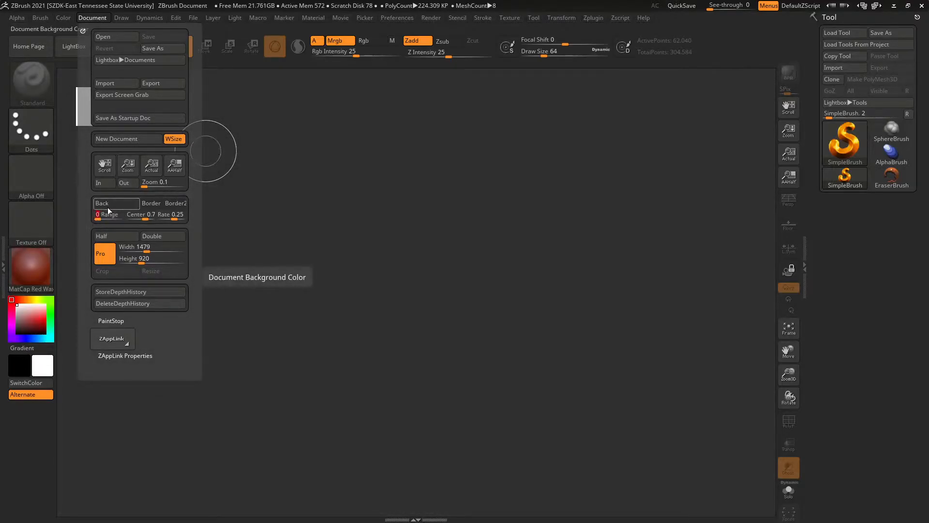
drag(140, 214, 140, 214)
click(105, 209)
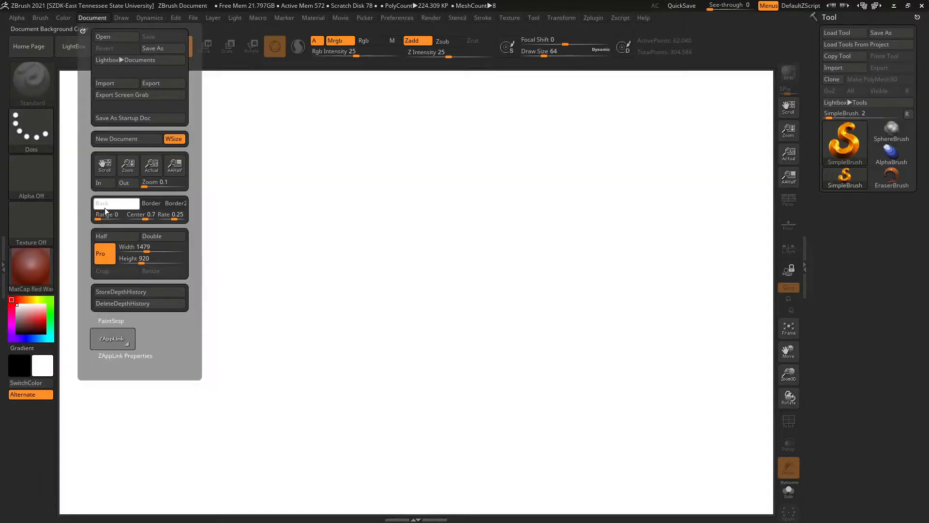
drag(104, 207, 17, 322)
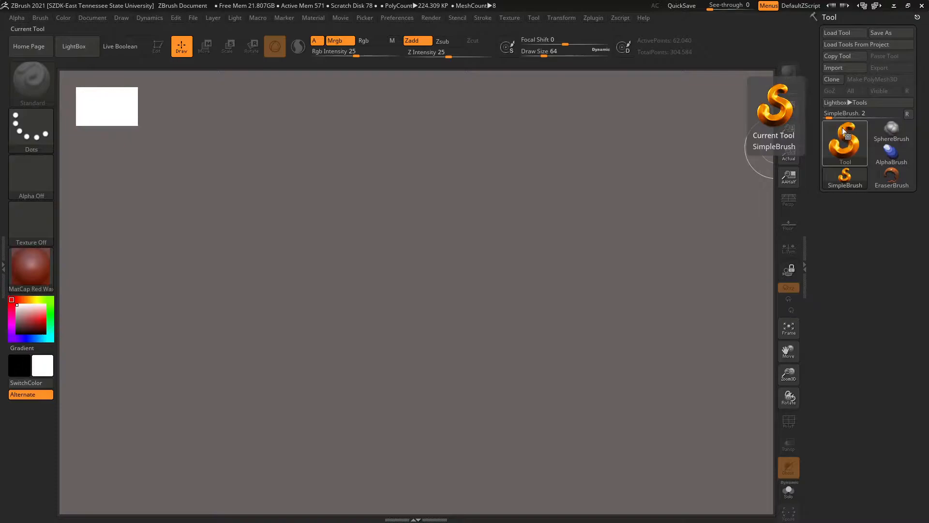
click(71, 50)
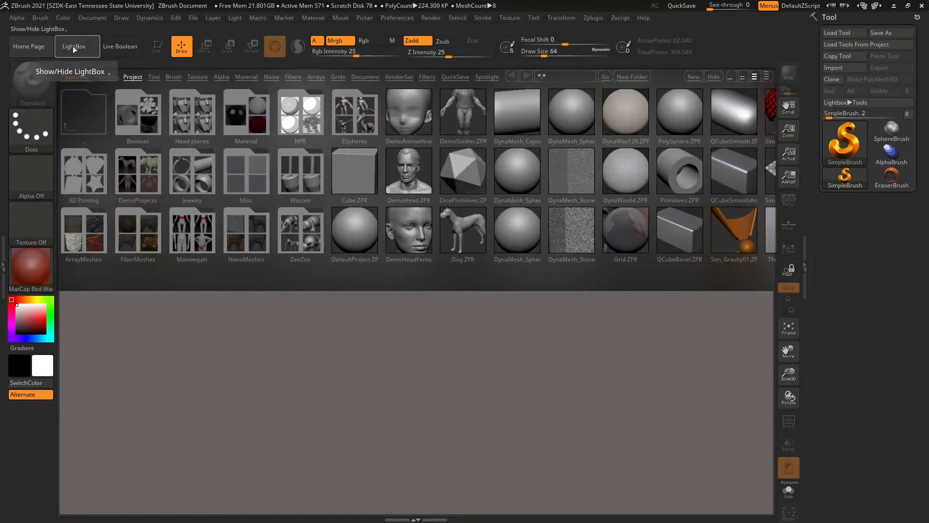
key(comma)
key(comma)
key(comma)
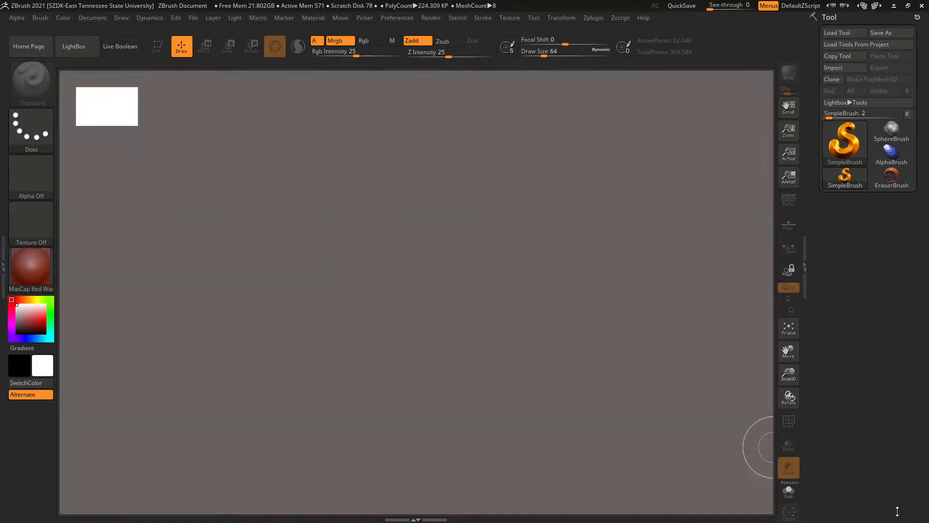
key(comma)
key(comma)
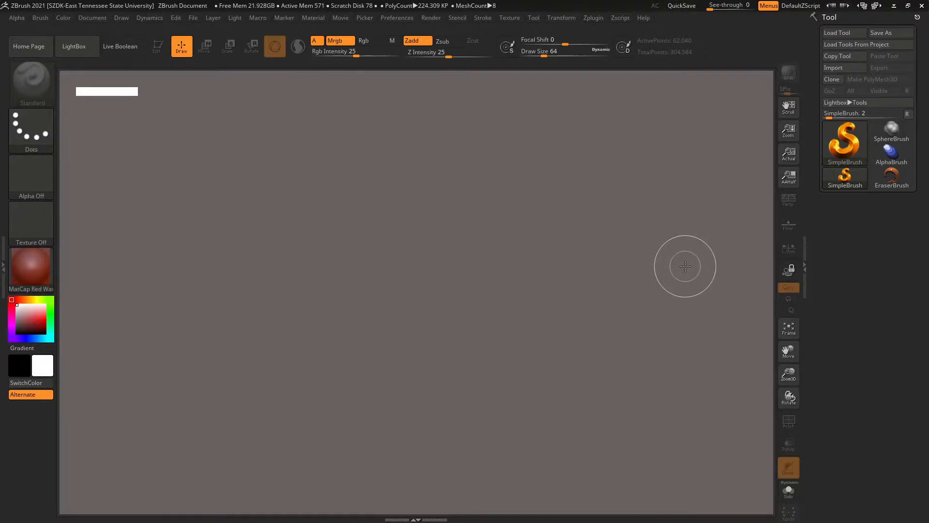
key(comma)
key(comma)
key(comma)
key(comma)
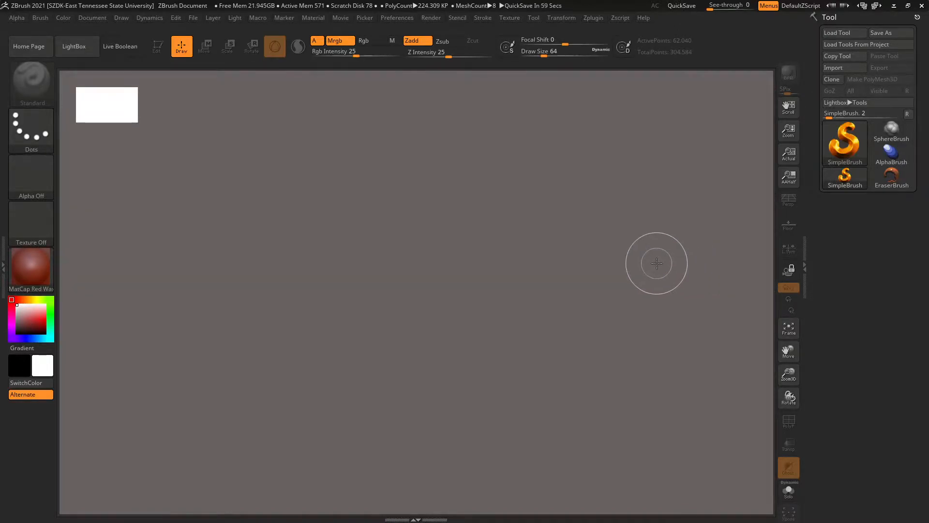
key(comma)
key(comma)
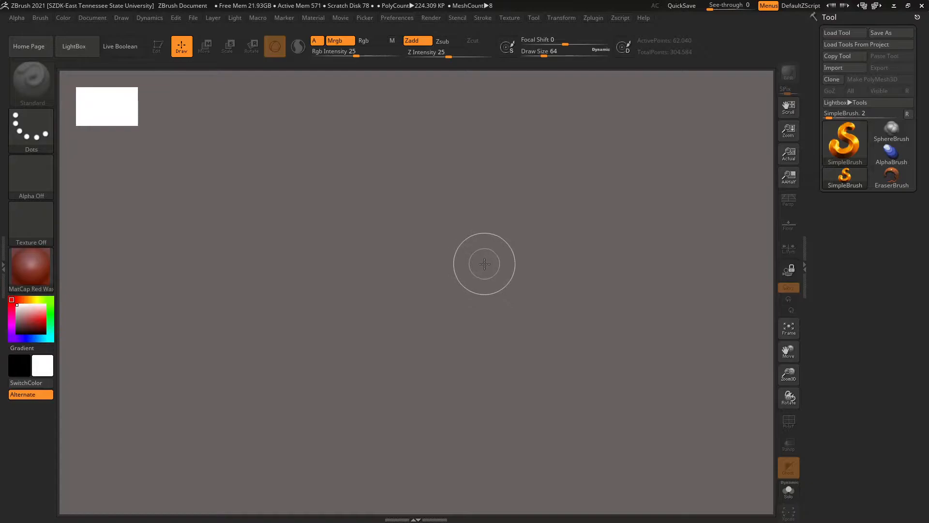
click(407, 19)
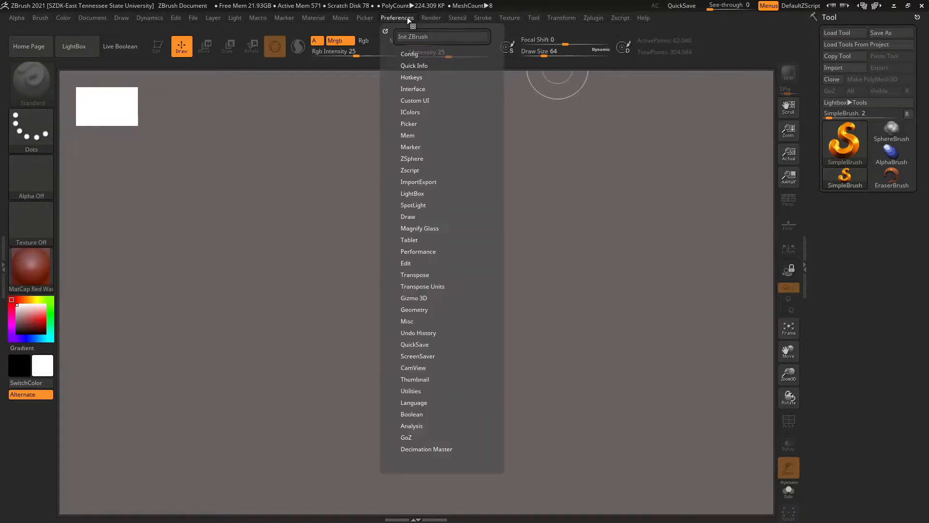
click(428, 356)
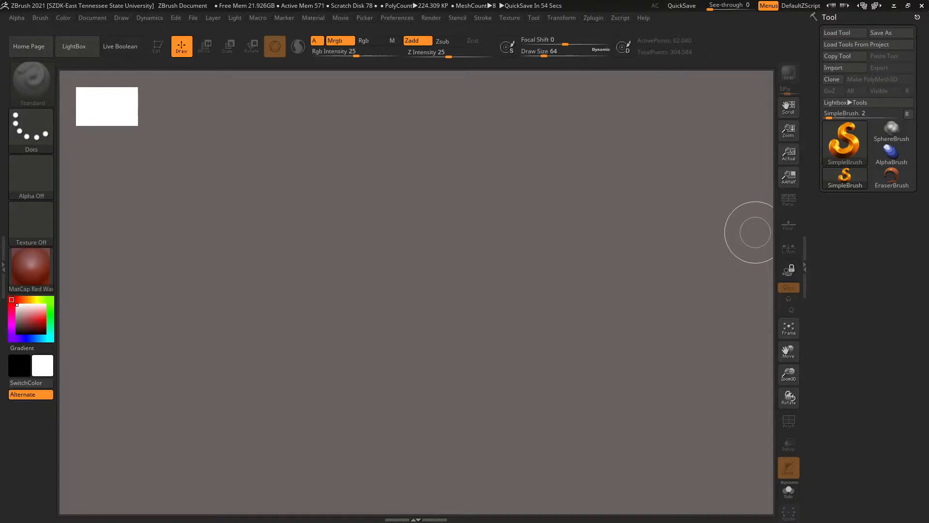
Bring the Zoom meeting window forward and show the meeting chat.
key(alt+Tab)
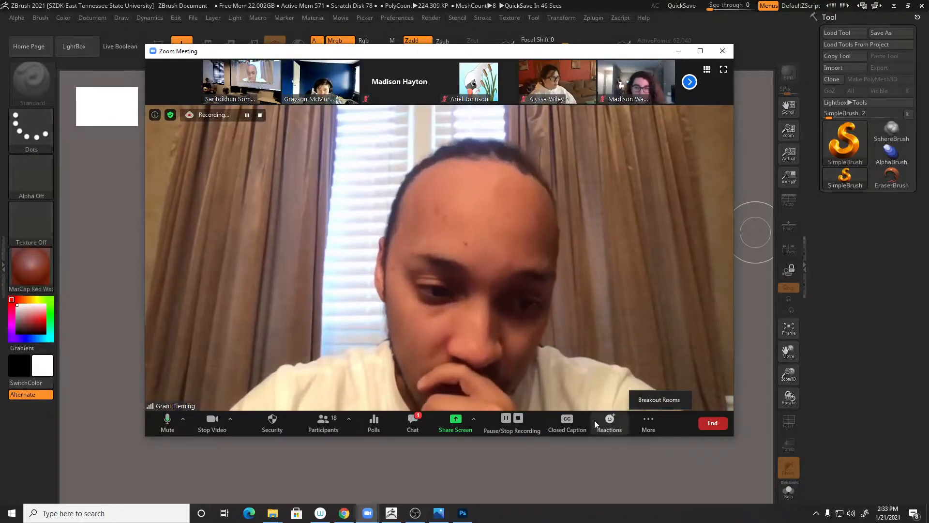
click(473, 420)
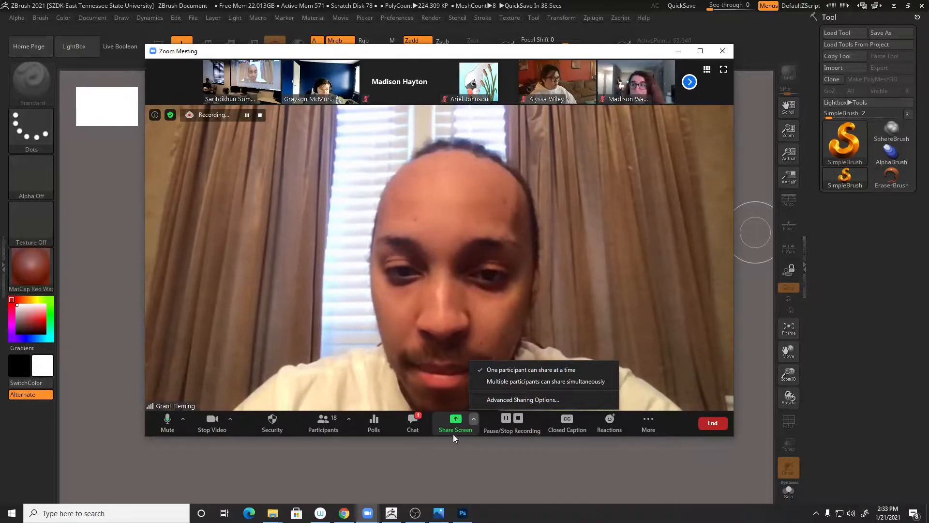
click(410, 425)
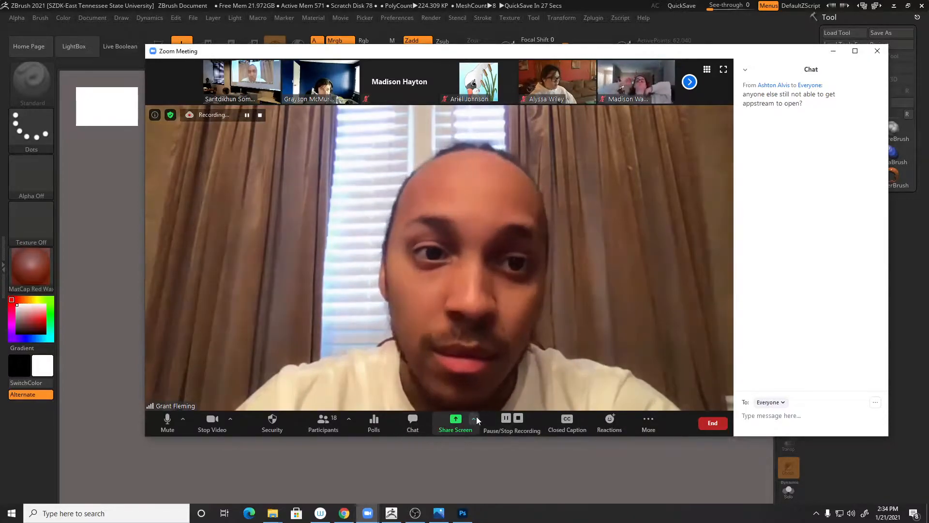
In Advanced Sharing Options, set Who can share to All Participants.
click(475, 418)
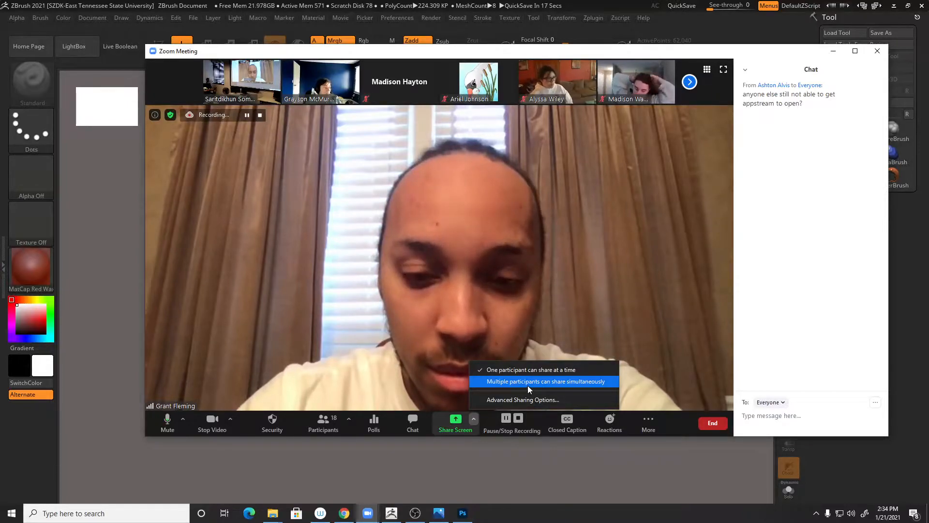
click(523, 401)
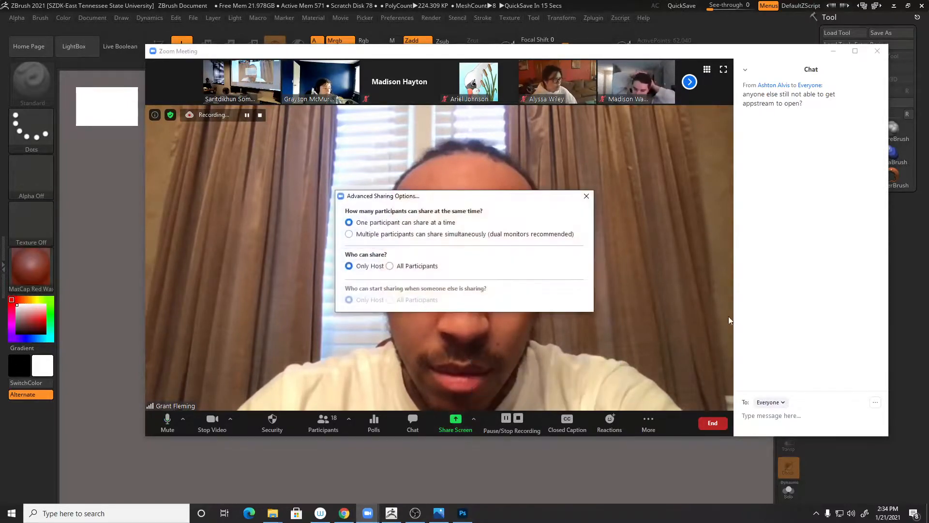
drag(462, 202, 808, 207)
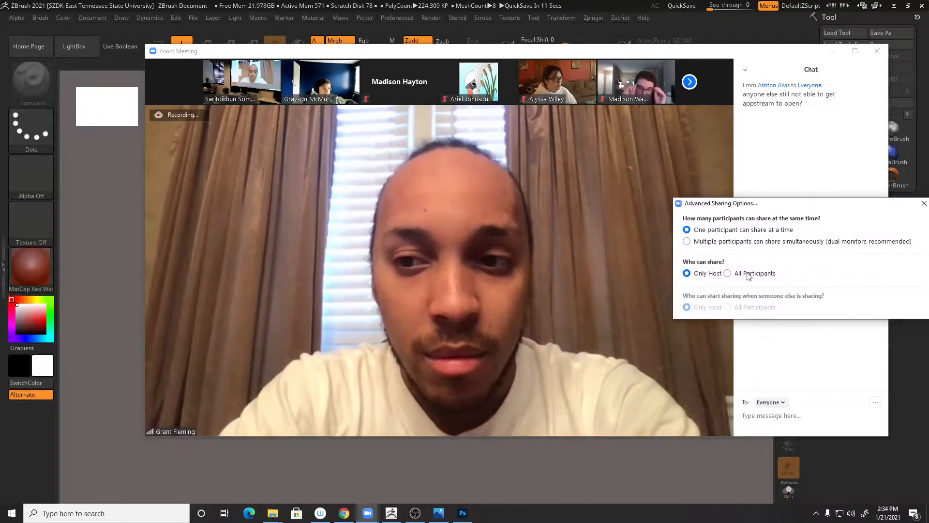
click(728, 274)
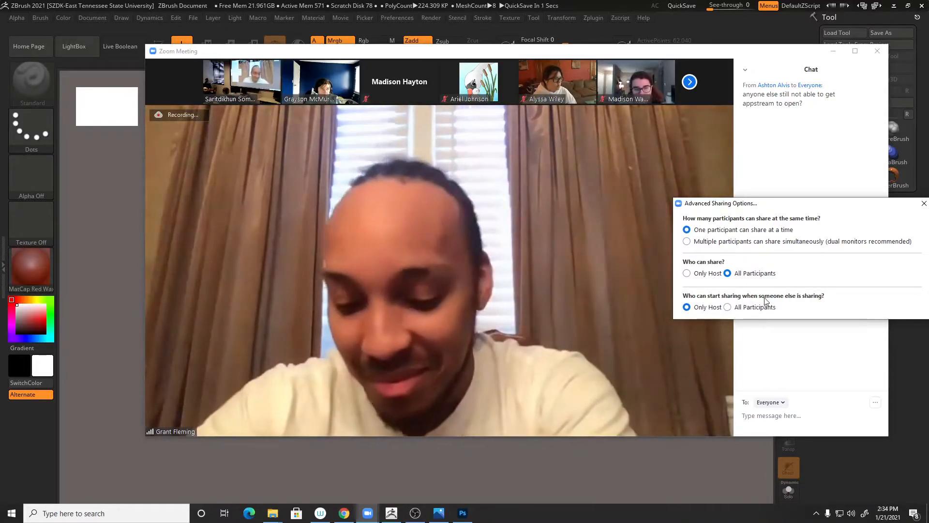
drag(773, 204, 928, 238)
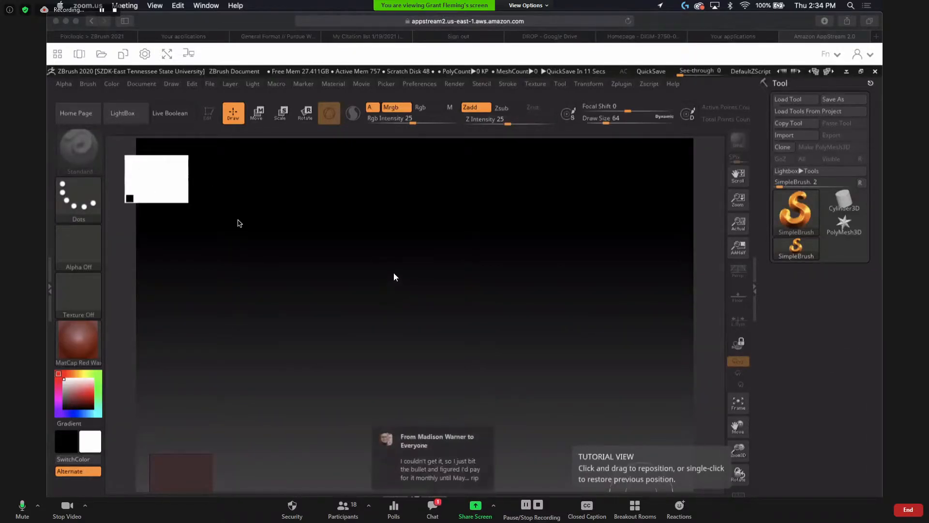
Create a new document in the shared ZBrush, declining to save changes.
click(138, 84)
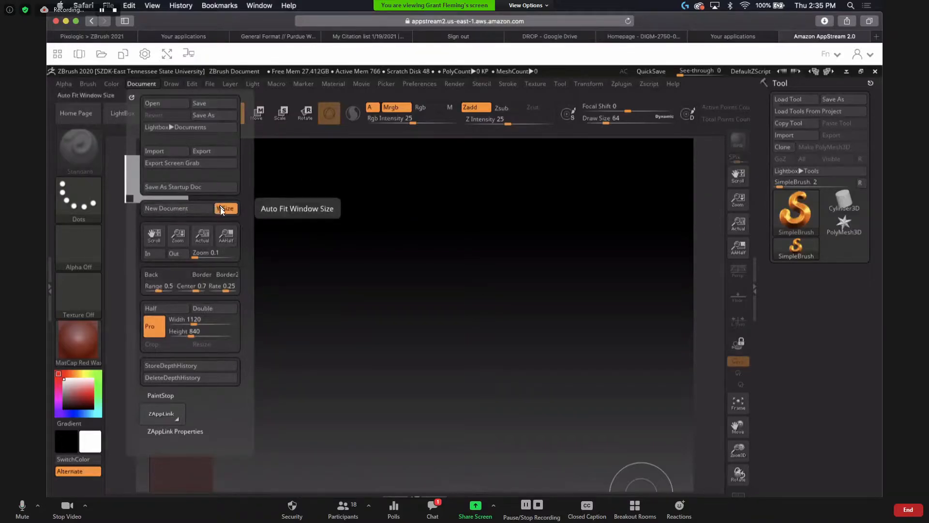
click(186, 208)
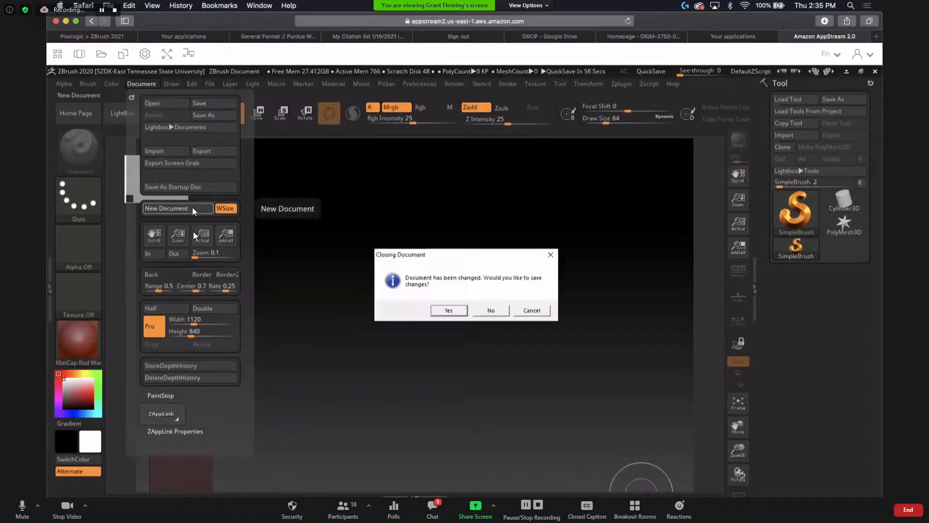
click(491, 310)
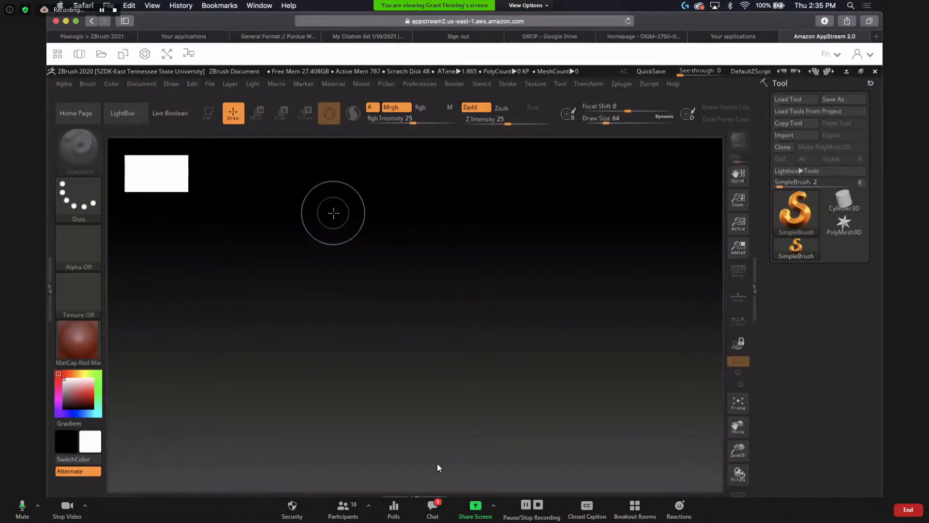
click(141, 83)
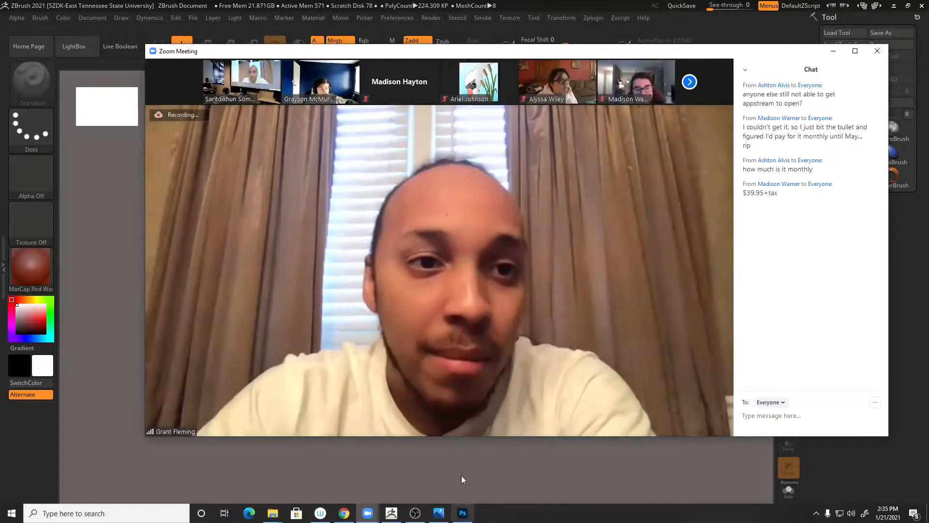
Share Screen 1 with the Zoom meeting.
click(455, 421)
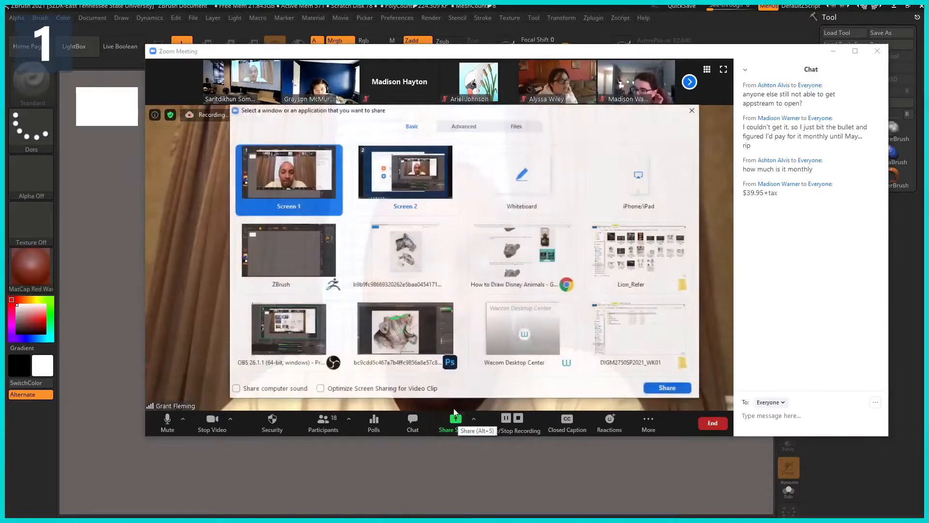
double_click(308, 183)
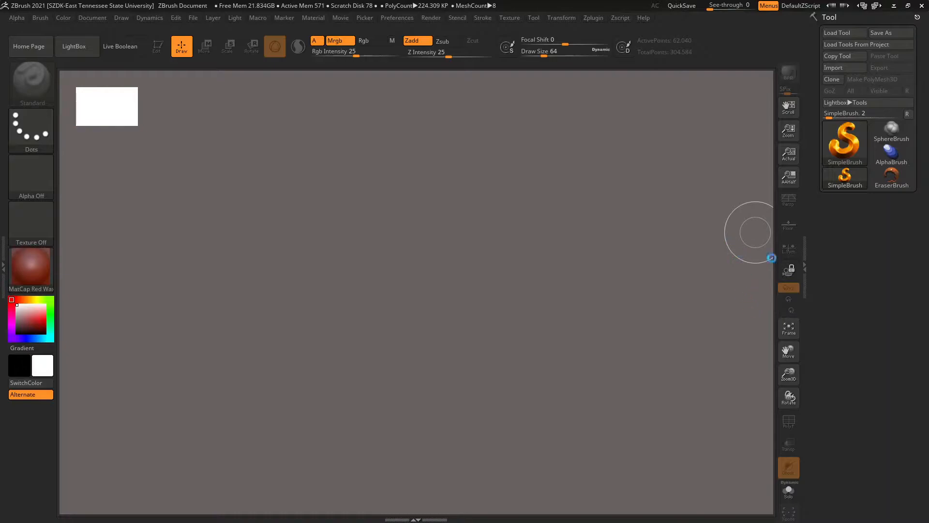
Pick Sphere3D, drag it out on the grey canvas and turn on Edit mode.
click(846, 152)
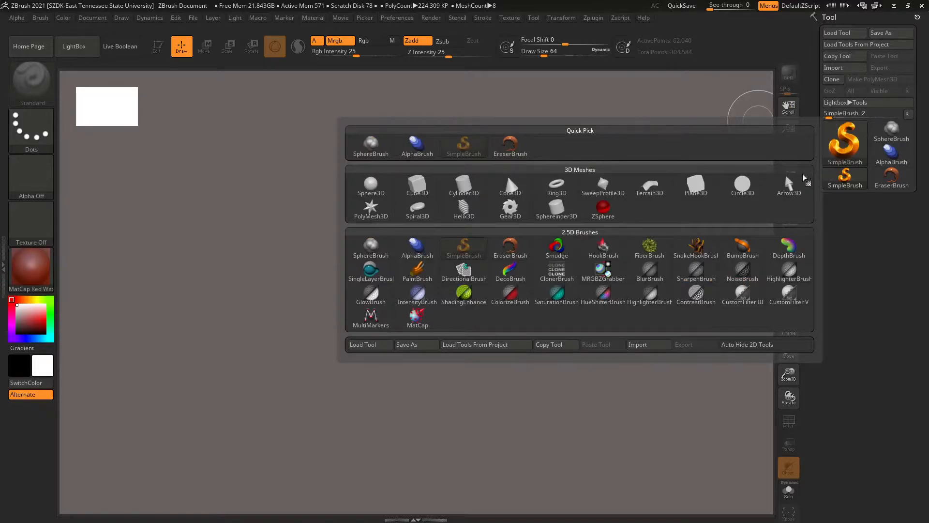
click(366, 195)
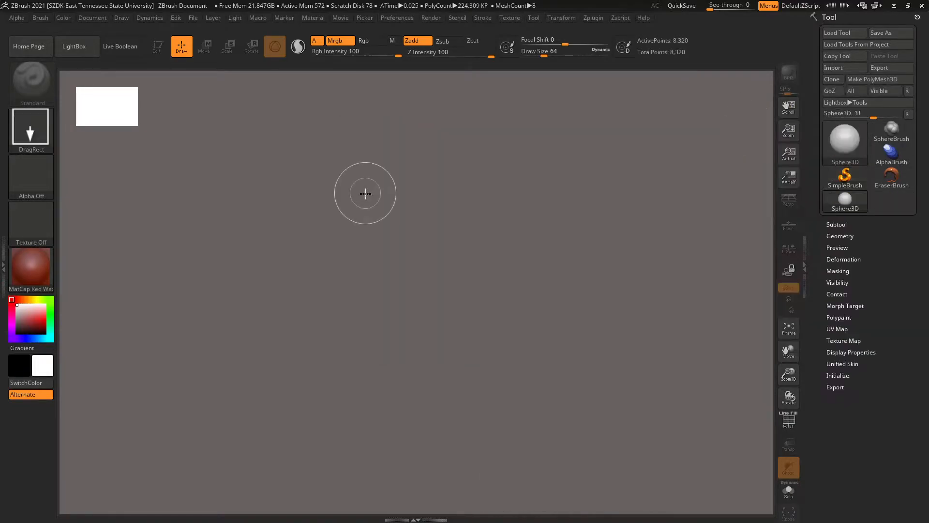
mouse_move(412, 274)
mouse_down()
mouse_move(415, 355)
mouse_move(384, 345)
mouse_move(408, 361)
mouse_move(401, 348)
mouse_move(415, 387)
mouse_up()
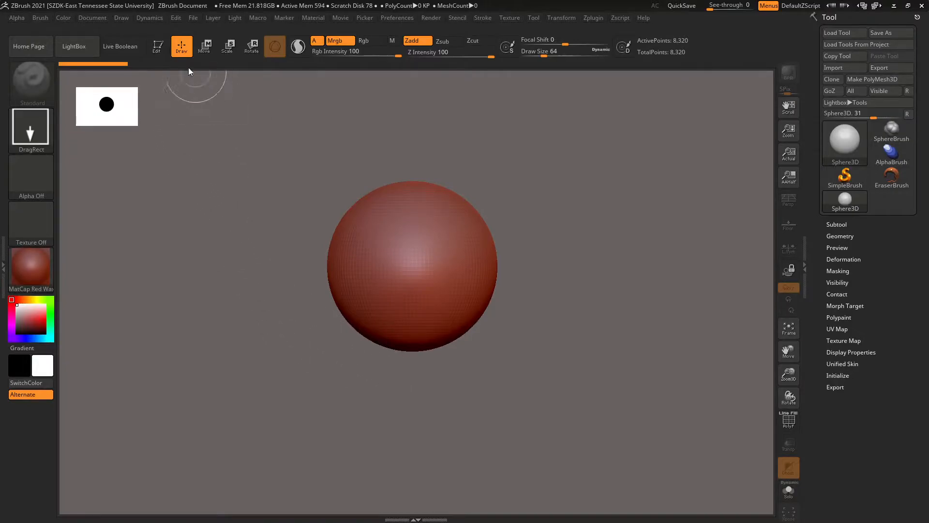
click(159, 52)
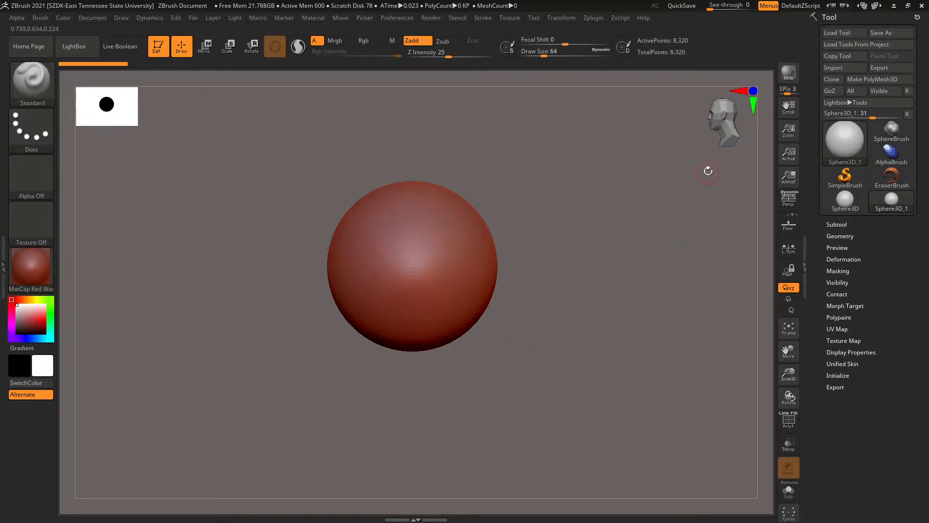
Select the Sphere3D_1 tool from the tool picker.
drag(664, 153, 686, 166)
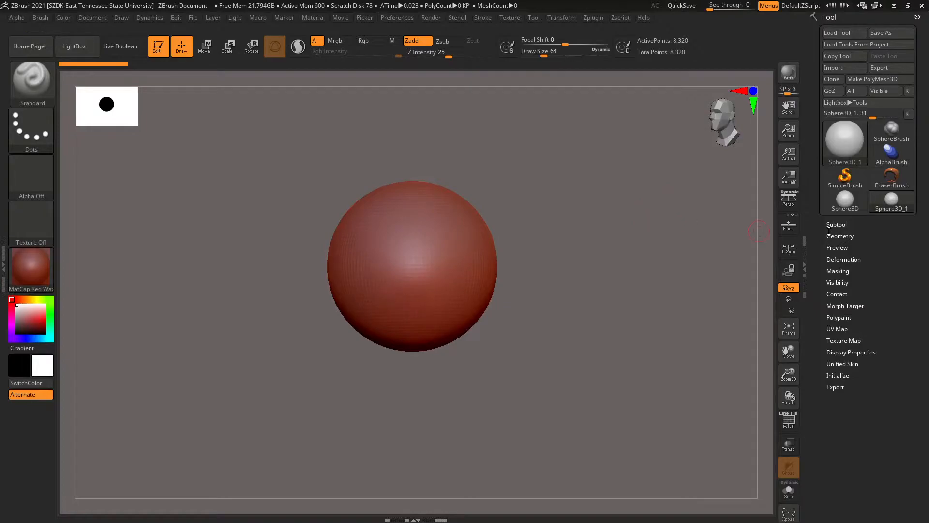
click(852, 153)
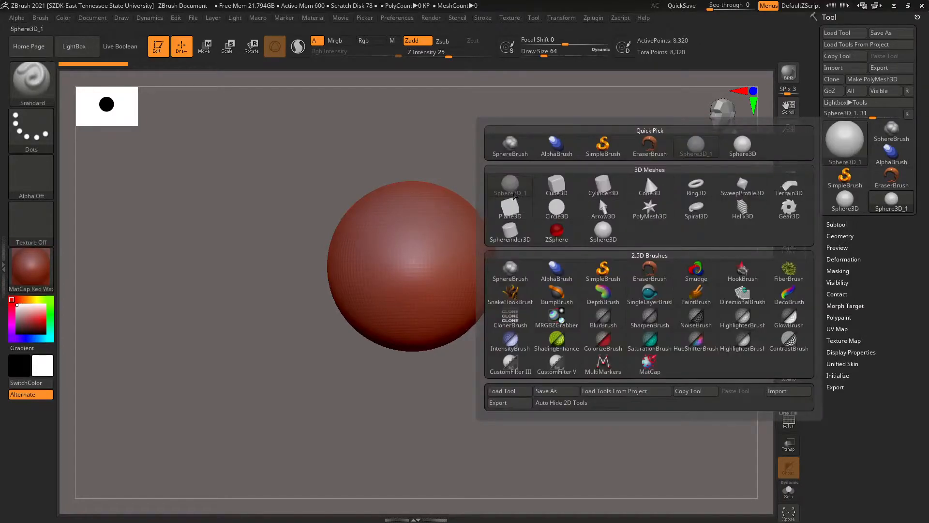
click(516, 190)
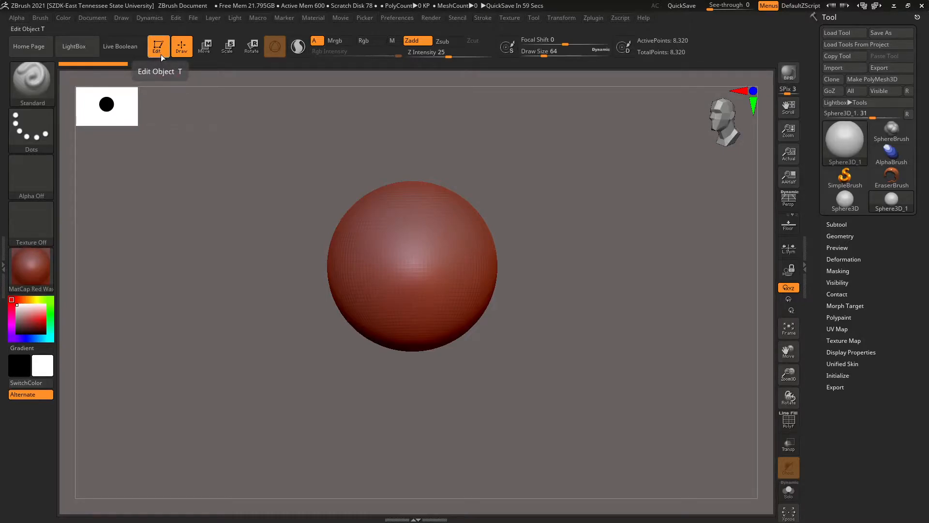
click(862, 153)
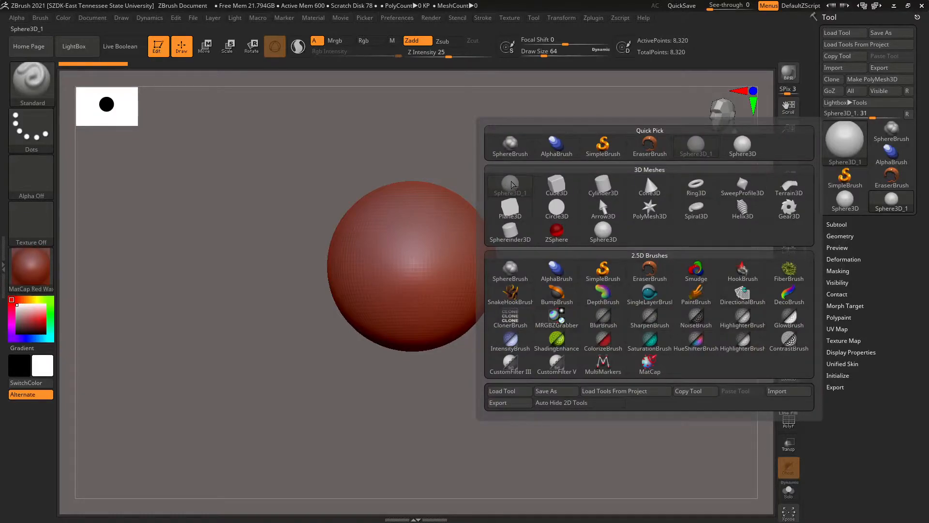
click(514, 187)
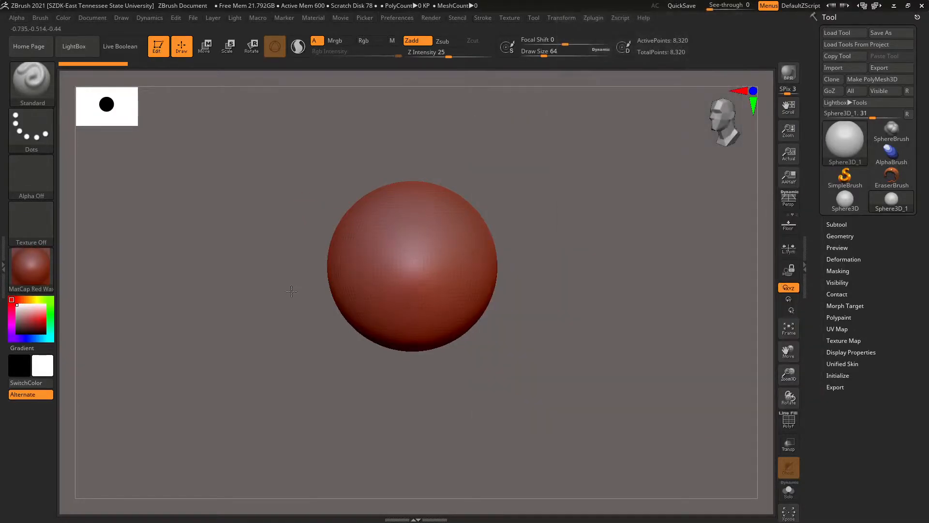
Turn off Edit, switch the canvas to 2.5D mode and drag out a new sphere.
drag(292, 288, 294, 319)
click(157, 50)
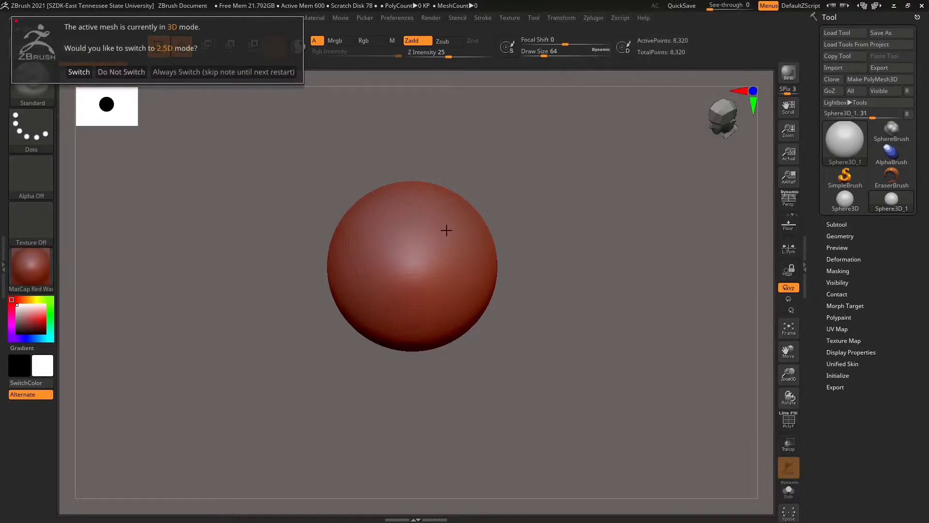
click(79, 72)
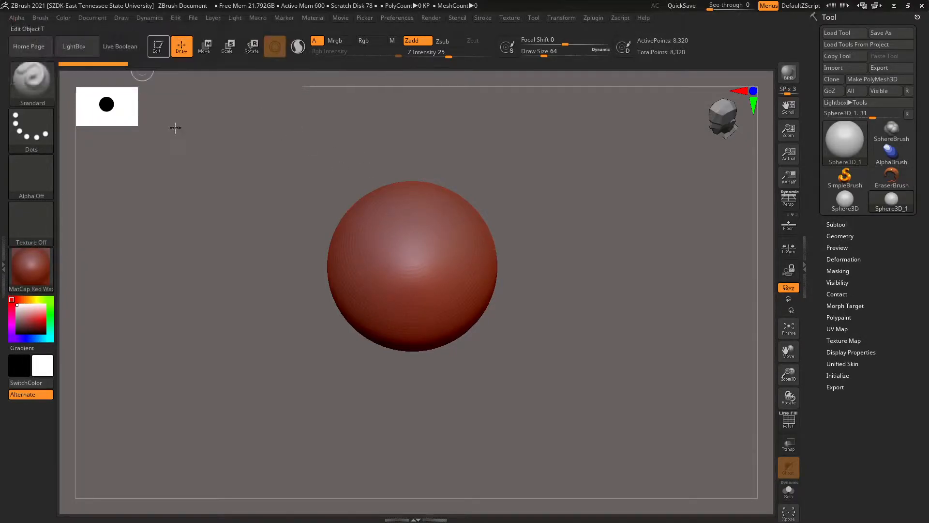
click(846, 149)
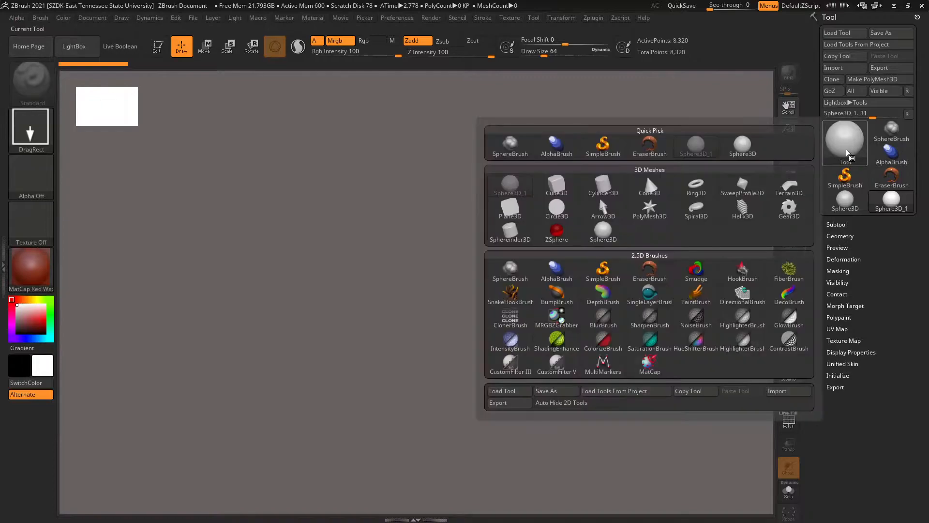
drag(431, 227, 433, 343)
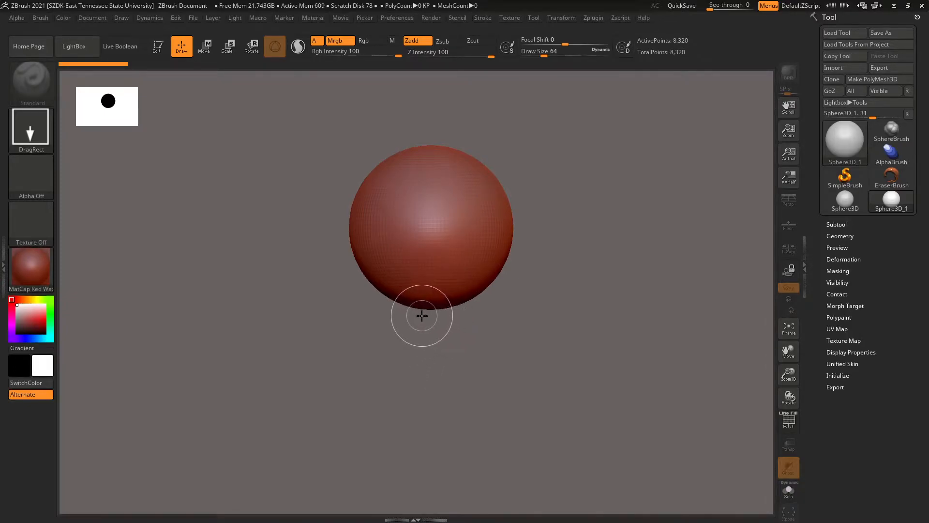
Turn Edit back on for Sphere3D_1, orbit to three-quarter view, check document size, zoom.
key(ctrl)
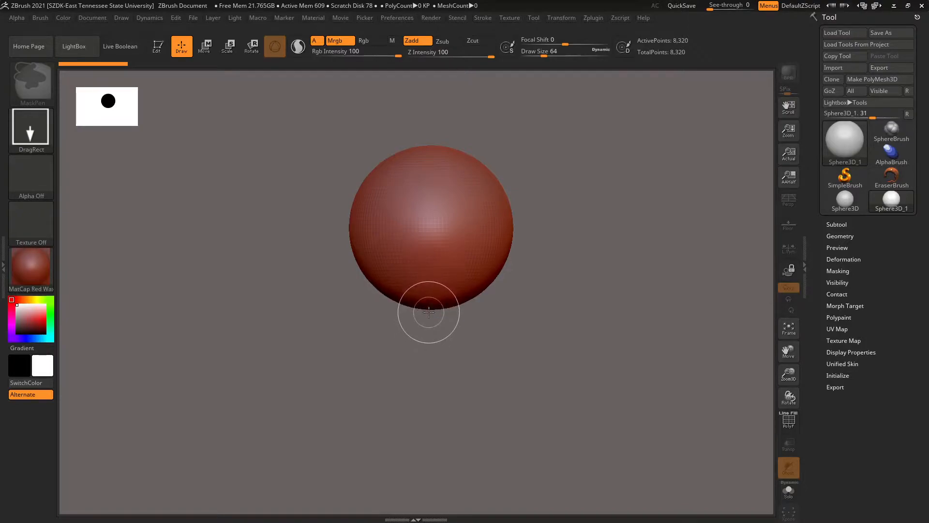
click(158, 48)
mouse_move(543, 263)
mouse_down()
mouse_move(552, 317)
mouse_move(510, 331)
mouse_move(530, 330)
mouse_up()
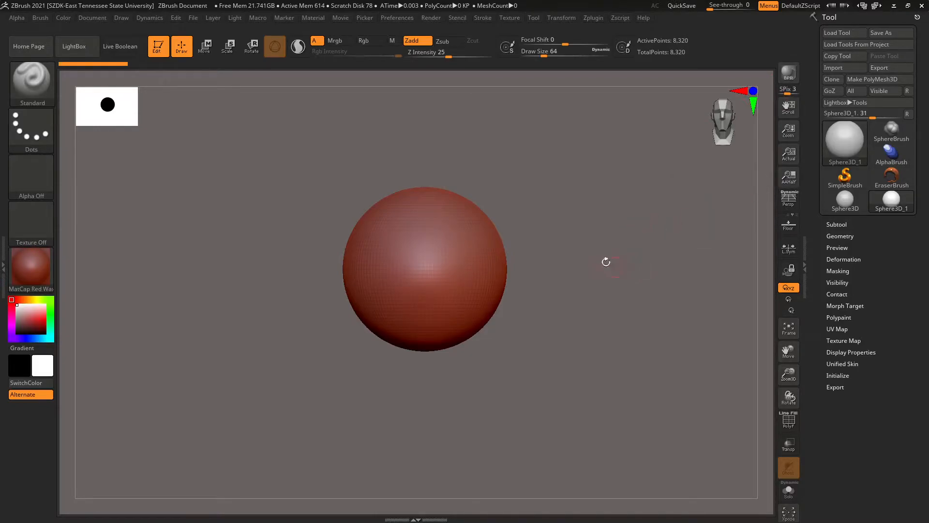
click(94, 20)
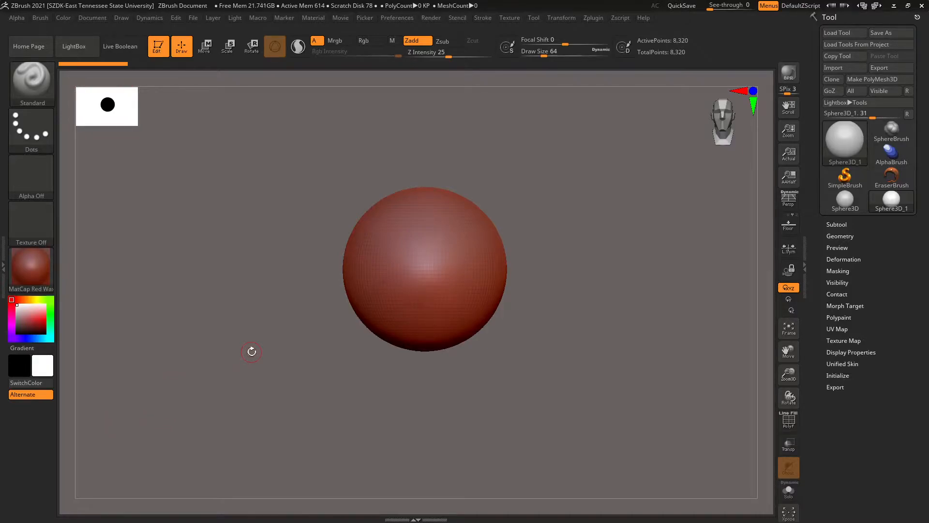
click(93, 17)
alt+drag(566, 204, 545, 259)
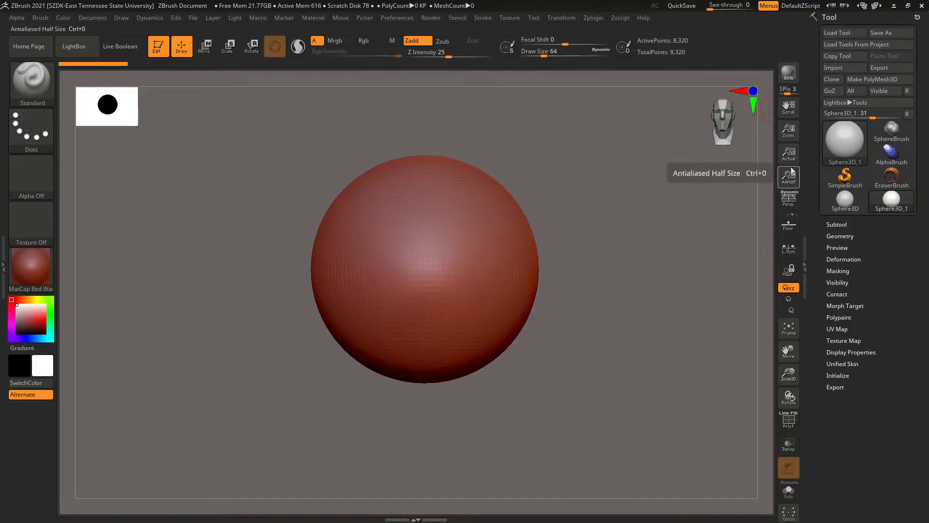
mouse_move(789, 133)
mouse_down()
mouse_move(788, 148)
mouse_move(785, 109)
mouse_move(787, 141)
mouse_move(785, 124)
mouse_up()
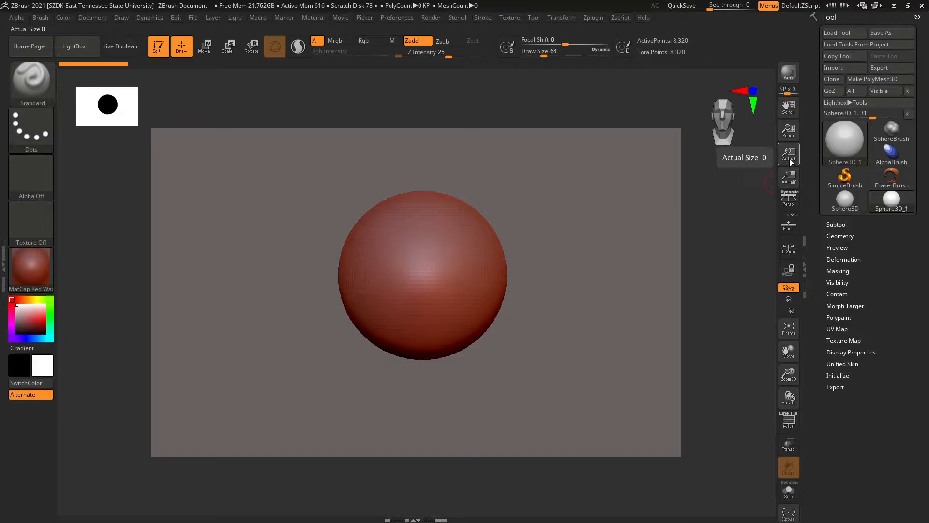
mouse_move(789, 130)
mouse_down()
mouse_move(791, 105)
mouse_move(793, 158)
mouse_move(793, 111)
mouse_move(793, 131)
mouse_move(793, 120)
mouse_up()
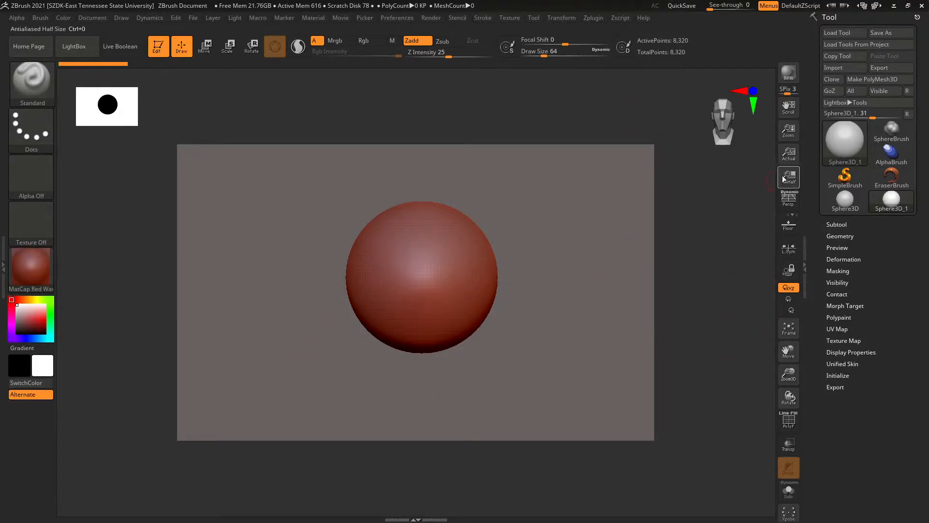
click(787, 156)
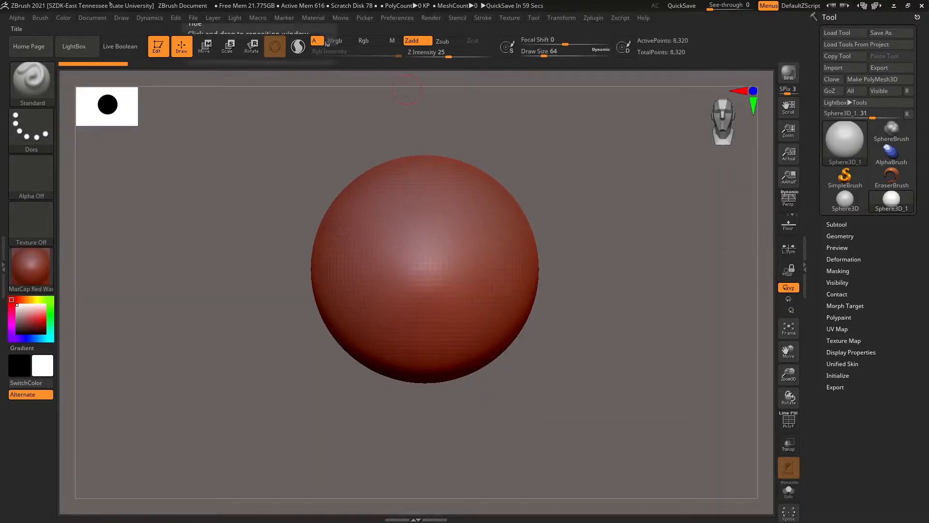
click(95, 19)
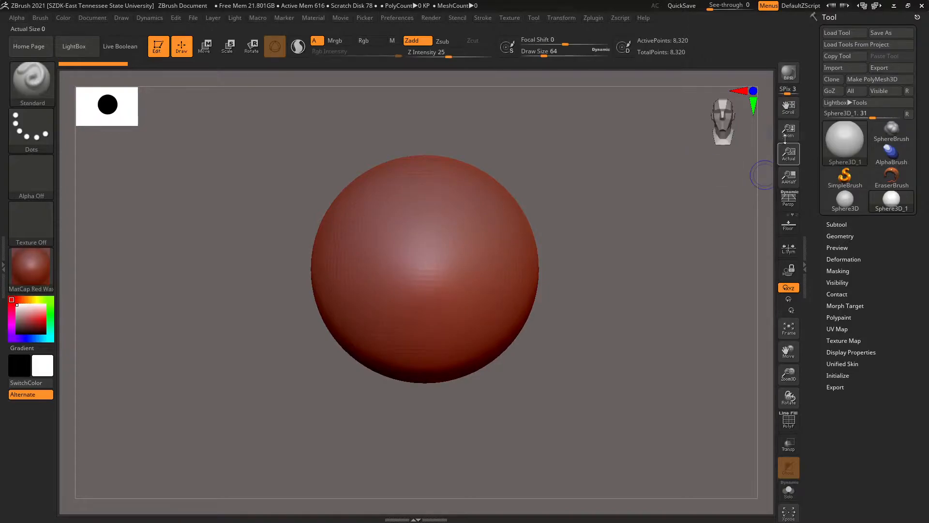
drag(788, 130, 792, 194)
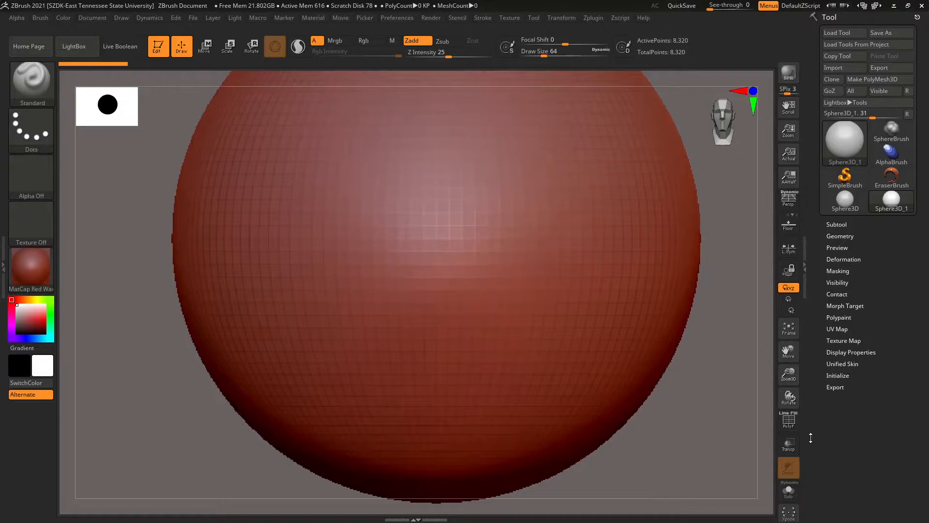
click(793, 162)
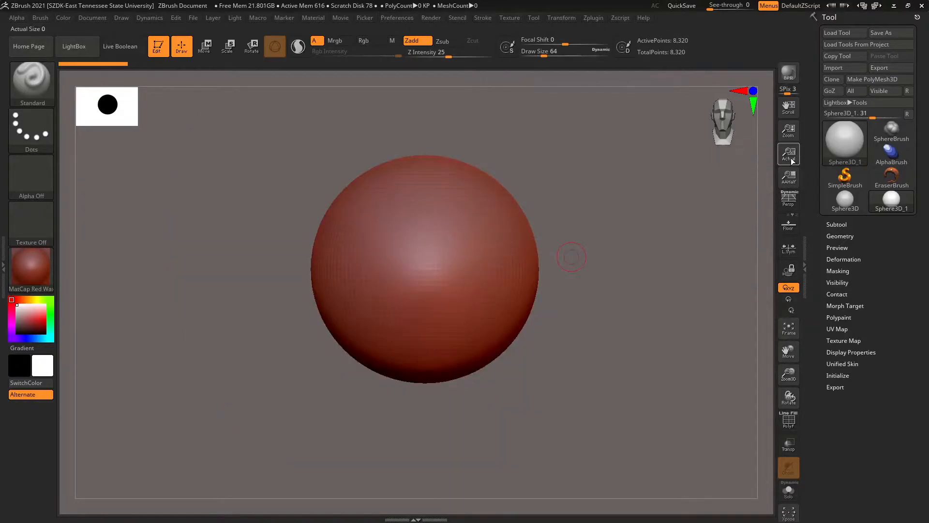
click(790, 185)
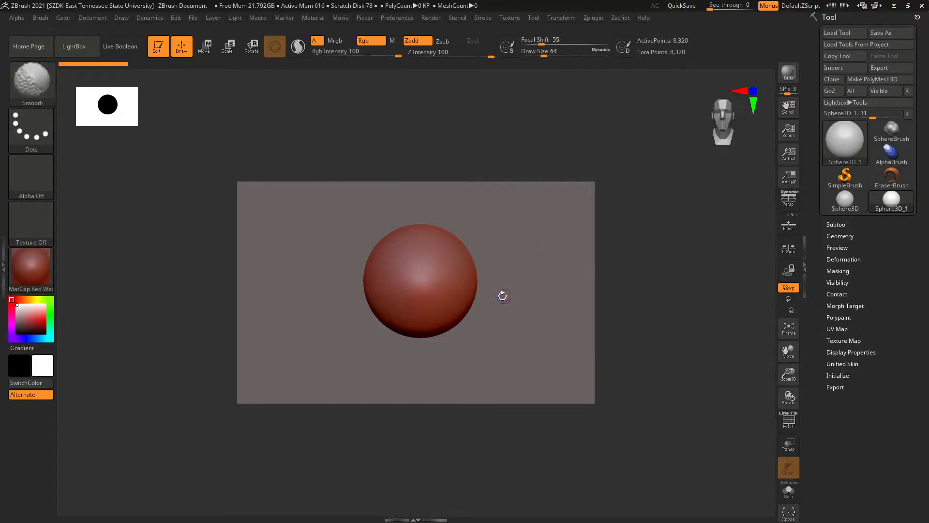
alt+drag(503, 289, 473, 237)
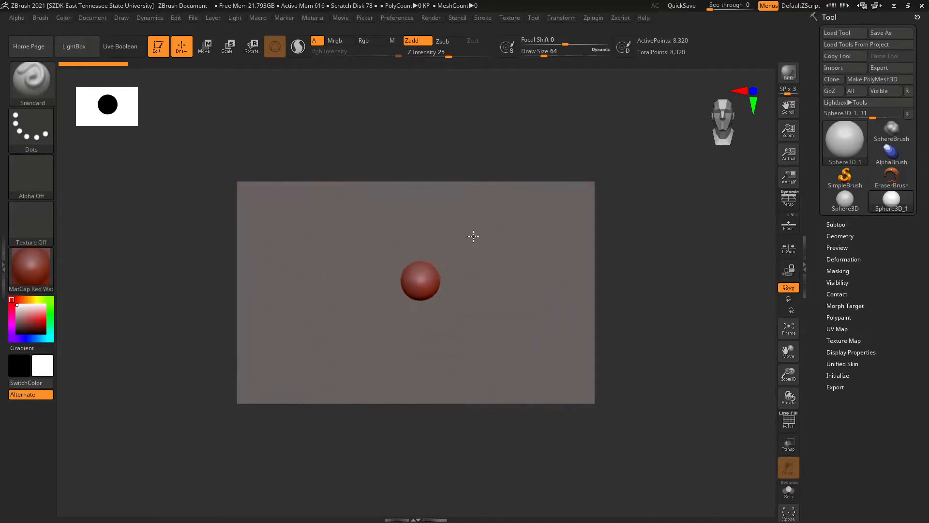
alt+drag(465, 273, 470, 297)
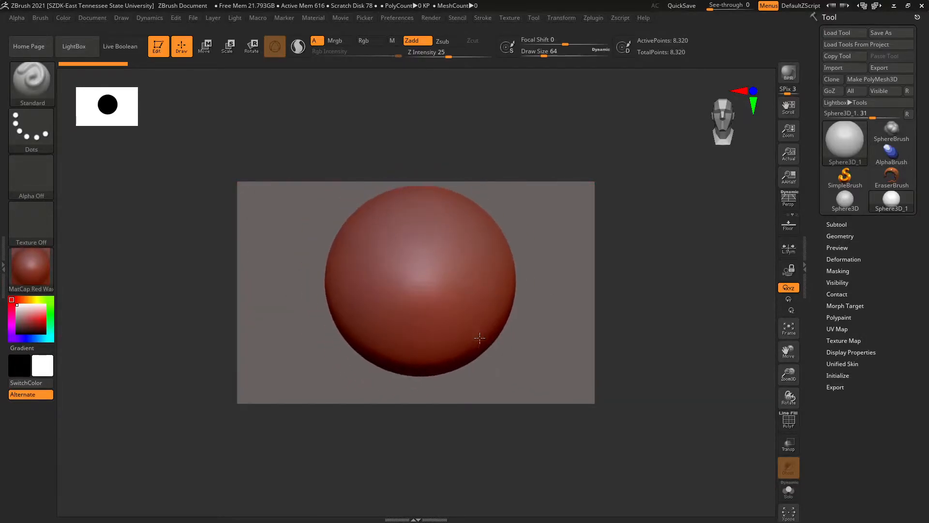
mouse_move(494, 345)
alt+mouse_down()
mouse_move(477, 348)
mouse_move(467, 318)
mouse_move(465, 369)
mouse_move(464, 309)
mouse_move(464, 357)
mouse_move(463, 322)
mouse_move(473, 356)
mouse_move(464, 342)
mouse_move(473, 336)
mouse_move(480, 347)
mouse_move(489, 324)
mouse_move(494, 339)
alt+mouse_up()
click(790, 160)
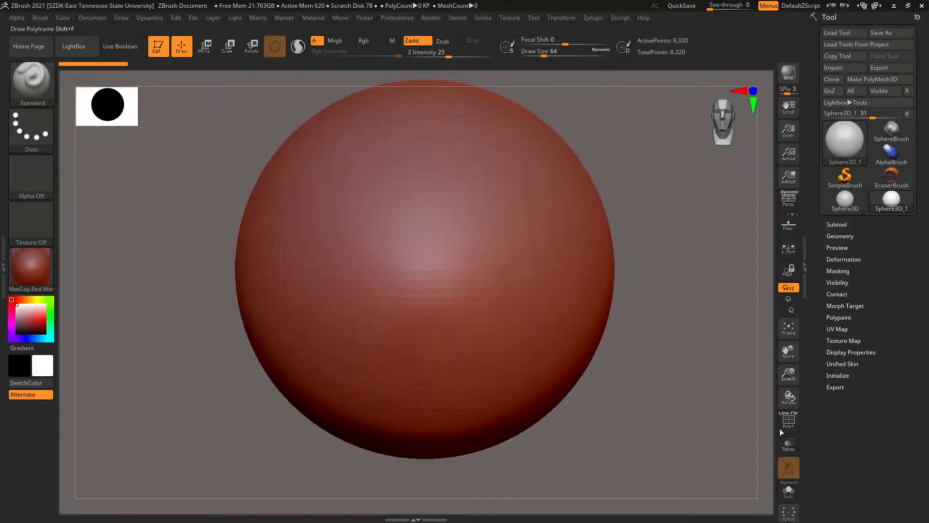
alt+drag(631, 256, 624, 215)
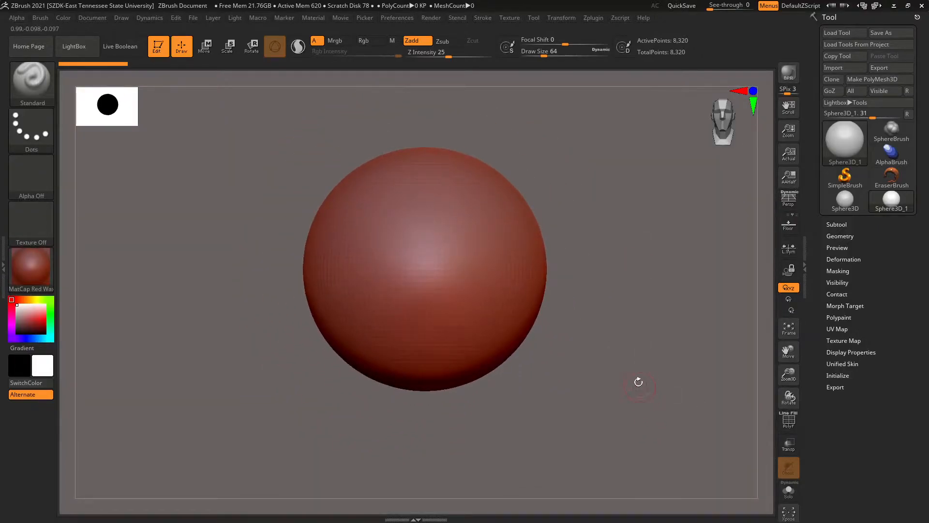
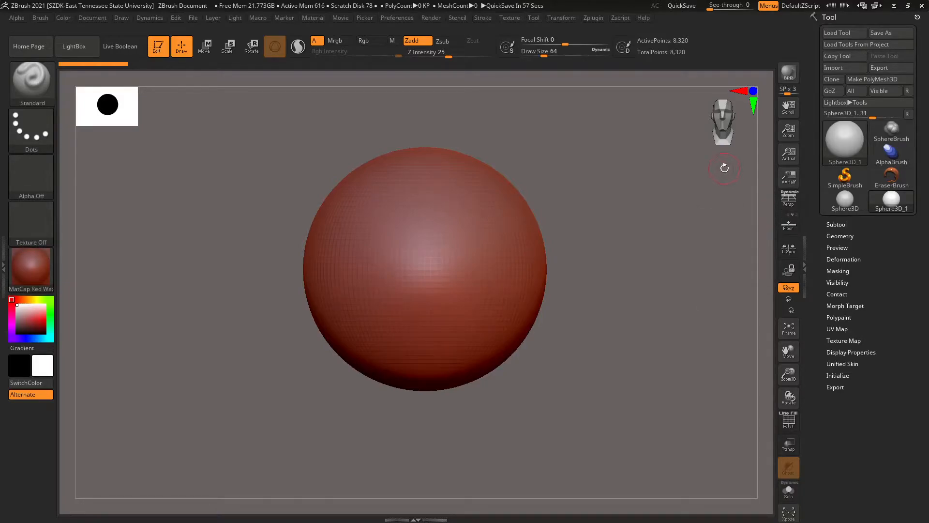
Toggle the floor grid on and off, then frame the sphere and adjust the zoom.
click(790, 230)
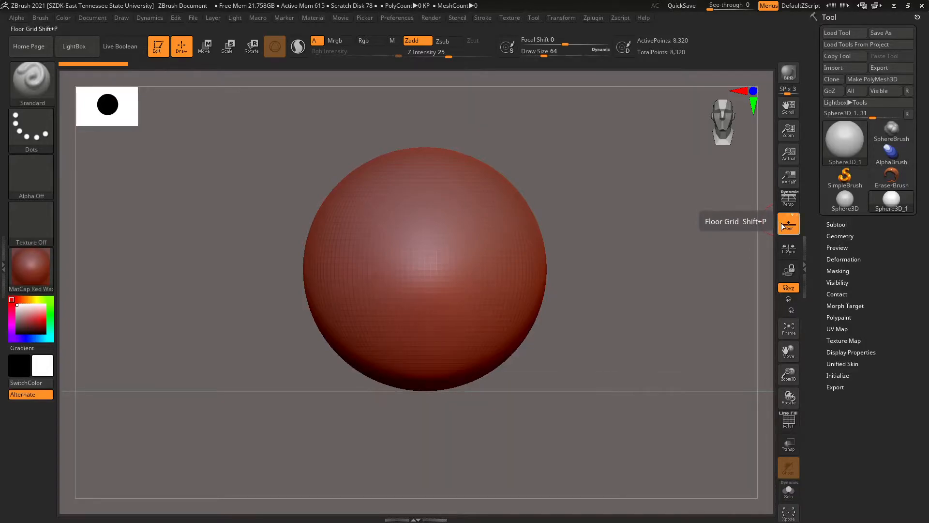
click(787, 225)
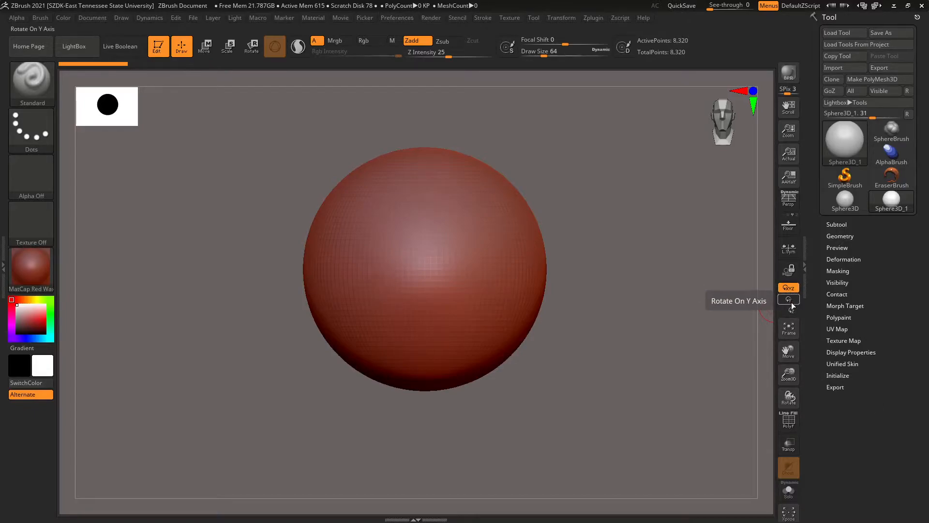
click(789, 331)
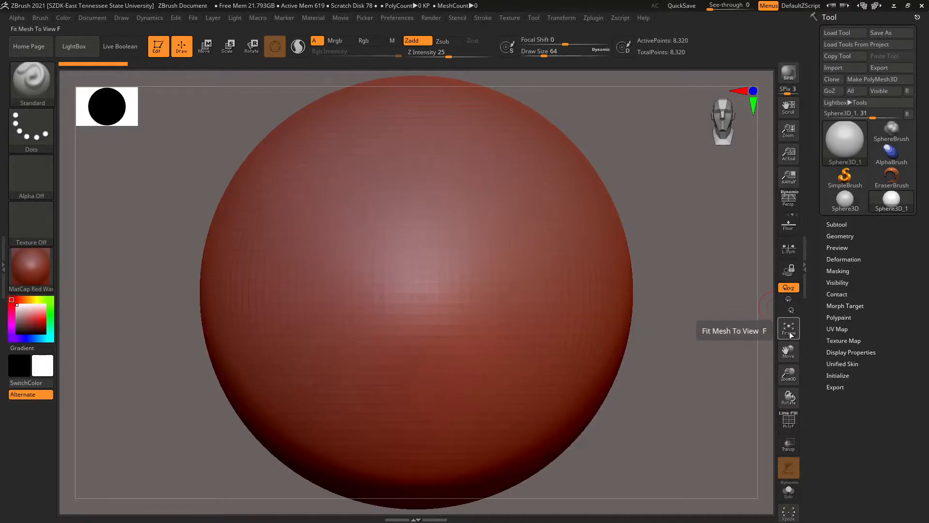
alt+drag(735, 323, 693, 293)
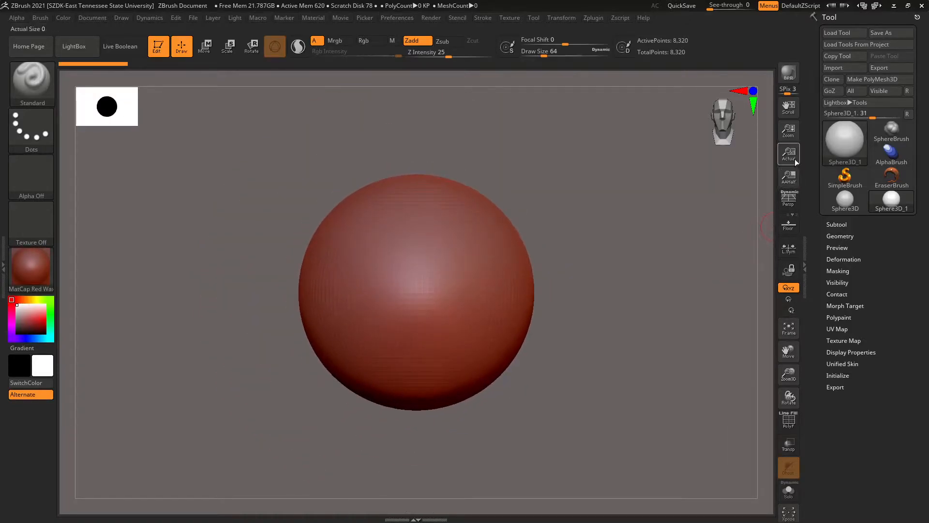
drag(787, 377, 775, 395)
mouse_move(626, 302)
ctrl+right_down()
mouse_move(630, 321)
mouse_move(604, 188)
mouse_move(618, 372)
mouse_move(615, 314)
ctrl+right_up()
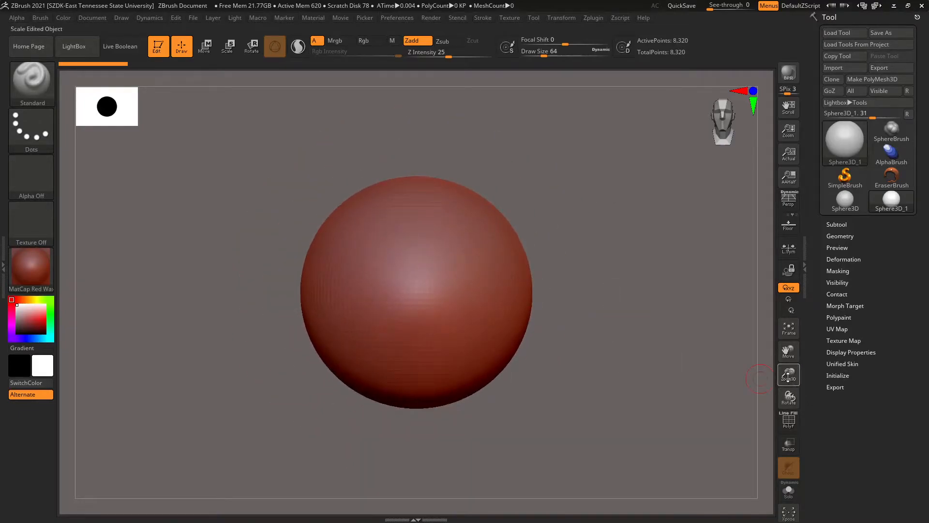
drag(561, 281, 788, 348)
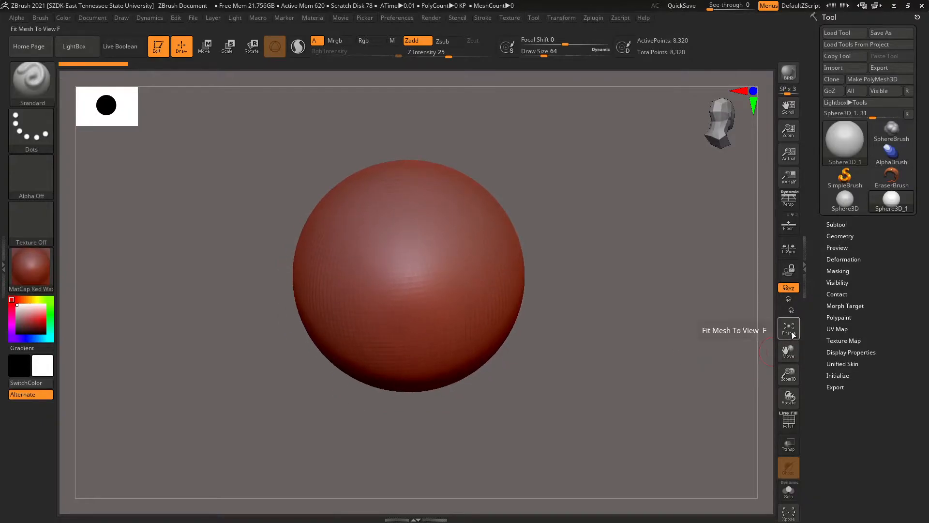
click(794, 331)
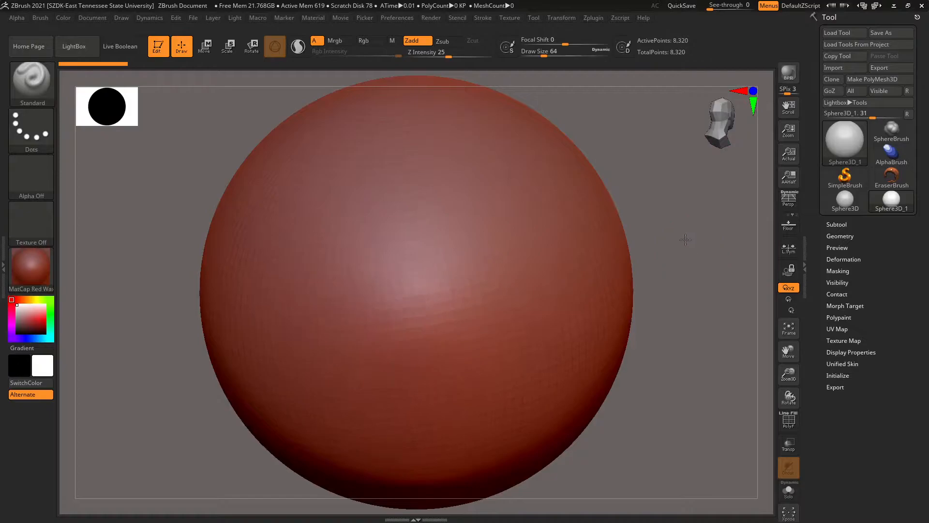
Orbit to an upright side view with the sphere at about half size.
drag(676, 233, 565, 161)
drag(573, 225, 646, 377)
drag(650, 259, 663, 170)
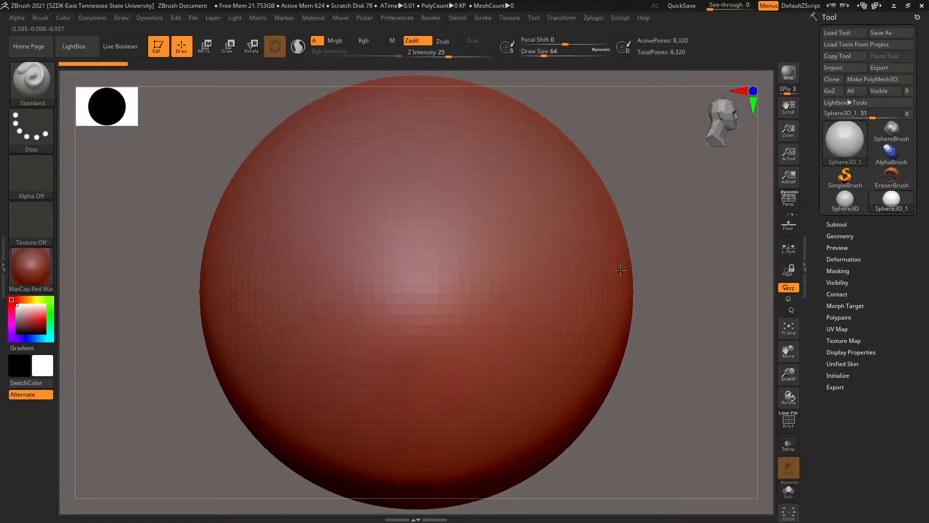
ctrl+right_drag(675, 279, 655, 221)
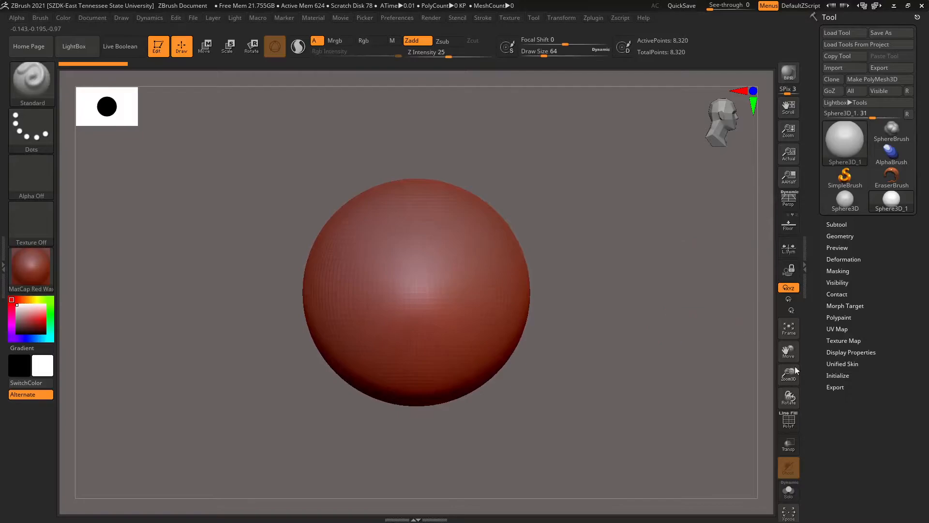
alt+right_drag(719, 355, 708, 381)
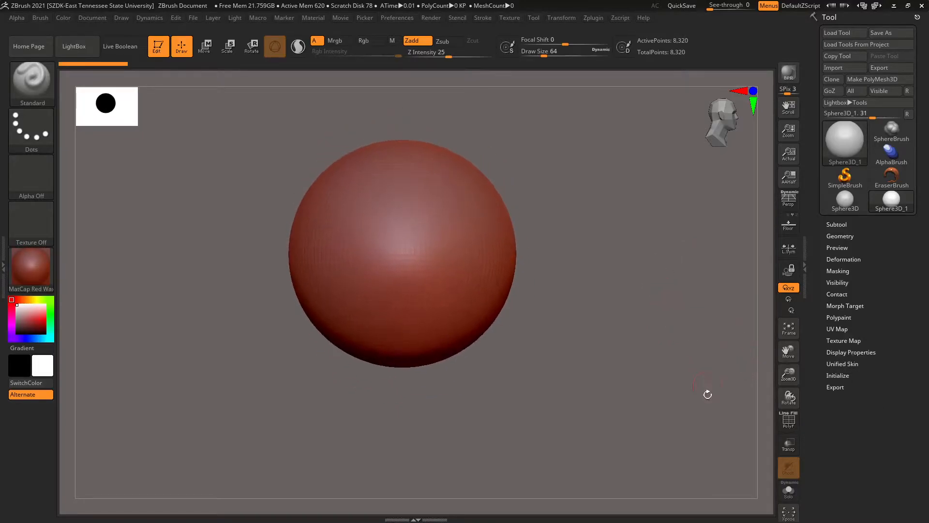
scroll(818, 403, down, 1)
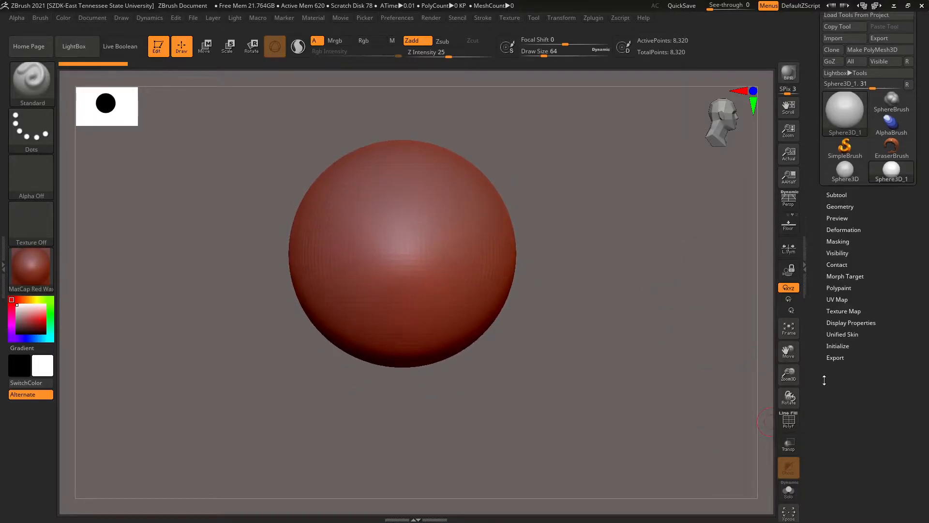
Show the sphere's polygon wireframe with PolyF and briefly toggle Transp on and off.
click(795, 430)
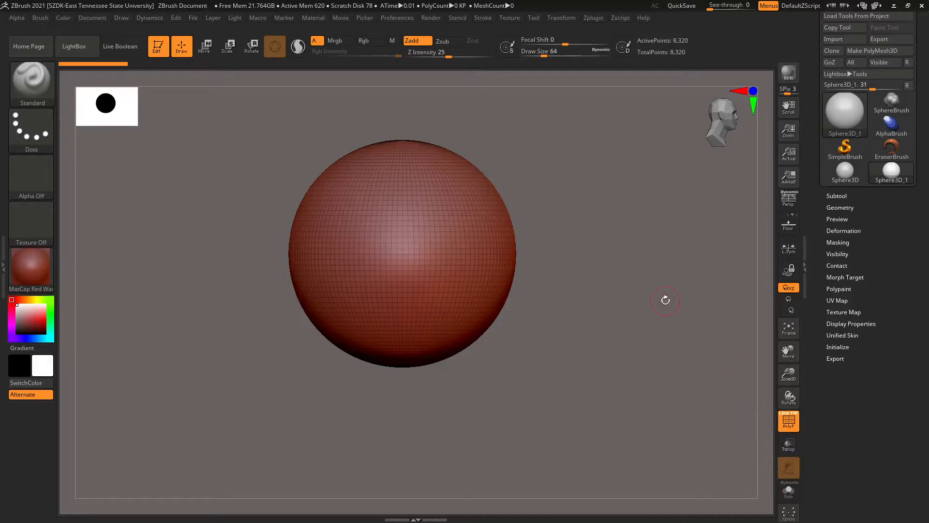
ctrl+right_drag(640, 280, 689, 321)
drag(689, 348, 663, 371)
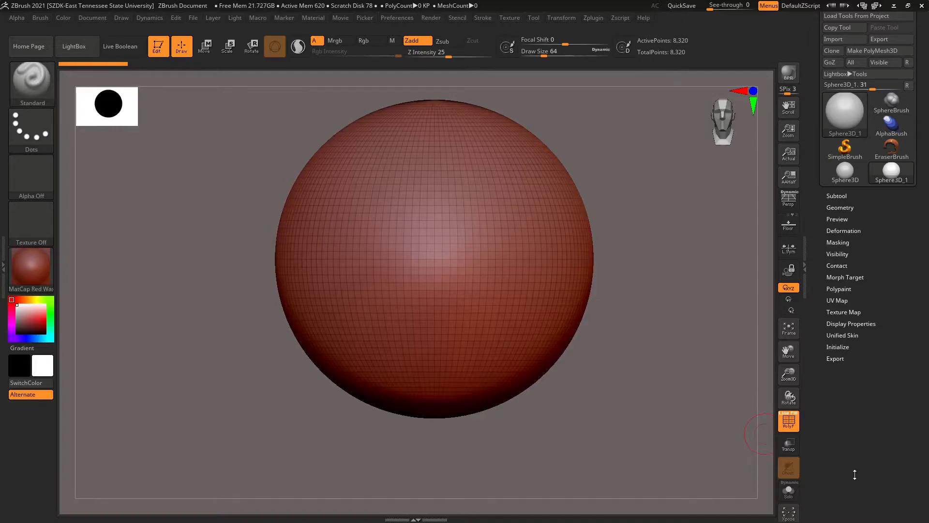
click(789, 449)
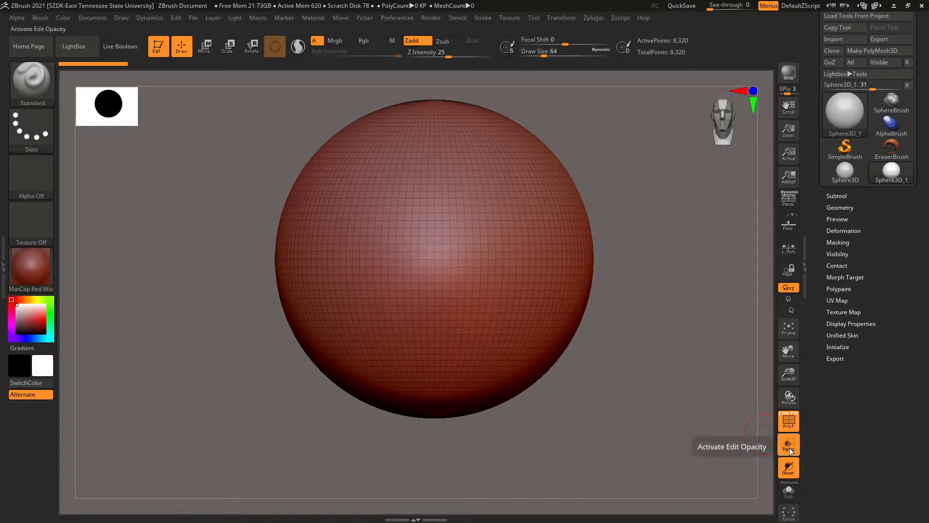
click(789, 449)
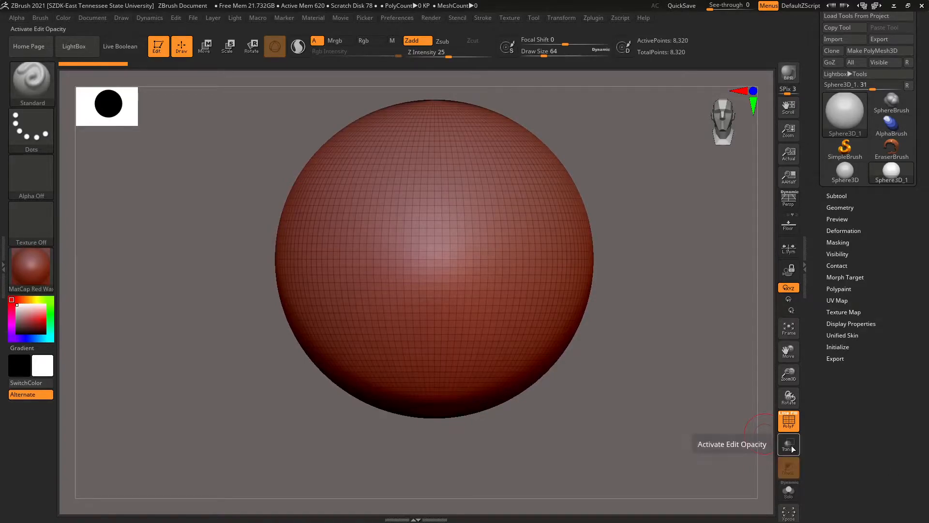
Expand the Subtool list and bring up the Append/Insert mesh picker.
click(857, 197)
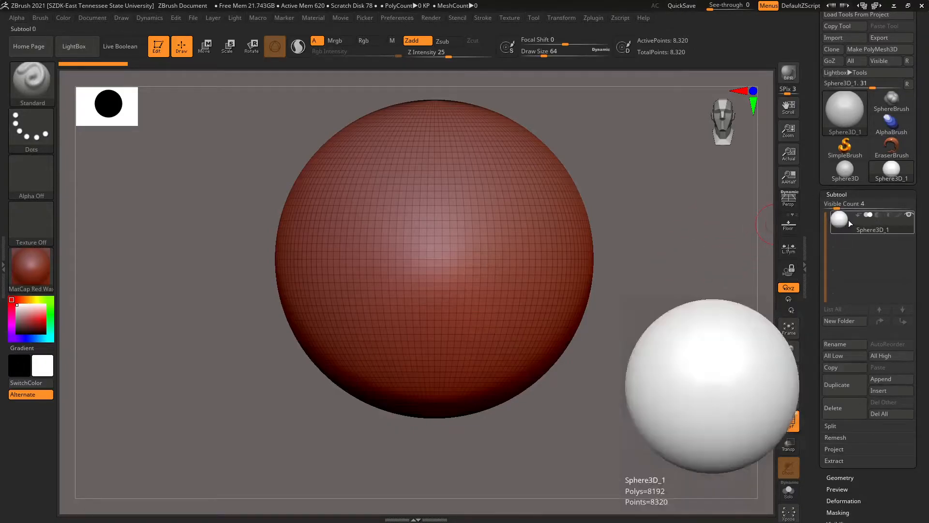
click(889, 380)
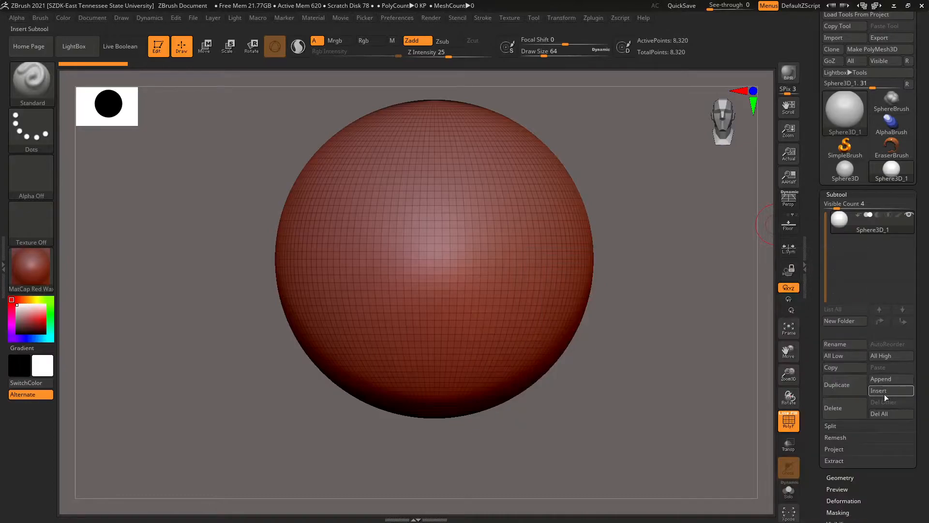
click(887, 390)
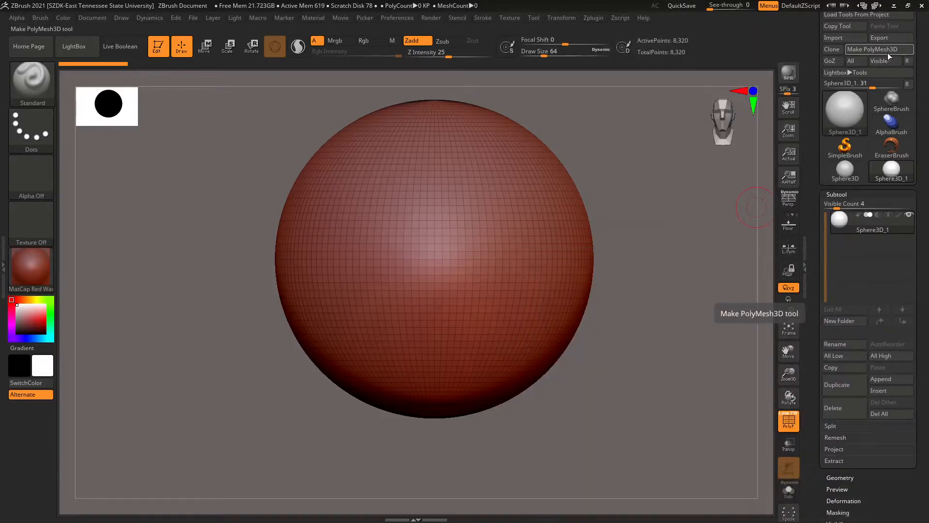
click(889, 390)
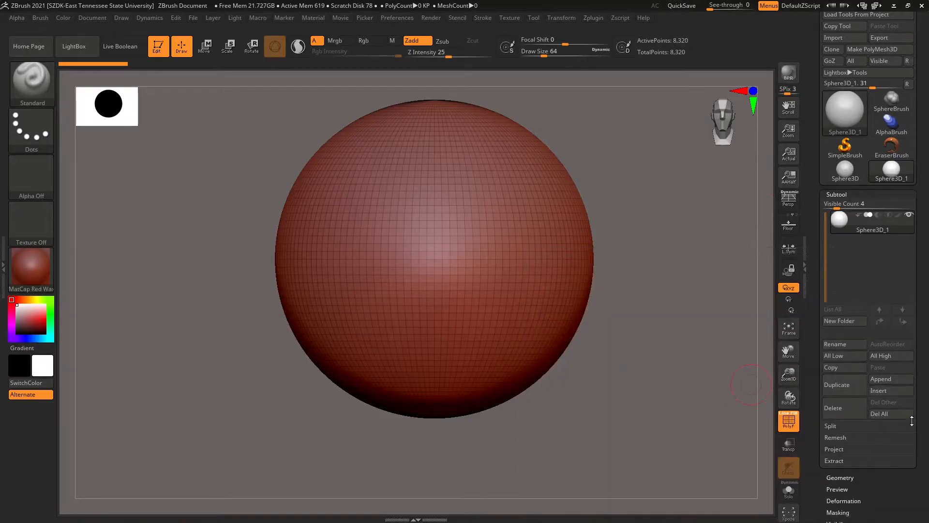
Insert a Cube3D subtool and move it right of the sphere along X with the gizmo.
click(887, 390)
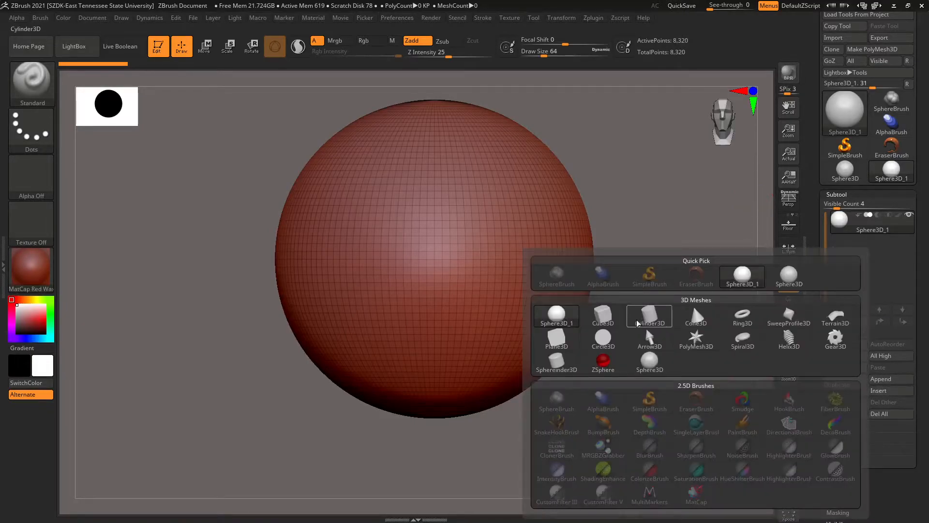
click(616, 323)
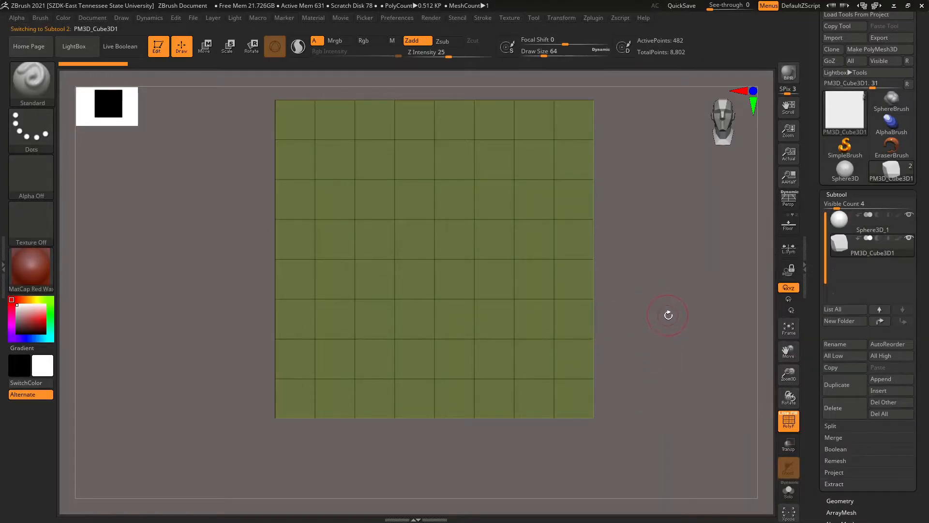
ctrl+right_drag(651, 295, 620, 264)
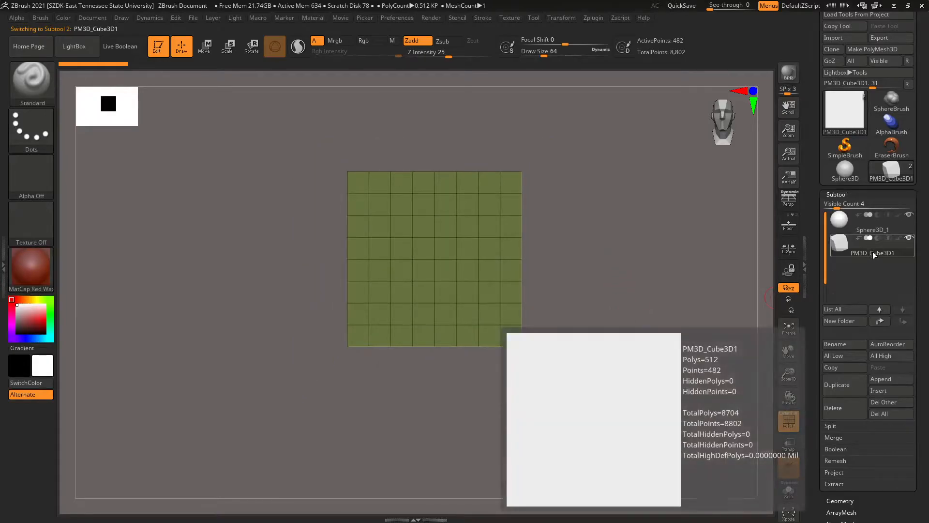
click(211, 56)
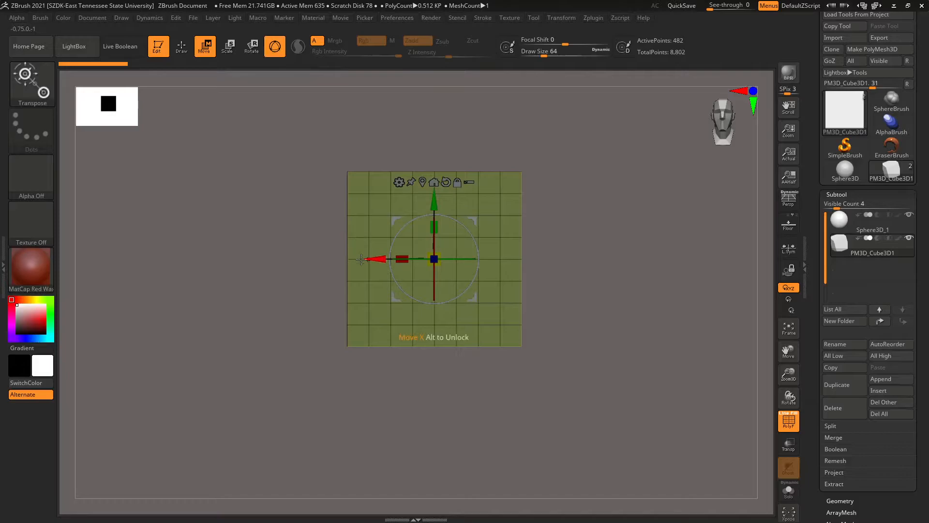
drag(372, 259, 565, 297)
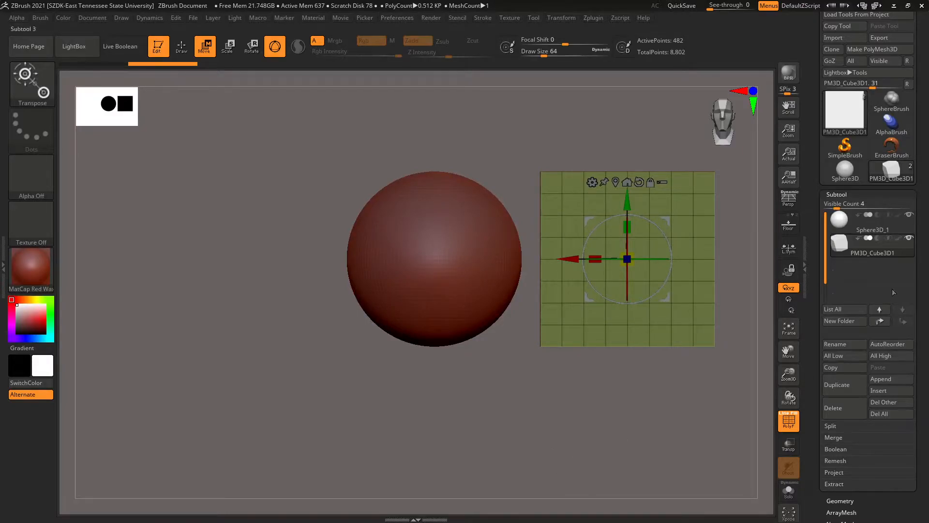
Turn on Transp so the sphere is see-through, and orbit to view the cube in 3D.
mouse_move(913, 251)
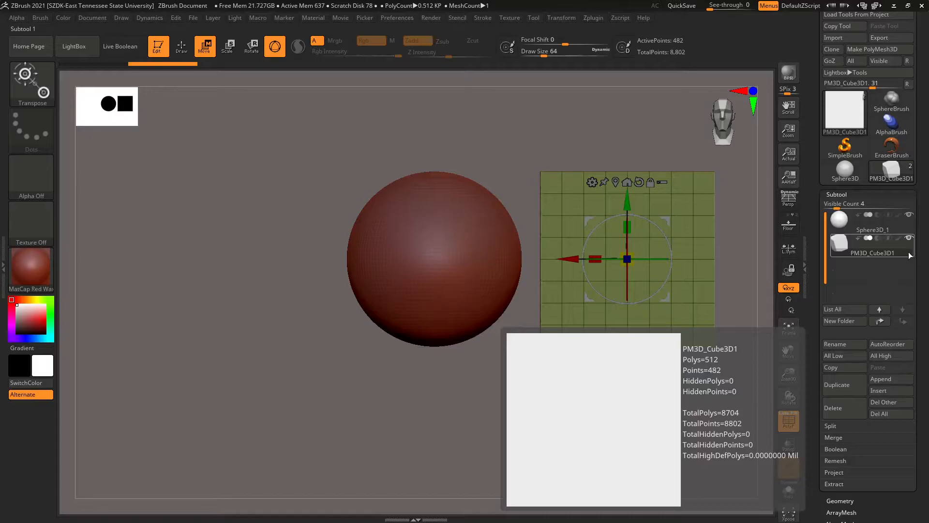
mouse_move(836, 231)
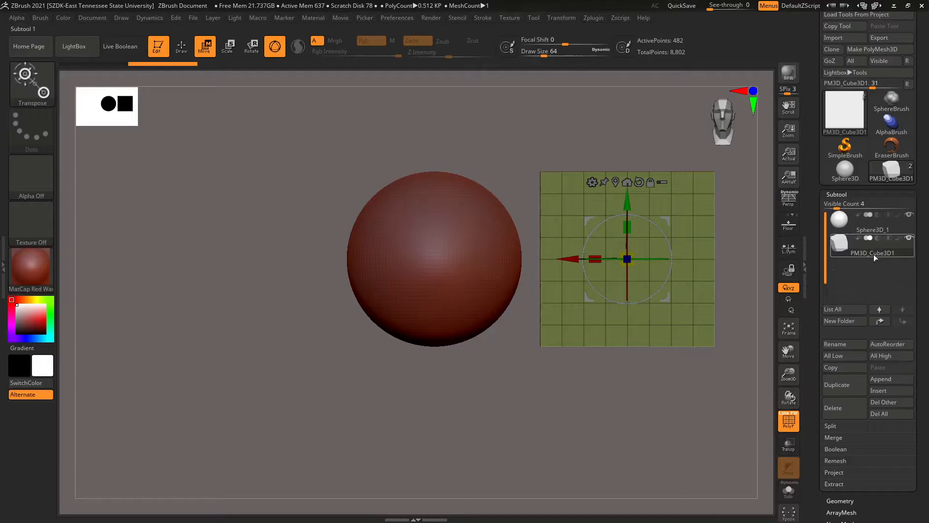
click(790, 450)
drag(523, 373, 542, 416)
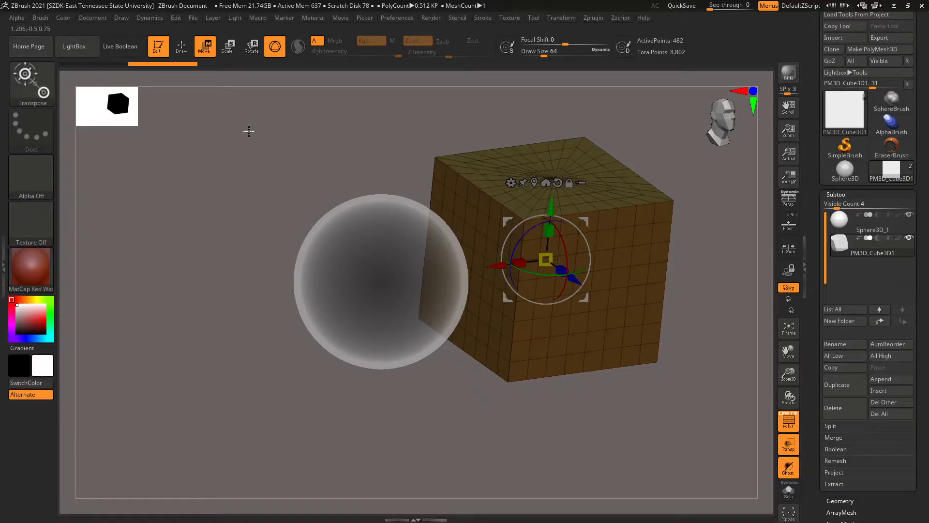
Return to Draw mode and choose the Move brush from the brush list filtered by M.
click(181, 46)
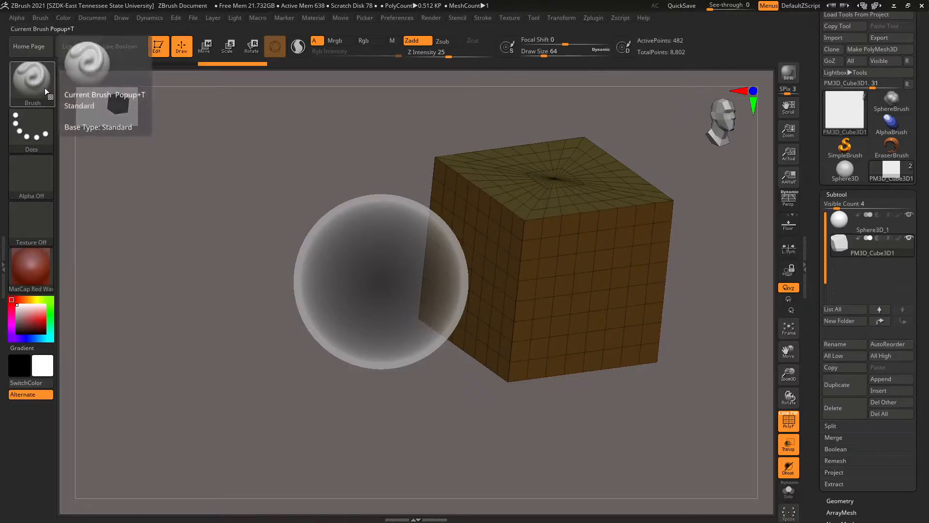
click(4, 264)
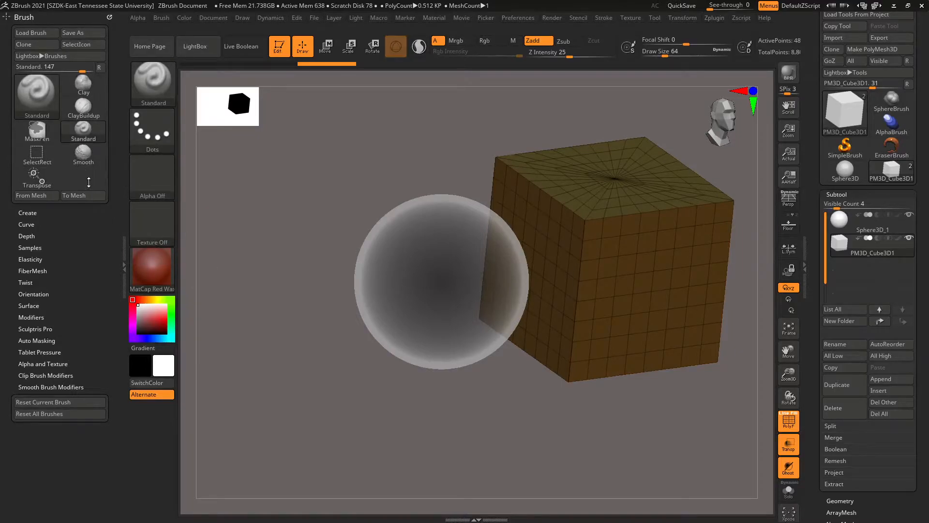
click(46, 101)
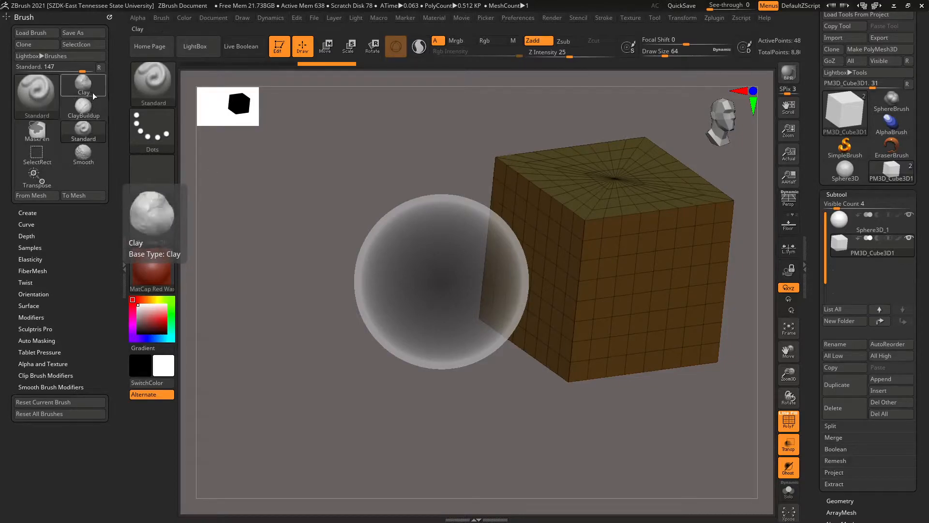
click(38, 98)
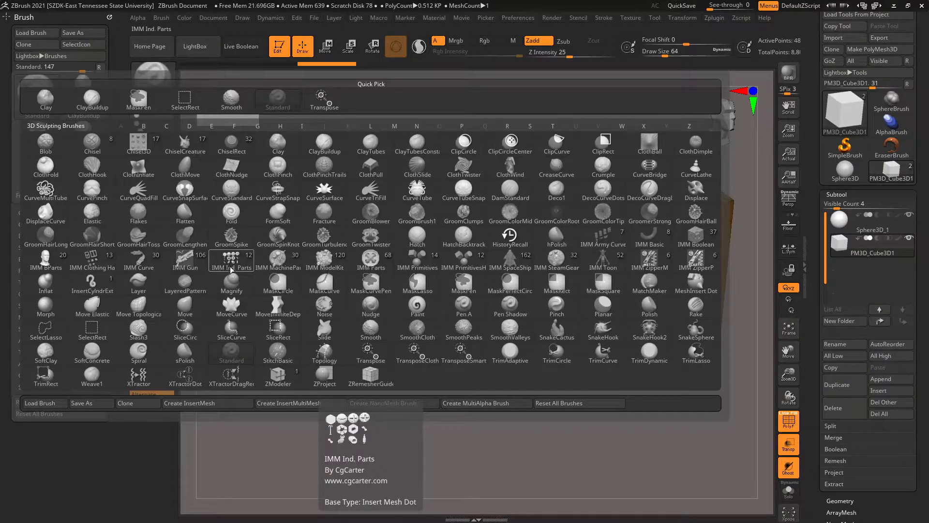
key(m)
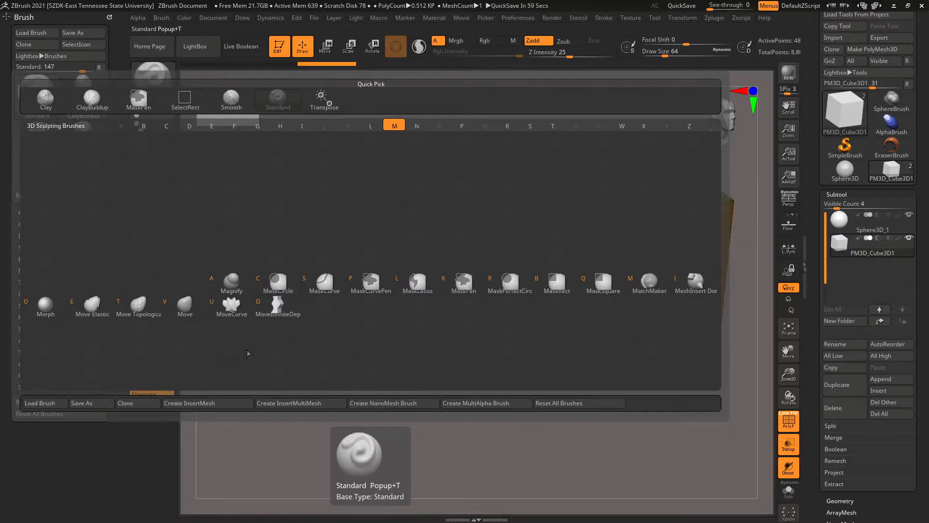
click(186, 306)
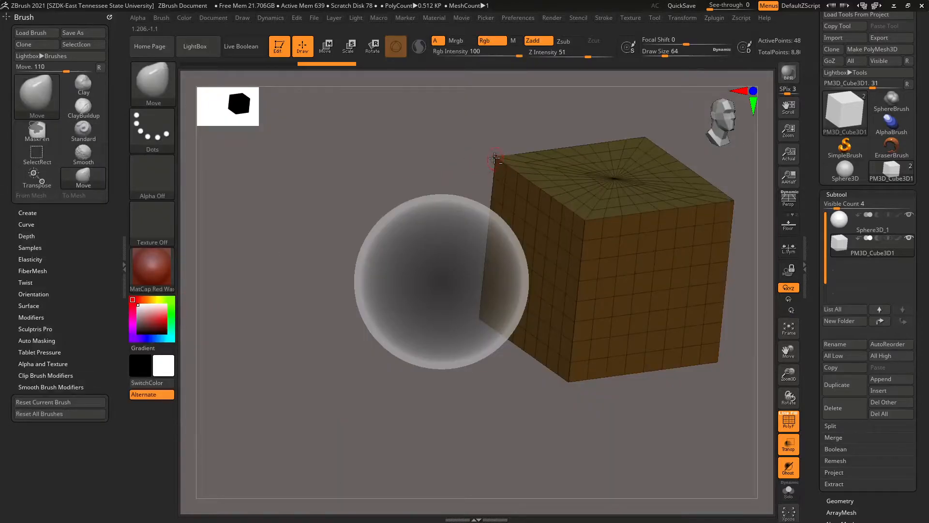
Pull the cube's top-left corner out into a long spike with the Move brush.
mouse_move(497, 157)
mouse_down()
mouse_move(407, 145)
mouse_move(399, 110)
mouse_up()
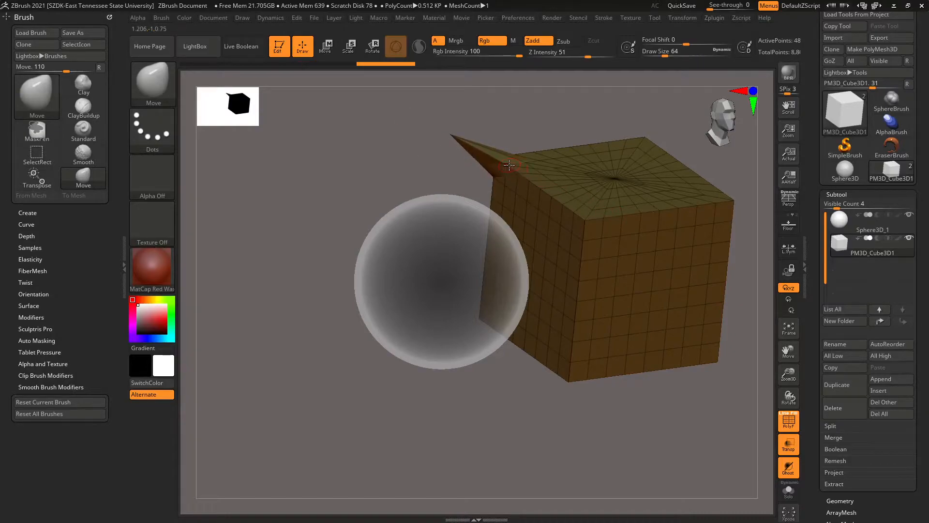
drag(444, 189, 551, 174)
drag(479, 175, 479, 151)
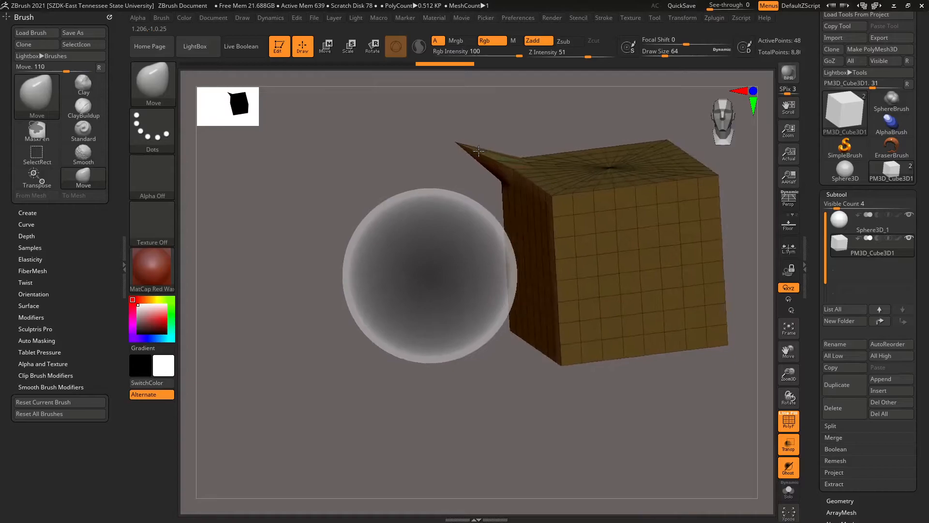
alt+drag(584, 398, 494, 398)
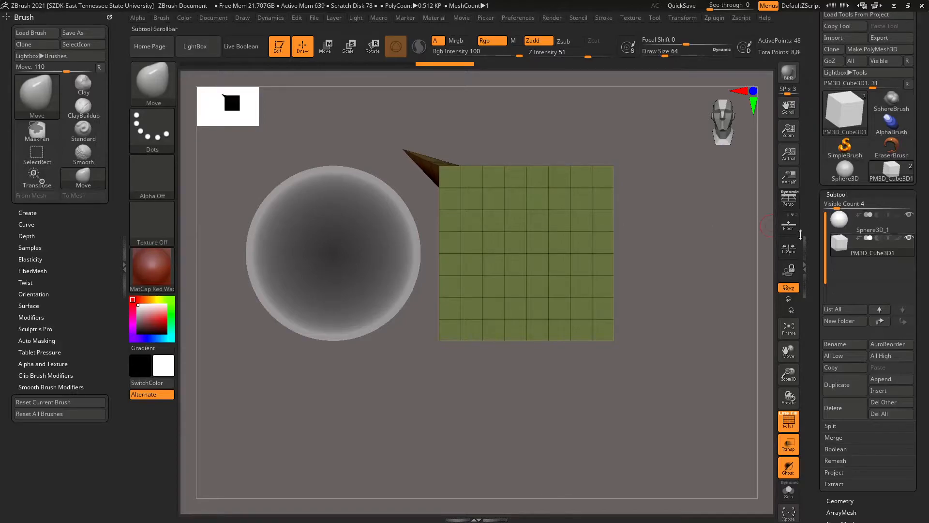
Select the sphere subtool, raise brush size to 140, and try sculpting it with Move.
alt+click(397, 236)
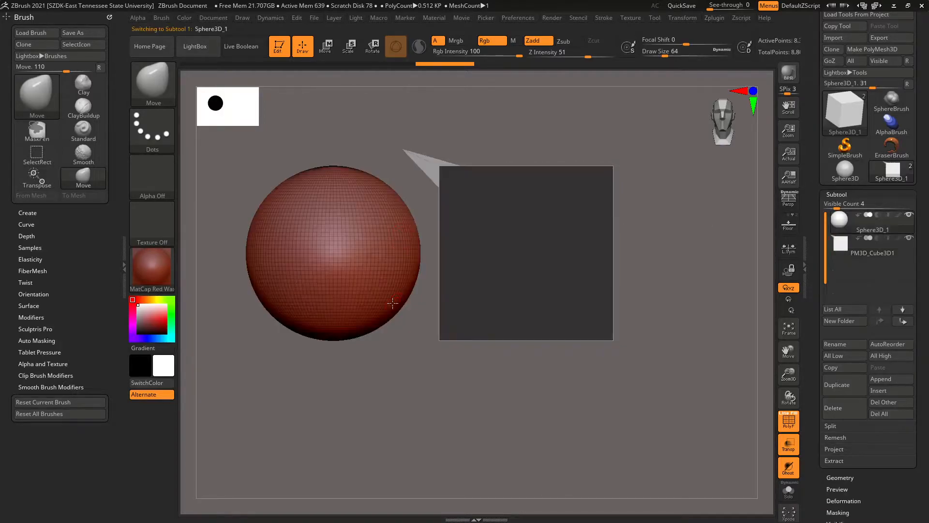
key(s)
drag(397, 234, 407, 234)
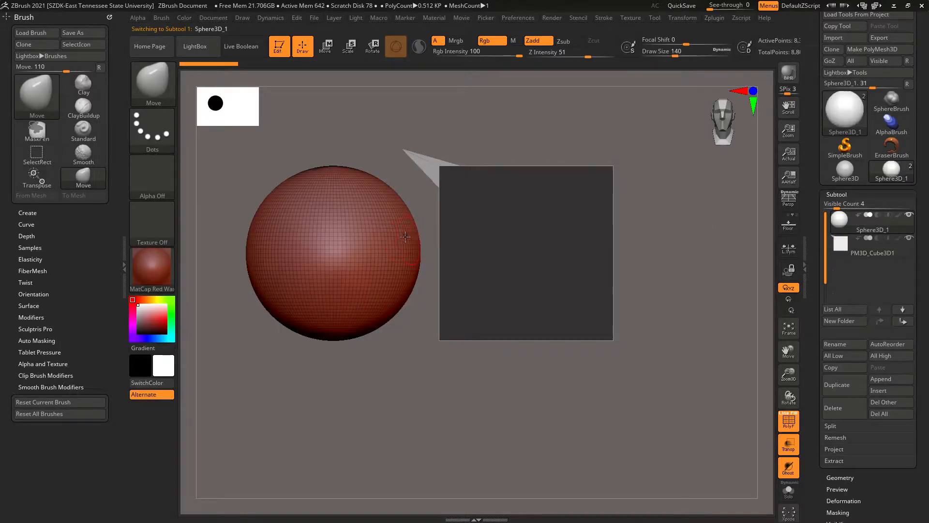
click(404, 233)
click(408, 234)
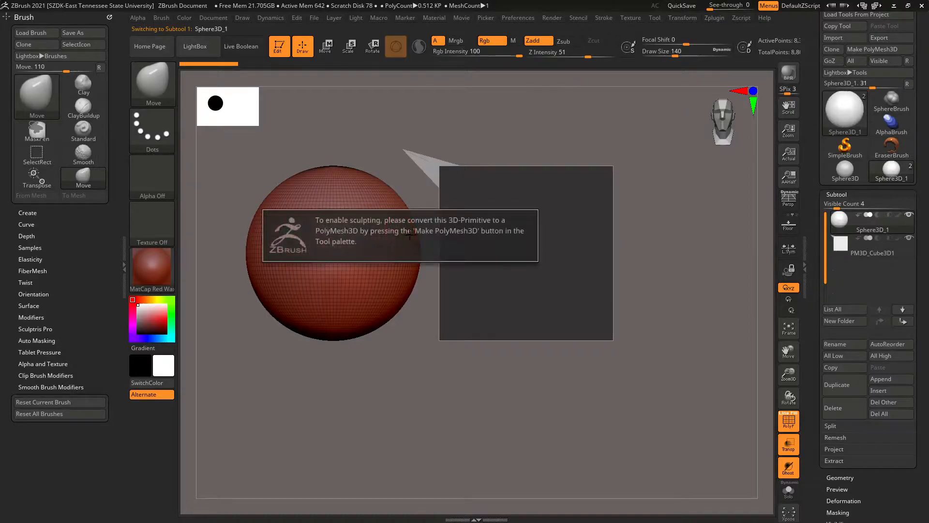
click(409, 235)
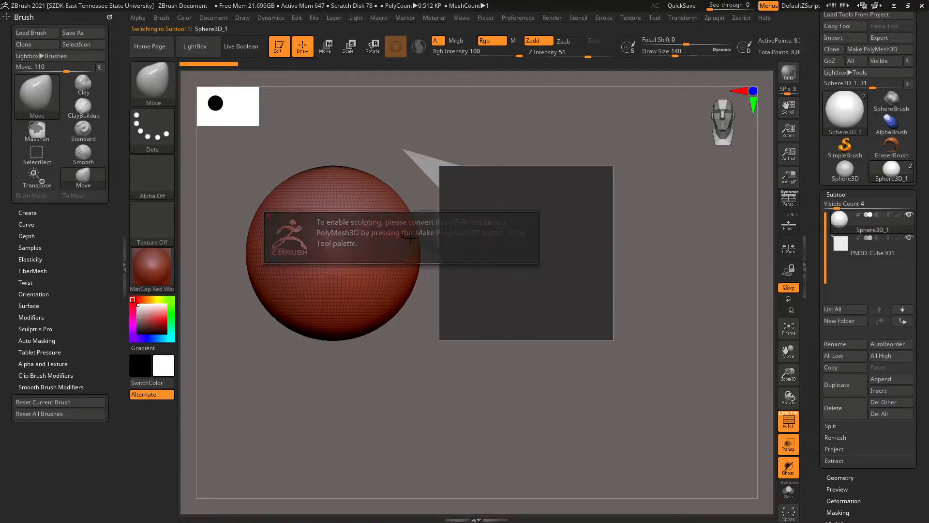
click(397, 236)
click(395, 237)
click(393, 237)
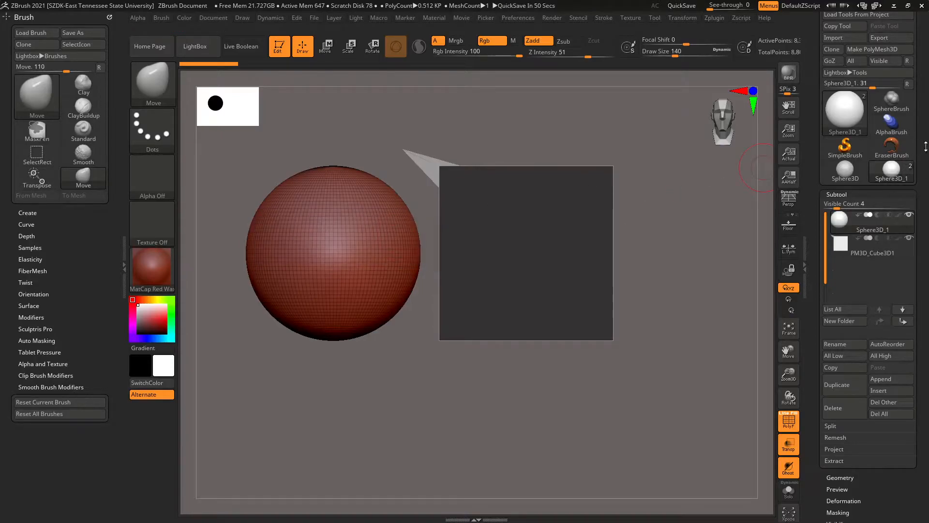
Convert the sphere with Make PolyMesh3D, then switch back to the Sphere3D_1 cube-and-sphere tool.
scroll(925, 147, up, 2)
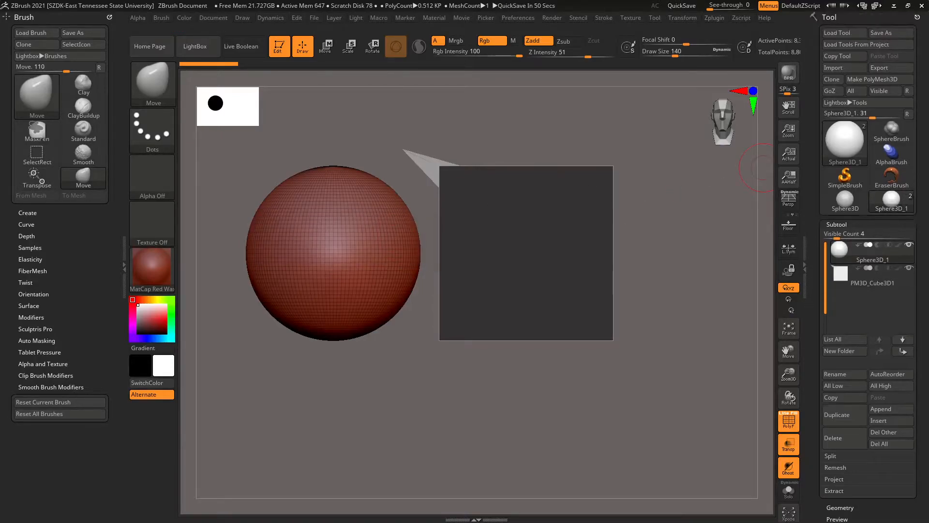
click(883, 81)
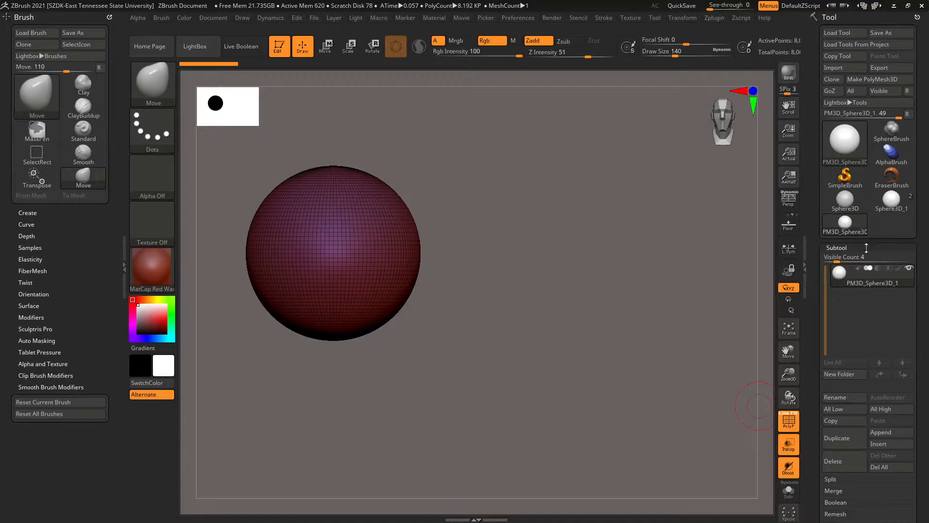
mouse_move(846, 199)
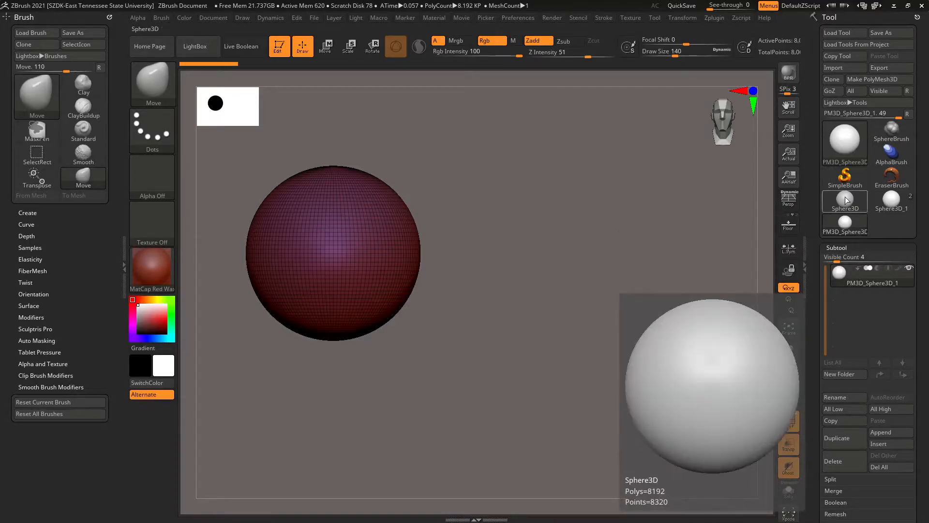
click(890, 202)
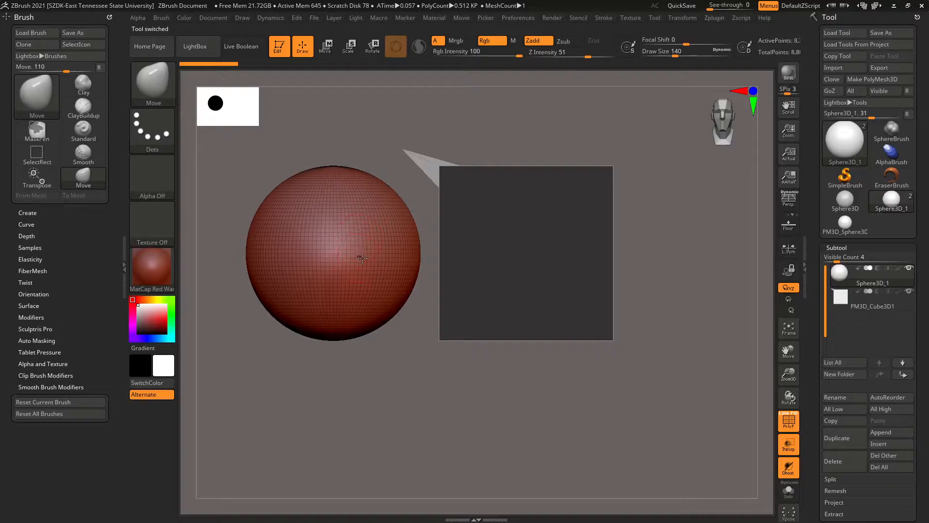
drag(649, 226, 663, 243)
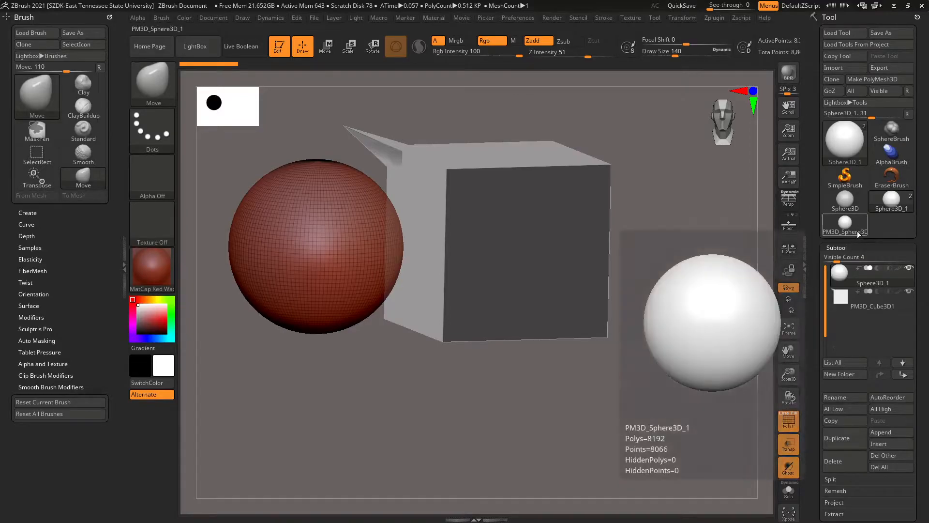
Switch back and forth between the PM3D_Sphere3D polymesh and the cube-and-sphere tool.
click(858, 231)
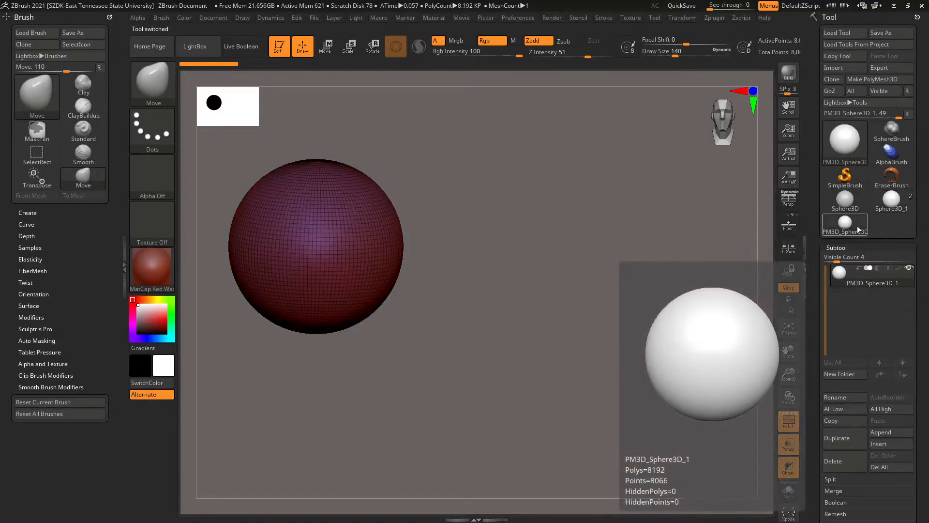
click(893, 209)
click(845, 227)
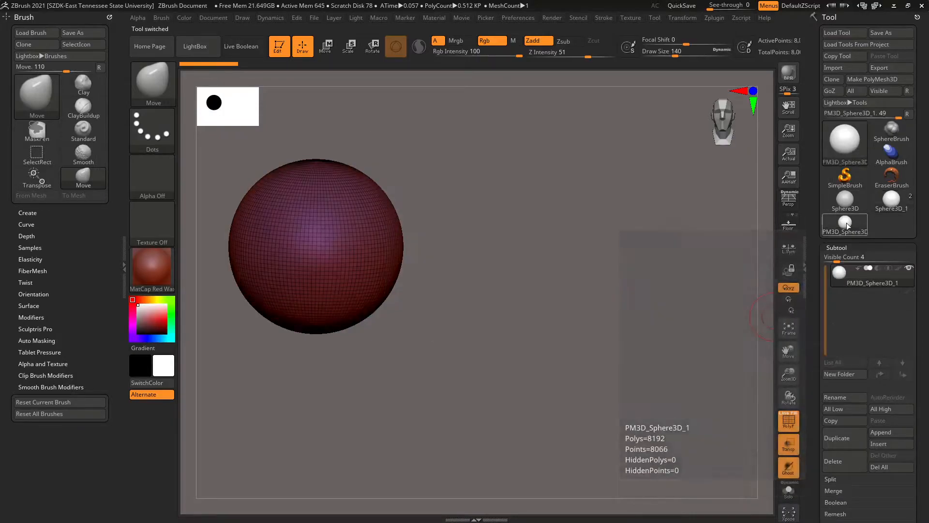
click(892, 206)
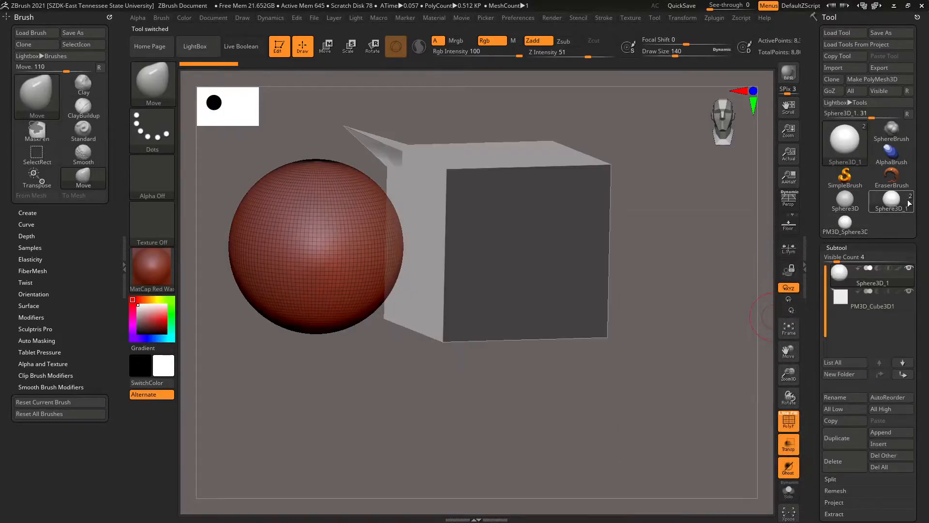
click(856, 231)
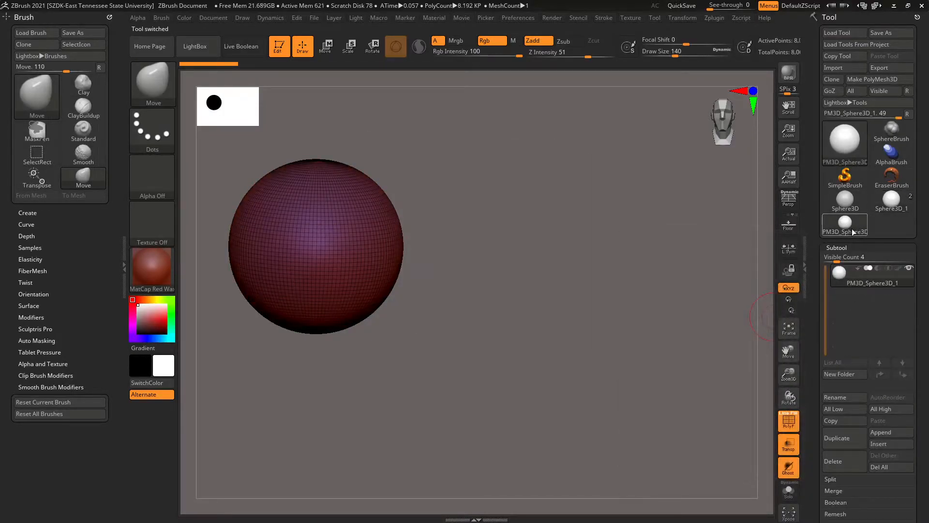
mouse_move(850, 231)
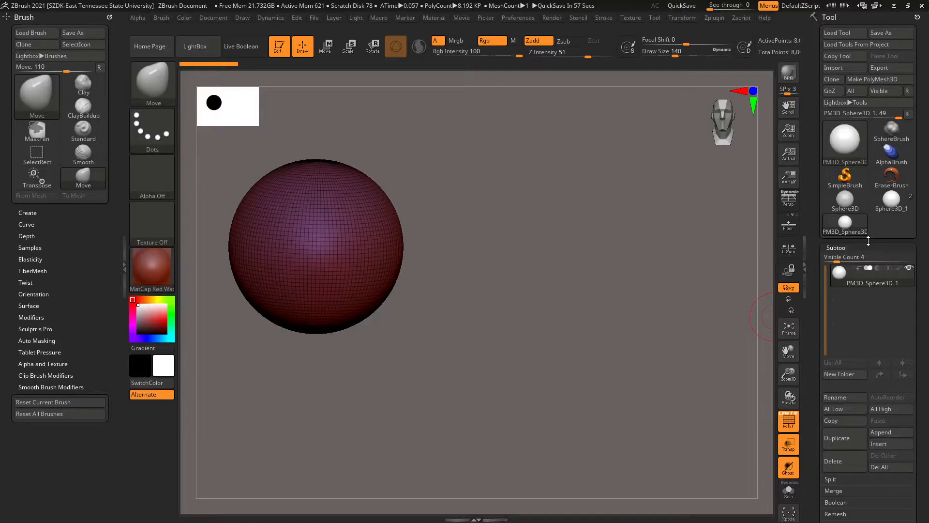
click(890, 208)
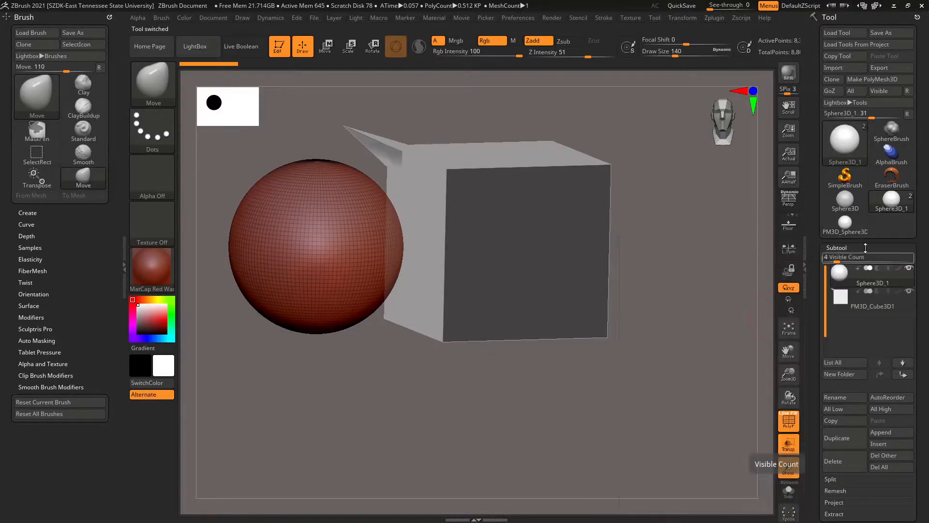
Return to the cube-and-sphere tool and click Delete on the Sphere3D_1 subtool.
click(841, 224)
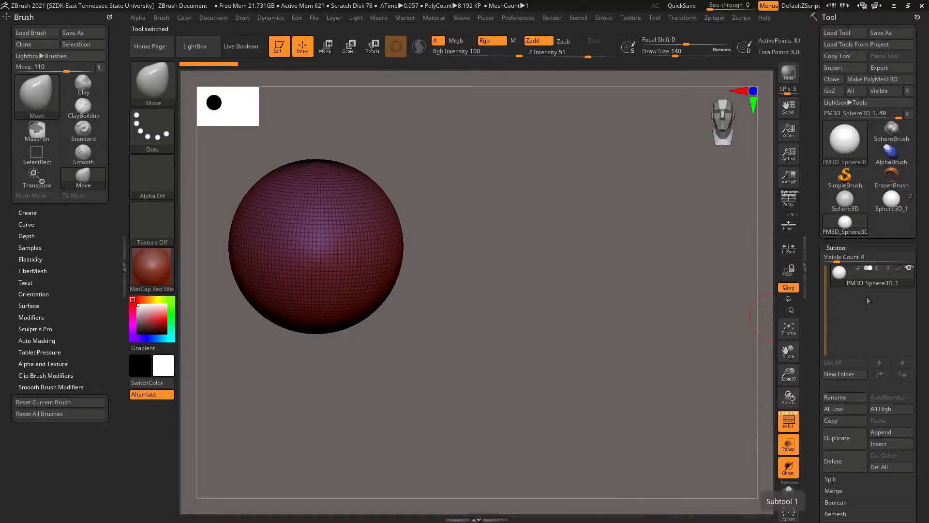
click(888, 203)
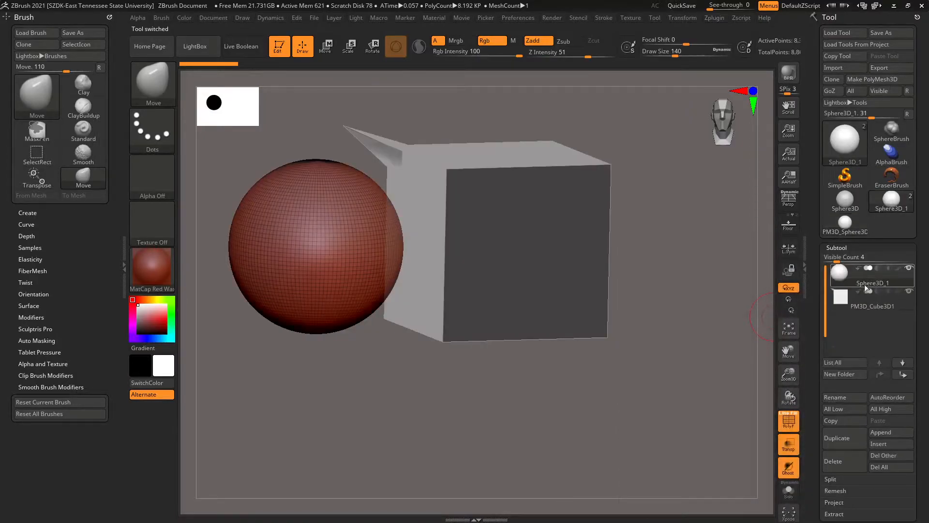
mouse_move(855, 277)
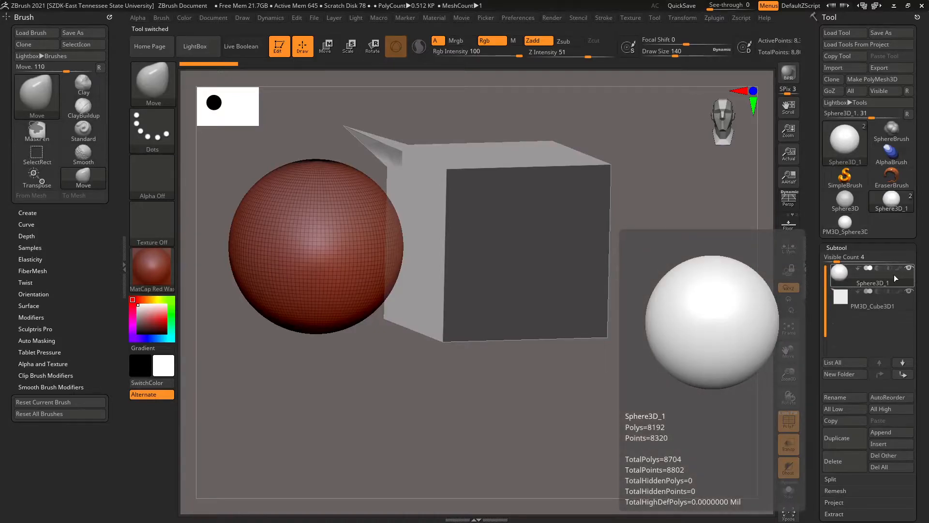
click(849, 463)
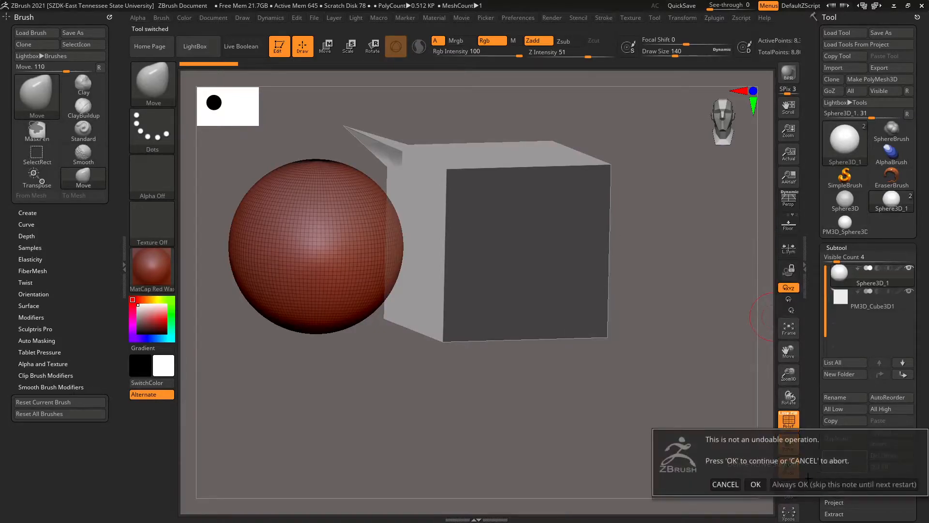
Confirm the deletion and append PM3D_Sphere3D_2 as the new active sphere subtool.
click(756, 484)
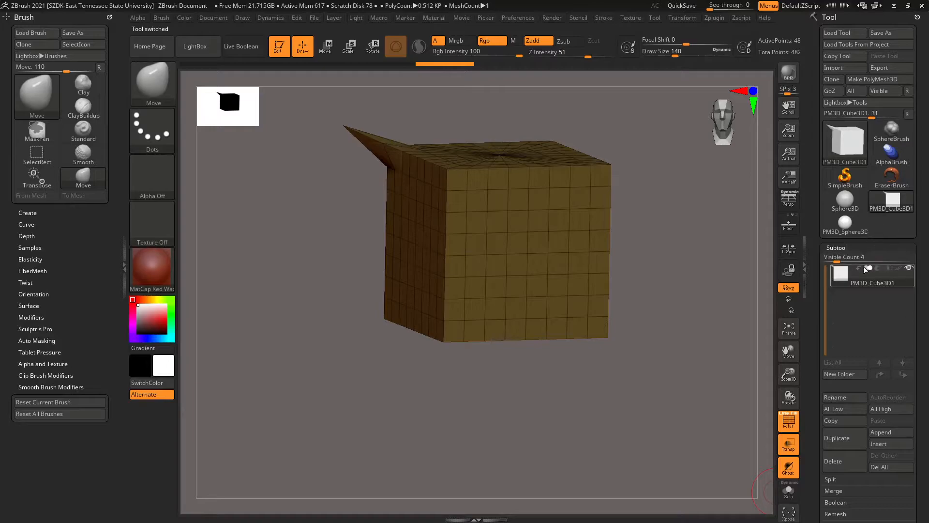
click(883, 436)
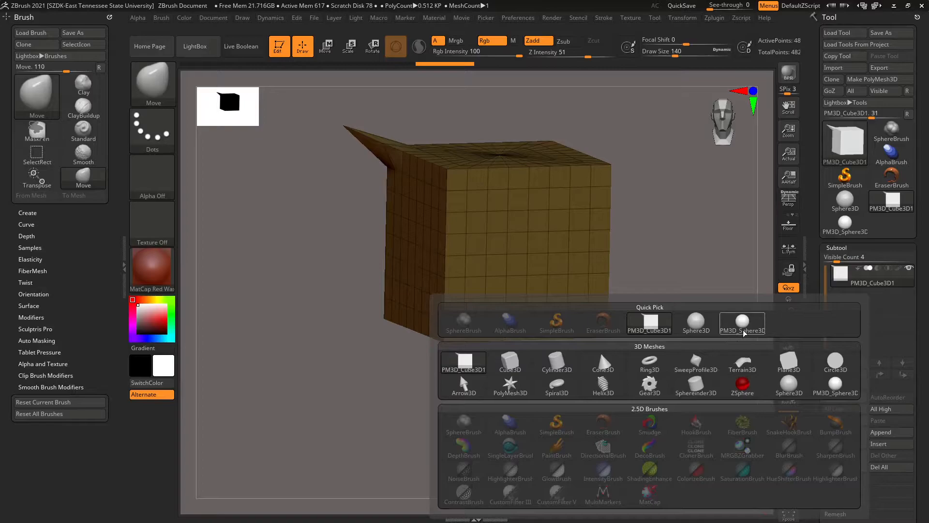
mouse_move(748, 328)
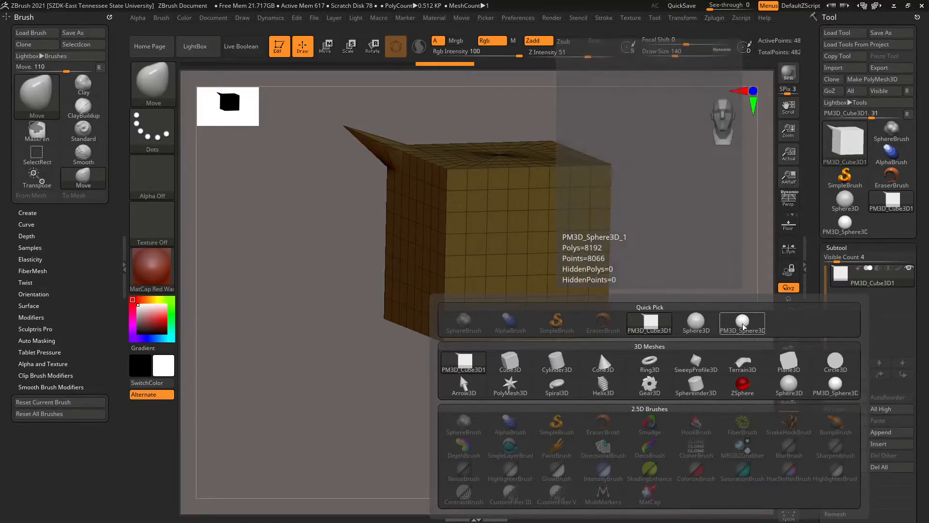
click(744, 325)
click(865, 308)
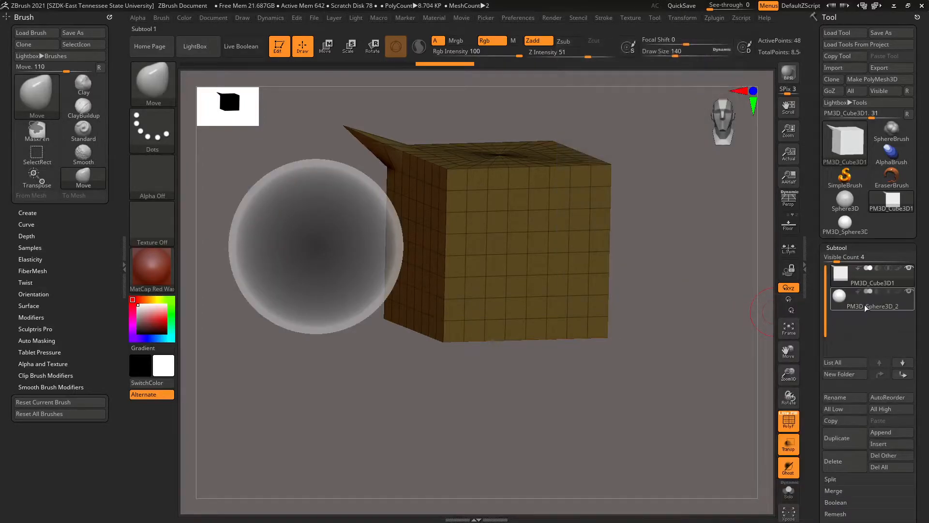
click(890, 298)
Test and undo a bump on the new sphere, pan the view, and show Geometry instead of Subtool.
mouse_move(325, 239)
mouse_down()
mouse_move(327, 157)
mouse_move(314, 151)
mouse_move(317, 180)
mouse_move(338, 174)
mouse_up()
key(ctrl+z)
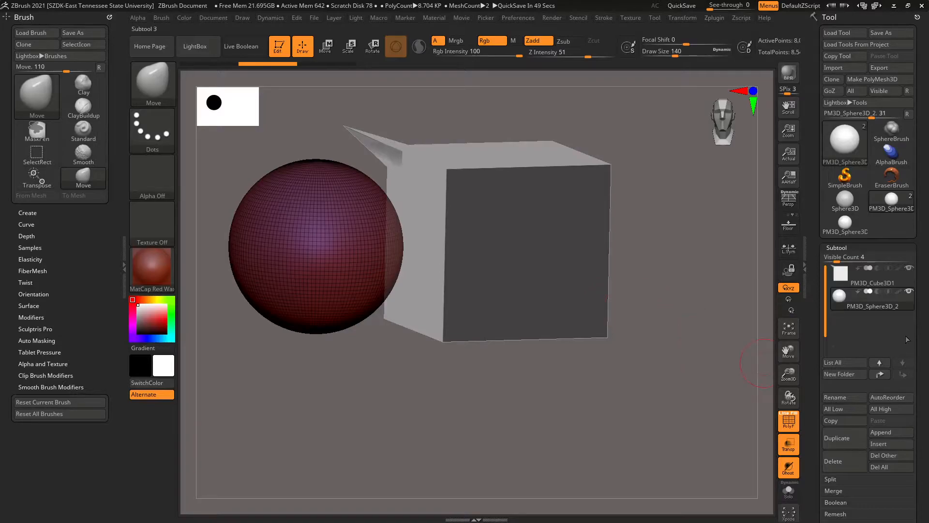
drag(915, 346, 923, 308)
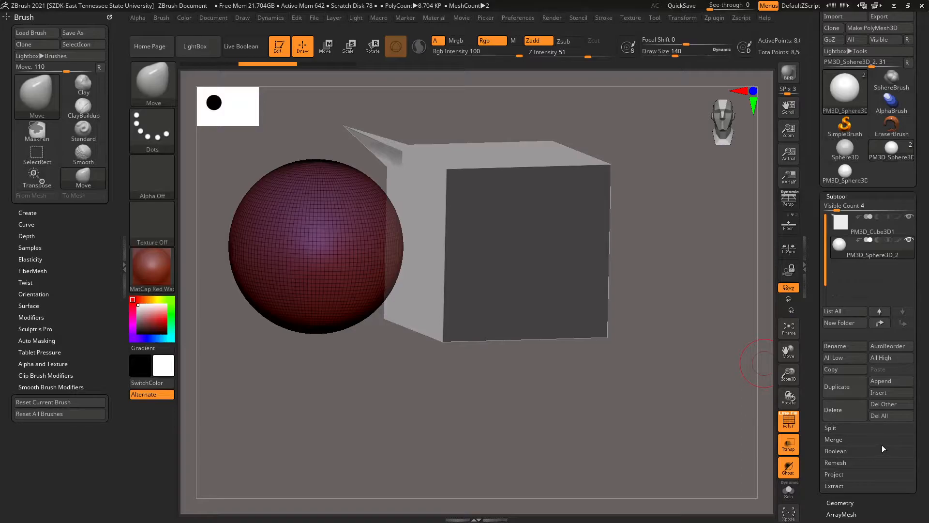
mouse_move(663, 269)
alt+mouse_down()
mouse_move(645, 283)
mouse_move(687, 286)
alt+mouse_up()
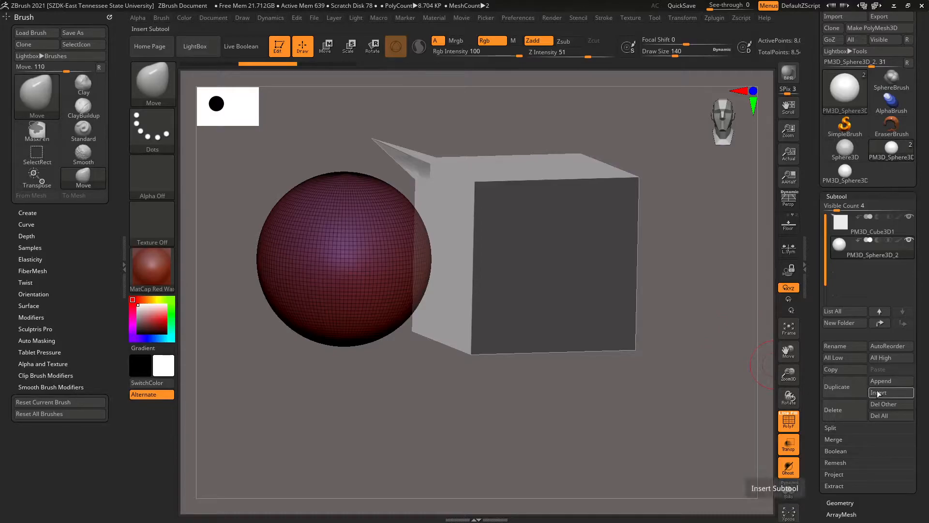
click(864, 197)
click(841, 207)
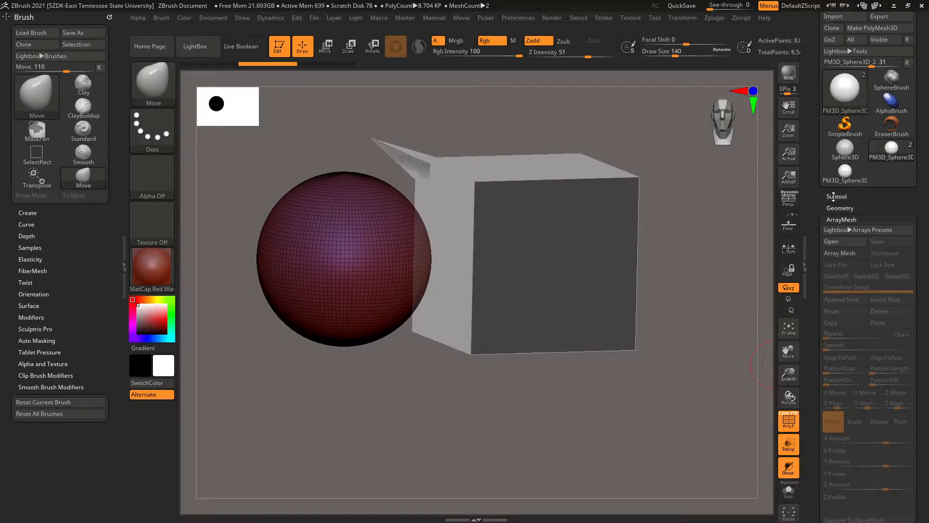
Reopen the Subtool list, open and dismiss the Insert mesh picker, and orbit the cube front-on.
click(837, 196)
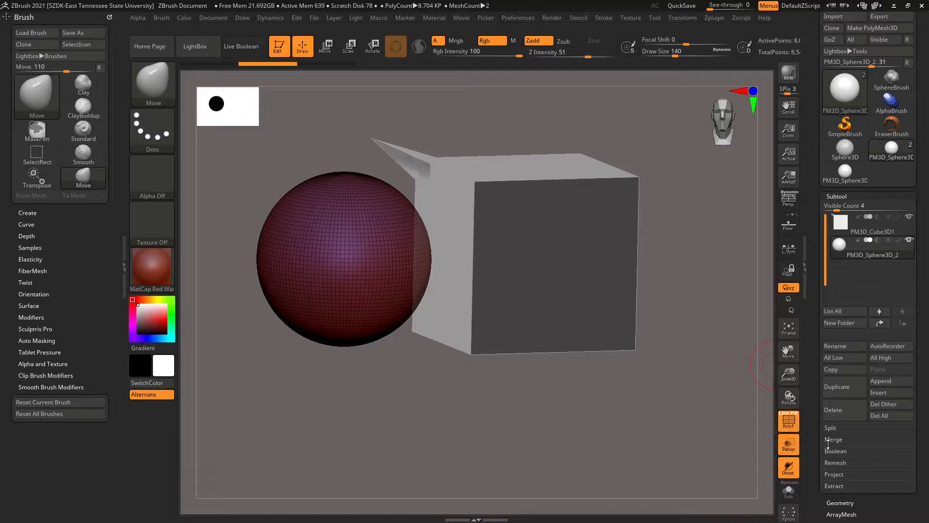
click(895, 393)
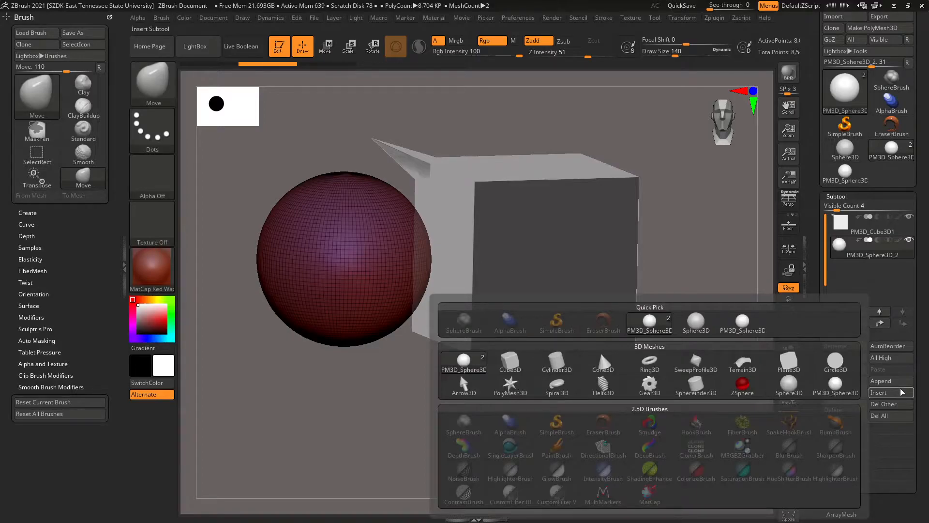
click(901, 395)
click(900, 395)
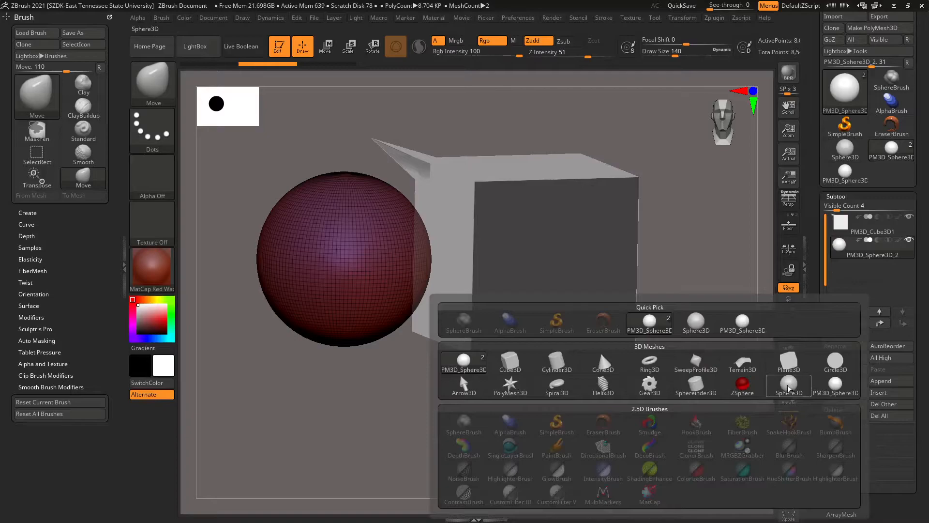
click(891, 392)
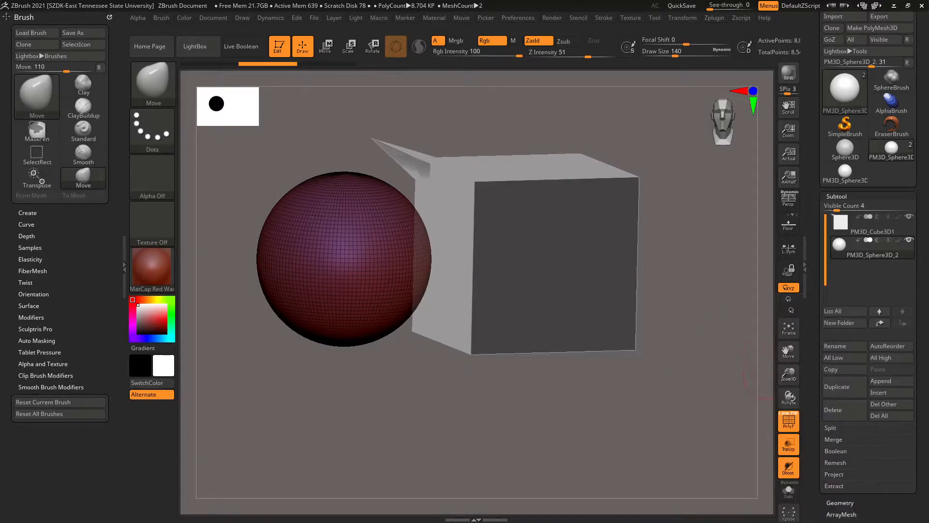
click(885, 393)
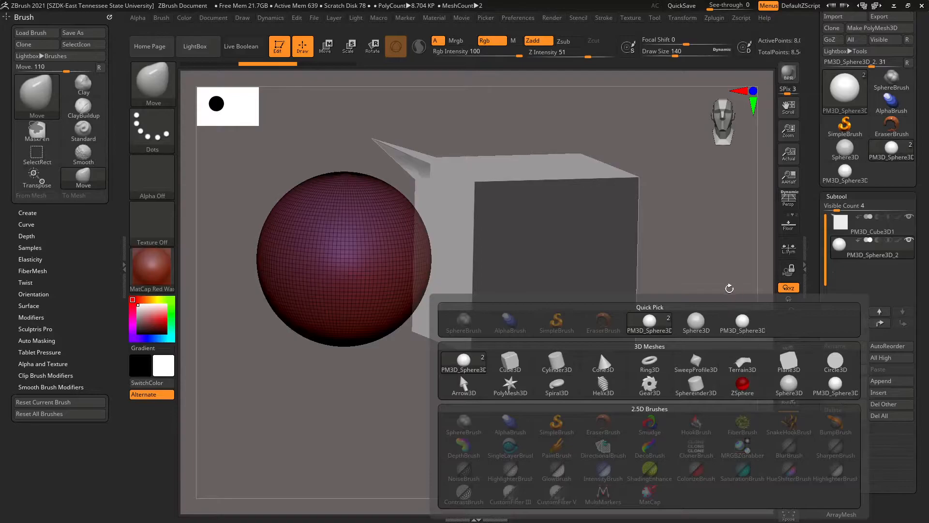
click(896, 393)
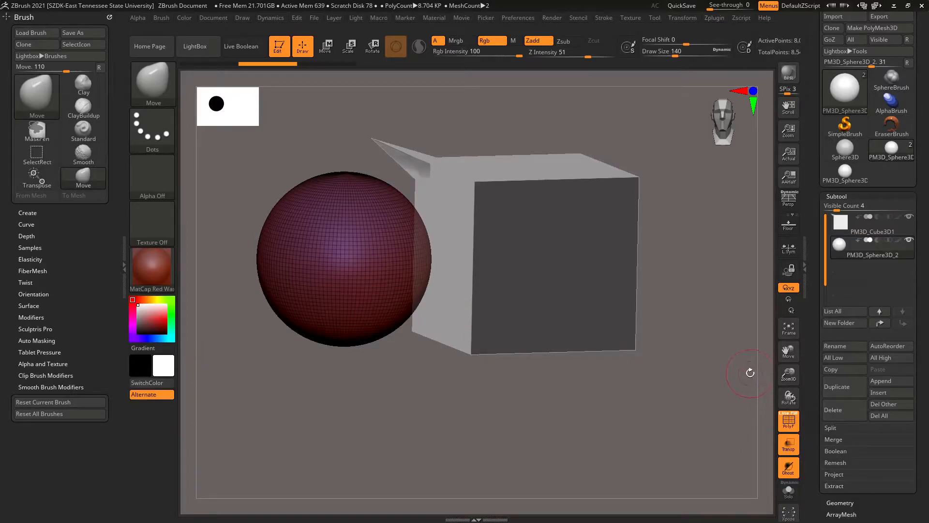
drag(689, 374, 679, 405)
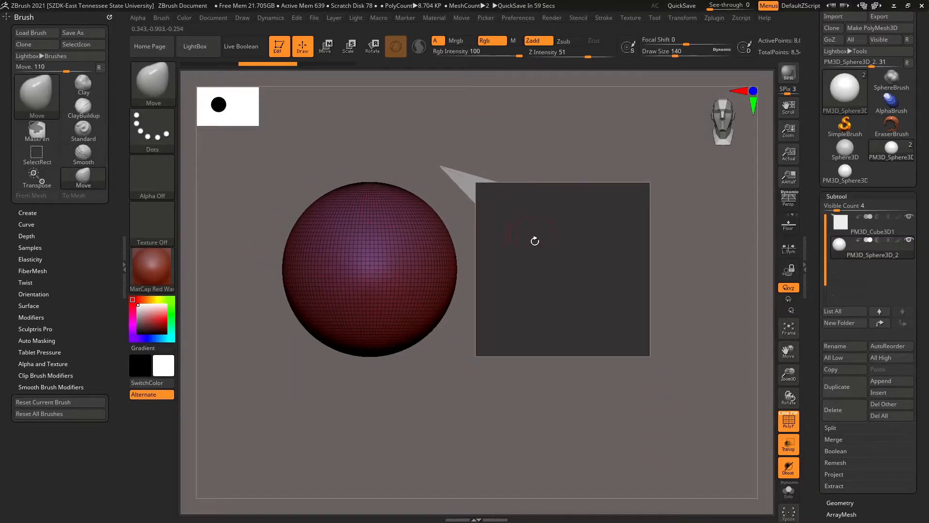
Select the PM3D_Cube3D1 subtool, delete it and confirm OK.
click(856, 231)
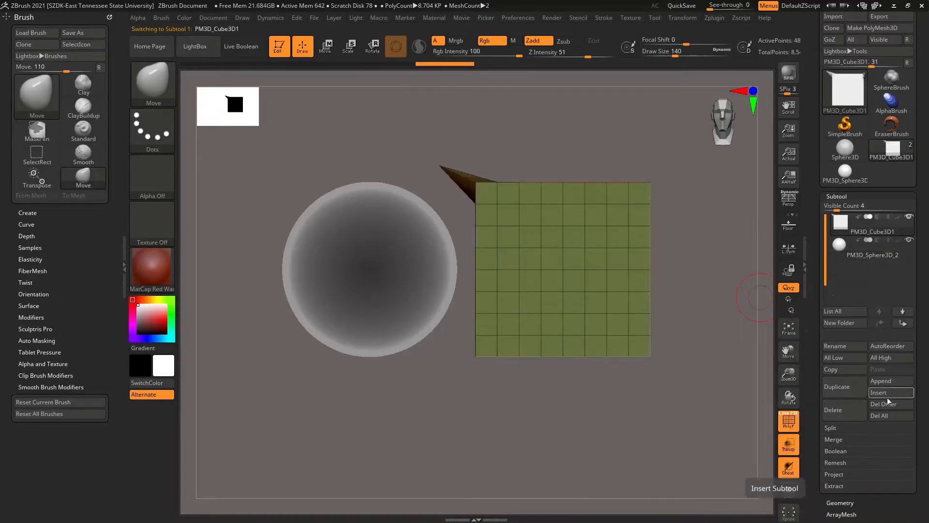
click(846, 411)
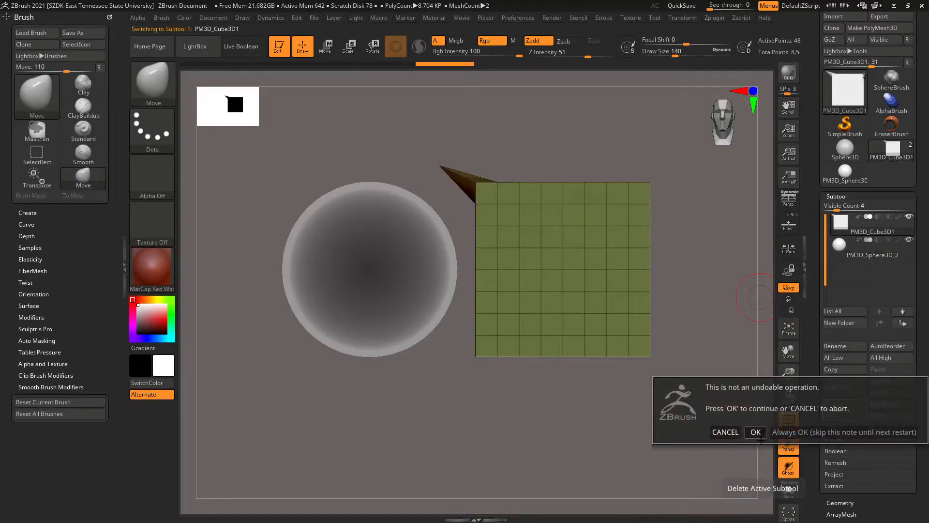
click(756, 432)
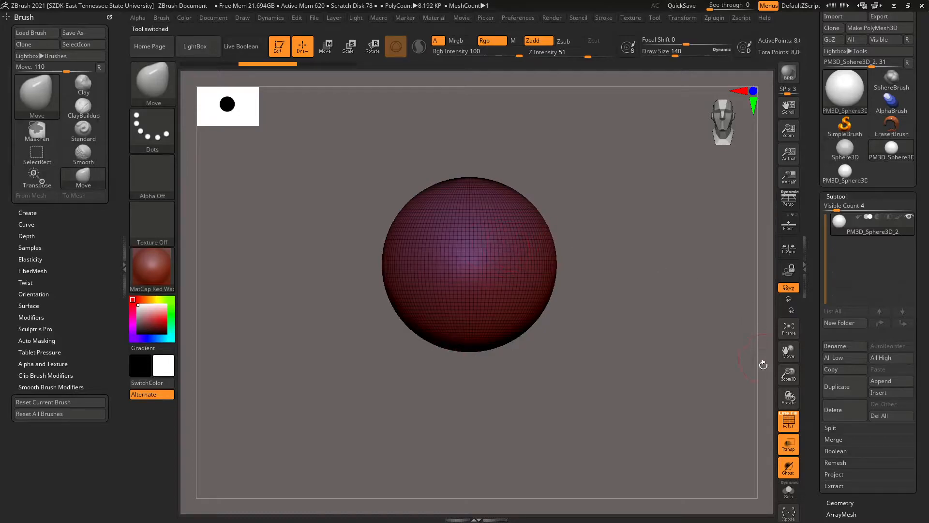
Turn off the PolyF wireframe and select the remaining PM3D_Sphere3D_2 subtool.
click(789, 421)
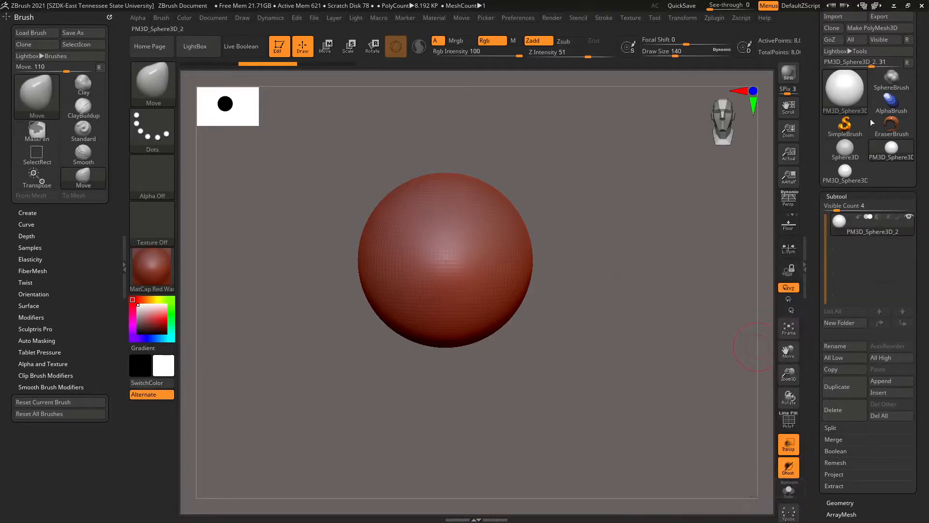
scroll(910, 140, up, 2)
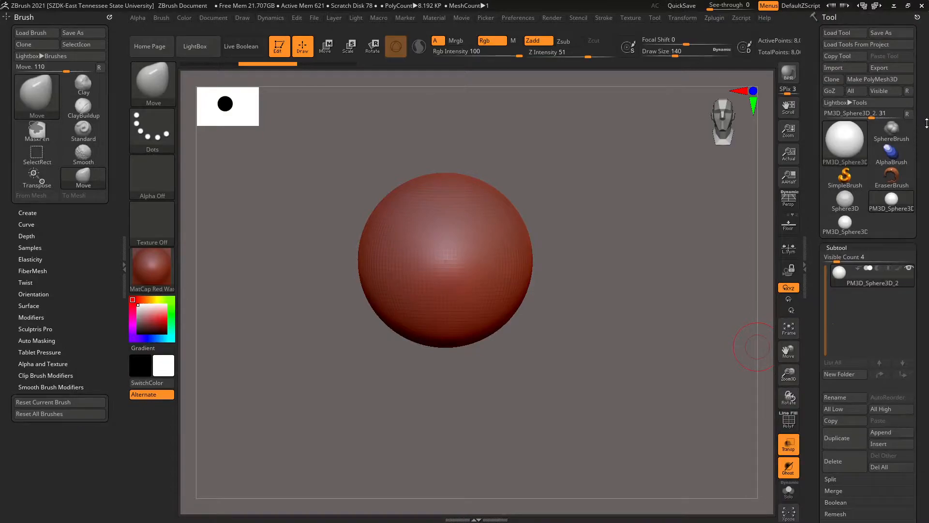
scroll(927, 130, down, 8)
click(877, 90)
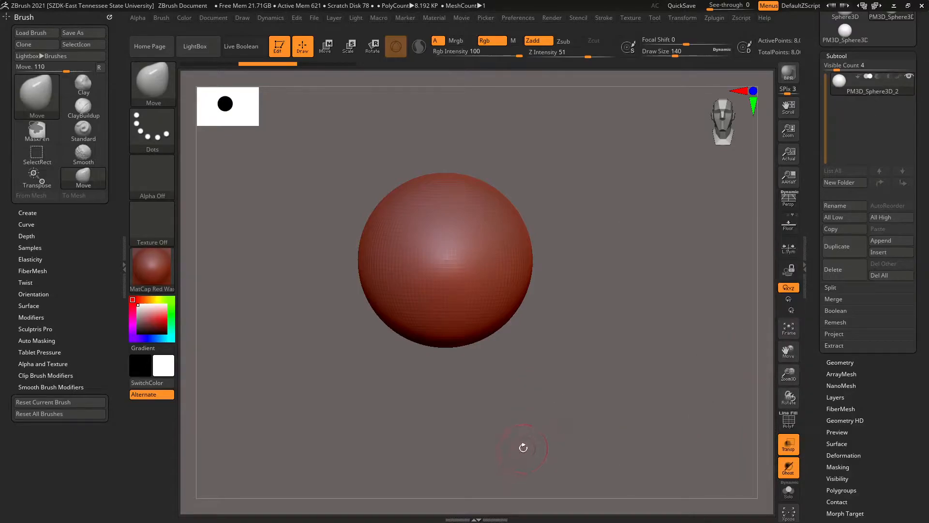
key(alt+Tab)
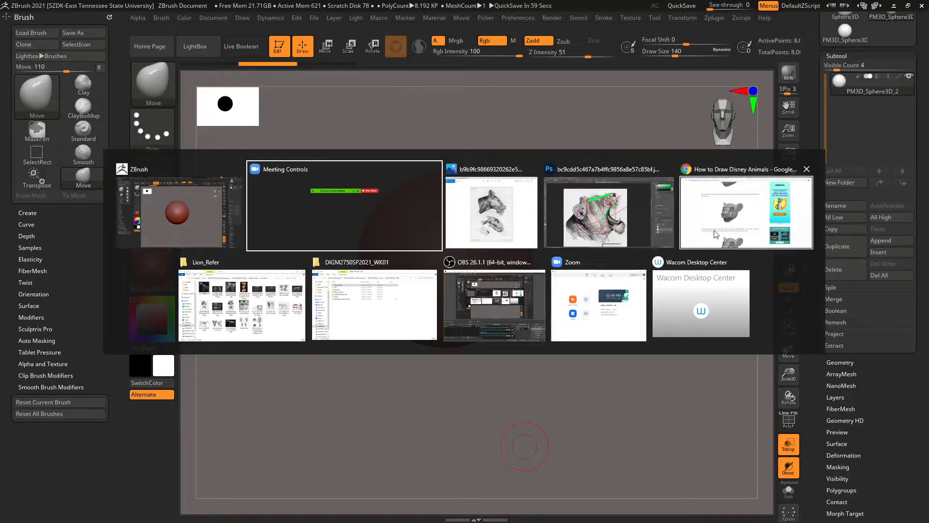
Switch to Chrome and scroll the Disney animals tutorial up to the muzzle-over-cranium diagram.
key(alt+Tab)
click(700, 242)
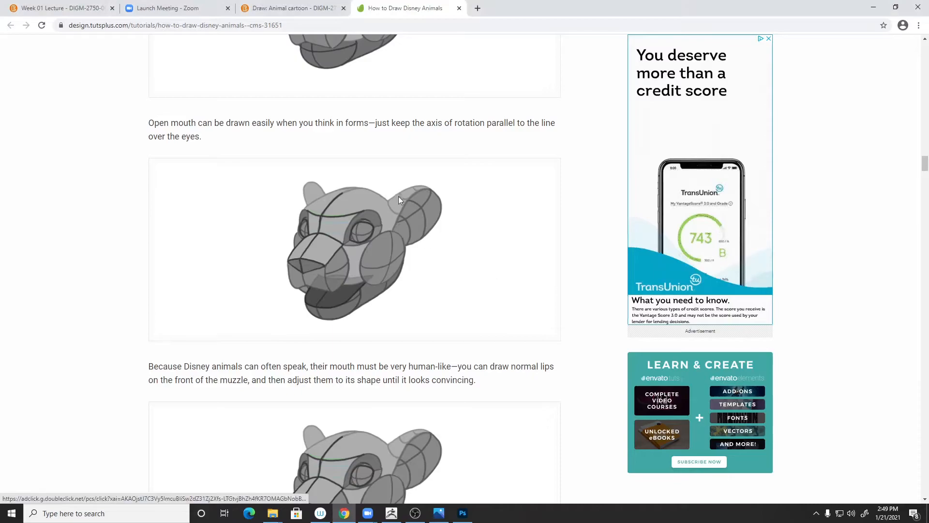
scroll(409, 304, up, 15)
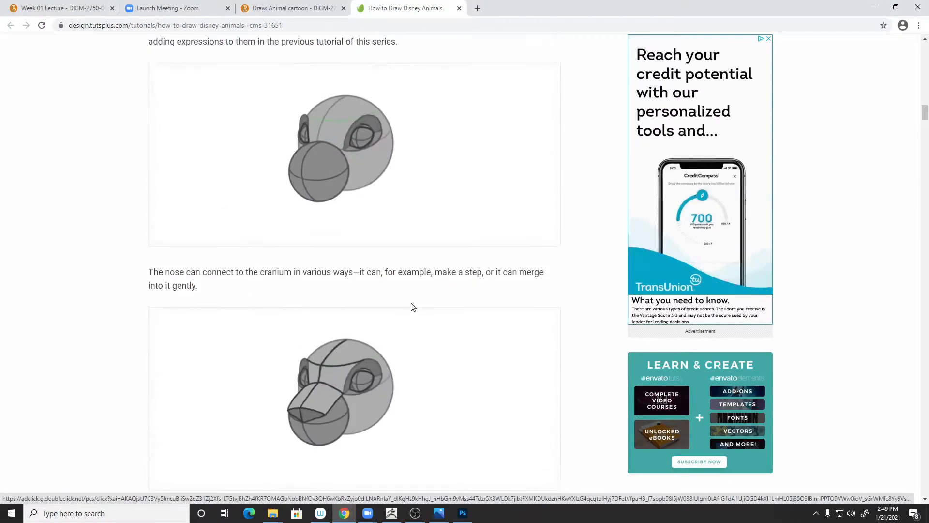
scroll(413, 306, up, 15)
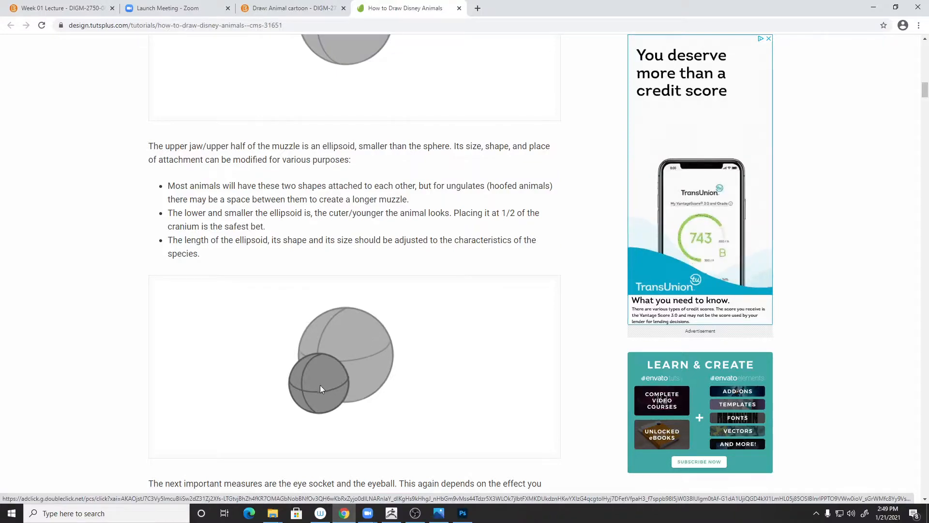
Return from Chrome to ZBrush and turn on PolyF to show the sphere's polygon wireframe.
click(874, 8)
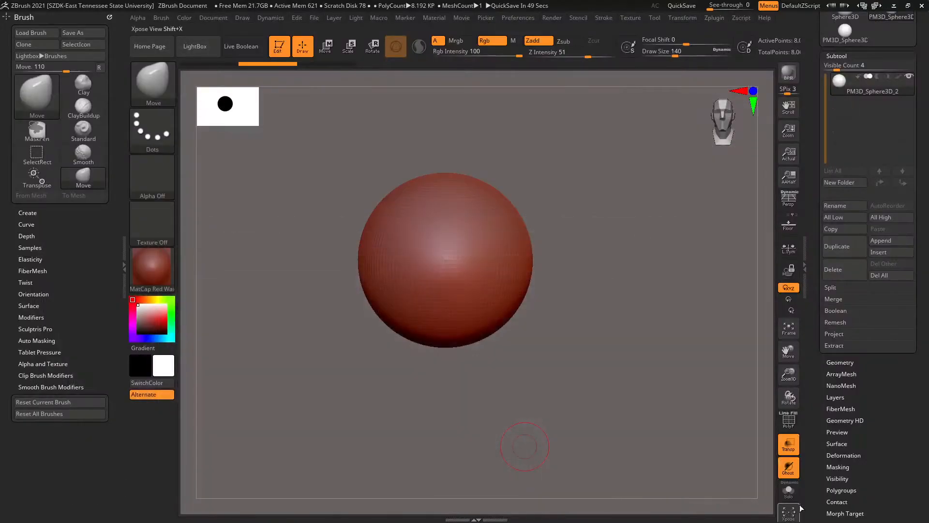
mouse_move(602, 253)
alt+mouse_down()
mouse_move(646, 232)
mouse_move(616, 257)
mouse_move(624, 254)
alt+mouse_up()
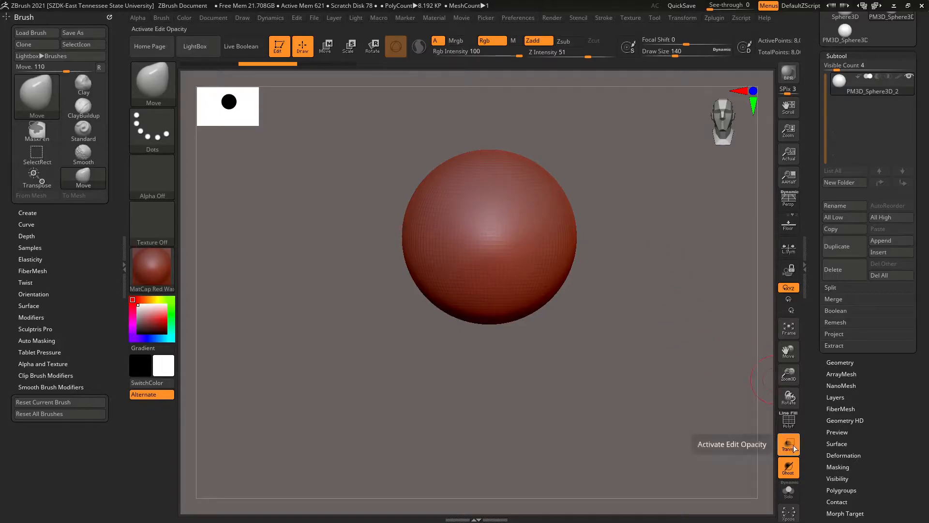
click(789, 420)
drag(634, 235, 635, 193)
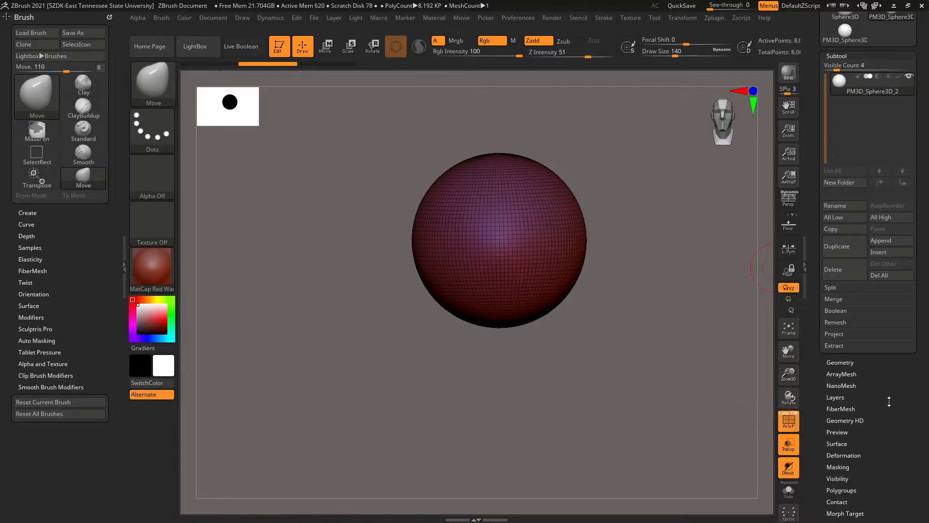
In Geometry > DynaMesh, lower Blur from 2 to 0 and keep Resolution at 128.
scroll(889, 401, up, 3)
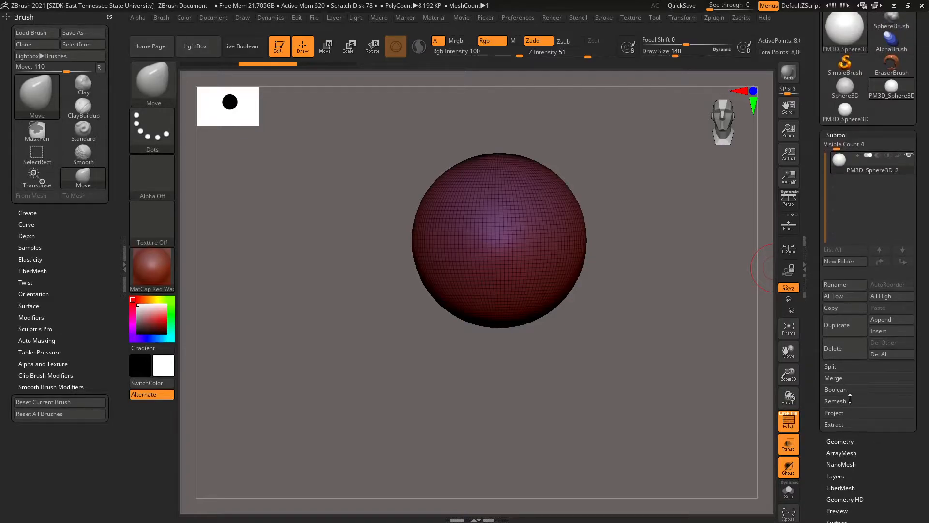
drag(915, 481, 856, 303)
click(840, 263)
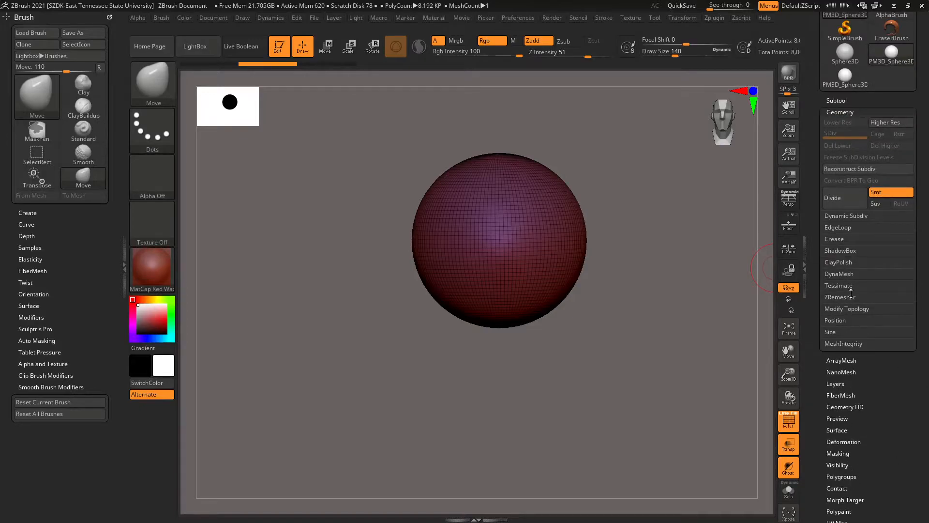
click(845, 274)
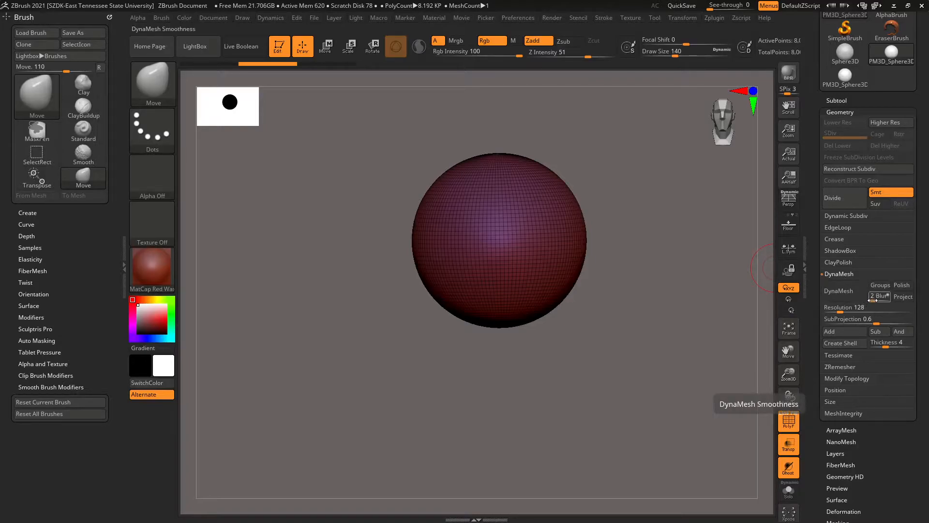
drag(874, 300, 869, 299)
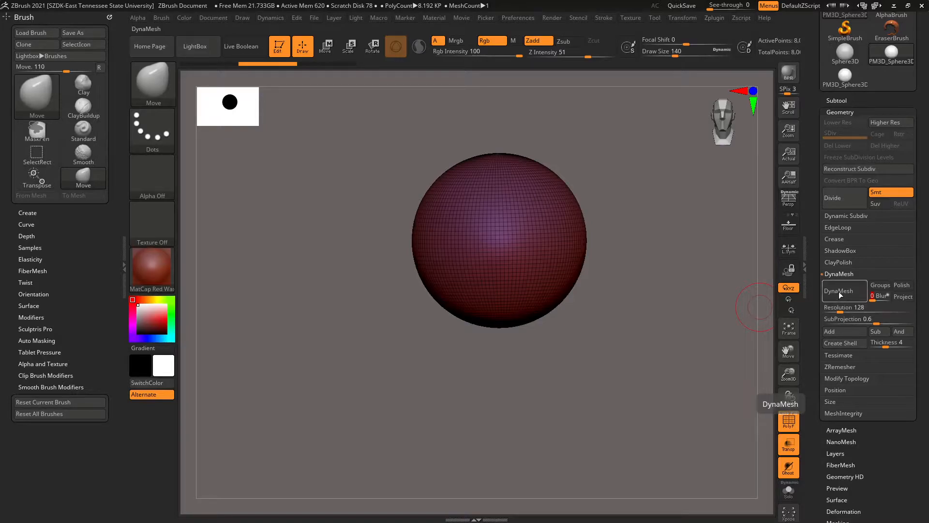
Remesh the sphere with DynaMesh and hide its PolyF wireframe.
click(838, 291)
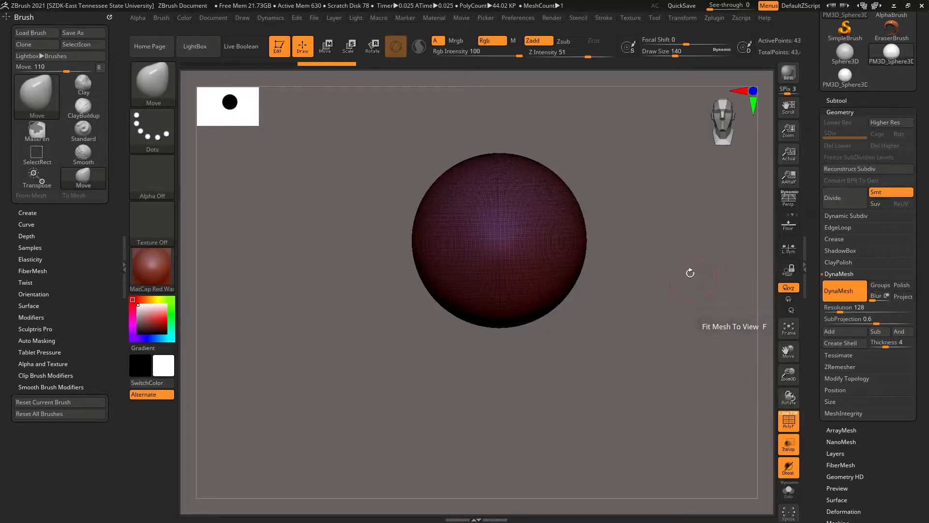
drag(653, 250, 629, 264)
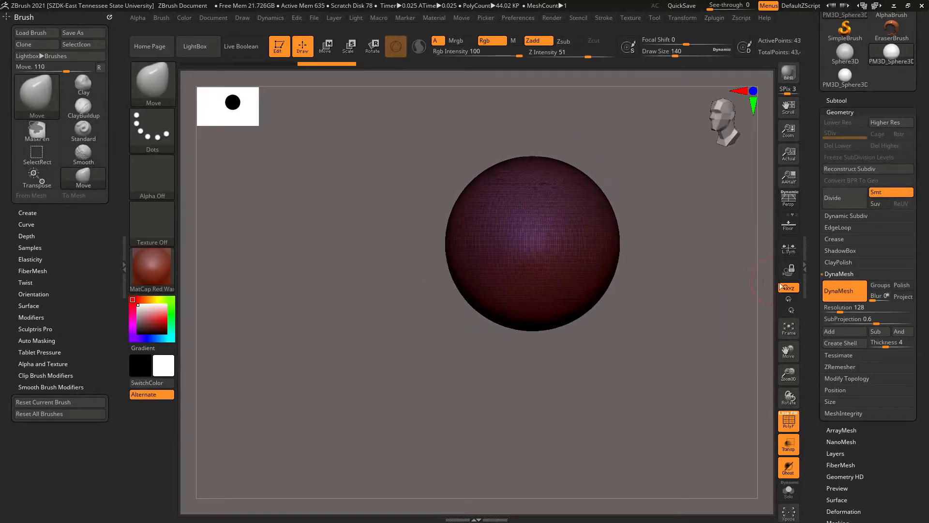
click(788, 423)
alt+drag(668, 296, 654, 410)
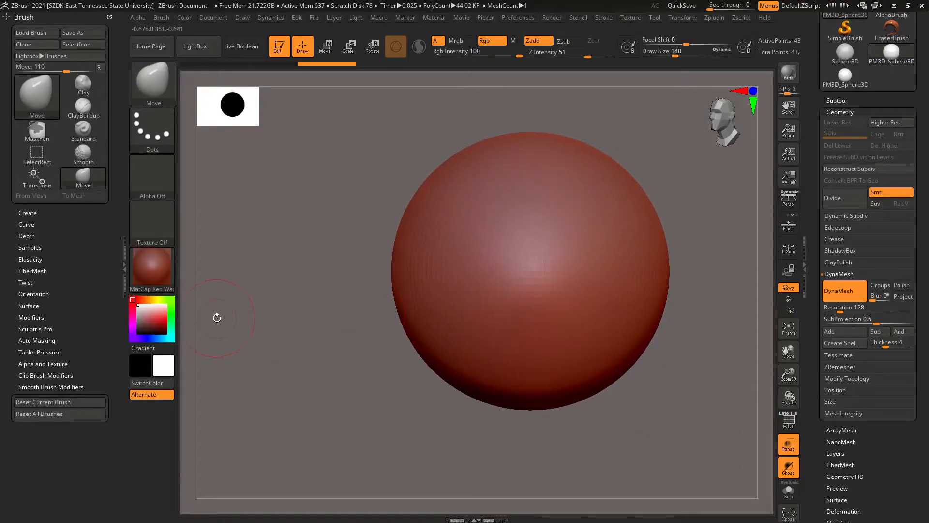
Change the sphere's material from red wax to BasicMaterial.
mouse_move(153, 272)
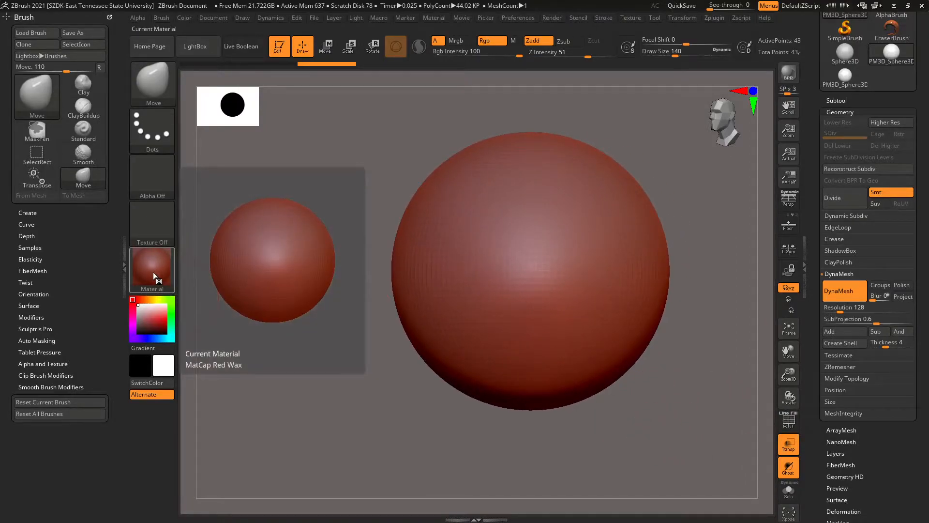
mouse_move(141, 188)
click(149, 266)
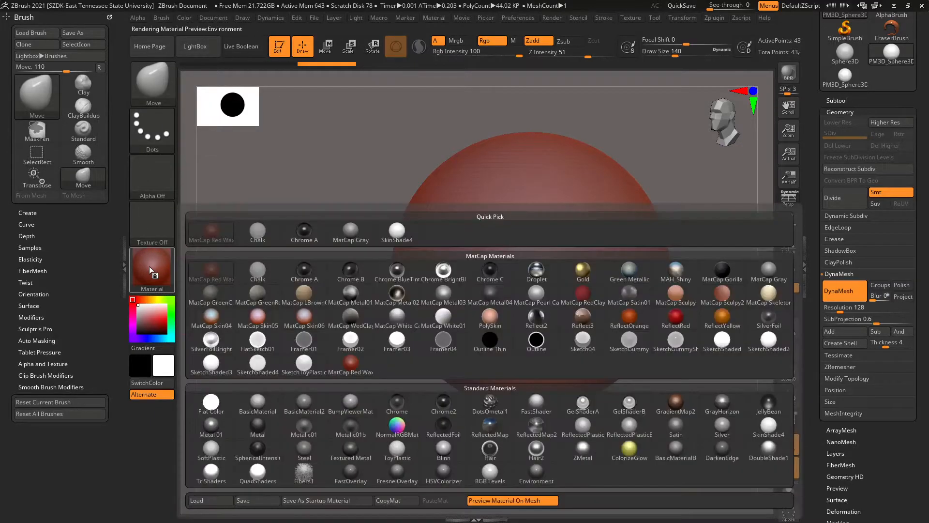
mouse_move(267, 405)
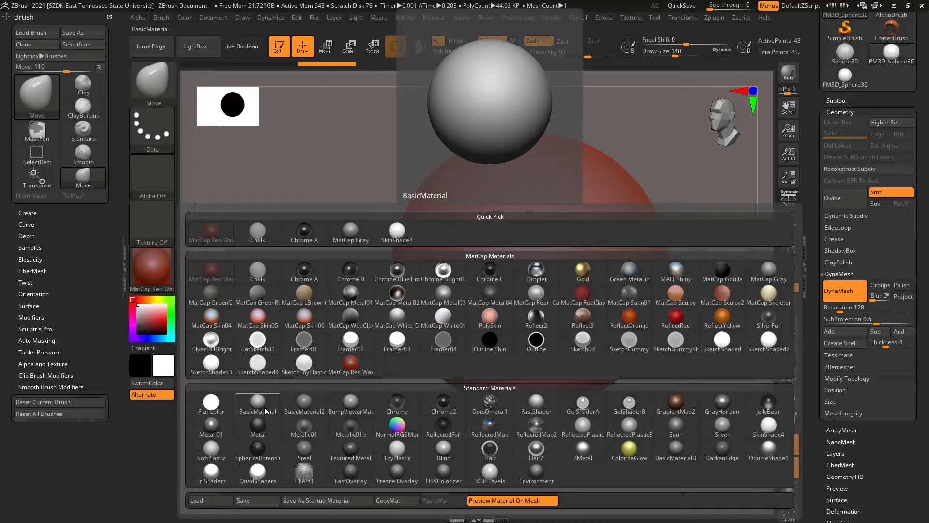
click(265, 407)
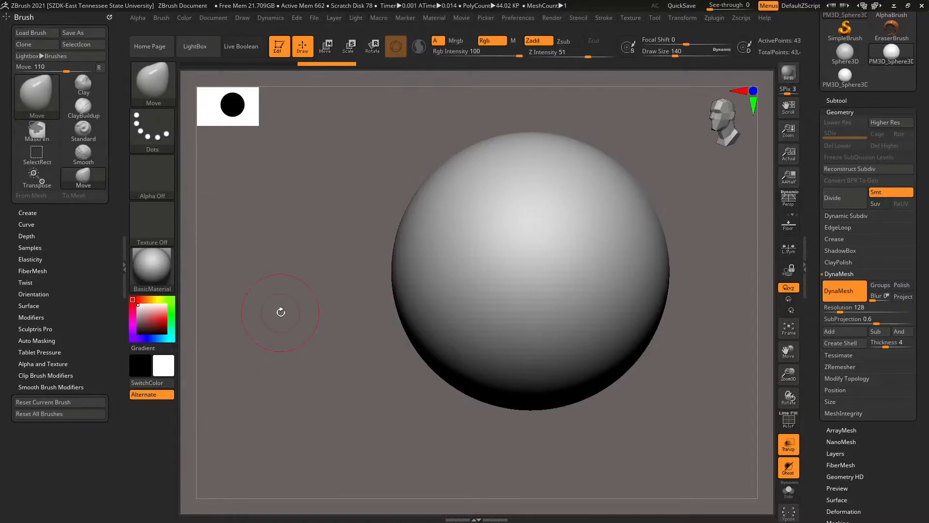
click(150, 266)
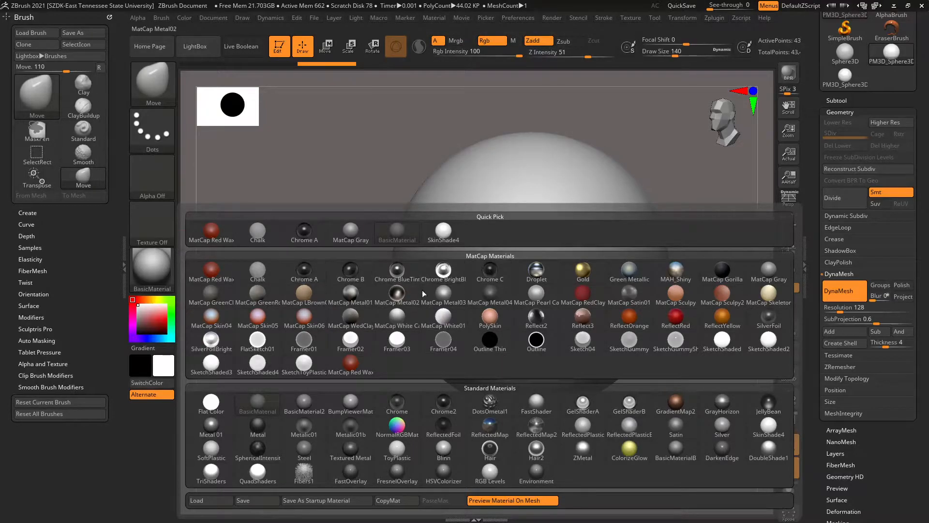
mouse_move(387, 289)
mouse_move(222, 412)
mouse_move(259, 404)
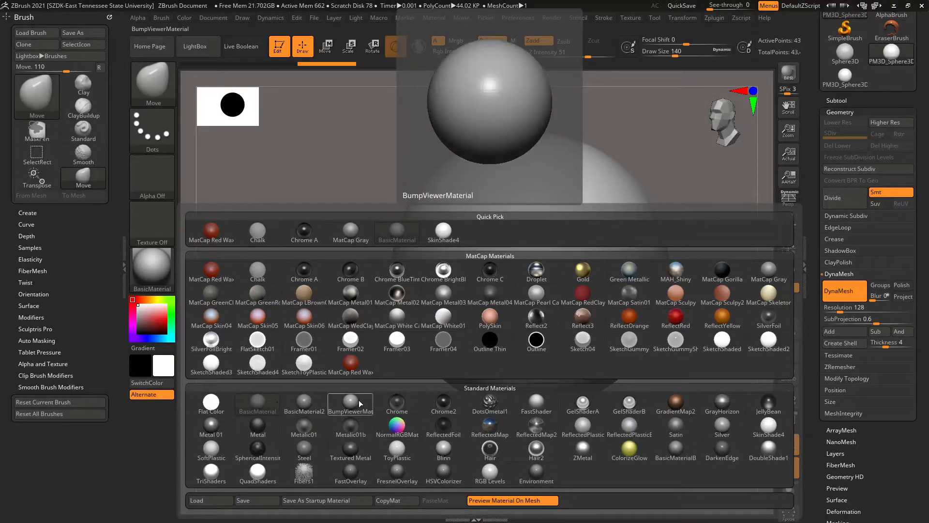
mouse_move(624, 404)
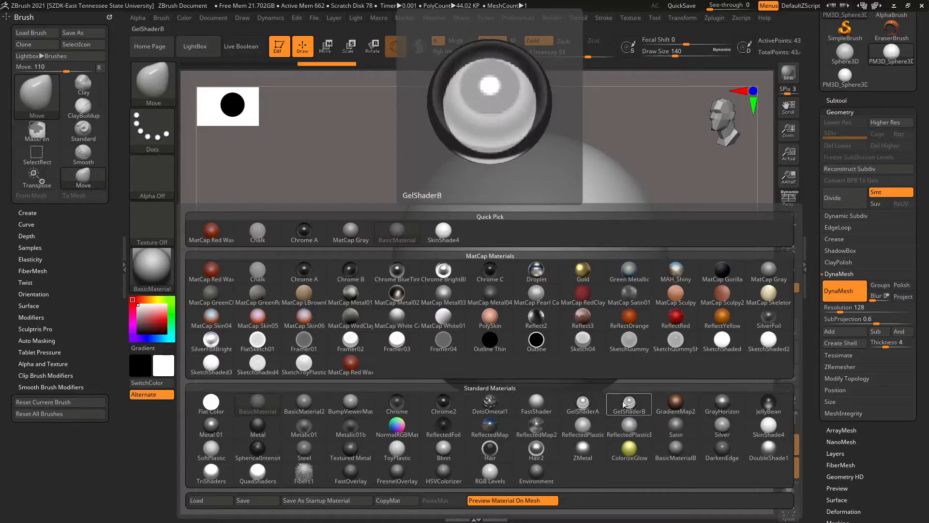
click(260, 405)
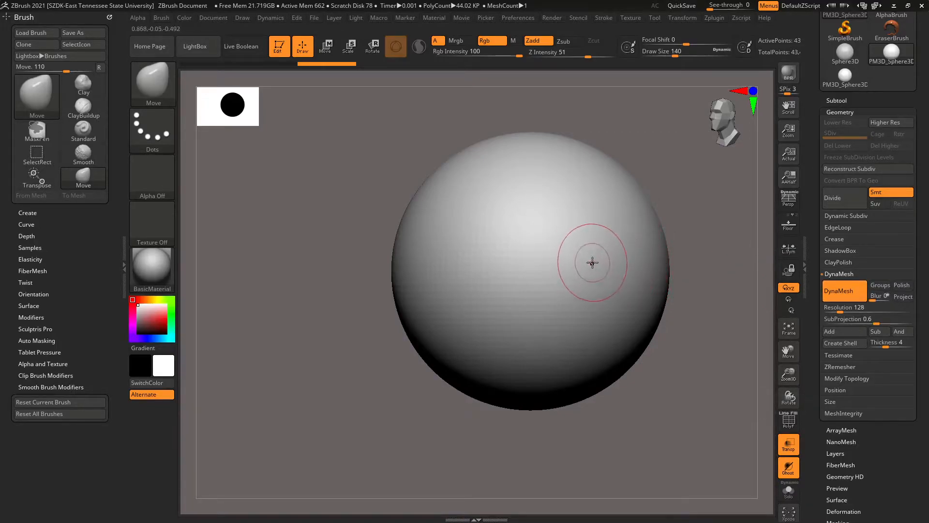
Snap to the front view and activate X-axis symmetry in the Transform palette.
key(shift)
click(753, 93)
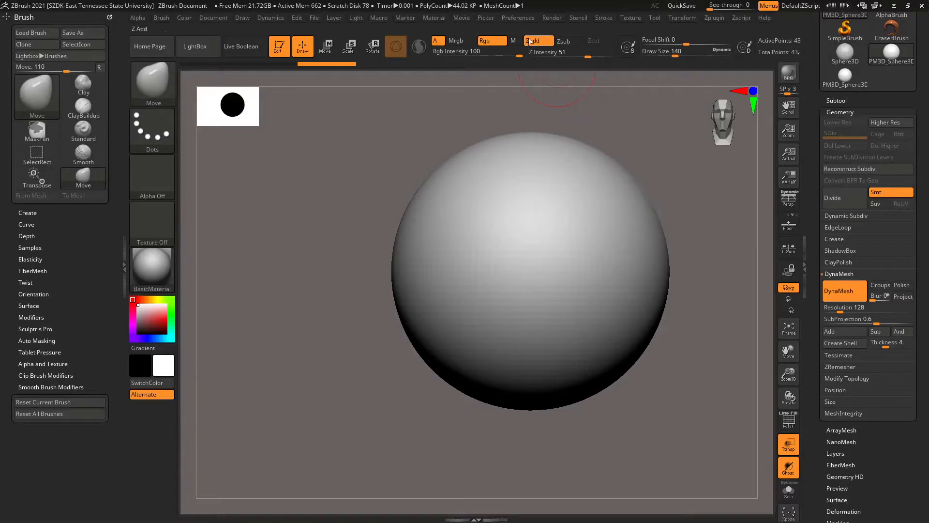
click(606, 17)
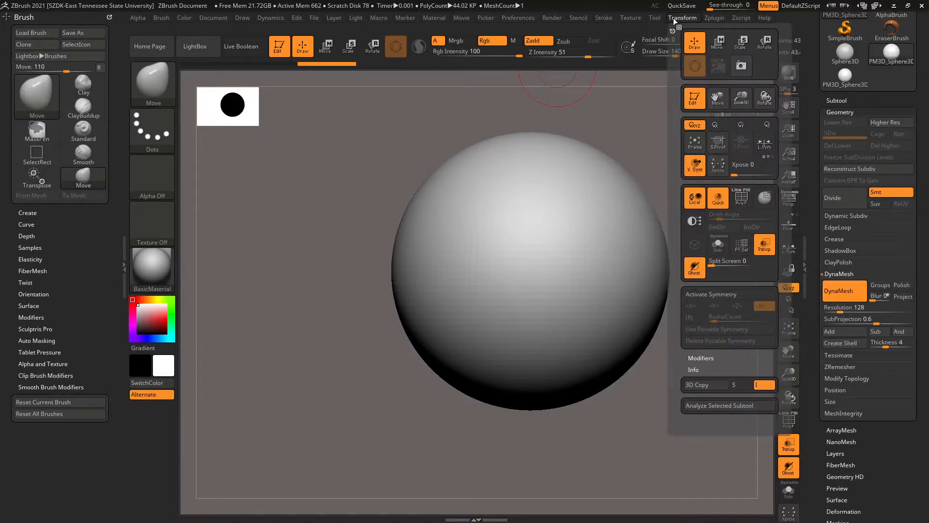
click(704, 294)
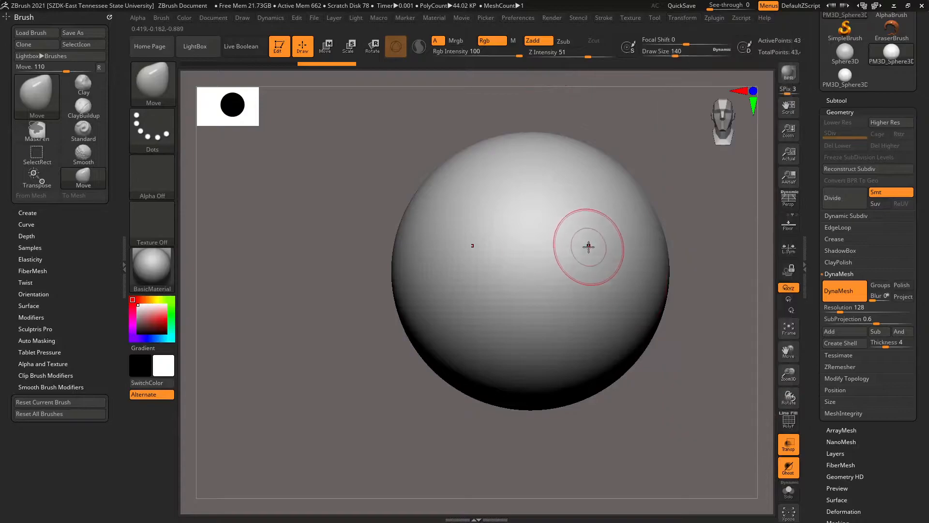
Collapse the Tool palette and dock the Transform palette in the right tray.
scroll(826, 30, up, 5)
click(867, 17)
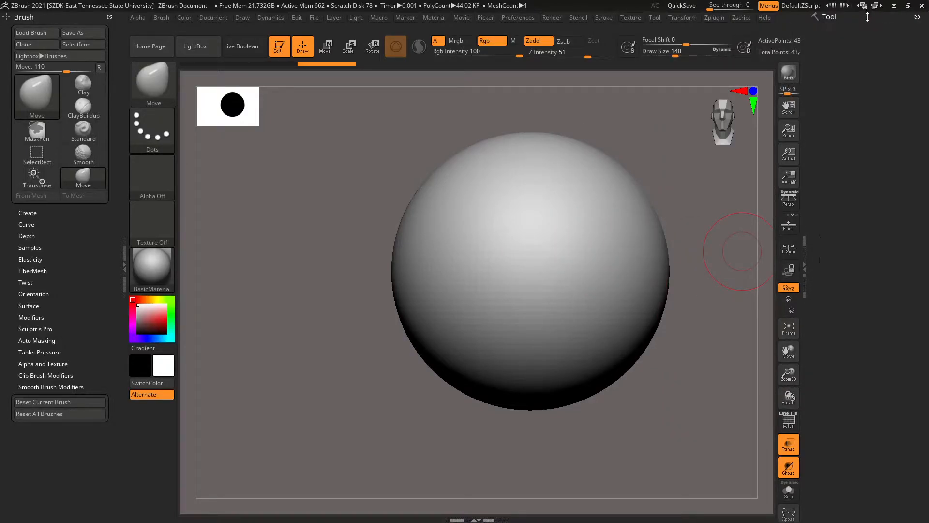
click(680, 18)
drag(672, 31, 823, 51)
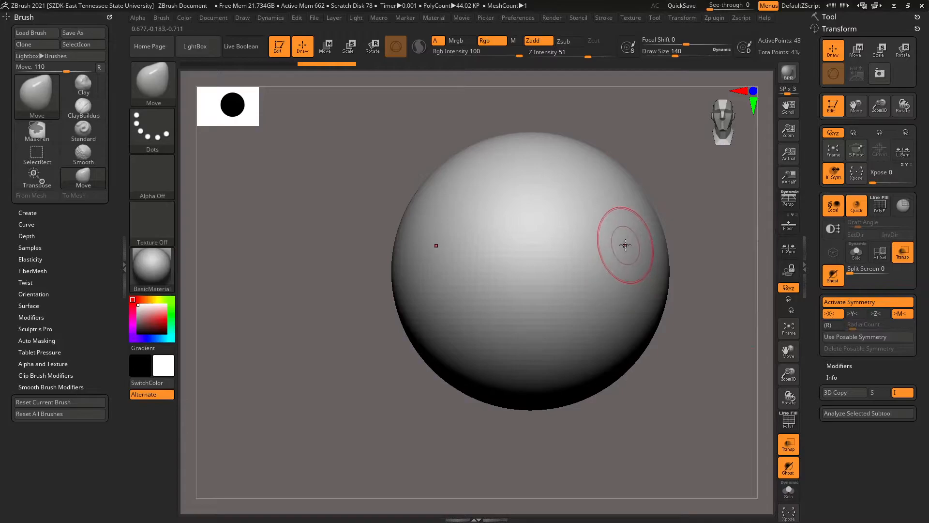
click(788, 222)
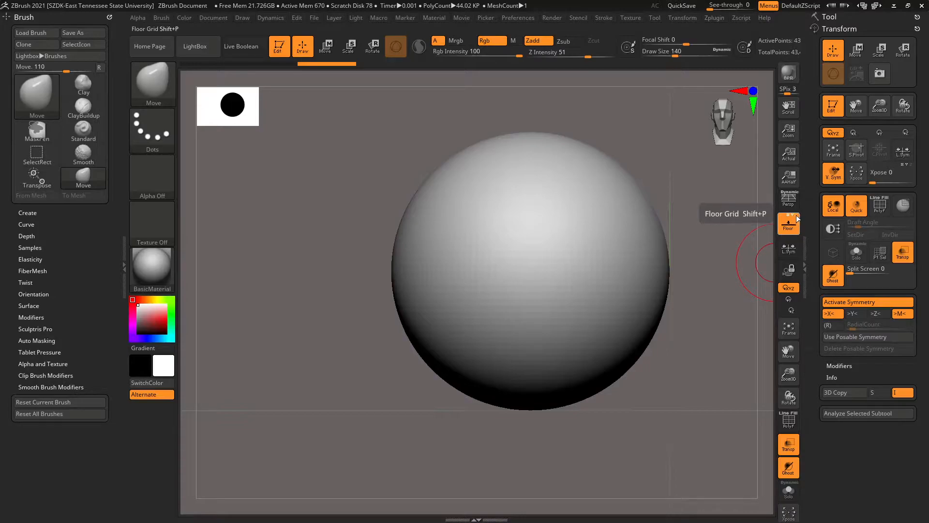
click(796, 215)
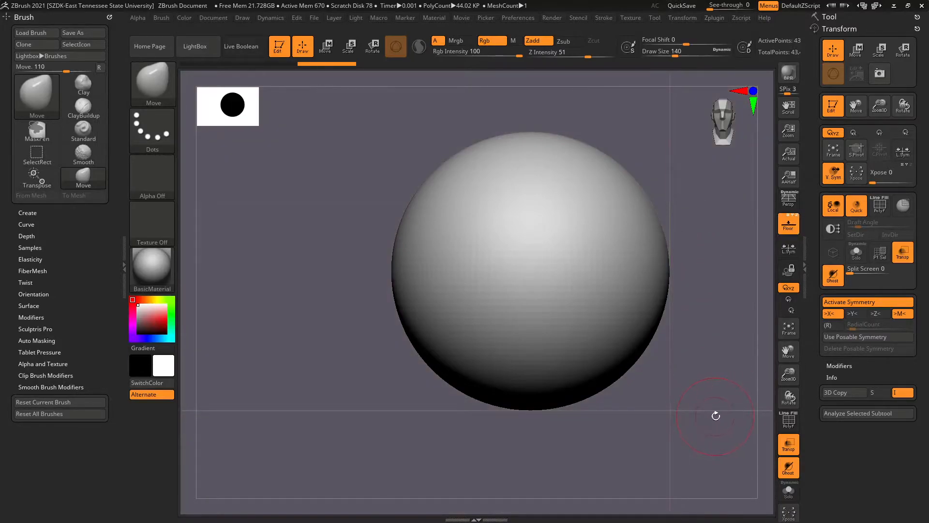
click(855, 314)
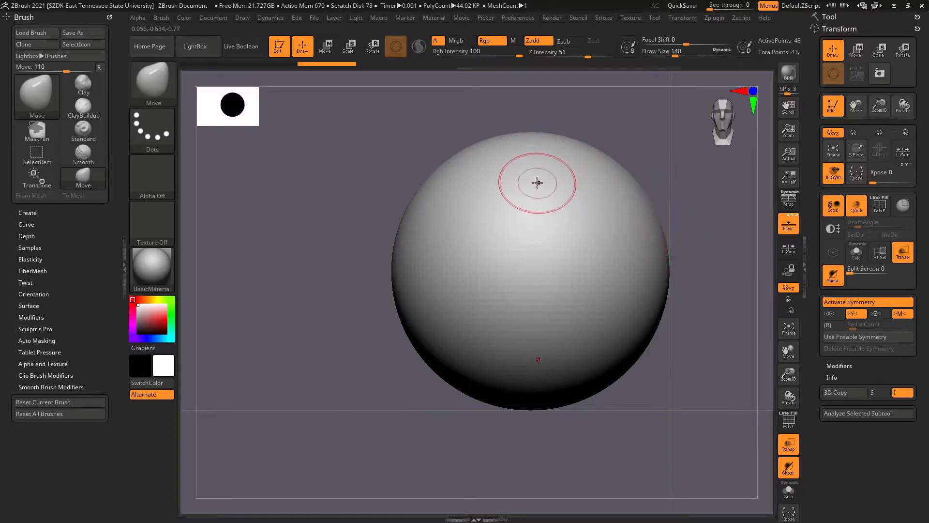
click(855, 314)
click(876, 313)
mouse_move(691, 232)
mouse_down()
mouse_move(663, 234)
mouse_move(668, 262)
mouse_up()
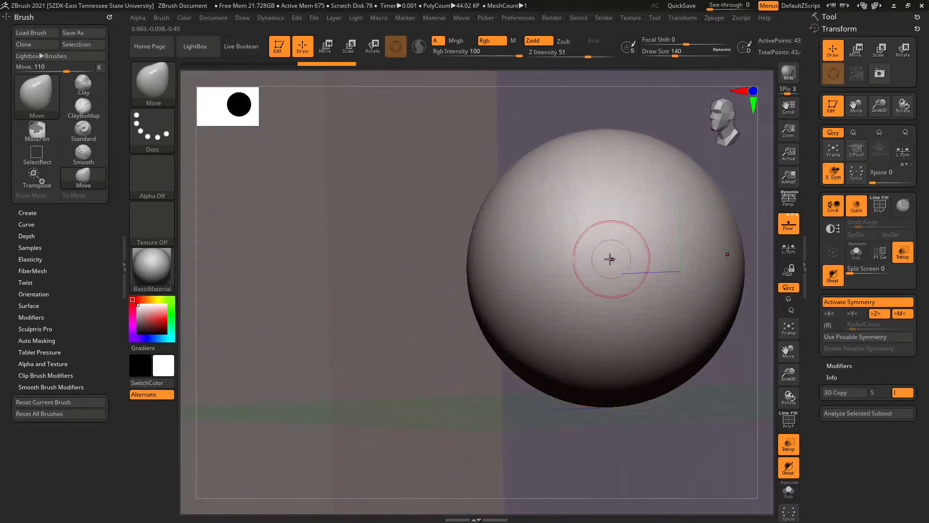
click(751, 88)
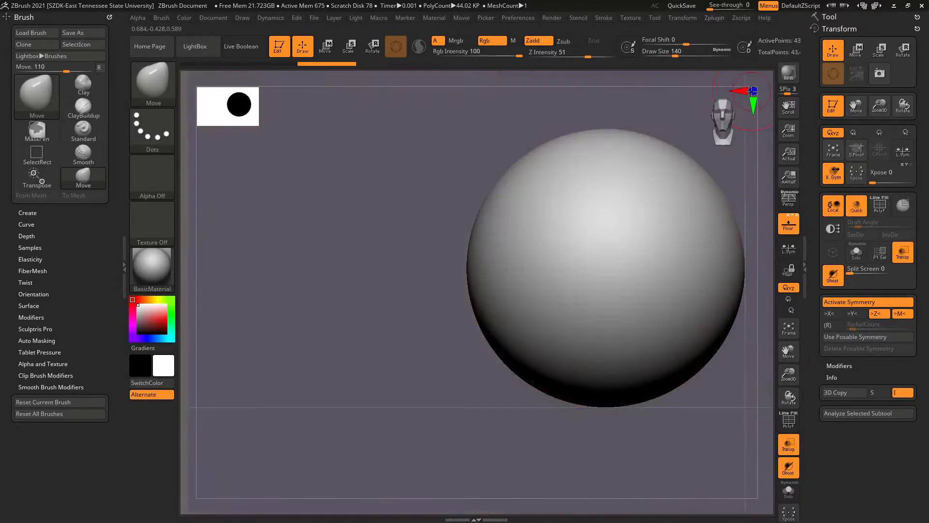
click(829, 313)
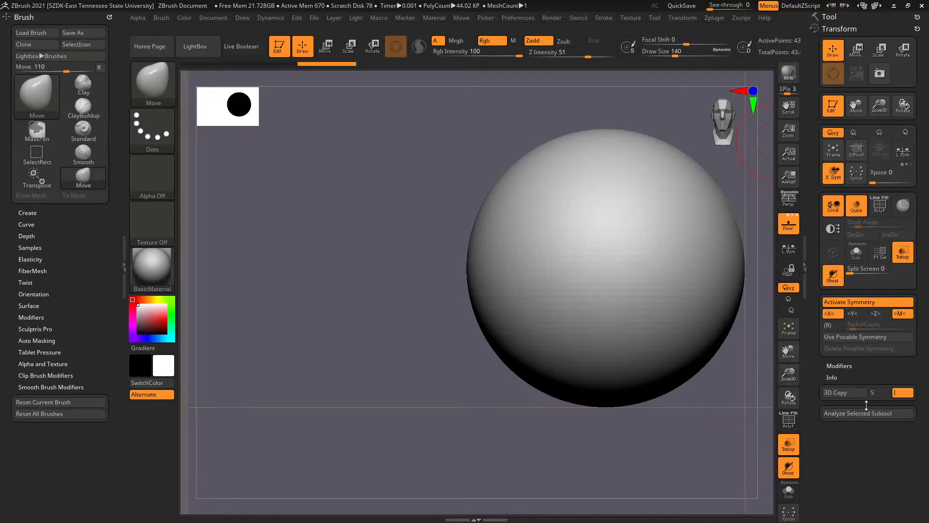
click(899, 317)
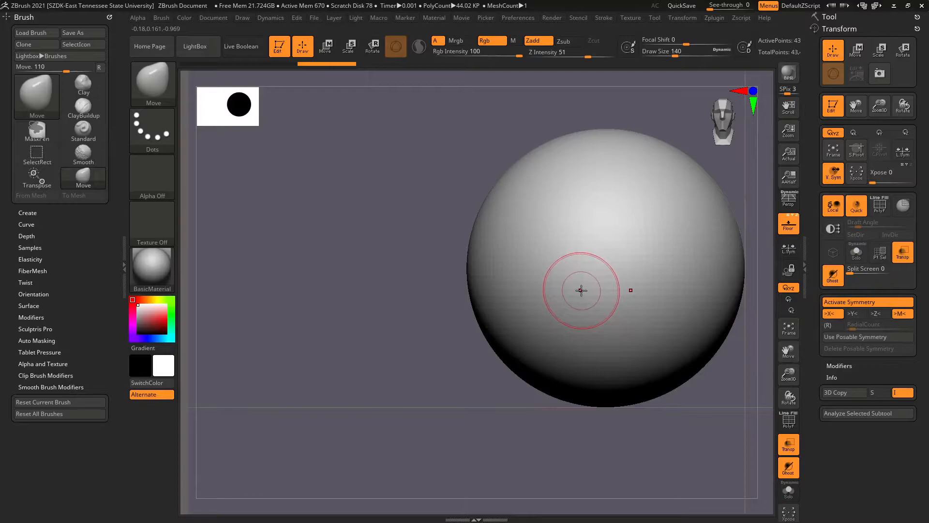
click(792, 233)
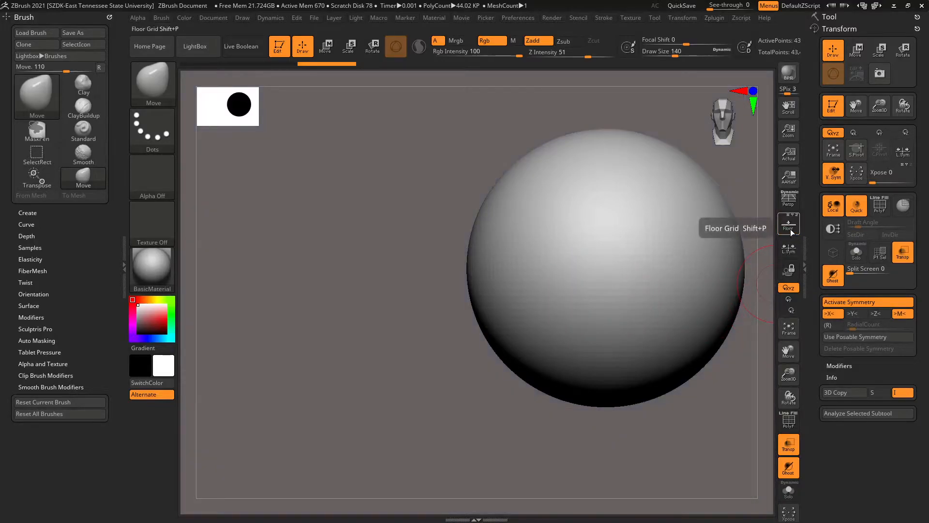
click(874, 29)
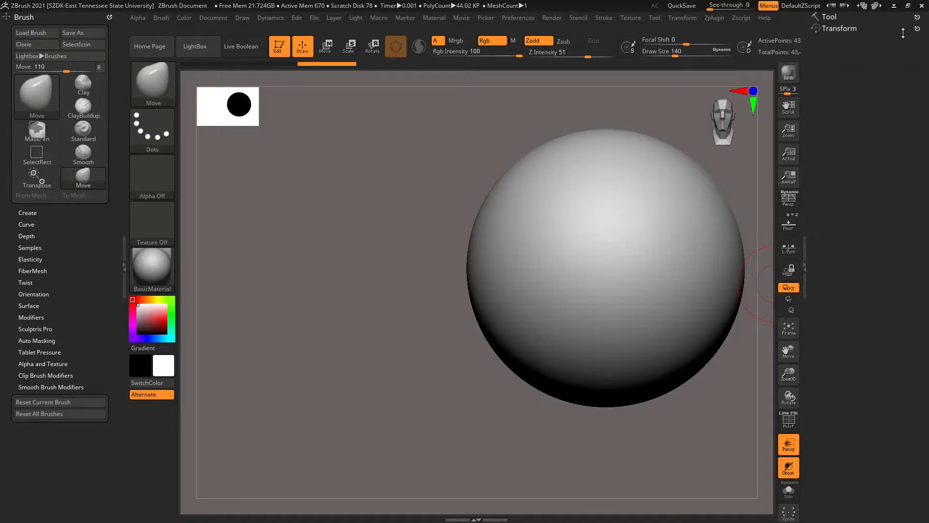
drag(917, 27, 442, 158)
click(853, 17)
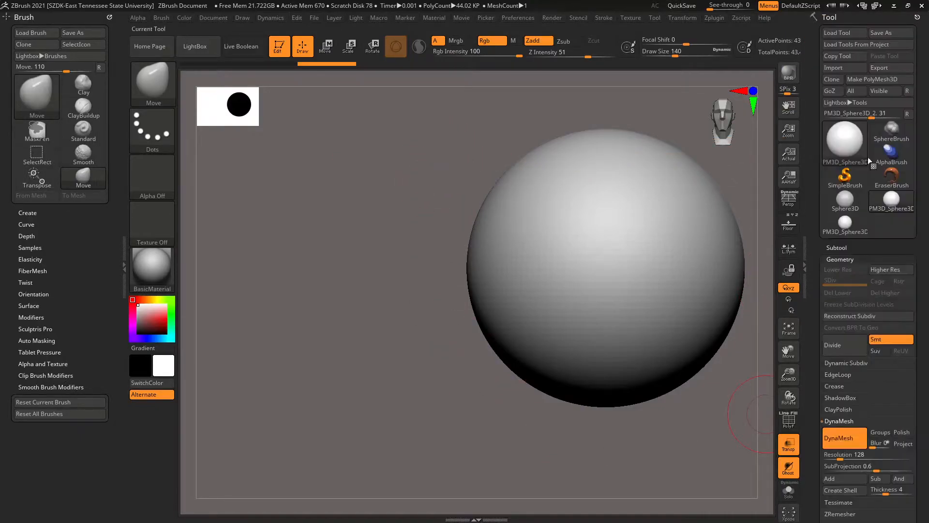
alt+drag(684, 406, 567, 417)
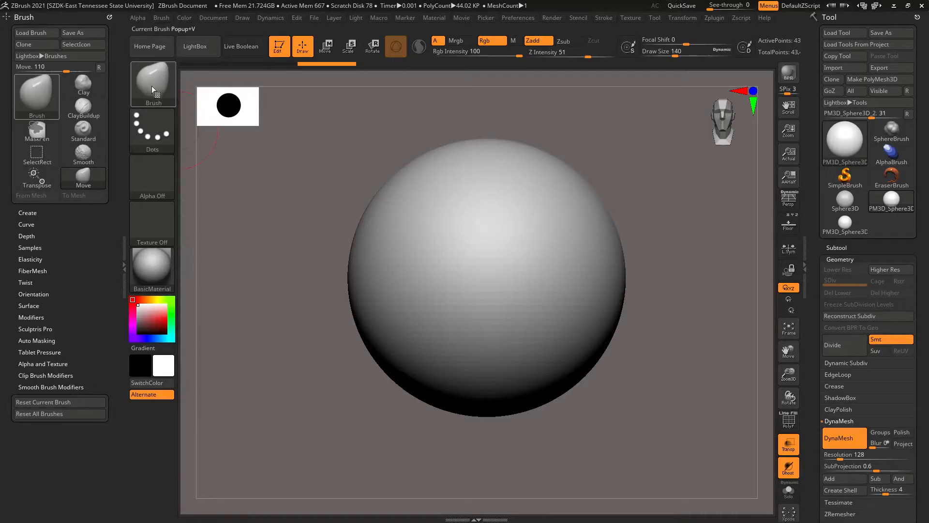
key(shift)
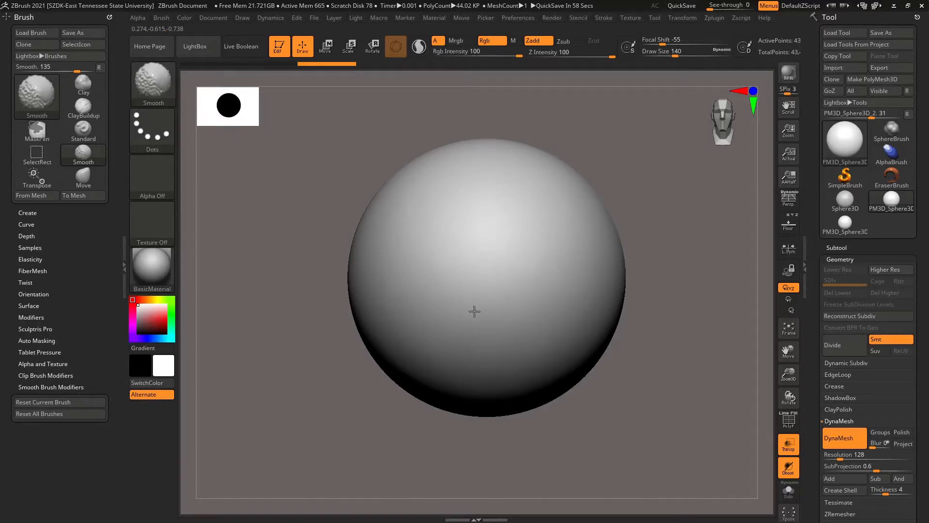
shift+drag(467, 310, 484, 303)
drag(700, 250, 595, 255)
shift+drag(641, 193, 682, 298)
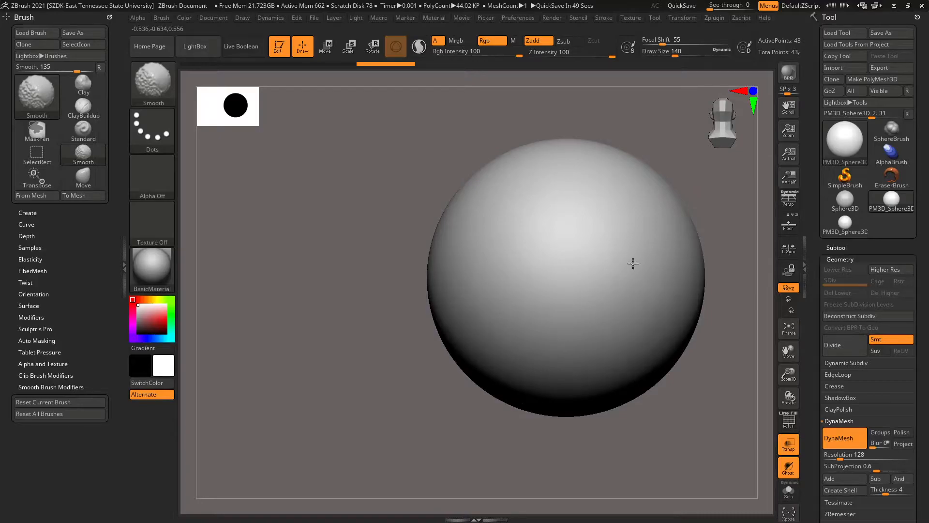
mouse_move(700, 389)
mouse_down()
mouse_move(676, 387)
mouse_move(649, 405)
mouse_up()
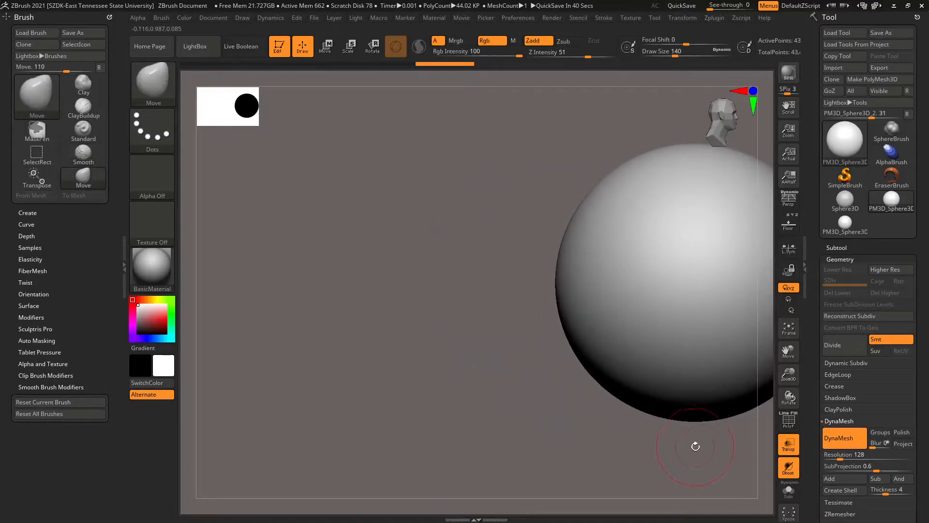
alt+drag(716, 453, 465, 435)
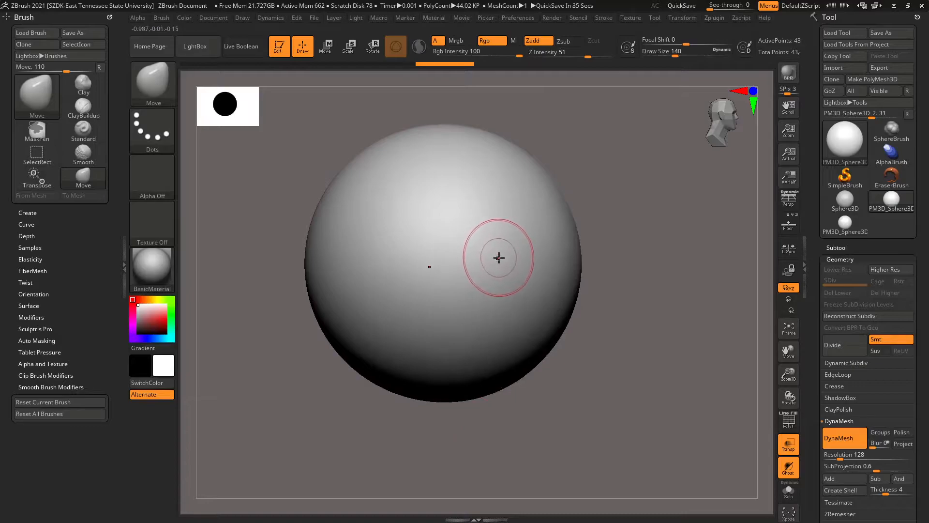
key(shift)
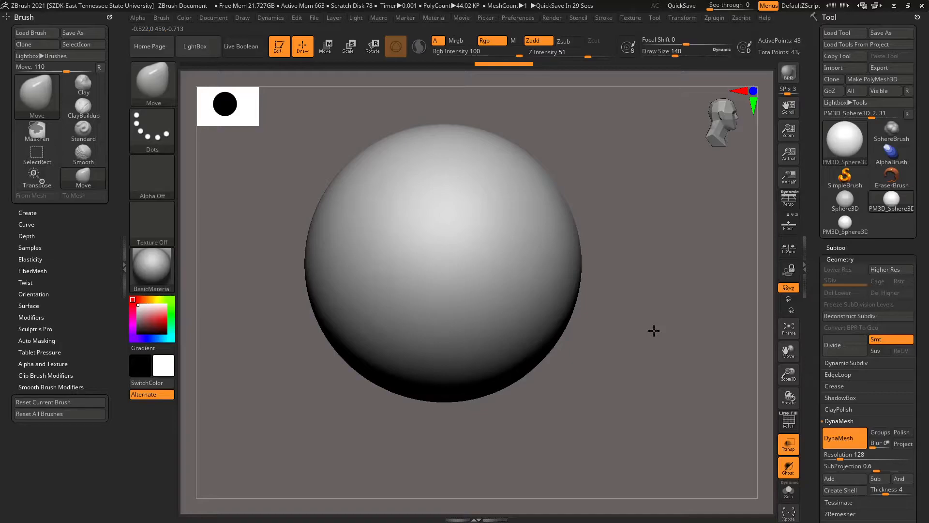
mouse_move(654, 331)
alt+mouse_down()
mouse_move(668, 293)
mouse_move(640, 340)
mouse_move(685, 316)
mouse_move(641, 334)
mouse_move(639, 325)
mouse_move(651, 342)
alt+mouse_up()
alt+drag(712, 422, 559, 387)
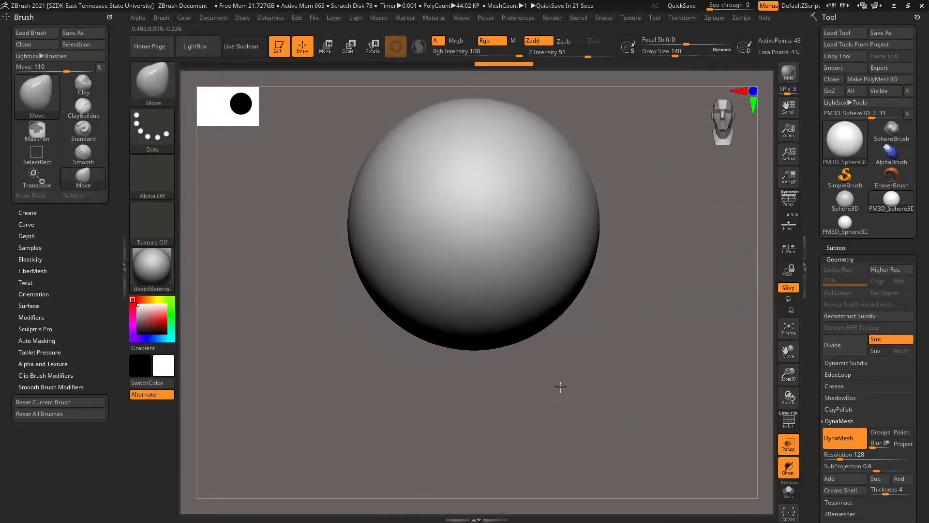
alt+drag(655, 325, 652, 359)
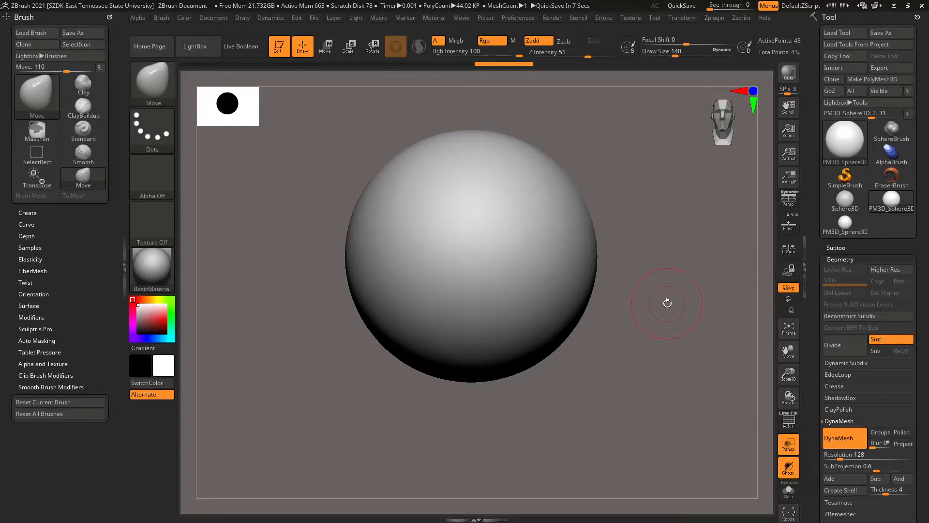
mouse_move(622, 270)
mouse_down()
mouse_move(591, 266)
mouse_move(637, 265)
mouse_up()
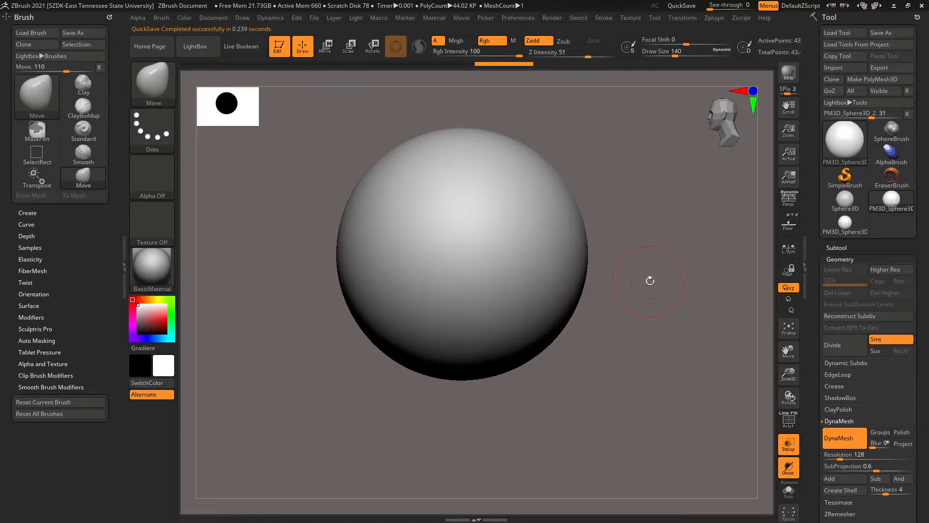
drag(649, 272, 647, 289)
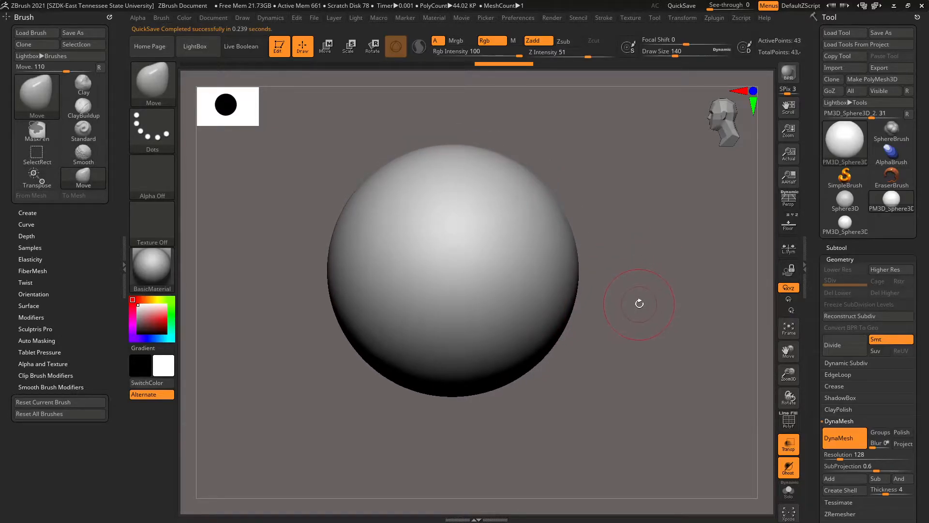
drag(641, 288, 648, 292)
key(shift)
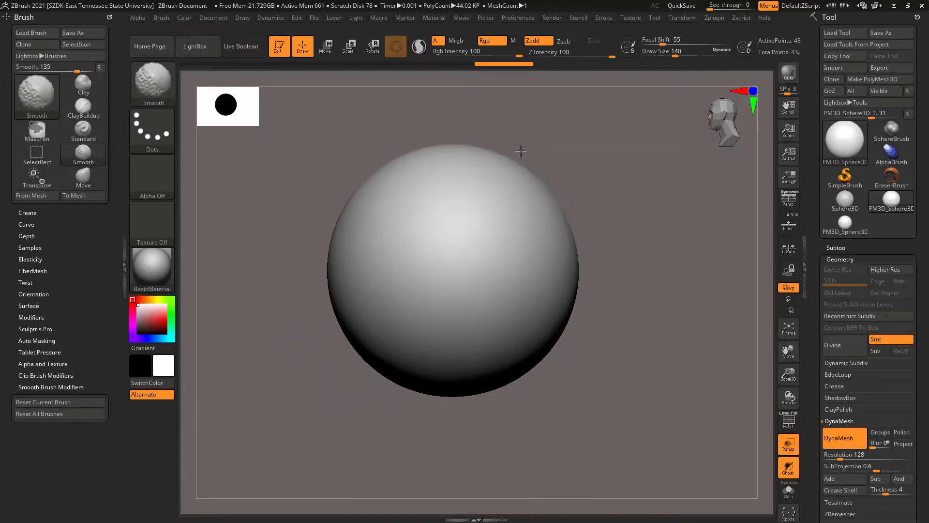
mouse_move(712, 307)
mouse_down()
mouse_move(645, 334)
mouse_move(666, 323)
mouse_up()
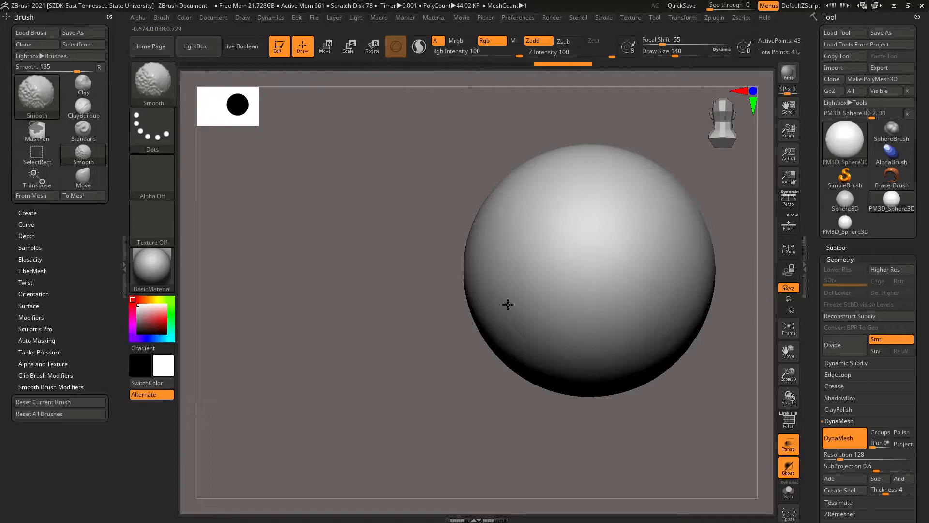
drag(417, 353, 511, 390)
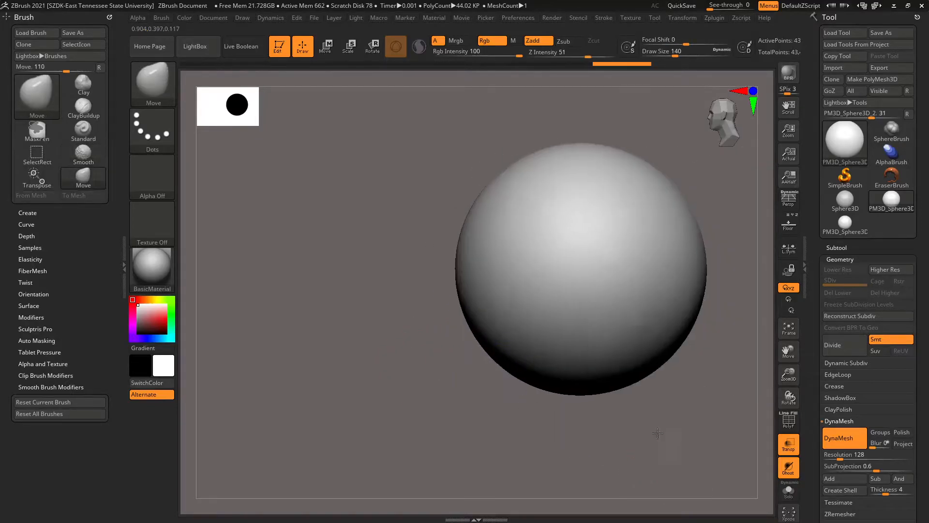
alt+drag(667, 434, 589, 411)
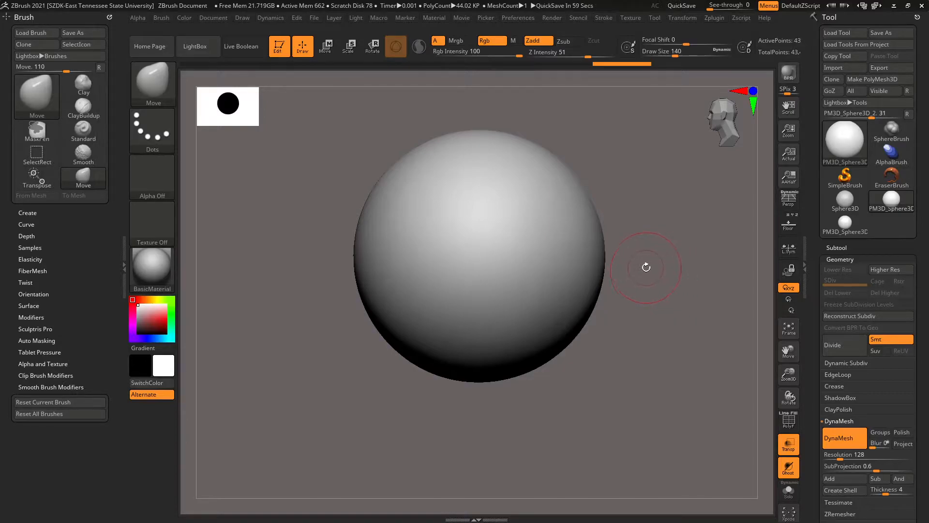
alt+drag(683, 257, 649, 274)
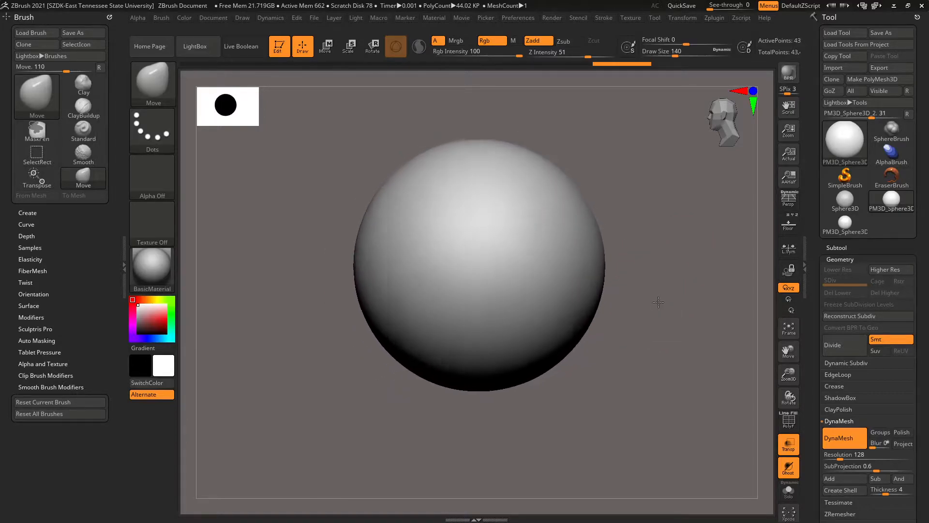
alt+drag(654, 328, 685, 317)
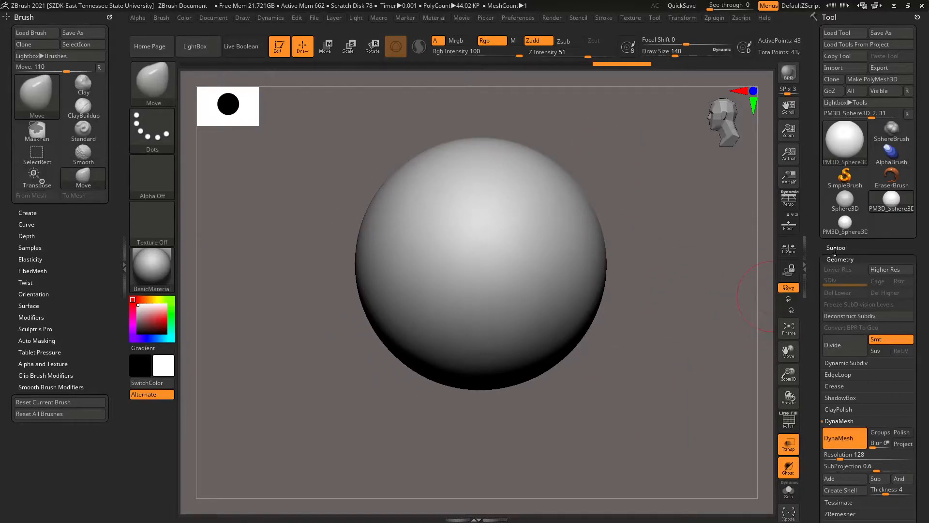
scroll(838, 247, down, 5)
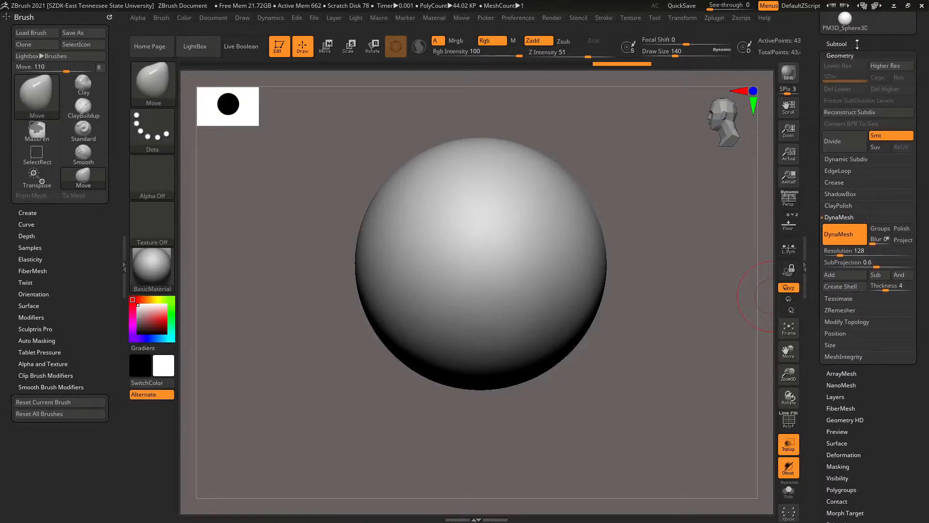
Duplicate PM3D_Sphere3D_2 from the Subtool list, creating PM3D_Sphere3D_3.
click(858, 44)
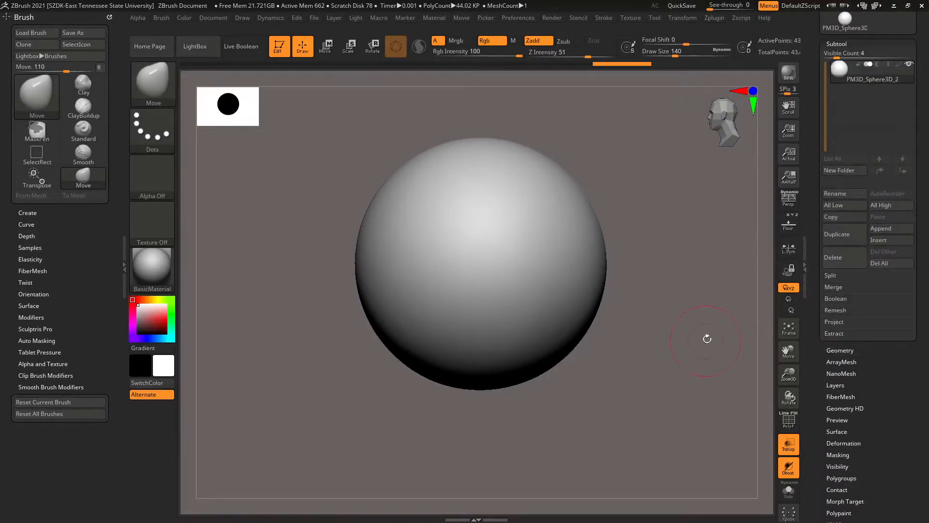
alt+drag(674, 295, 655, 281)
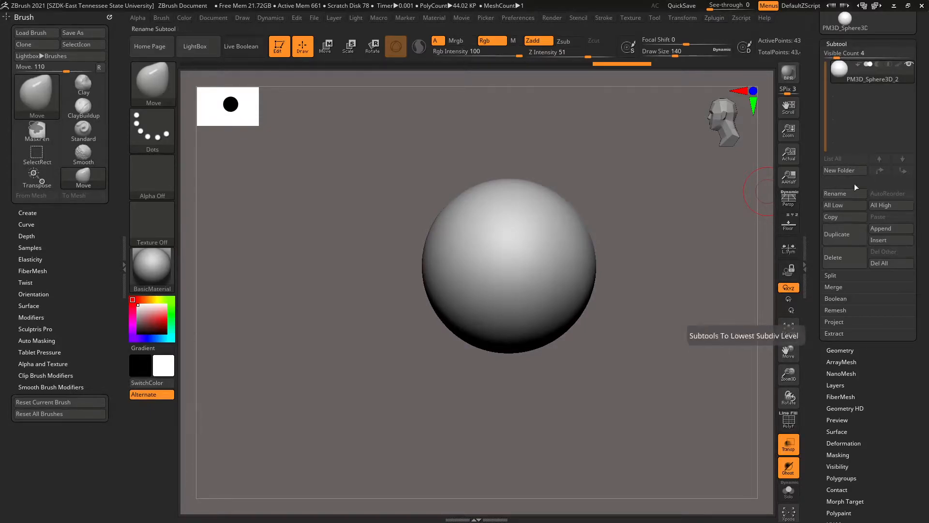
mouse_move(880, 77)
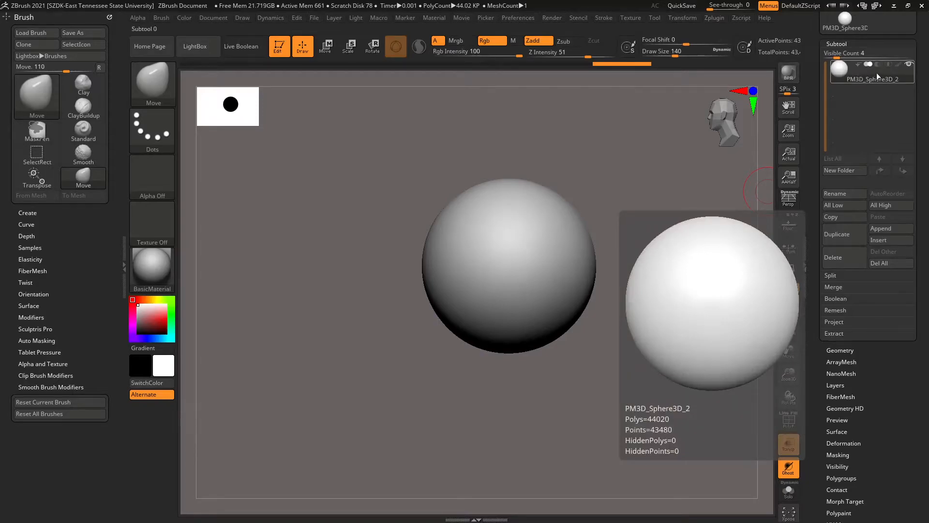
click(847, 235)
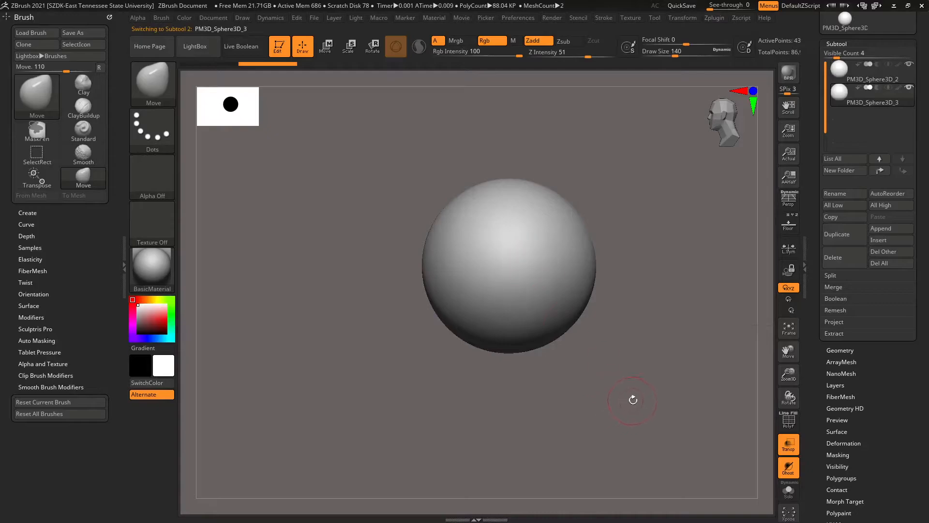
Slide the duplicate sphere left along X and turn off Transp.
click(330, 54)
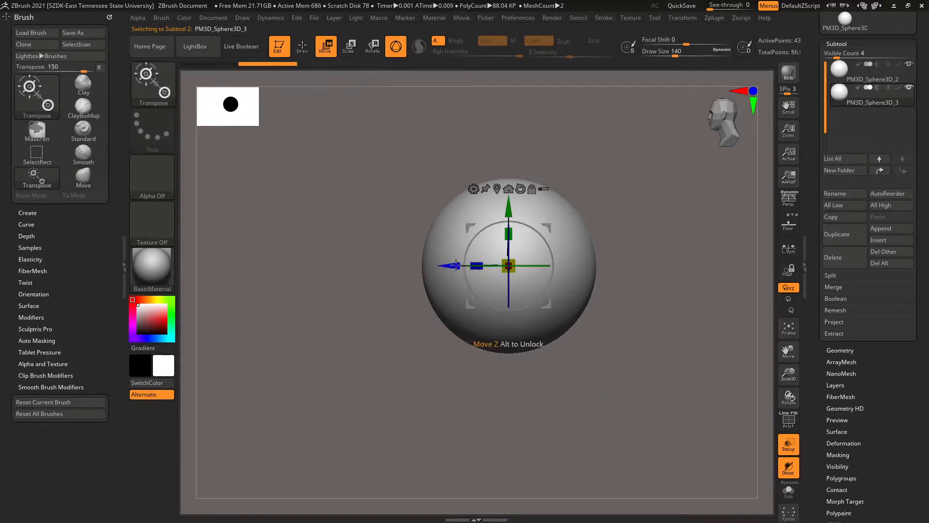
drag(452, 266, 272, 272)
key(q)
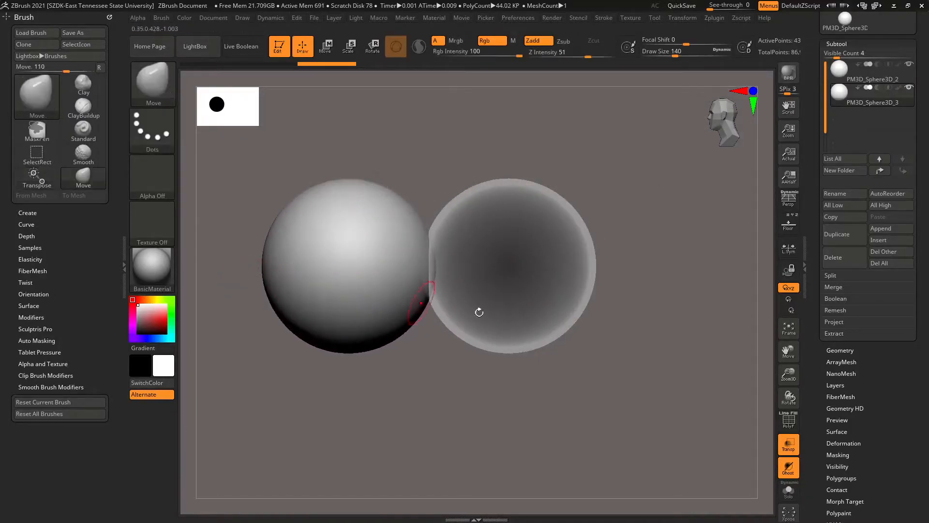
click(788, 444)
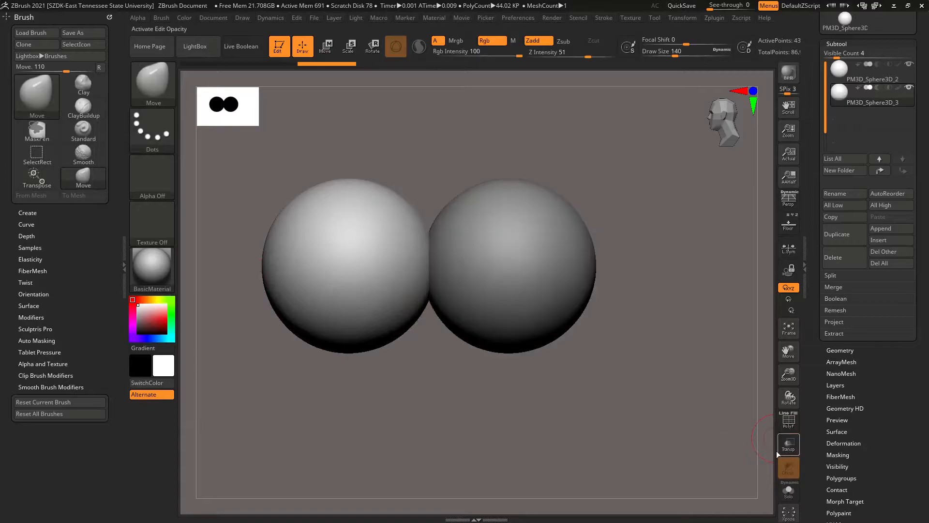
Nudge the left sphere further left and scale it down to about 0.79.
alt+drag(576, 388, 670, 389)
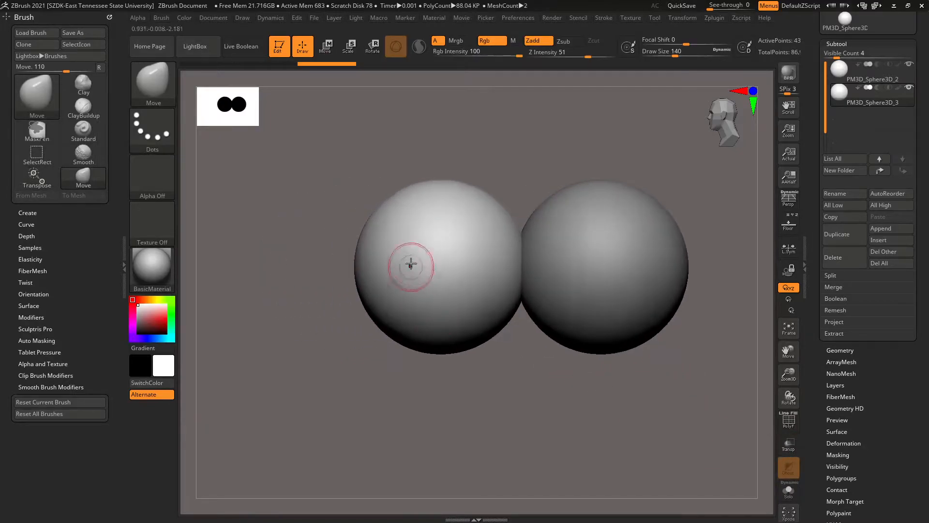
key(w)
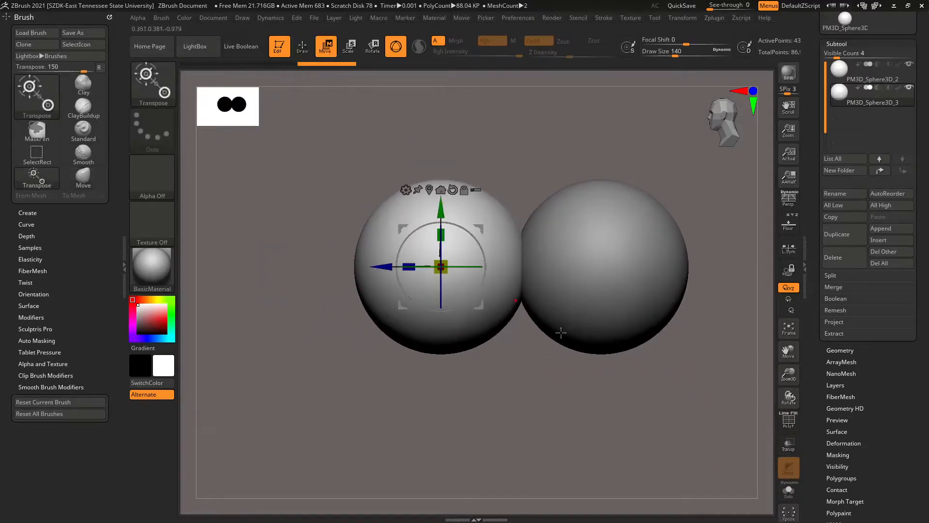
drag(389, 274, 381, 274)
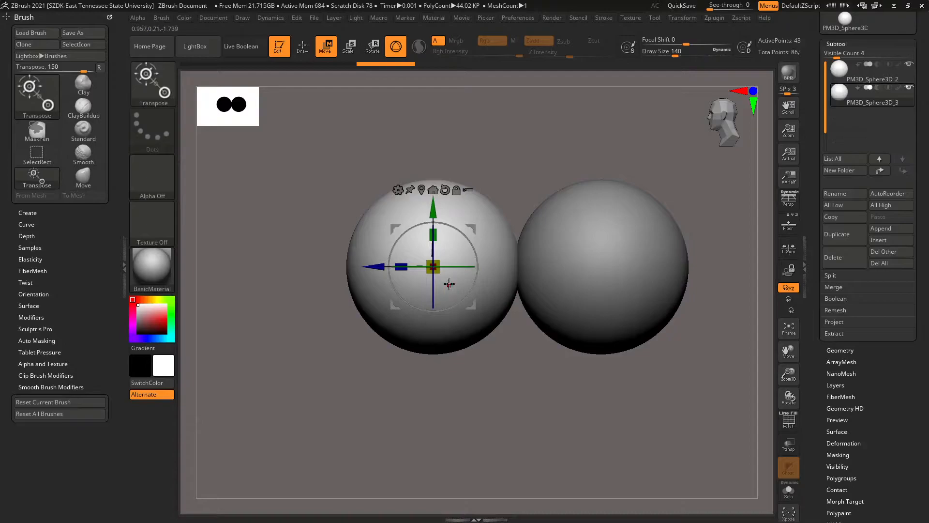
drag(433, 266, 415, 267)
Glance at the lion anatomy reference image, then switch to the drawing tutorial window.
key(alt+Tab)
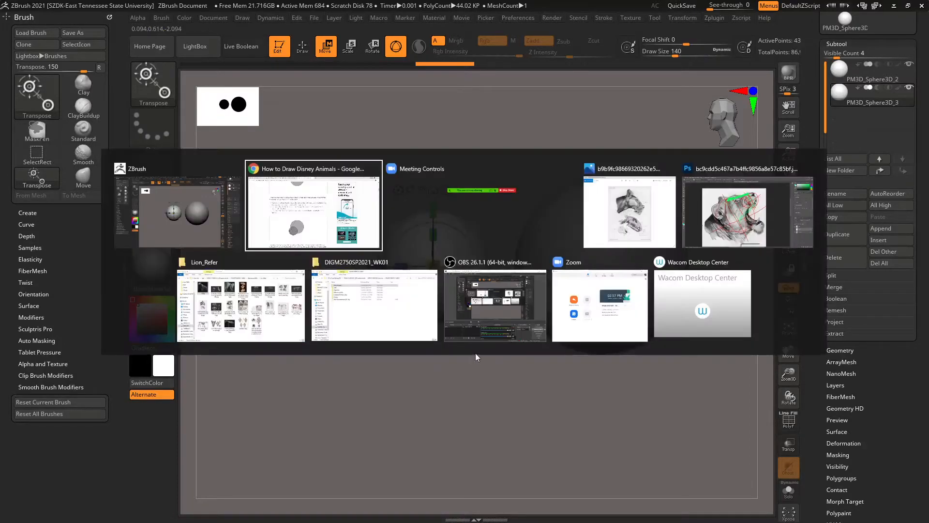
click(646, 229)
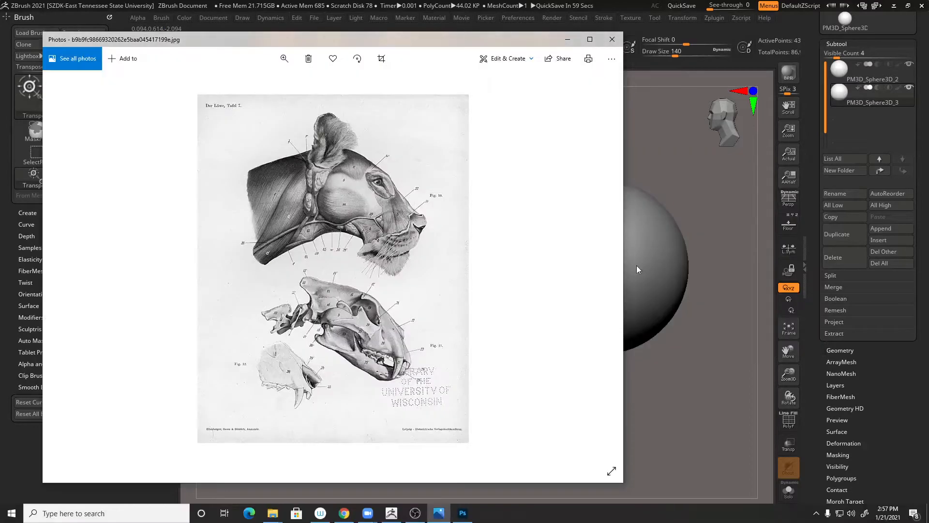
click(612, 39)
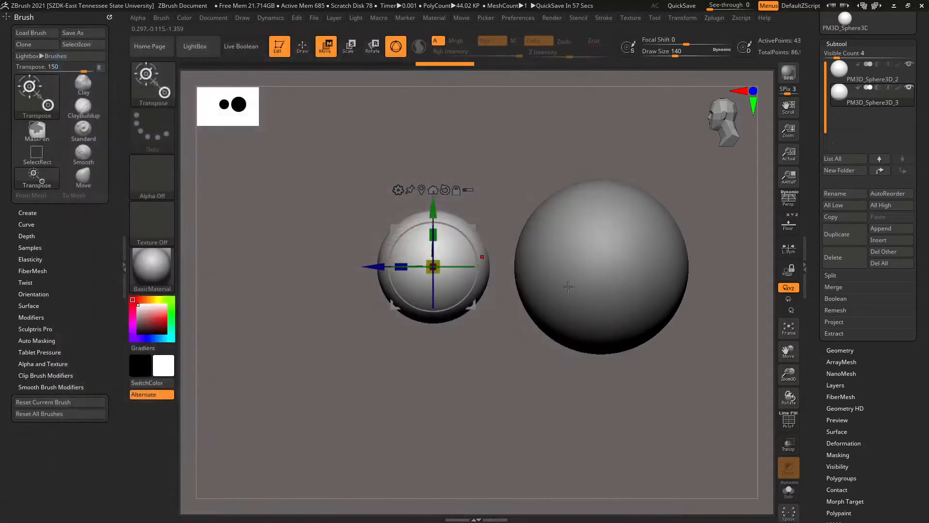
key(alt+Tab)
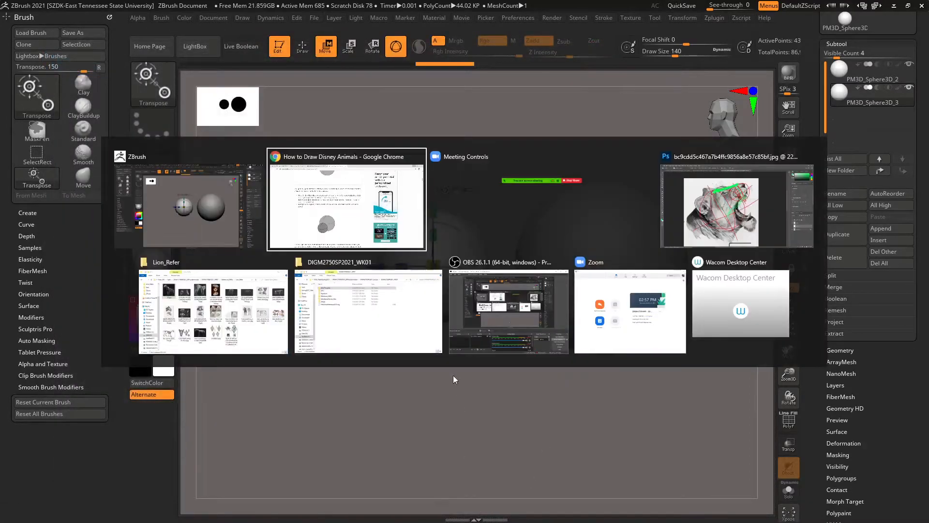
click(350, 231)
scroll(367, 354, down, 2)
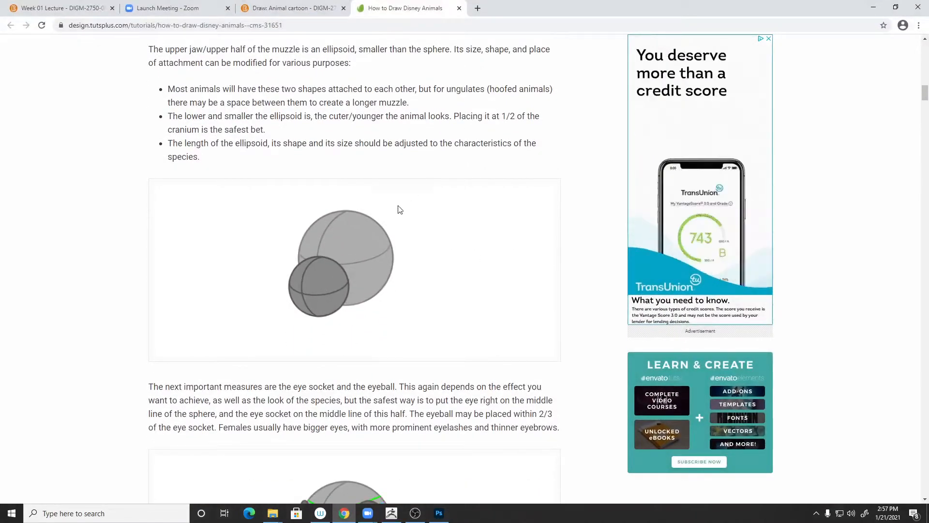
scroll(378, 299, down, 5)
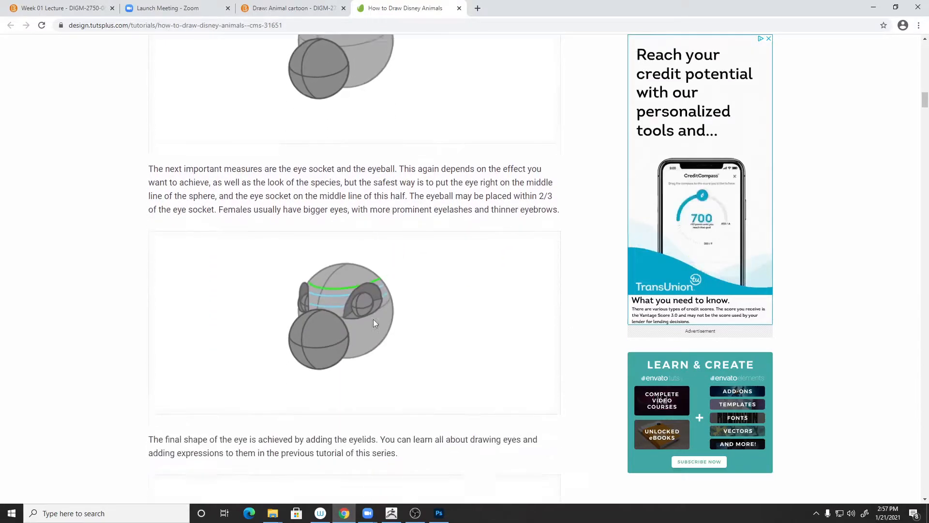
scroll(355, 344, down, 3)
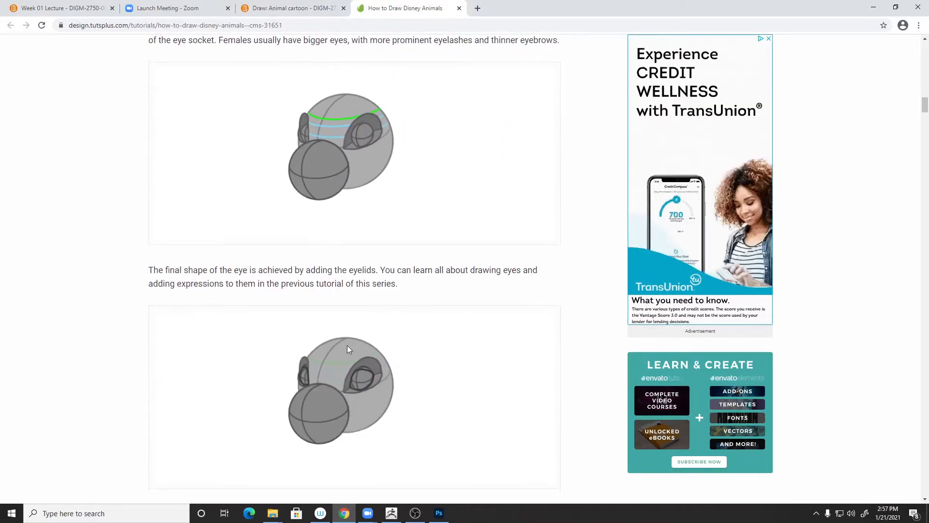
click(874, 7)
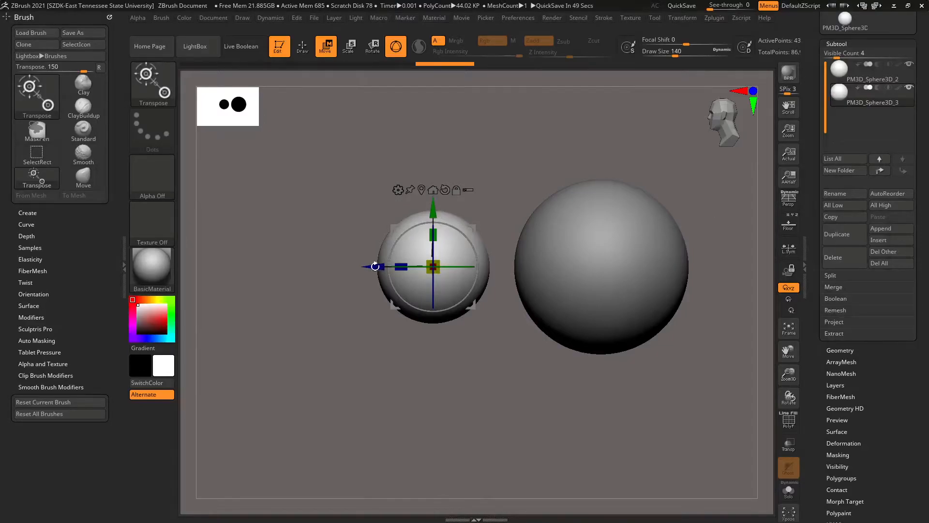
Push the small sphere forward along Z and lower it, orbiting to check the muzzle placement.
drag(376, 266, 396, 266)
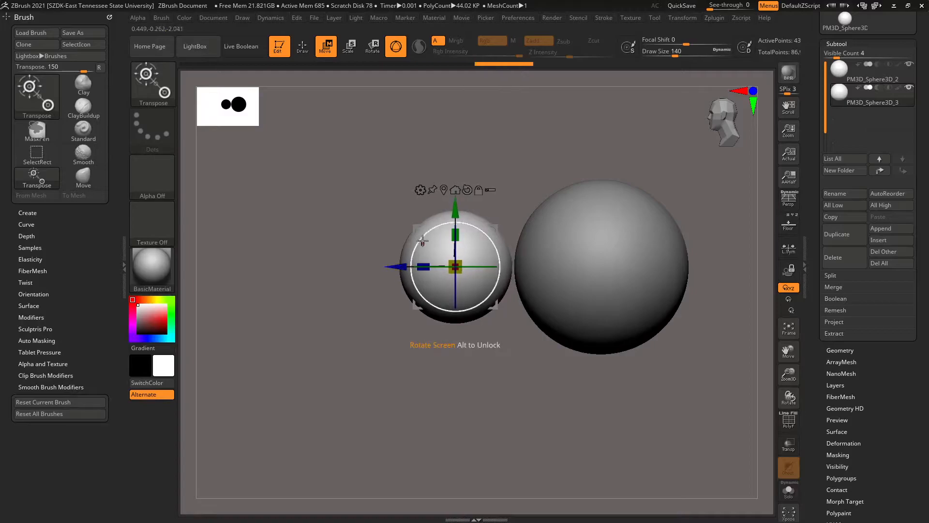
drag(459, 210, 462, 230)
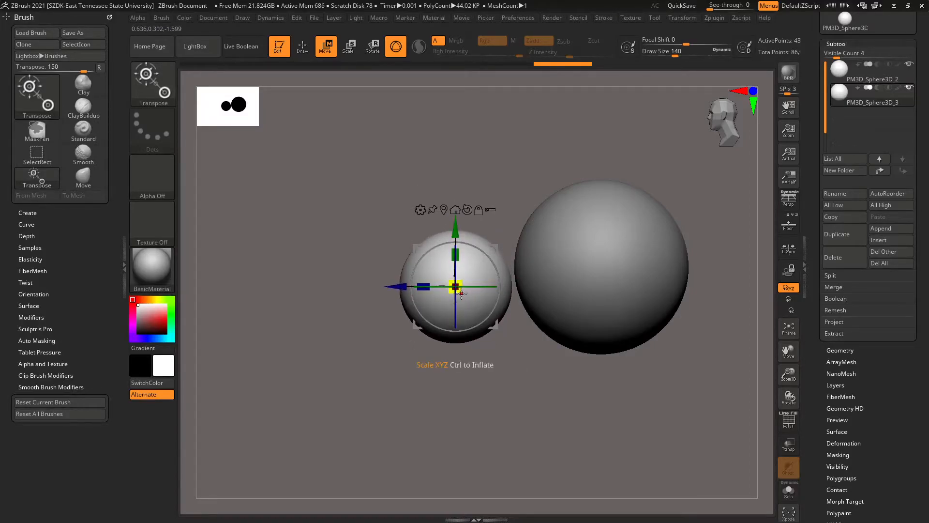
drag(489, 397, 557, 379)
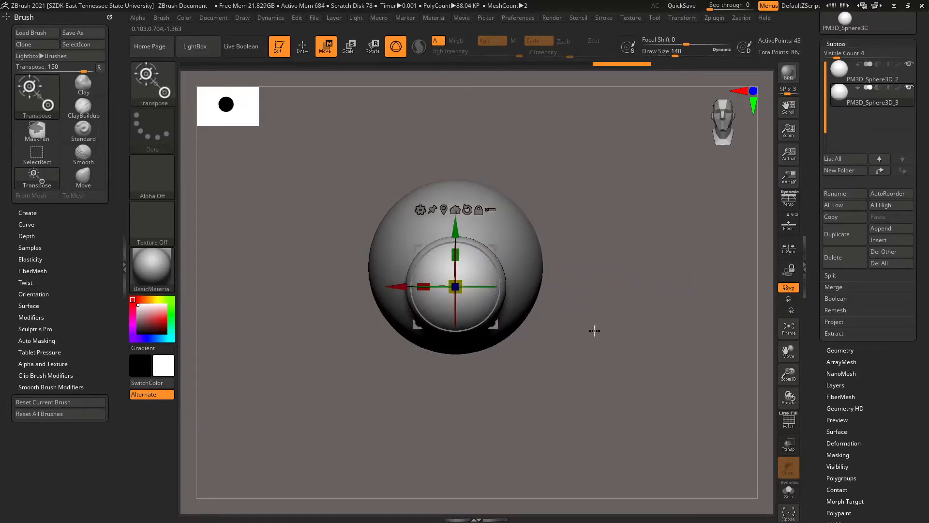
drag(604, 346, 552, 347)
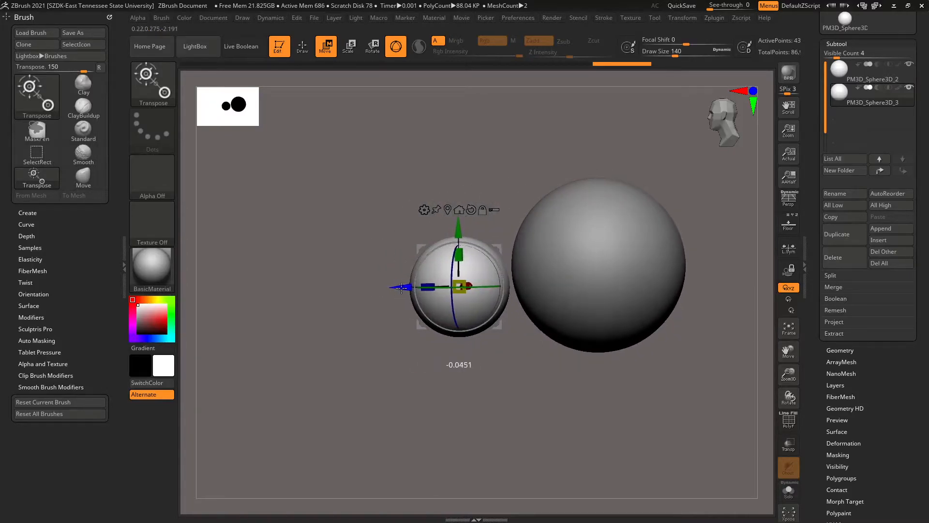
drag(640, 425, 679, 323)
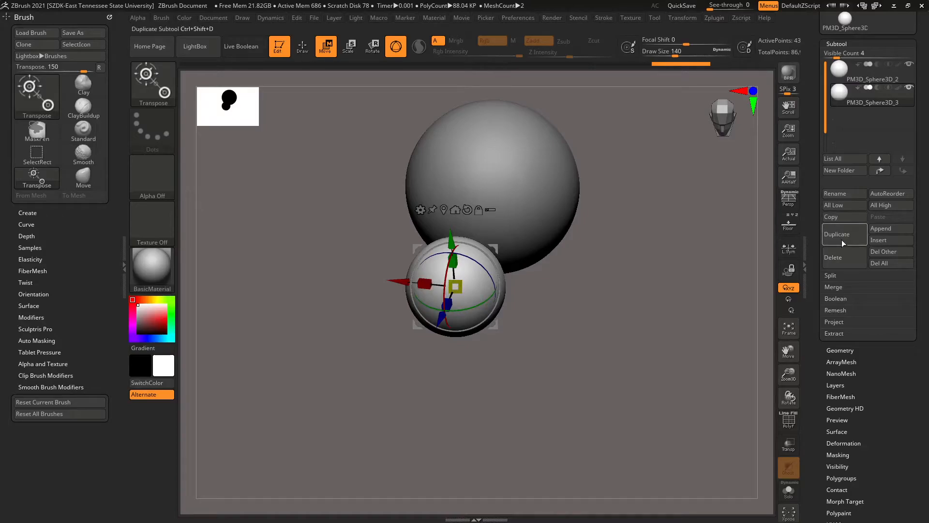
Duplicate the small sphere and move and shrink the copy into the cranium's upper left.
click(829, 235)
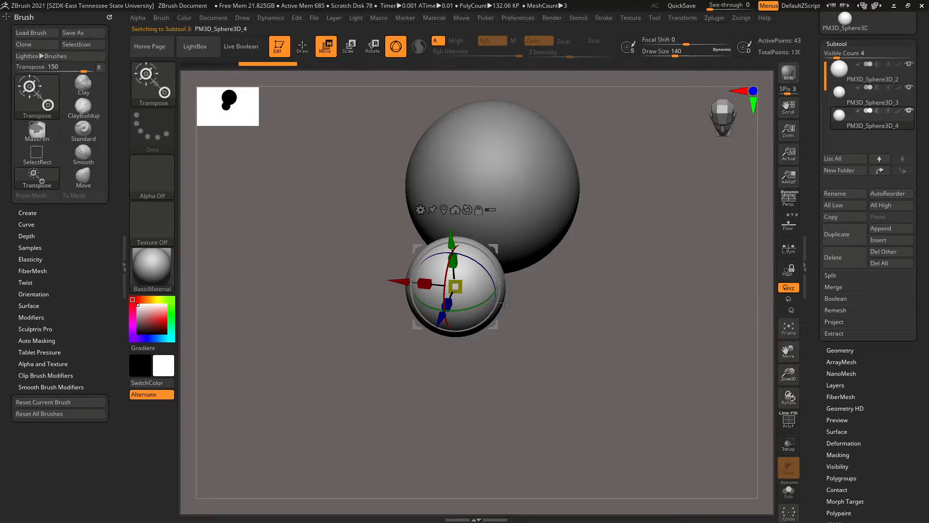
drag(440, 320, 479, 238)
drag(437, 202, 358, 195)
drag(553, 330, 538, 266)
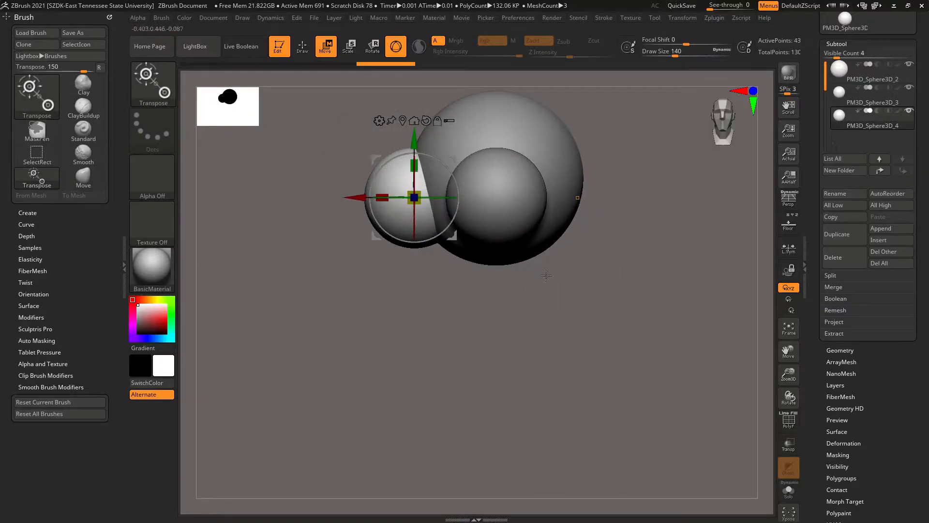
drag(415, 197, 396, 197)
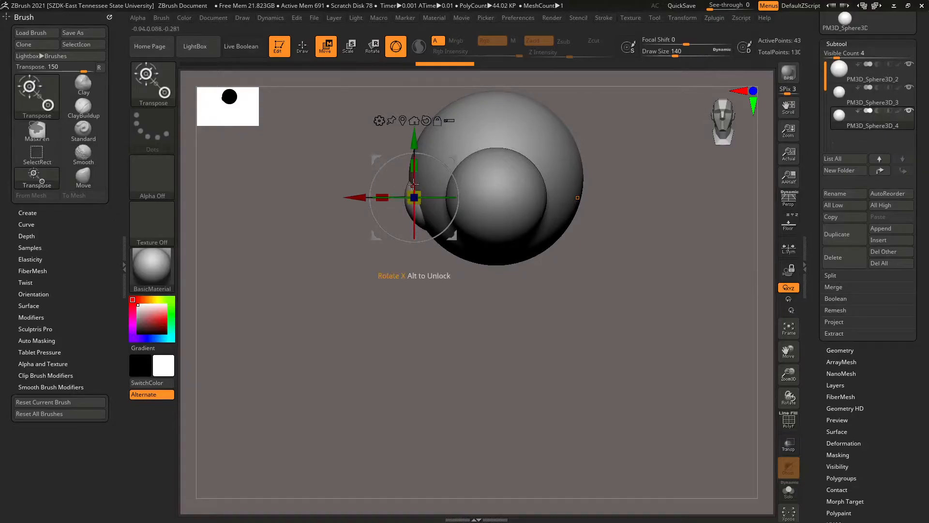
drag(418, 145, 420, 108)
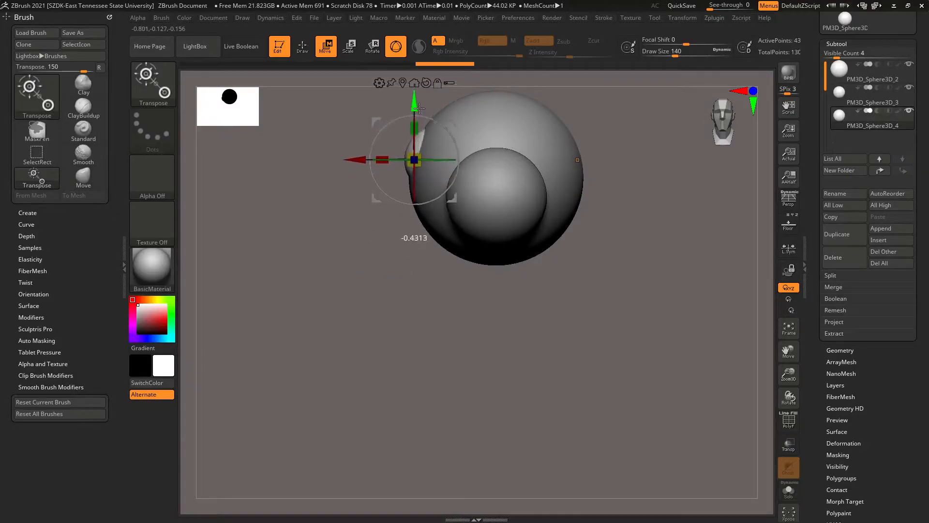
drag(356, 161, 368, 164)
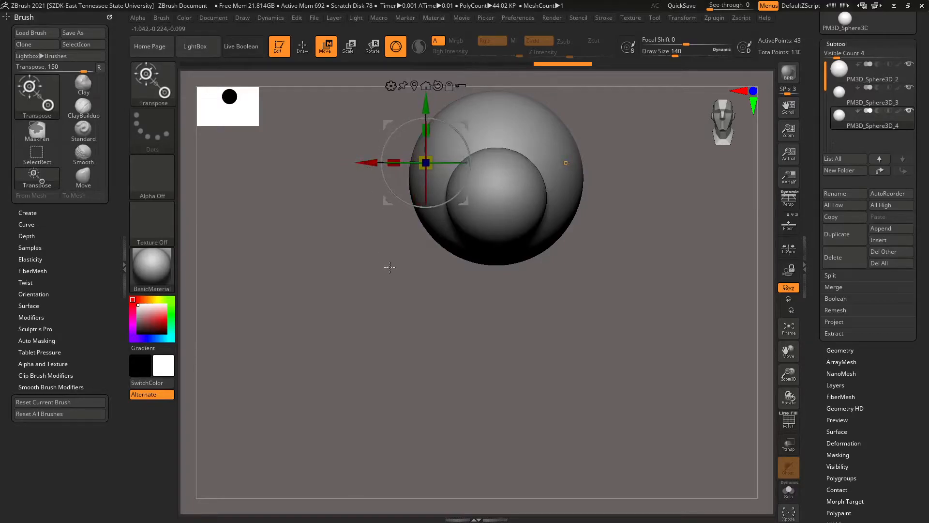
alt+drag(389, 267, 396, 329)
drag(576, 332, 461, 347)
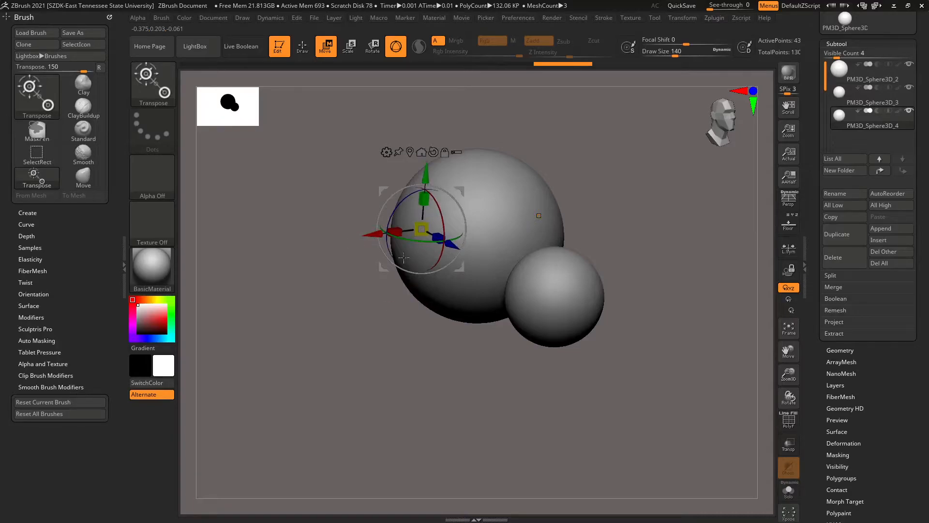
drag(450, 247, 463, 275)
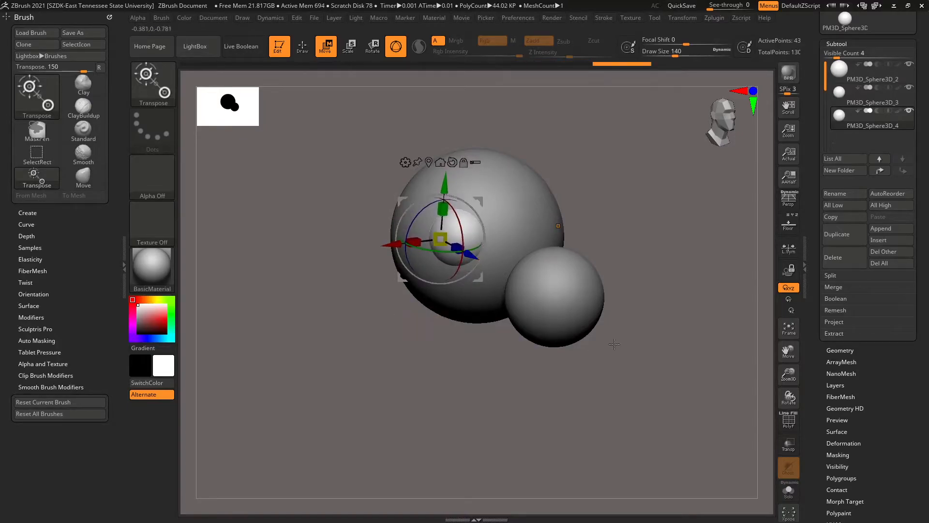
Check the new sphere's placement from front, top and side views, toggling the floor grid.
click(756, 91)
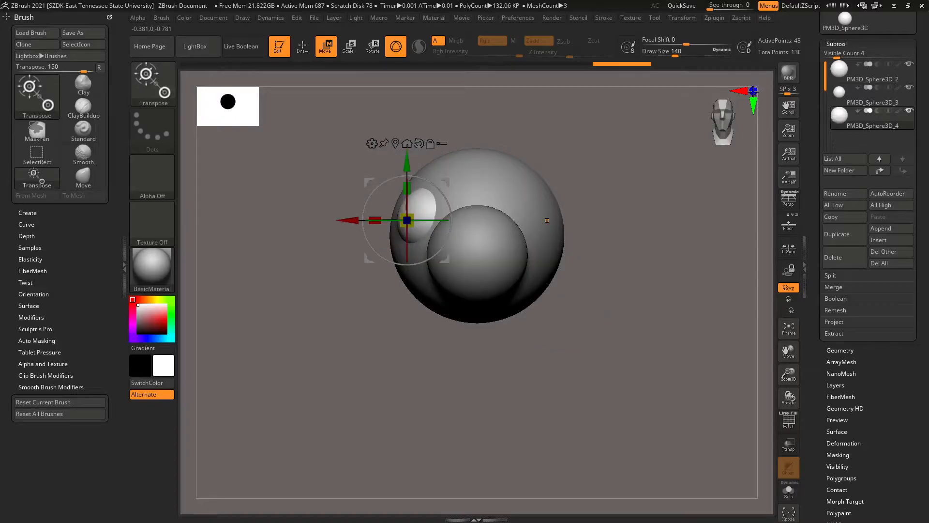
click(753, 104)
click(754, 91)
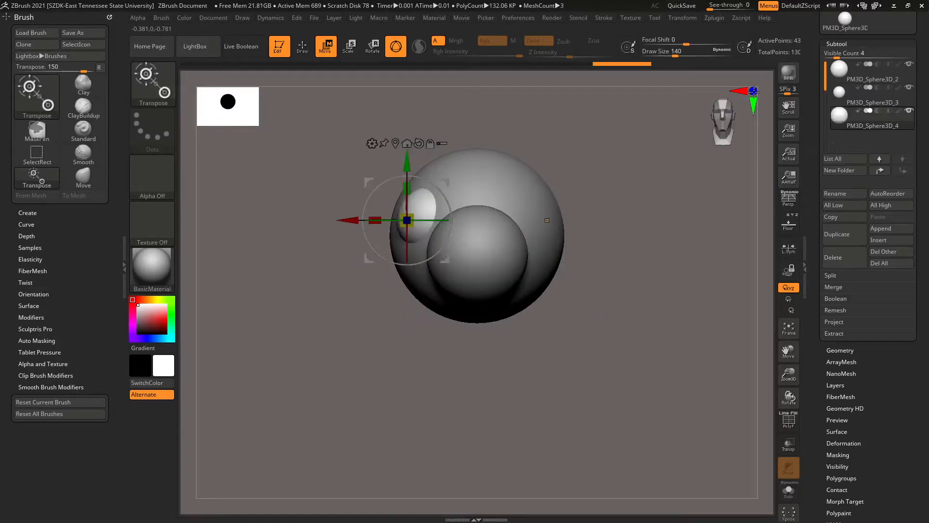
click(744, 92)
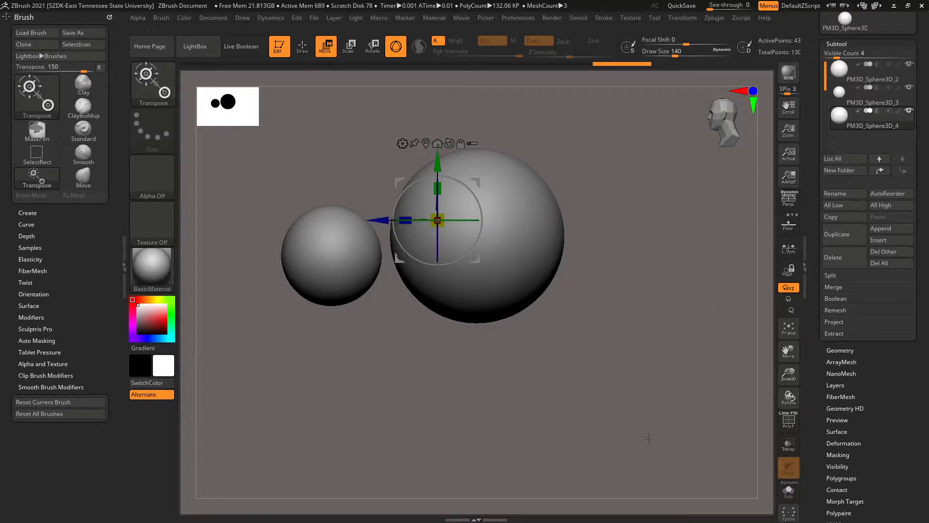
click(794, 227)
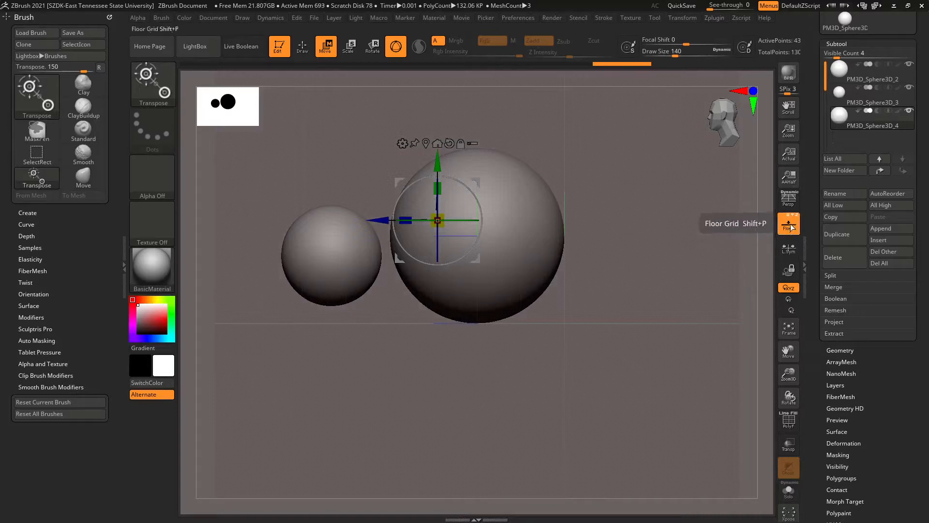
drag(653, 303, 650, 377)
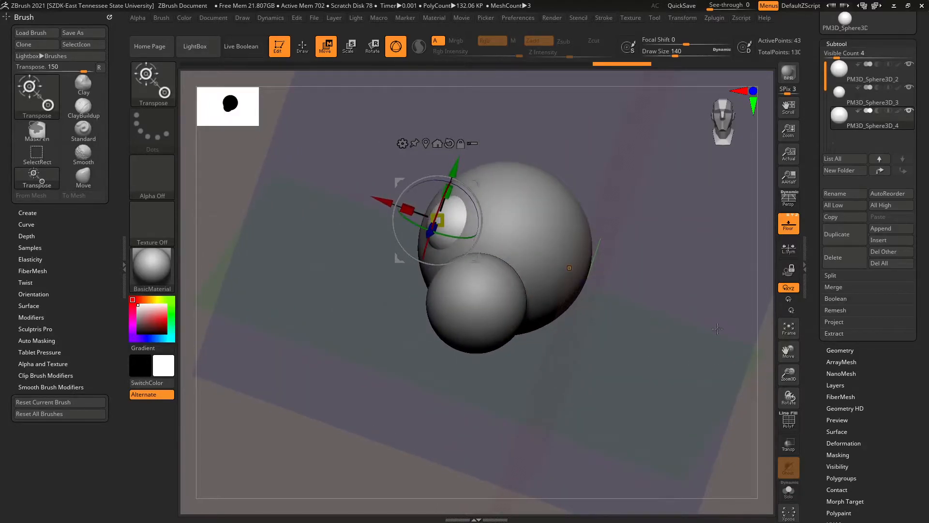
click(796, 215)
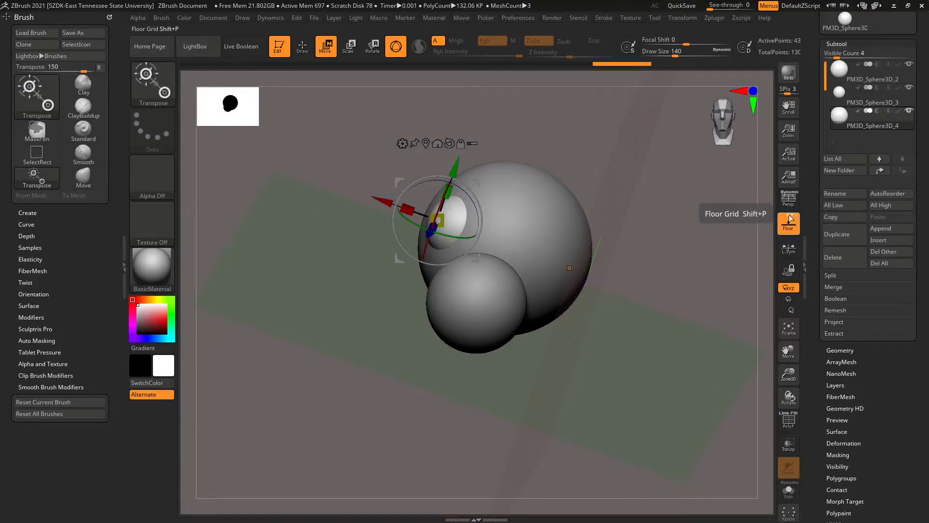
click(788, 224)
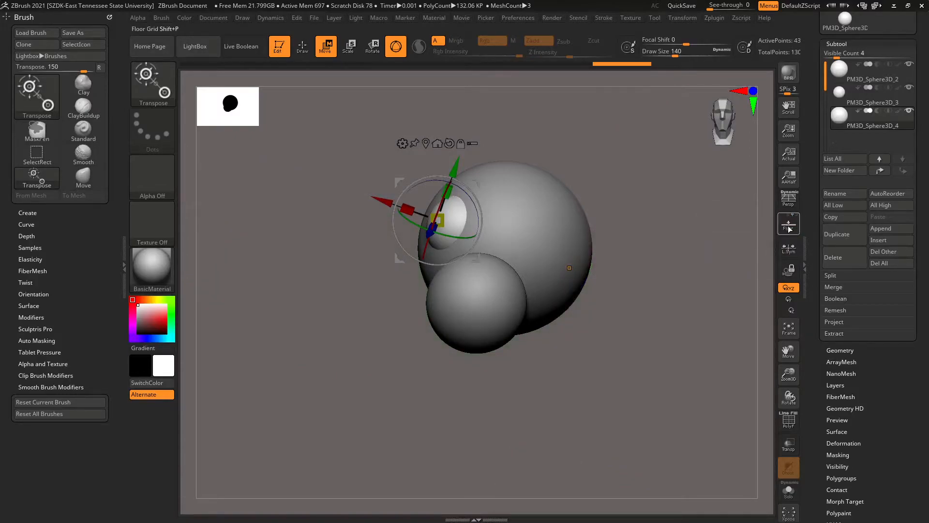
drag(764, 246, 667, 237)
click(788, 225)
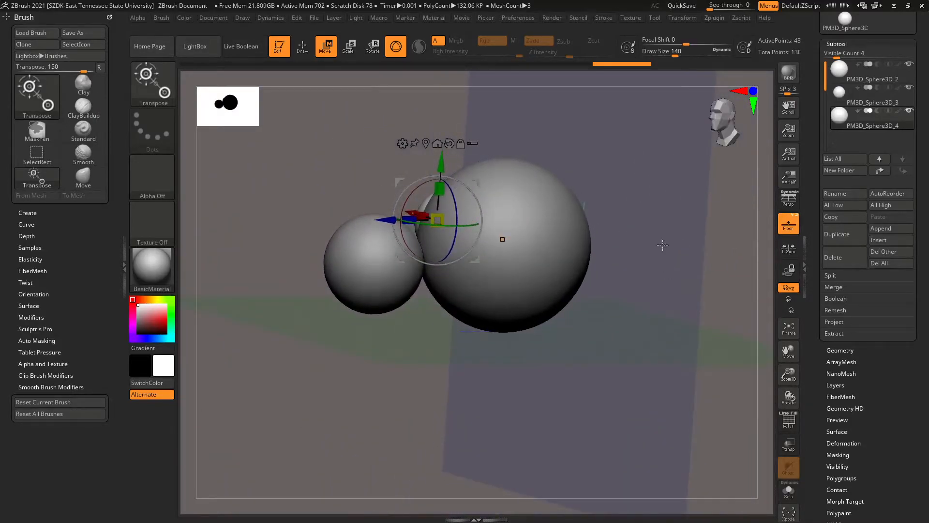
drag(375, 427, 395, 455)
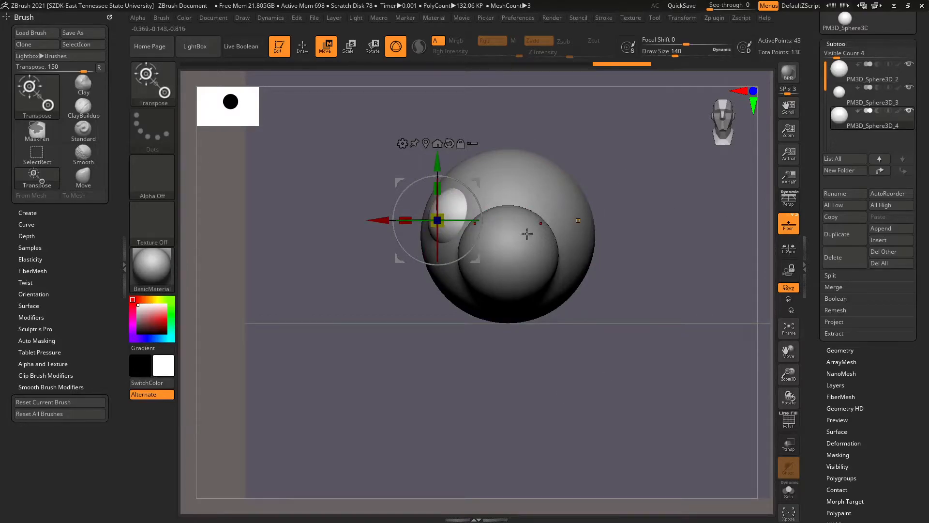
drag(640, 295, 599, 301)
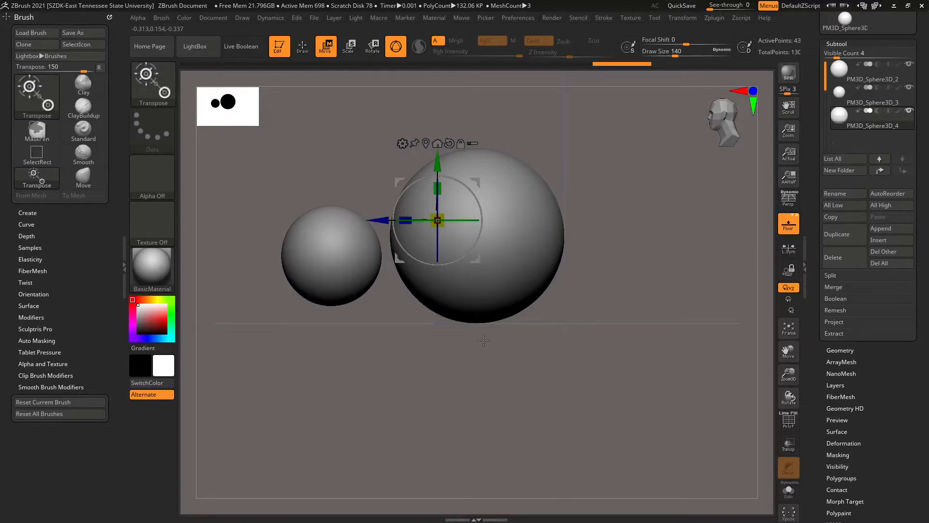
drag(521, 367, 581, 423)
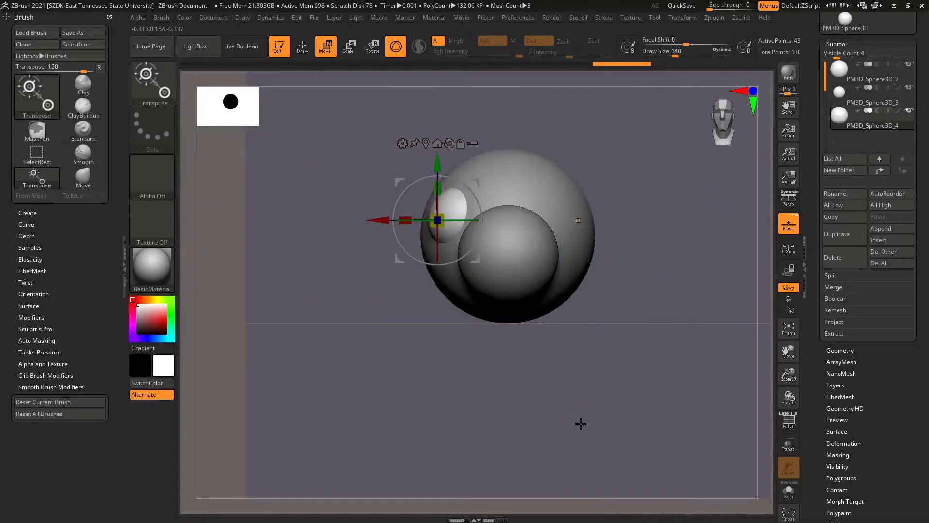
Turn on Transp and nudge the eye-socket sphere slightly right along X.
click(786, 448)
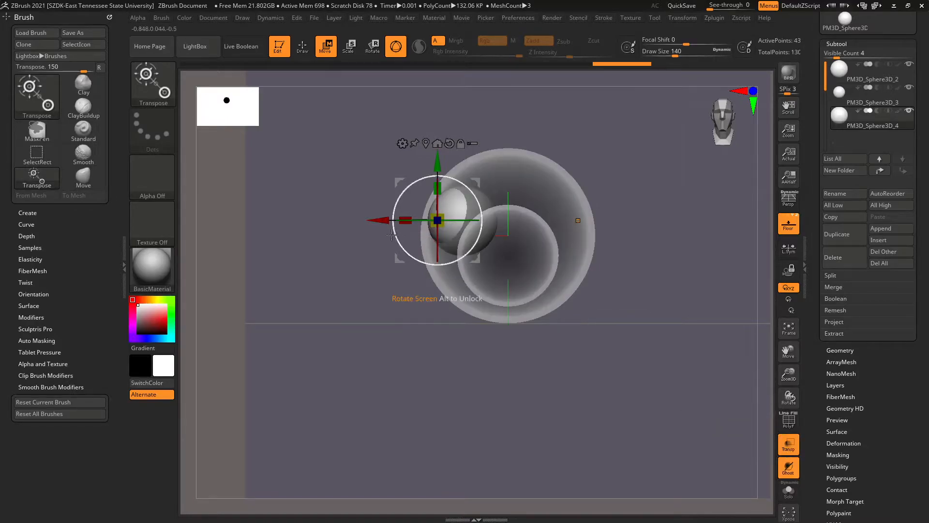
drag(381, 224, 392, 223)
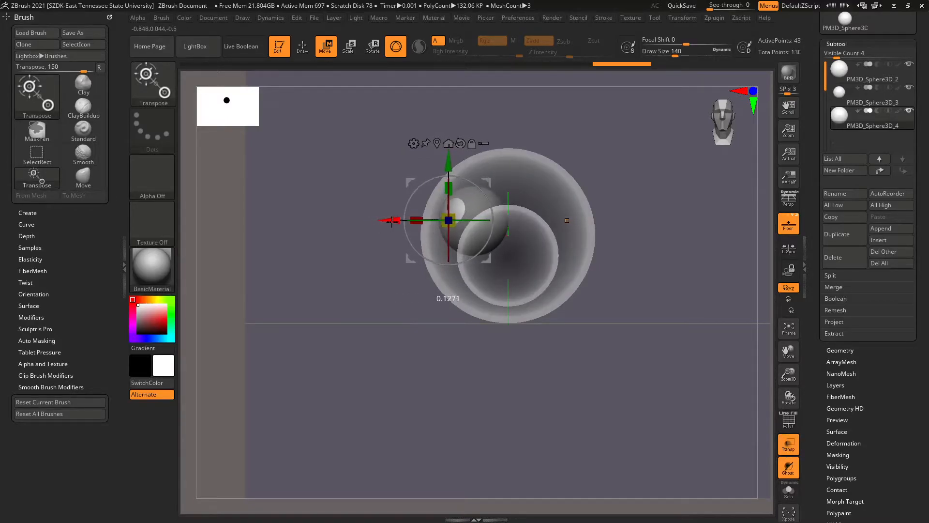
drag(626, 173, 633, 240)
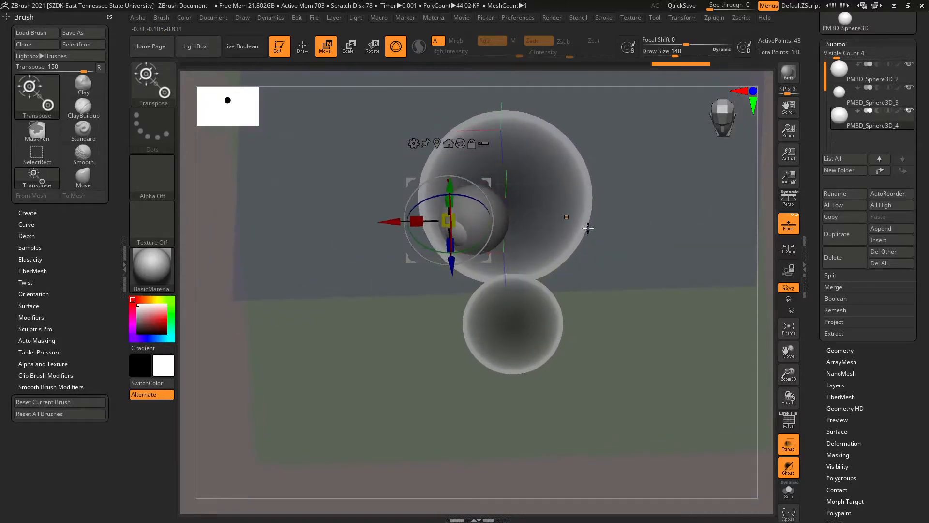
drag(666, 357, 601, 344)
drag(545, 324, 629, 305)
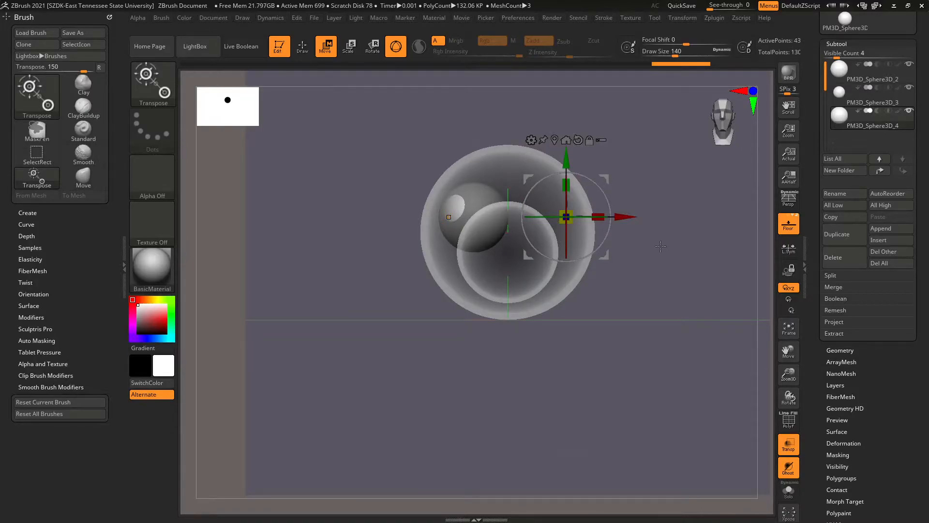
Return to sculpting mode and select the Move brush with B-M-V.
key(q)
key(b)
key(m)
key(v)
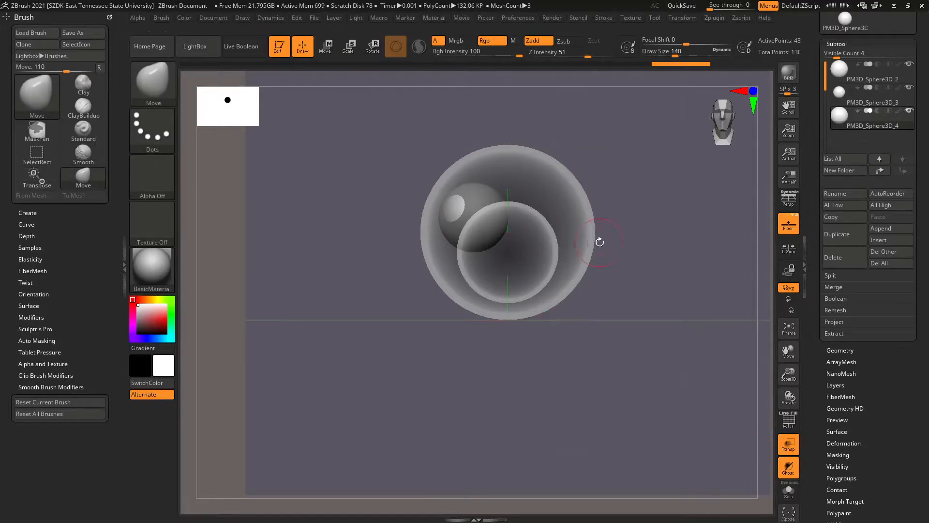
Make PM3D_Sphere3D_2 the active subtool and turn the floor grid off.
alt+click(563, 184)
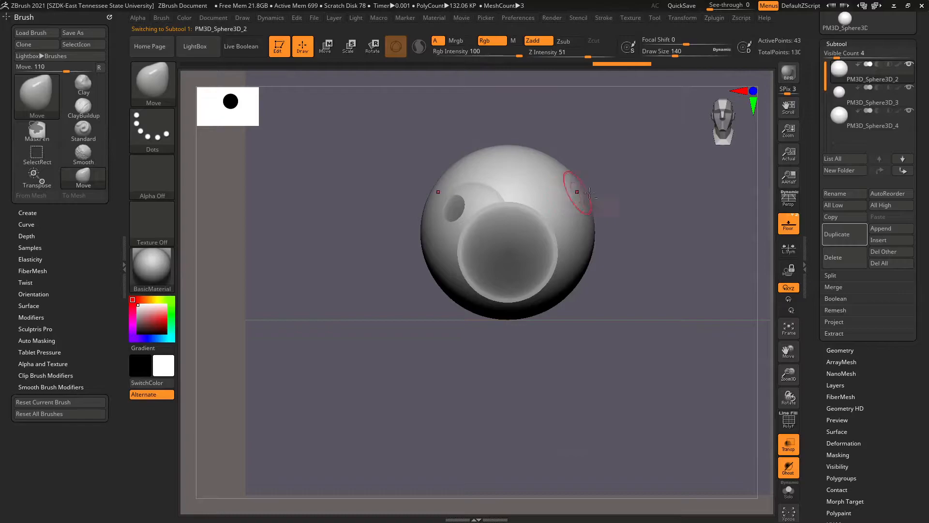
drag(600, 193, 605, 193)
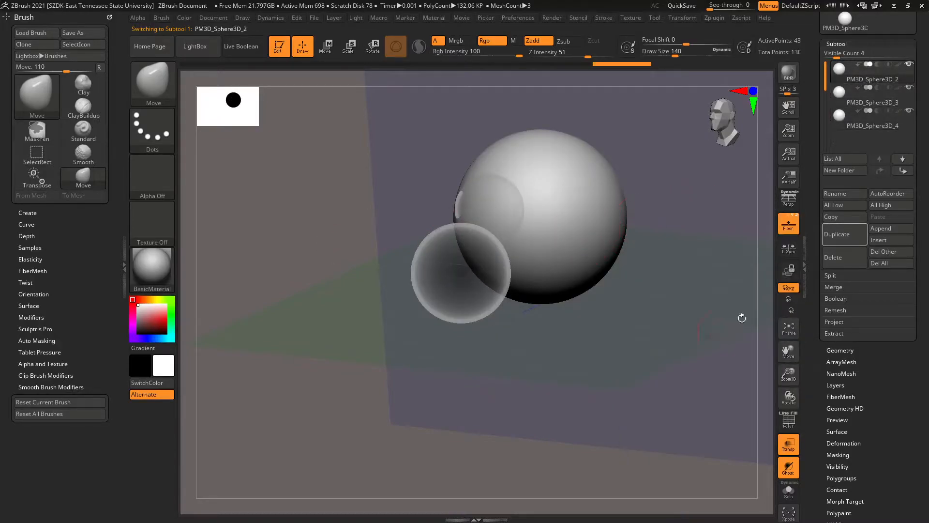
drag(246, 223, 736, 225)
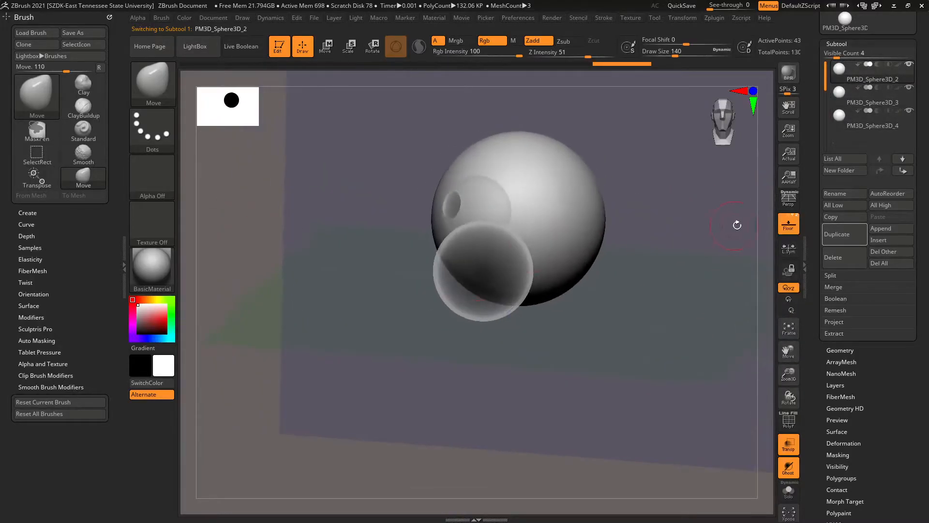
click(794, 230)
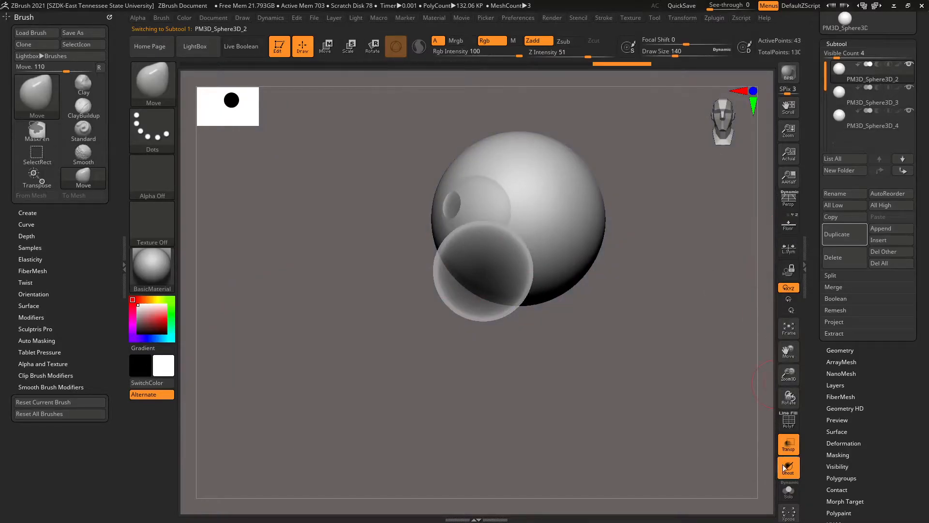
key(shift)
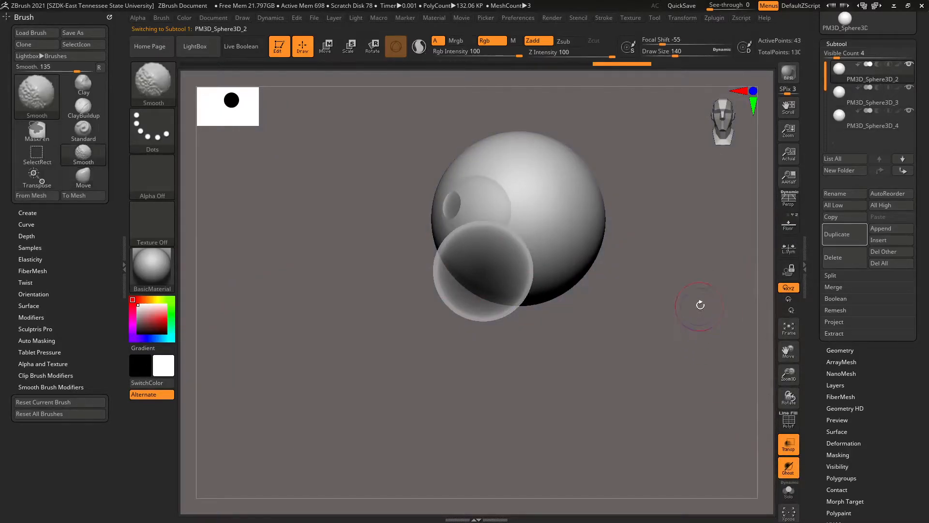
shift+drag(700, 306, 678, 295)
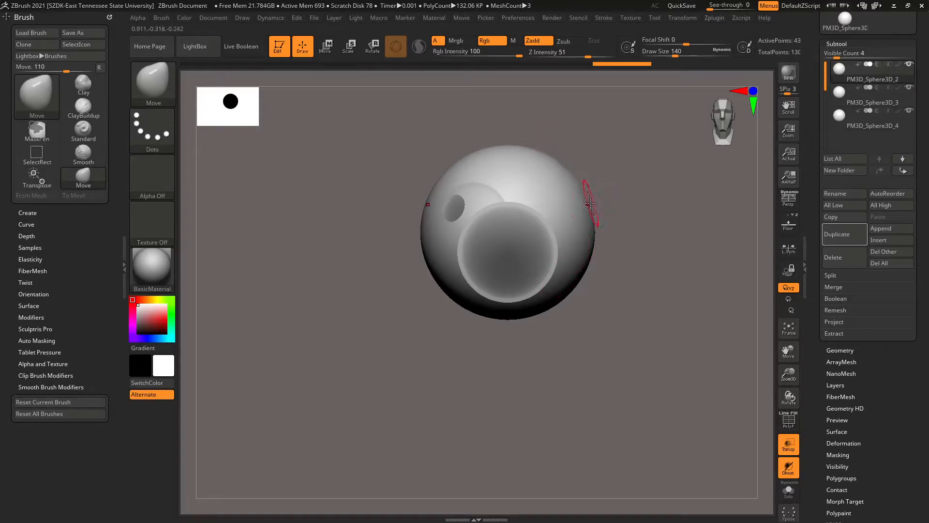
Set Draw Size to 324 and bring up the sculpting brush library.
key(s)
drag(590, 214, 606, 214)
click(42, 99)
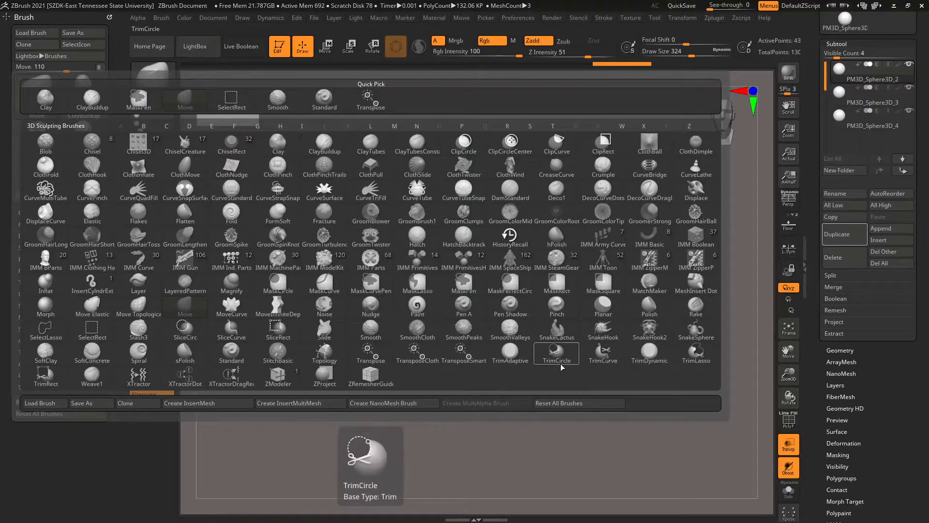
Switch to the TrimDynamic brush and trim a flat round patch into the cranium sphere's side.
key(t)
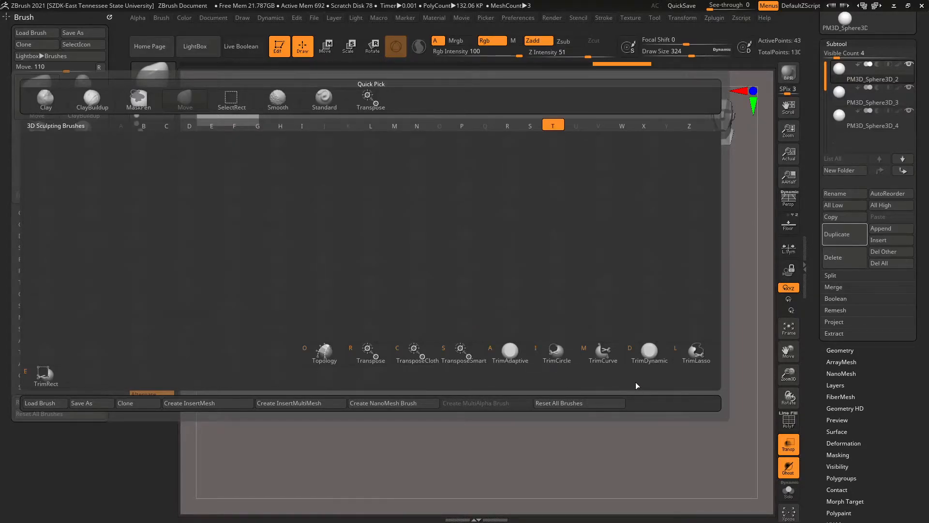
click(651, 356)
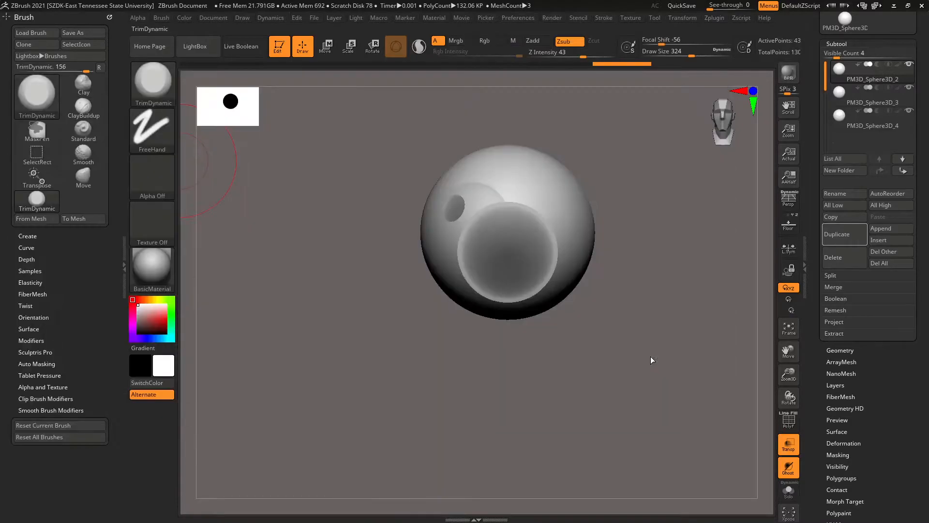
mouse_move(655, 289)
mouse_down()
mouse_move(609, 227)
mouse_move(622, 243)
mouse_move(607, 240)
mouse_move(622, 216)
mouse_move(597, 210)
mouse_move(628, 249)
mouse_move(603, 214)
mouse_up()
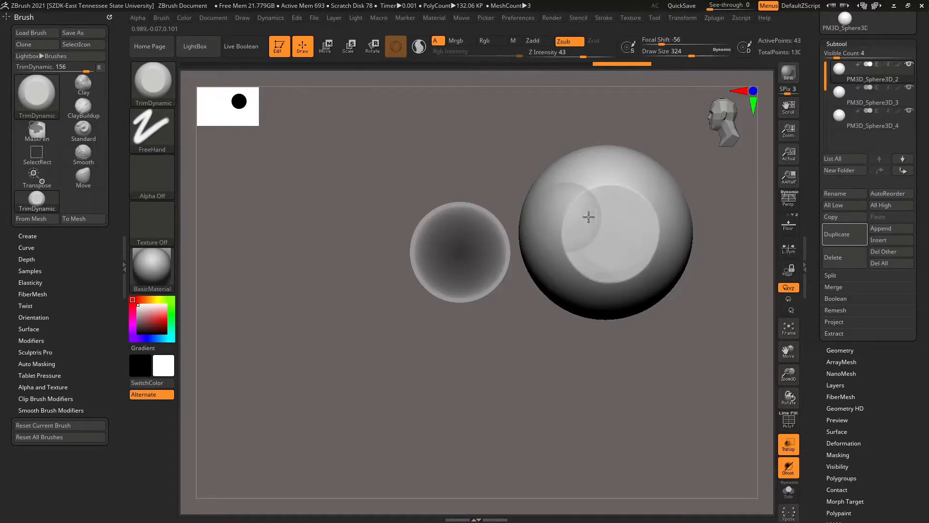
drag(505, 366, 539, 383)
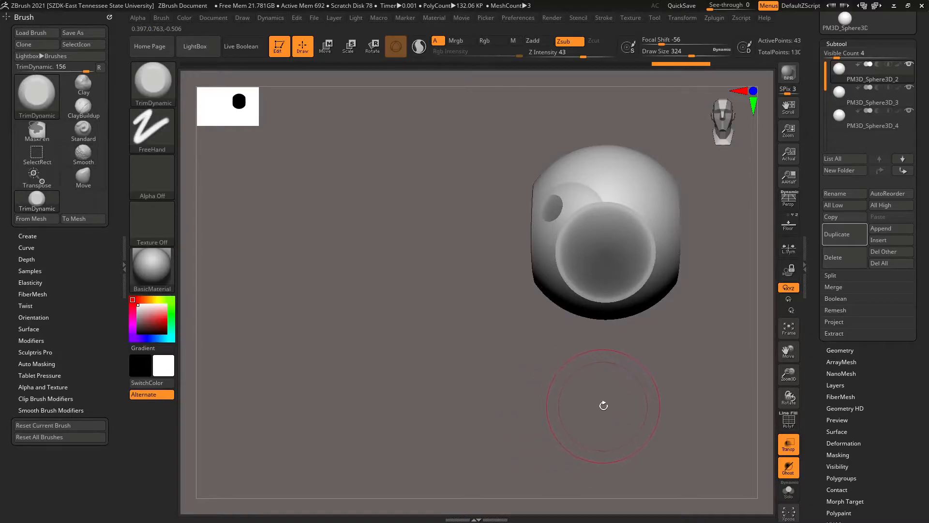
drag(603, 405, 628, 398)
mouse_move(638, 232)
mouse_down()
mouse_move(649, 220)
mouse_move(626, 239)
mouse_move(649, 255)
mouse_move(647, 206)
mouse_move(641, 225)
mouse_up()
mouse_move(599, 377)
mouse_down()
mouse_move(604, 463)
mouse_move(649, 375)
mouse_move(631, 346)
mouse_move(600, 355)
mouse_move(626, 399)
mouse_move(620, 354)
mouse_move(626, 373)
mouse_move(633, 355)
mouse_up()
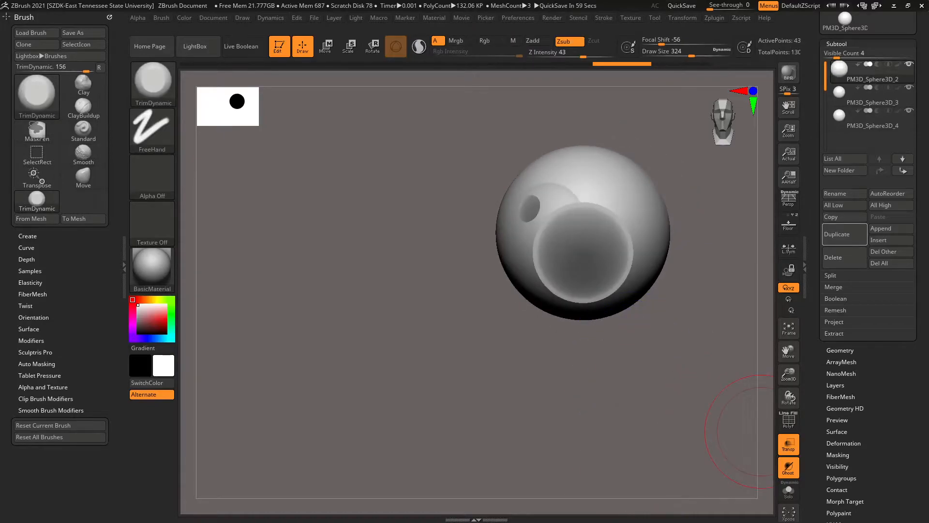
key(alt+Tab)
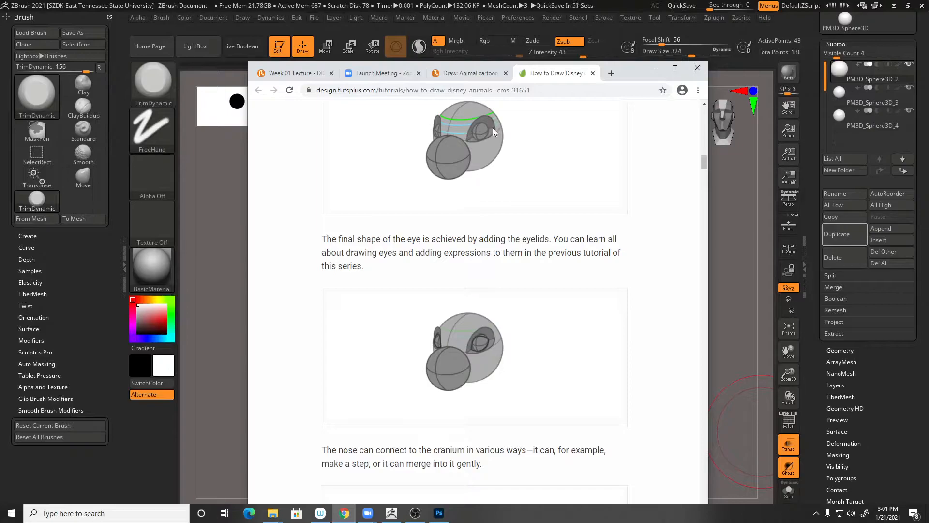
click(653, 68)
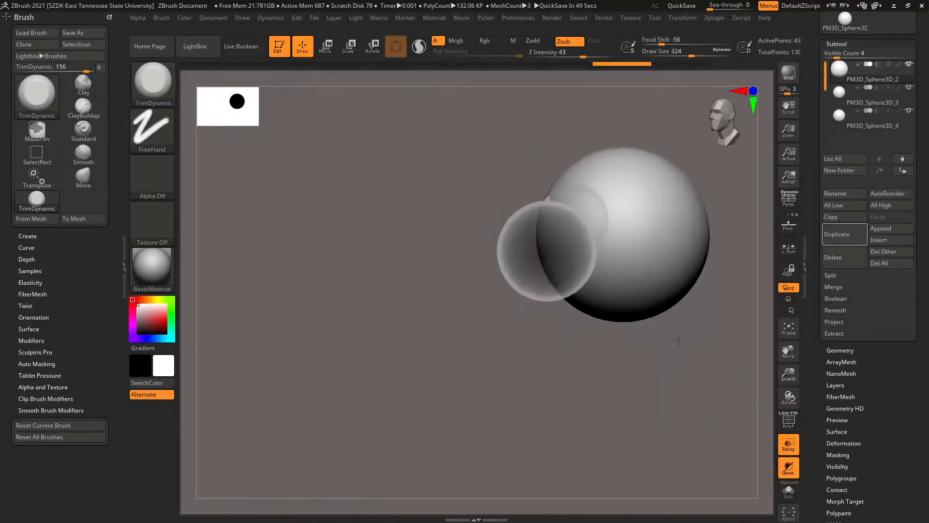
From a side view, mask the lower half of the large cranium sphere.
click(739, 93)
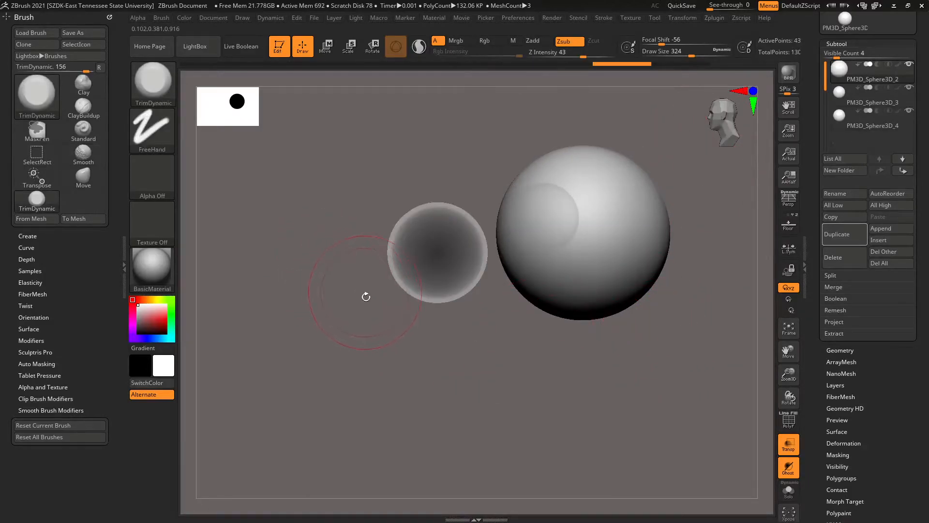
key(ctrl)
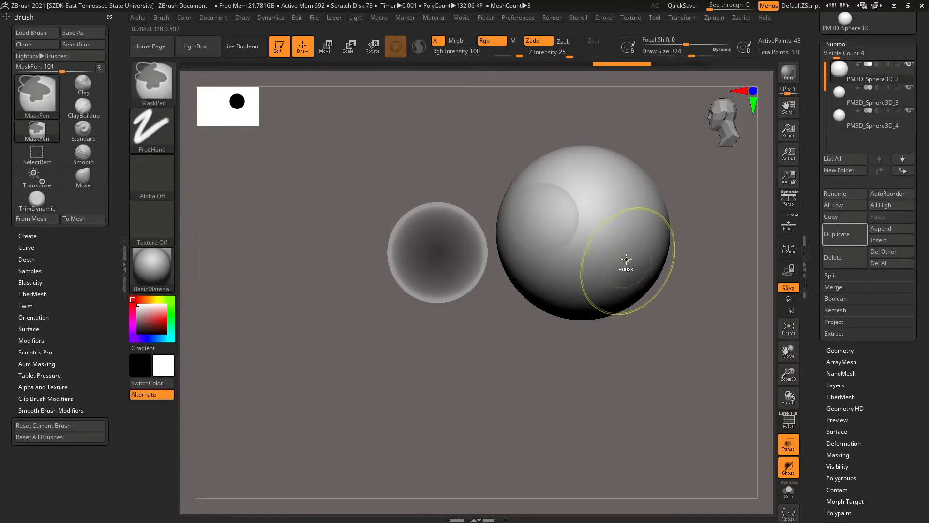
mouse_move(646, 261)
mouse_down()
mouse_move(498, 270)
mouse_move(671, 276)
mouse_up()
mouse_move(594, 348)
mouse_down()
mouse_move(692, 360)
mouse_move(605, 359)
mouse_move(622, 352)
mouse_up()
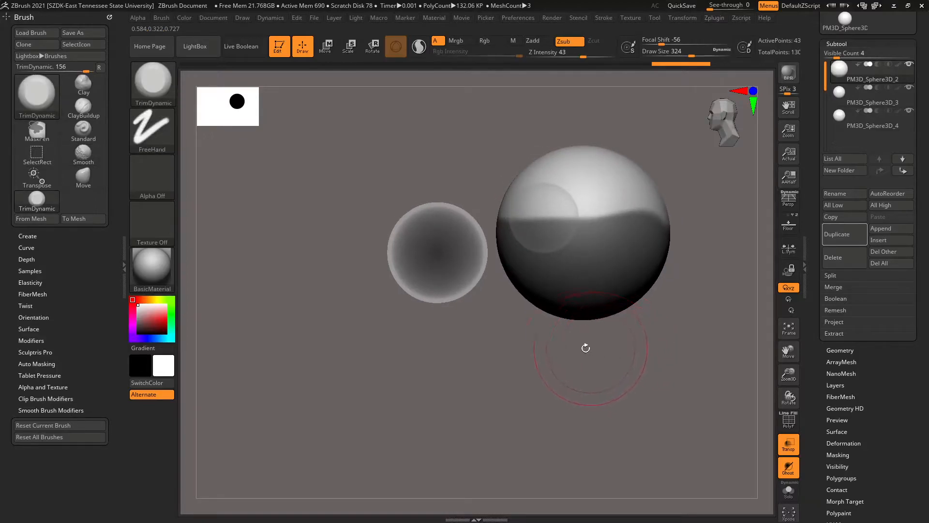
Trim a small flat patch into the unmasked upper sphere and inspect it from several angles.
drag(540, 343, 563, 376)
drag(591, 222, 585, 224)
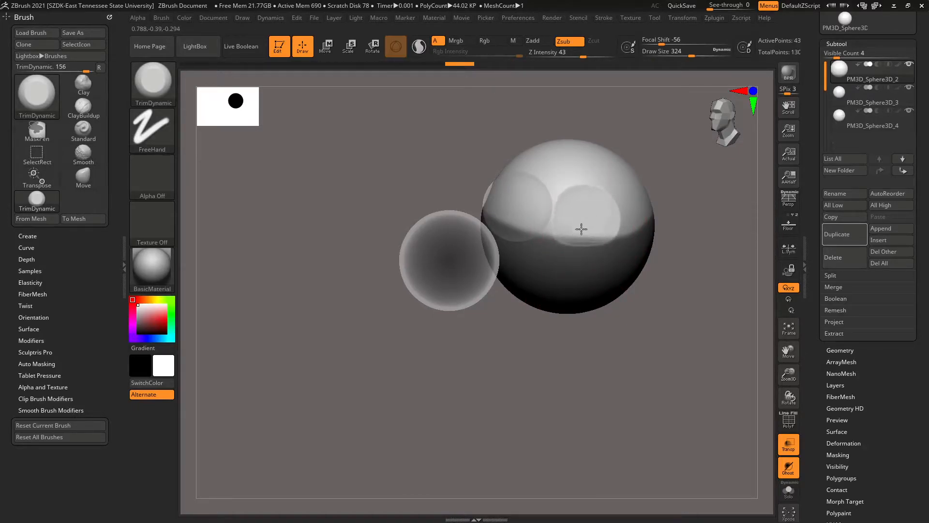
mouse_move(697, 347)
mouse_down()
mouse_move(634, 402)
mouse_move(652, 446)
mouse_move(621, 391)
mouse_move(597, 273)
mouse_up()
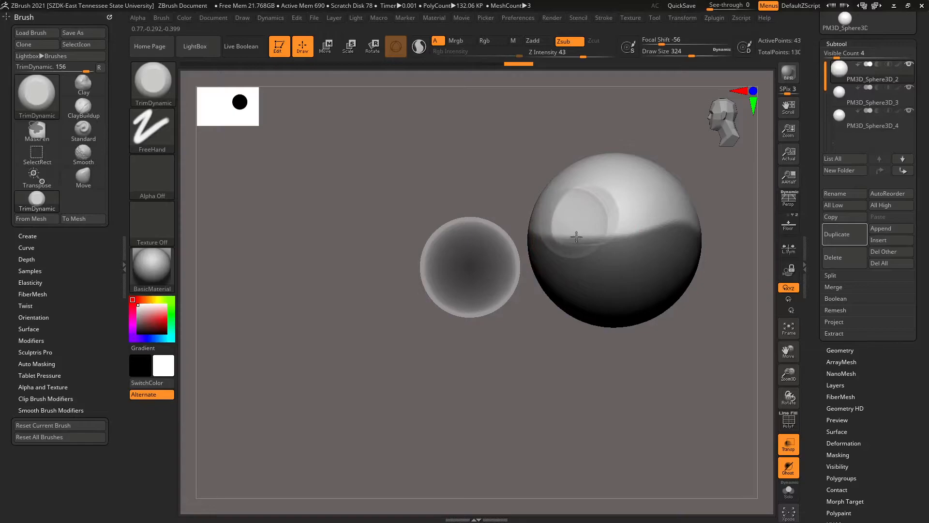
drag(542, 423, 569, 215)
drag(624, 371, 588, 247)
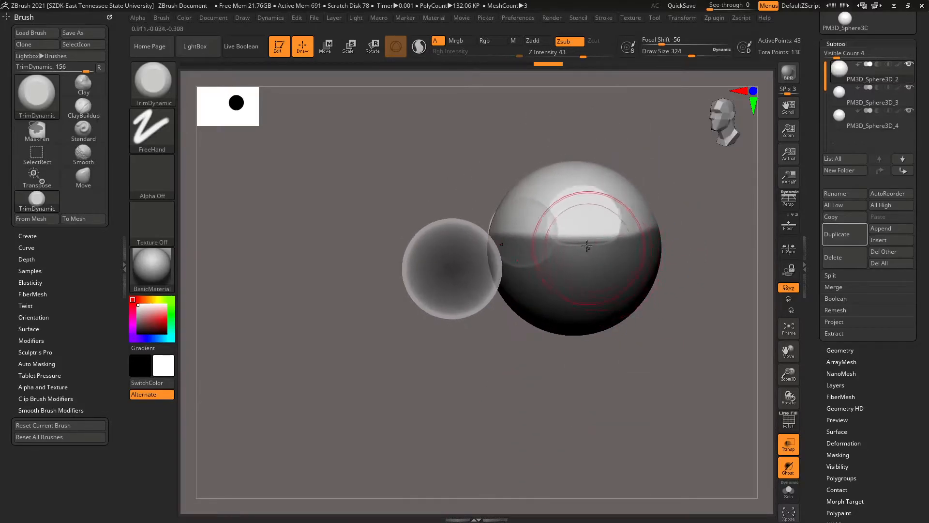
Shrink the brush to Draw Size 149 and turn the crater to face forward.
key(s)
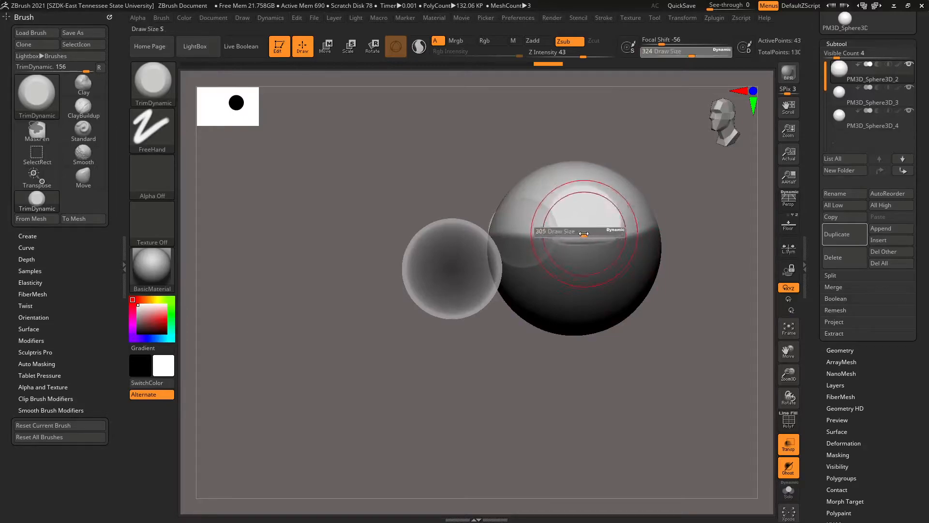
drag(578, 234, 561, 234)
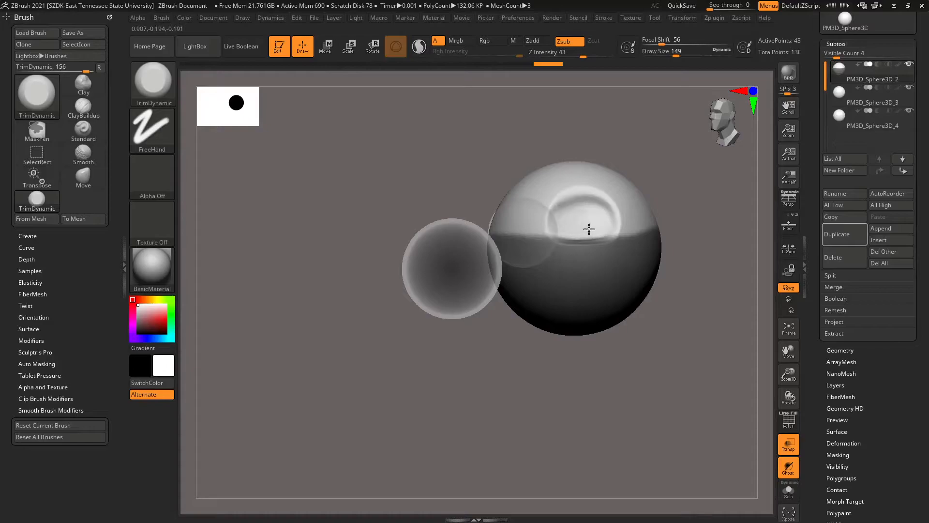
mouse_move(637, 316)
mouse_down()
mouse_move(668, 435)
mouse_move(592, 436)
mouse_up()
mouse_move(702, 243)
ctrl+mouse_down()
mouse_move(687, 364)
mouse_move(640, 411)
mouse_move(658, 409)
ctrl+mouse_up()
mouse_move(681, 330)
mouse_down()
mouse_move(677, 276)
mouse_move(724, 312)
mouse_move(690, 357)
mouse_move(651, 361)
mouse_move(677, 356)
mouse_up()
drag(717, 380, 689, 339)
Smooth the floor of the eye-socket crater.
key(shift)
shift+drag(590, 215, 590, 219)
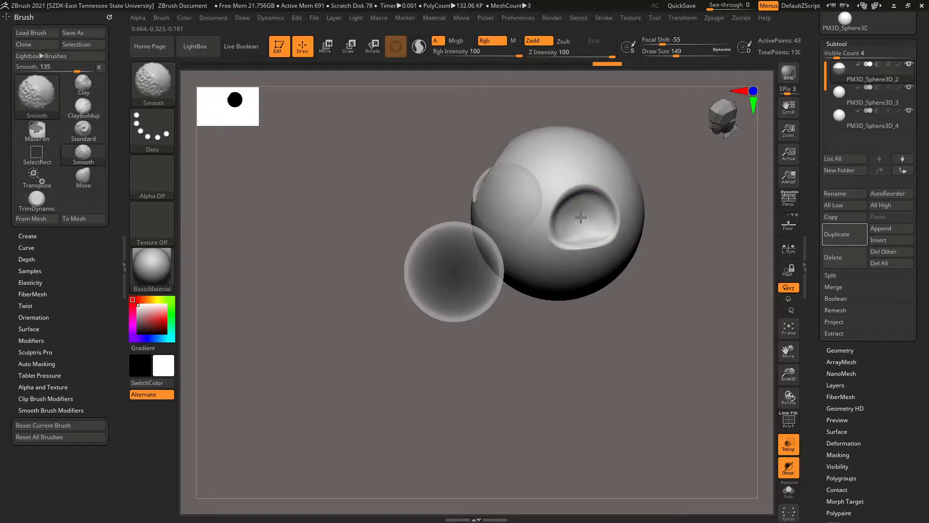
mouse_move(678, 305)
mouse_down()
mouse_move(730, 277)
mouse_move(682, 273)
mouse_move(676, 370)
mouse_up()
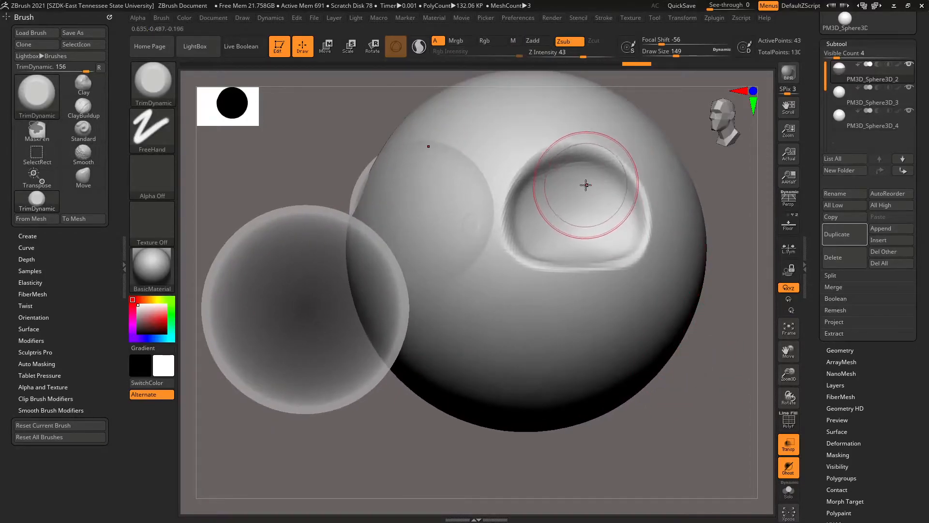
mouse_move(724, 386)
mouse_down()
mouse_move(701, 401)
mouse_move(688, 387)
mouse_up()
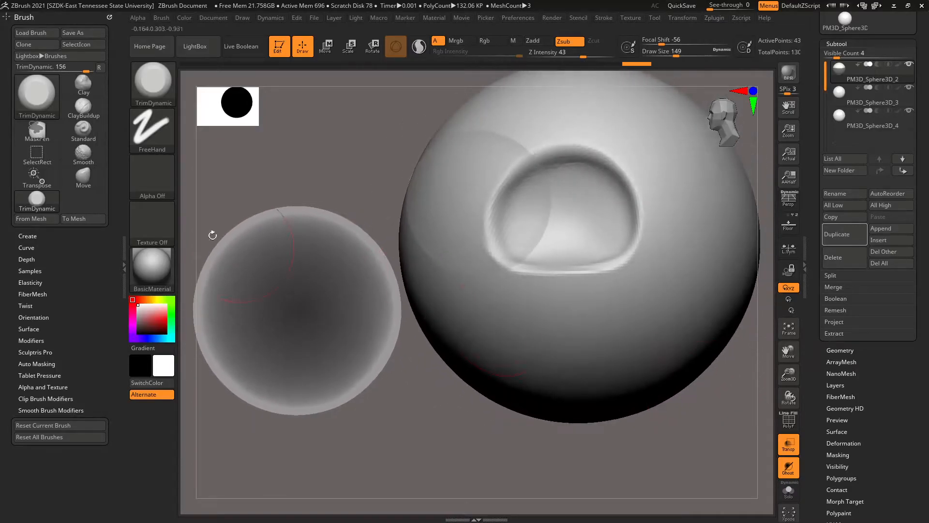
Switch to the DamStandard brush at Draw Size 20 and show the Tool > Geometry settings.
click(36, 104)
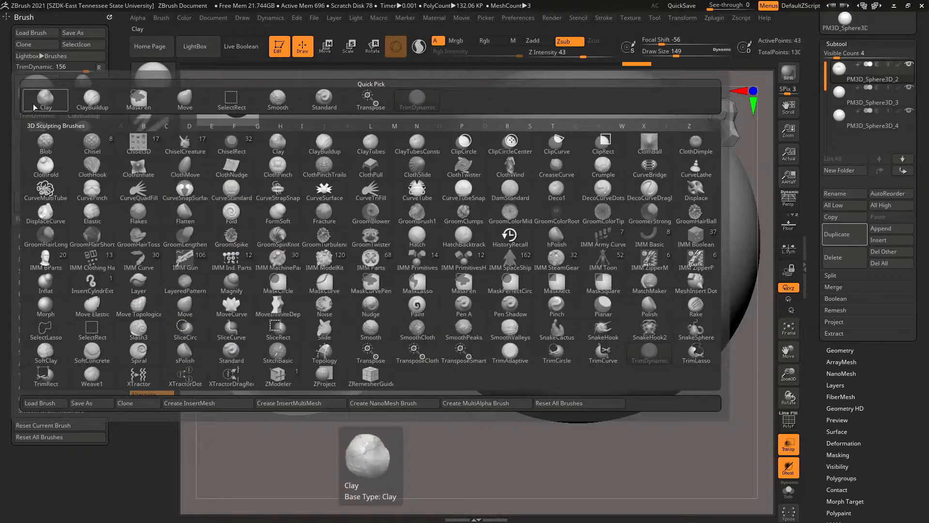
key(d)
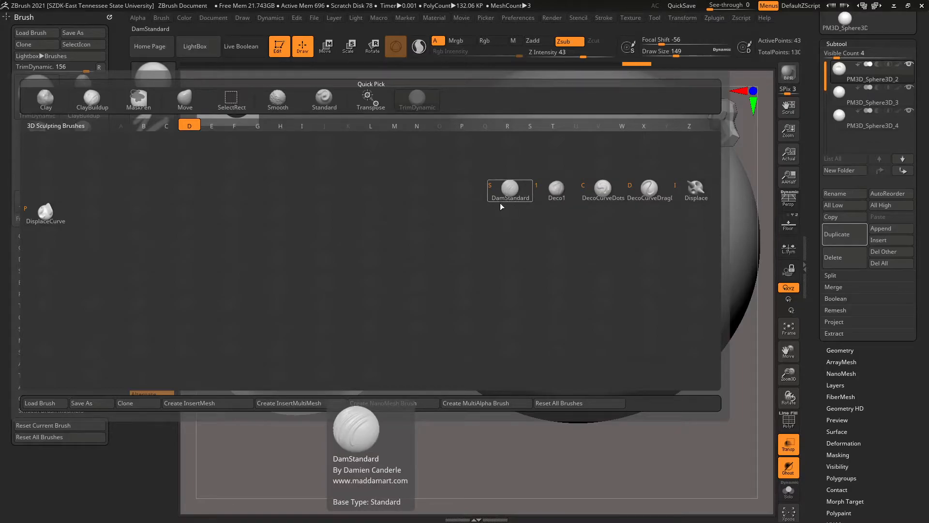
click(510, 193)
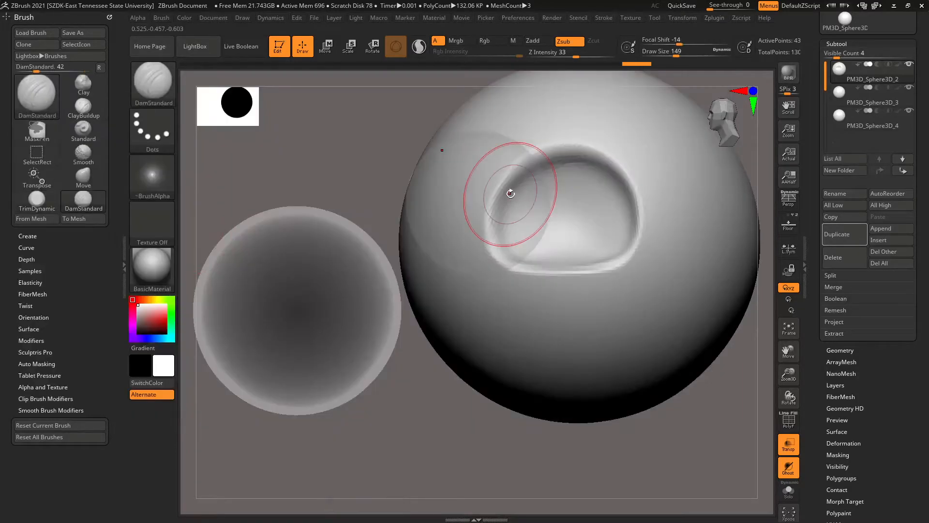
key(s)
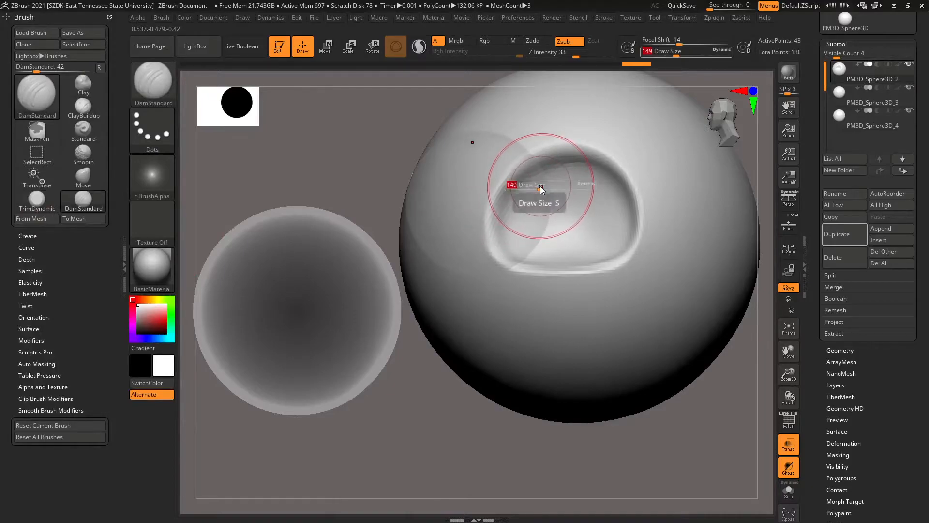
drag(540, 187, 521, 189)
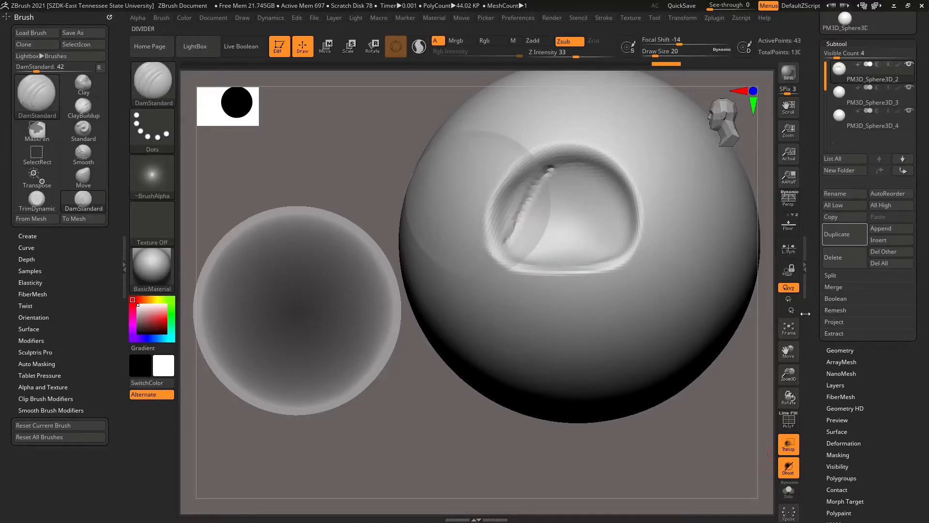
click(849, 349)
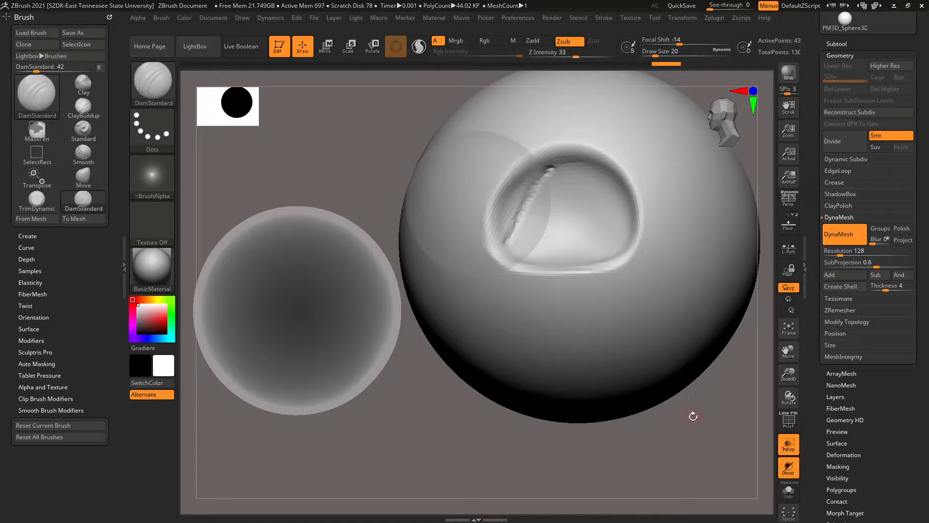
Enlarge DamStandard to Draw Size 104 and soften its Focal Shift to -43.
alt+drag(716, 397, 689, 423)
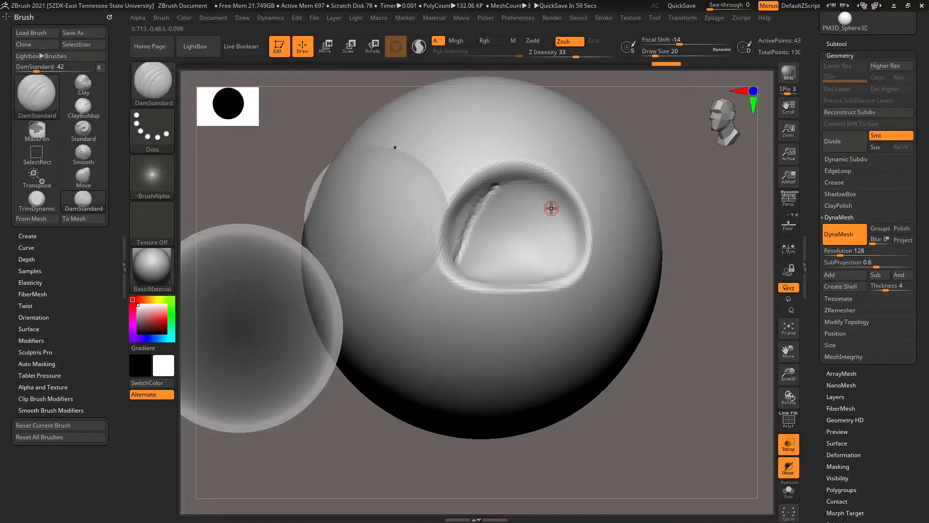
key(s)
drag(547, 213, 562, 213)
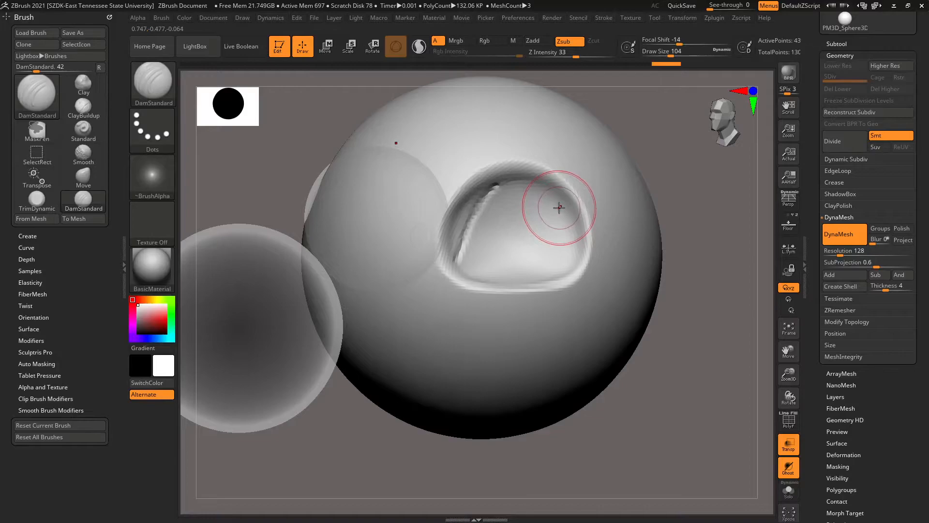
key(o)
drag(559, 209, 553, 209)
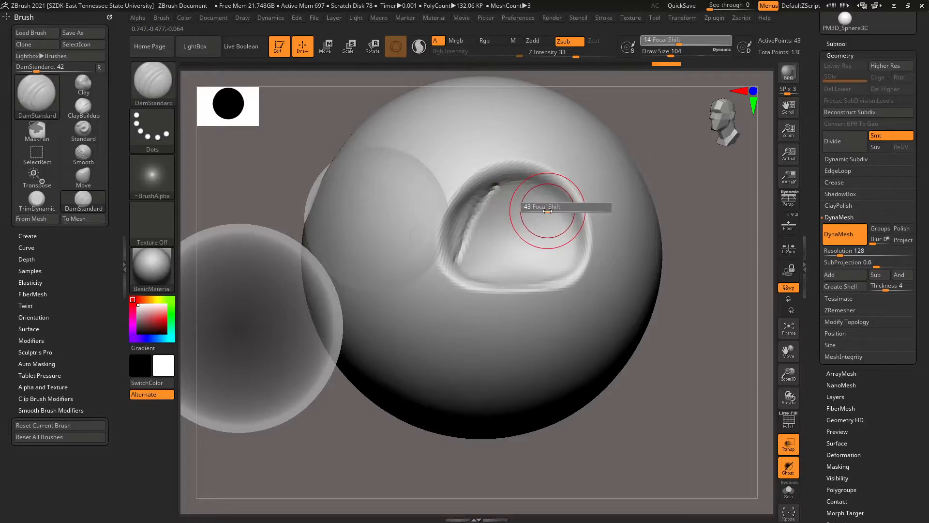
Readjust DamStandard's Draw Size, bringing it down to about 74, then 80.
key(s)
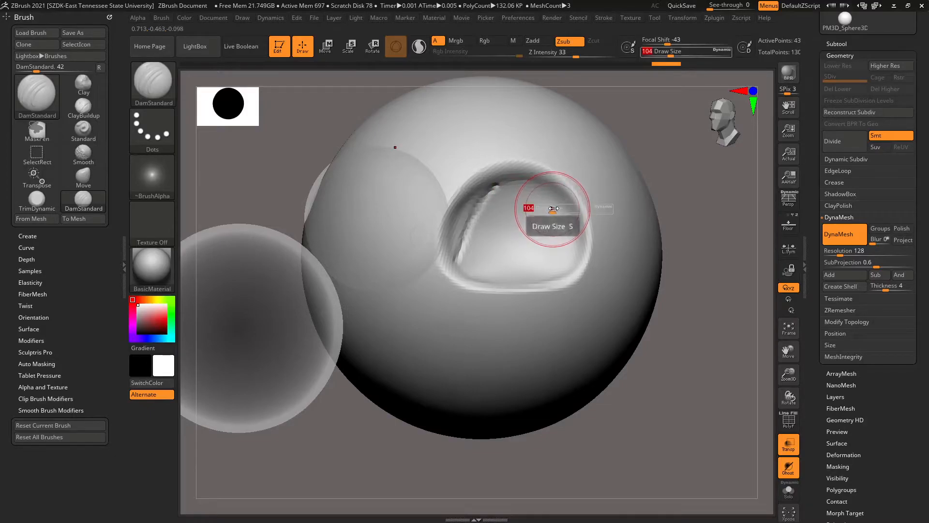
key(s)
mouse_move(564, 169)
mouse_down()
mouse_move(553, 170)
mouse_move(564, 171)
mouse_up()
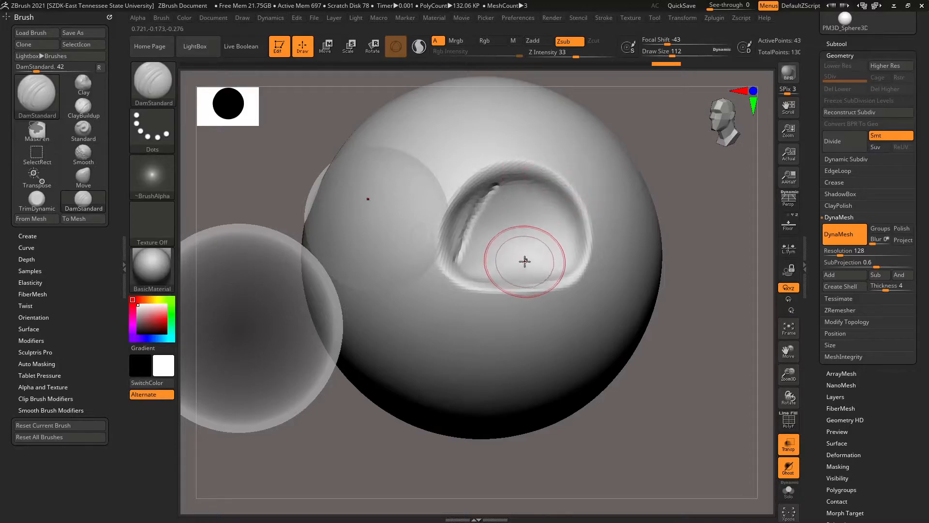
key(s)
key(s)
mouse_move(677, 418)
mouse_down()
mouse_move(672, 424)
mouse_move(682, 424)
mouse_move(668, 423)
mouse_up()
Nudge DamStandard's Draw Size to about 59 and readjust its Focal Shift.
mouse_move(688, 341)
alt+mouse_down()
mouse_move(664, 311)
mouse_move(554, 231)
mouse_move(718, 328)
alt+mouse_up()
key(s)
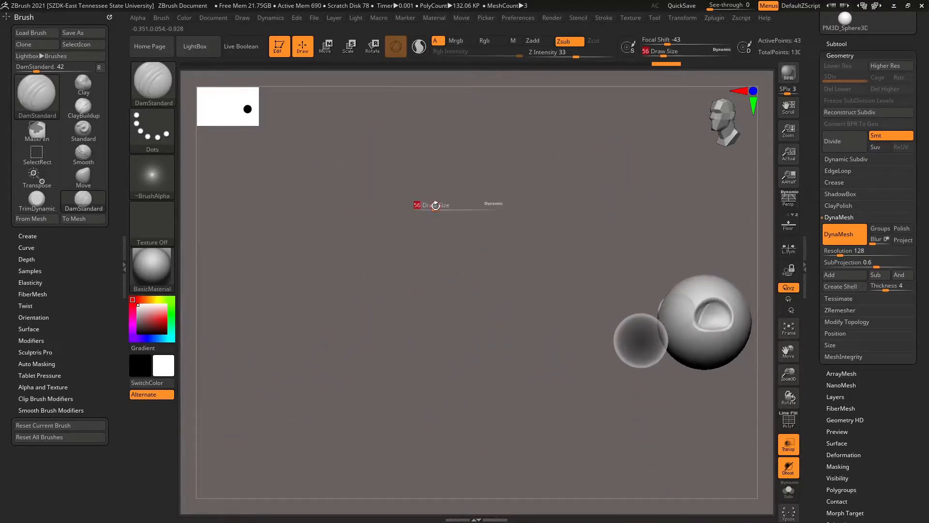
drag(435, 205, 456, 215)
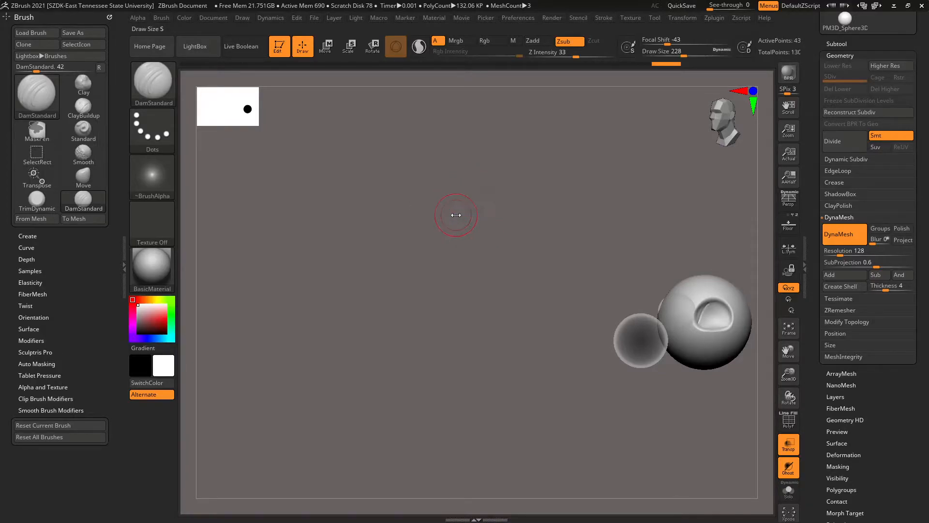
key(o)
mouse_move(453, 211)
mouse_down()
mouse_move(426, 210)
mouse_move(476, 209)
mouse_move(432, 210)
mouse_move(464, 213)
mouse_move(455, 215)
mouse_up()
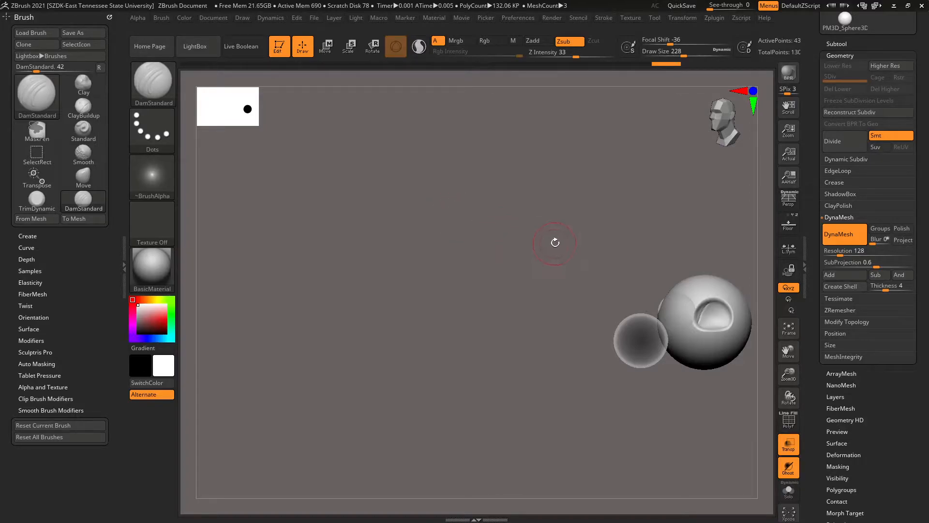
Zoom in and pan so both spheres sit large and centred in view.
alt+drag(555, 240, 531, 380)
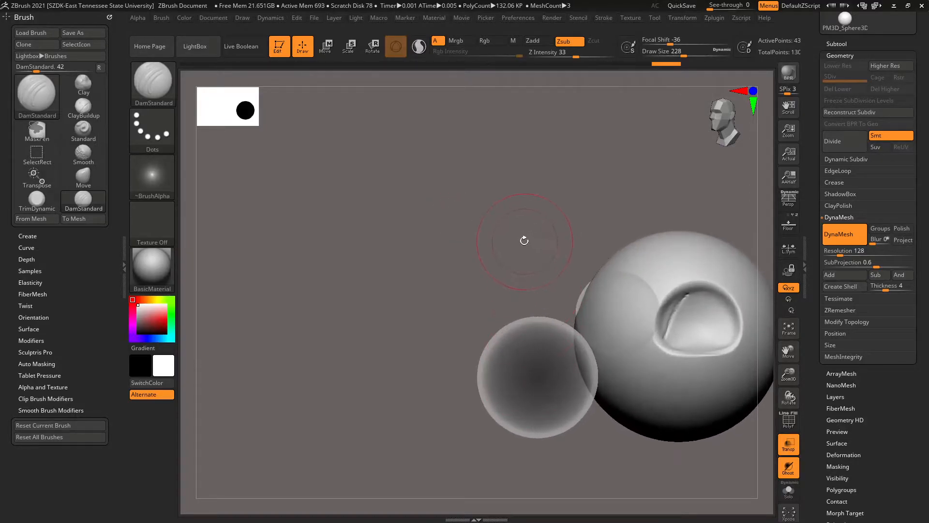
alt+drag(525, 241, 356, 149)
alt+drag(680, 237, 678, 289)
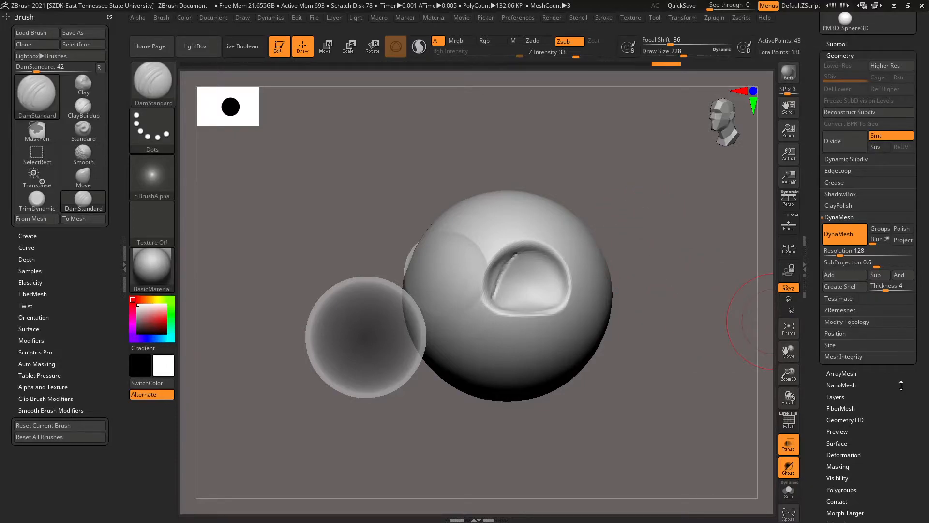
scroll(902, 384, down, 4)
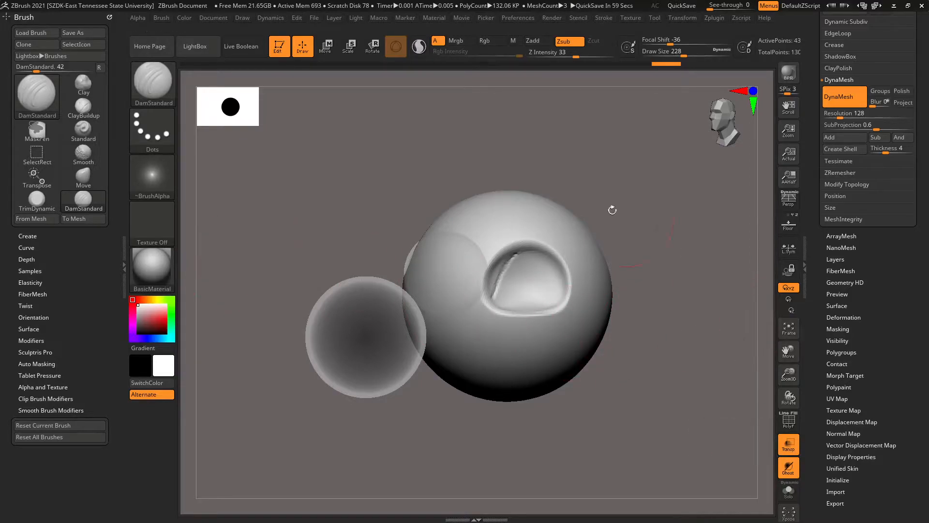
Expand the Tool palette's Subtool list showing PM3D_Sphere3D_2, _3 and _4.
click(150, 268)
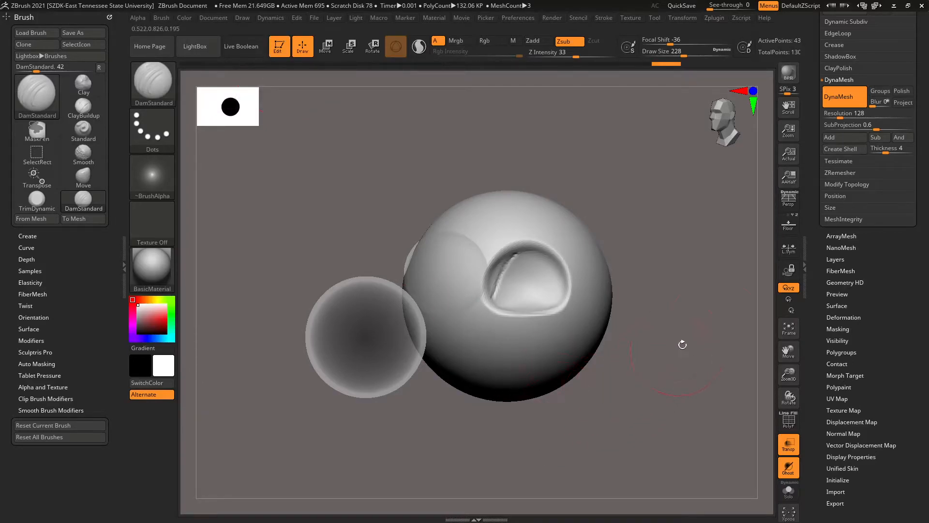
scroll(907, 310, up, 5)
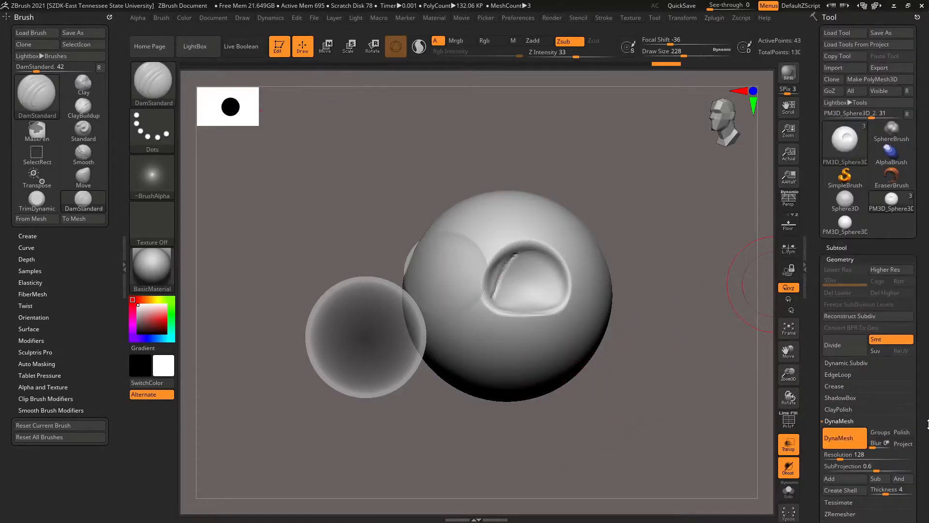
click(842, 247)
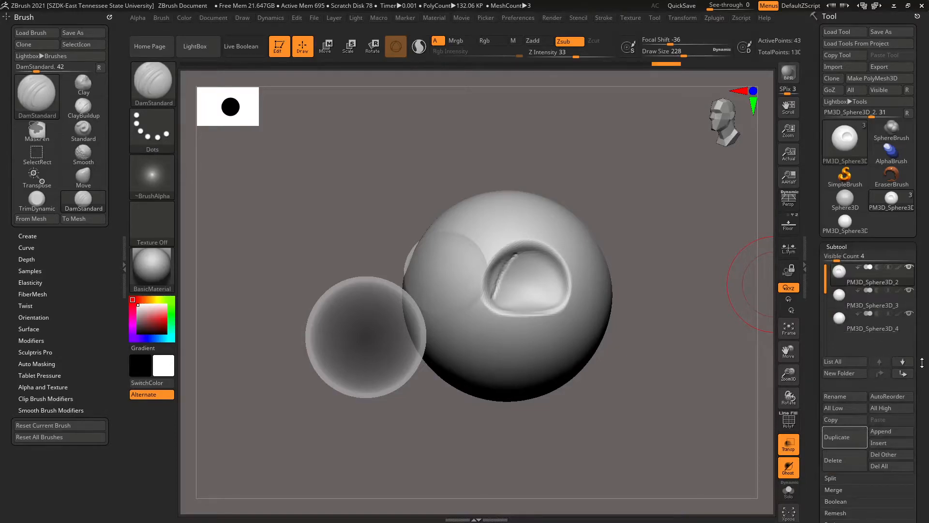
scroll(918, 310, down, 3)
scroll(918, 310, down, 1)
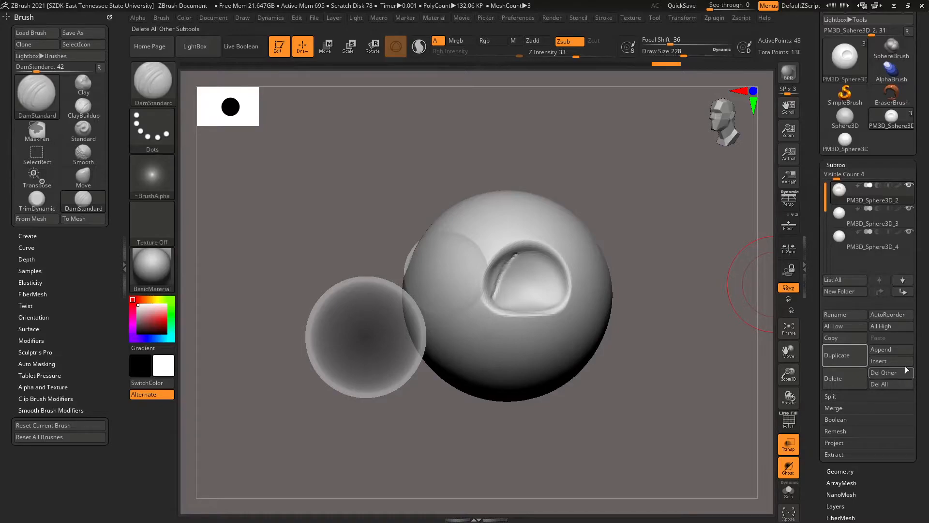
Turn Transp off so the spheres display solid instead of see-through.
click(789, 452)
click(789, 452)
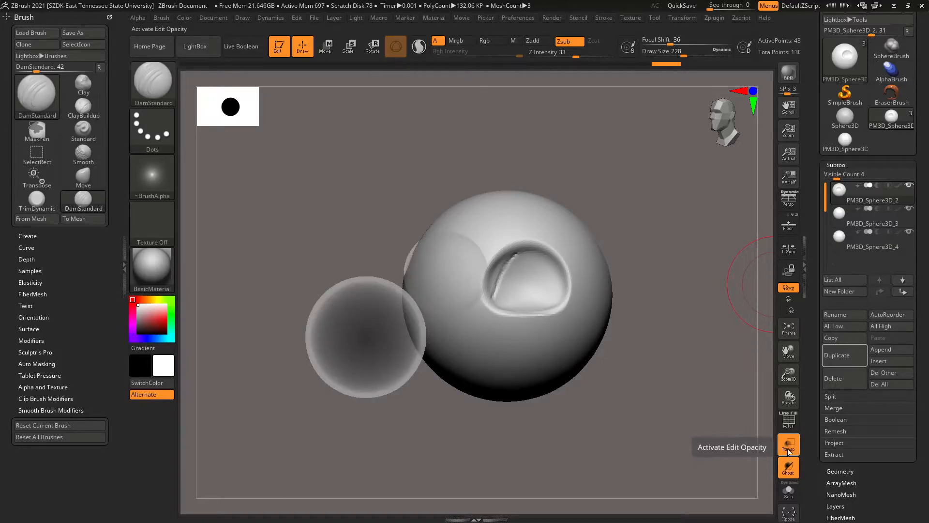
click(788, 452)
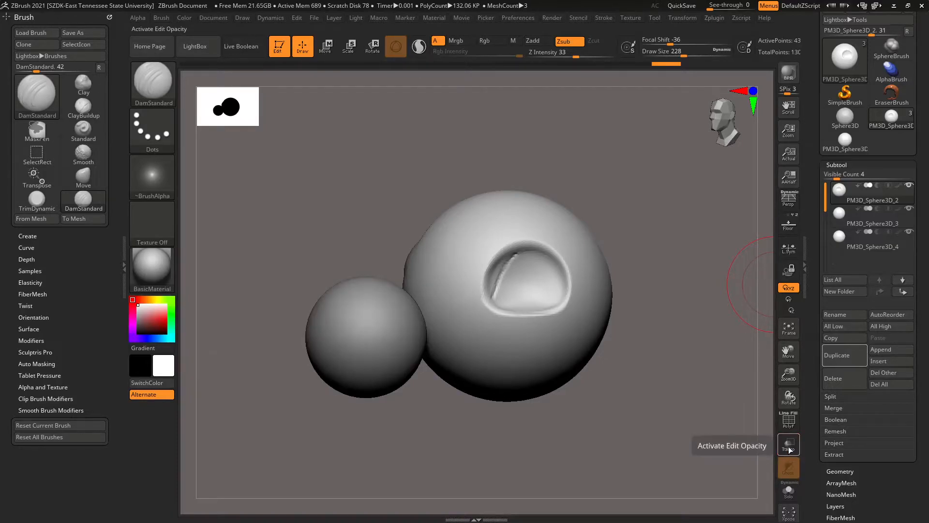
mouse_move(656, 393)
mouse_down()
mouse_move(687, 401)
mouse_move(664, 338)
mouse_move(660, 402)
mouse_move(660, 392)
mouse_move(687, 400)
mouse_move(658, 400)
mouse_up()
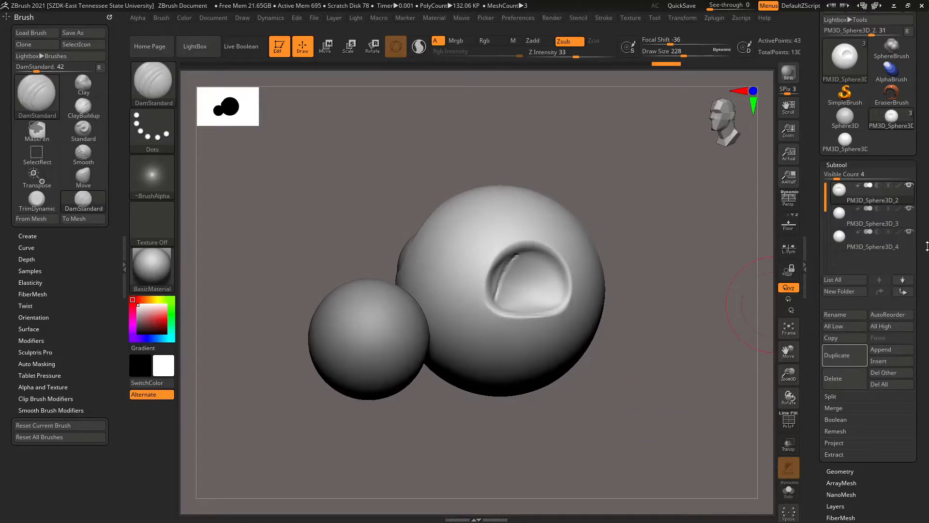
Check the Geometry > DynaMesh and Subtool panels, then turn the eye socket to the upper left.
drag(920, 202, 927, 260)
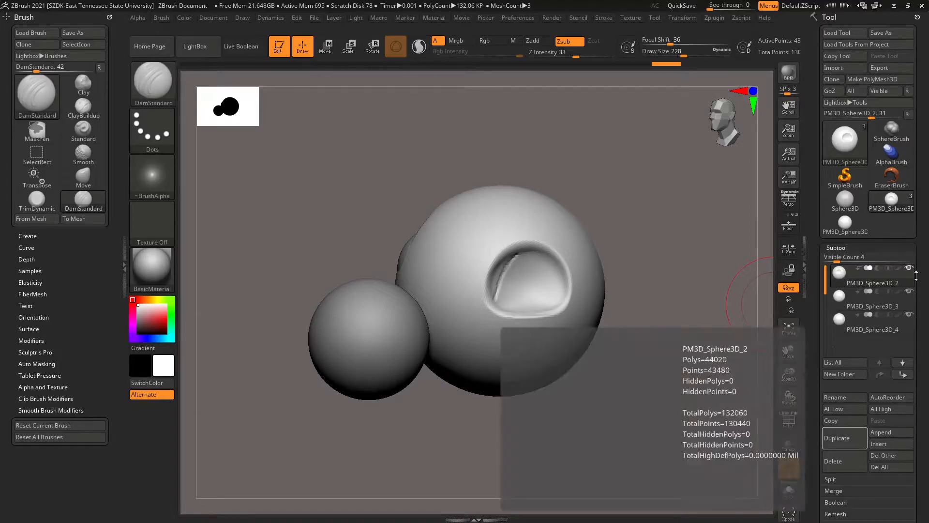
drag(916, 322, 917, 219)
click(840, 200)
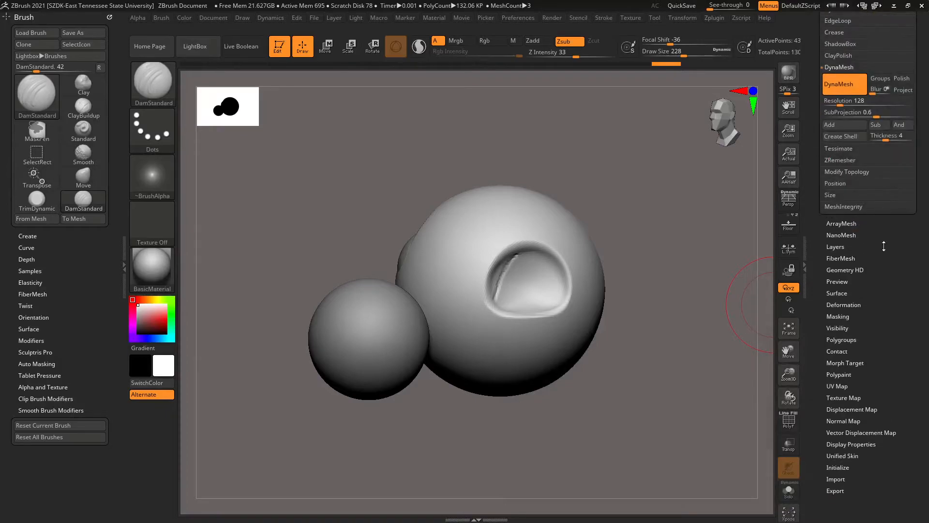
click(839, 113)
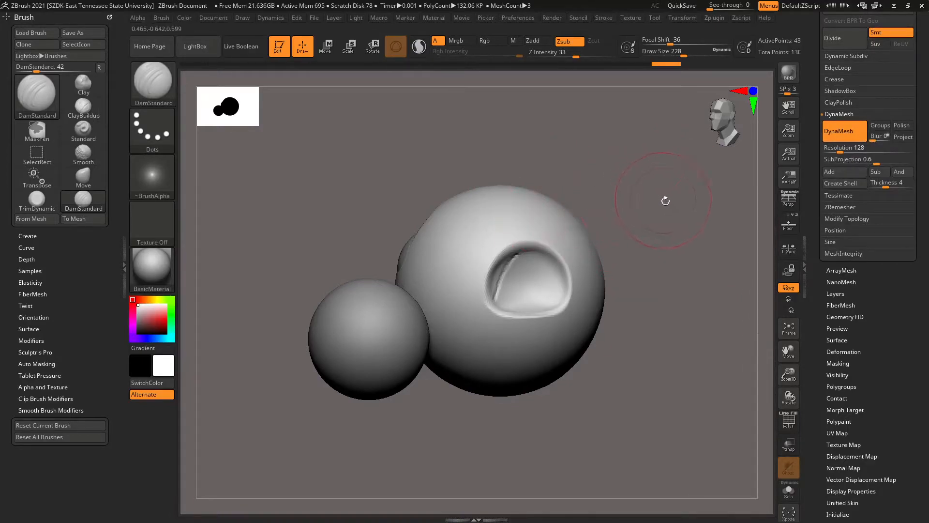
drag(909, 318, 907, 466)
click(838, 244)
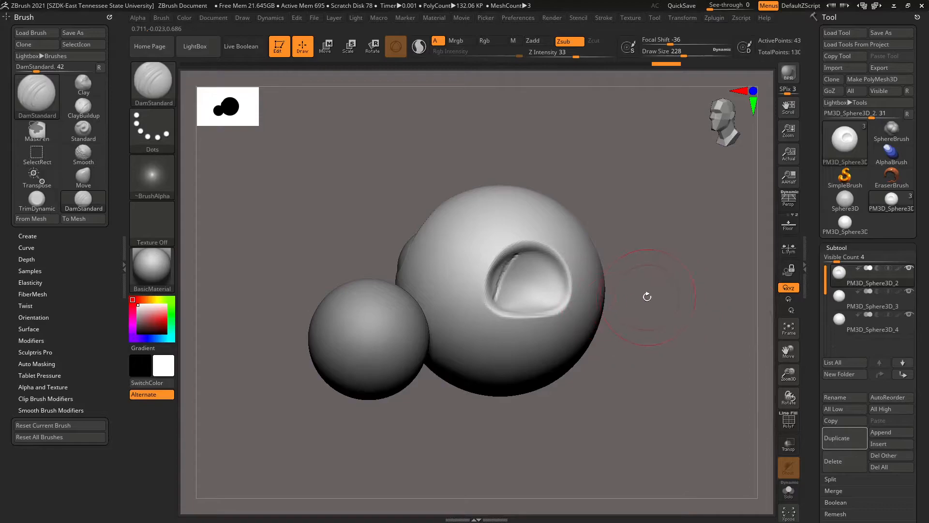
drag(925, 352, 925, 281)
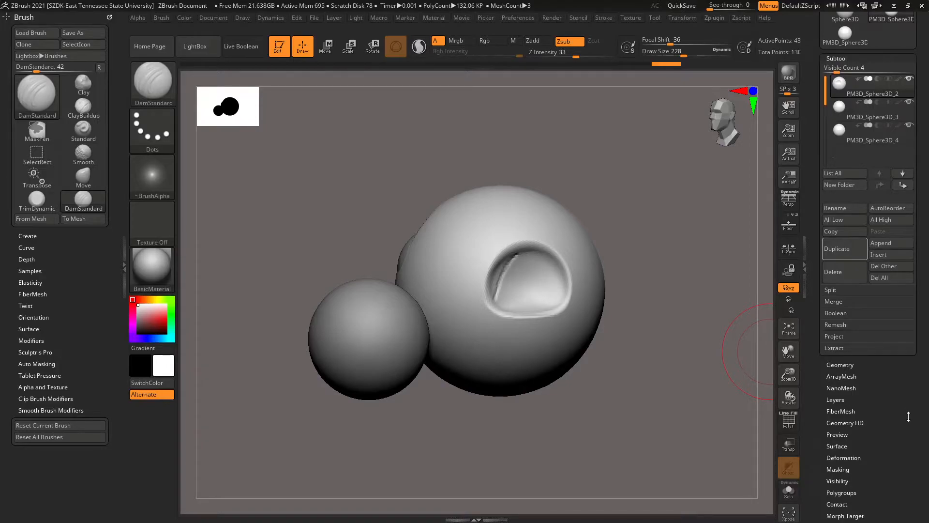
drag(685, 305, 648, 198)
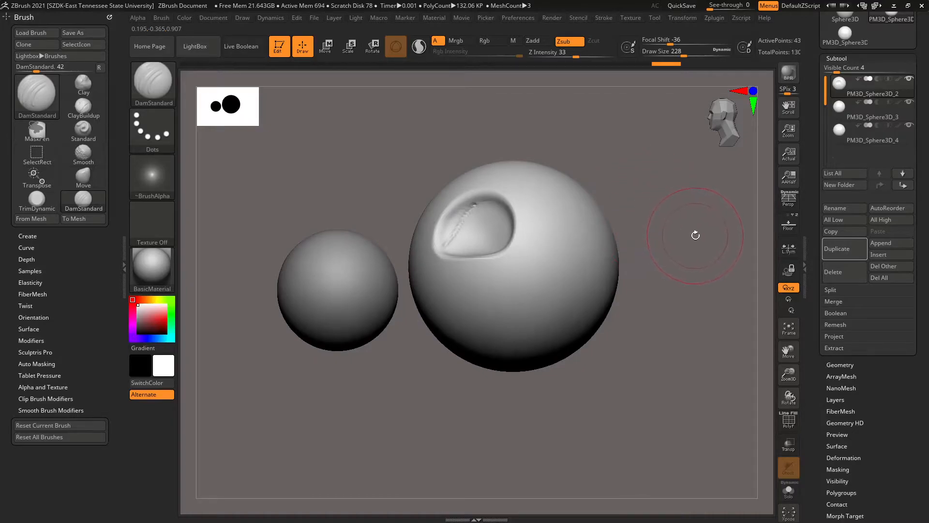
Mask the cranium's lower half, cut Draw Size from 228 to ~74, and mask a bar beside the eye.
key(ctrl)
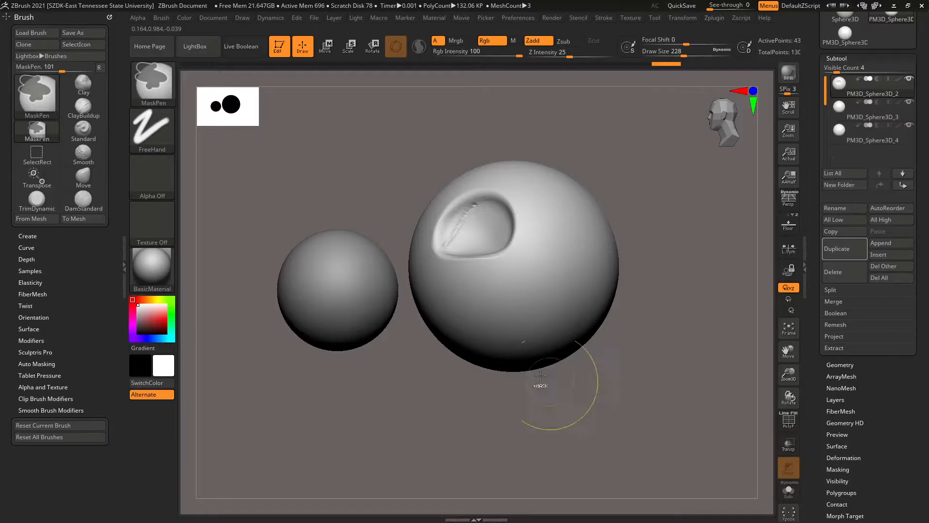
mouse_move(424, 295)
ctrl+mouse_down()
mouse_move(636, 301)
mouse_move(640, 330)
ctrl+mouse_up()
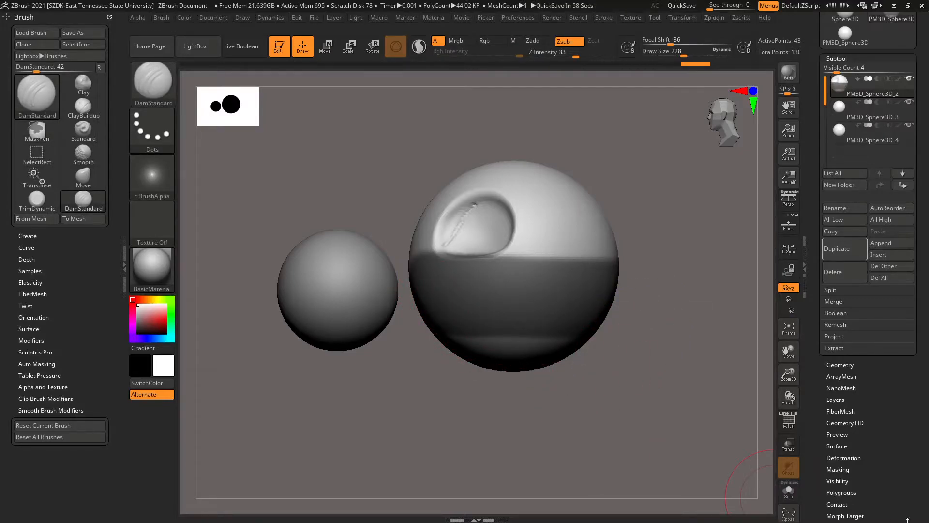
key(s)
drag(557, 234, 519, 226)
key(o)
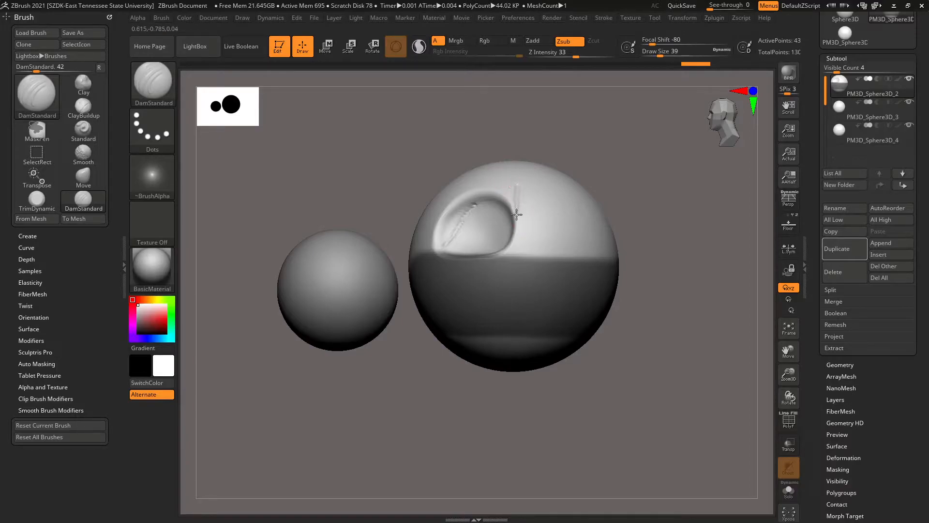
key(ctrl)
ctrl+drag(516, 187, 518, 272)
Extend the mask along the eye's upper edge to the vertical bar and blur it.
mouse_move(525, 180)
ctrl+mouse_down()
mouse_move(527, 255)
mouse_move(532, 190)
ctrl+mouse_up()
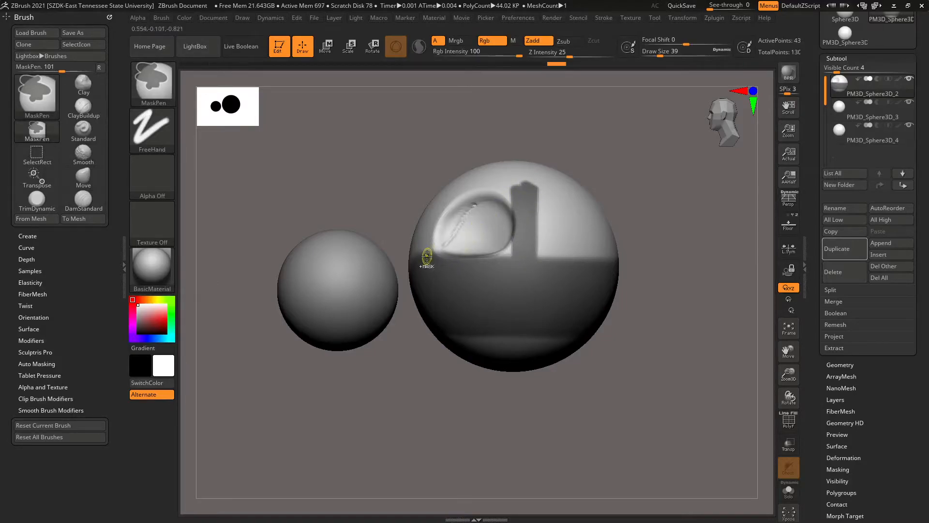
mouse_move(448, 214)
ctrl+mouse_down()
mouse_move(479, 194)
mouse_move(519, 187)
ctrl+mouse_up()
mouse_move(617, 191)
mouse_down()
mouse_move(674, 211)
mouse_move(655, 239)
mouse_up()
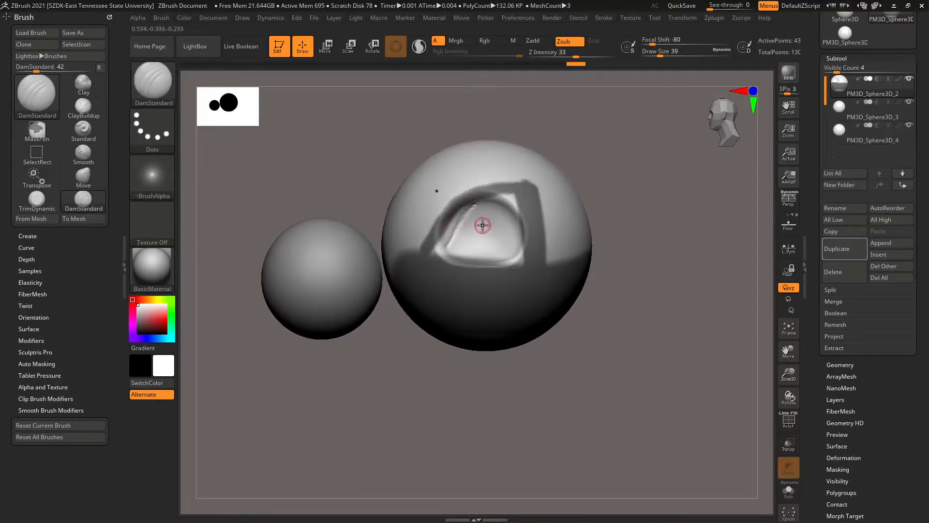
key(ctrl)
ctrl+click(493, 249)
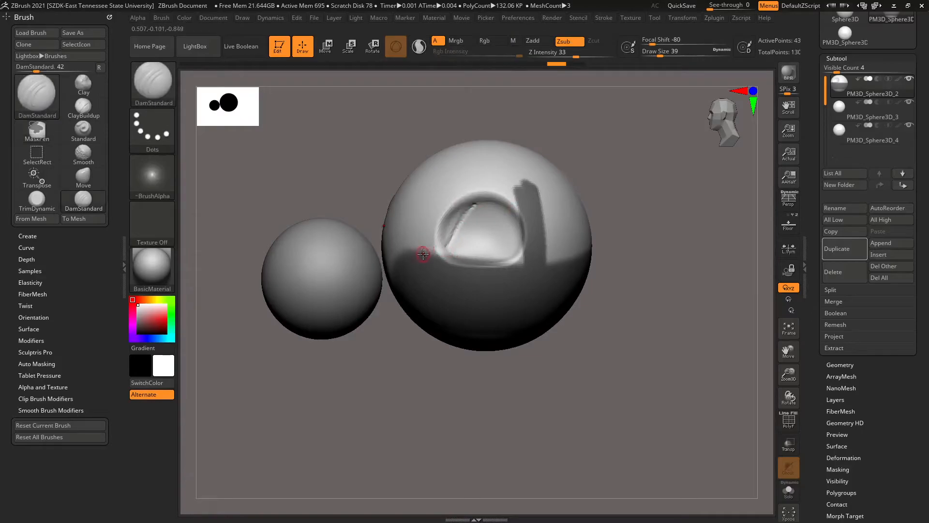
Redo the mask up the eye's left side and along its top edge, undoing two bad strokes.
key(ctrl)
mouse_move(428, 260)
ctrl+mouse_down()
mouse_move(442, 218)
mouse_move(467, 191)
mouse_move(526, 191)
ctrl+mouse_up()
key(ctrl+z)
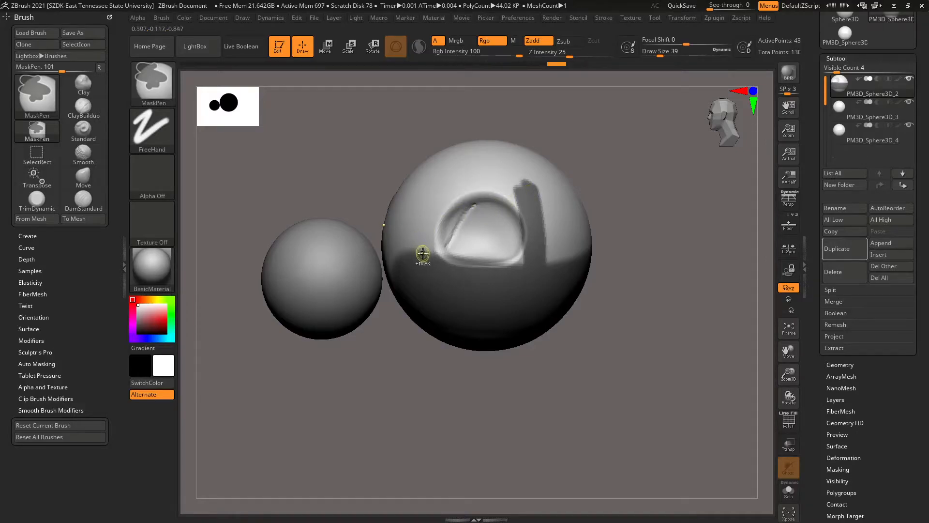
key(ctrl+z)
ctrl+drag(423, 257, 425, 244)
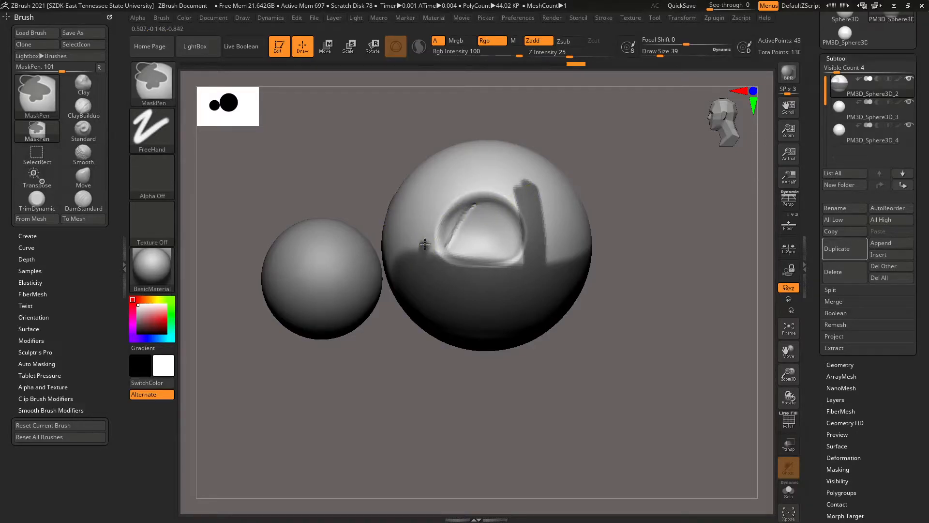
mouse_move(462, 192)
ctrl+mouse_down()
mouse_move(491, 186)
mouse_move(525, 190)
mouse_move(533, 201)
ctrl+mouse_up()
Return to the DamStandard brush and view the model from the front.
key(b)
key(d)
key(s)
mouse_move(582, 291)
mouse_down()
mouse_move(682, 376)
mouse_move(649, 367)
mouse_move(645, 401)
mouse_move(635, 411)
mouse_move(614, 391)
mouse_move(678, 358)
mouse_up()
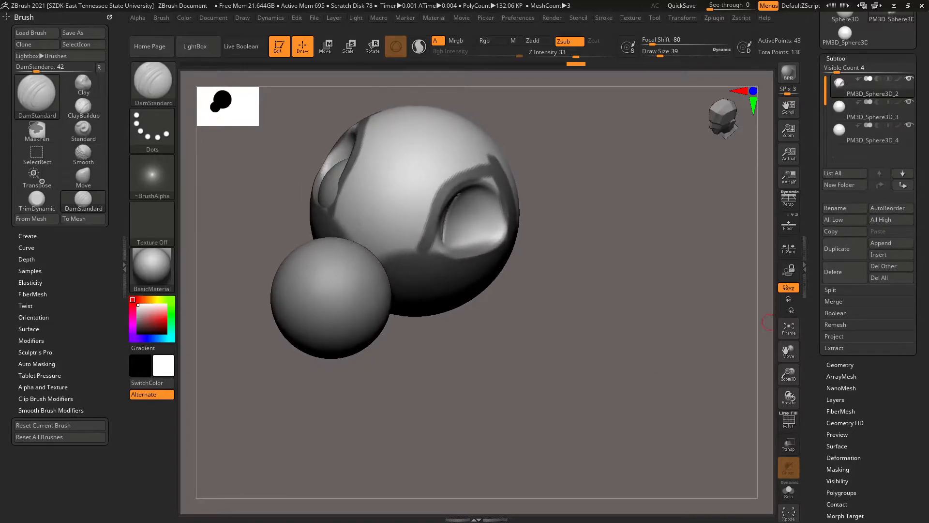
scroll(922, 180, up, 5)
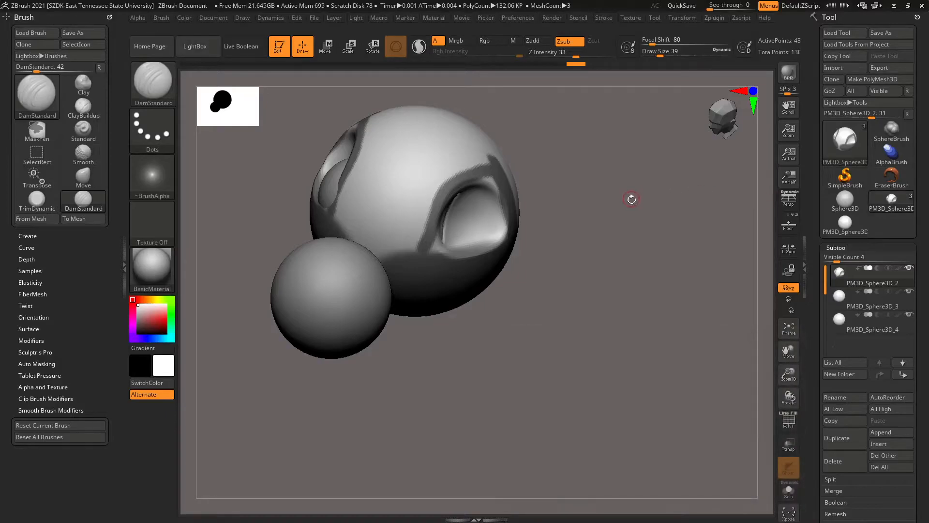
Mask the socket's left side, the sphere's upper edge and an upper-right patch.
drag(581, 244, 731, 282)
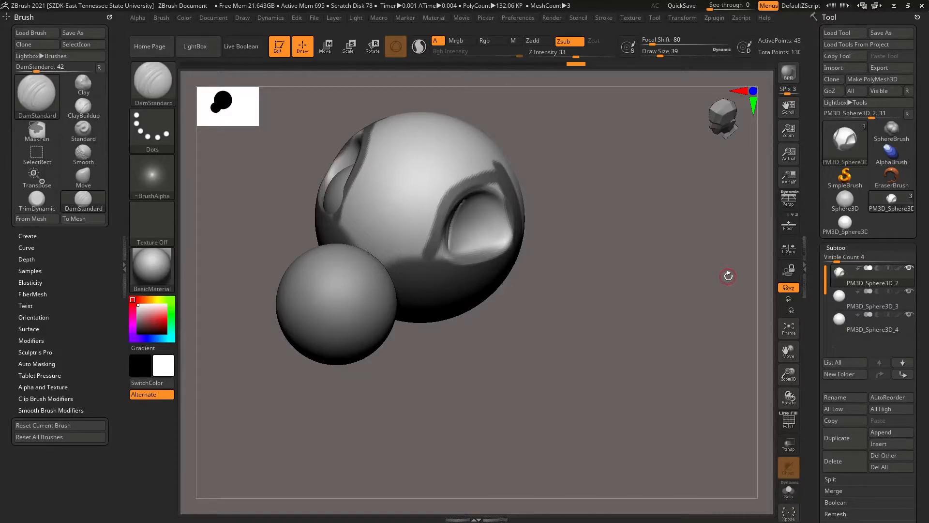
drag(606, 243, 581, 212)
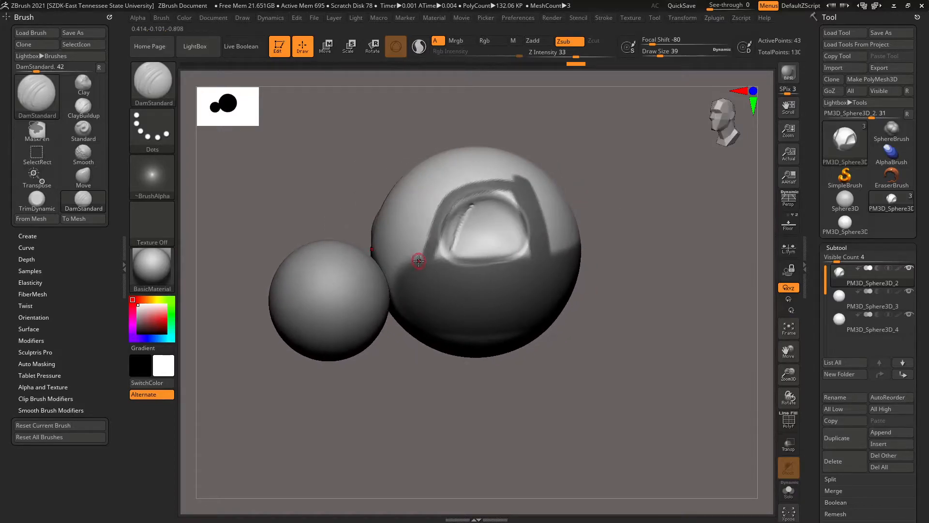
key(ctrl)
ctrl+drag(414, 276, 444, 195)
ctrl+drag(522, 180, 392, 160)
mouse_move(441, 187)
ctrl+mouse_down()
mouse_move(430, 179)
mouse_move(388, 281)
ctrl+mouse_up()
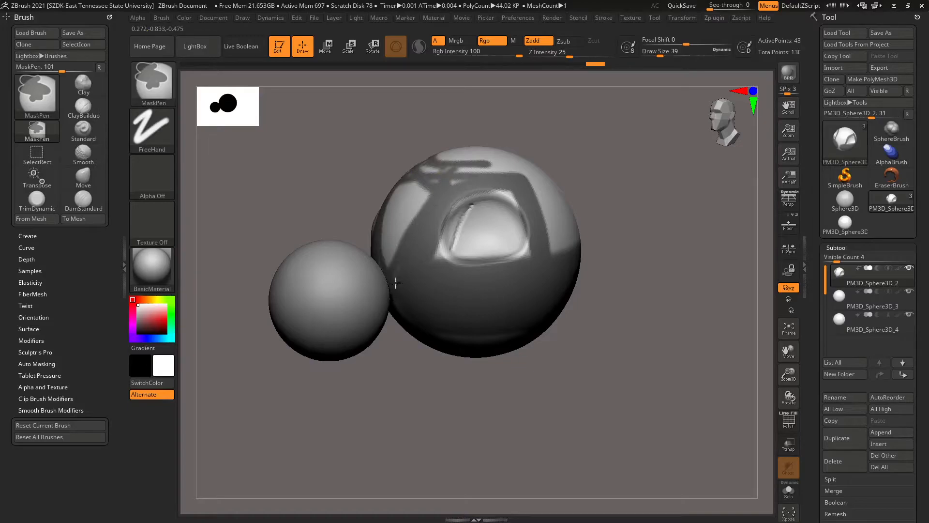
mouse_move(549, 192)
ctrl+mouse_down()
mouse_move(544, 205)
mouse_move(498, 196)
ctrl+mouse_up()
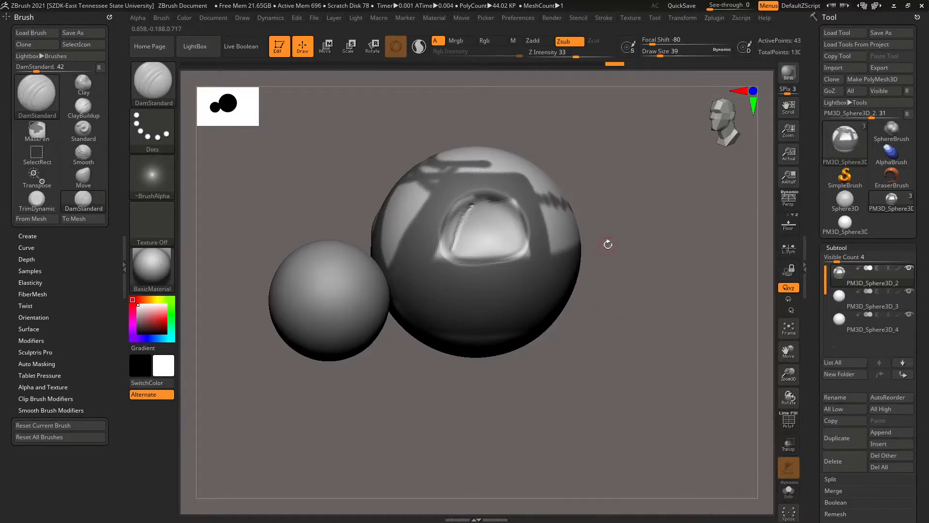
Mask the corner of the light patch, then turn and zoom in close on the socket.
mouse_move(650, 236)
mouse_down()
mouse_move(647, 243)
mouse_move(659, 239)
mouse_up()
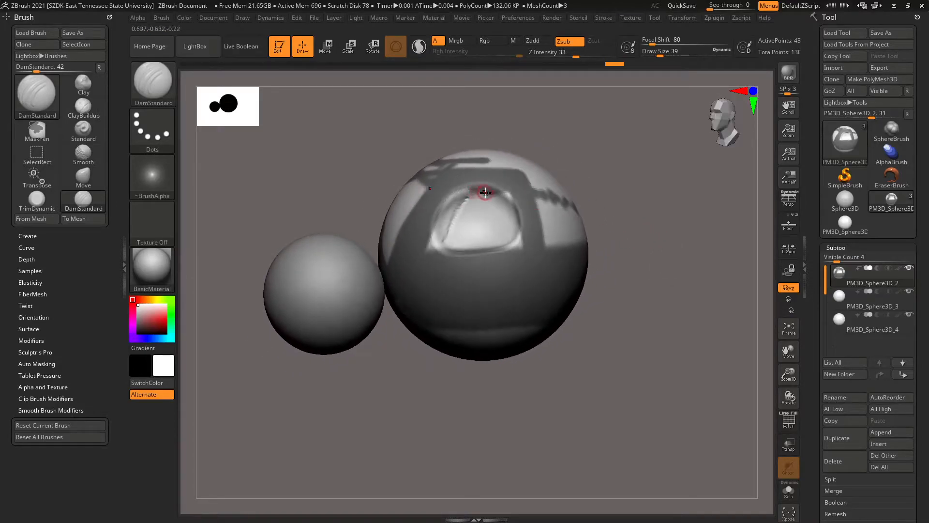
key(ctrl)
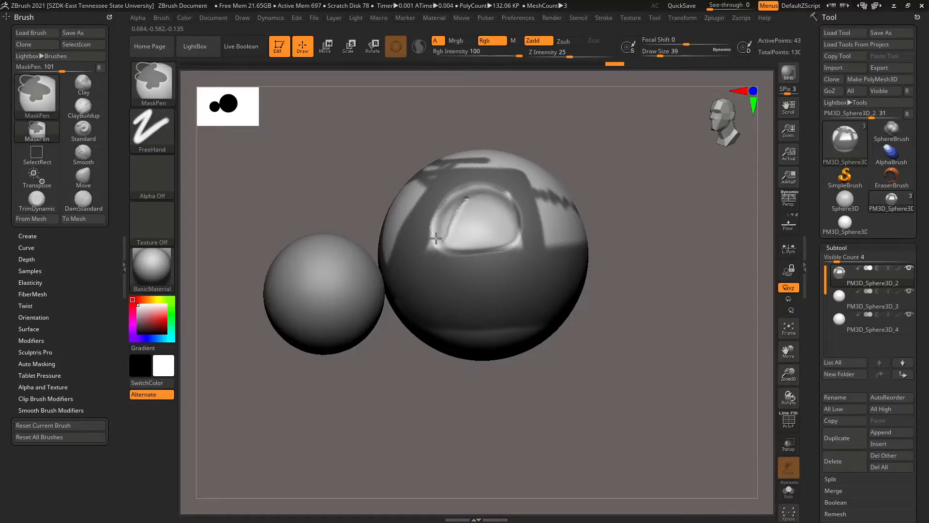
ctrl+drag(438, 235, 428, 261)
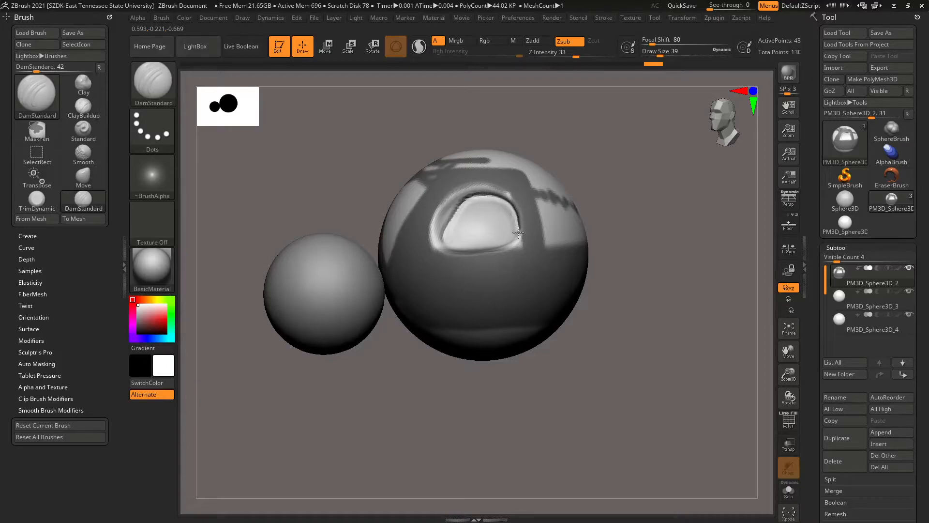
drag(664, 231, 463, 272)
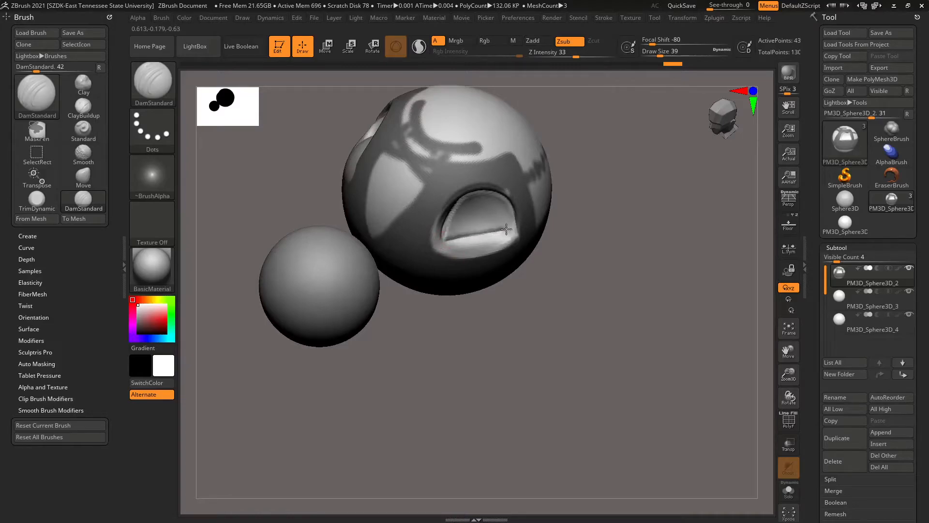
drag(564, 252, 552, 225)
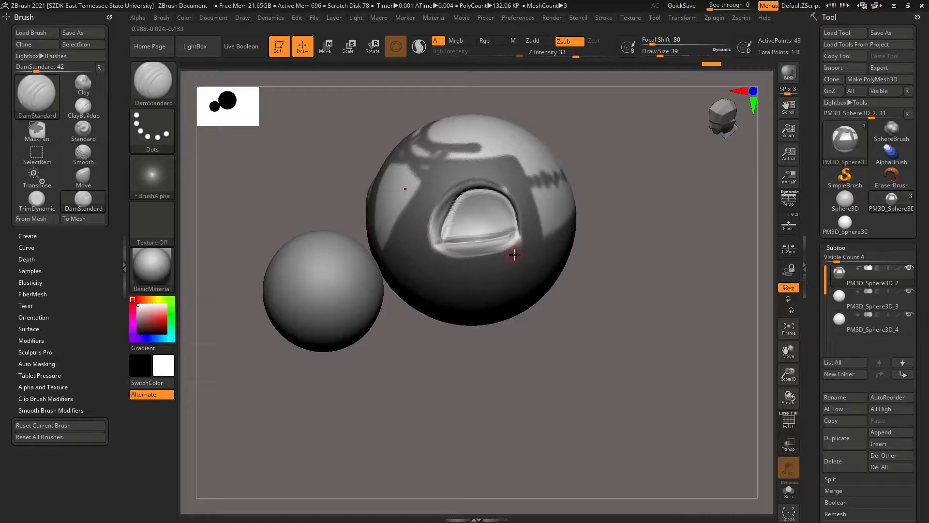
mouse_move(620, 289)
alt+mouse_down()
mouse_move(623, 363)
mouse_move(664, 390)
mouse_move(661, 330)
mouse_move(657, 340)
alt+mouse_up()
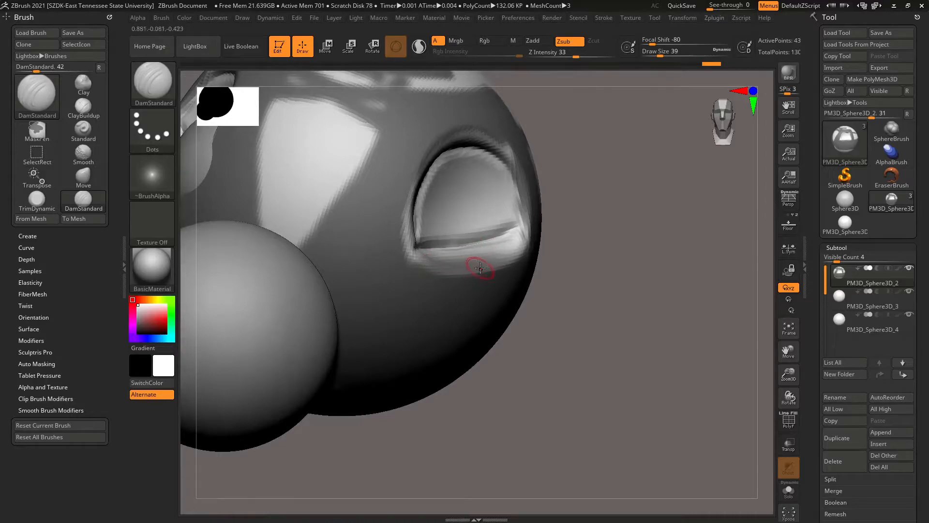
Polish along the socket's lower eyelid with the hPolish brush.
click(41, 107)
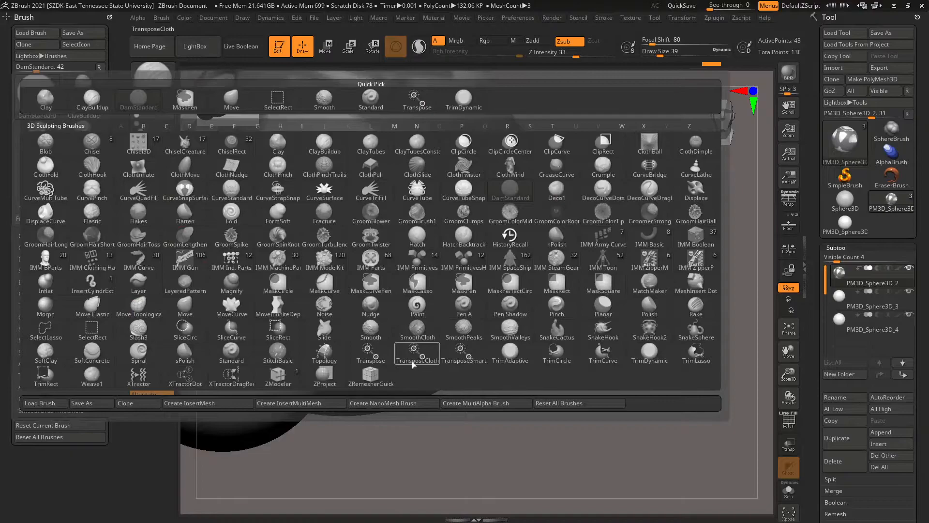
key(h)
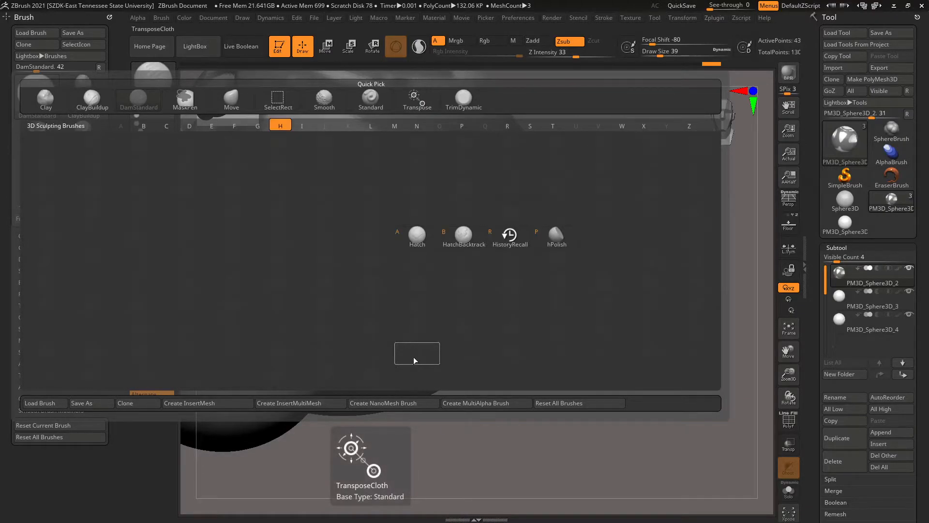
click(553, 244)
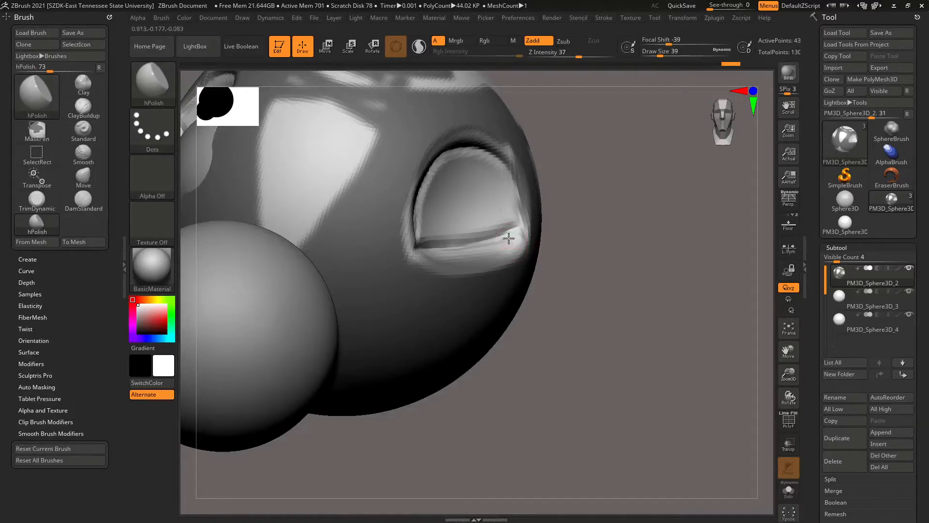
drag(464, 251, 440, 254)
Clear the mask from the cranium sphere.
drag(593, 251, 575, 288)
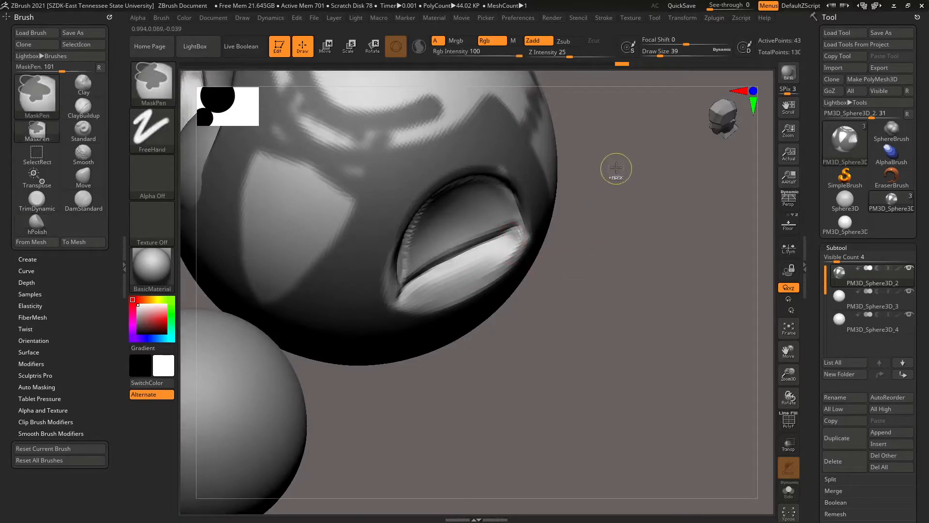
ctrl+drag(614, 166, 600, 242)
ctrl+drag(628, 154, 607, 432)
mouse_move(622, 377)
mouse_down()
mouse_move(608, 355)
mouse_move(619, 377)
mouse_move(611, 363)
mouse_up()
key(ctrl)
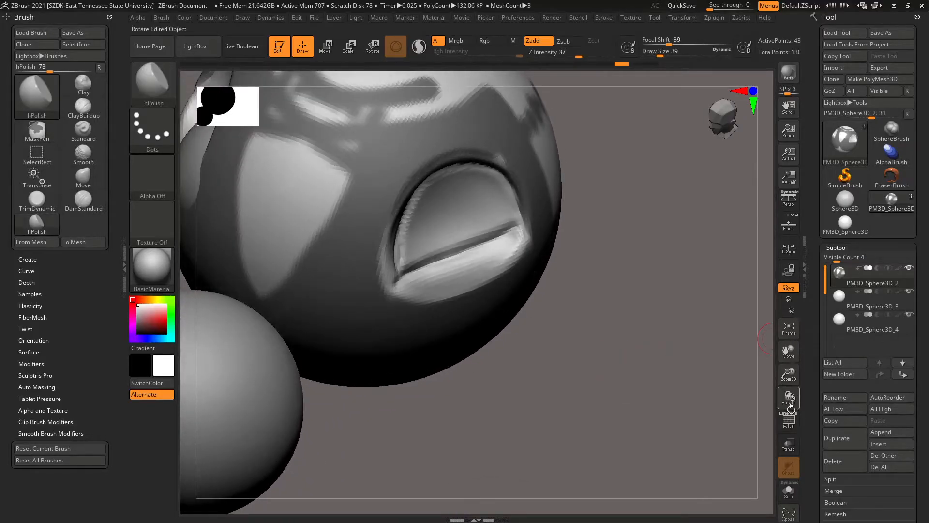
Turn on PolyF and clear the mask from the cranium.
click(788, 425)
key(ctrl)
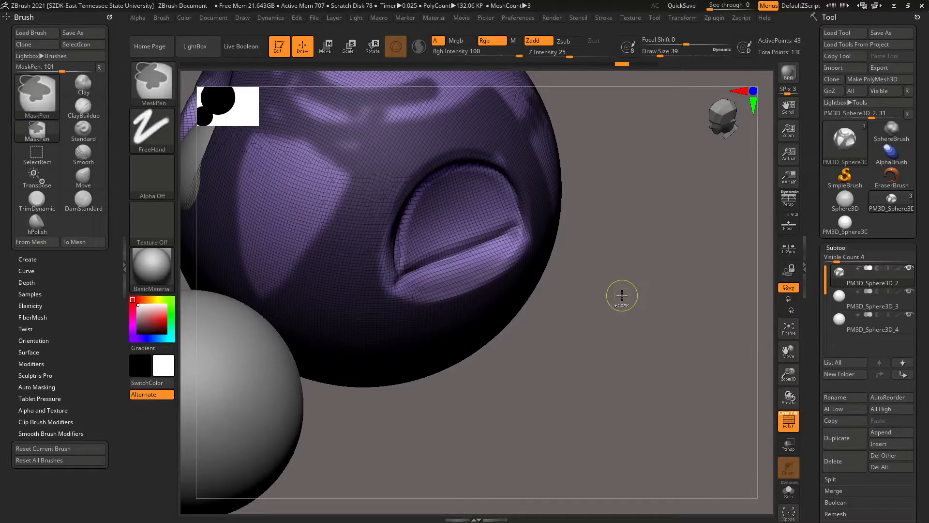
ctrl+drag(623, 294, 618, 435)
drag(607, 383, 508, 273)
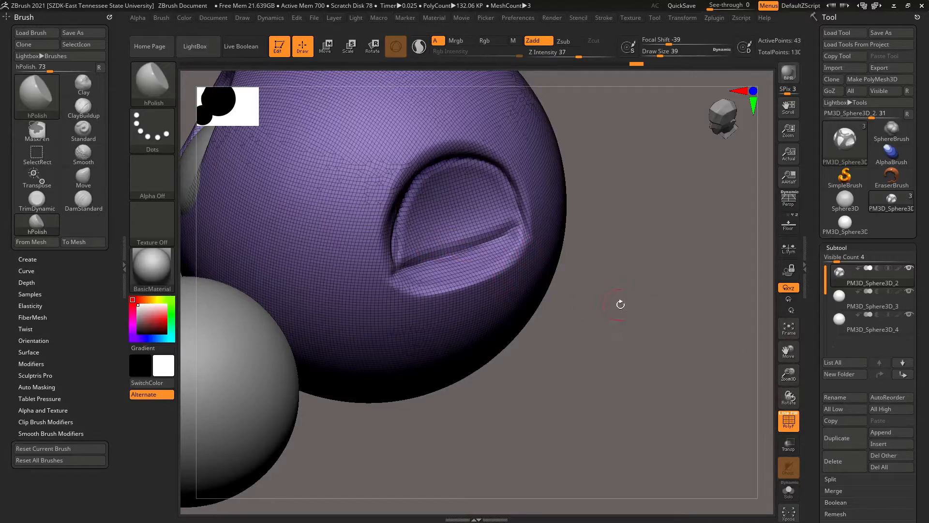
Clear the leftover mask and orbit so the eye socket faces the viewer.
ctrl+click(620, 304)
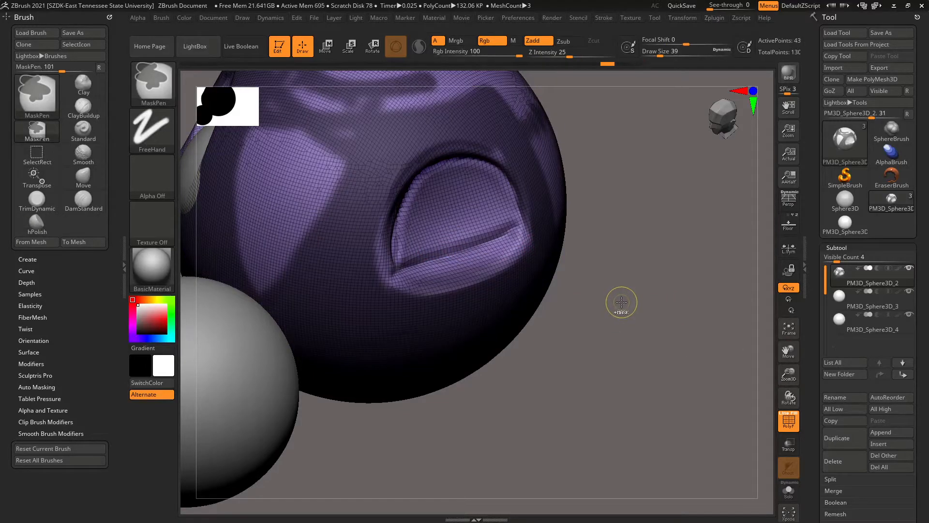
drag(580, 276, 527, 268)
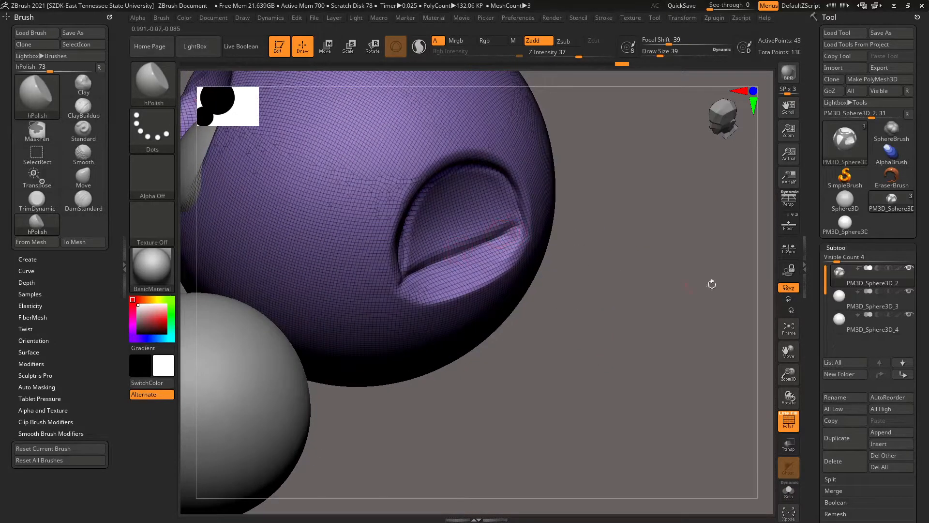
key(ctrl)
drag(927, 378, 915, 287)
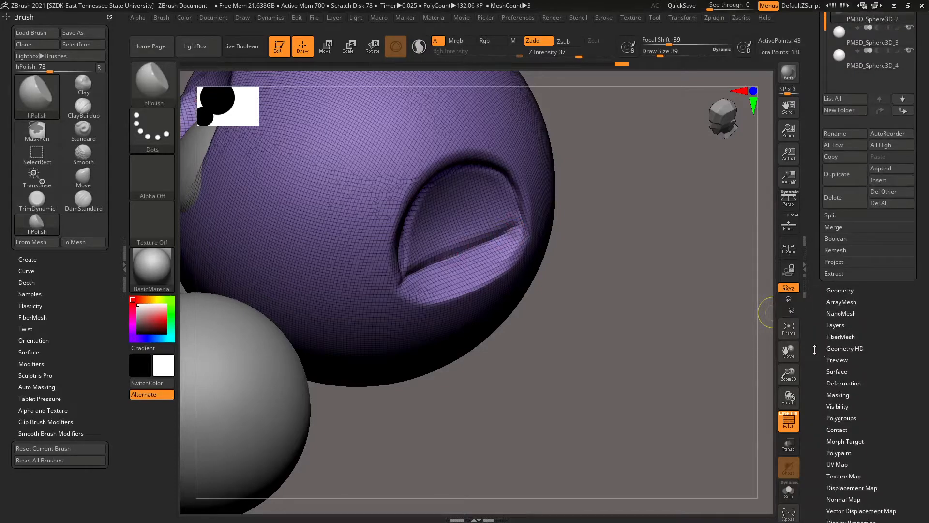
mouse_move(610, 209)
ctrl+mouse_down()
mouse_move(618, 345)
mouse_move(636, 345)
mouse_move(653, 364)
mouse_move(628, 369)
ctrl+mouse_up()
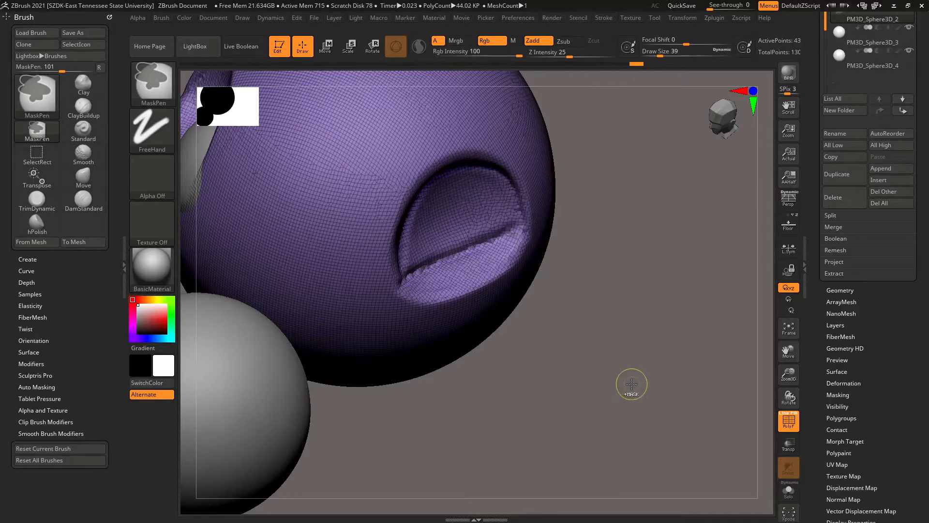
mouse_move(604, 339)
mouse_down()
mouse_move(607, 313)
mouse_move(489, 224)
mouse_up()
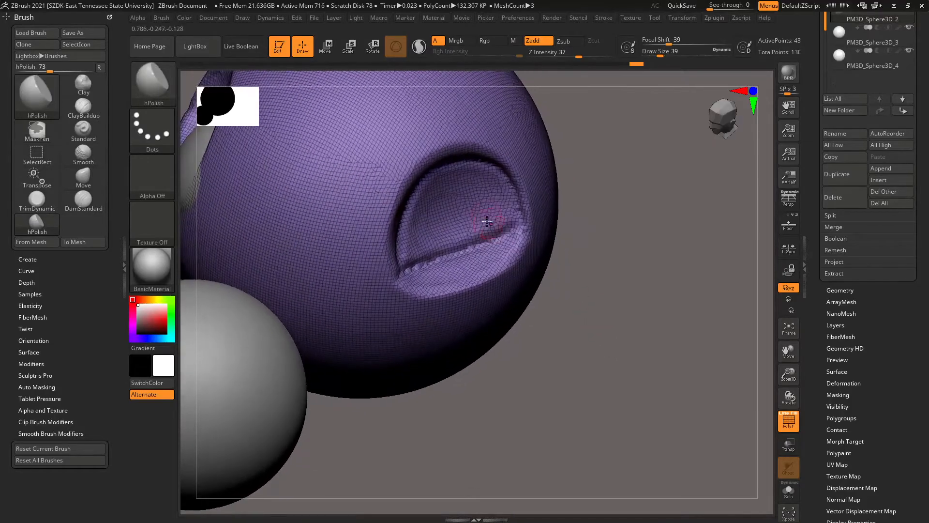
drag(540, 237, 639, 264)
drag(660, 296, 462, 267)
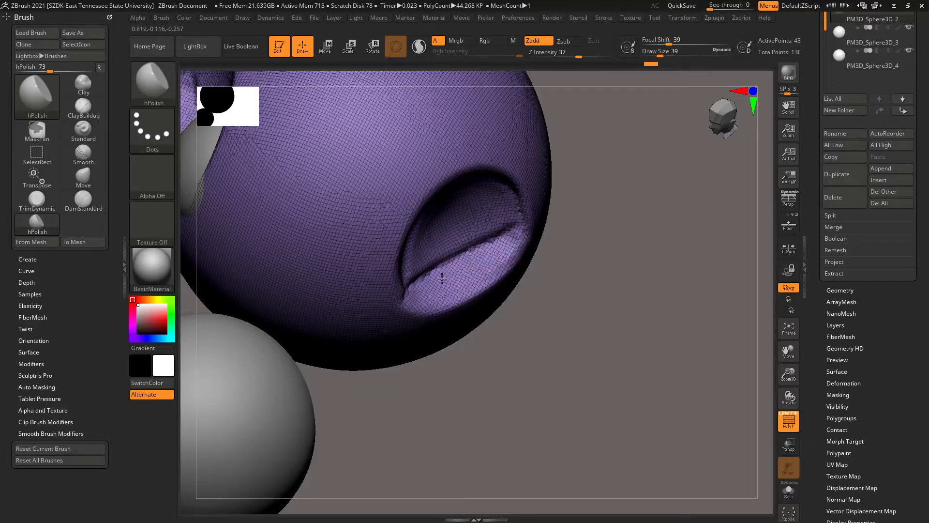
Turn off PolyF and flatten the lower eyelid crease with hPolish.
click(790, 422)
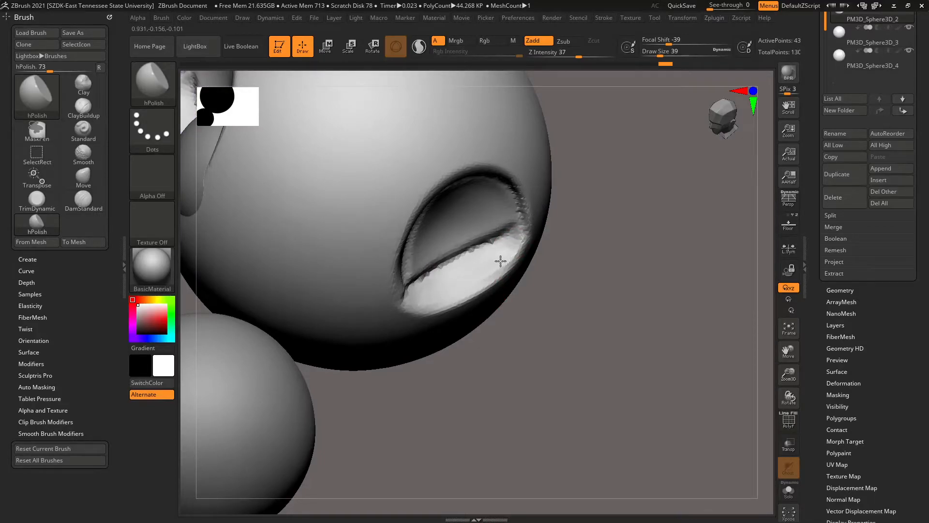
right_drag(436, 286, 590, 354)
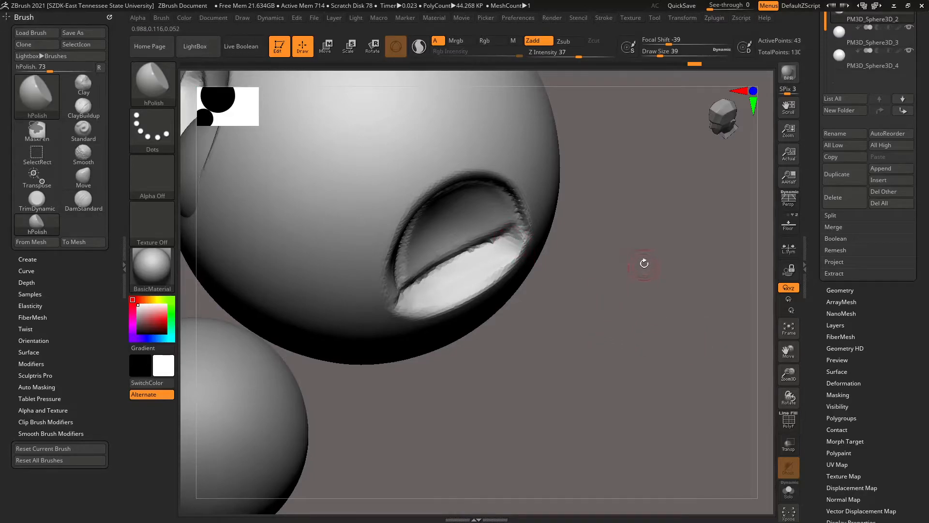
right_drag(622, 277, 527, 218)
mouse_move(527, 218)
mouse_down()
mouse_move(481, 249)
mouse_move(456, 234)
mouse_up()
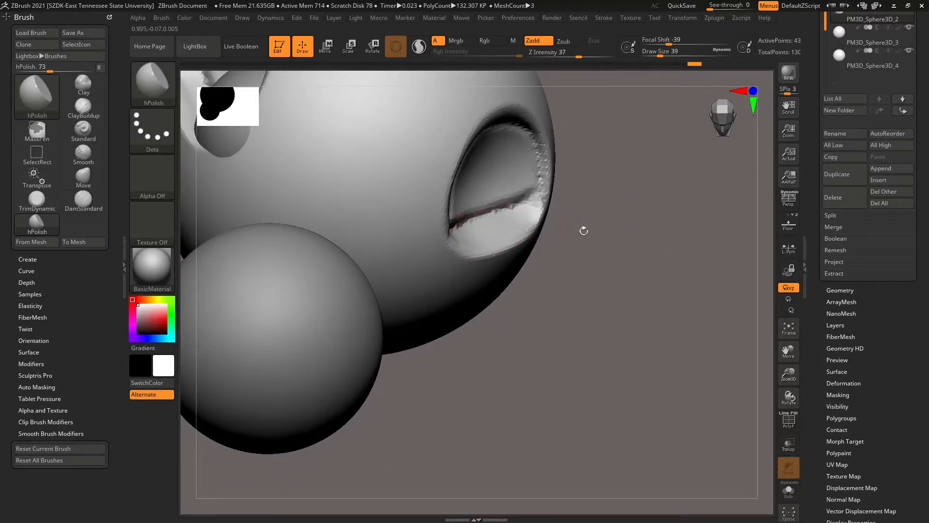
right_drag(632, 265, 568, 291)
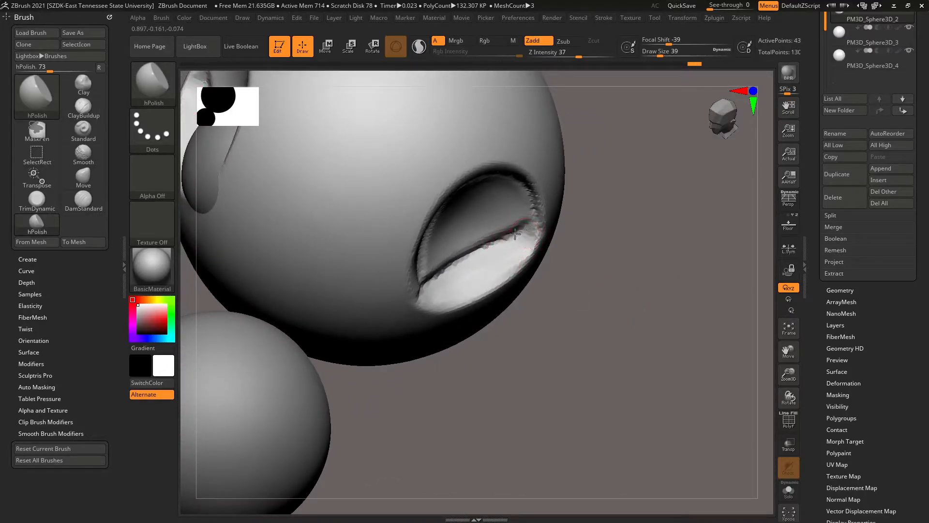
right_drag(665, 319, 675, 218)
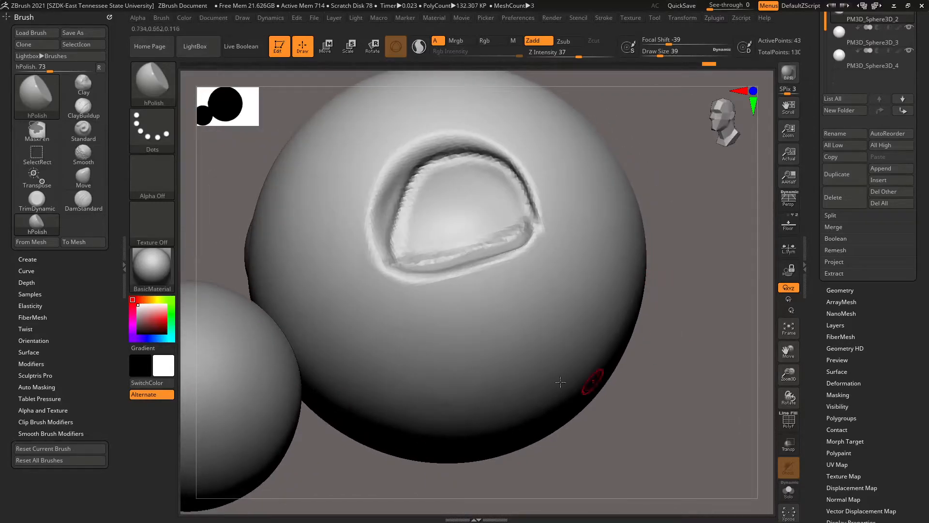
mouse_move(621, 294)
right_down()
mouse_move(644, 339)
mouse_move(617, 352)
right_up()
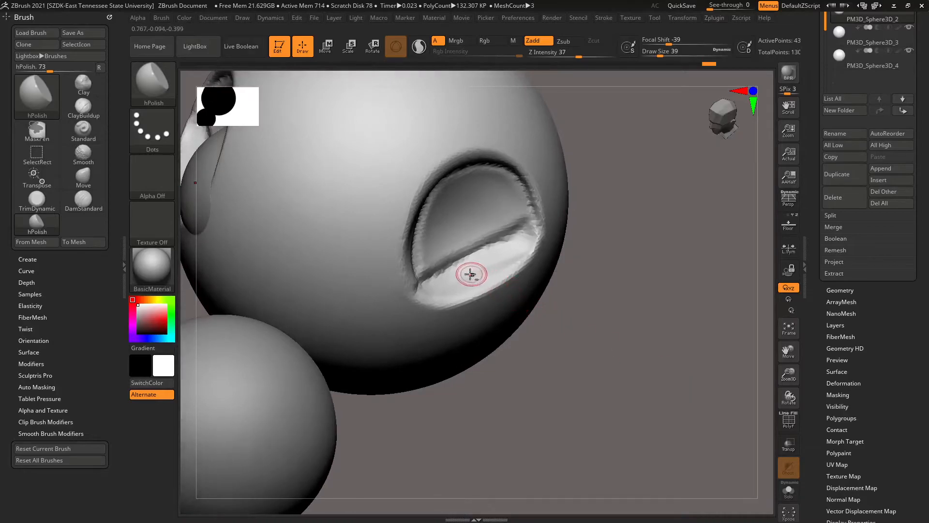
Enlarge the brush to size 65 and polish the lower eyelid surface.
key(s)
drag(464, 270, 470, 273)
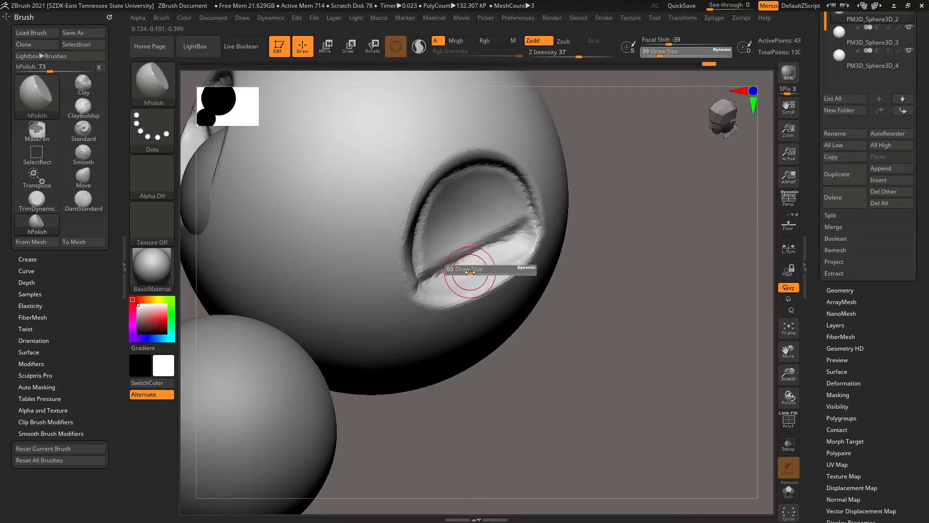
drag(455, 274, 452, 275)
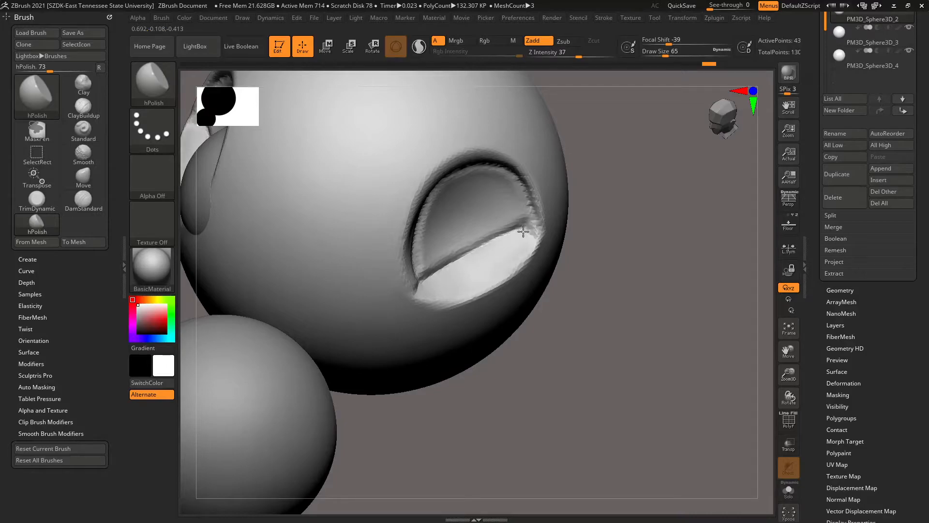
mouse_move(609, 304)
mouse_down()
mouse_move(595, 264)
mouse_move(598, 307)
mouse_up()
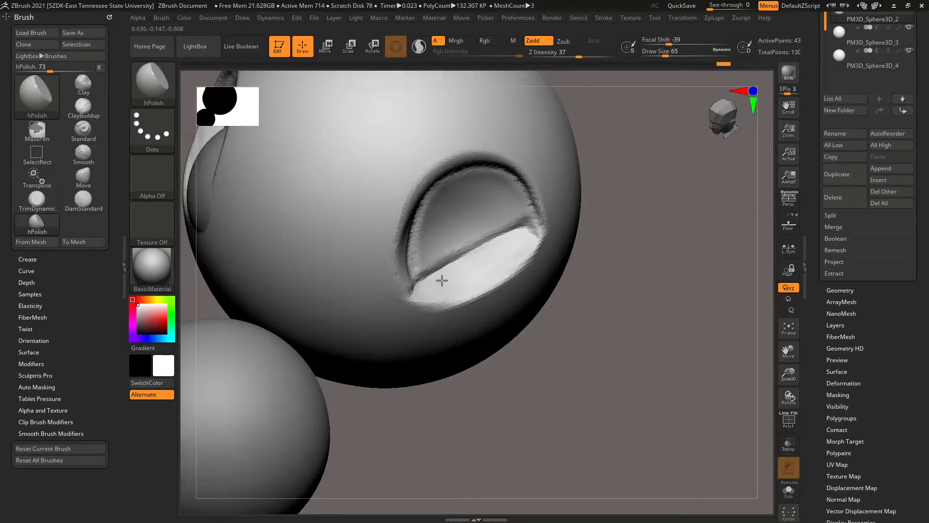
Polish the inner lip of the socket hole from several angles.
drag(523, 238, 481, 264)
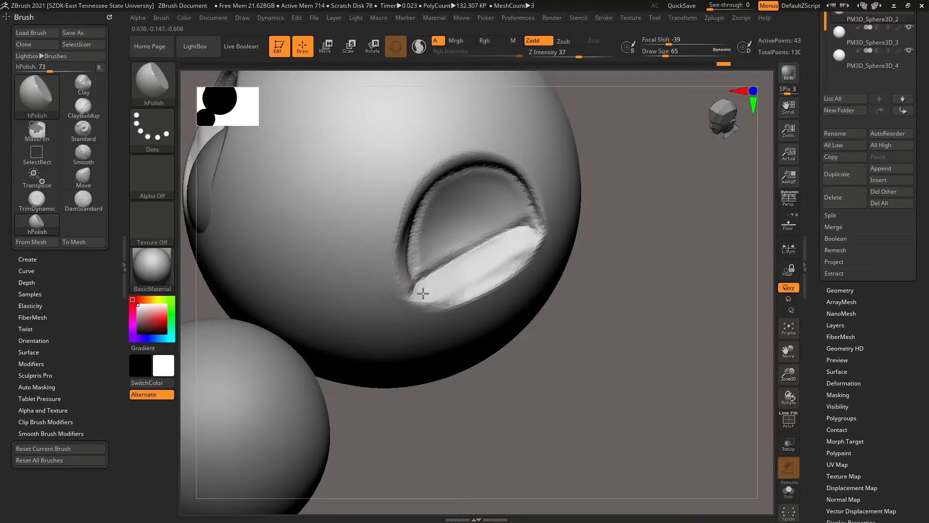
mouse_move(630, 310)
mouse_down()
mouse_move(615, 315)
mouse_move(557, 269)
mouse_move(545, 287)
mouse_up()
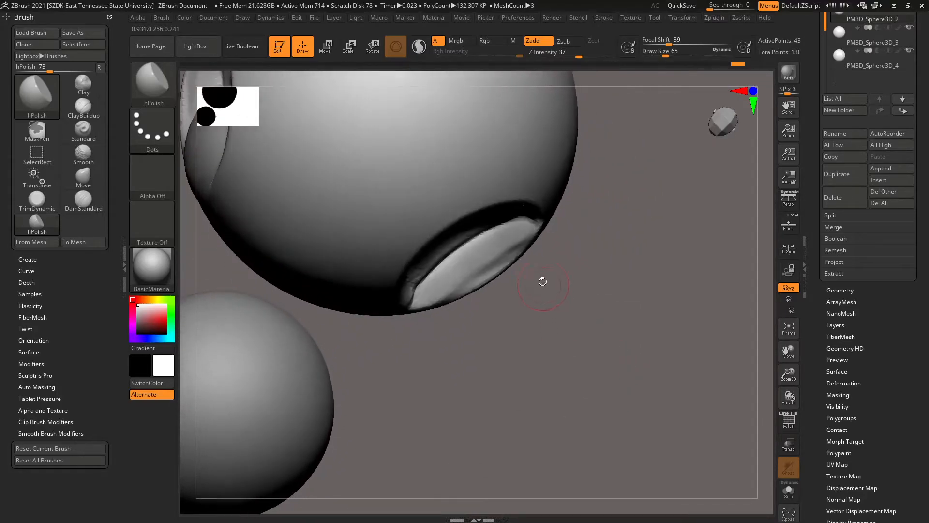
drag(510, 224, 472, 268)
mouse_move(505, 234)
mouse_down()
mouse_move(472, 252)
mouse_move(517, 228)
mouse_up()
drag(459, 273, 432, 290)
drag(631, 283, 637, 210)
Flatten the lip's right corner and the socket's inner floor.
drag(521, 224, 484, 244)
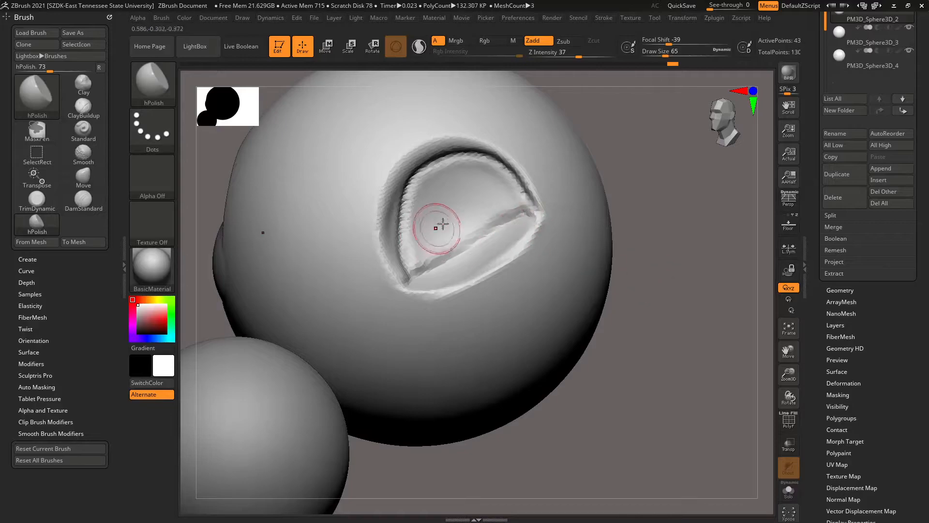
mouse_move(498, 212)
mouse_down()
mouse_move(490, 183)
mouse_move(452, 183)
mouse_move(415, 208)
mouse_move(411, 257)
mouse_up()
drag(492, 206, 500, 192)
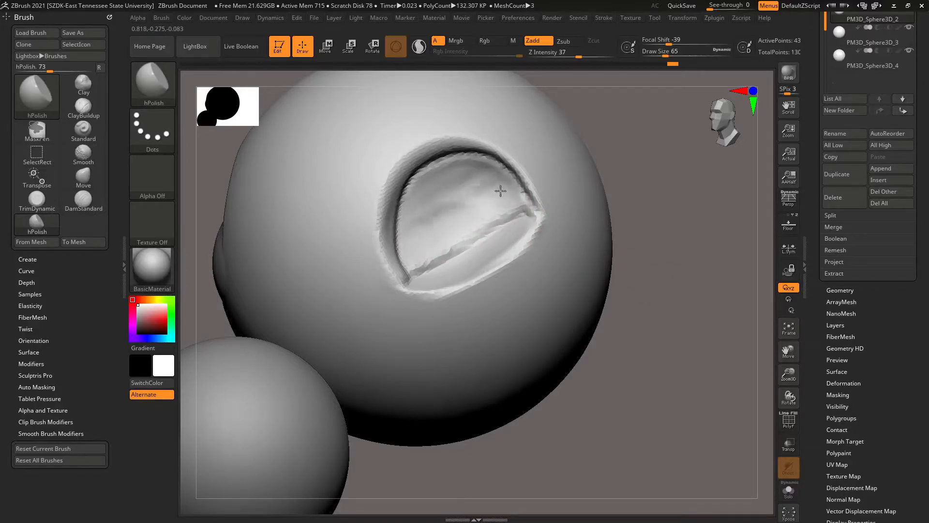
mouse_move(442, 206)
mouse_down()
mouse_move(431, 194)
mouse_move(479, 179)
mouse_move(421, 198)
mouse_move(413, 233)
mouse_move(476, 160)
mouse_move(504, 175)
mouse_move(438, 208)
mouse_up()
ctrl+drag(666, 168, 672, 324)
drag(638, 389, 593, 376)
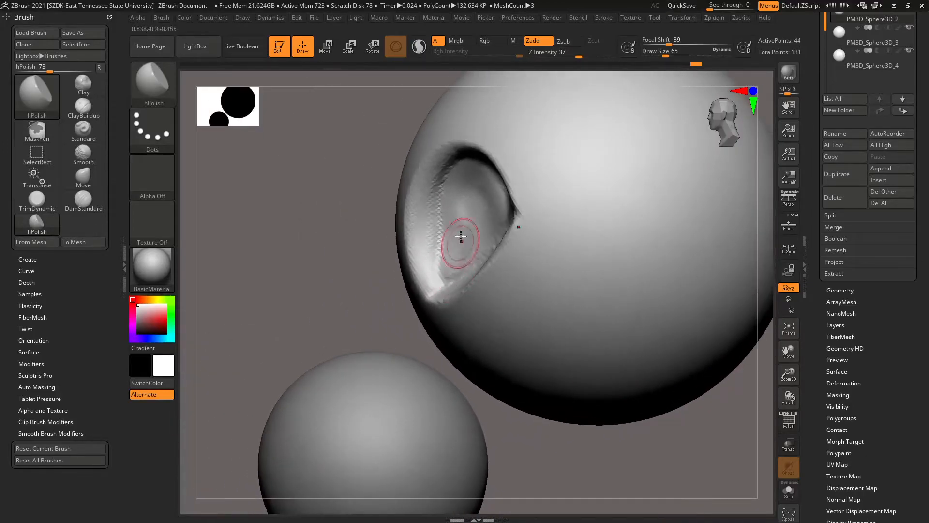
Polish down the socket's left rim, lower tip and upper edge.
mouse_move(433, 178)
mouse_down()
mouse_move(420, 213)
mouse_move(423, 269)
mouse_move(433, 213)
mouse_move(433, 252)
mouse_up()
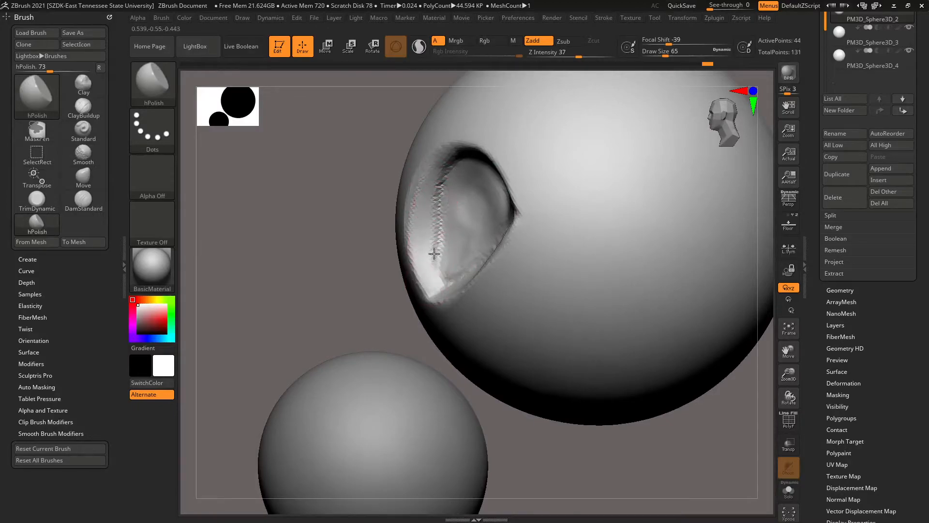
drag(435, 293, 443, 167)
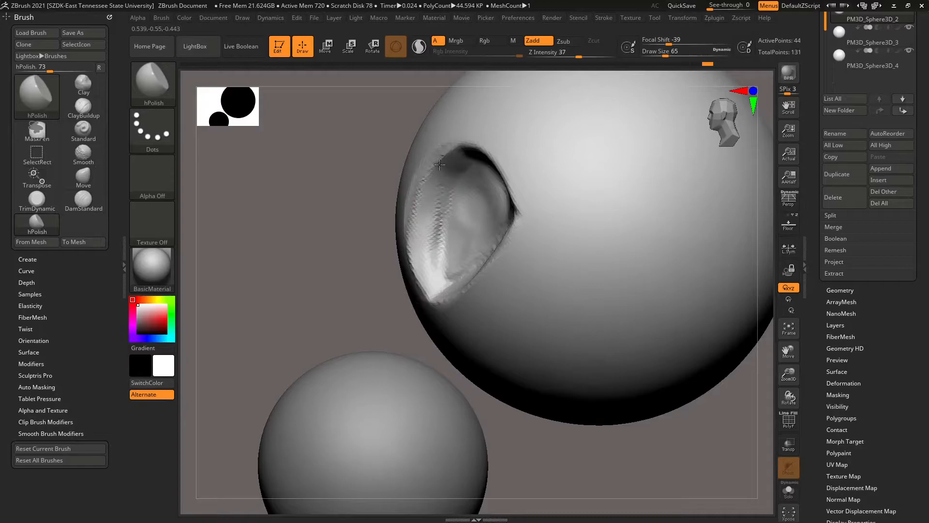
drag(271, 225, 341, 206)
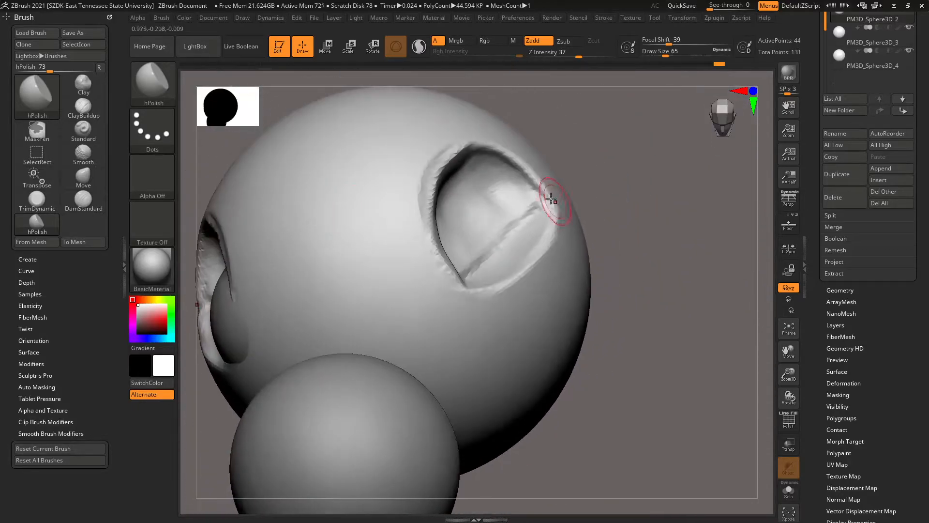
drag(685, 165, 535, 207)
Shift-smooth the socket's left and lower-left rim and the surface above it.
key(ctrl)
key(shift)
shift+drag(416, 257, 419, 287)
mouse_move(397, 240)
shift+mouse_down()
mouse_move(456, 328)
mouse_move(472, 320)
shift+mouse_up()
shift+drag(455, 116, 481, 105)
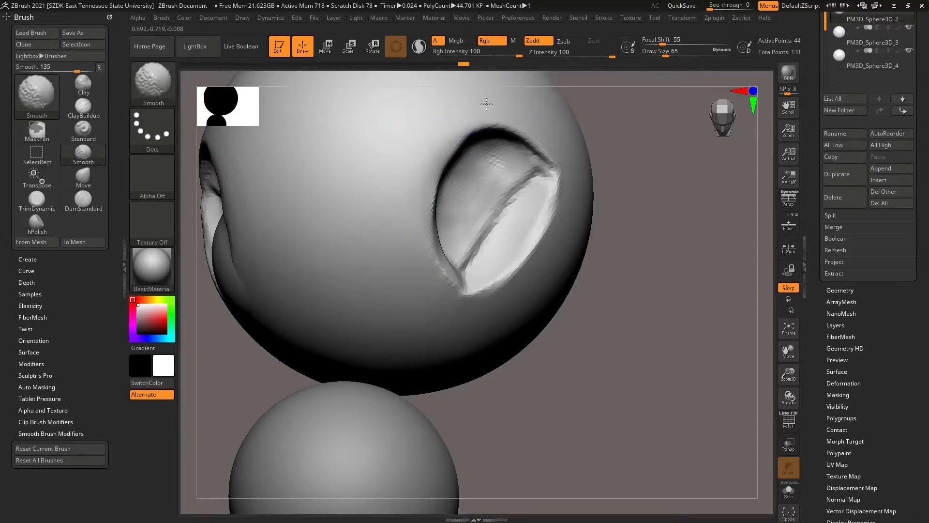
mouse_move(678, 170)
mouse_down()
mouse_move(643, 205)
mouse_move(671, 199)
mouse_up()
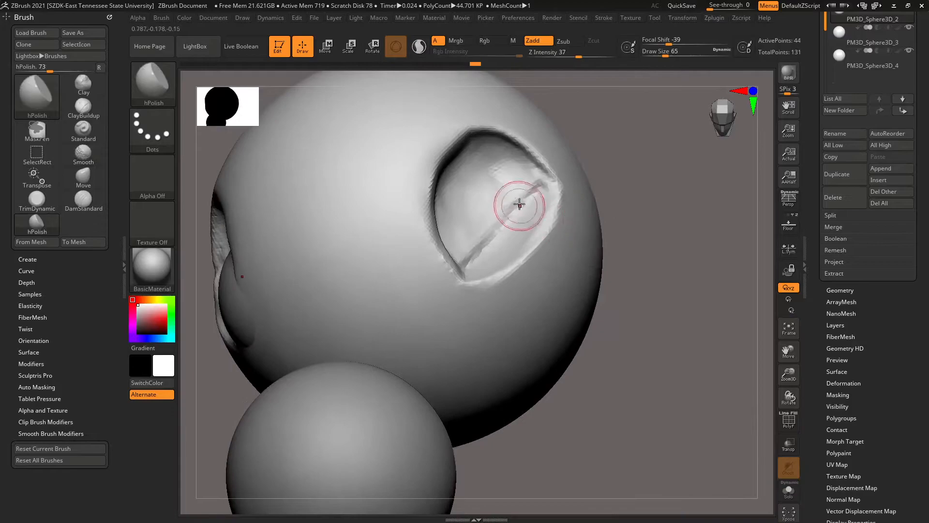
drag(698, 276, 679, 269)
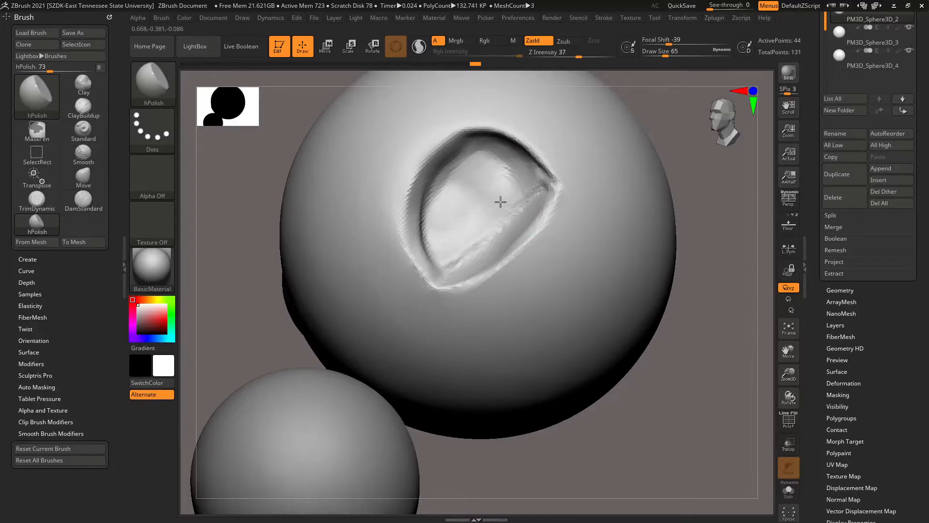
Flatten the socket's inner surface, then inspect the head from front, side and above.
drag(507, 165, 436, 218)
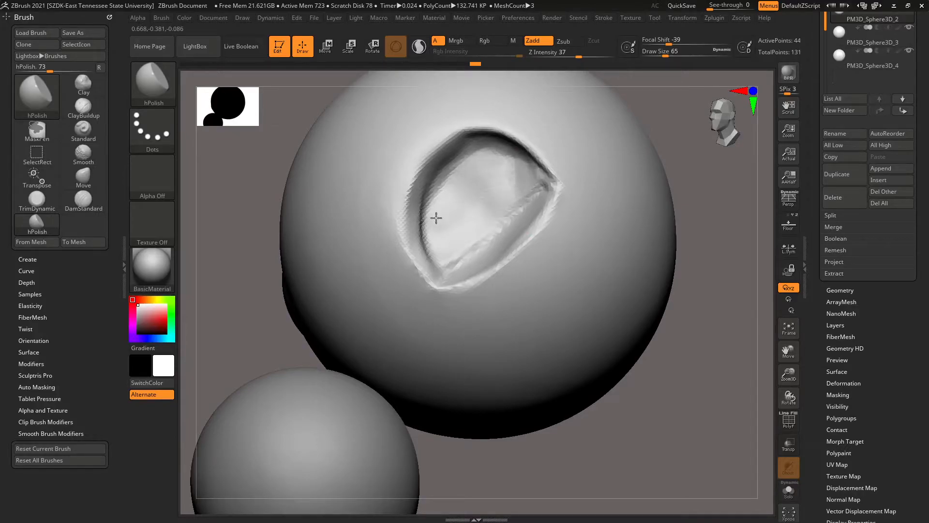
drag(504, 196, 501, 186)
shift+drag(717, 376, 741, 325)
alt+drag(619, 317, 613, 346)
drag(621, 395, 593, 492)
drag(656, 187, 668, 104)
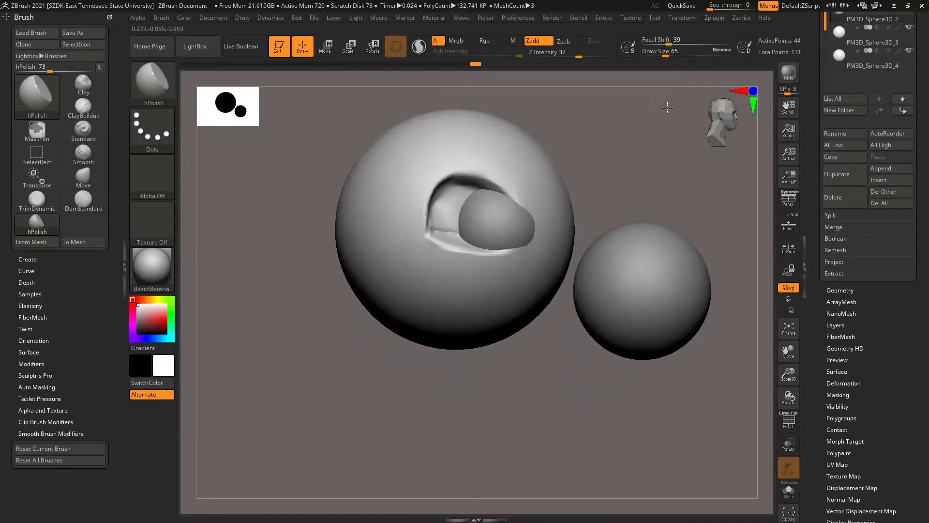
Slide eyeball sphere PM3D_Sphere3D_4 into the socket, then take PM3D_Sphere3D_2 with the Move brush.
alt+click(496, 221)
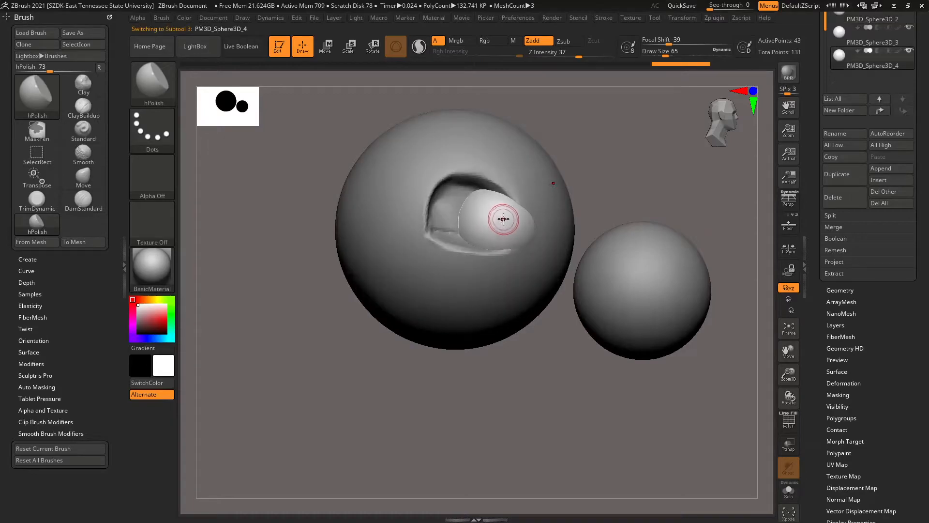
key(w)
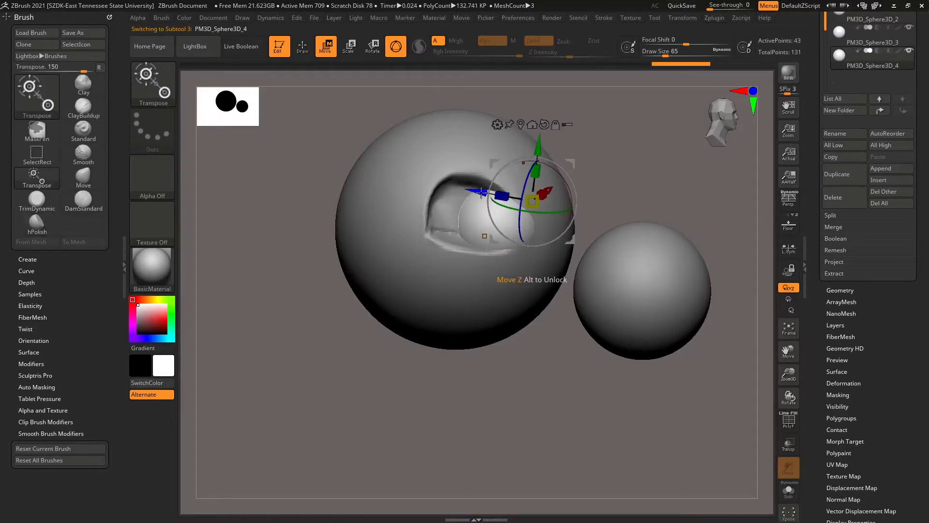
drag(447, 185, 446, 185)
drag(638, 193, 571, 186)
drag(626, 246, 629, 225)
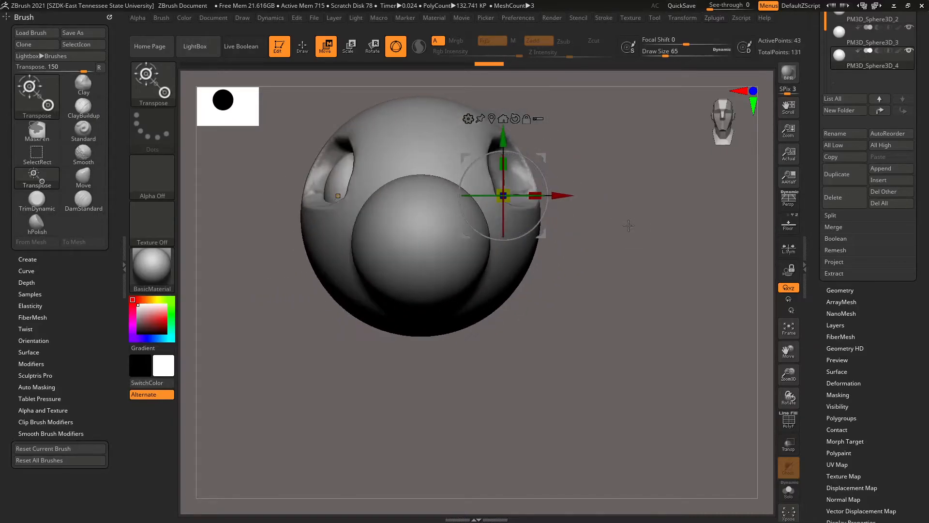
alt+click(518, 277)
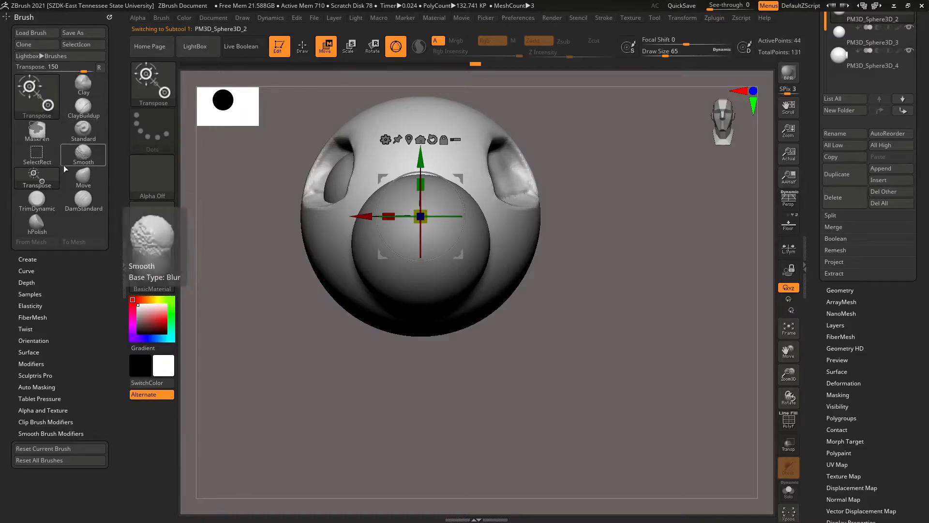
click(83, 177)
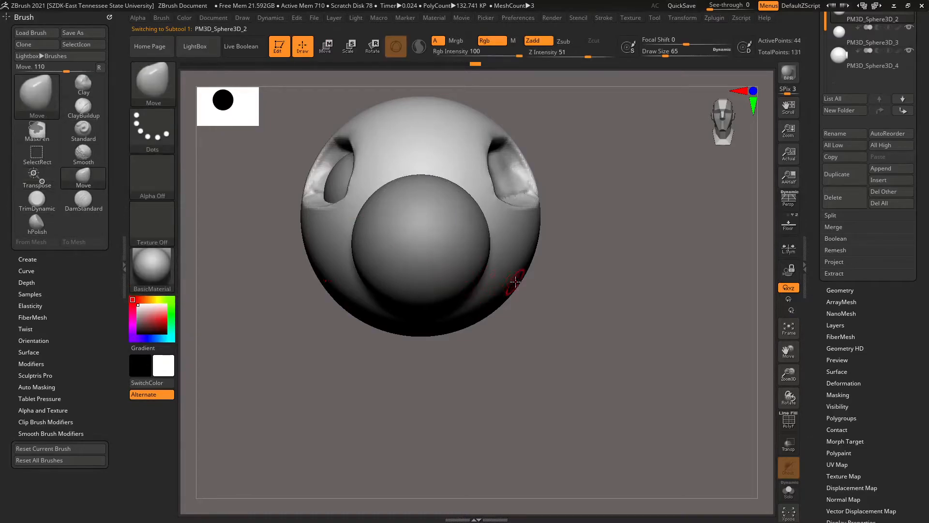
Set the Move brush to size 305 and bulge the head's lower sides outward.
key(s)
mouse_move(537, 257)
mouse_down()
mouse_move(546, 253)
mouse_move(537, 259)
mouse_up()
mouse_move(508, 294)
mouse_down()
mouse_move(514, 304)
mouse_move(522, 291)
mouse_up()
drag(536, 248, 530, 247)
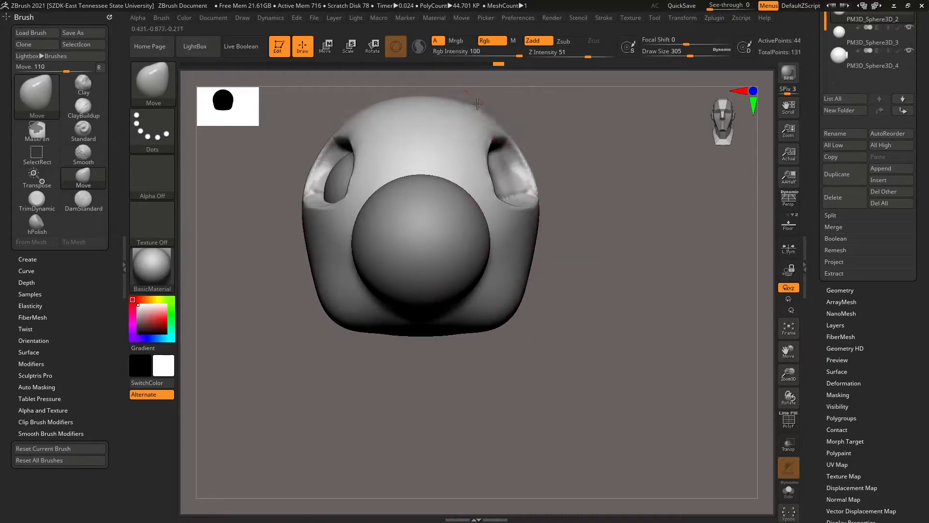
mouse_move(512, 122)
mouse_down()
mouse_move(591, 257)
mouse_move(606, 336)
mouse_move(533, 338)
mouse_move(506, 218)
mouse_move(495, 208)
mouse_move(485, 215)
mouse_up()
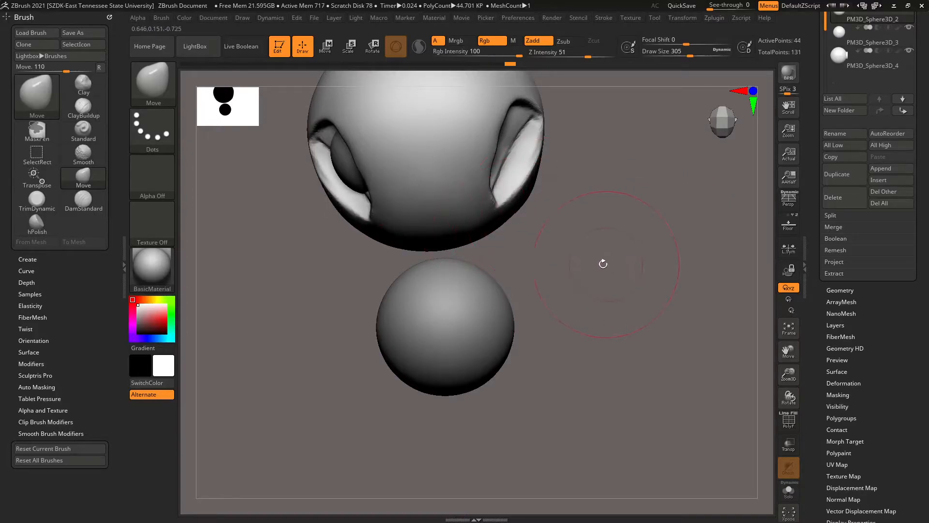
drag(618, 237, 585, 212)
drag(637, 233, 645, 146)
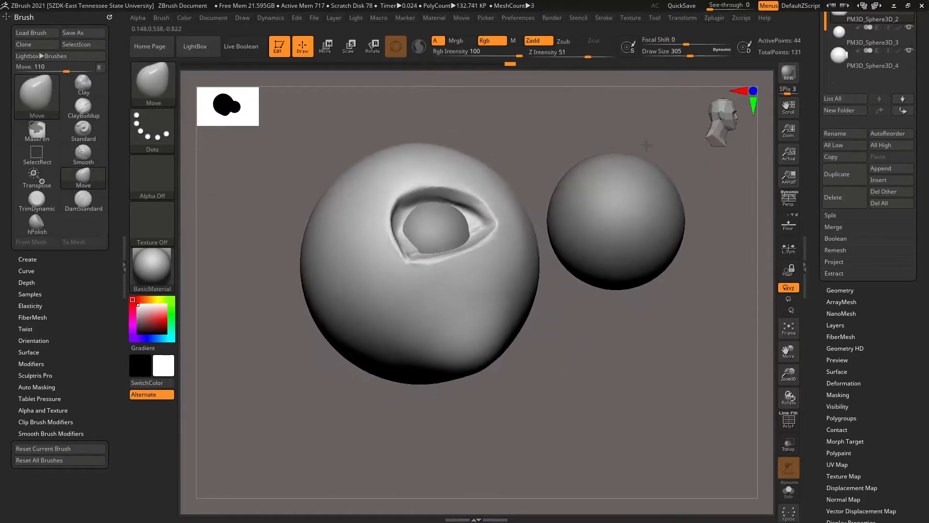
drag(656, 322, 566, 372)
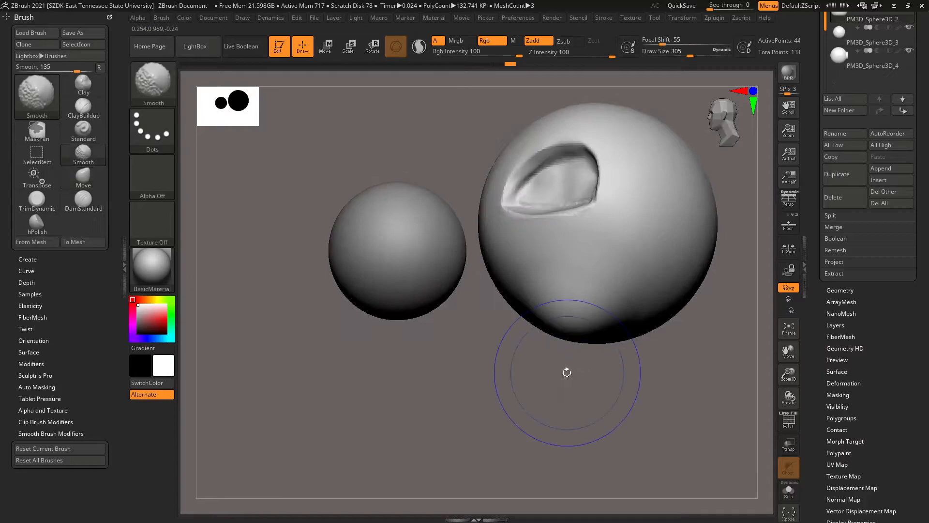
Pull the head's lower-left and lower-right edges outward, then zoom in and shrink the brush to 51.
drag(520, 315, 516, 328)
mouse_move(637, 322)
mouse_down()
mouse_move(638, 332)
mouse_move(670, 321)
mouse_up()
drag(669, 361, 717, 374)
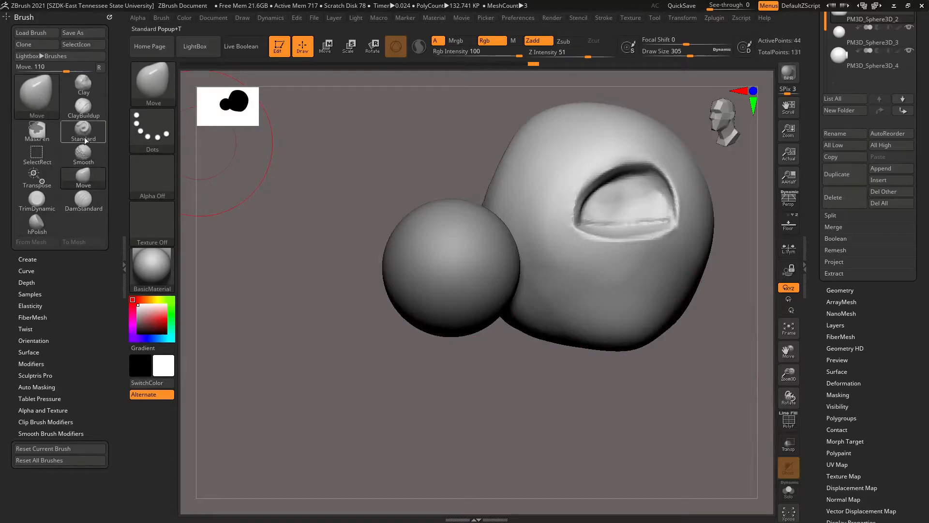
alt+drag(652, 376, 570, 393)
alt+drag(644, 335, 666, 275)
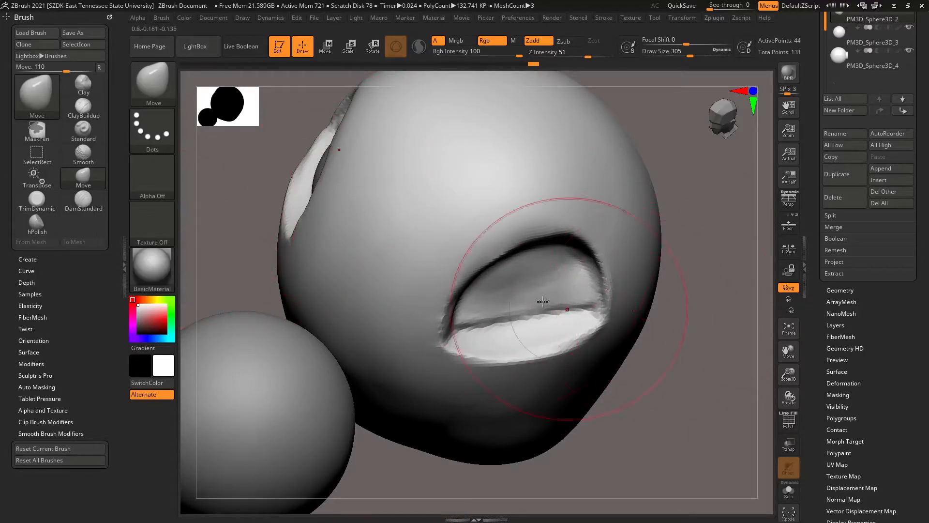
key(s)
drag(529, 291, 508, 291)
mouse_move(691, 369)
mouse_down()
mouse_move(699, 377)
mouse_move(701, 352)
mouse_move(623, 357)
mouse_up()
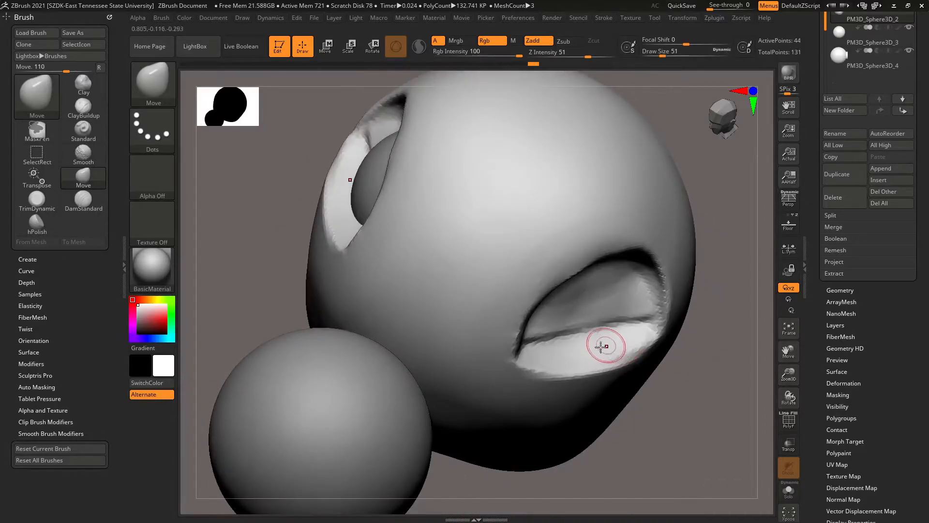
Flatten the socket's lower eyelid with the hPolish brush.
click(44, 231)
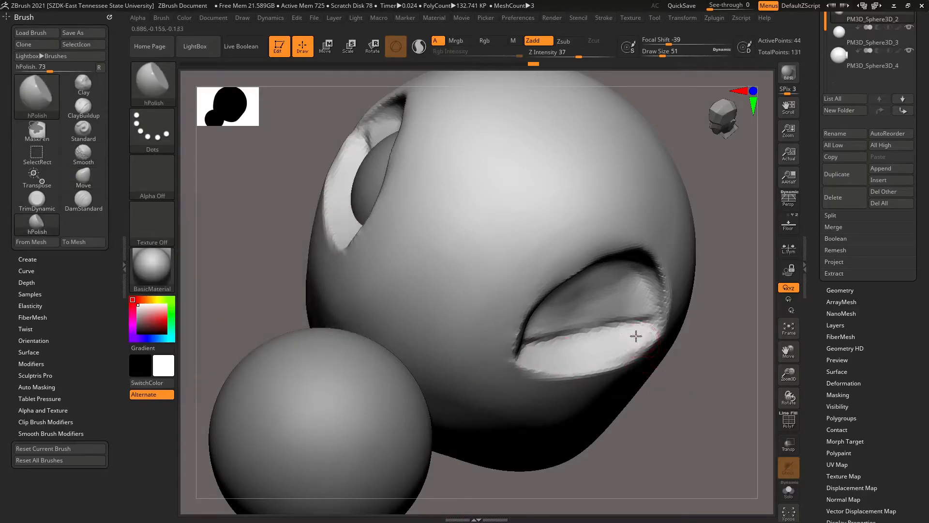
mouse_move(530, 355)
mouse_down()
mouse_move(631, 339)
mouse_move(535, 363)
mouse_up()
mouse_move(704, 394)
mouse_down()
mouse_move(698, 347)
mouse_move(668, 363)
mouse_up()
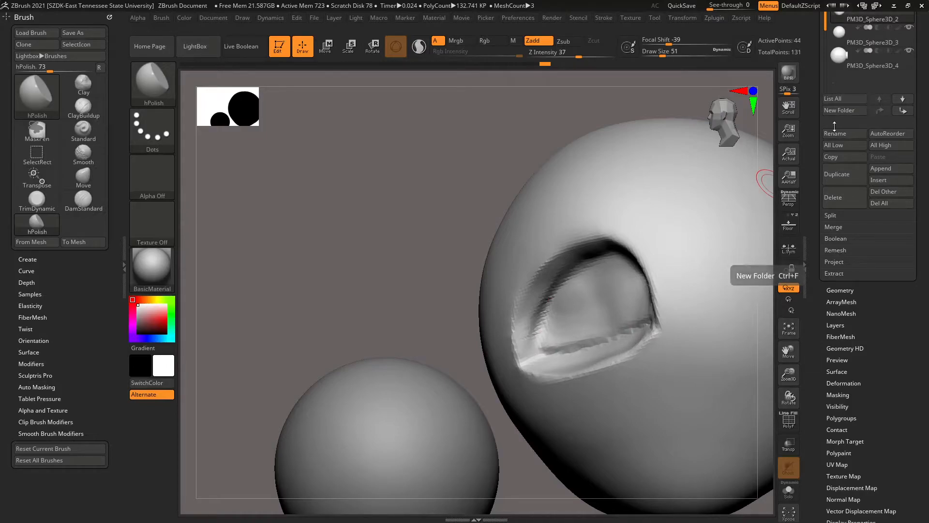
mouse_move(459, 245)
mouse_down()
mouse_move(405, 222)
mouse_move(446, 243)
mouse_up()
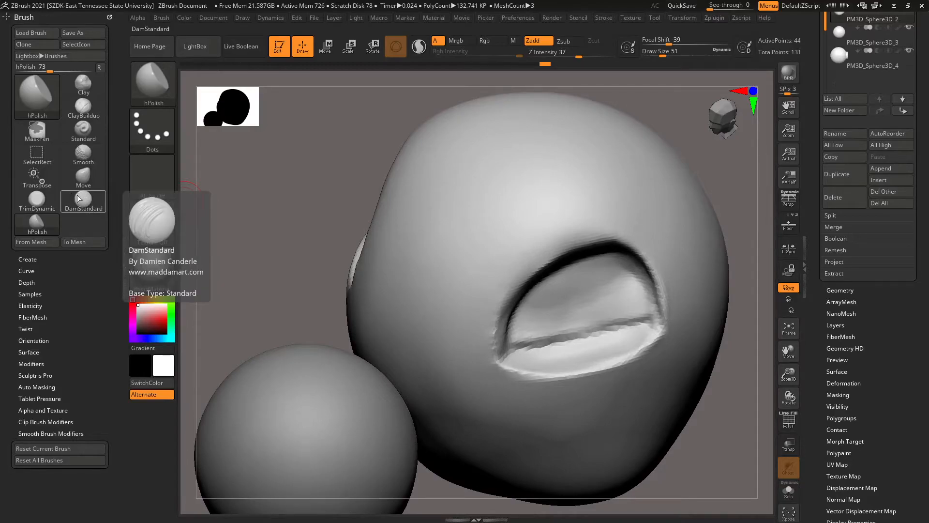
Pick DamStandard, carve a trial crease across the head and undo it.
click(45, 88)
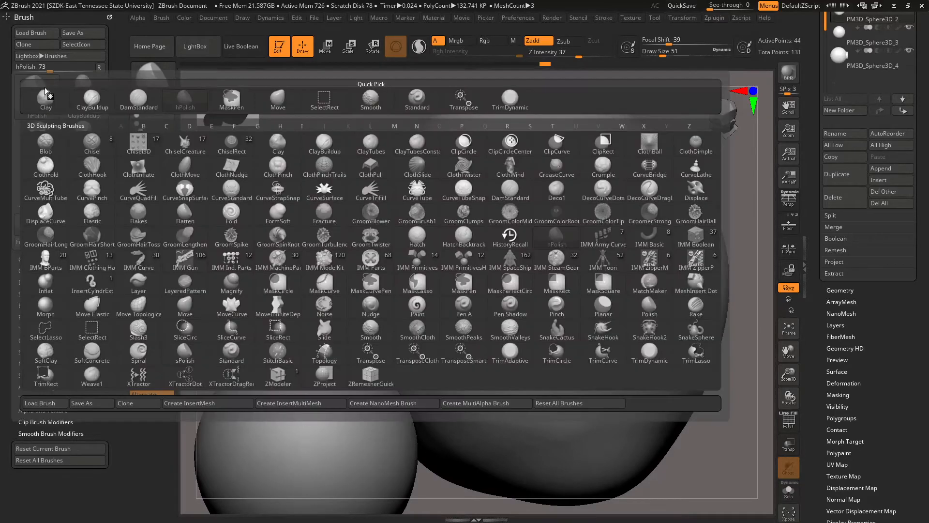
key(d)
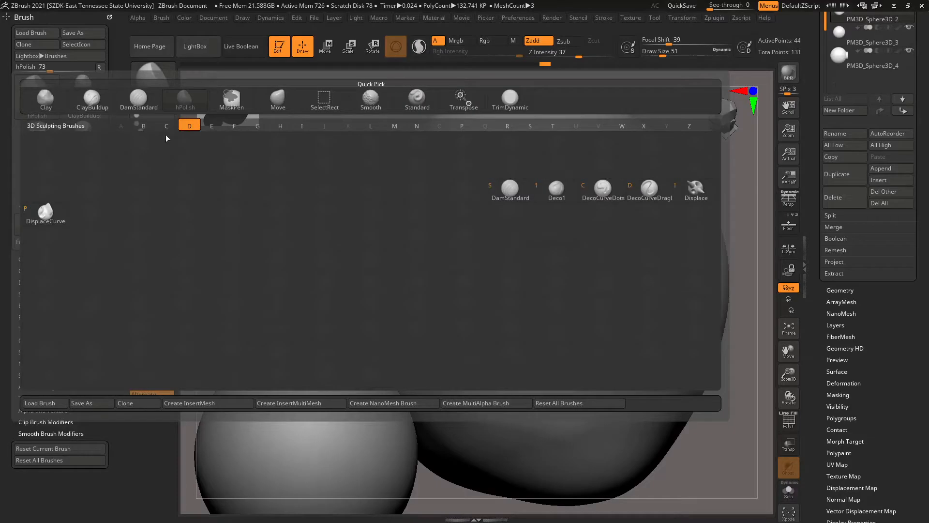
click(508, 193)
mouse_move(608, 168)
mouse_down()
mouse_move(521, 230)
mouse_move(467, 304)
mouse_move(460, 340)
mouse_up()
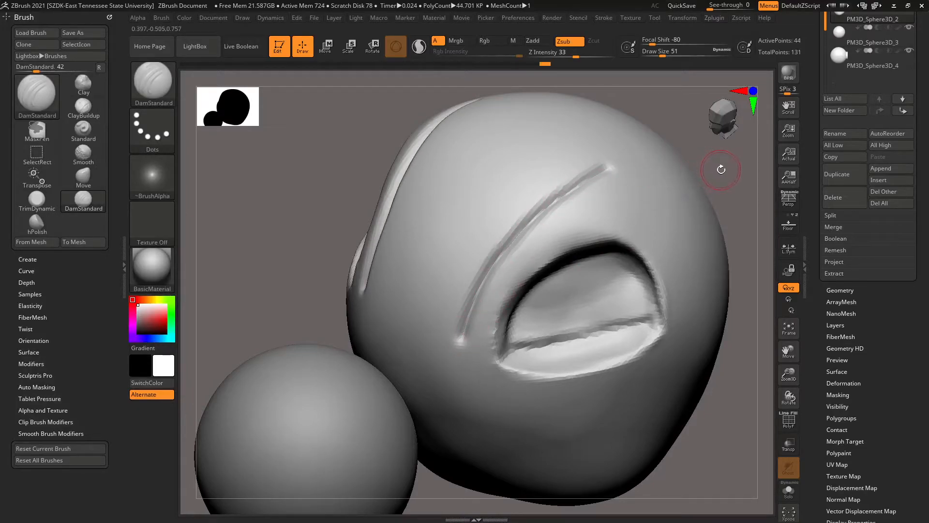
key(ctrl+z)
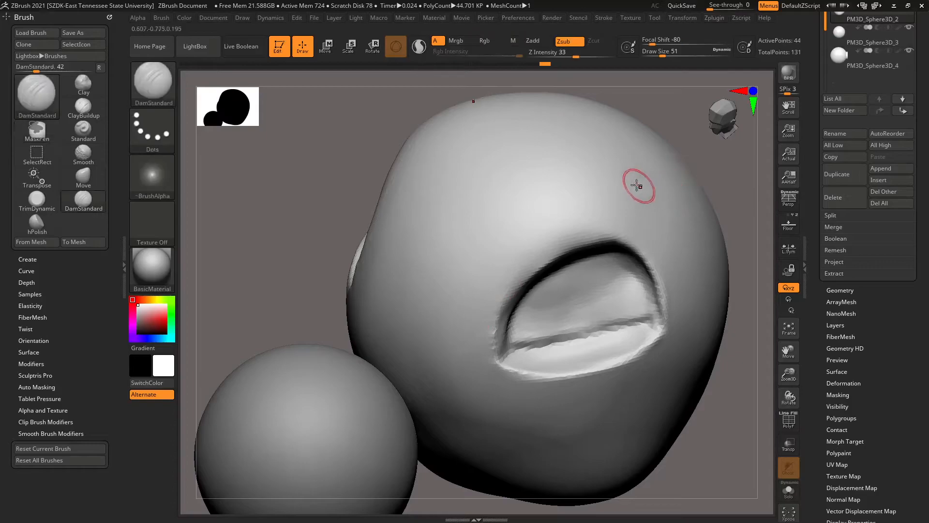
Switch to the Standard brush in Zadd mode at Z Intensity 25.
click(35, 95)
key(d)
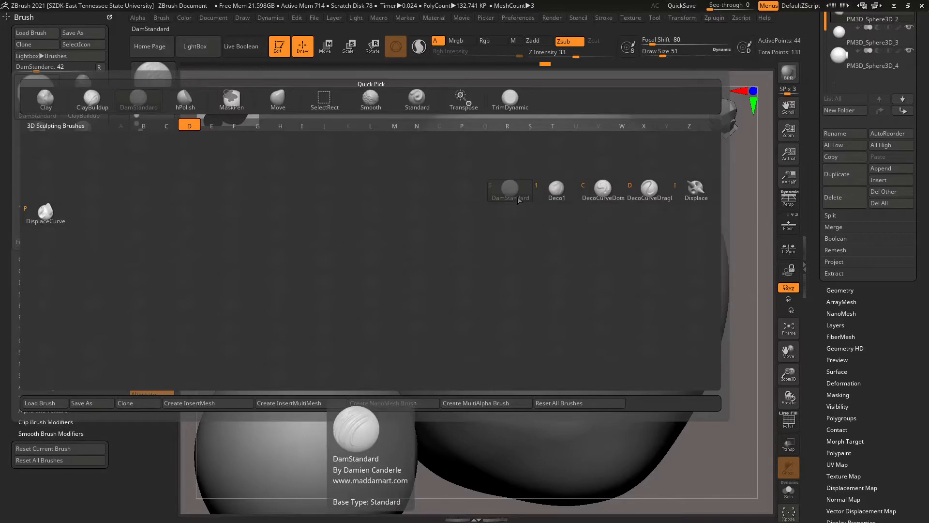
click(518, 200)
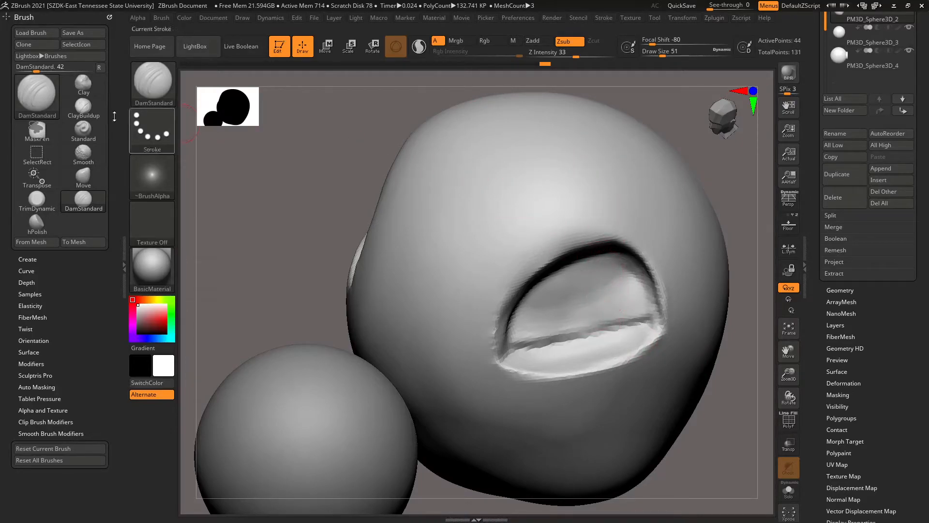
click(137, 76)
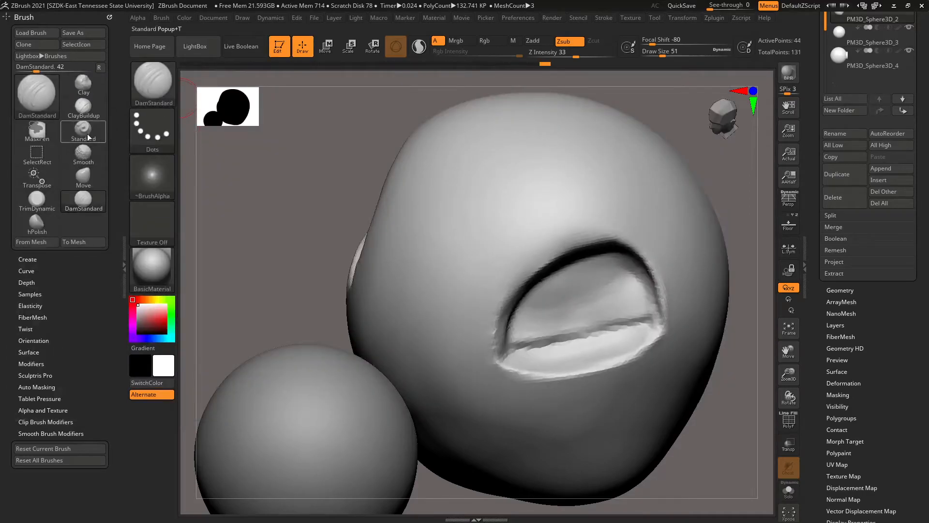
click(83, 129)
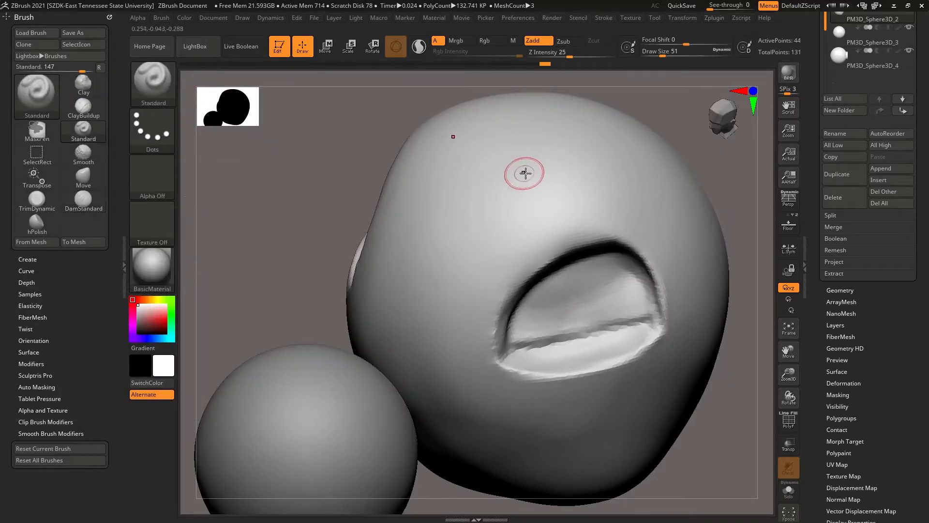
Set the brush size to 77, sculpt a trial brow ridge and undo it.
key(s)
drag(587, 187, 591, 196)
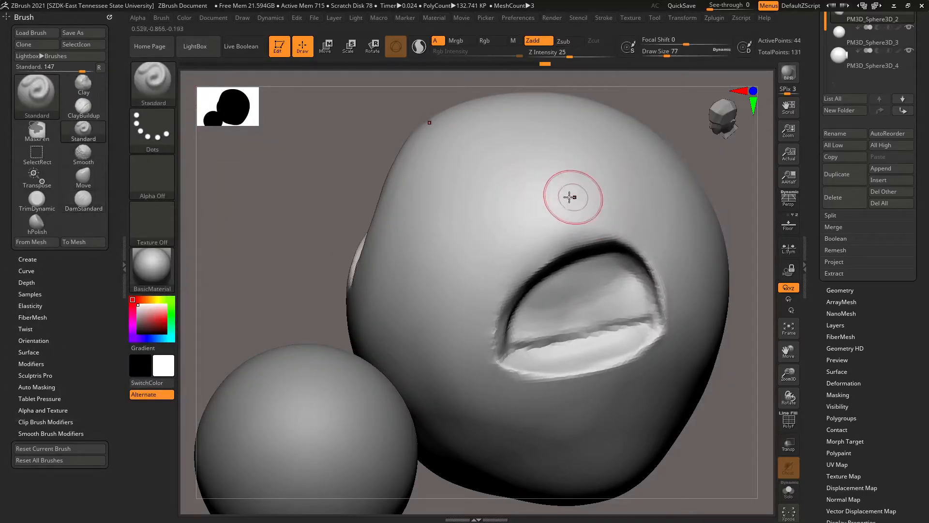
mouse_move(482, 240)
mouse_down()
mouse_move(544, 173)
mouse_move(630, 163)
mouse_move(535, 187)
mouse_move(480, 242)
mouse_move(594, 170)
mouse_up()
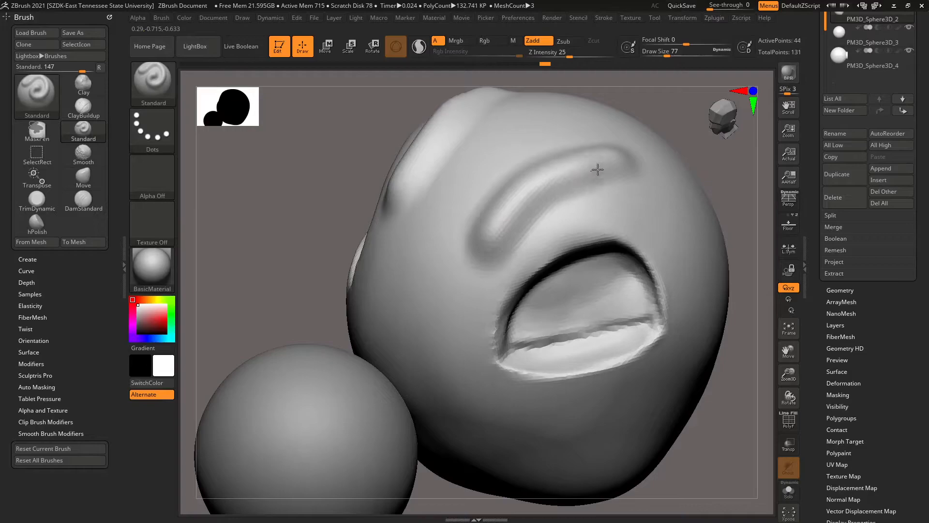
key(ctrl)
key(ctrl+z)
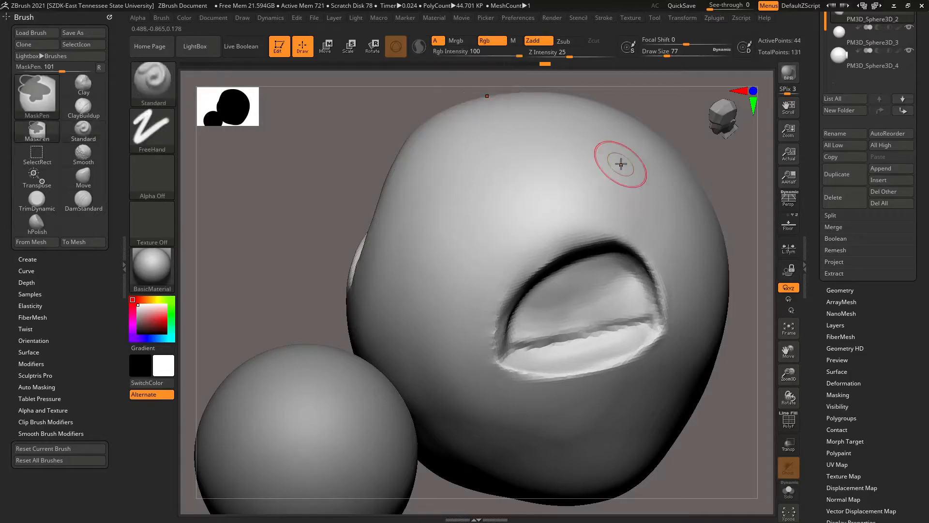
Re-sculpt a deeper brow ridge, undo it, and turn the eye socket forward.
mouse_move(605, 165)
mouse_down()
mouse_move(551, 191)
mouse_move(485, 249)
mouse_up()
key(ctrl)
key(ctrl+z)
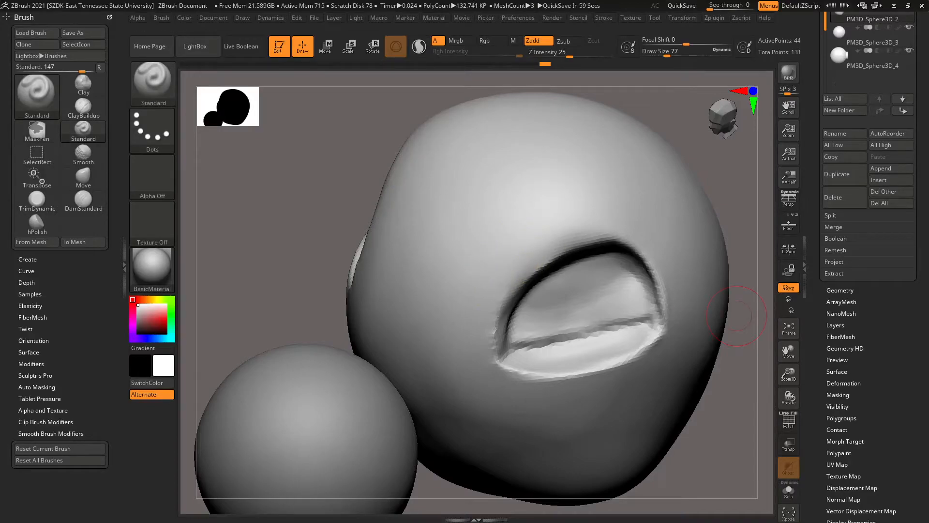
drag(722, 406, 710, 380)
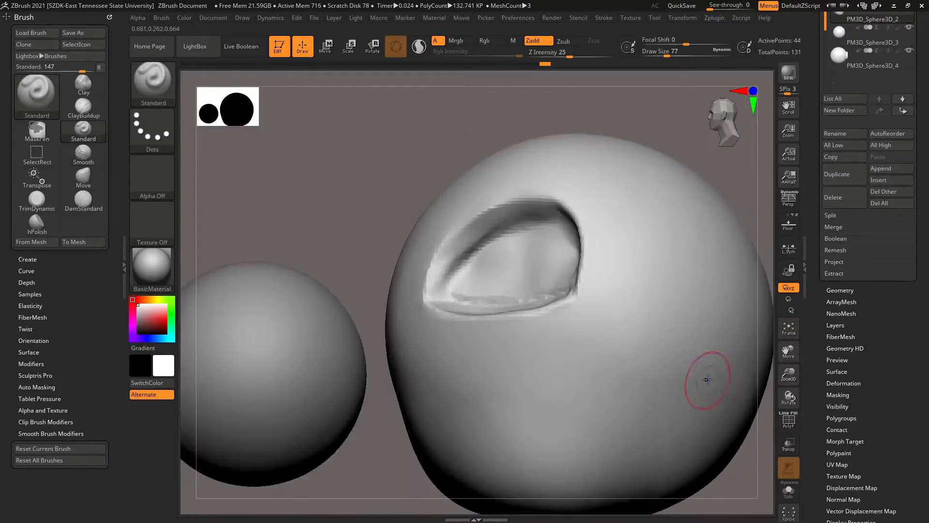
drag(426, 191, 416, 250)
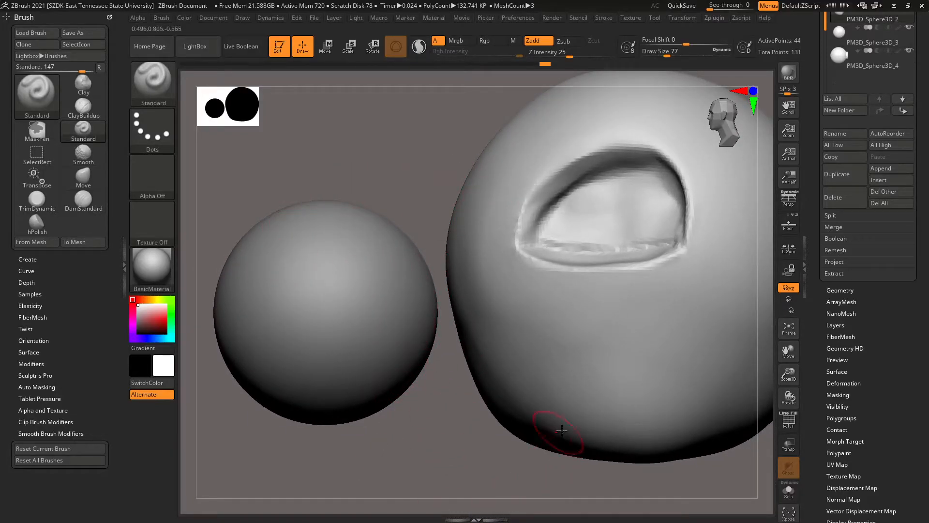
Insert a Cylinder3D as a new subtool beside the head.
scroll(892, 333, up, 3)
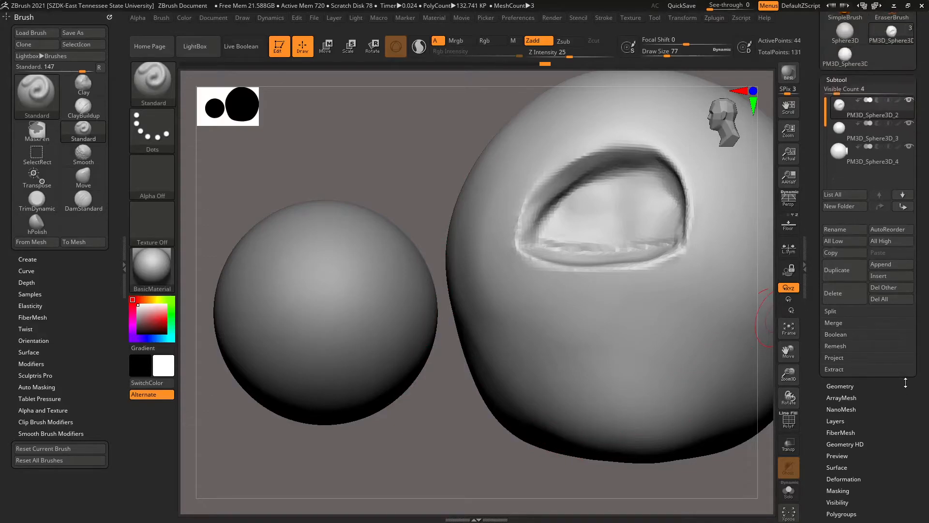
scroll(910, 363, down, 5)
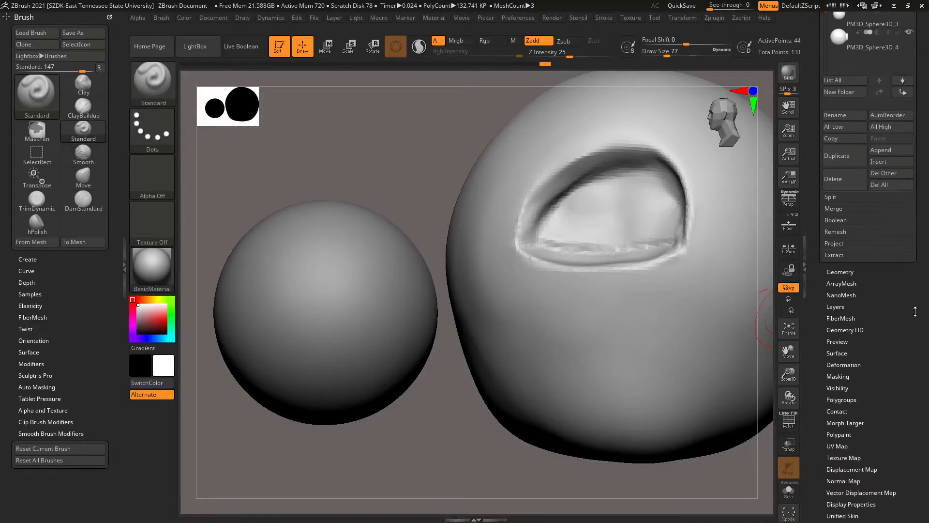
alt+drag(413, 430, 377, 371)
alt+drag(488, 366, 394, 438)
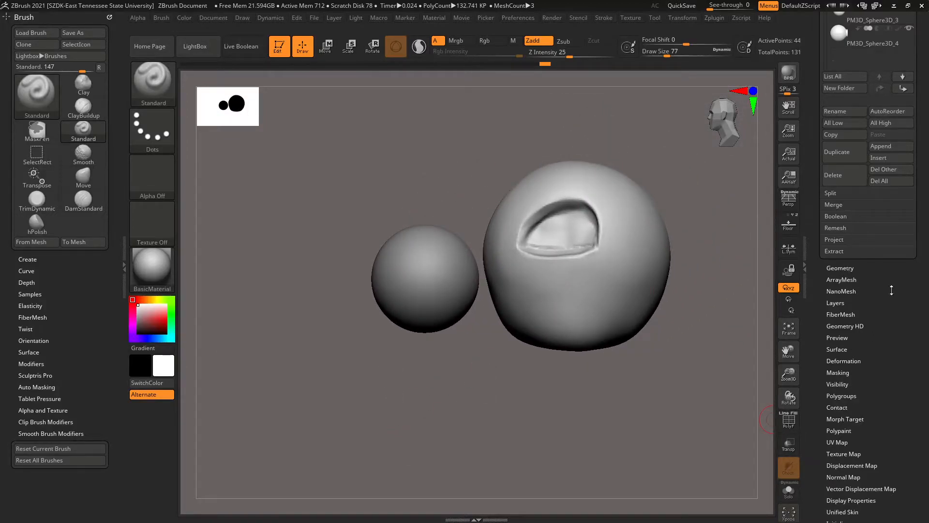
scroll(891, 289, up, 6)
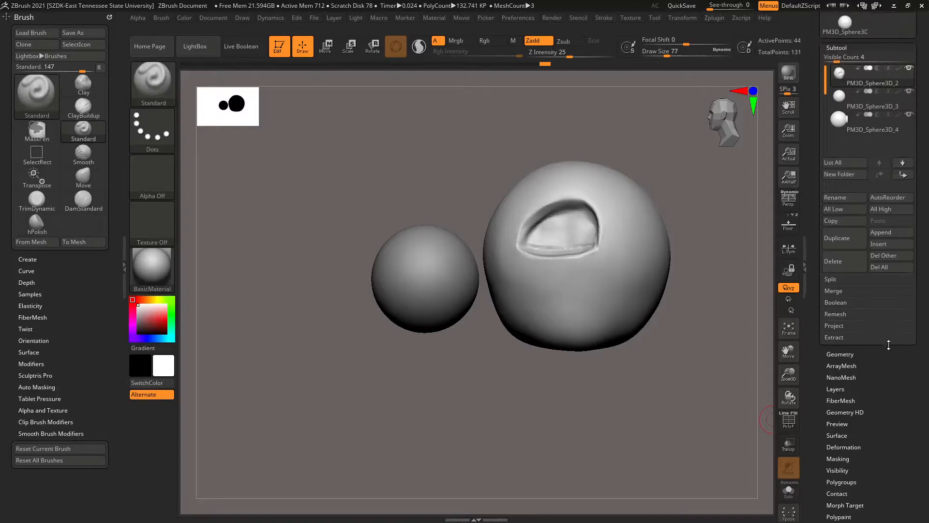
click(885, 250)
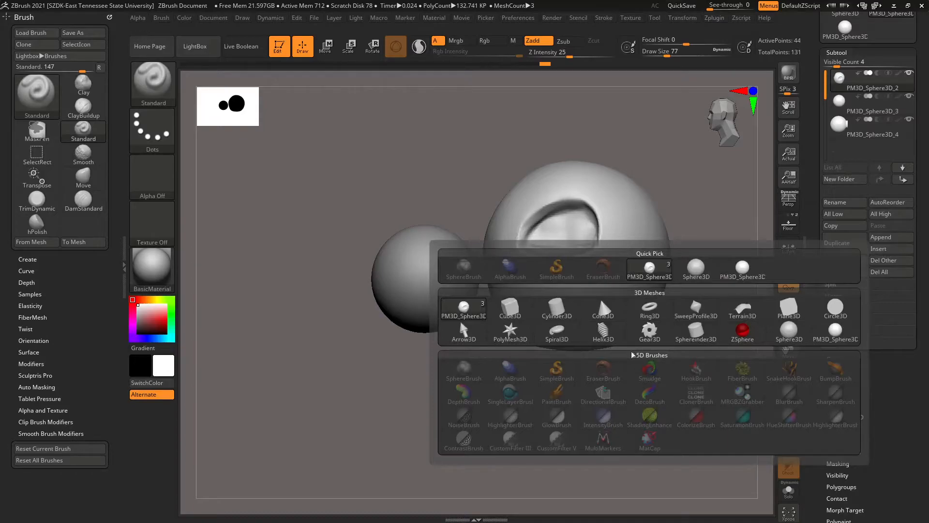
mouse_move(562, 316)
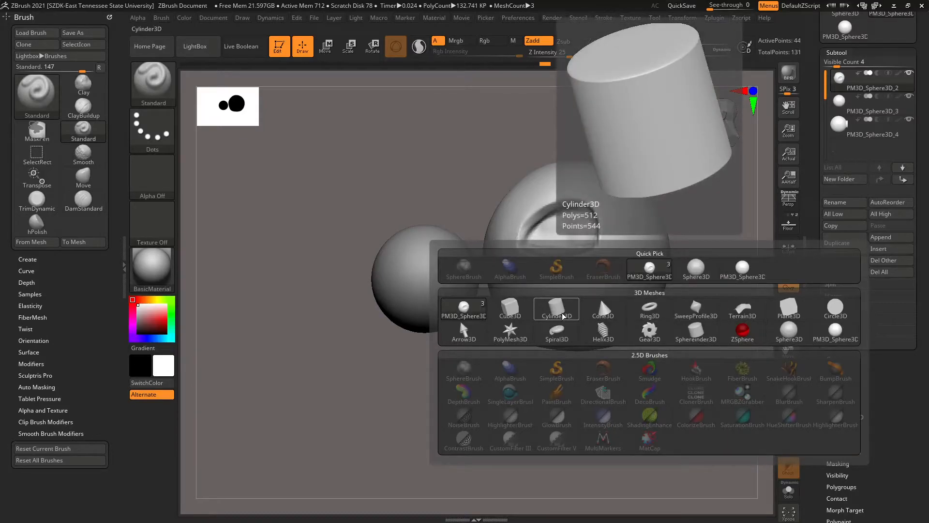
click(563, 316)
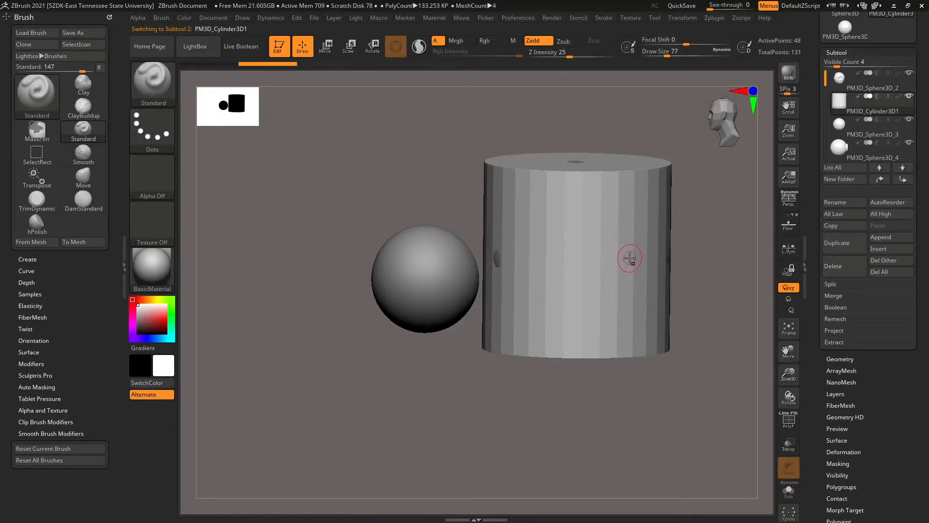
Rotate the cylinder to lie horizontal and enlarge it uniformly with the Move gizmo.
key(w)
drag(549, 227, 546, 289)
ctrl+drag(577, 251, 663, 297)
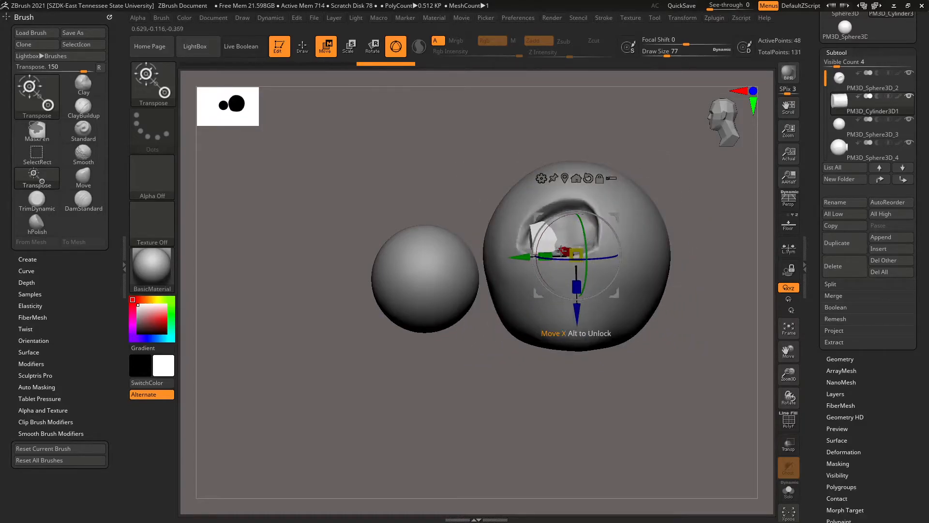
Turn on Transp and place the cylinder between the cranium and the muzzle sphere.
click(788, 444)
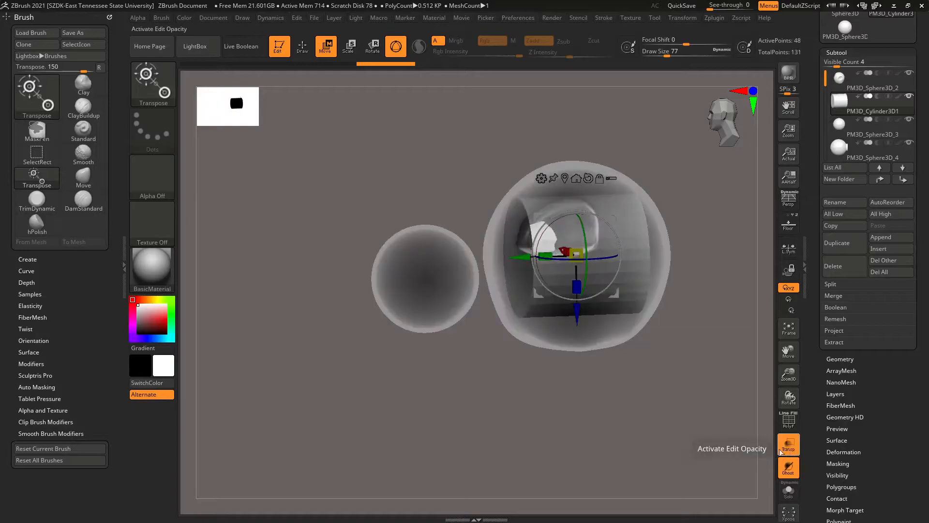
drag(693, 376, 693, 441)
drag(510, 265, 620, 156)
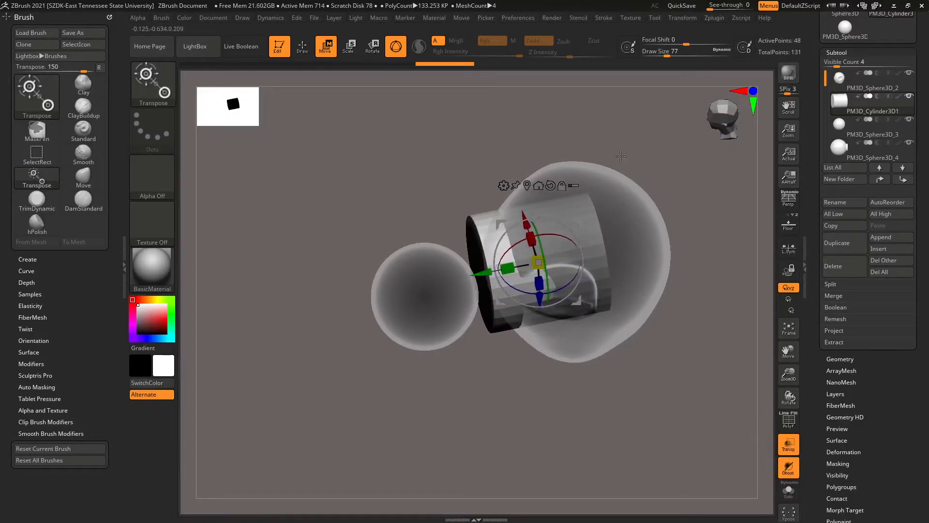
click(754, 102)
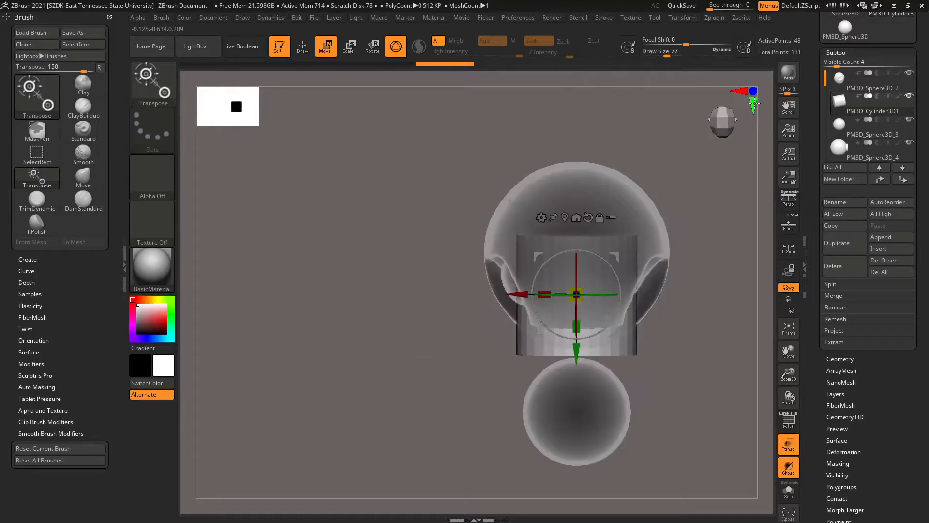
drag(575, 353, 570, 429)
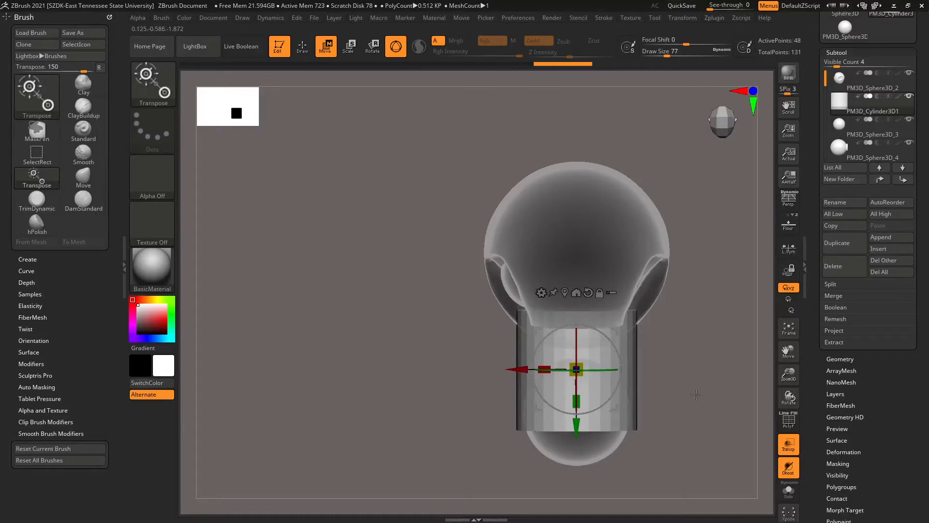
key(f)
drag(488, 287, 488, 288)
Check the placement from below and both sides, then nudge the cylinder down and tilt it slightly.
drag(618, 348, 567, 314)
drag(677, 362, 701, 227)
drag(596, 391, 622, 295)
drag(619, 354, 525, 359)
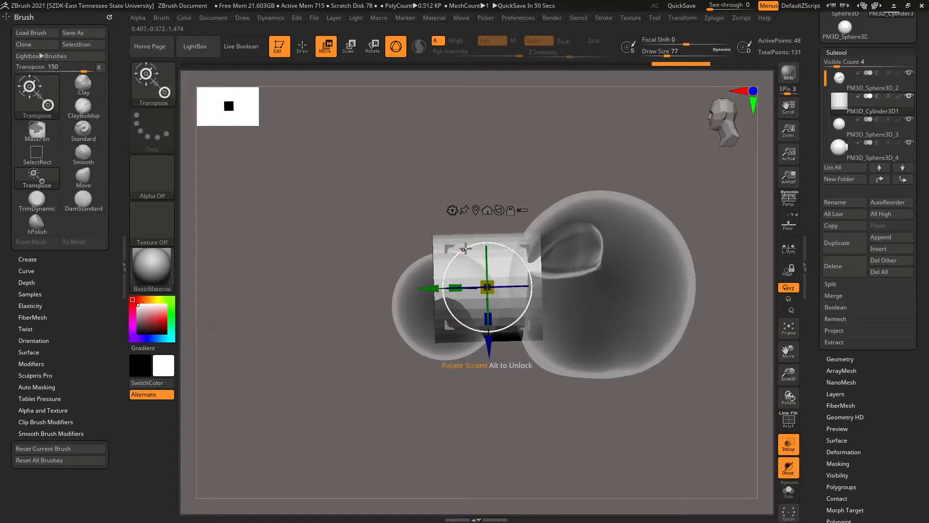
drag(607, 152, 630, 195)
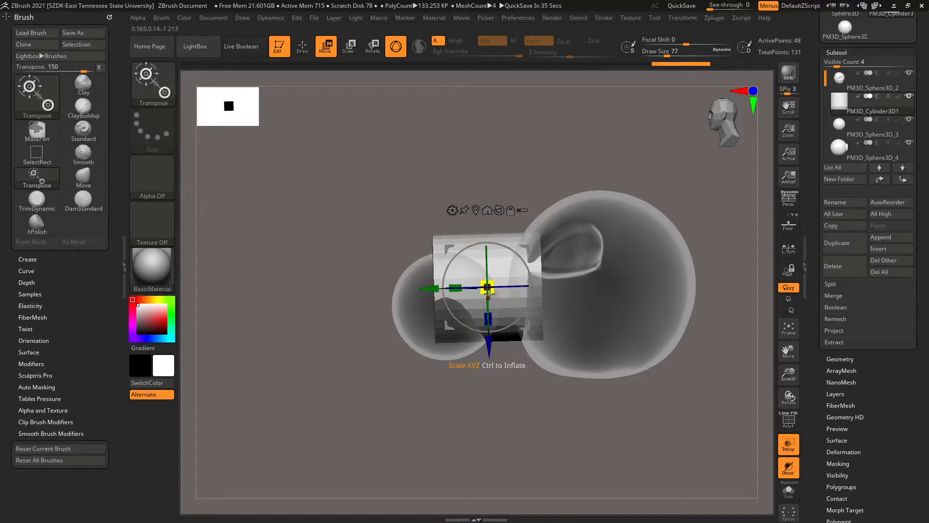
drag(489, 339, 490, 352)
drag(459, 269, 455, 275)
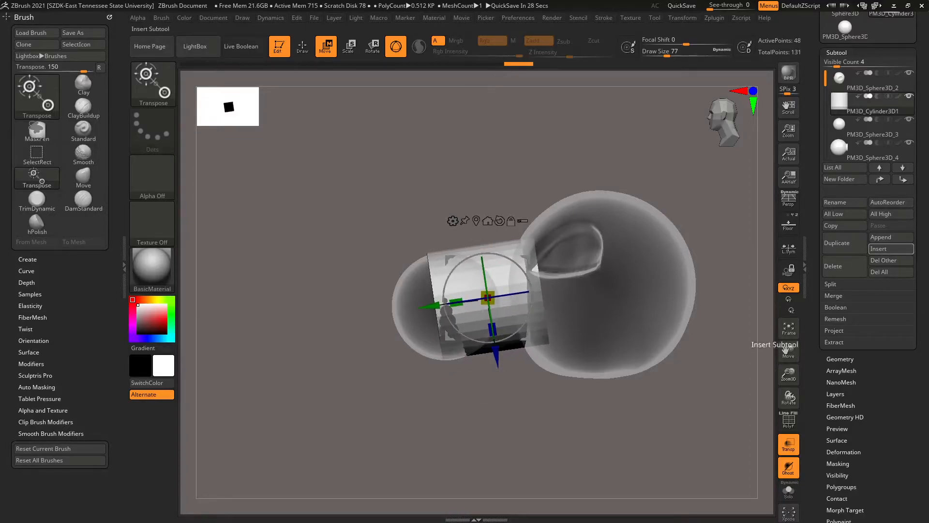
key(alt+Tab)
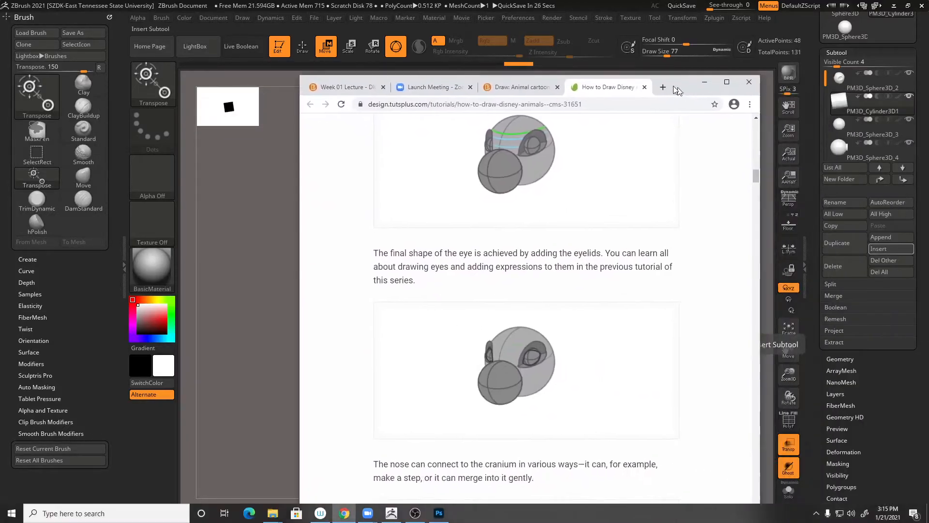
scroll(629, 358, down, 7)
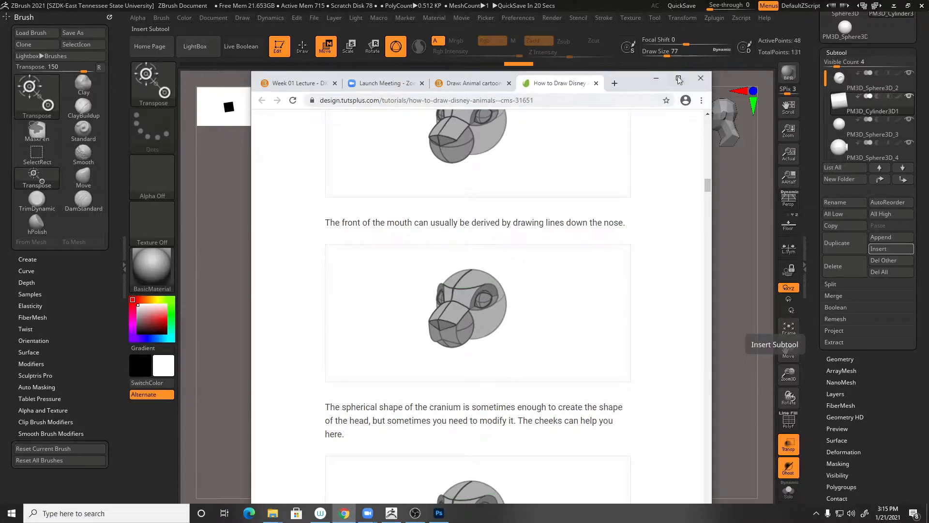
key(alt+Tab)
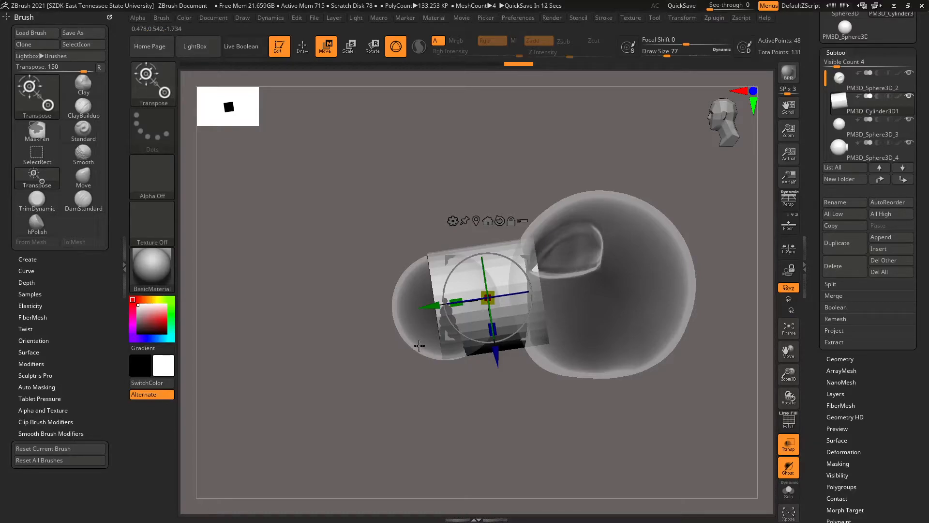
Turn Transp off and shift the cylinder slightly along its Y axis to sit level against the cranium.
drag(497, 139, 547, 150)
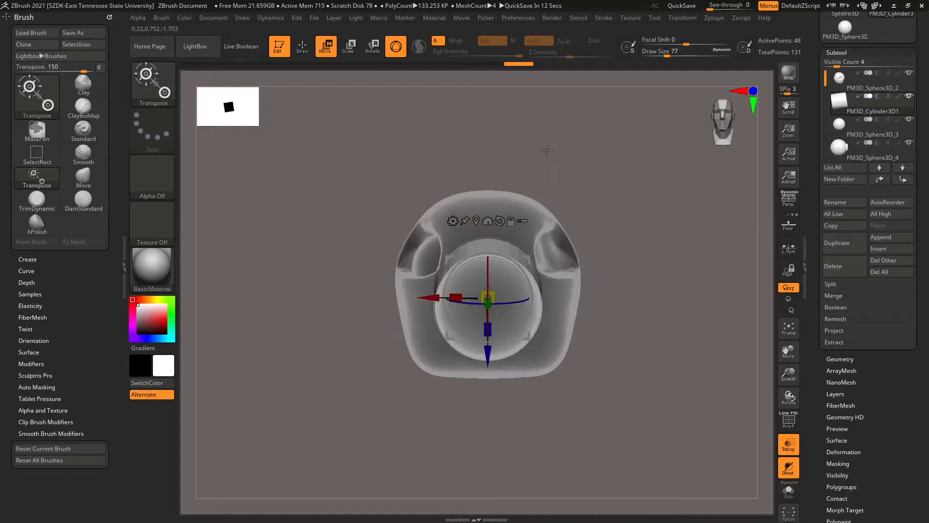
drag(658, 207, 634, 296)
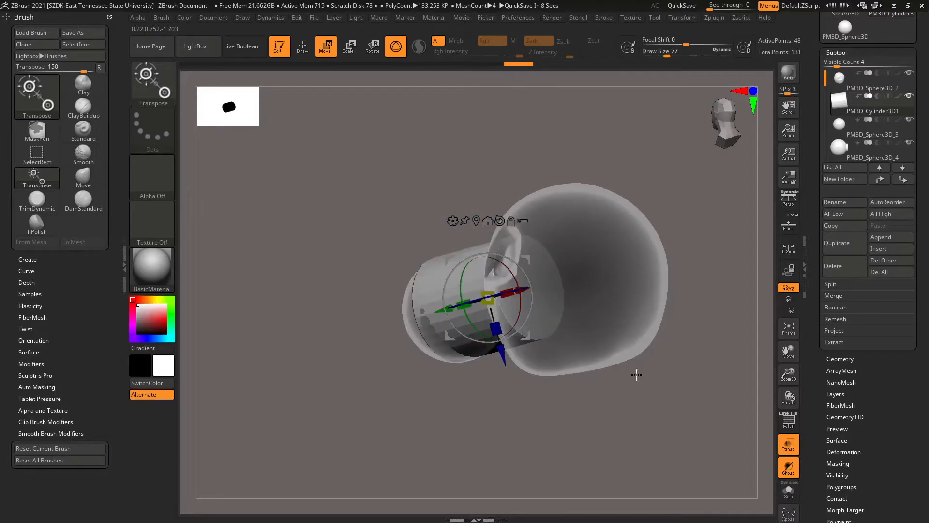
drag(620, 428, 680, 431)
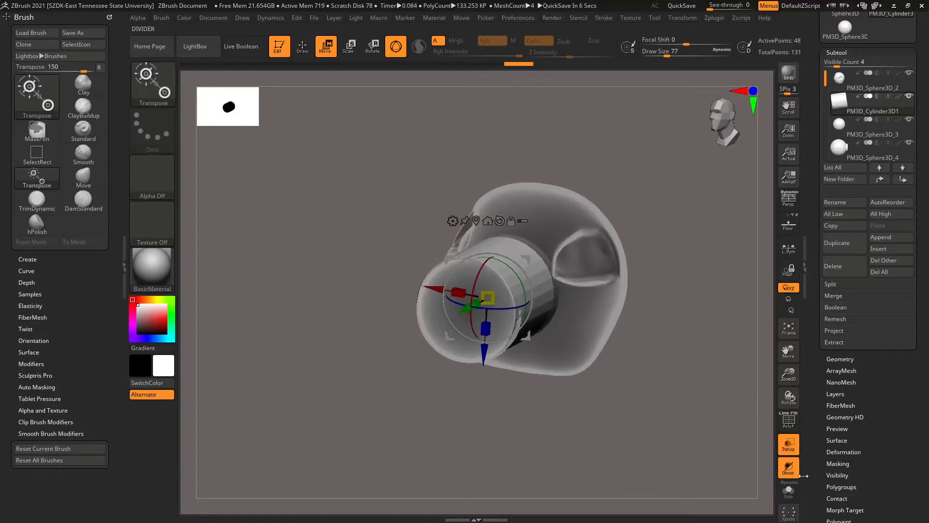
click(788, 444)
drag(709, 379, 393, 341)
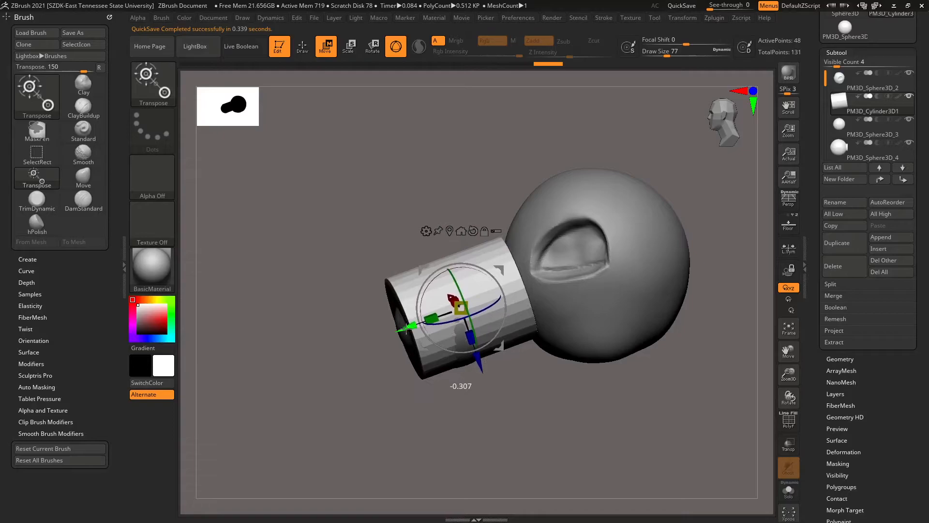
drag(414, 327, 431, 318)
mouse_move(476, 409)
mouse_down()
mouse_move(538, 403)
mouse_move(549, 416)
mouse_move(481, 392)
mouse_up()
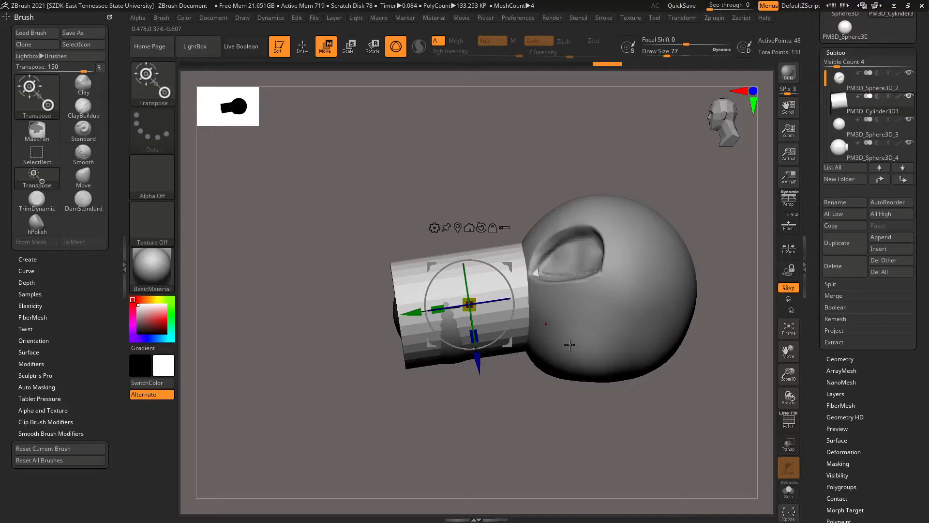
Return to Draw mode, turn Transp on, and expand Tool > Geometry to show DynaMesh at resolution 128.
key(q)
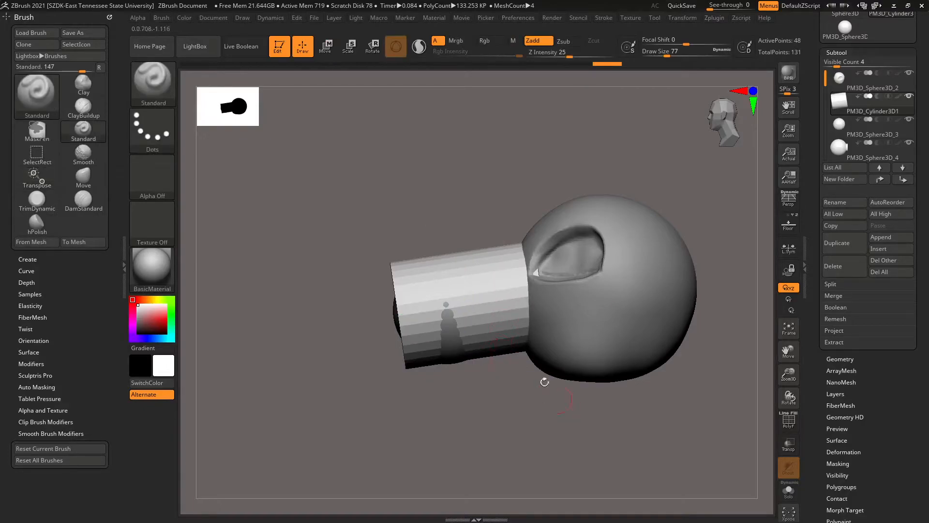
click(789, 443)
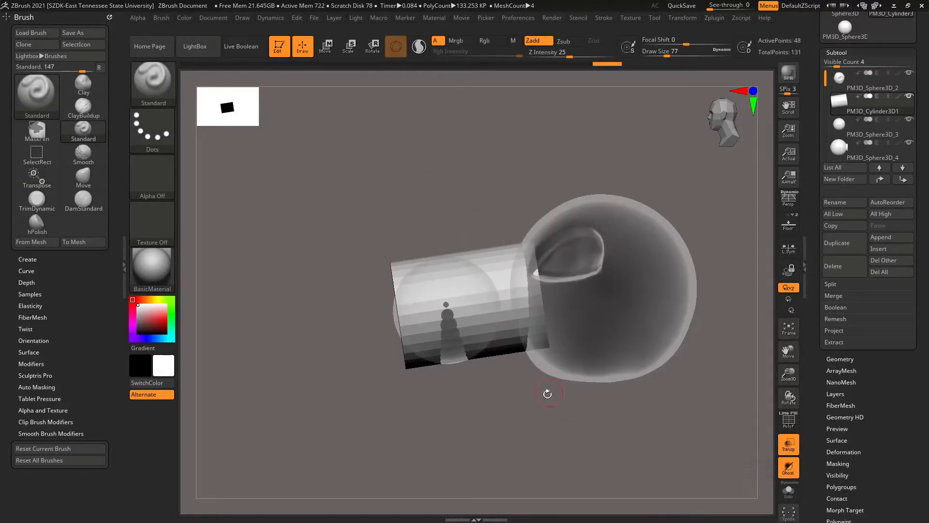
drag(542, 410, 602, 432)
scroll(898, 375, up, 2)
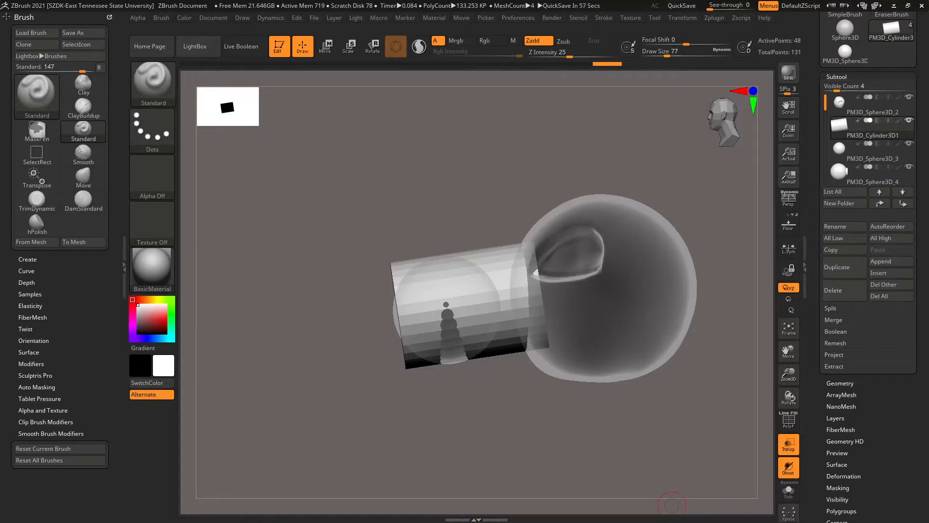
key(alt+Tab)
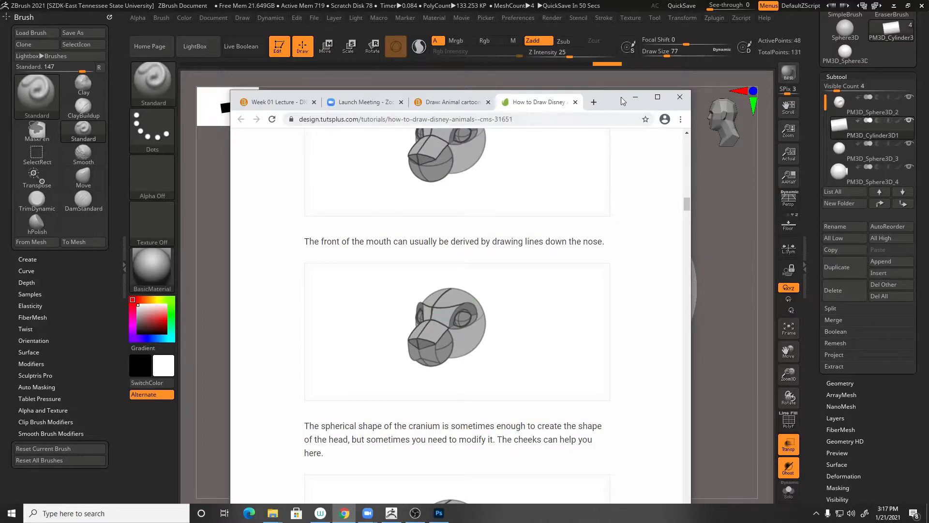
click(635, 97)
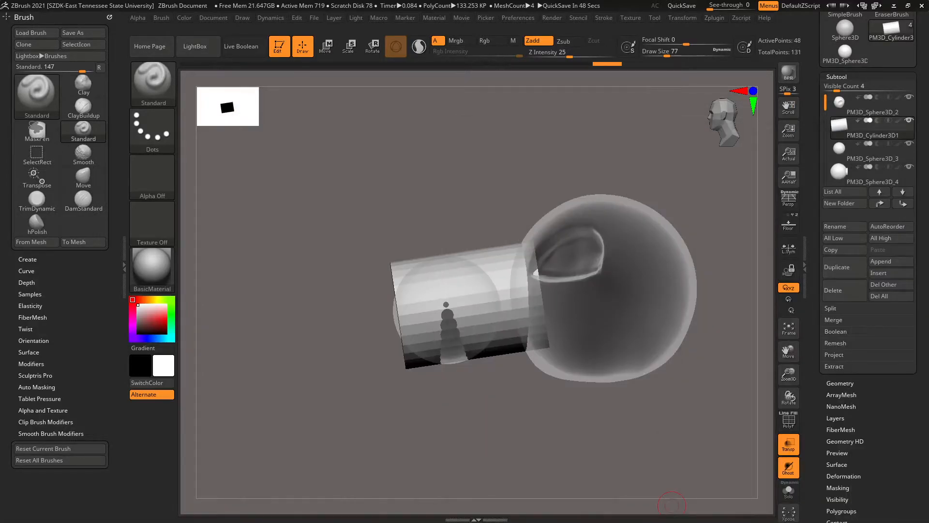
click(843, 384)
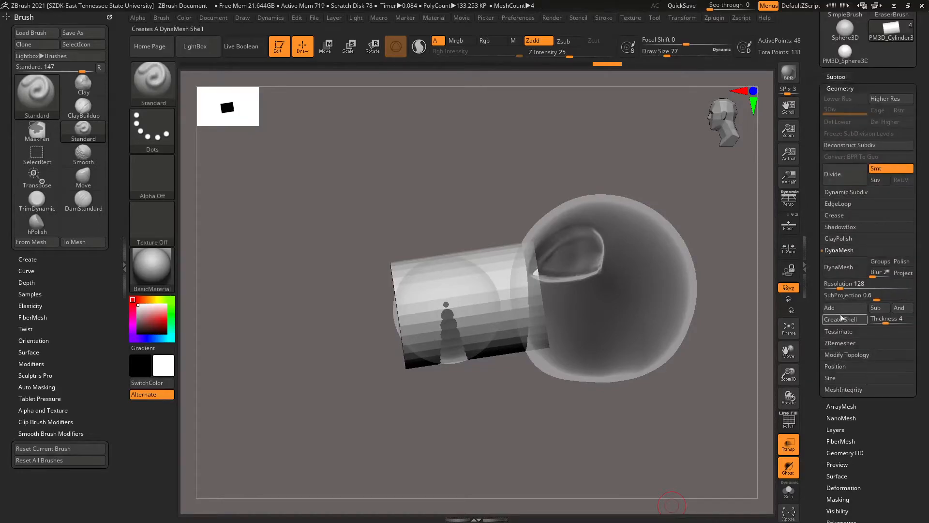
Set DynaMesh Blur to 0, DynaMesh the cylinder, and Shift-smooth its surface.
drag(870, 277, 853, 276)
click(840, 270)
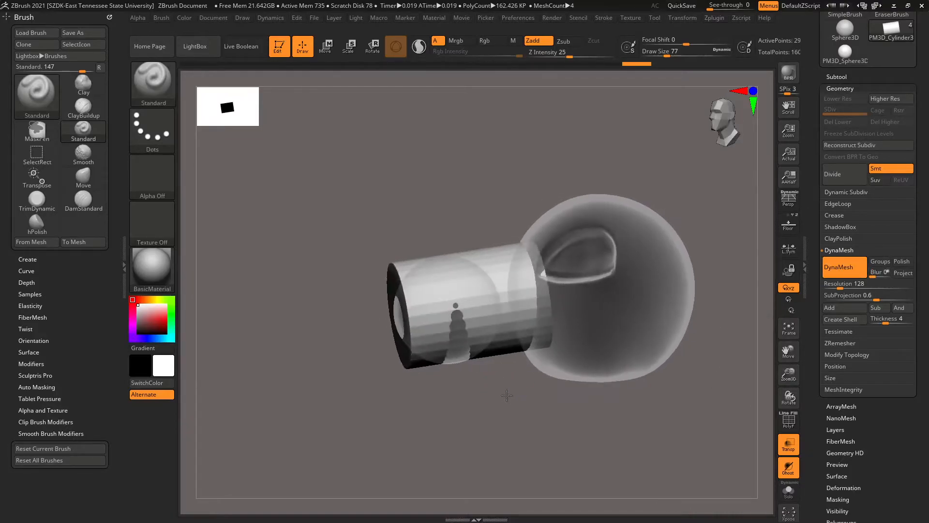
key(shift)
shift+drag(411, 260, 441, 297)
key(ctrl)
mouse_move(514, 427)
mouse_down()
mouse_move(555, 422)
mouse_move(558, 448)
mouse_move(562, 395)
mouse_move(615, 334)
mouse_move(613, 401)
mouse_up()
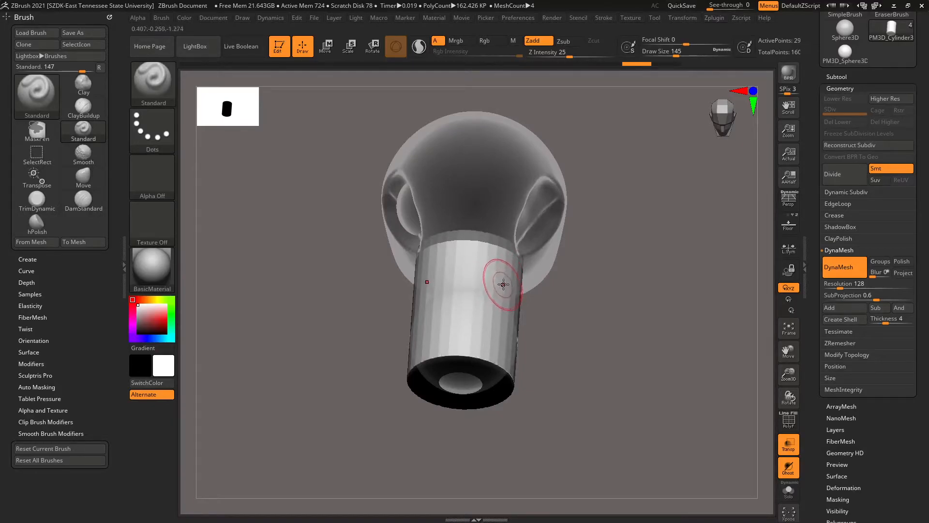
Check the smoothed cylinder from side and front views against the tutorial reference.
key(shift)
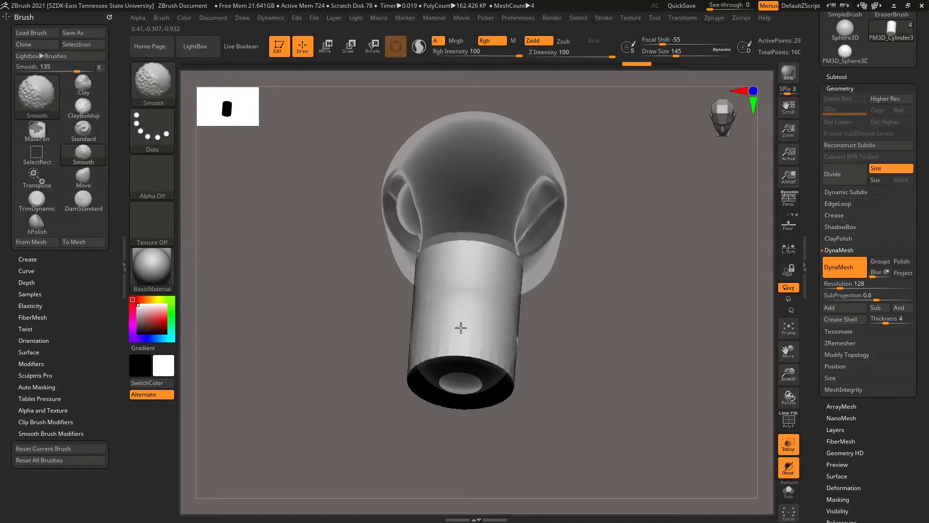
drag(562, 346, 517, 284)
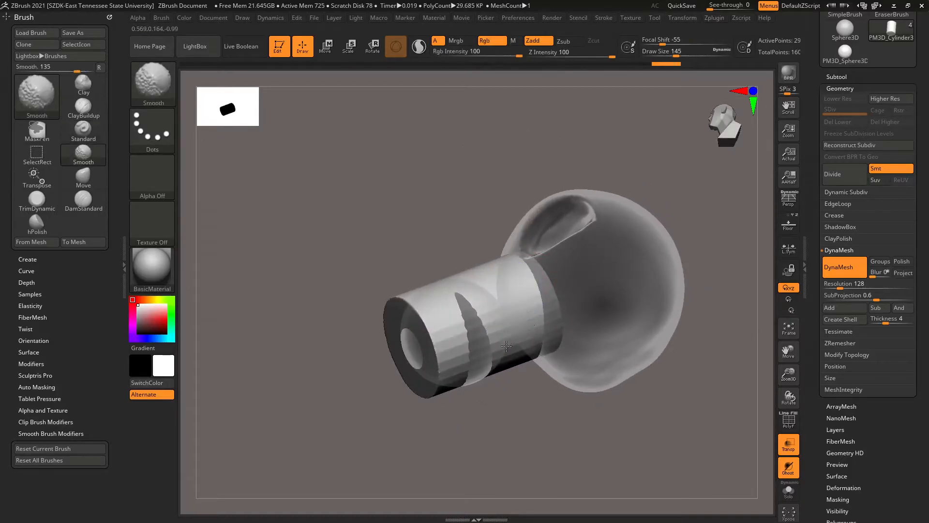
shift+drag(519, 423, 577, 411)
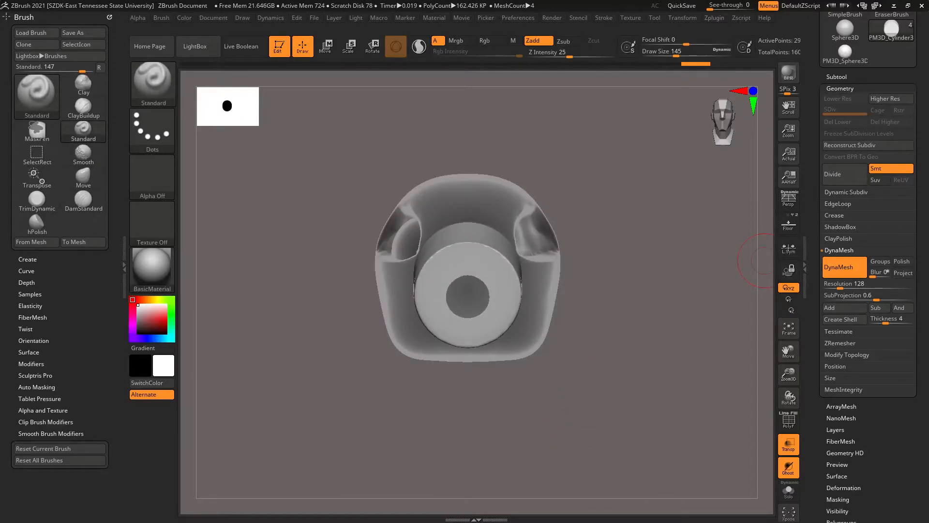
drag(928, 145, 630, 93)
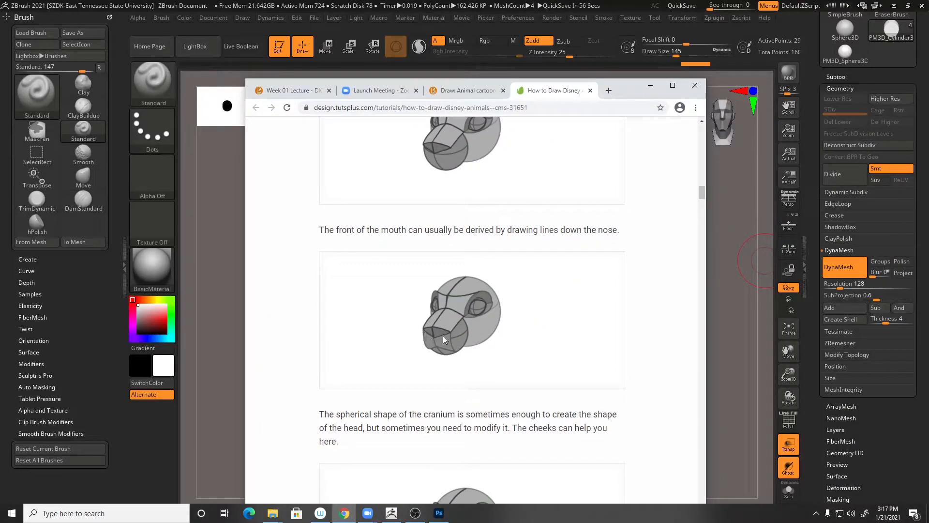
drag(633, 92, 928, 146)
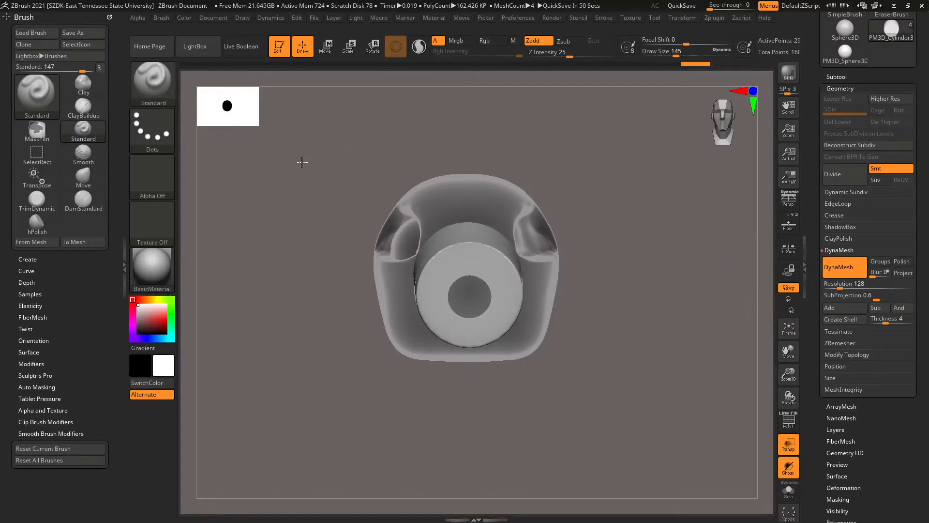
key(ctrl+shift)
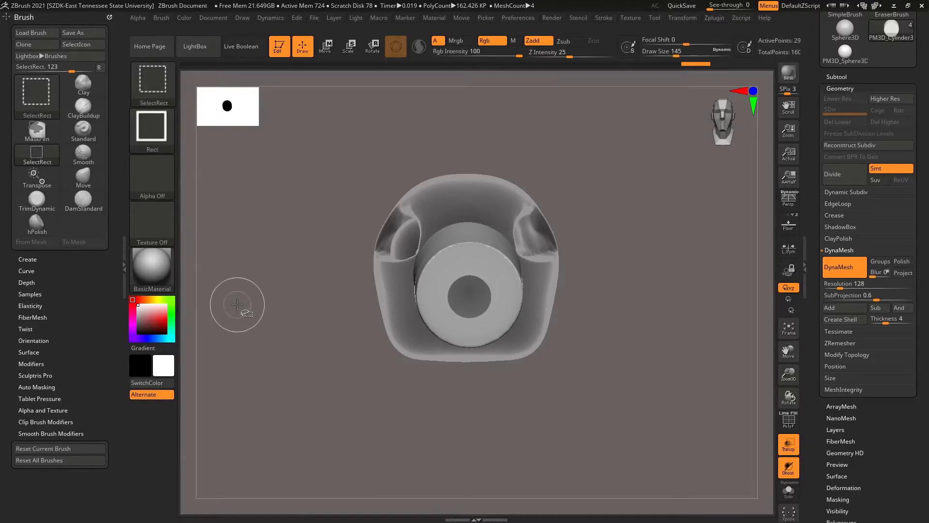
Load the ClipCurve brush, test a cut across the cylinder top, then undo it.
click(157, 82)
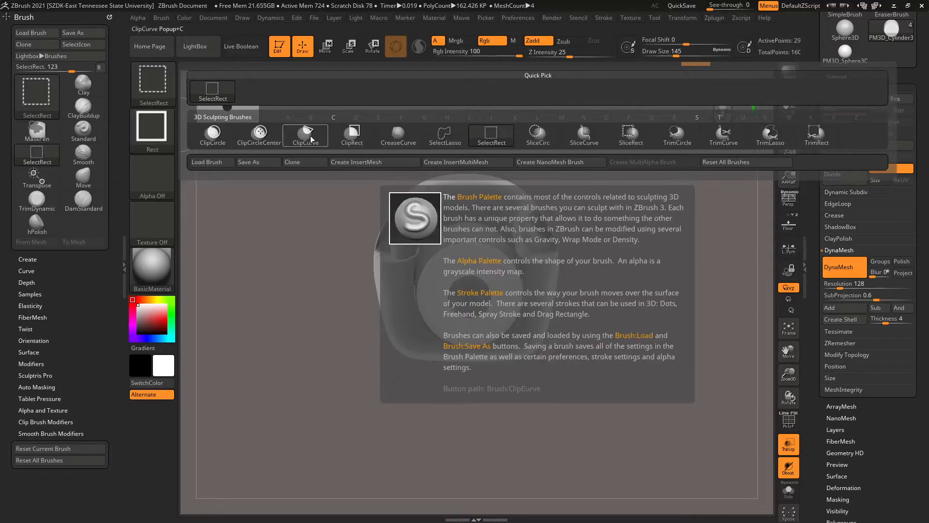
click(306, 136)
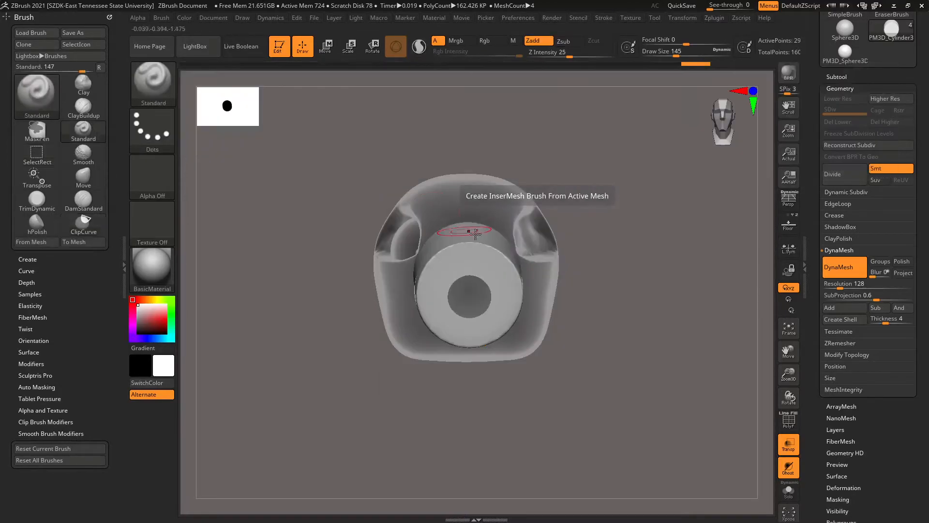
key(ctrl+shift)
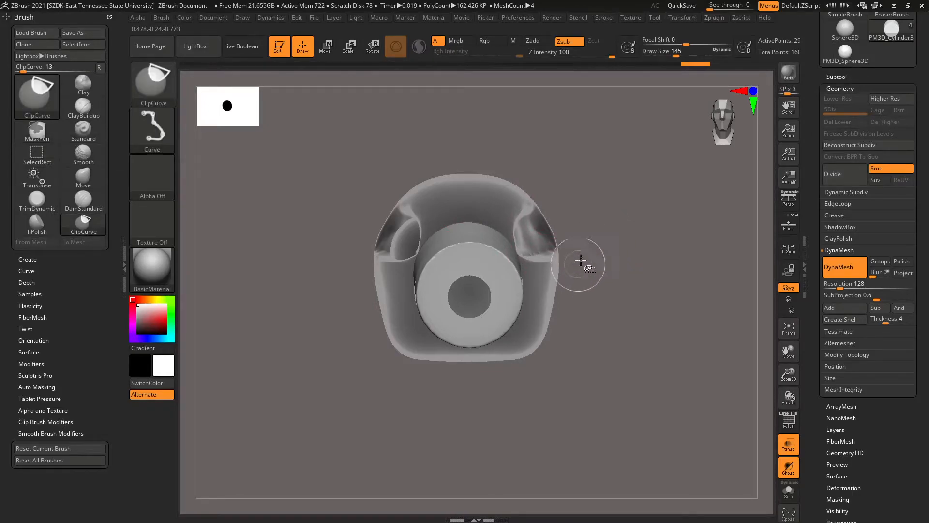
ctrl+shift+drag(614, 212, 531, 383)
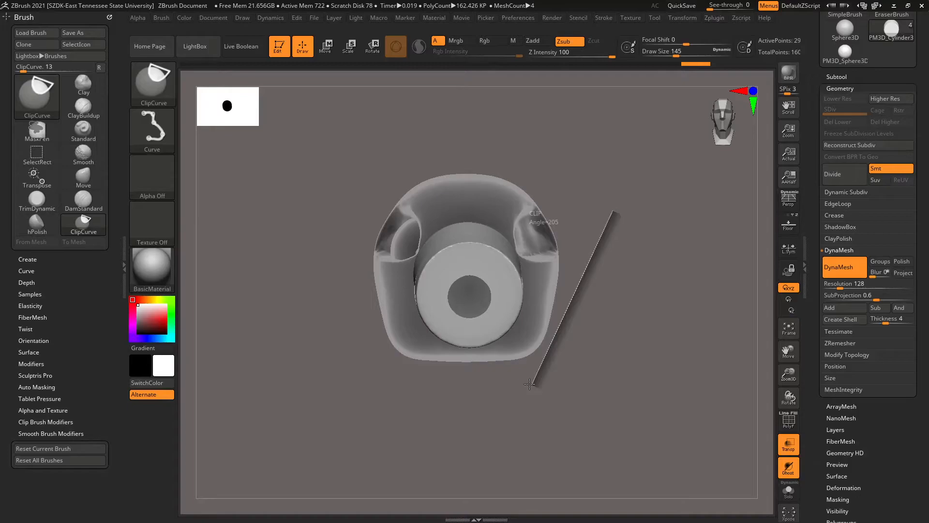
ctrl+shift+drag(528, 384, 416, 352)
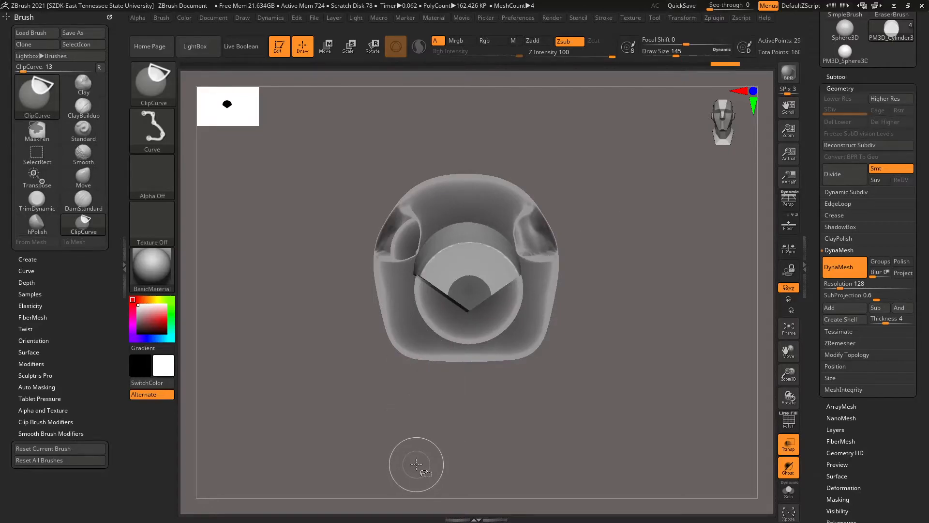
key(ctrl+z)
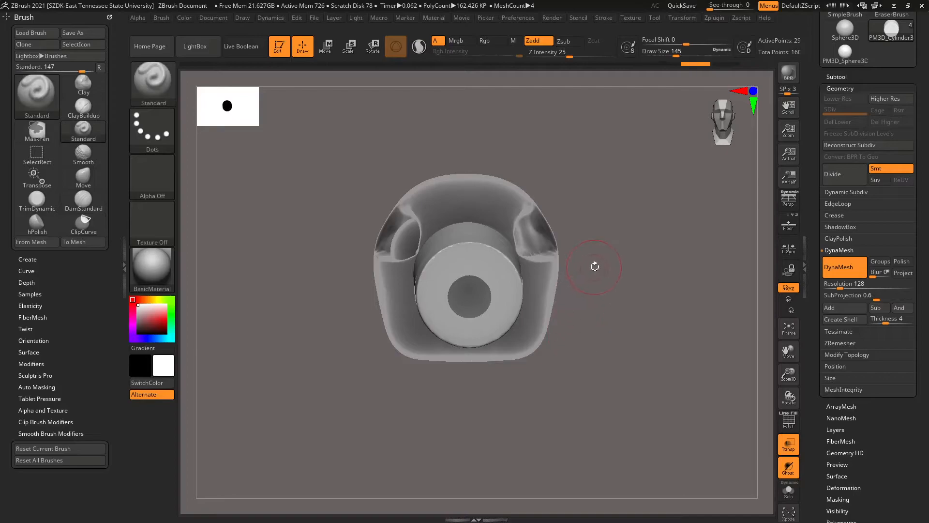
key(ctrl)
key(ctrl+shift)
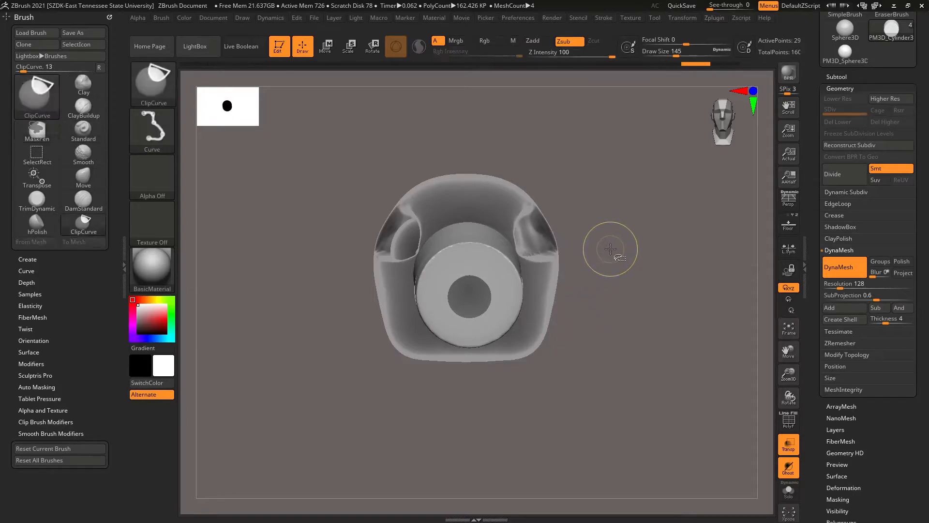
click(153, 85)
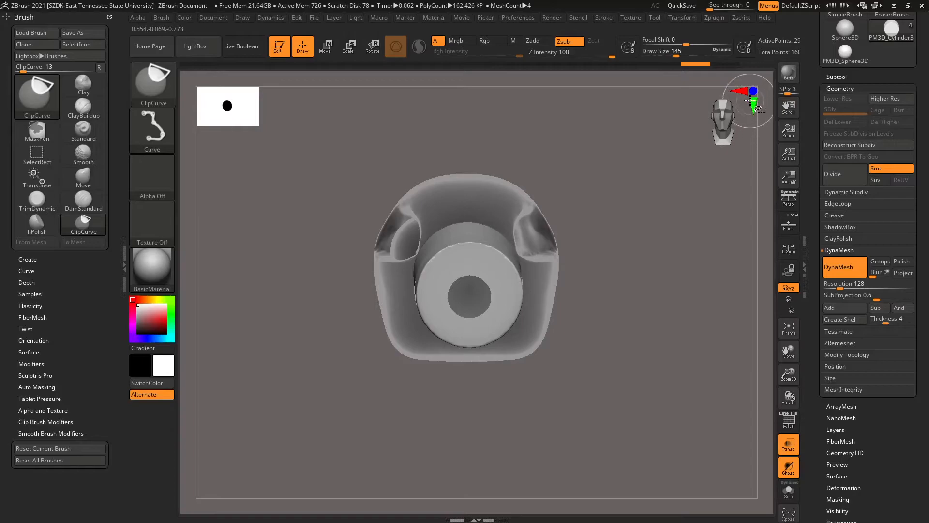
Clip the cylinder top flat at an angle, then select the lower muzzle sphere subtool.
mouse_move(585, 215)
ctrl+shift+mouse_down()
mouse_move(411, 352)
mouse_move(443, 403)
mouse_move(403, 368)
mouse_move(383, 271)
mouse_move(364, 278)
mouse_move(457, 407)
mouse_move(382, 148)
mouse_move(392, 411)
mouse_move(491, 392)
mouse_move(407, 366)
mouse_move(416, 353)
mouse_move(488, 425)
mouse_move(290, 208)
mouse_move(375, 409)
mouse_move(439, 300)
mouse_move(387, 368)
mouse_move(407, 339)
mouse_move(427, 338)
mouse_move(414, 317)
mouse_move(403, 337)
mouse_move(394, 321)
ctrl+shift+mouse_up()
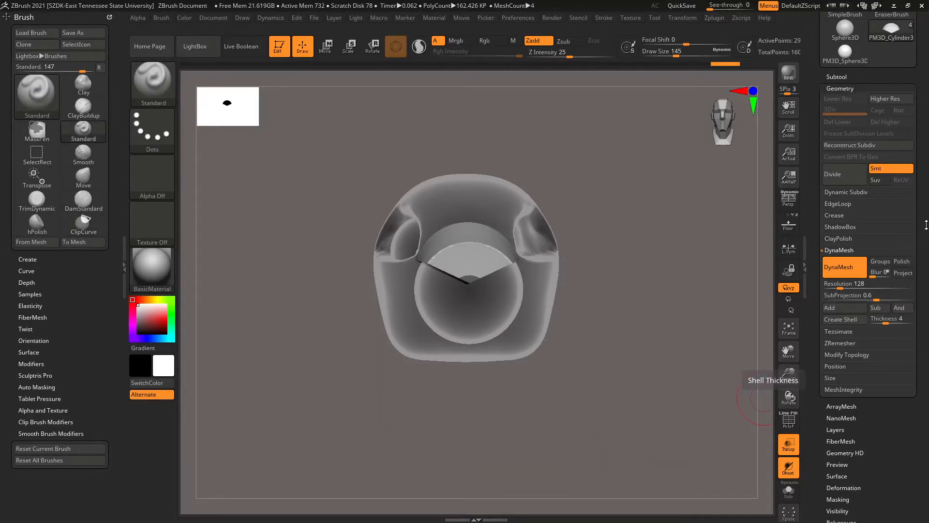
drag(675, 262, 510, 343)
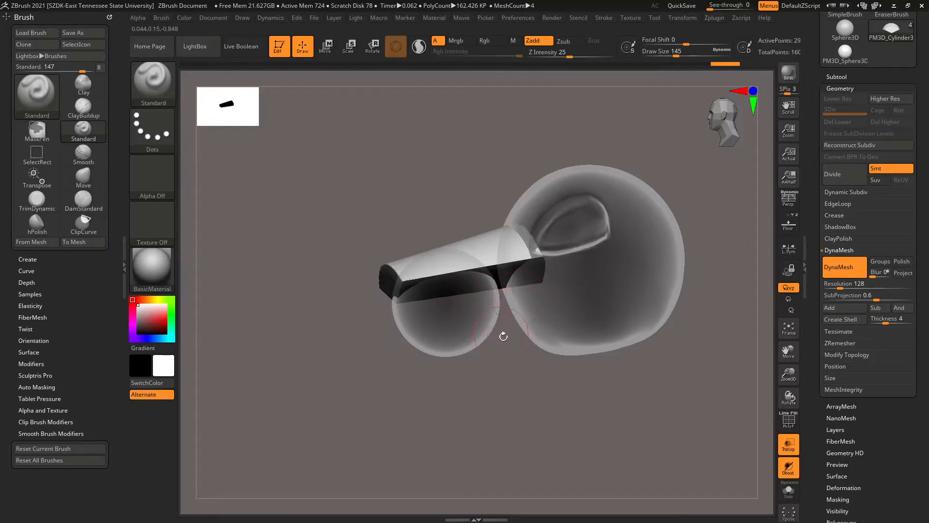
drag(597, 404, 506, 312)
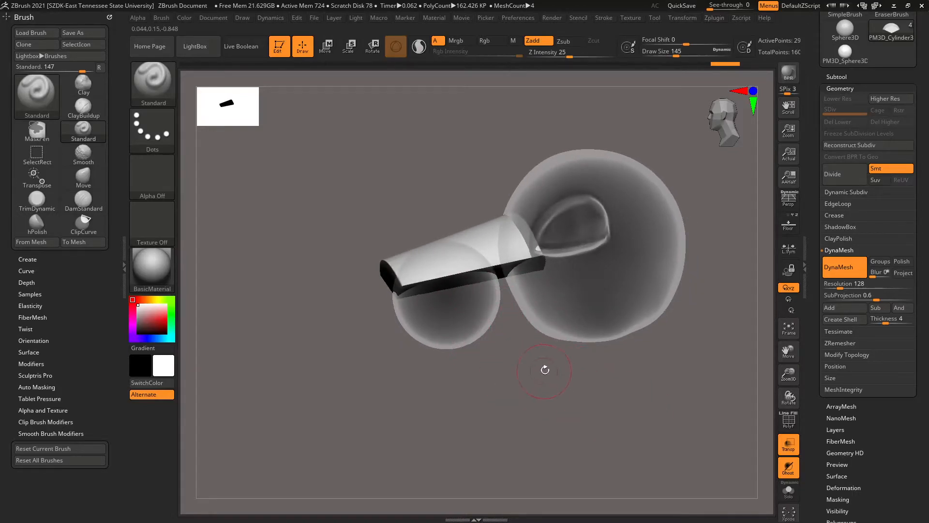
alt+click(462, 322)
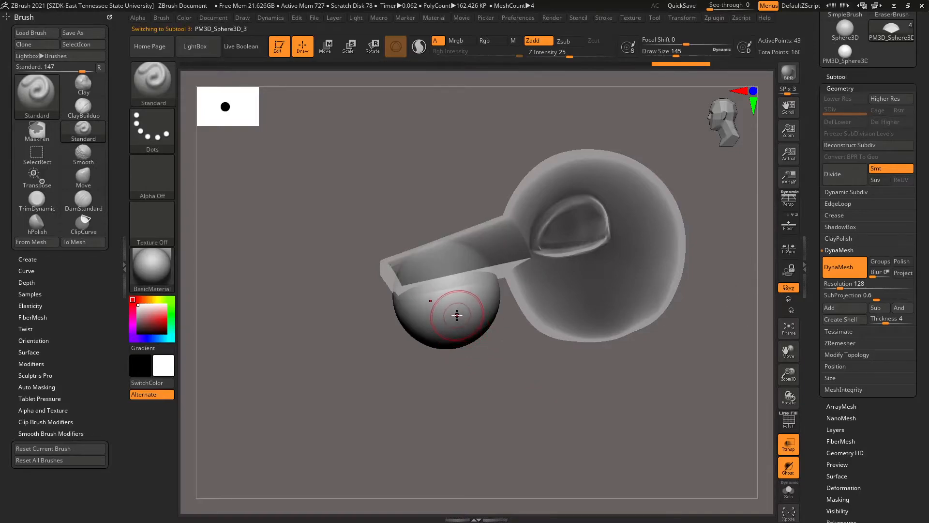
Scale the muzzle sphere up slightly, move it down under the nose, and turn Transp off.
key(w)
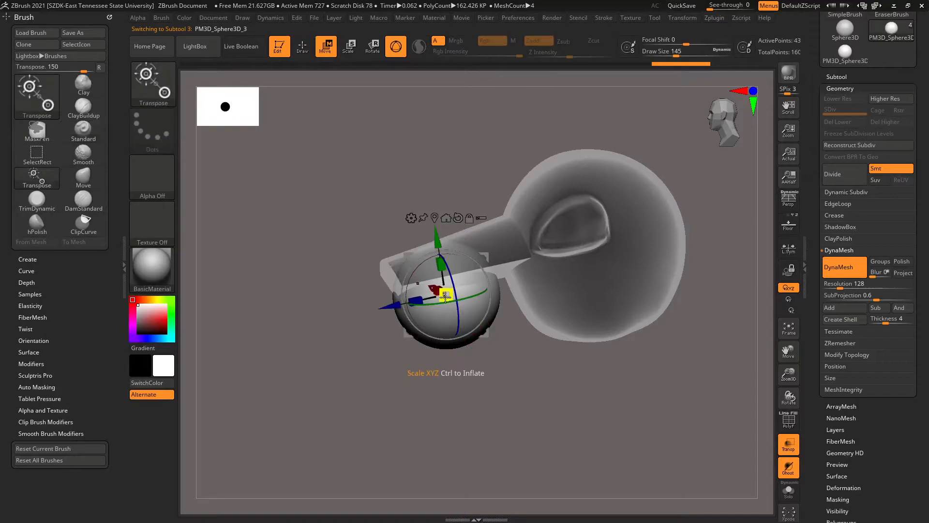
drag(449, 293, 455, 291)
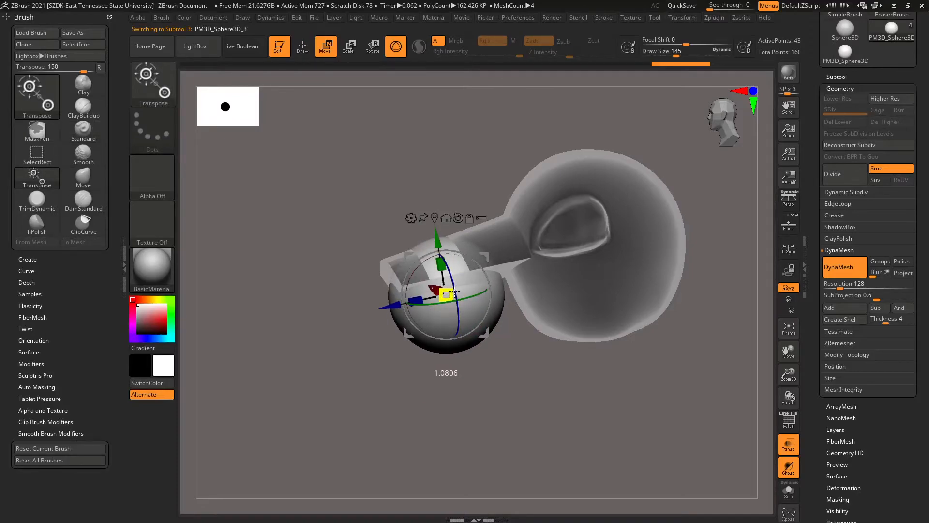
drag(440, 243, 439, 251)
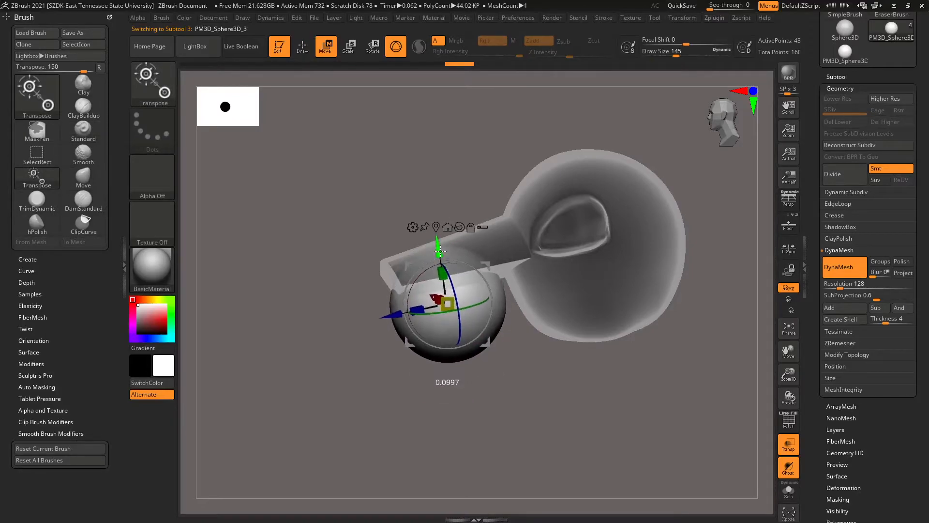
click(790, 449)
mouse_move(526, 369)
mouse_down()
mouse_move(552, 378)
mouse_move(582, 348)
mouse_move(515, 370)
mouse_up()
drag(514, 373, 511, 374)
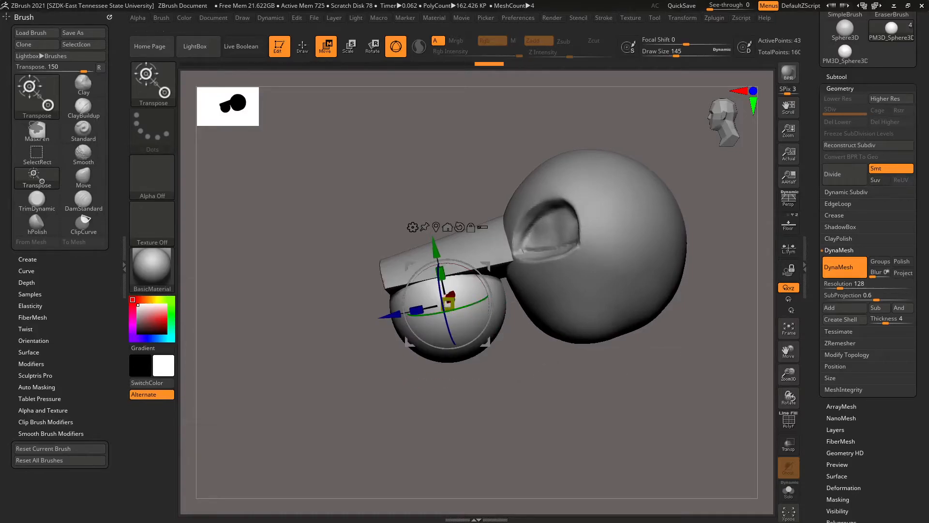
scroll(909, 312, up, 5)
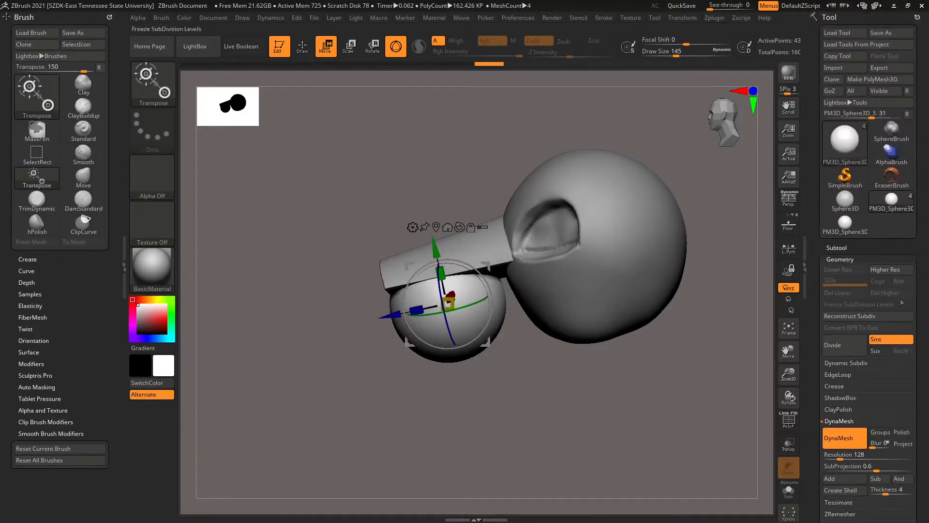
Insert a Cylinder3D subtool from the Insert mesh picker, view it from the side, and return to Draw mode.
click(840, 248)
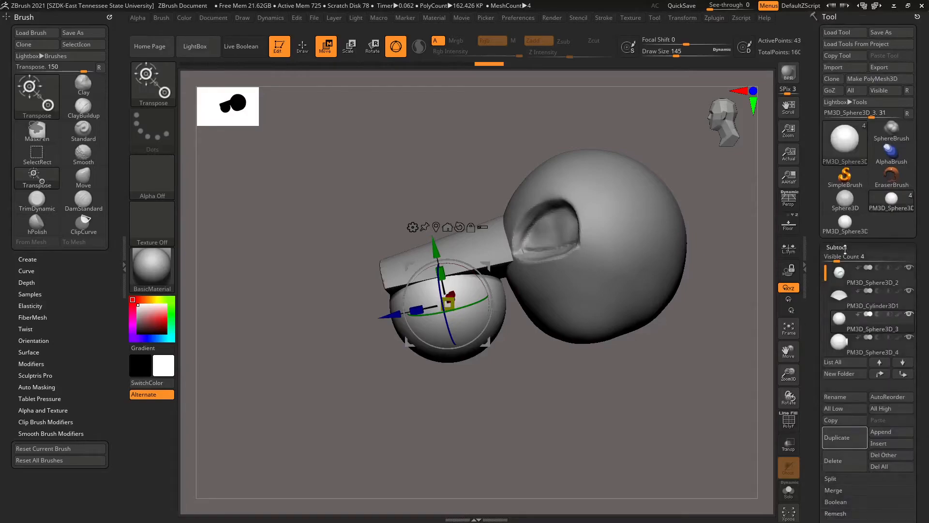
click(879, 444)
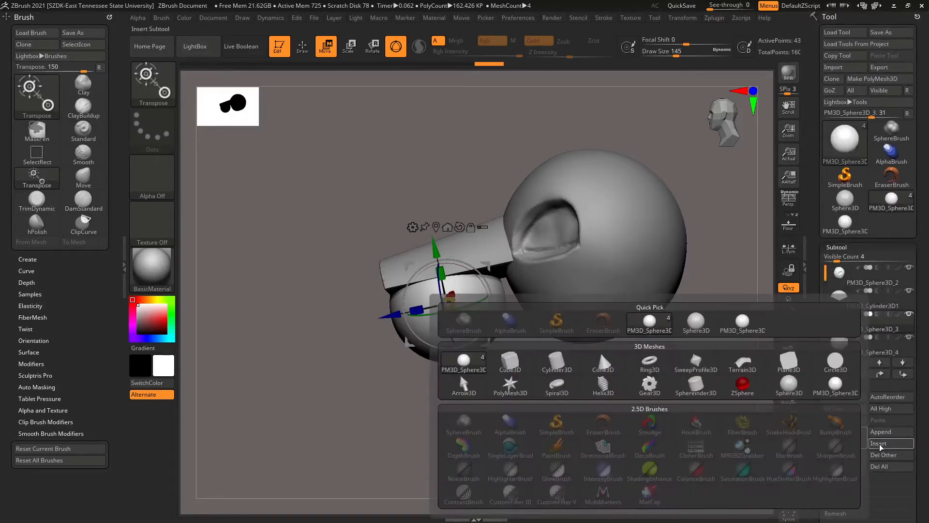
click(551, 371)
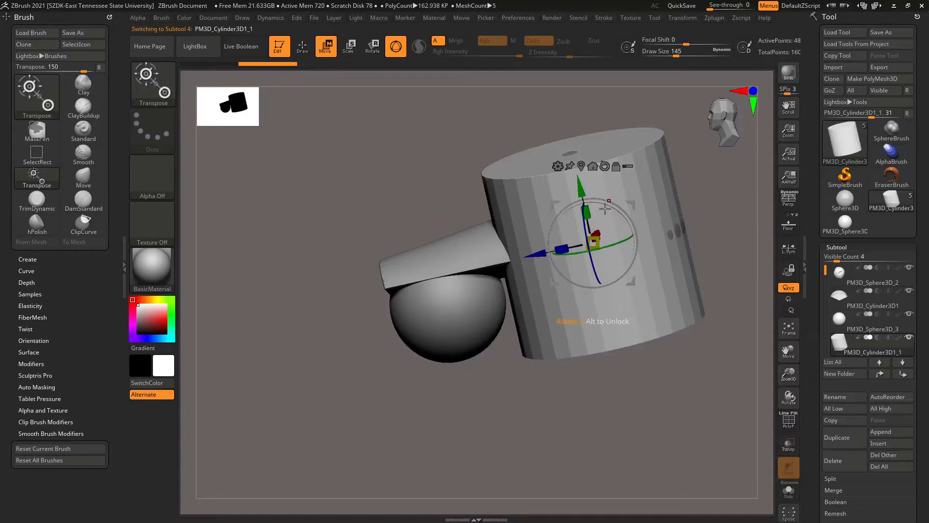
shift+drag(649, 373, 676, 369)
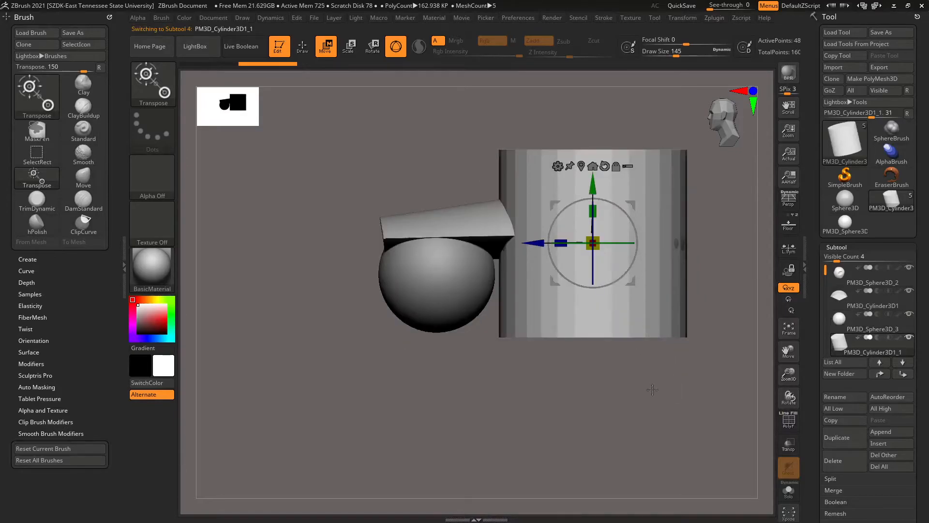
key(ctrl)
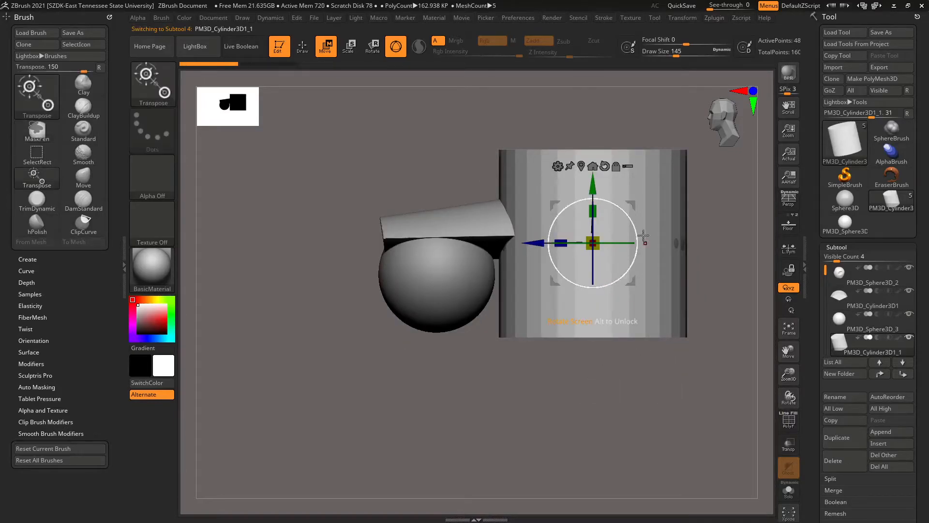
drag(656, 391, 658, 391)
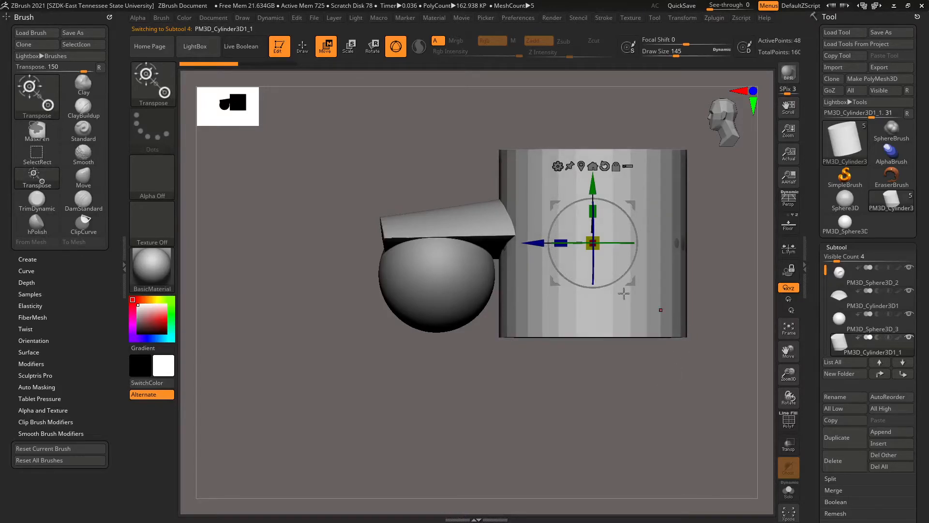
key(q)
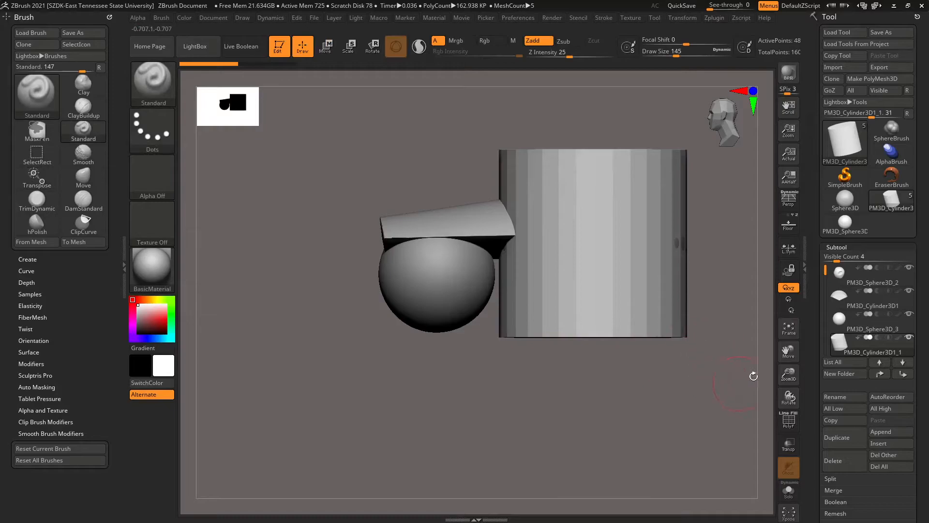
Solo the nose-bridge cylinder and scrub the Undo History back toward its round shape.
click(910, 339)
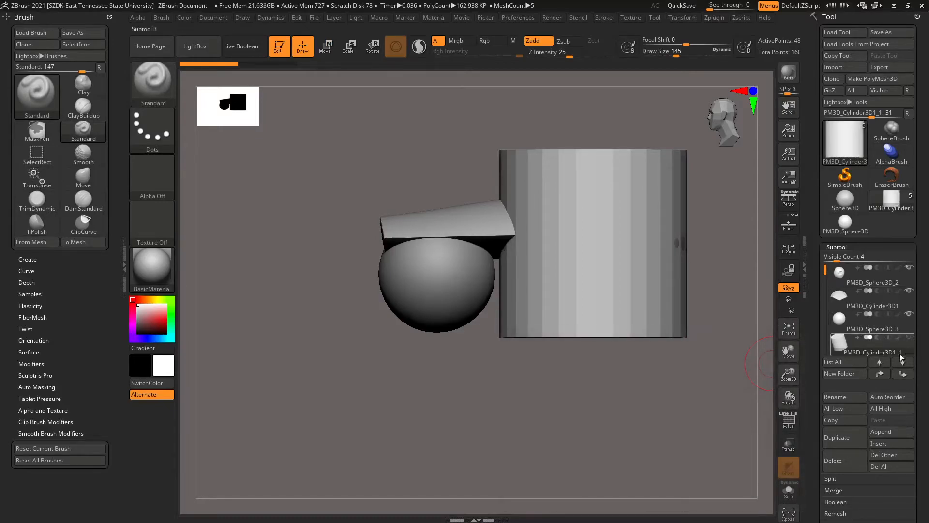
click(893, 300)
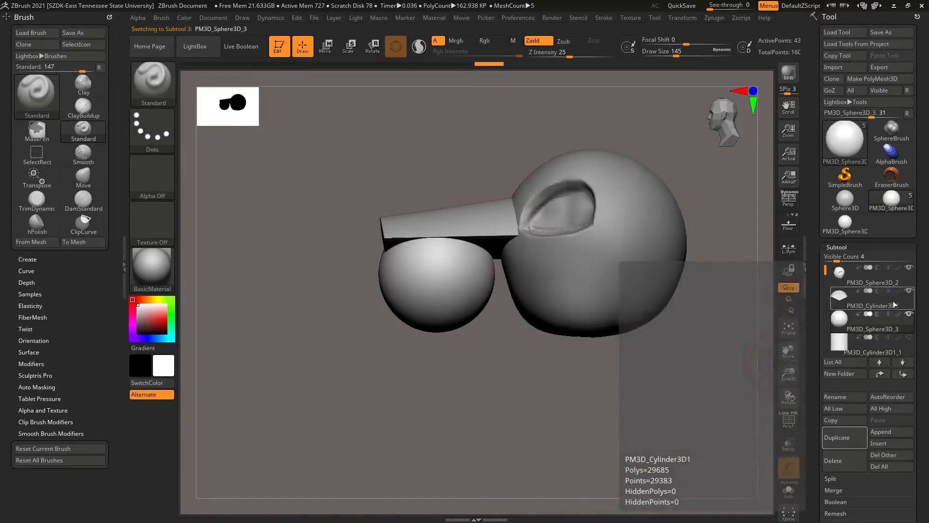
drag(566, 375, 677, 378)
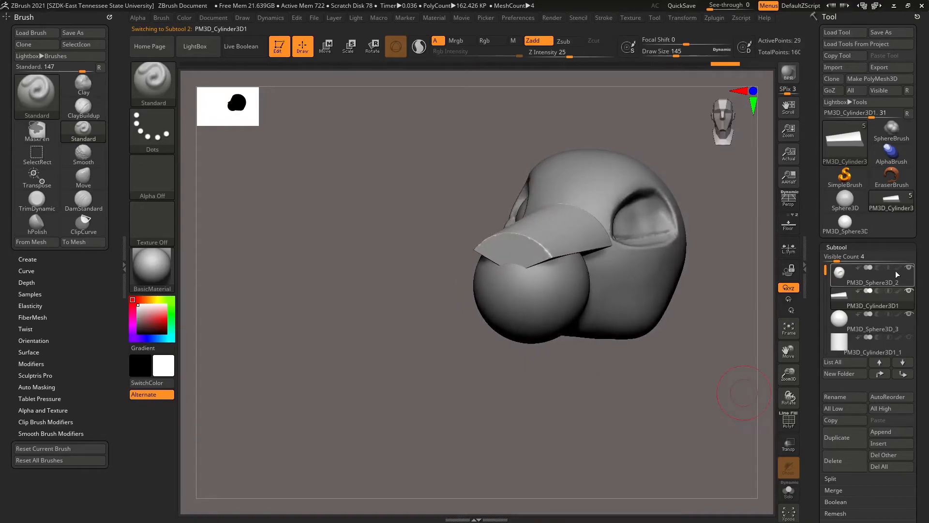
shift+click(912, 336)
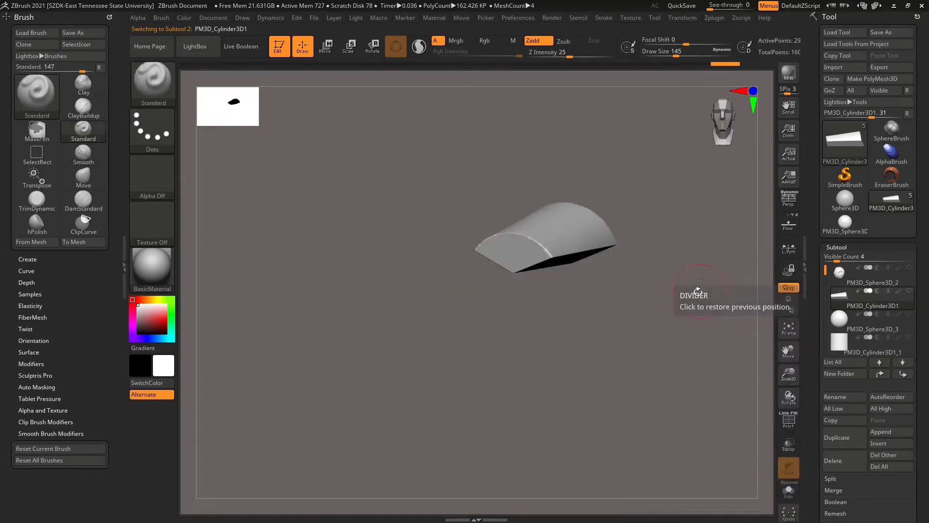
drag(670, 63, 622, 63)
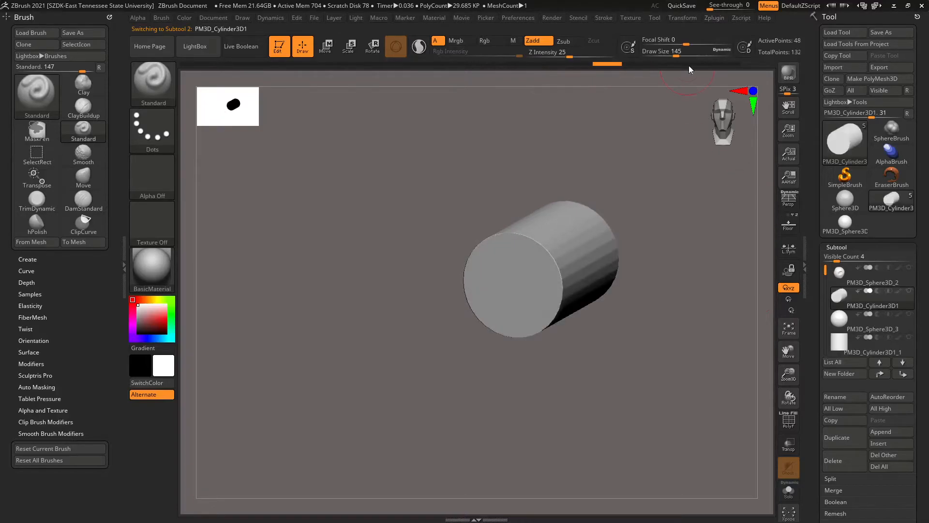
click(665, 62)
Show all subtools again, hide the large new cylinder PM3D_Cylinder3D1_1, and face the head front-on.
mouse_move(855, 330)
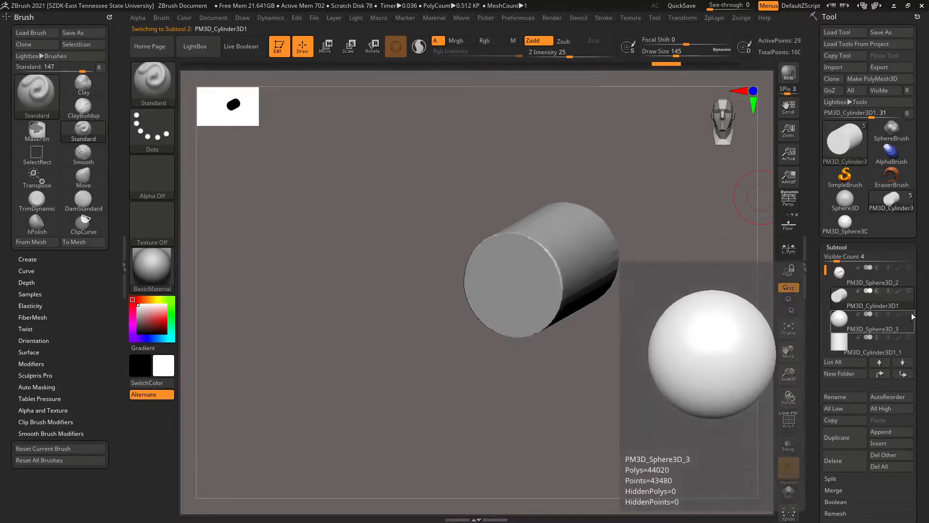
shift+click(908, 268)
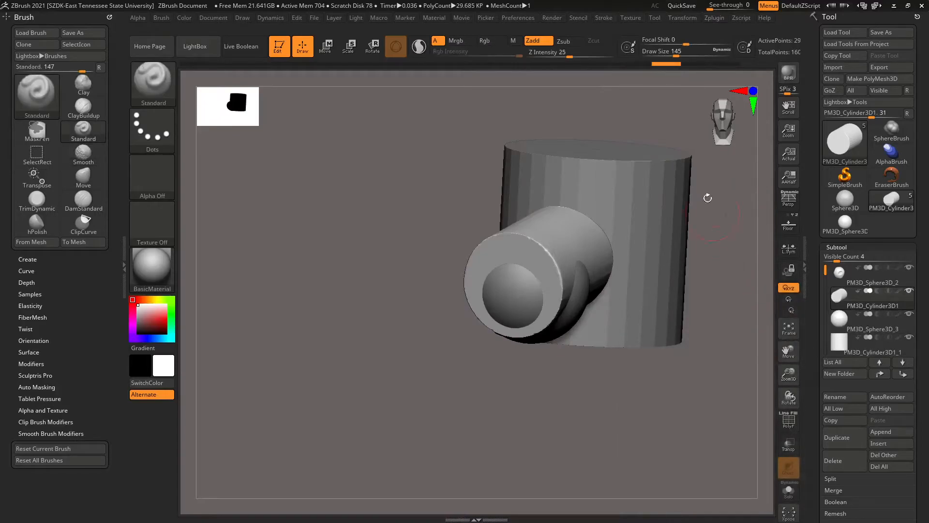
click(634, 65)
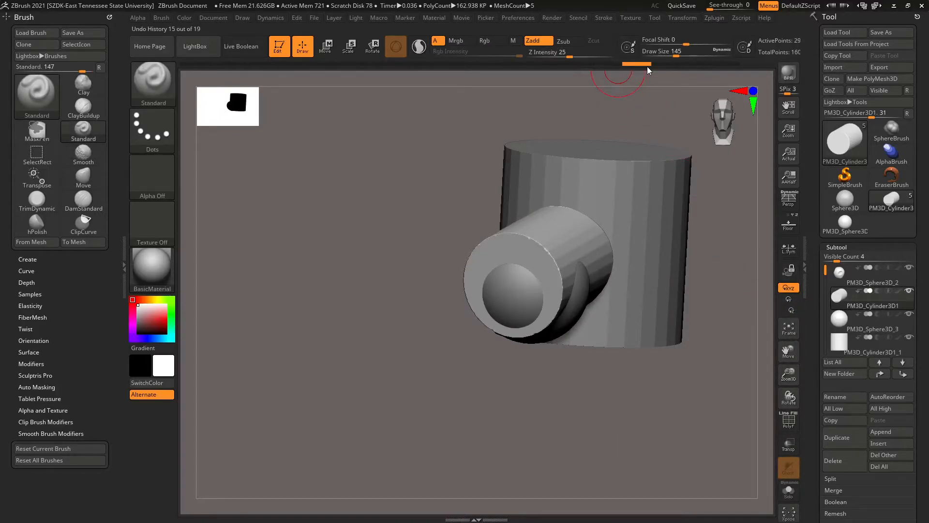
click(664, 65)
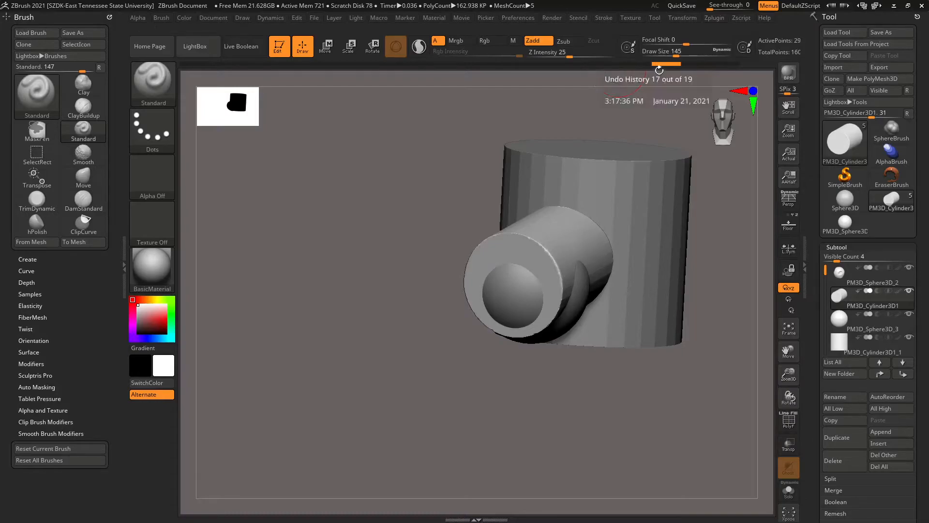
click(909, 338)
drag(606, 425, 541, 408)
key(ctrl+shift)
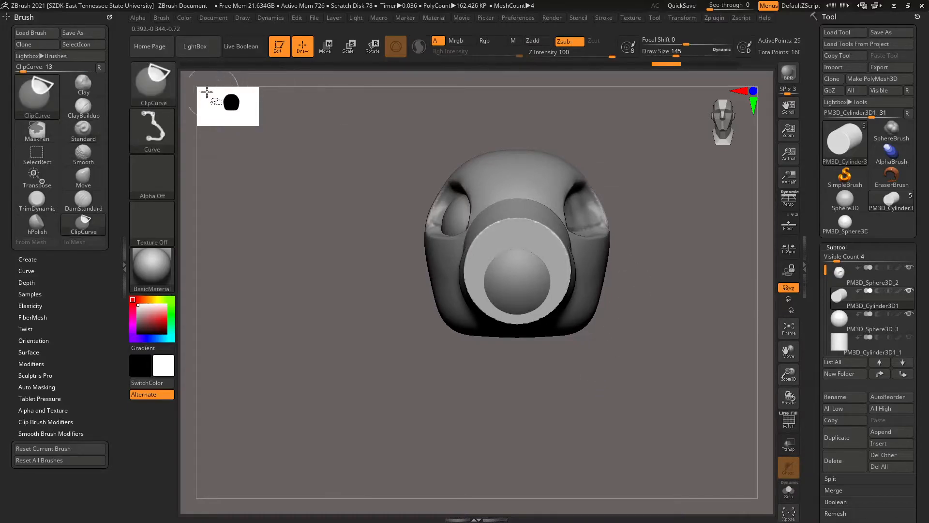
Pick ClipCurve and cut the nose-bridge cylinder along an angled line into a sloped wedge.
click(151, 89)
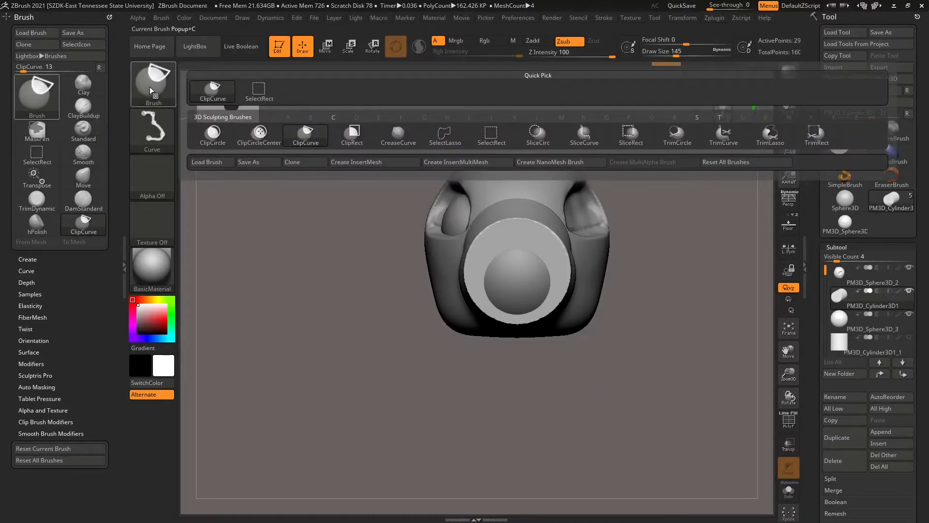
mouse_move(318, 146)
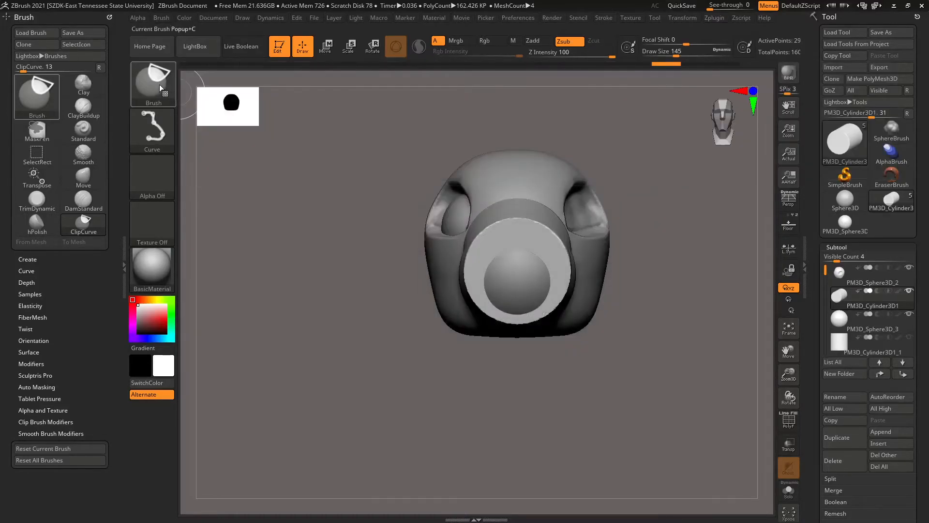
mouse_move(155, 91)
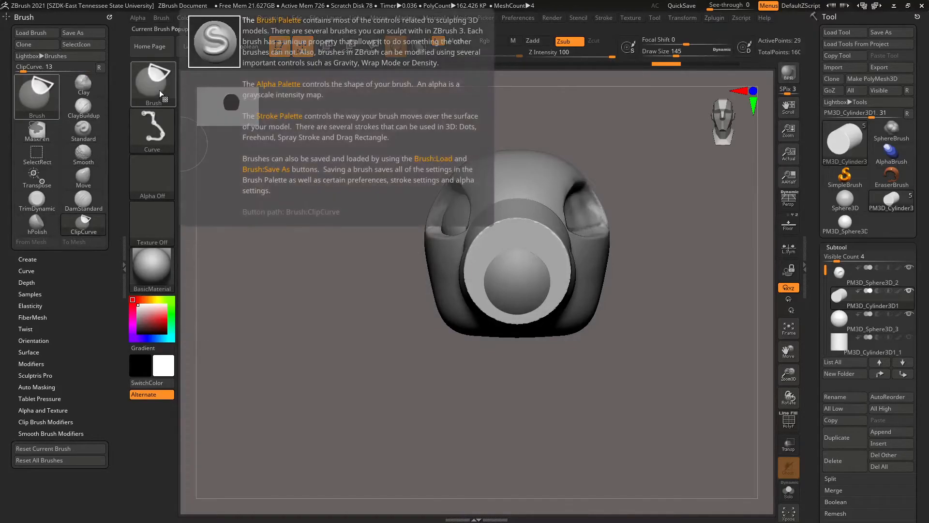
click(160, 92)
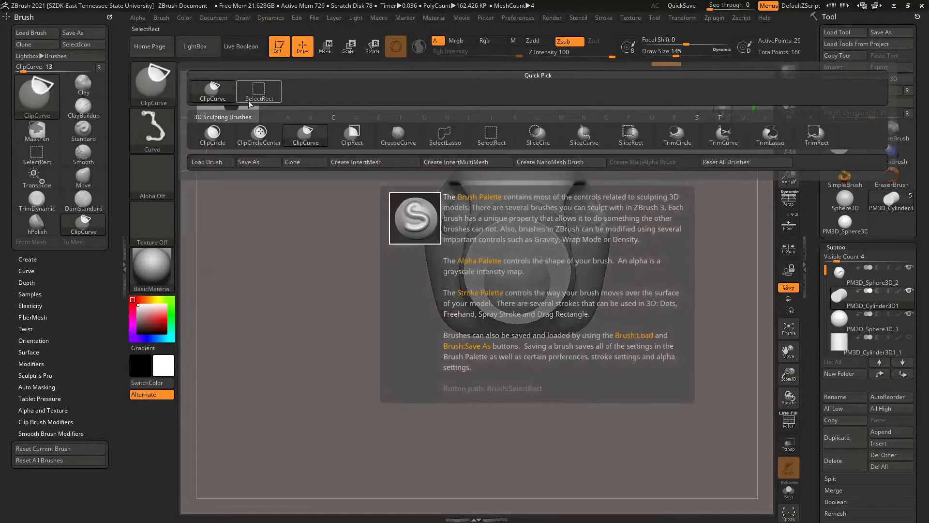
ctrl+shift+click(310, 146)
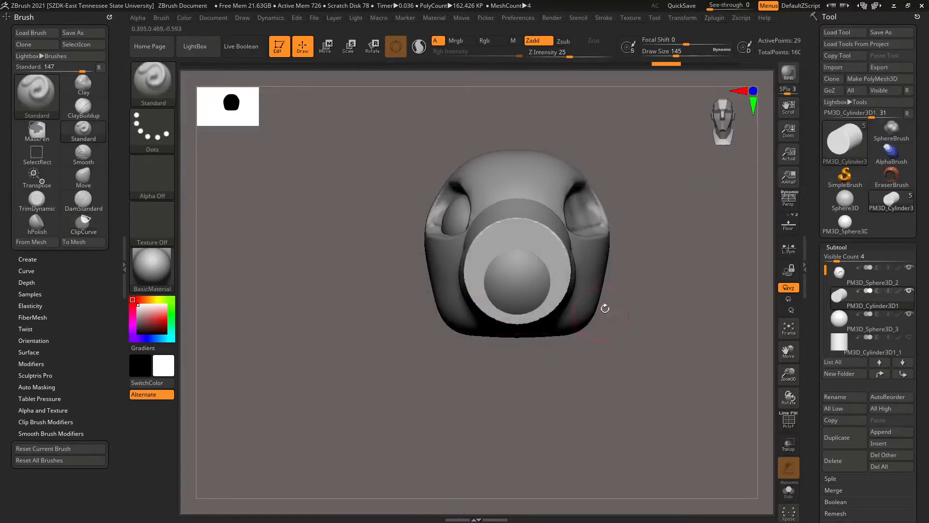
key(ctrl+shift)
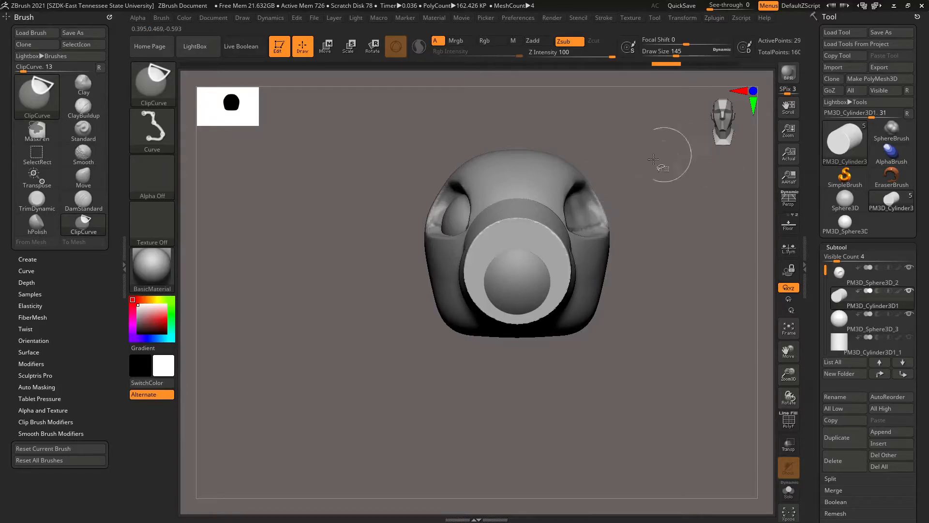
mouse_move(659, 159)
mouse_down()
mouse_move(592, 202)
mouse_move(537, 222)
mouse_move(544, 268)
mouse_up()
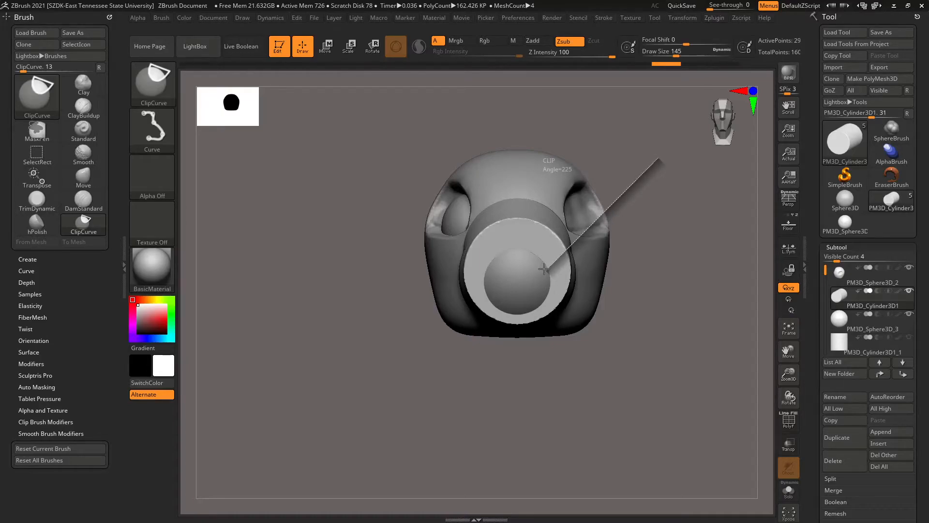
drag(545, 270, 451, 296)
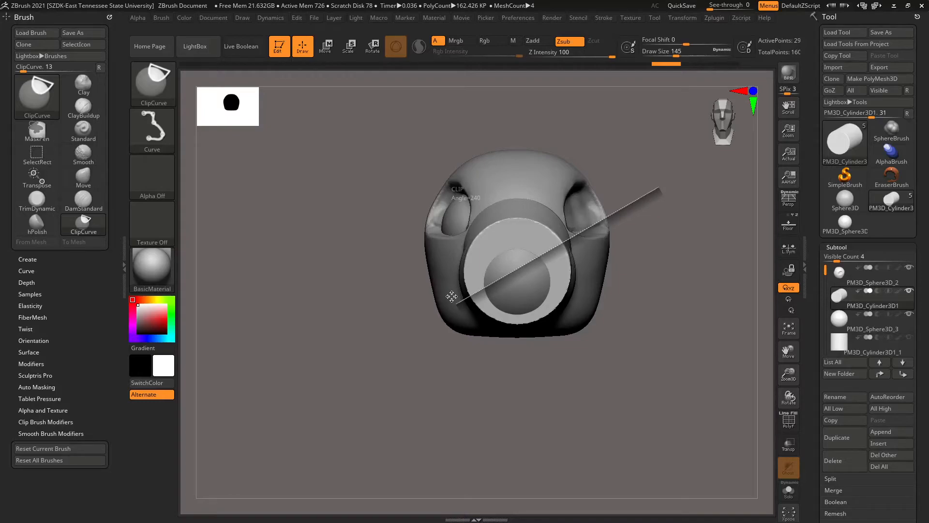
drag(451, 296, 452, 296)
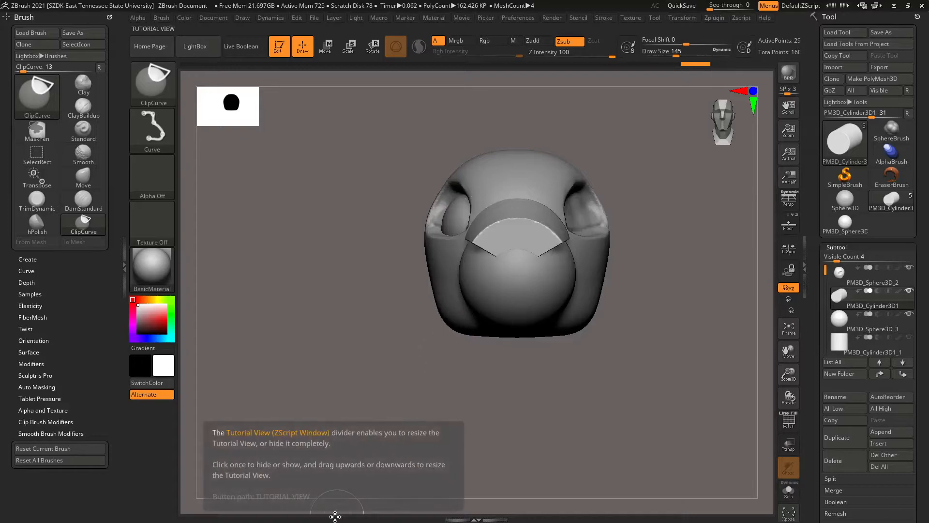
Inspect the nose cylinder through the see-through model, then turn Transp off so it renders solid.
click(789, 444)
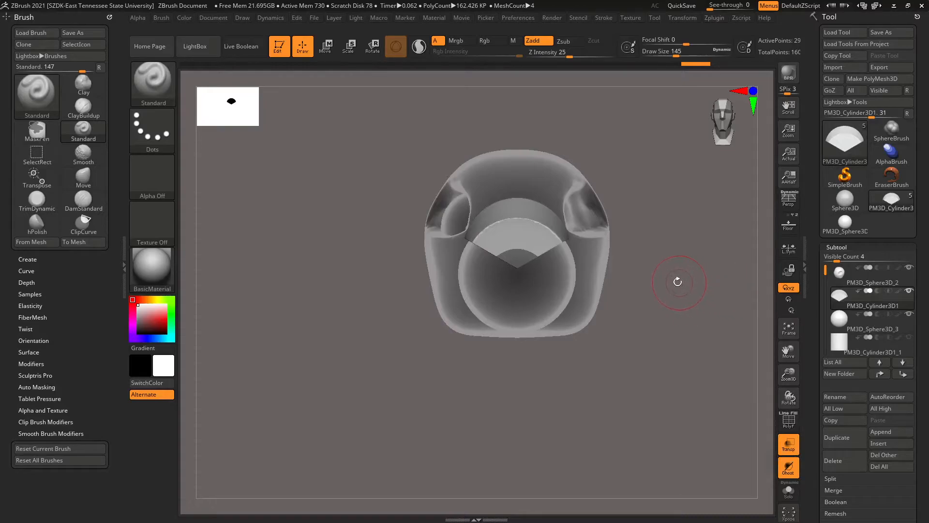
drag(668, 297, 626, 307)
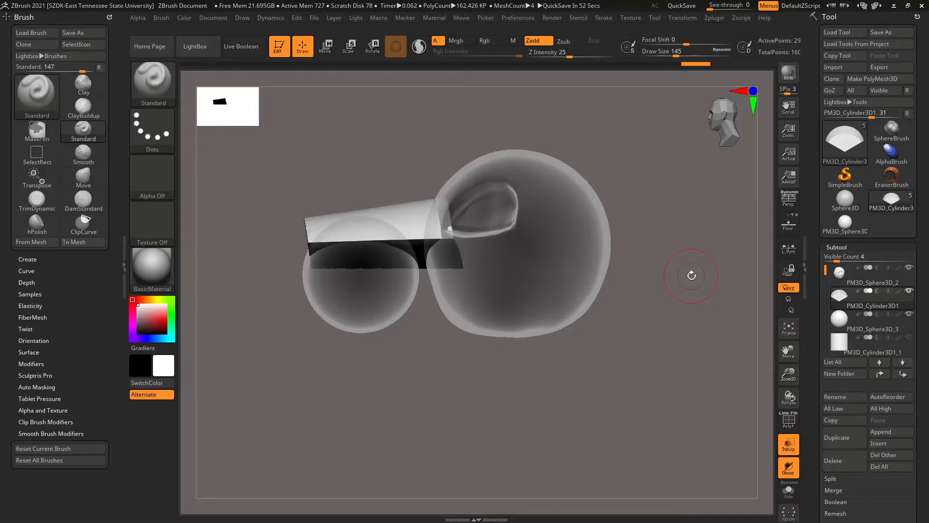
mouse_move(563, 399)
mouse_down()
mouse_move(582, 408)
mouse_move(566, 421)
mouse_move(572, 409)
mouse_up()
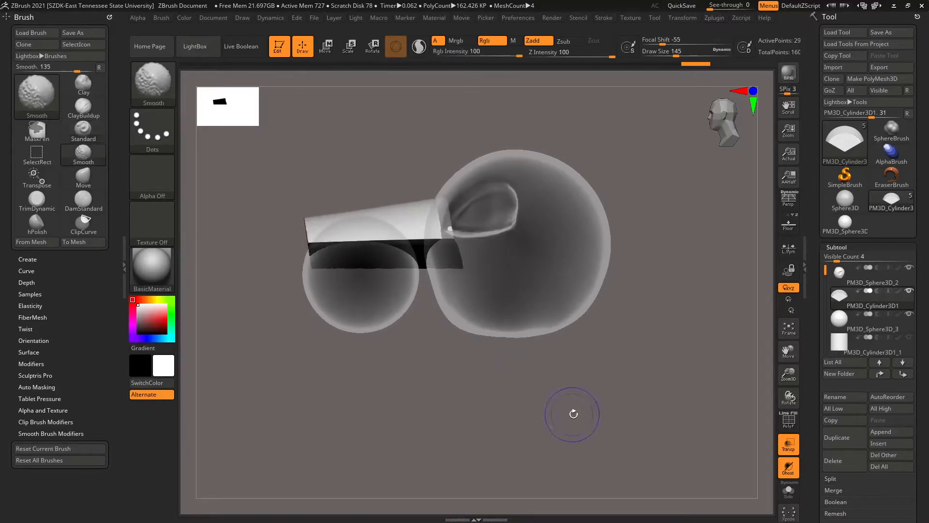
click(789, 445)
drag(632, 370, 640, 388)
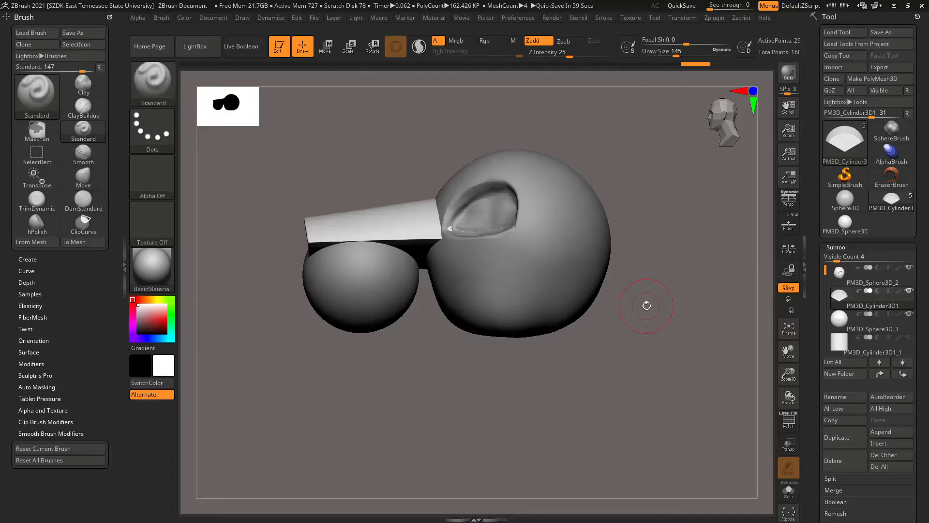
alt+drag(475, 355, 561, 386)
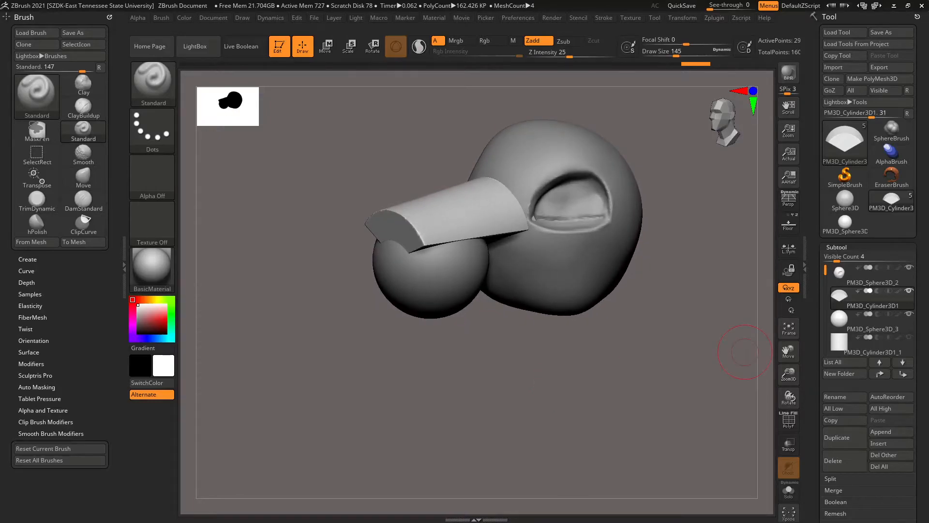
Shrink the stray ring-of-spheres subtool into the cylinder with the Transpose gizmo and request its deletion.
key(alt+Tab)
drag(879, 192, 386, 126)
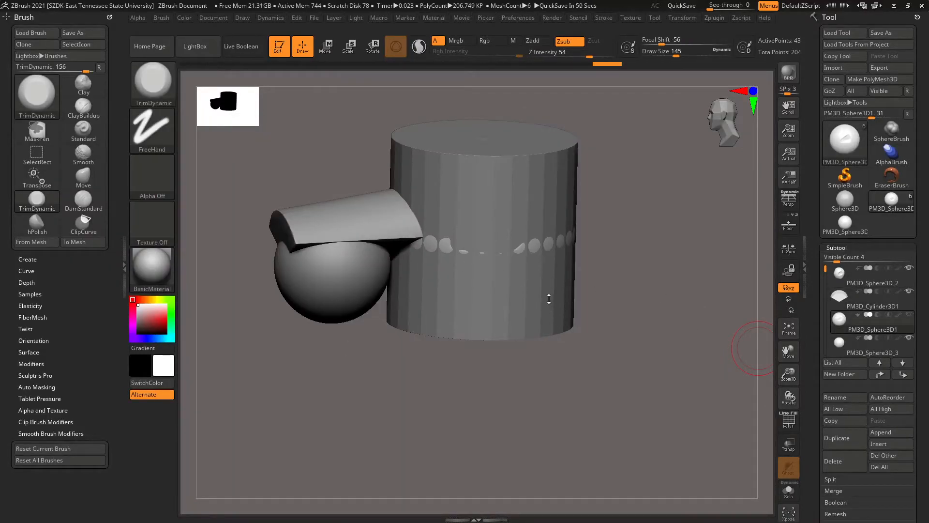
key(ctrl)
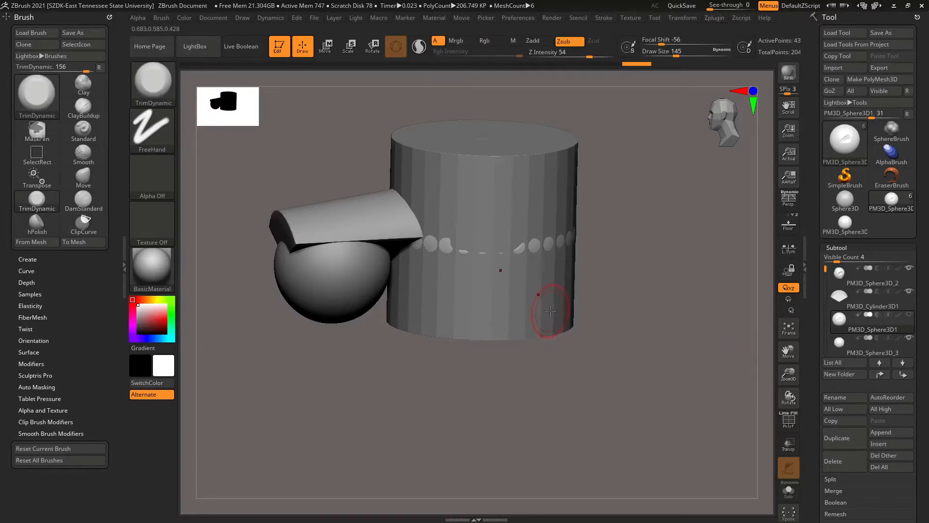
key(ctrl)
drag(595, 315, 580, 308)
key(w)
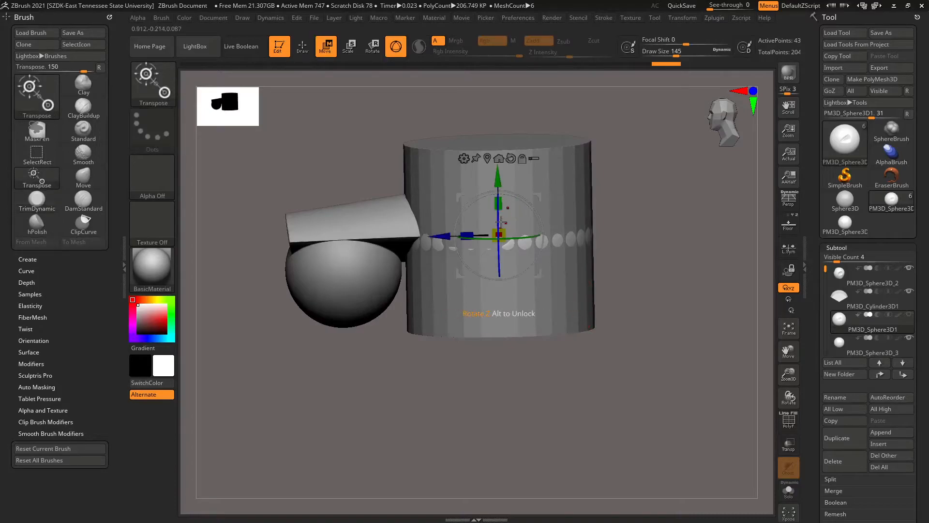
drag(499, 234, 492, 244)
drag(501, 231, 501, 234)
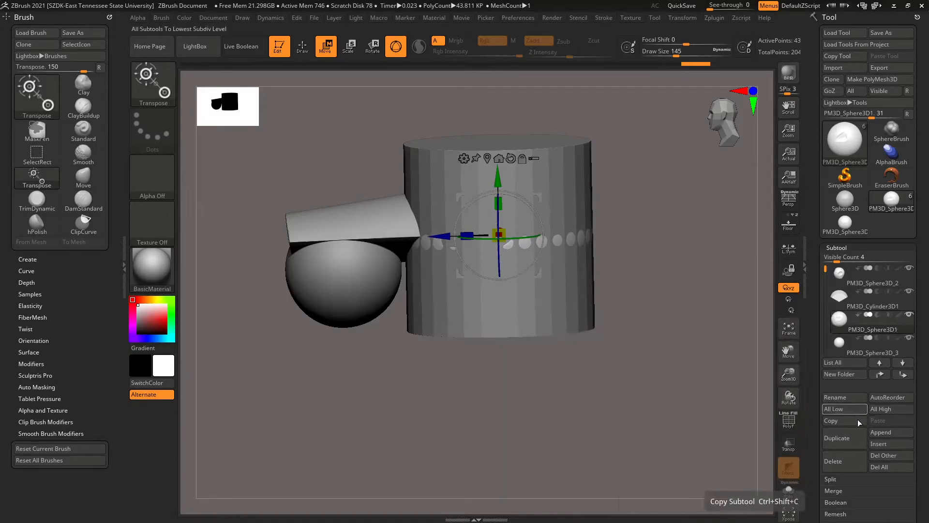
click(845, 460)
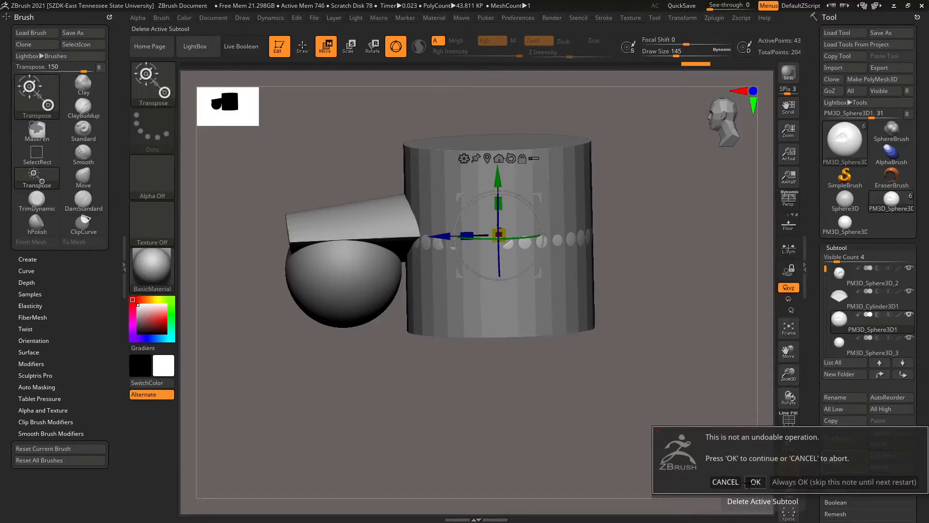
Confirm deleting the sphere subtool, then select PM3D_Cylinder3D1_1 and scale it down with the gizmo.
click(754, 482)
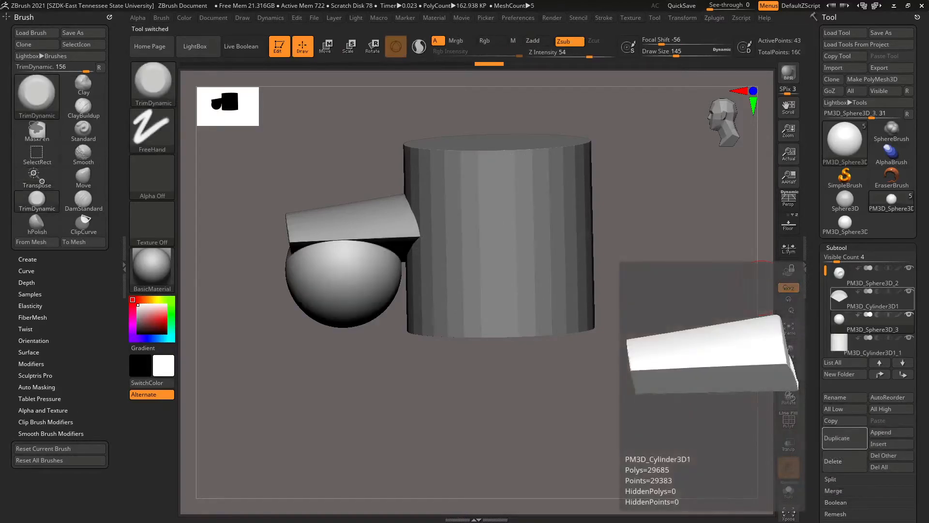
alt+click(544, 206)
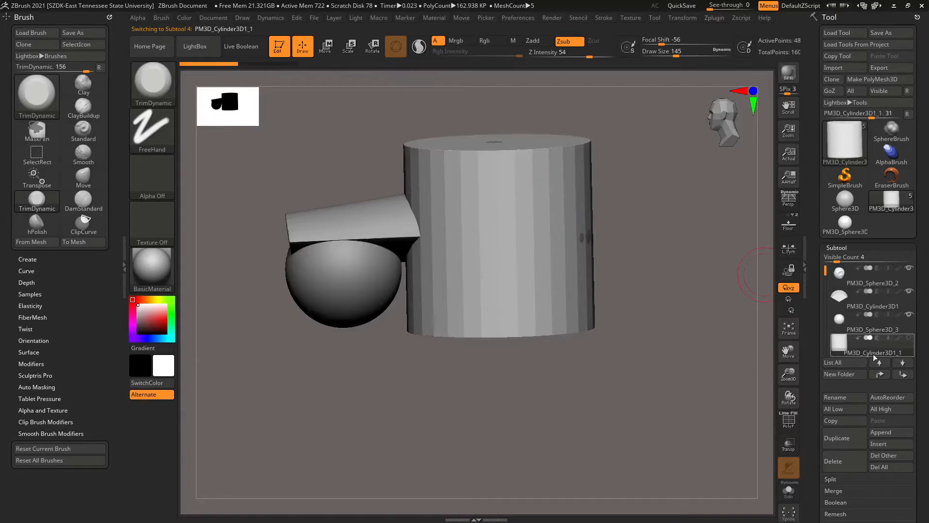
mouse_move(877, 350)
click(325, 47)
ctrl+drag(504, 244, 449, 234)
From a side view, rotate the cylinder about 104 degrees, move it inside the head and scale it down.
click(743, 91)
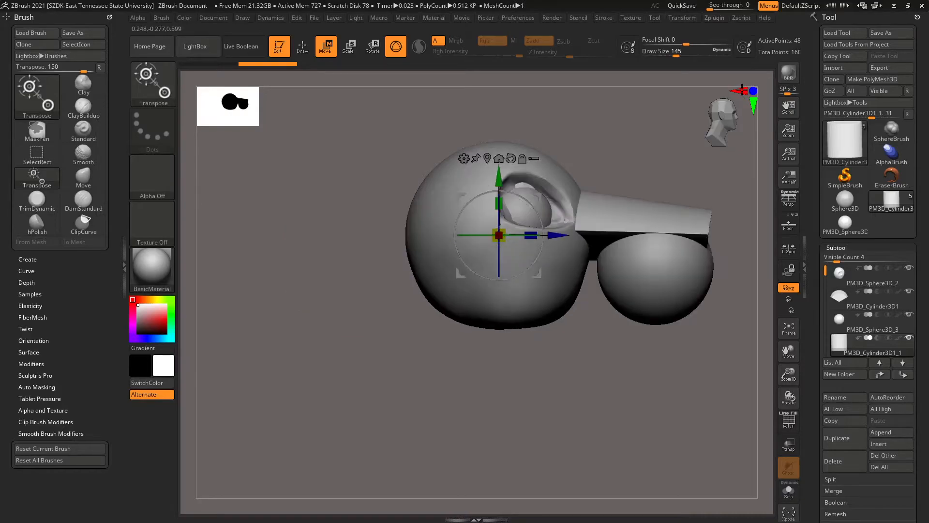
click(742, 91)
drag(523, 205, 461, 219)
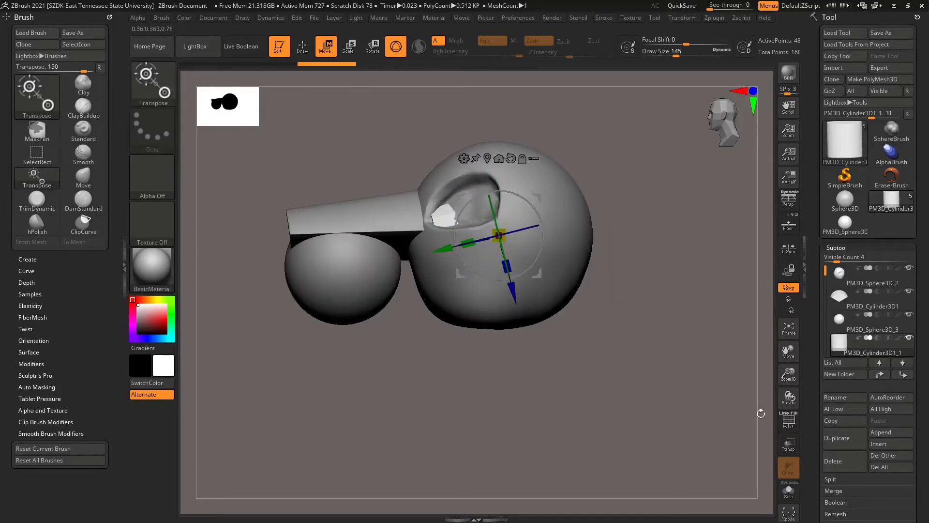
click(789, 449)
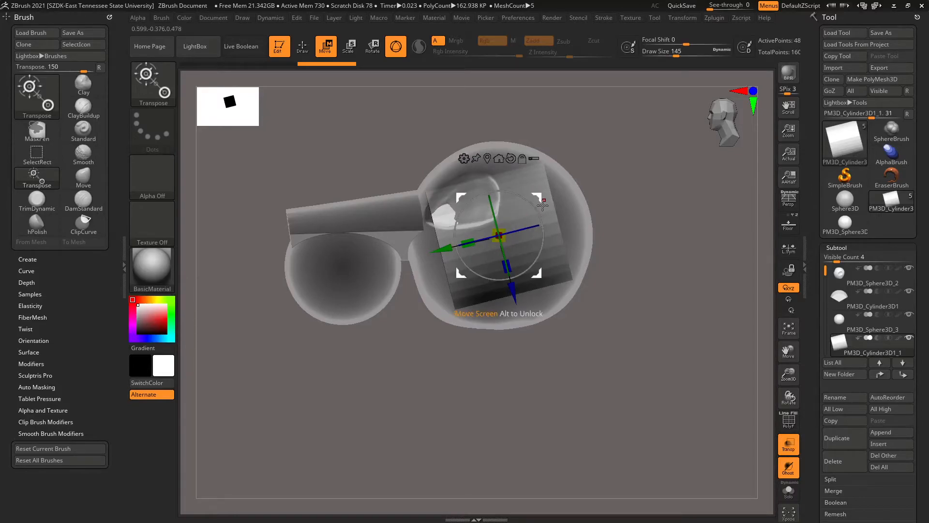
drag(540, 195, 448, 226)
drag(410, 273, 384, 265)
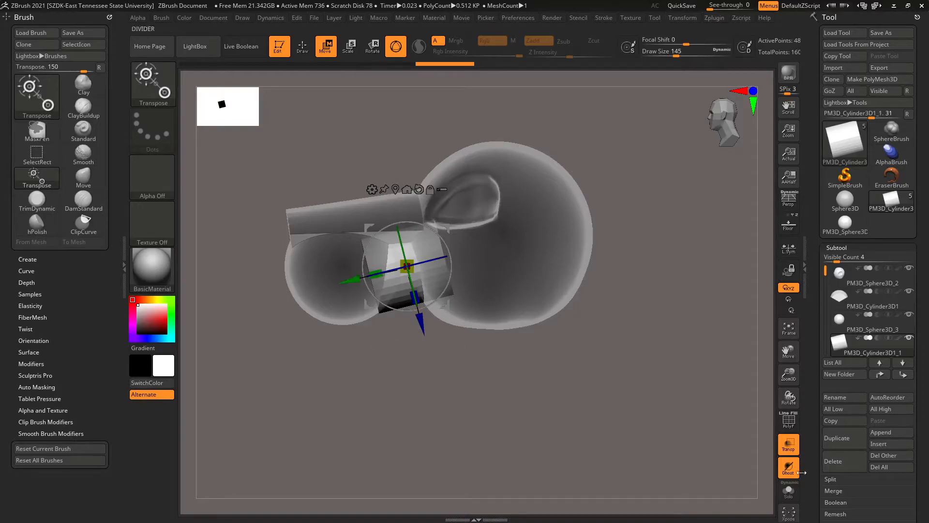
click(787, 448)
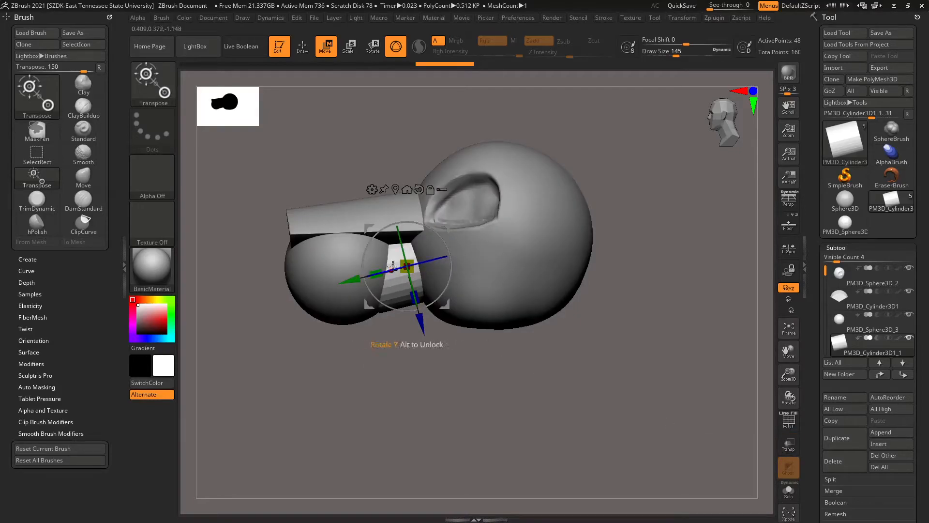
Fine-tune the cylinder's position and size so it wedges between the muzzle sphere and cranium.
mouse_move(446, 226)
mouse_down()
mouse_move(441, 220)
mouse_move(447, 254)
mouse_move(444, 240)
mouse_up()
drag(469, 374, 406, 283)
drag(412, 342, 411, 331)
drag(600, 364, 517, 365)
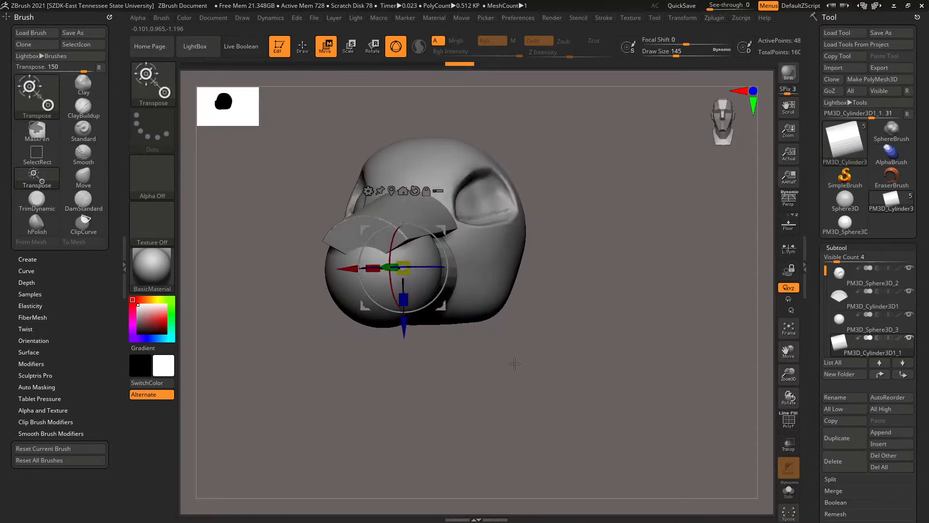
drag(406, 269, 421, 269)
drag(542, 337, 561, 365)
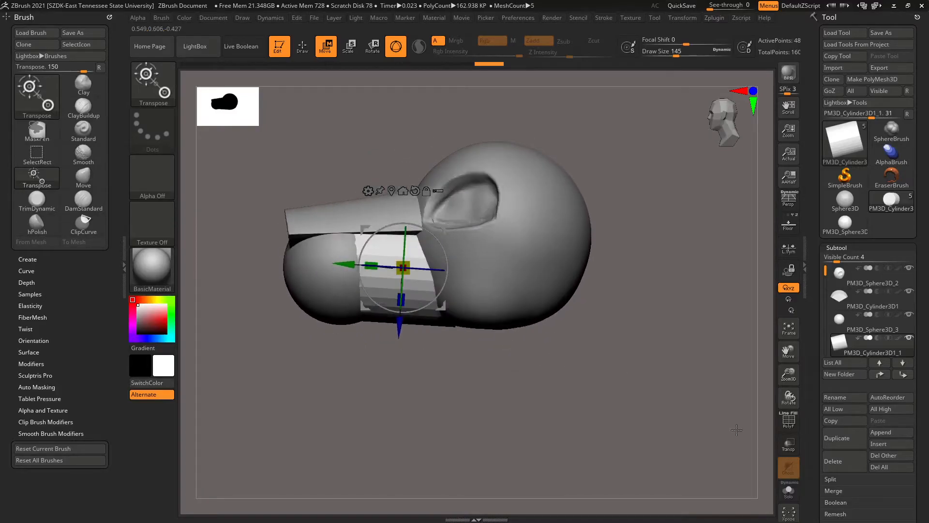
drag(441, 306, 444, 306)
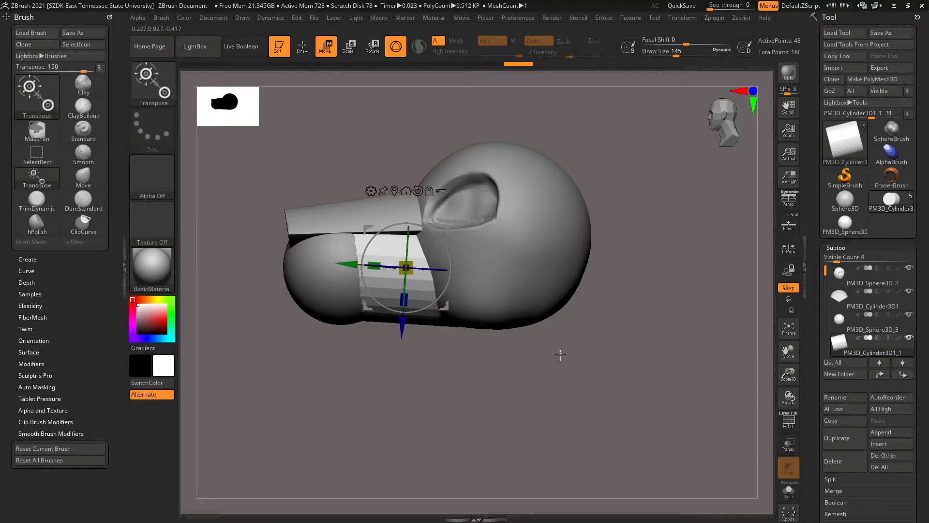
Select the TrimDynamic brush with the B, T, D shortcut.
key(b)
key(t)
key(d)
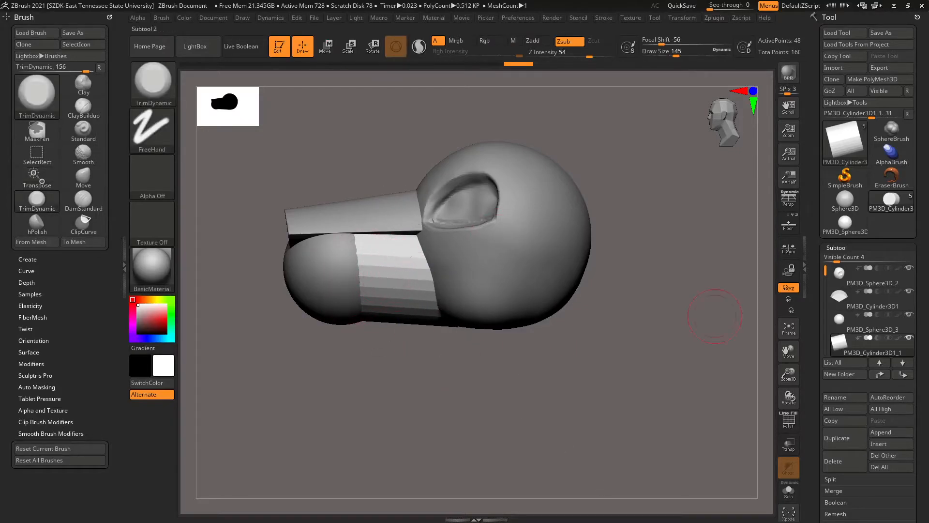
DynaMesh the bridging cylinder from Tool > Geometry.
drag(920, 387, 922, 306)
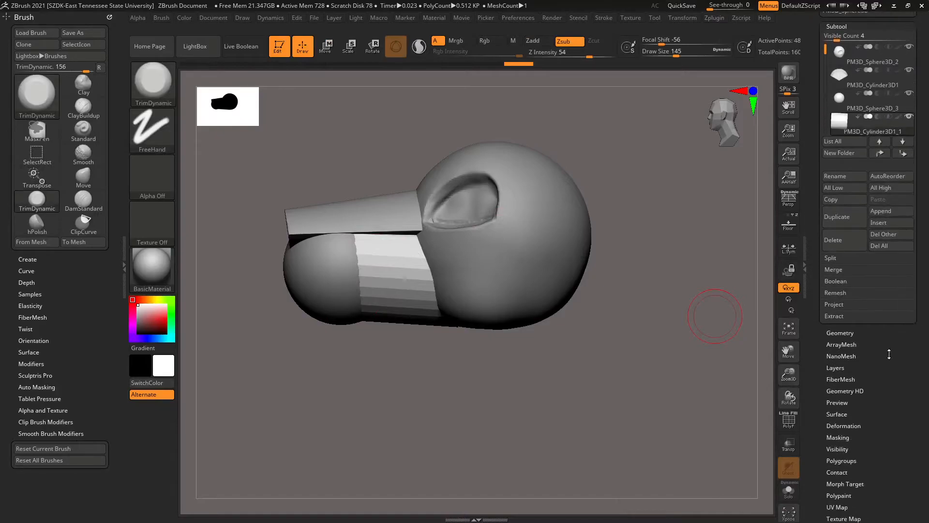
click(840, 333)
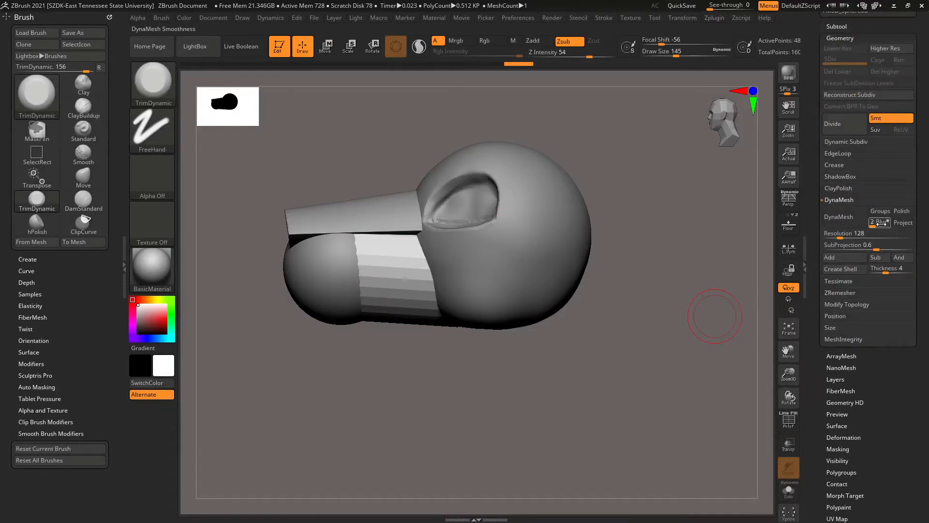
click(852, 218)
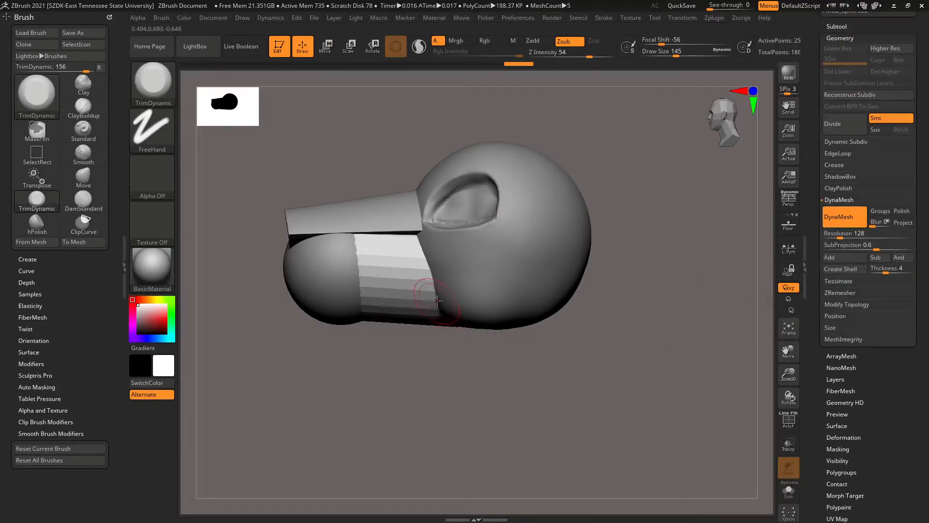
Smooth the cylinder's faceted strip, then make the cranium sphere the active subtool.
shift+drag(443, 310, 394, 285)
shift+drag(375, 223, 428, 309)
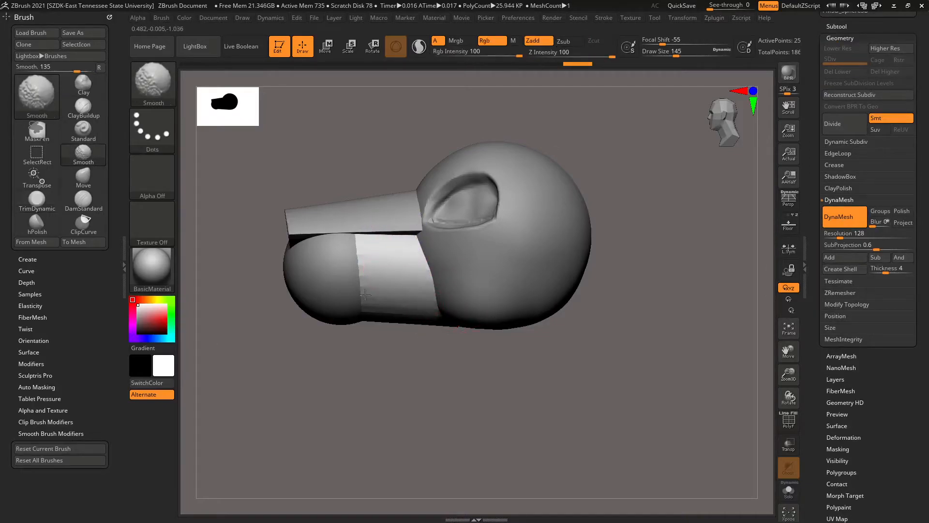
mouse_move(516, 349)
mouse_down()
mouse_move(542, 373)
mouse_move(607, 394)
mouse_move(498, 385)
mouse_move(510, 385)
mouse_up()
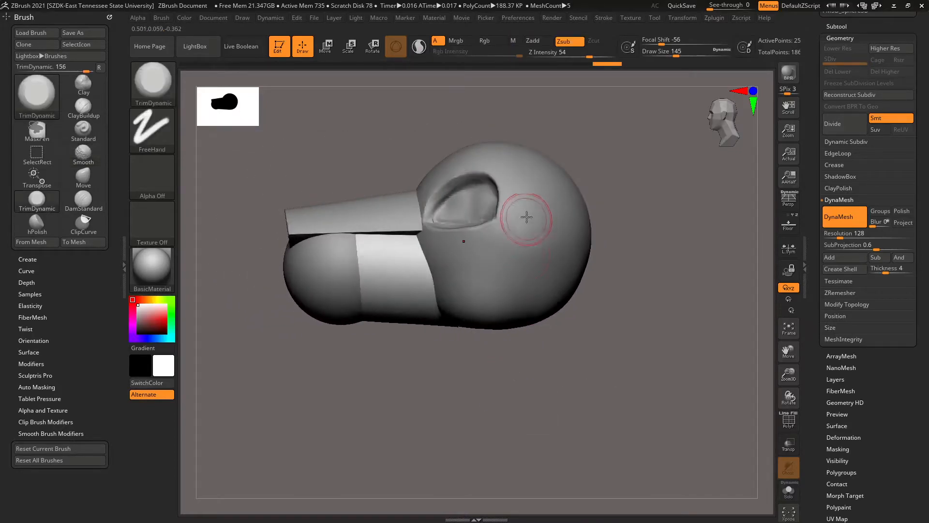
alt+click(548, 238)
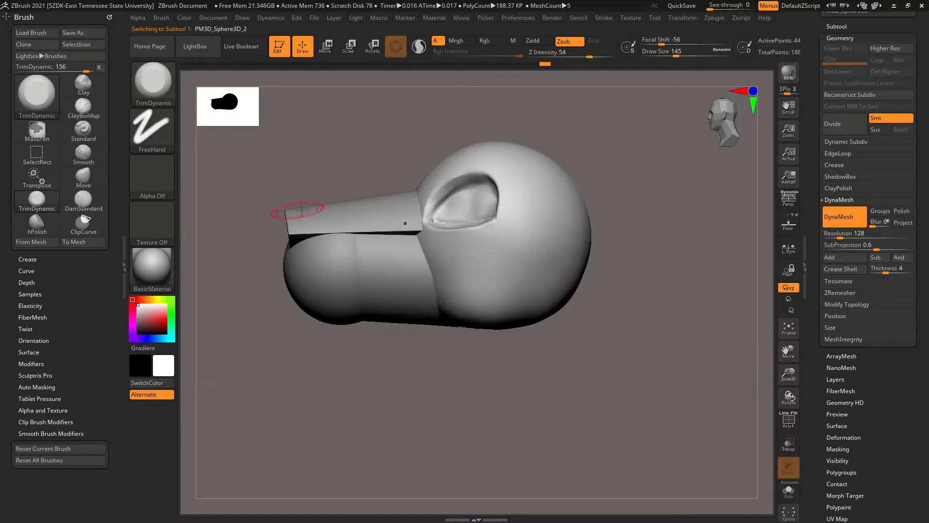
With the Move brush at size 393, pull the head's lower-right edge outward.
click(84, 177)
key(s)
mouse_move(543, 305)
mouse_down()
mouse_move(565, 316)
mouse_move(619, 289)
mouse_up()
drag(583, 360, 646, 363)
At brush size 743, push the back of the head outward and pull its underside down.
key(s)
mouse_move(540, 285)
mouse_down()
mouse_move(558, 286)
mouse_move(572, 324)
mouse_up()
drag(588, 194, 601, 186)
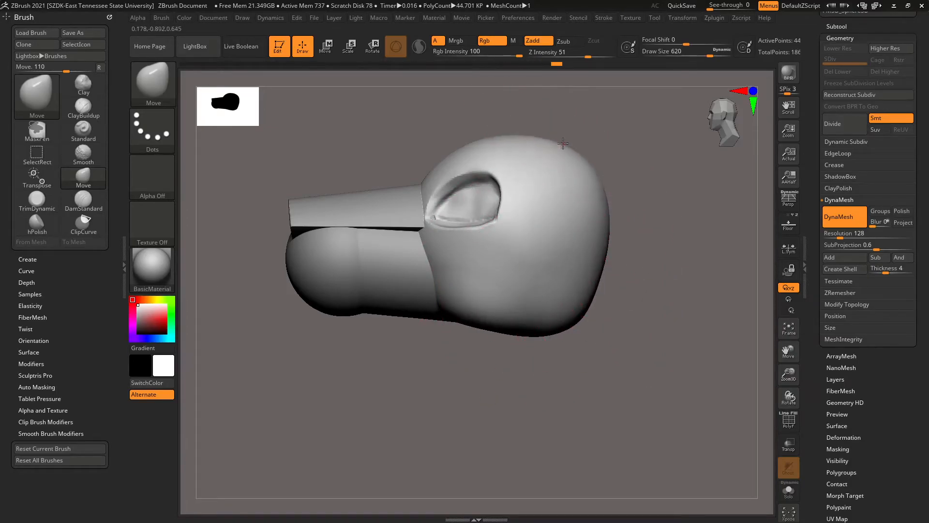
drag(600, 237, 610, 266)
mouse_move(480, 321)
mouse_down()
mouse_move(470, 347)
mouse_move(470, 336)
mouse_move(459, 335)
mouse_up()
Reduce the brush to 379 and pull the lower cheek leftward over the jaw.
key(s)
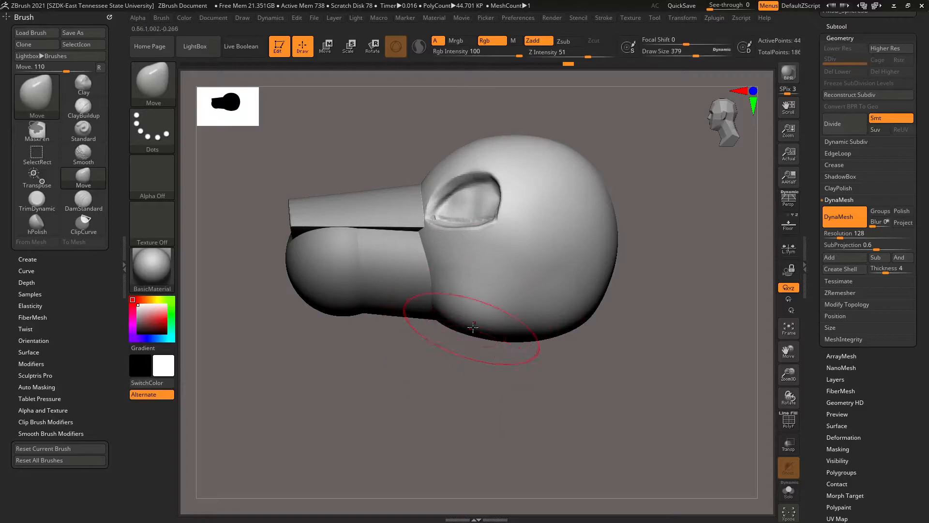
drag(448, 295, 416, 294)
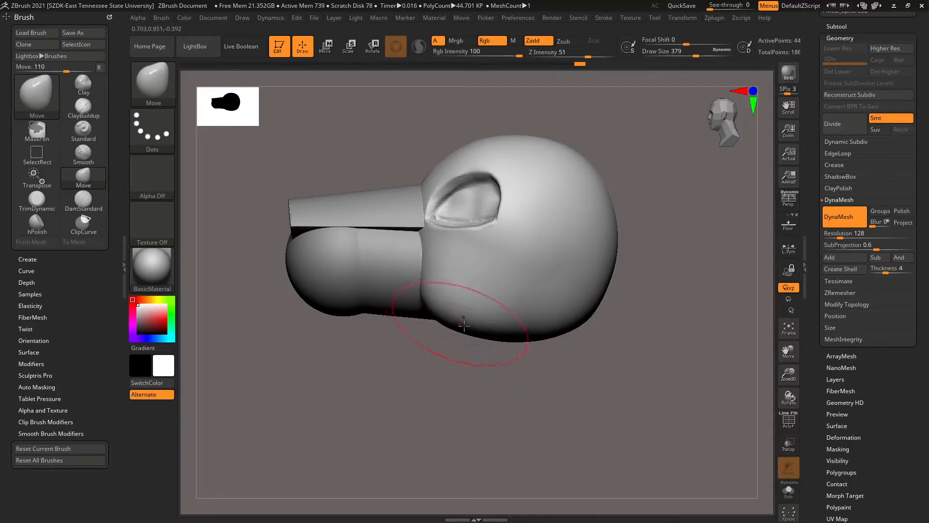
key(alt+Tab)
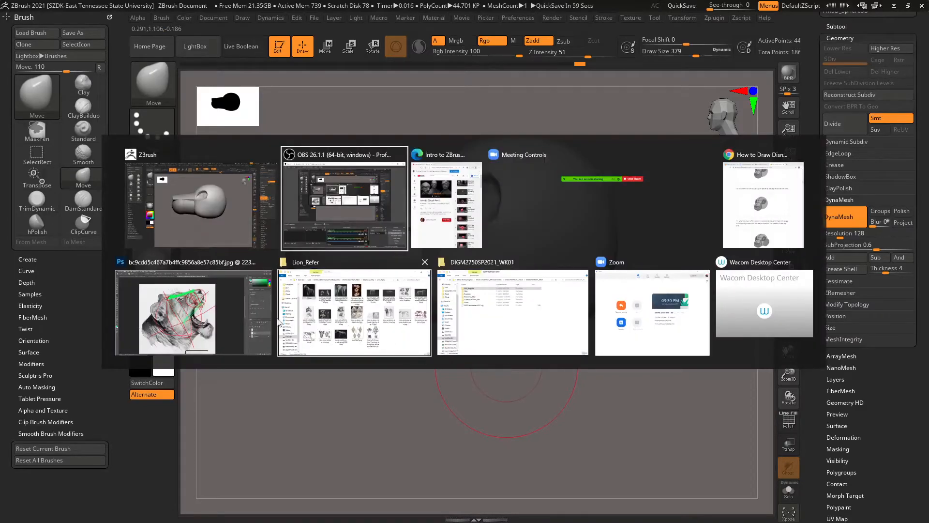
click(220, 322)
key(alt+Tab)
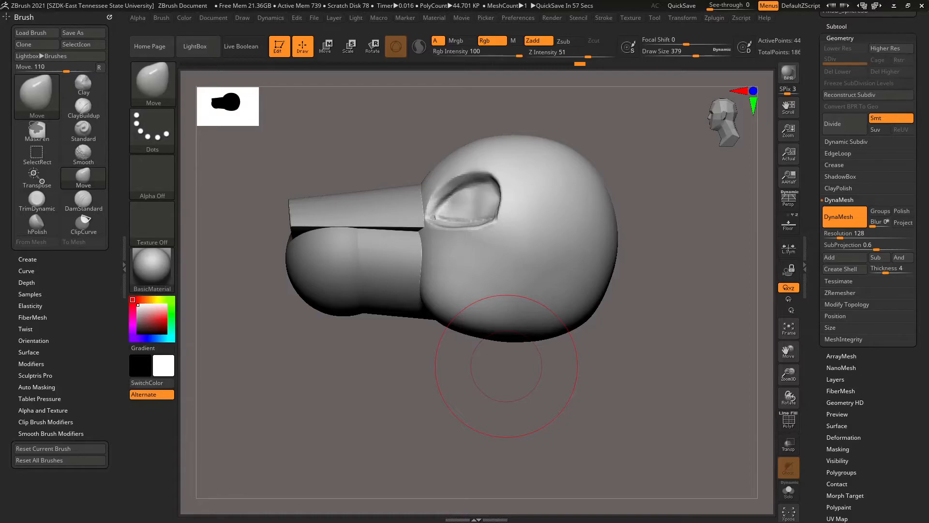
key(alt+Tab)
scroll(536, 226, up, 3)
scroll(475, 139, up, 2)
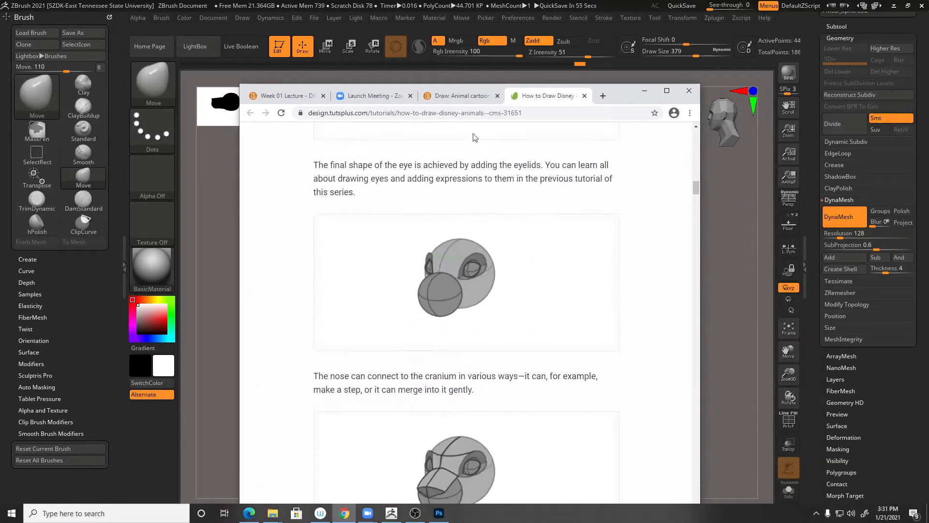
click(441, 96)
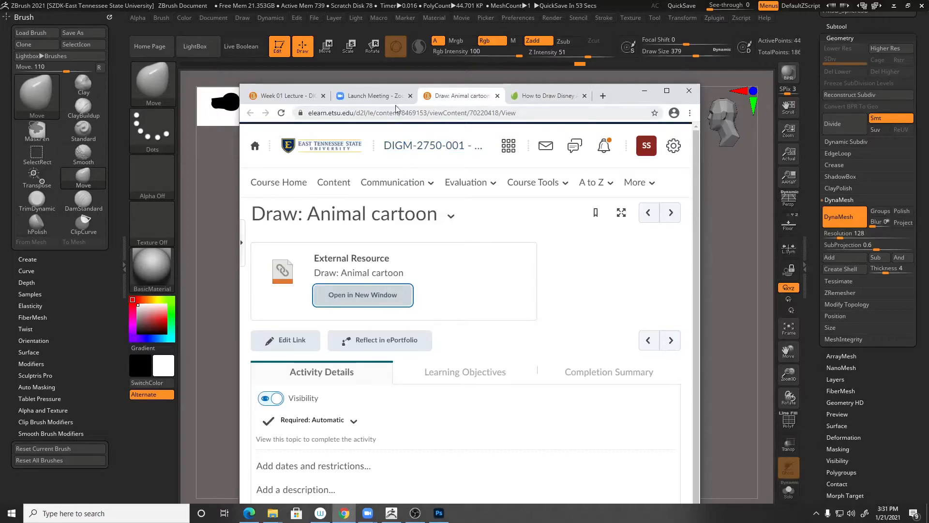
click(289, 96)
scroll(438, 389, down, 5)
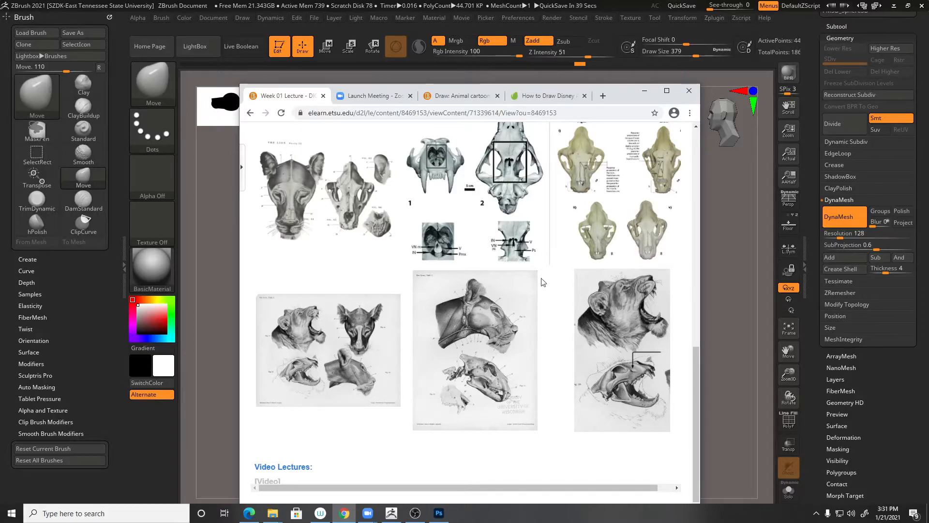
drag(617, 99, 926, 165)
click(506, 366)
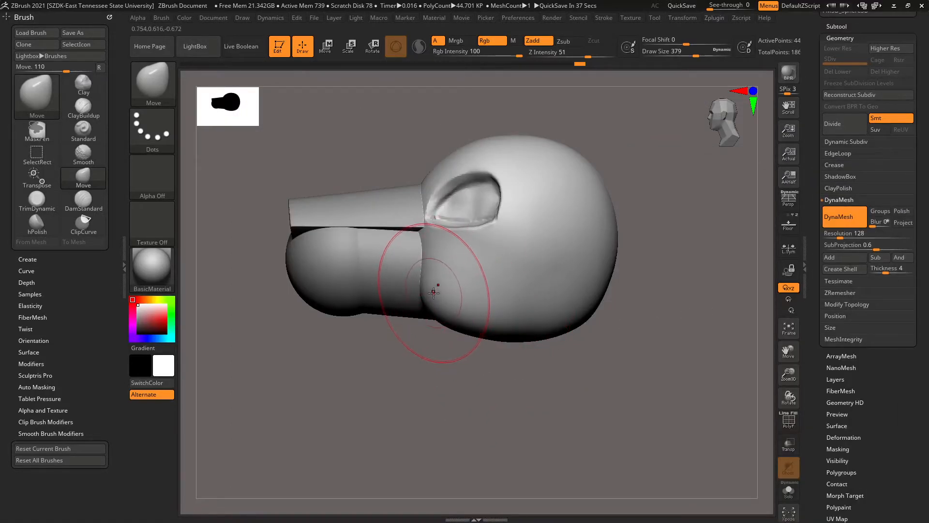
Set the Move brush to size 268 and pull the jaw edge further outward.
key(s)
drag(434, 292, 415, 270)
drag(422, 262, 442, 278)
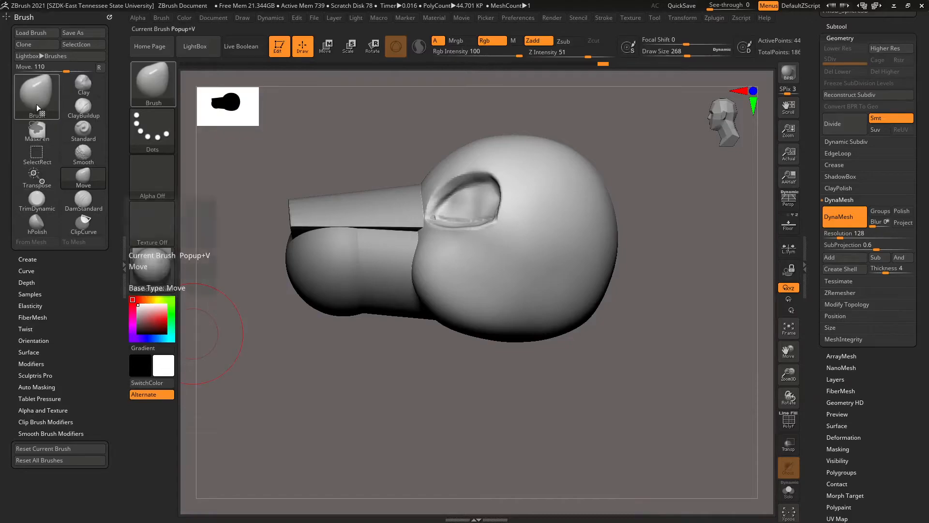
click(153, 83)
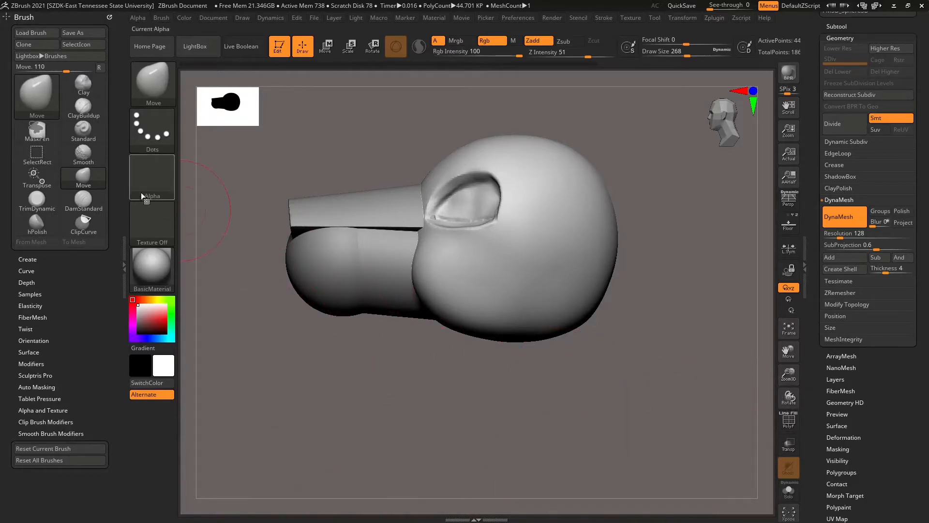
click(39, 96)
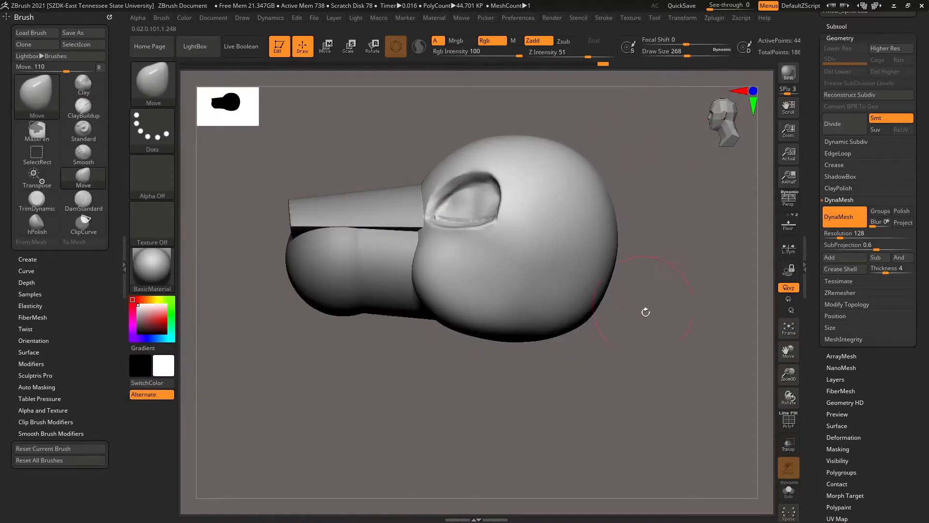
From the front, pull the lower cheek outward and down, then enlarge the brush to 453.
mouse_move(629, 367)
mouse_down()
mouse_move(669, 371)
mouse_move(681, 358)
mouse_move(685, 369)
mouse_move(667, 356)
mouse_up()
drag(451, 307, 445, 339)
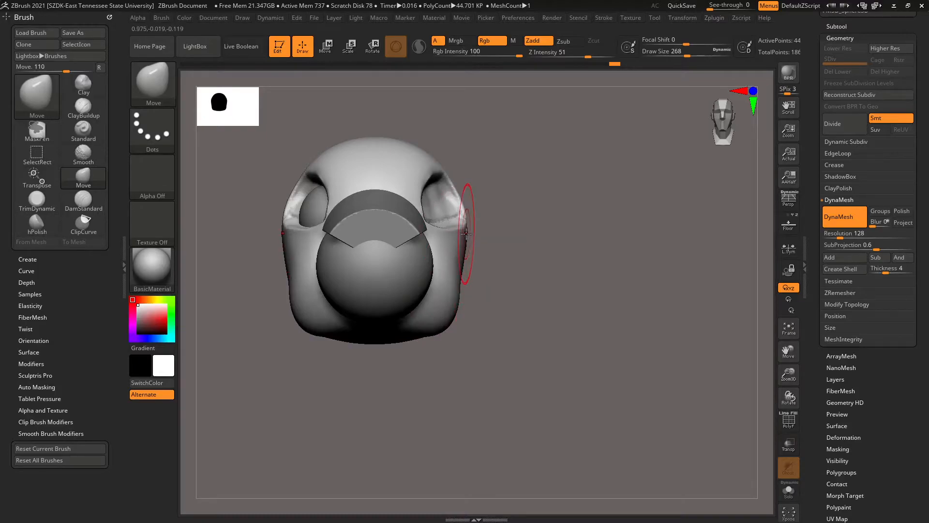
key(s)
mouse_move(467, 235)
mouse_down()
mouse_move(479, 237)
mouse_move(457, 233)
mouse_up()
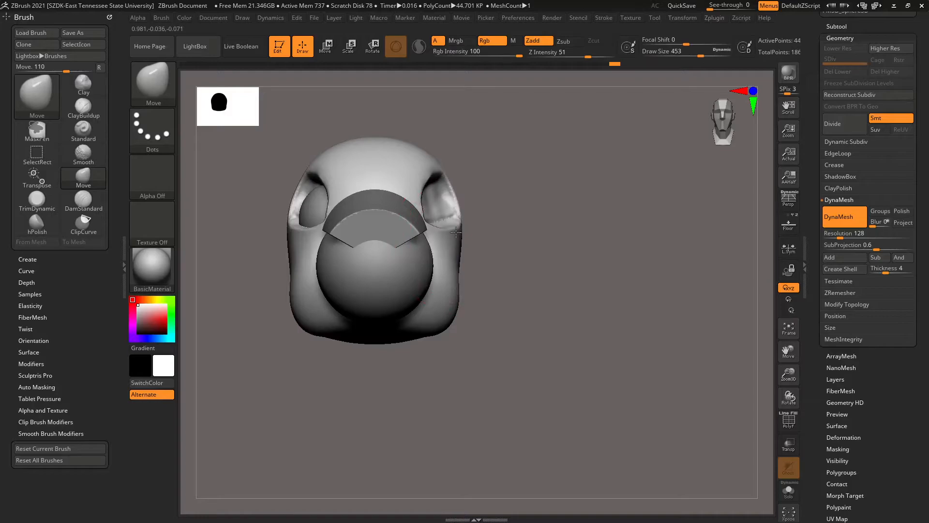
drag(456, 233, 538, 242)
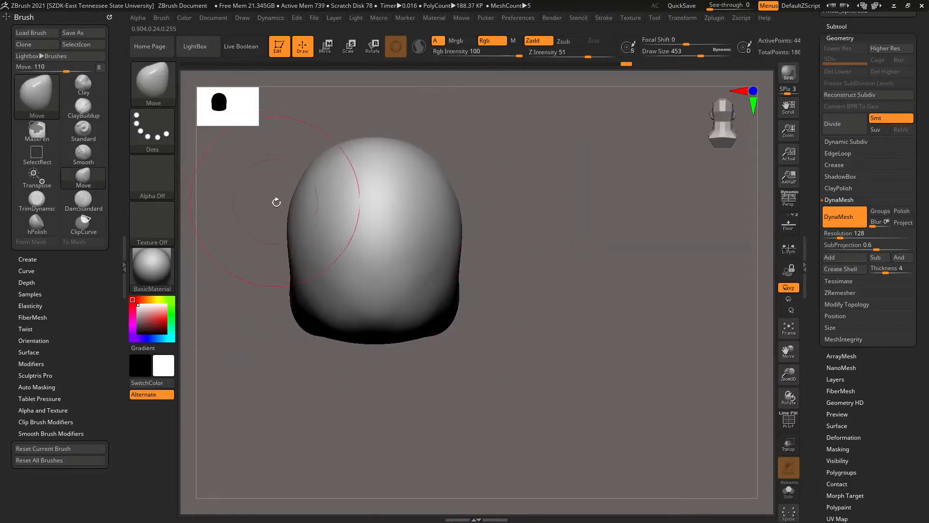
Widen the back of the head on both sides and drop its lower middle slightly.
drag(294, 217, 274, 217)
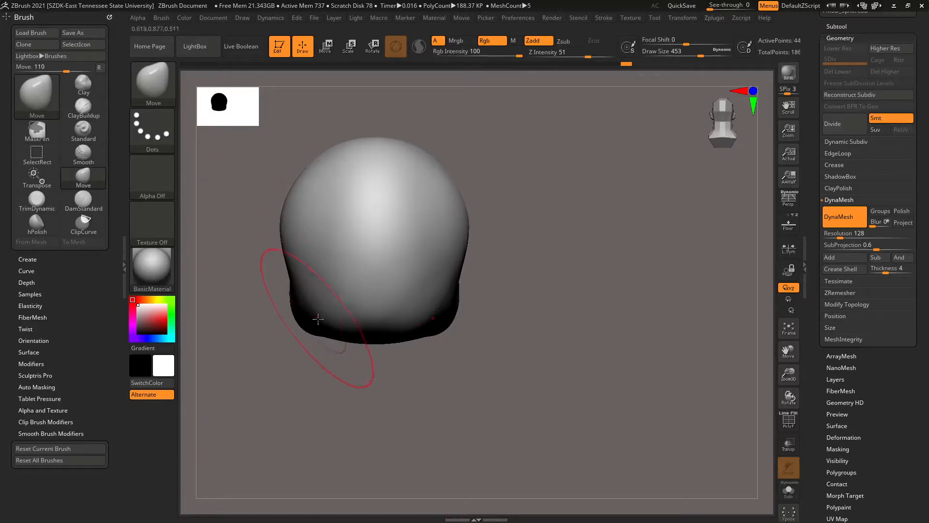
drag(360, 324, 364, 334)
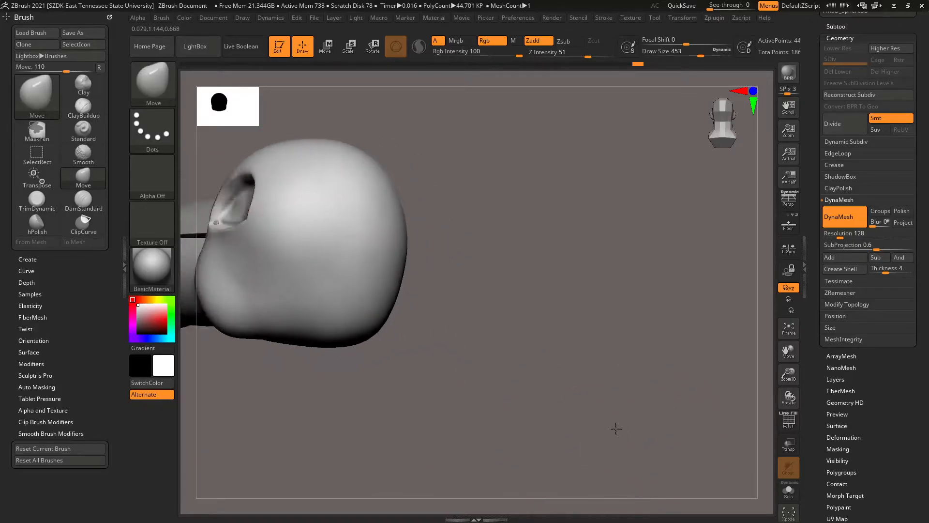
mouse_move(473, 394)
mouse_down()
mouse_move(606, 400)
mouse_move(651, 325)
mouse_move(597, 191)
mouse_move(577, 191)
mouse_up()
mouse_move(530, 325)
mouse_down()
mouse_move(547, 322)
mouse_move(608, 365)
mouse_move(611, 346)
mouse_up()
alt+drag(582, 280, 489, 406)
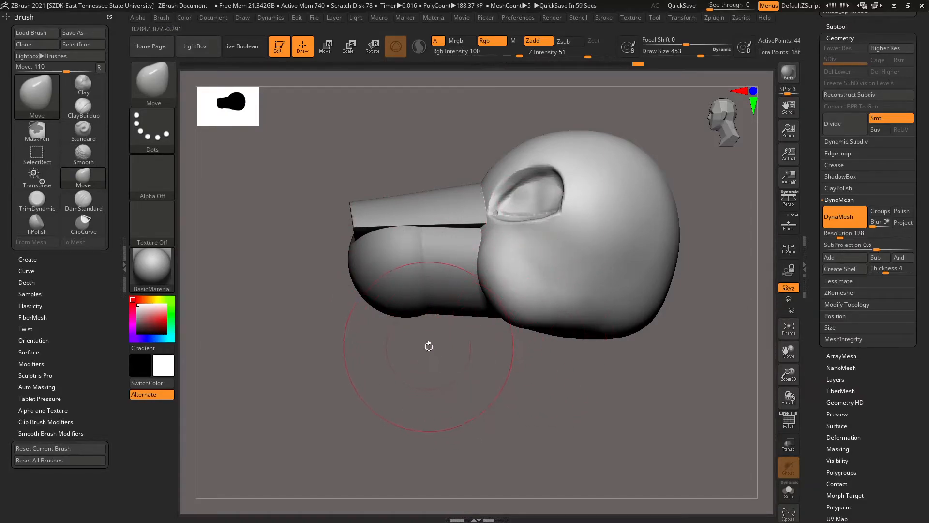
Reduce the Move brush size to 192 and turn the model toward a front view.
key(s)
drag(431, 263, 413, 262)
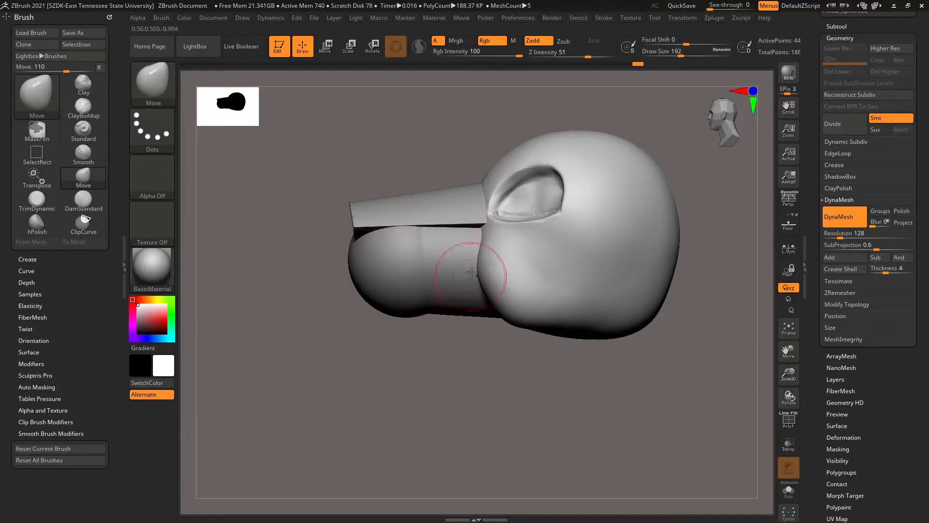
mouse_move(484, 352)
mouse_down()
mouse_move(535, 401)
mouse_move(484, 357)
mouse_up()
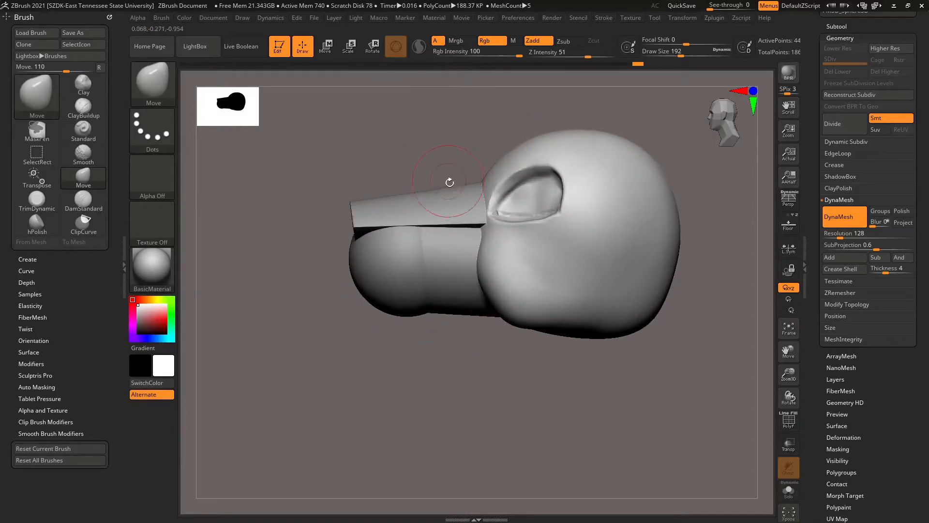
drag(342, 346, 356, 321)
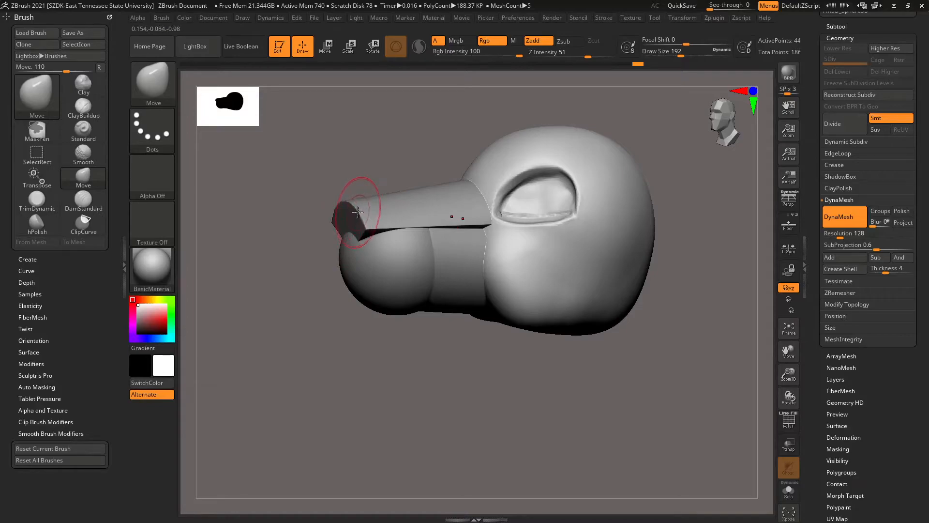
Select the nose-bridge cylinder PM3D_Cylinder3D1 and expand the Subtool list, switching between parts.
scroll(918, 177, up, 5)
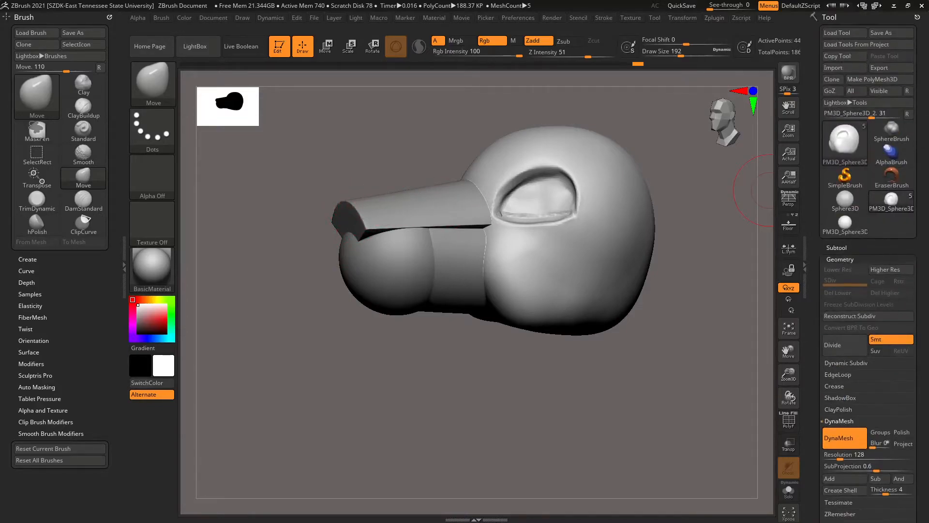
alt+click(375, 206)
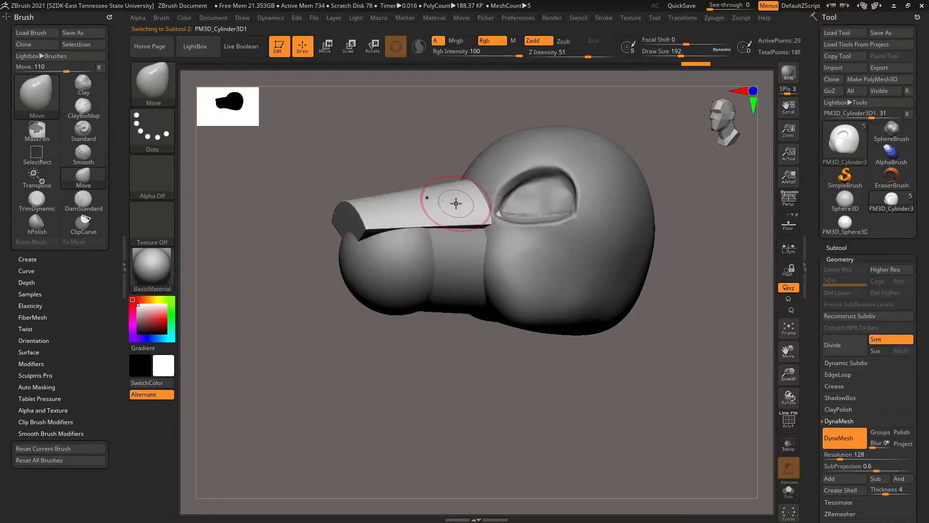
click(850, 248)
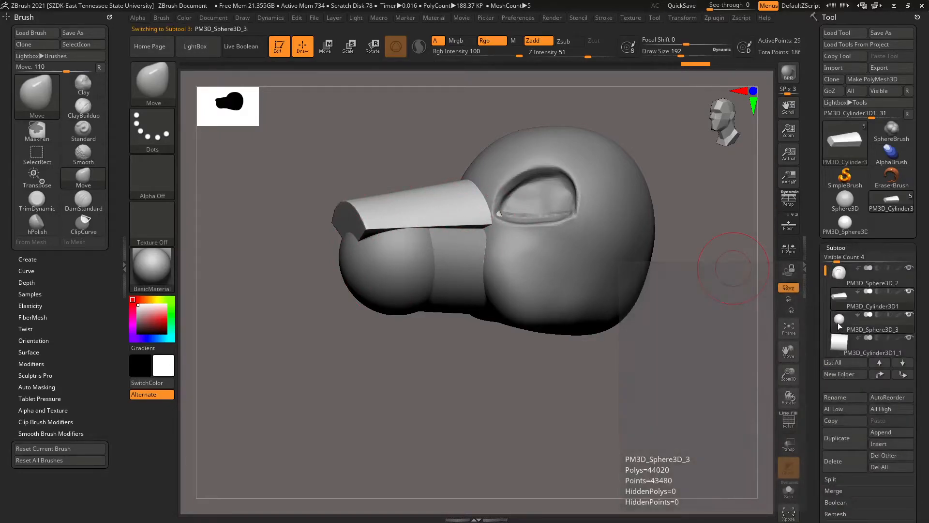
click(839, 278)
click(840, 305)
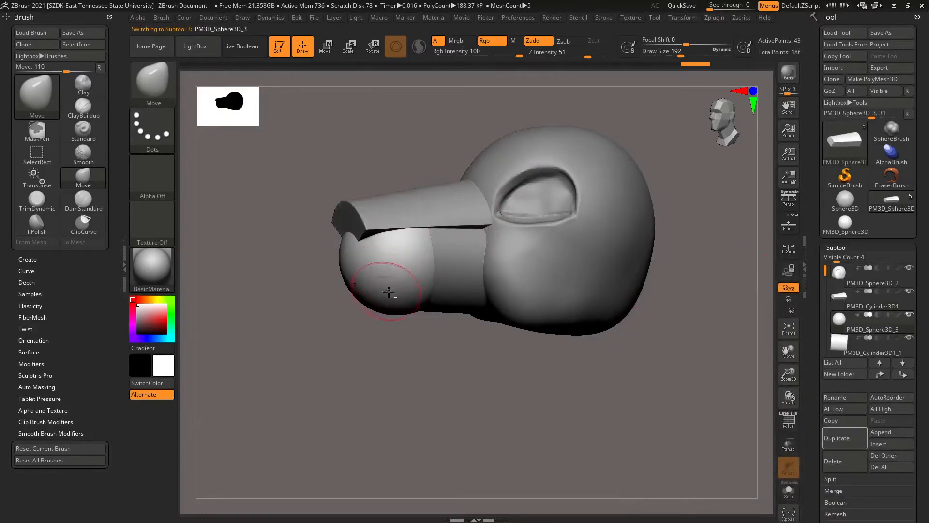
alt+click(550, 327)
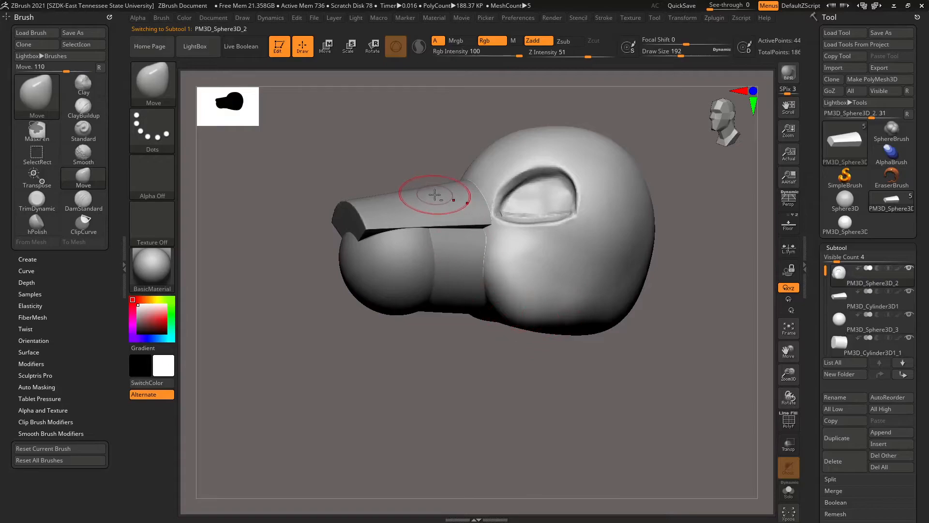
alt+click(432, 194)
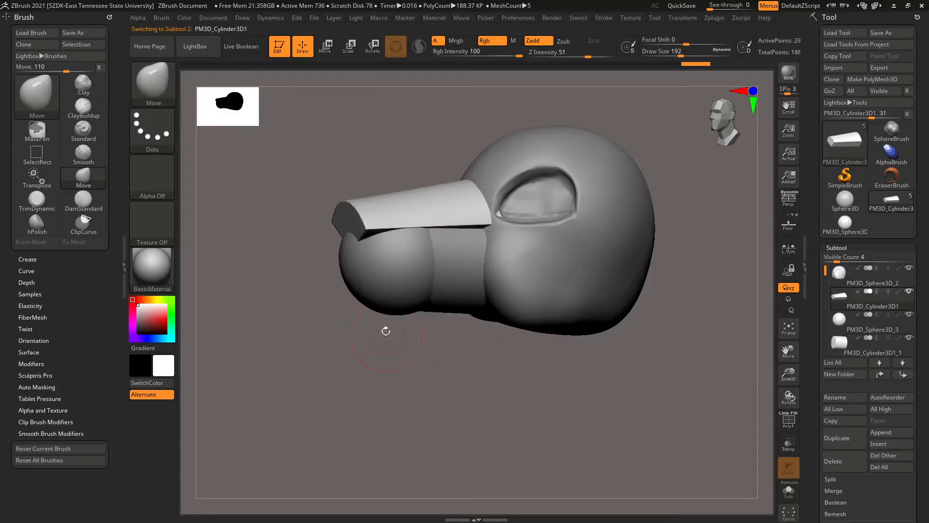
mouse_move(851, 276)
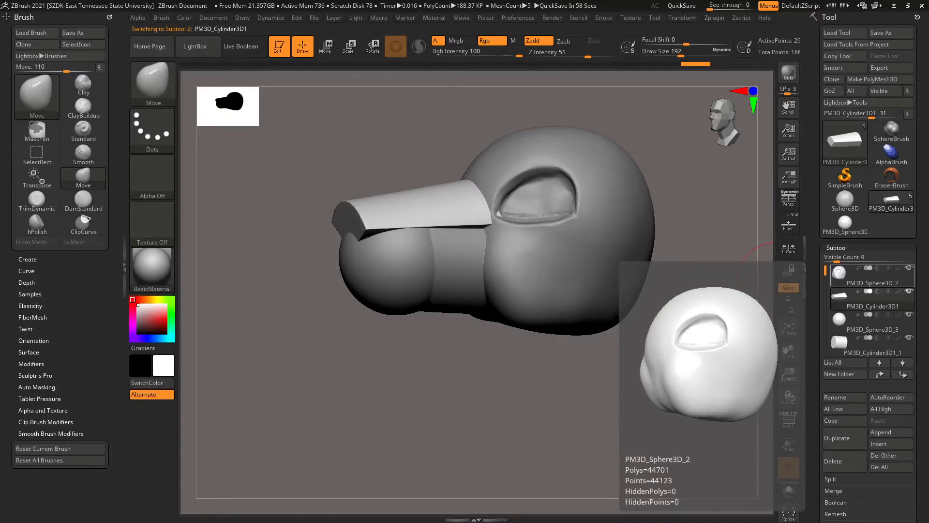
Check the lion skull reference images, then reselect PM3D_Cylinder3D1.
key(alt+Tab)
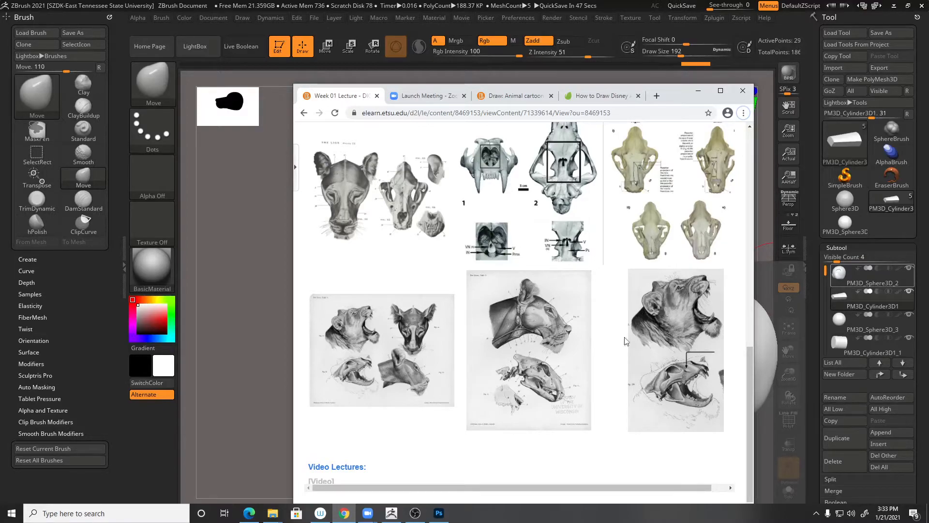
drag(676, 103, 928, 102)
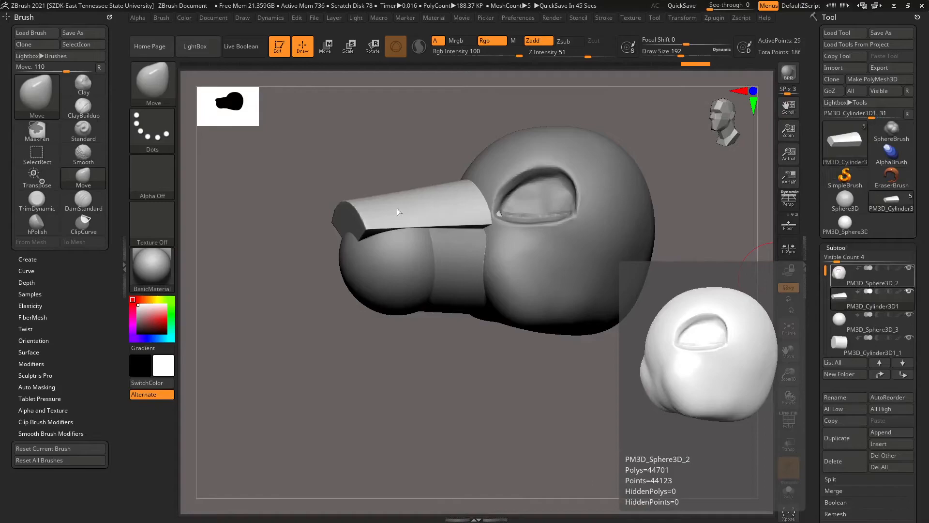
alt+click(344, 211)
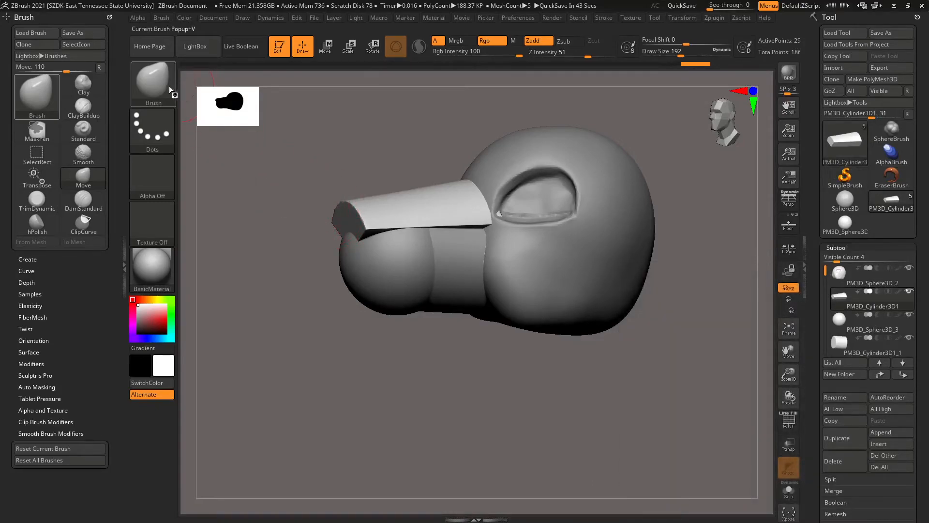
Orbit the model to face front and shrink the brush size to 132.
drag(311, 255, 324, 204)
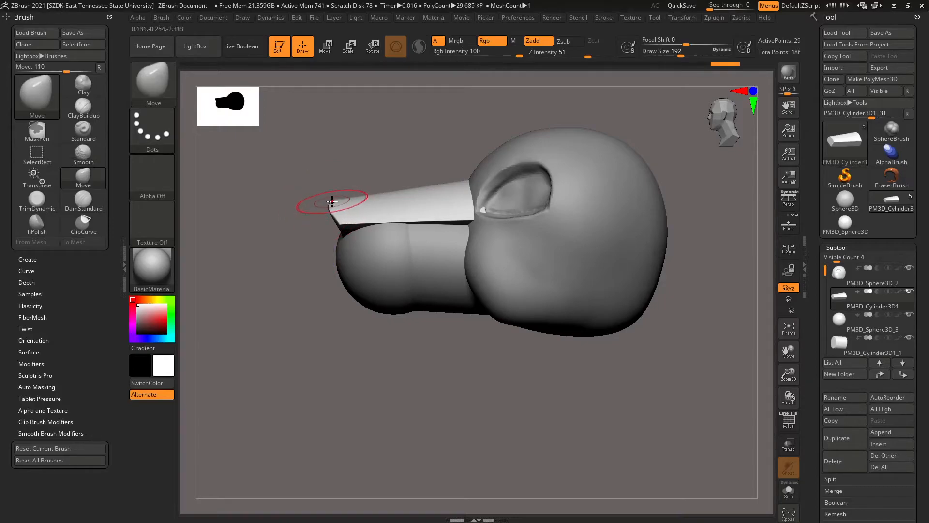
drag(280, 266, 364, 285)
drag(494, 327, 481, 216)
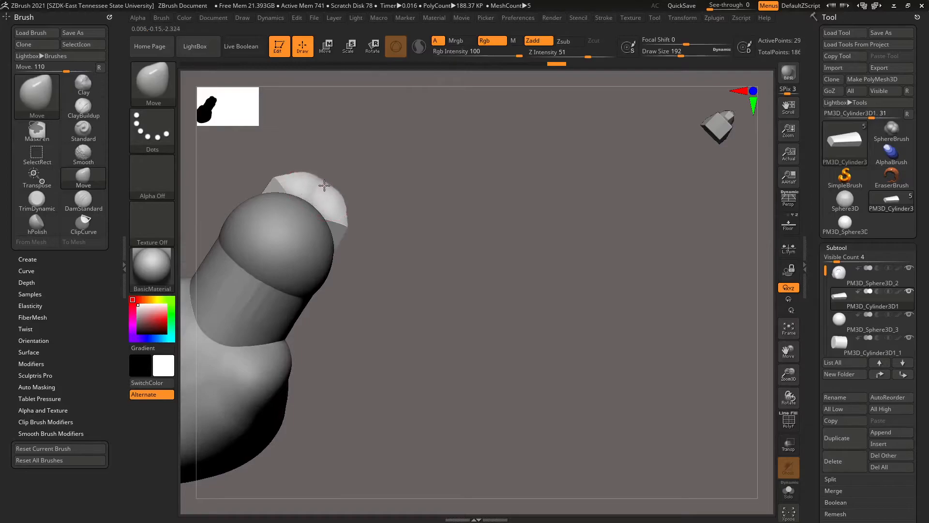
drag(378, 188, 381, 292)
key(s)
drag(320, 215, 308, 213)
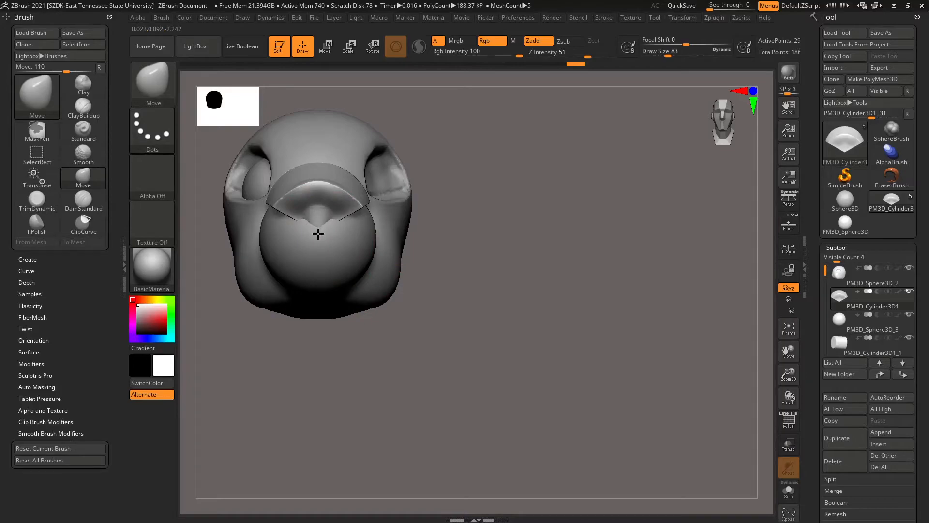
Turn on PolyF to show the nose-bridge wireframe and zoom in close on it.
drag(433, 264, 434, 187)
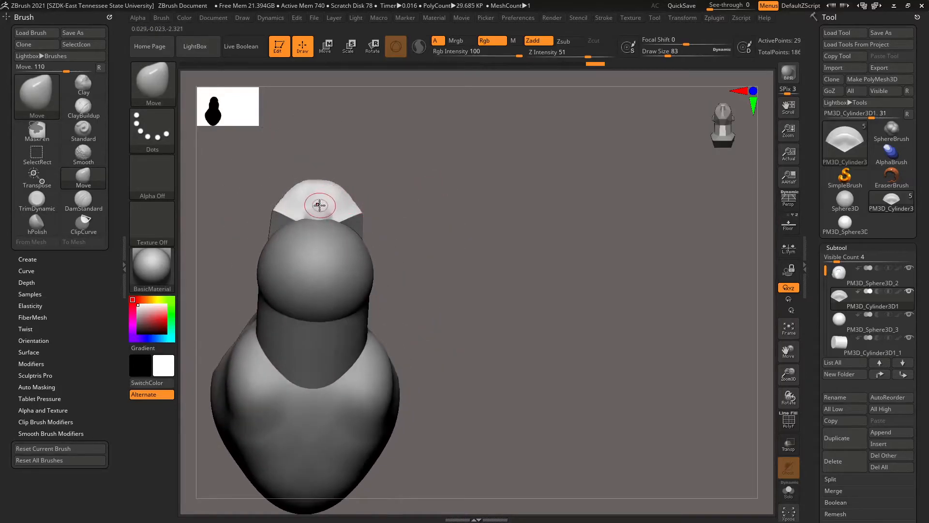
drag(432, 212, 436, 264)
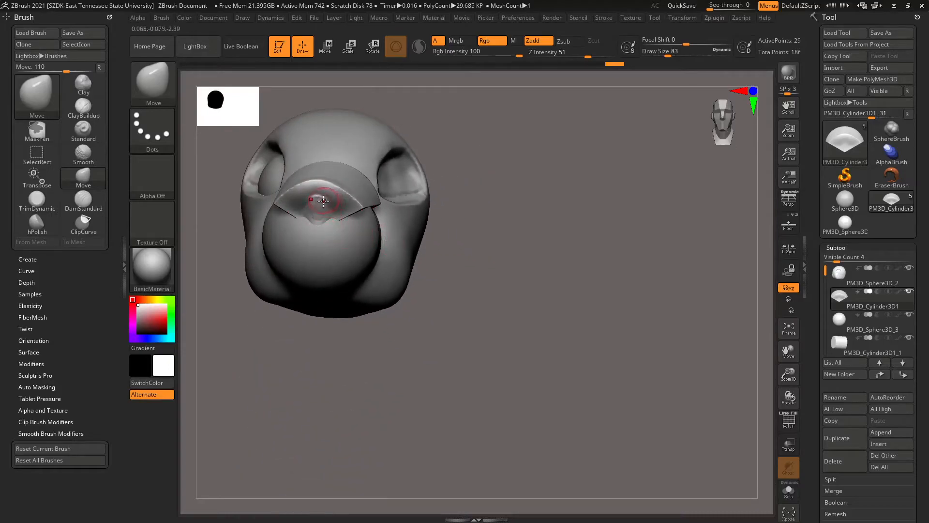
drag(511, 287, 592, 317)
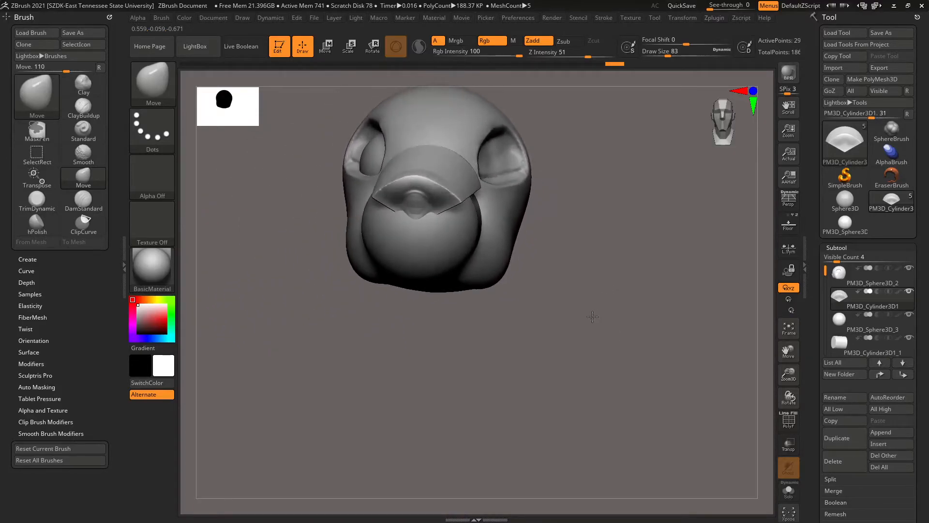
click(789, 426)
alt+drag(589, 248, 681, 370)
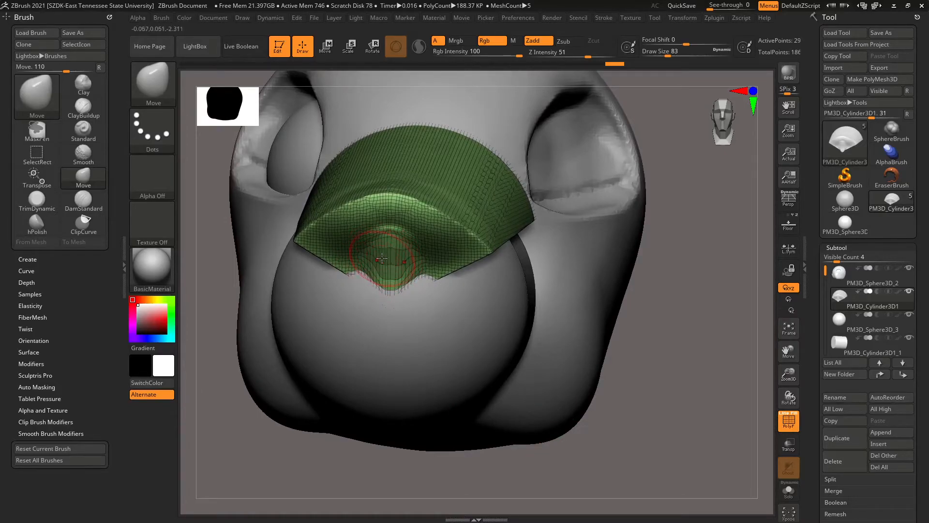
Clear the mask from the nose-bridge piece and bring the subtool list back into view.
scroll(922, 320, down, 5)
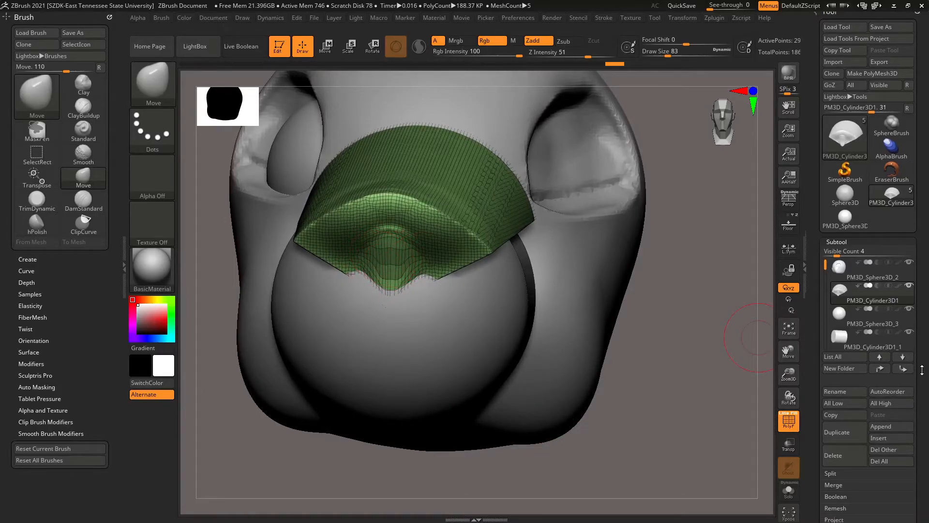
ctrl+drag(685, 225, 689, 459)
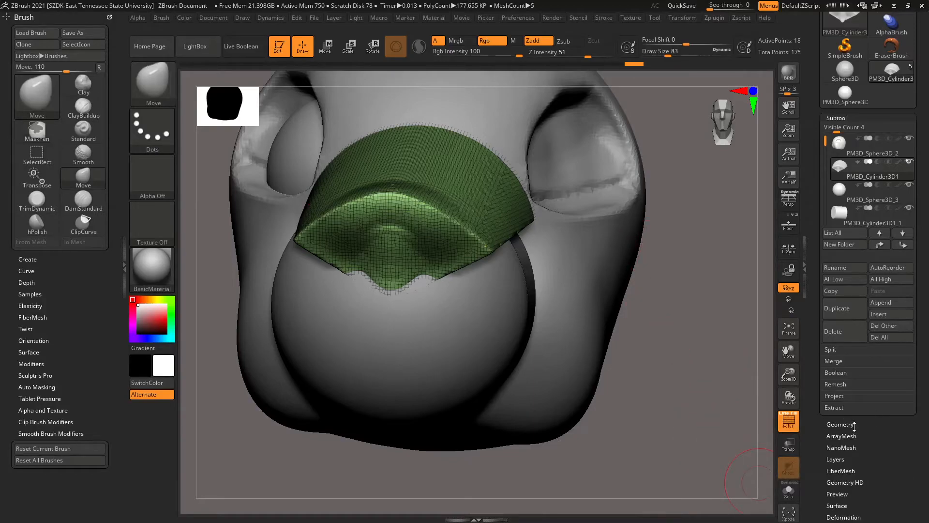
click(854, 425)
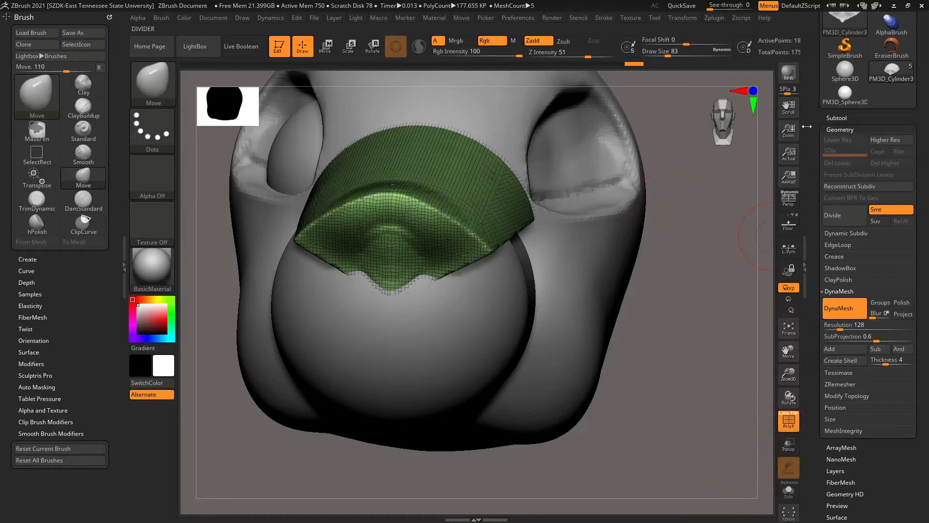
click(844, 118)
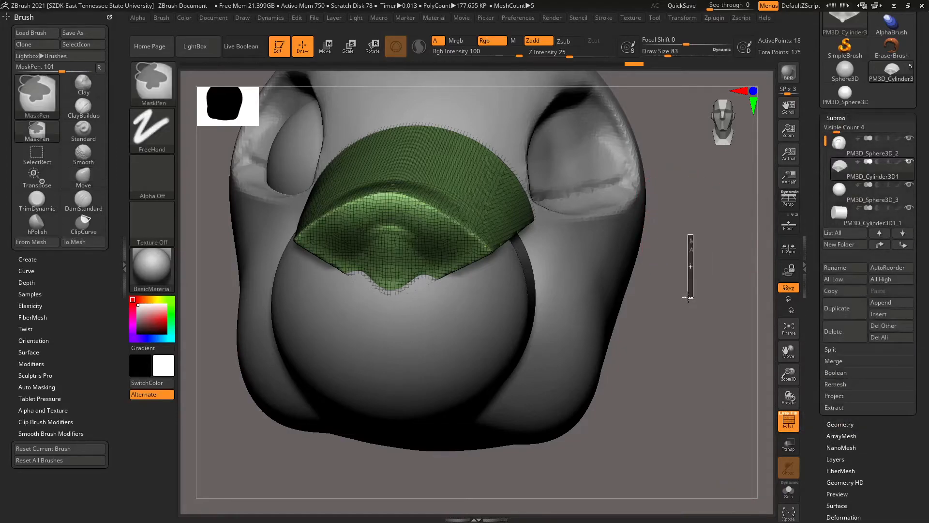
Smooth the nose-bridge centre bump with Z Intensity lowered to 19.
key(shift)
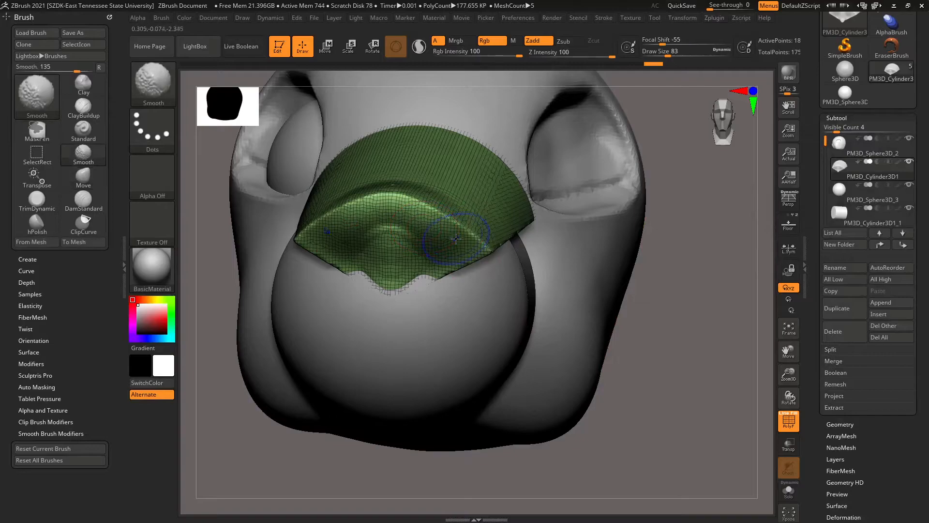
shift+drag(437, 227, 409, 229)
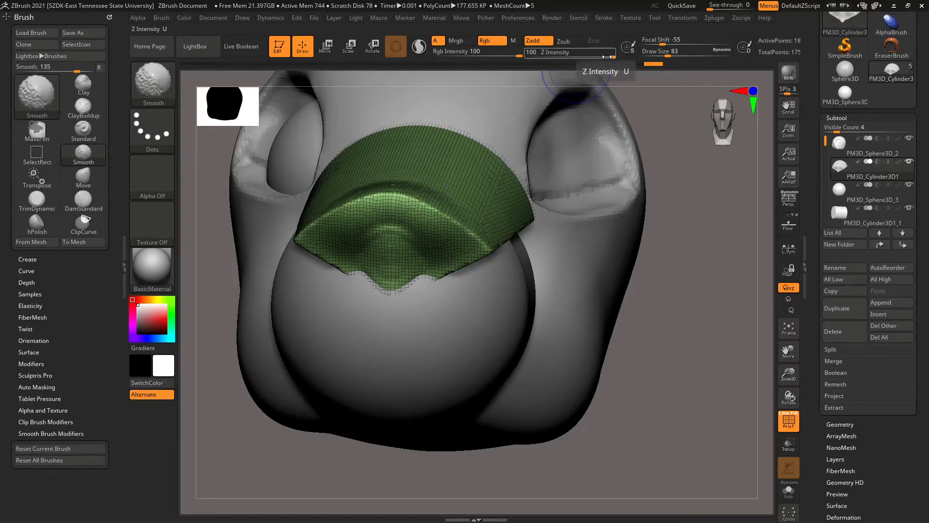
drag(607, 56, 593, 61)
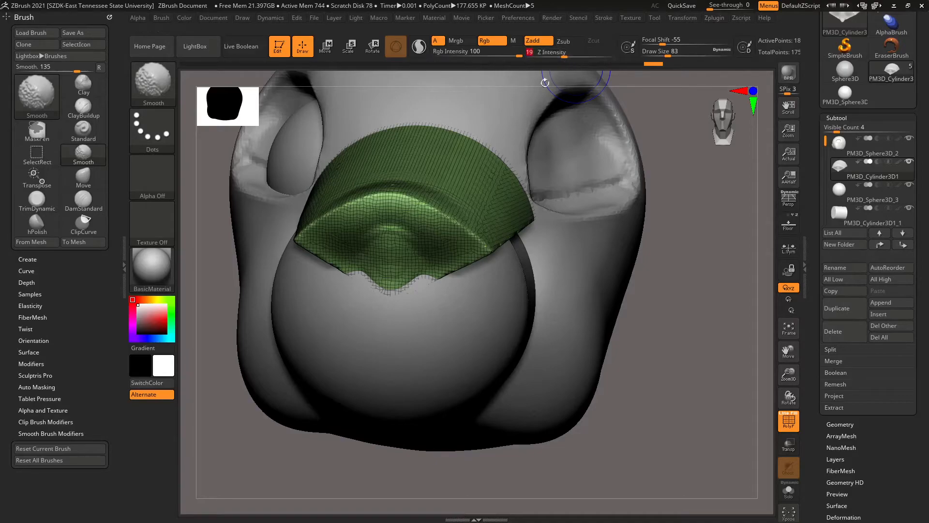
mouse_move(422, 219)
shift+mouse_down()
mouse_move(393, 223)
mouse_move(403, 237)
shift+mouse_up()
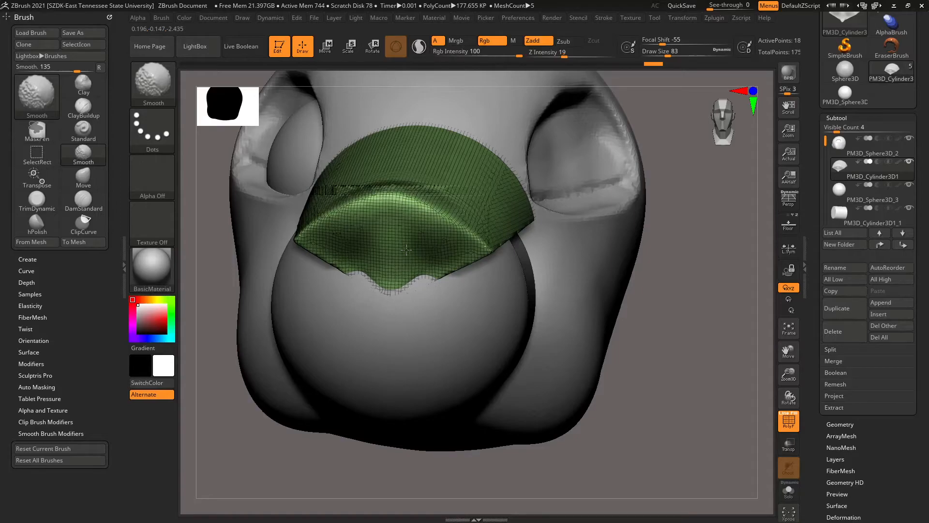
Turn off PolyF and round off the nose-bridge front corner with Smooth at Z Intensity 50.
click(789, 420)
drag(686, 360, 643, 338)
drag(438, 400, 378, 379)
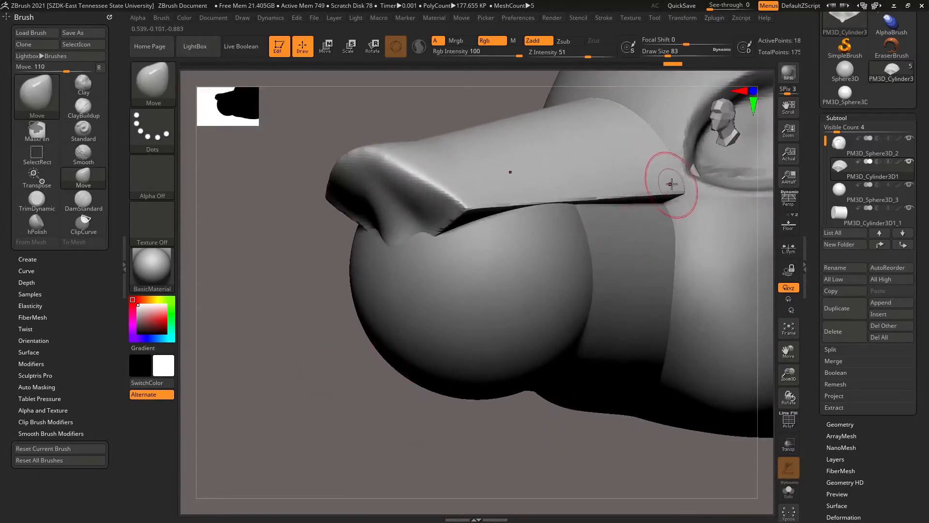
key(shift)
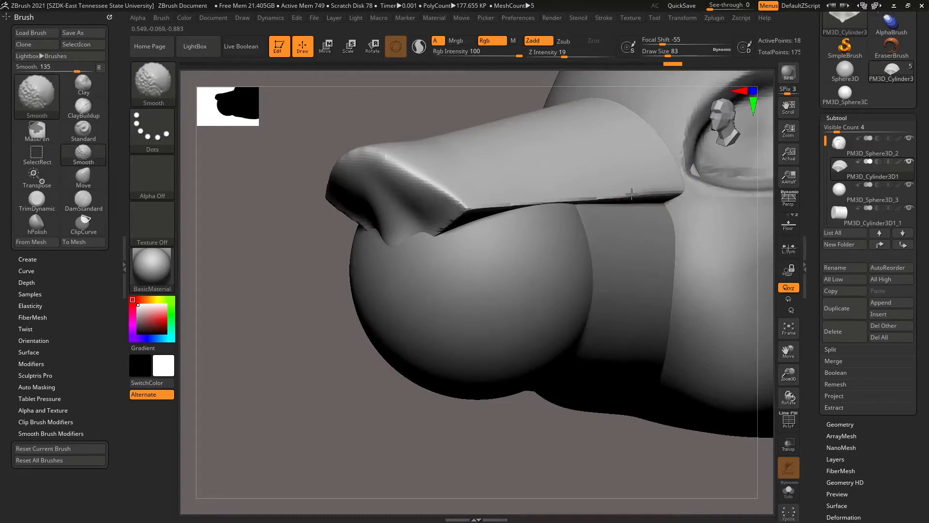
click(587, 55)
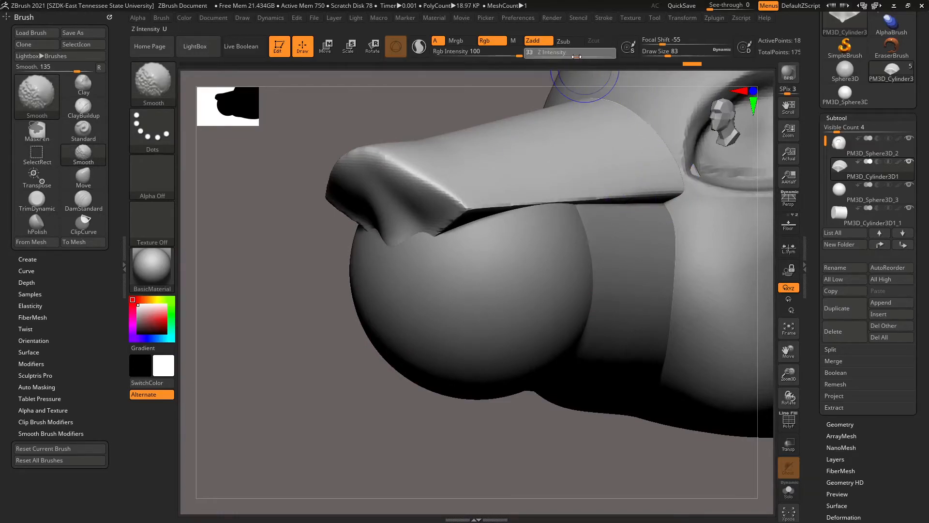
shift+drag(672, 195, 668, 191)
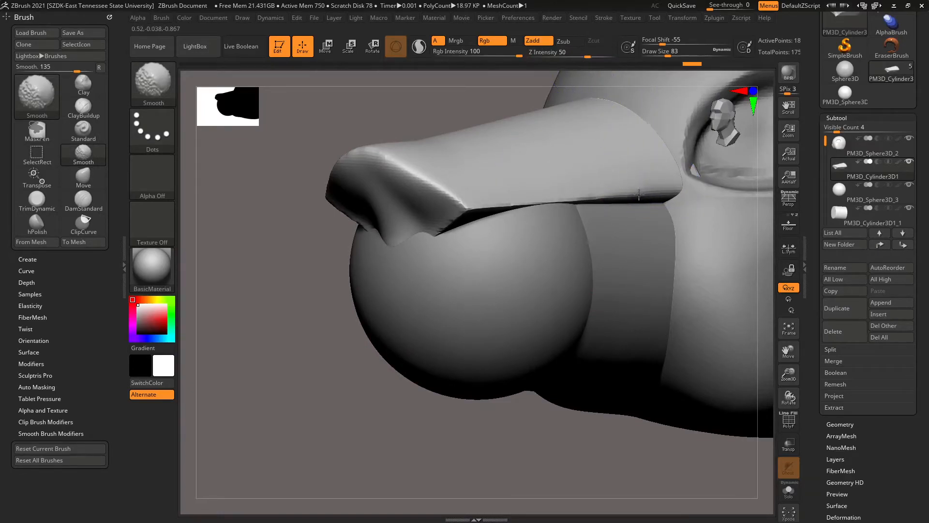
shift+drag(556, 193, 565, 194)
In a straight side view, enlarge the Move brush to 187 and lift the nose bridge's rear top edge.
mouse_move(585, 460)
mouse_down()
mouse_move(523, 451)
mouse_move(531, 463)
mouse_move(462, 519)
mouse_up()
click(37, 94)
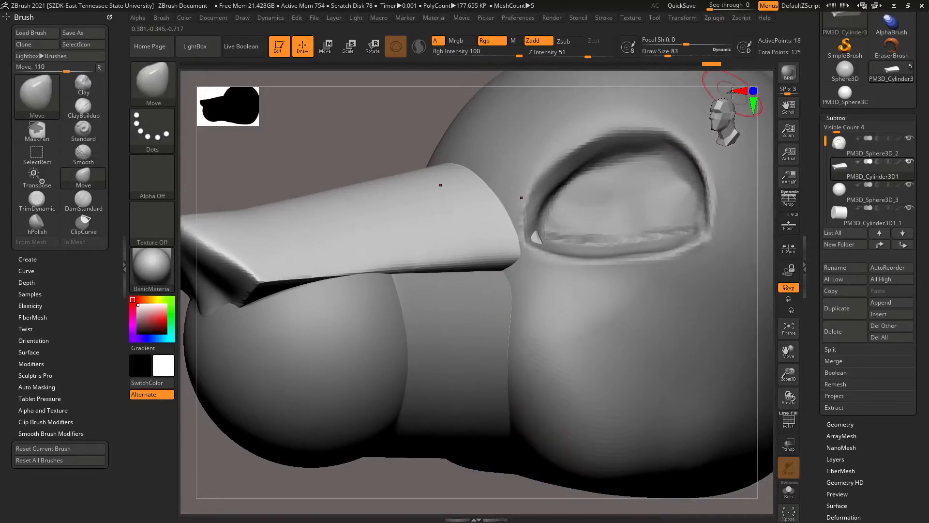
click(740, 91)
ctrl+right_drag(645, 276, 583, 211)
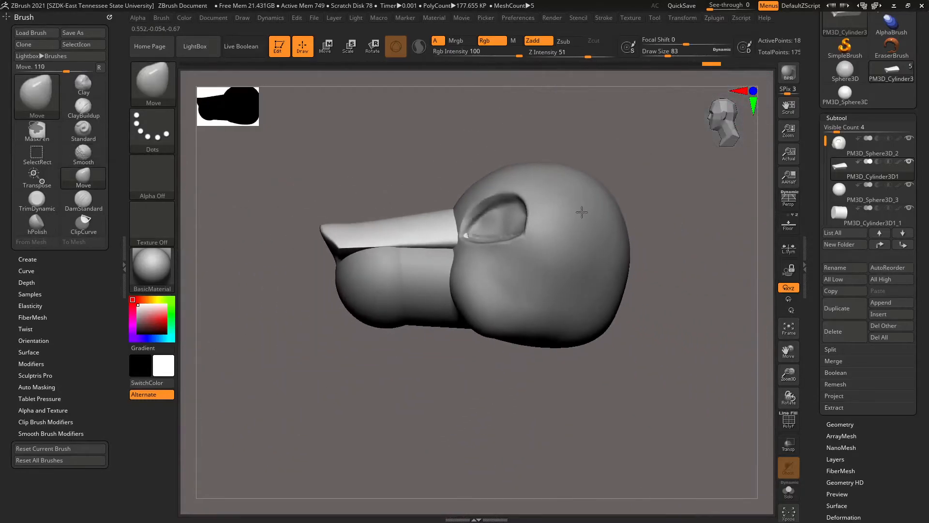
key(s)
mouse_move(449, 208)
mouse_down()
mouse_move(462, 218)
mouse_move(458, 201)
mouse_up()
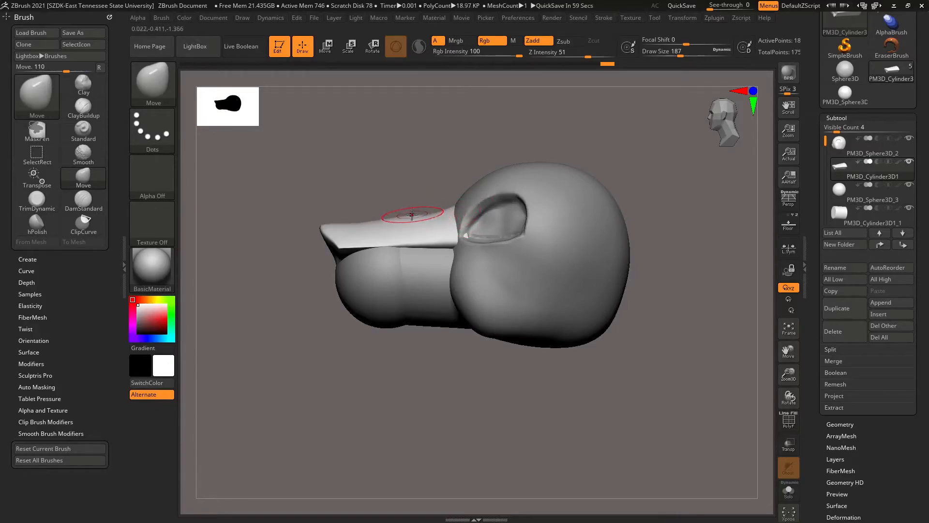
key(shift)
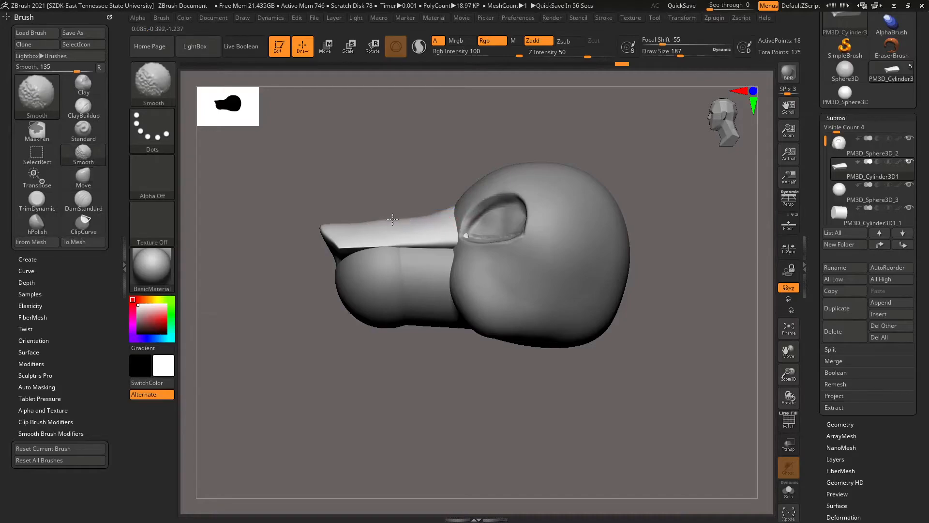
mouse_move(431, 150)
mouse_down()
mouse_move(443, 220)
mouse_move(433, 242)
mouse_up()
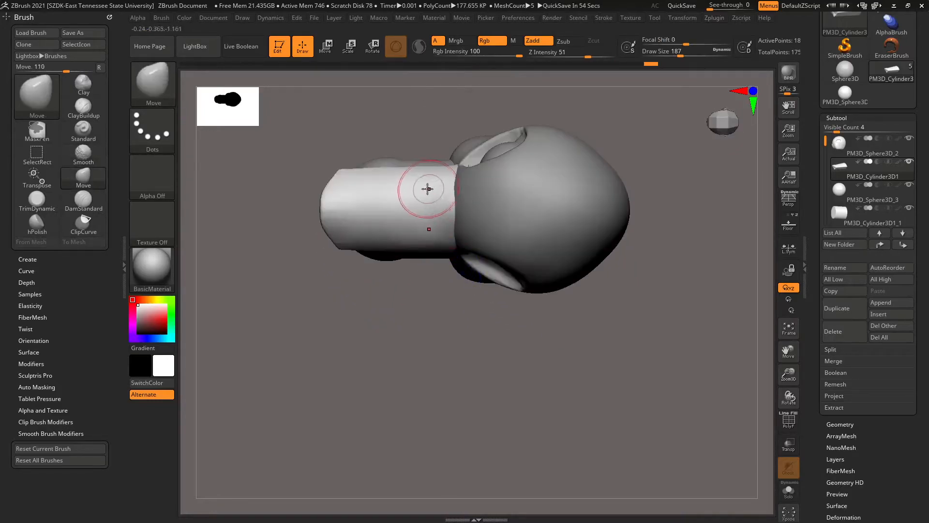
Enlarge the Move brush Draw Size to 324 and check the lion reference images.
key(s)
drag(416, 175, 427, 173)
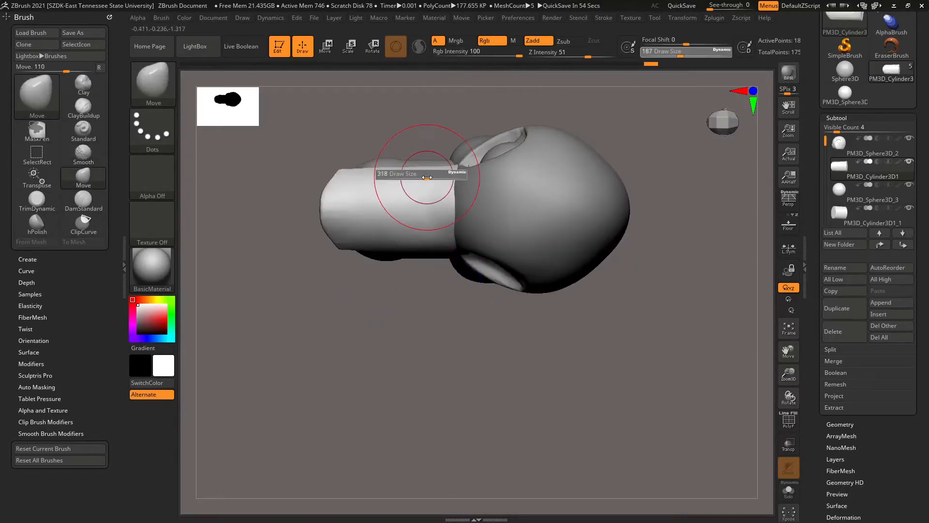
drag(928, 114, 547, 111)
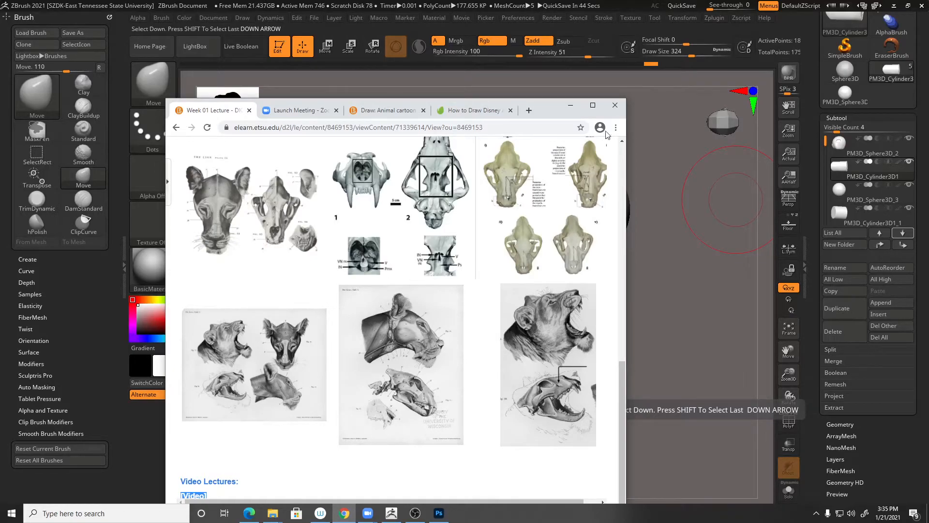
click(570, 105)
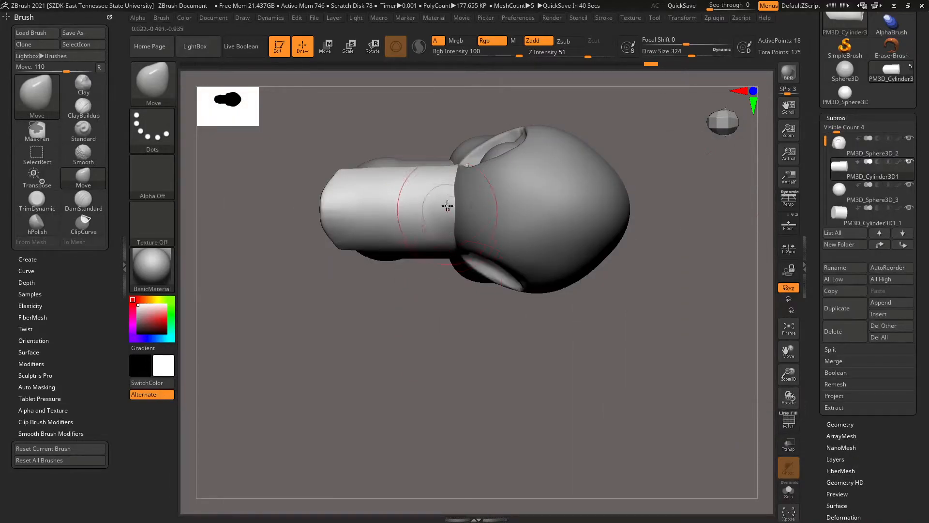
Push the nose-bridge cylinder's top edge down along the muzzle, then review from the side.
mouse_move(449, 175)
mouse_down()
mouse_move(450, 184)
mouse_move(407, 176)
mouse_move(412, 184)
mouse_up()
mouse_move(446, 342)
mouse_down()
mouse_move(442, 238)
mouse_move(491, 324)
mouse_move(460, 359)
mouse_move(479, 353)
mouse_move(460, 294)
mouse_move(486, 363)
mouse_up()
alt+drag(620, 338, 620, 373)
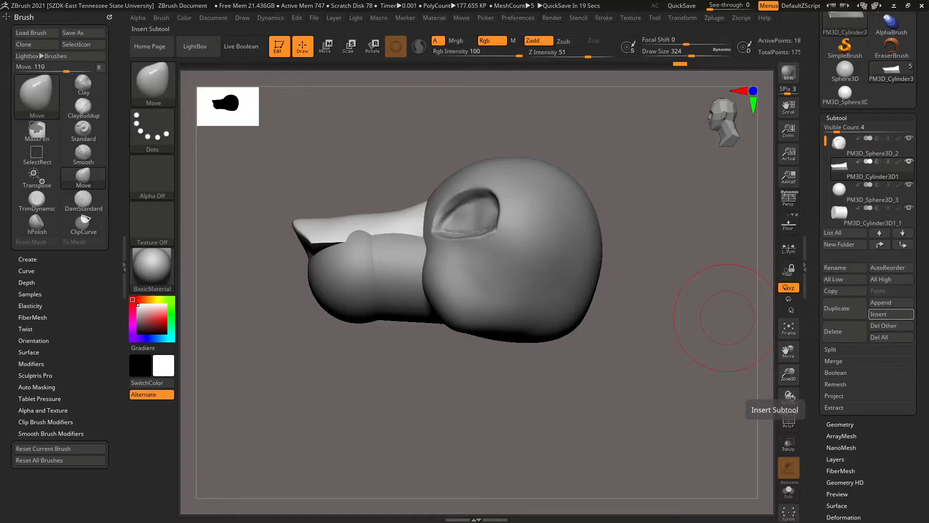
drag(928, 170, 528, 93)
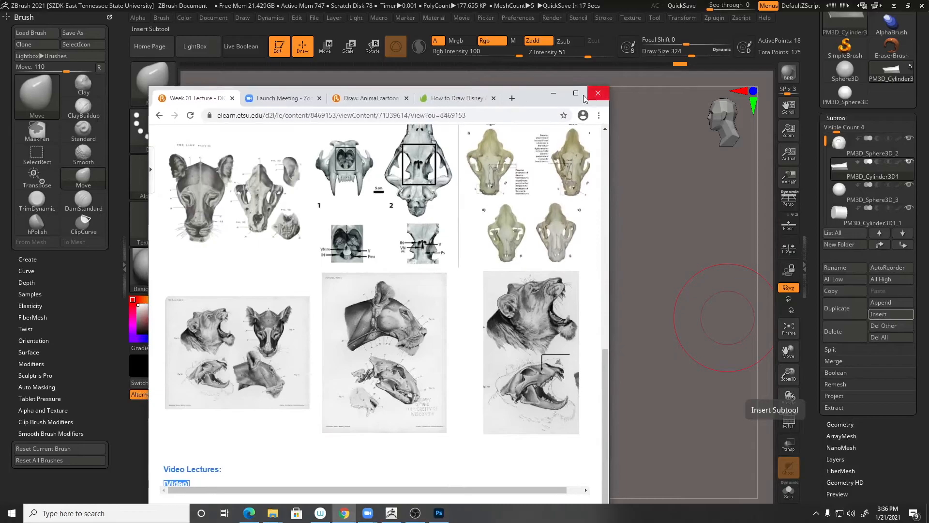
click(577, 96)
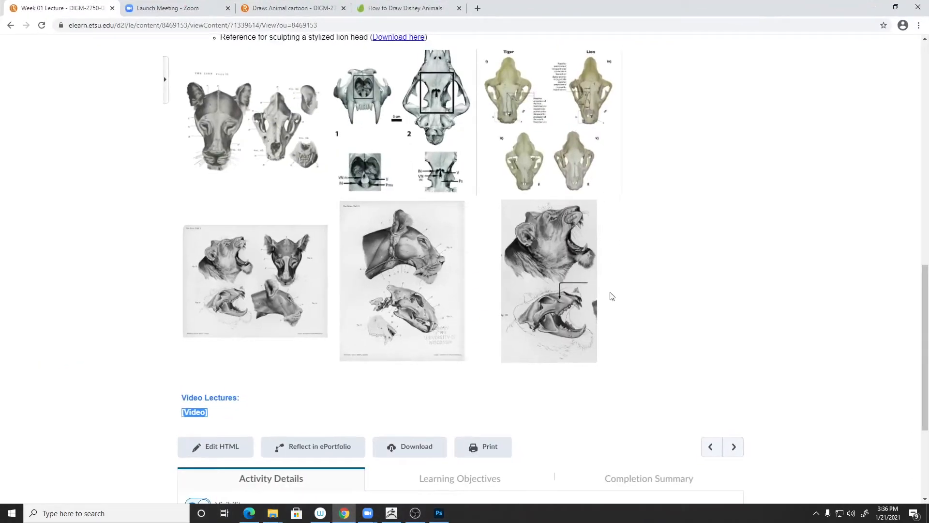
key(alt+Tab)
click(390, 224)
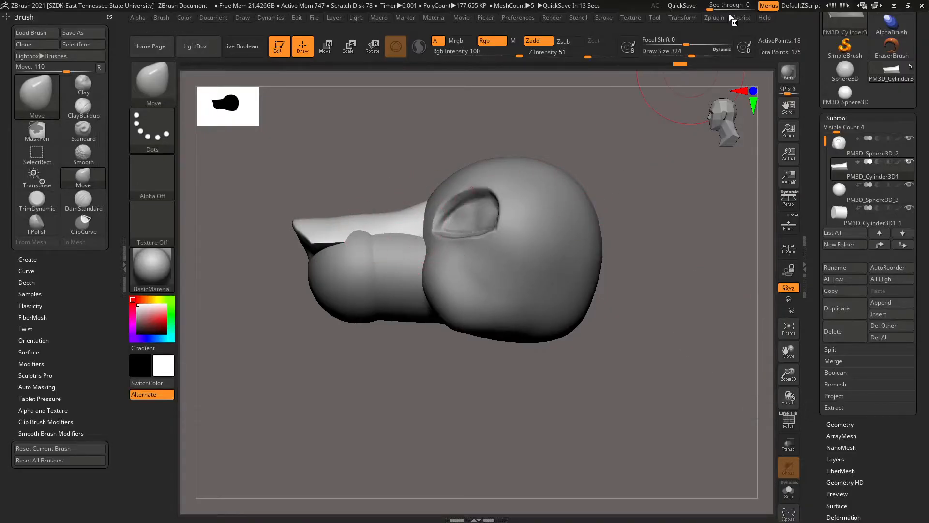
mouse_move(713, 9)
mouse_down()
mouse_move(730, 8)
mouse_move(709, 9)
mouse_move(719, 7)
mouse_up()
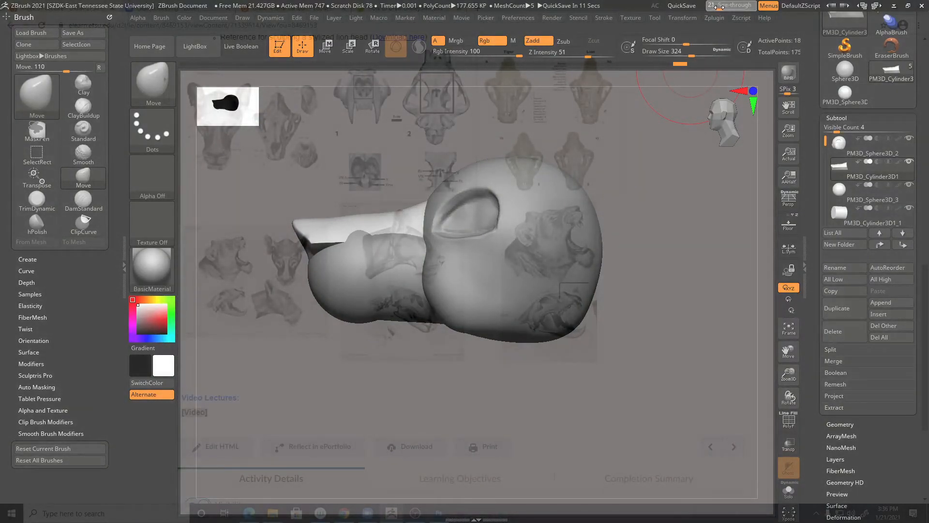
drag(719, 6, 710, 9)
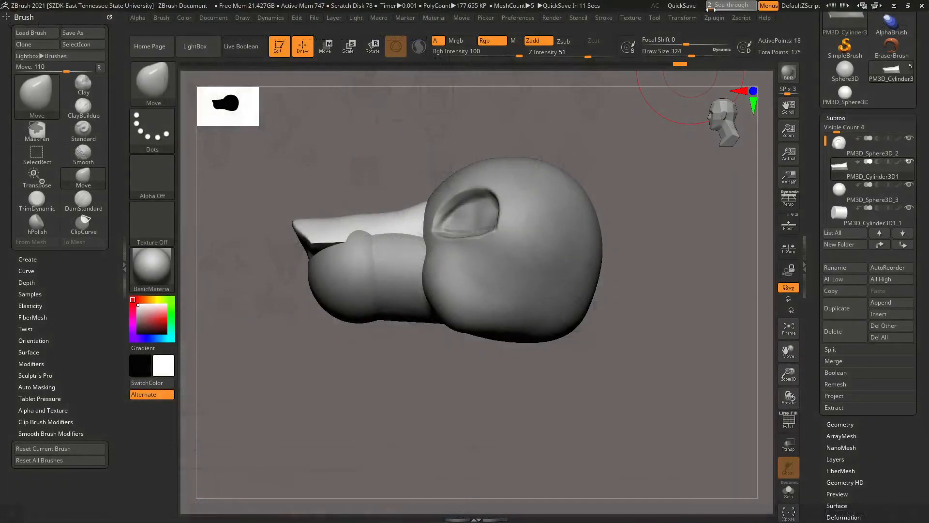
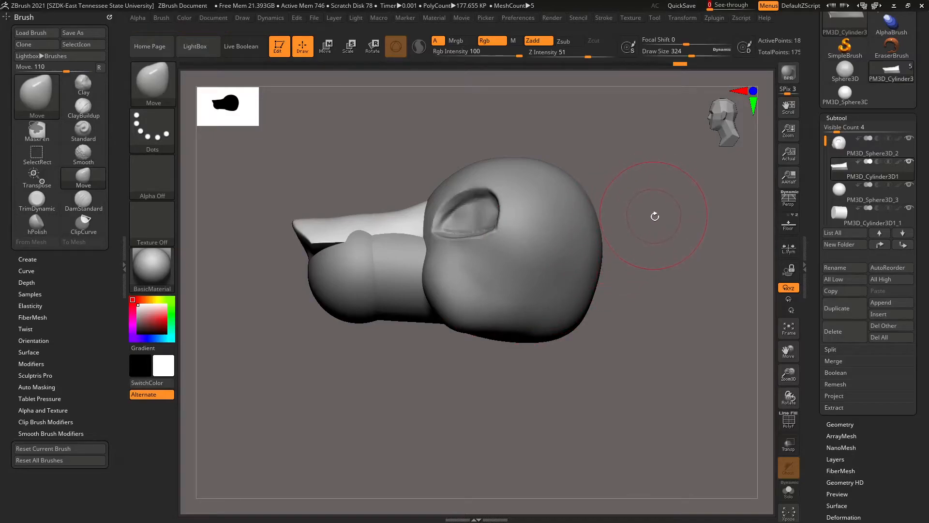
Save the lion head tool as Disney_Lion_B01.ztl.
mouse_move(656, 215)
mouse_down()
mouse_move(644, 207)
mouse_move(593, 249)
mouse_move(615, 282)
mouse_move(627, 260)
mouse_up()
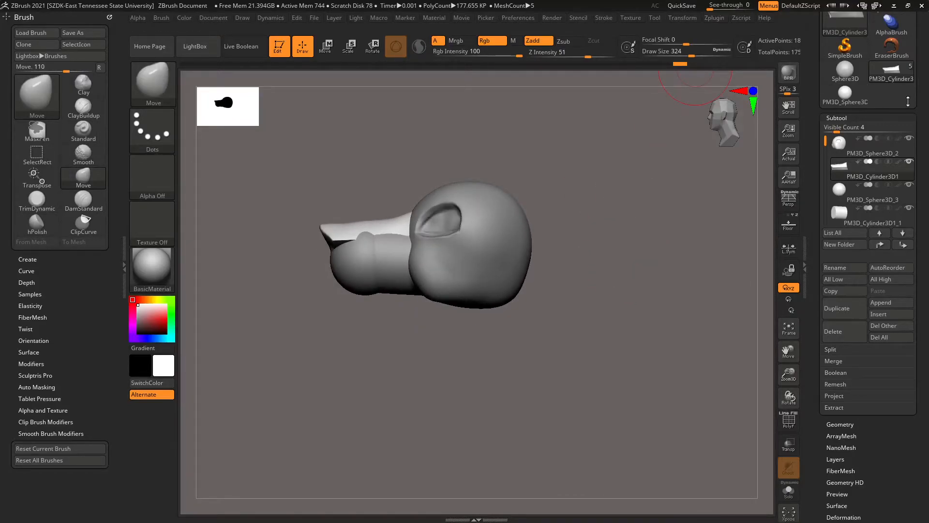
drag(926, 99, 925, 229)
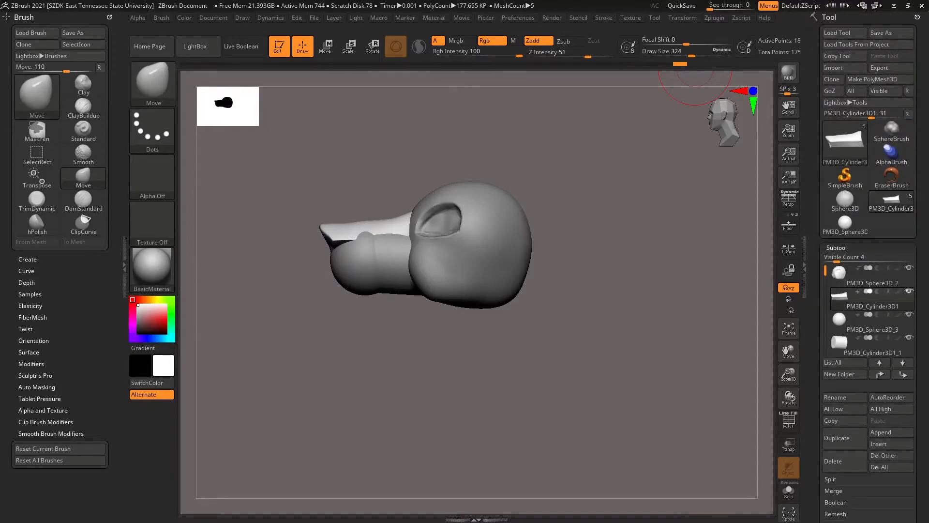
click(883, 34)
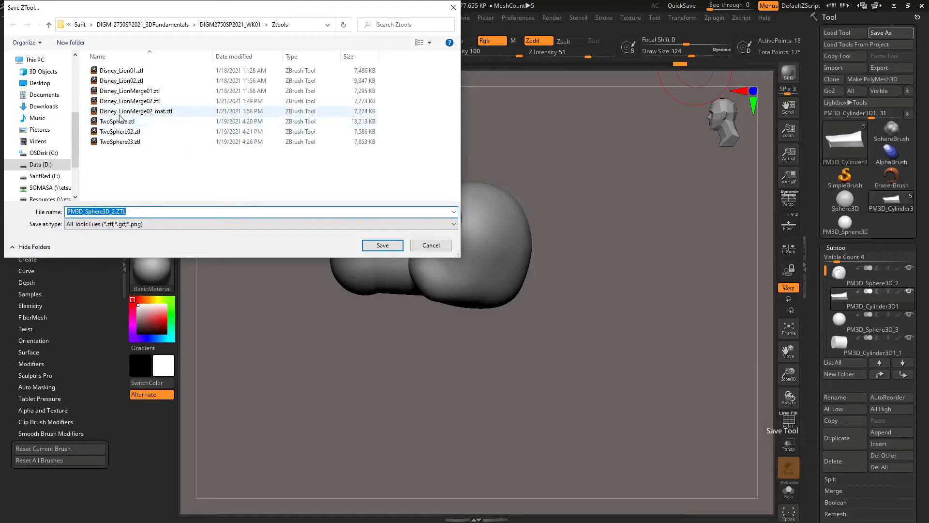
click(119, 71)
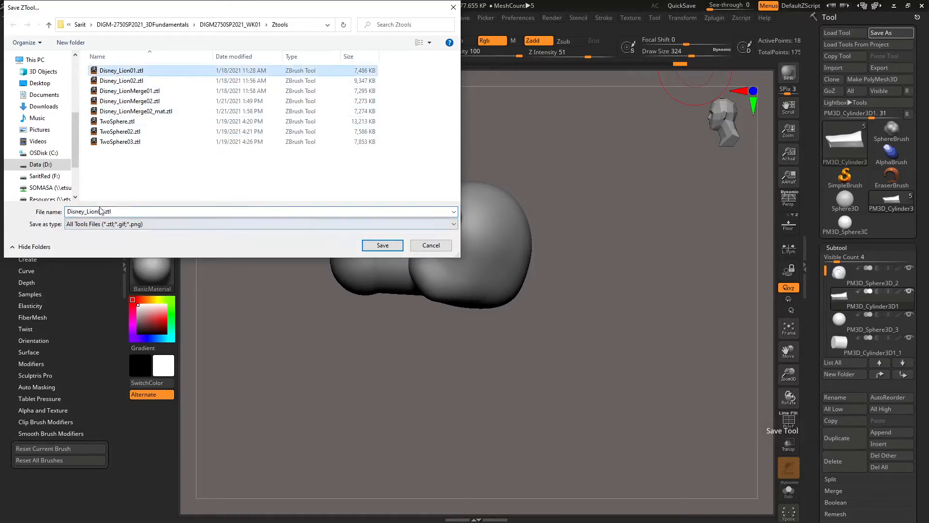
double_click(104, 211)
click(104, 211)
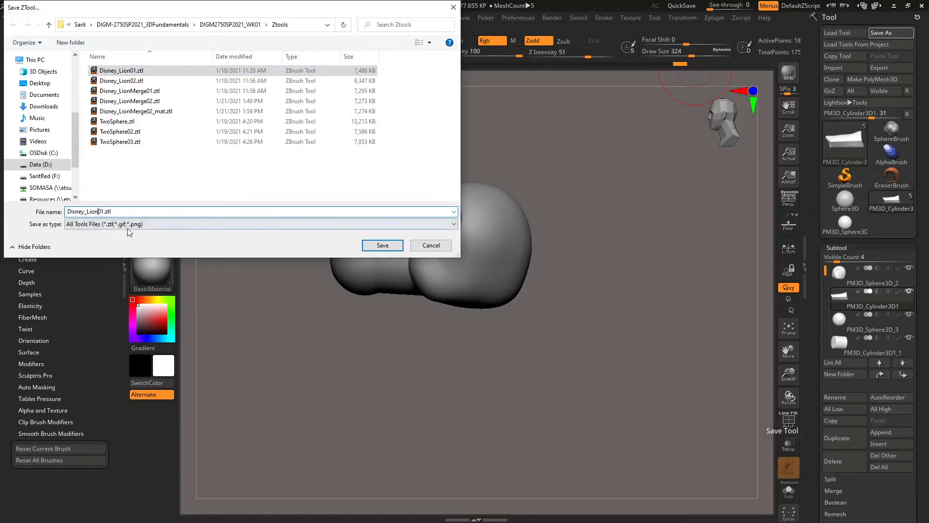
text(_B)
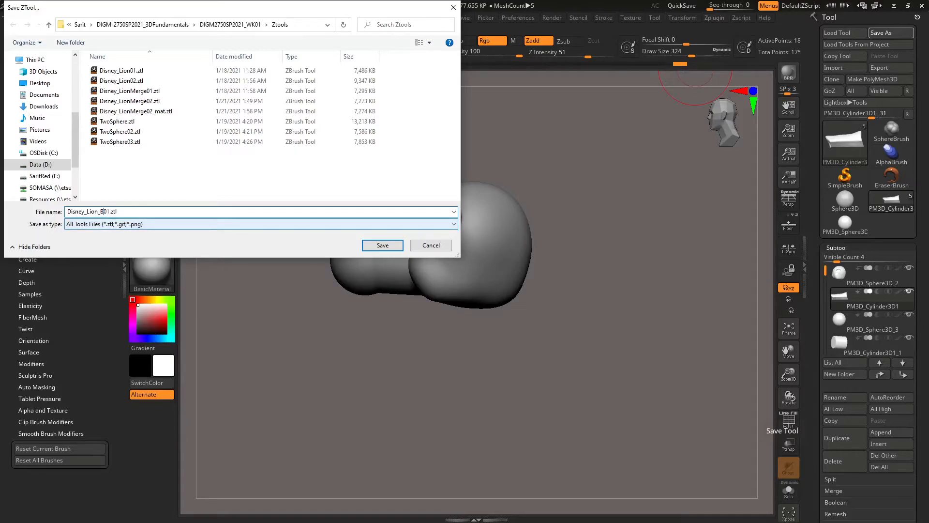
key(Return)
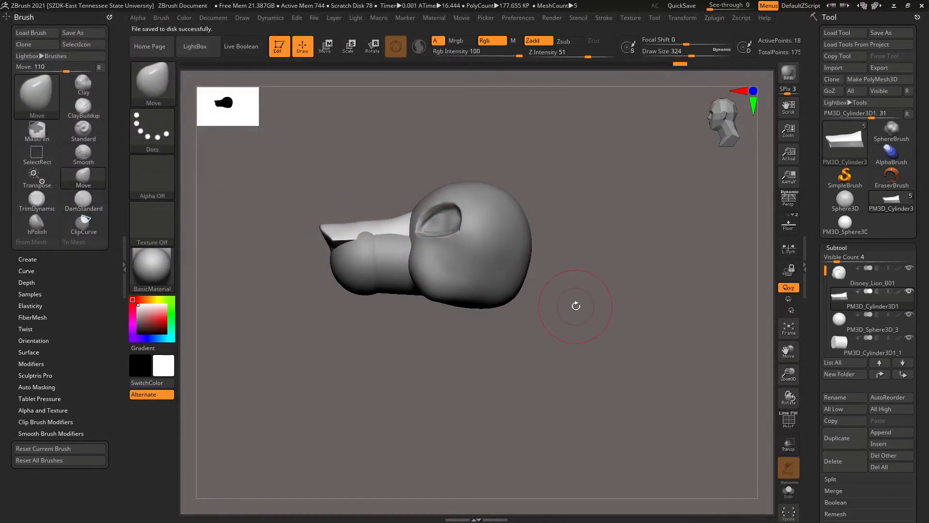
Save a new version of the tool as Disney_Lion_B02.ztl.
alt+drag(583, 295, 628, 297)
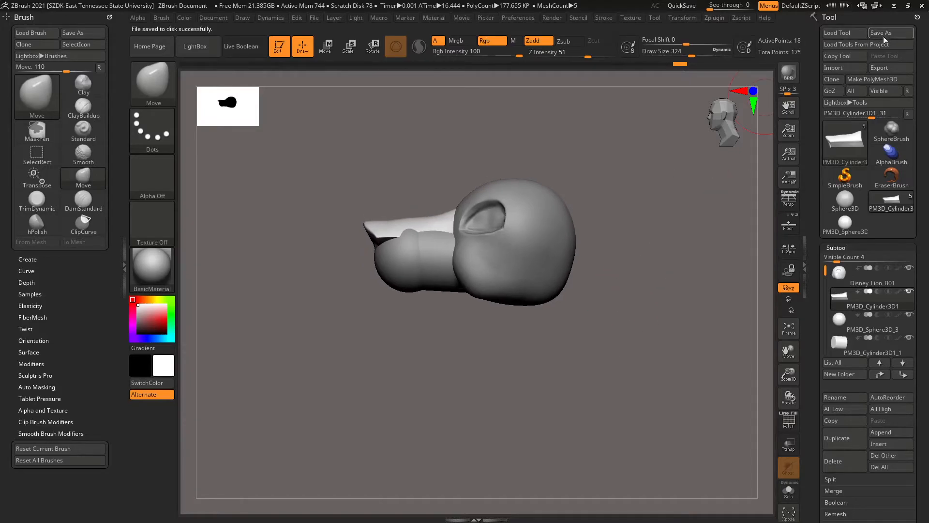
click(871, 35)
click(108, 212)
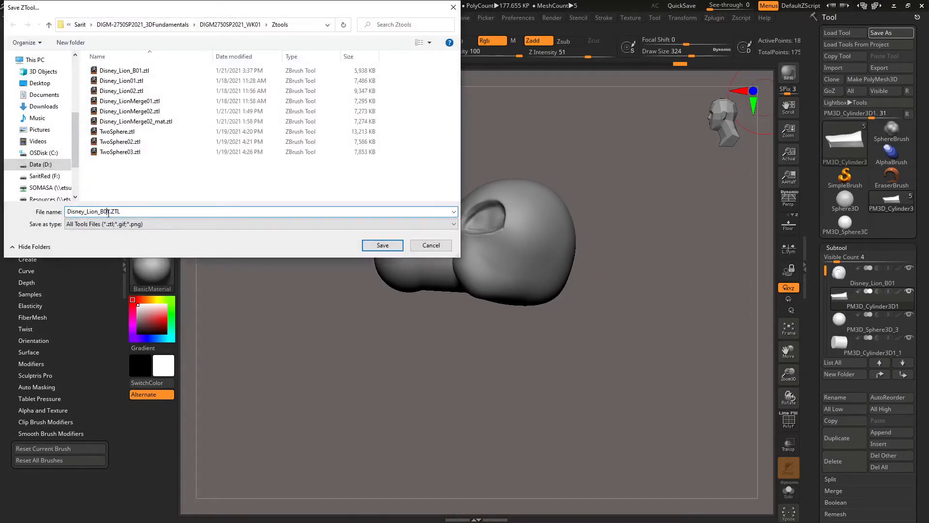
key(Delete)
text(2)
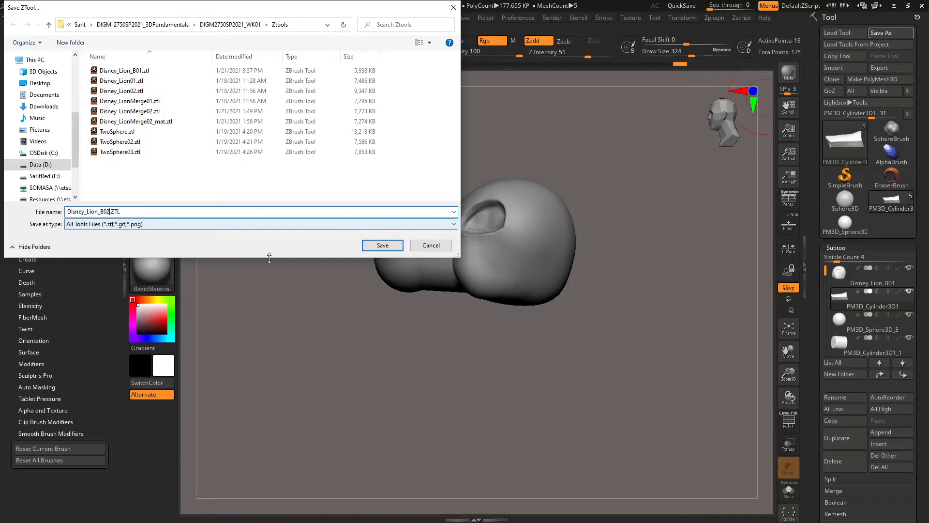
click(394, 246)
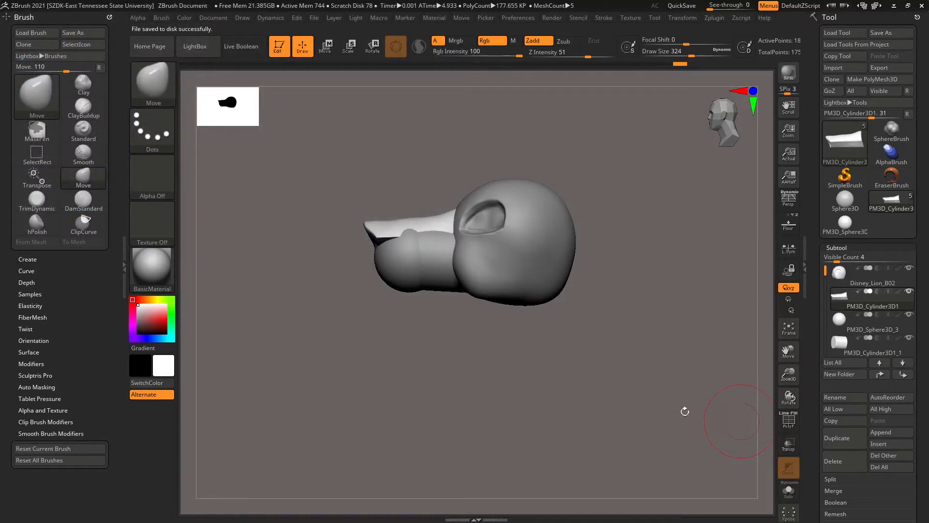
Select the sphere subtool, then the cylinder subtool, setting the brush size to 163, then 239.
alt+click(382, 255)
mouse_move(408, 345)
mouse_down()
mouse_move(433, 408)
mouse_move(414, 352)
mouse_up()
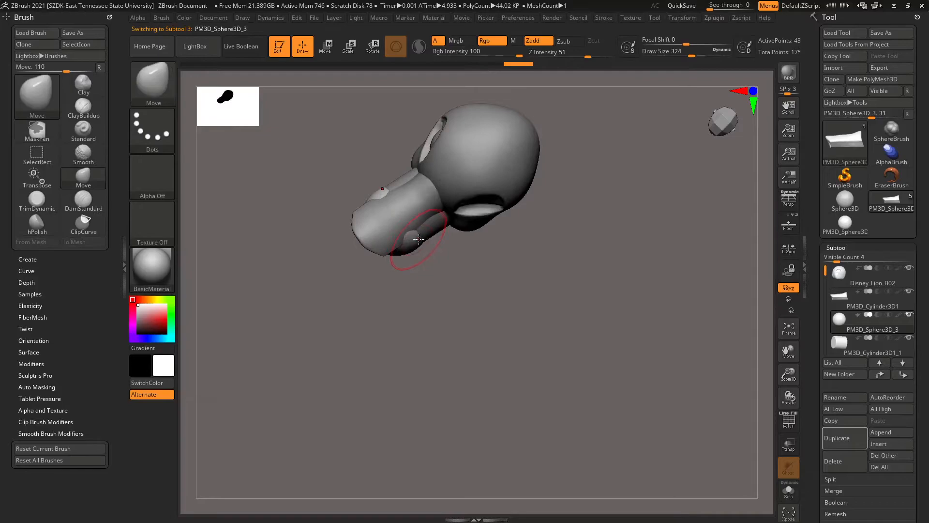
key(s)
click(406, 237)
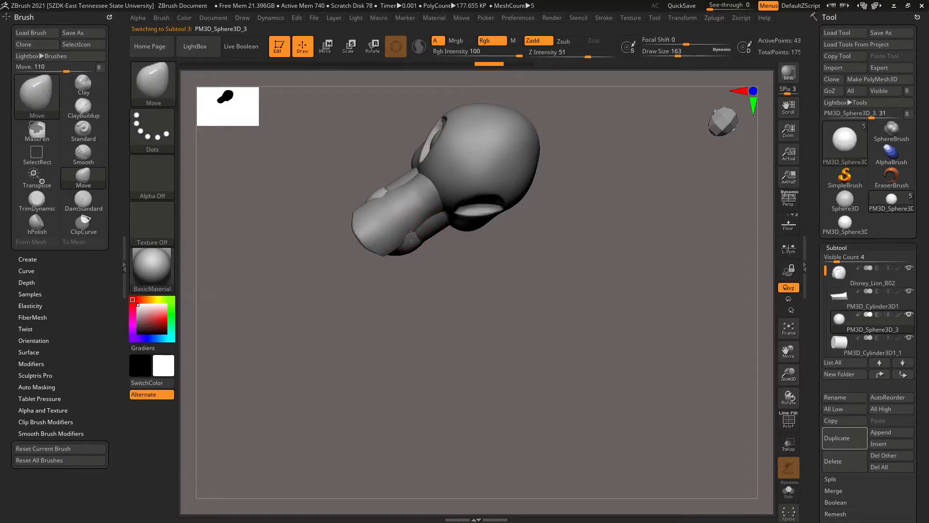
mouse_move(410, 235)
right_down()
mouse_move(414, 167)
mouse_move(423, 164)
mouse_move(440, 344)
mouse_move(445, 228)
mouse_move(454, 224)
right_up()
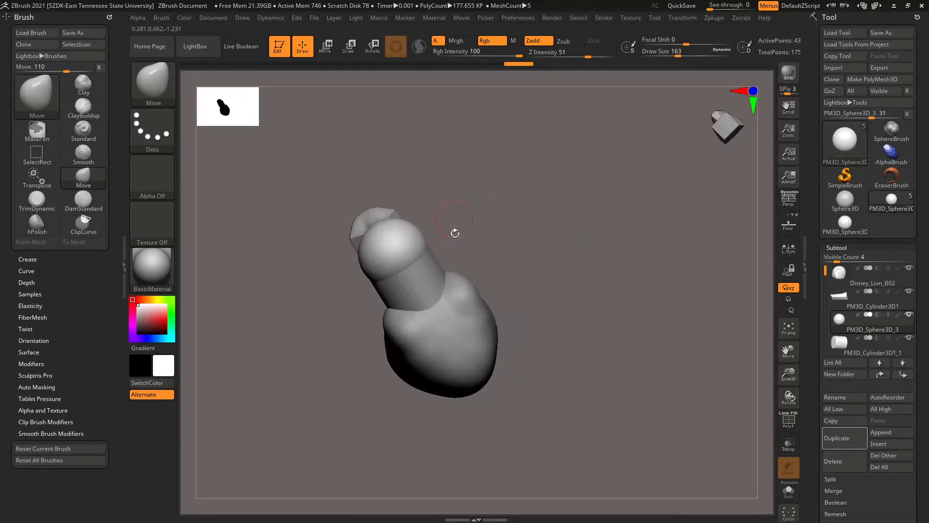
alt+click(428, 275)
right_drag(478, 260, 456, 267)
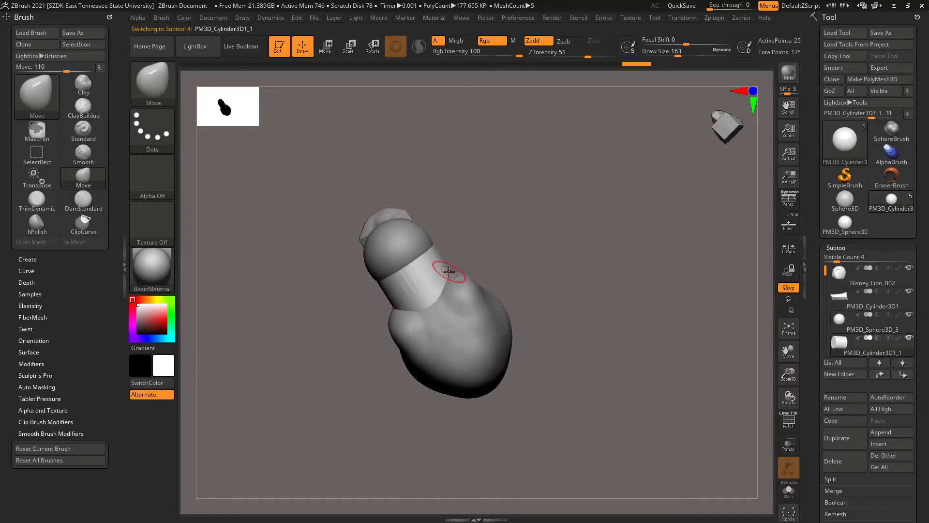
key(s)
drag(449, 271, 457, 272)
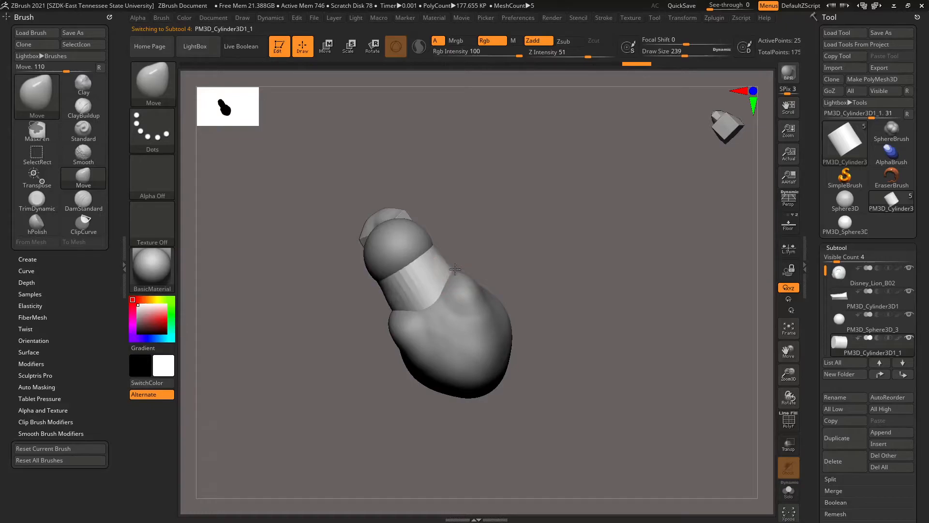
drag(460, 244, 509, 407)
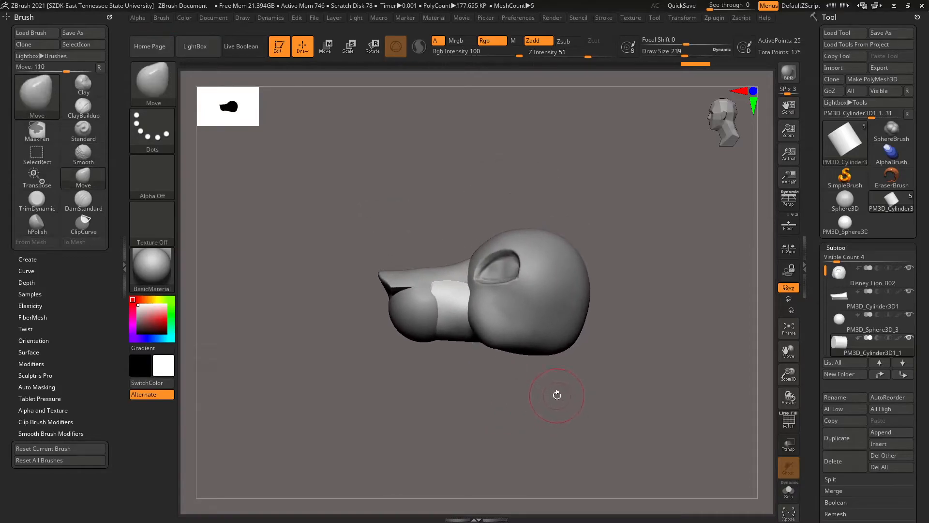
Save over Disney_Lion_B02.ztl, confirming the file replacement.
key(ctrl+shift)
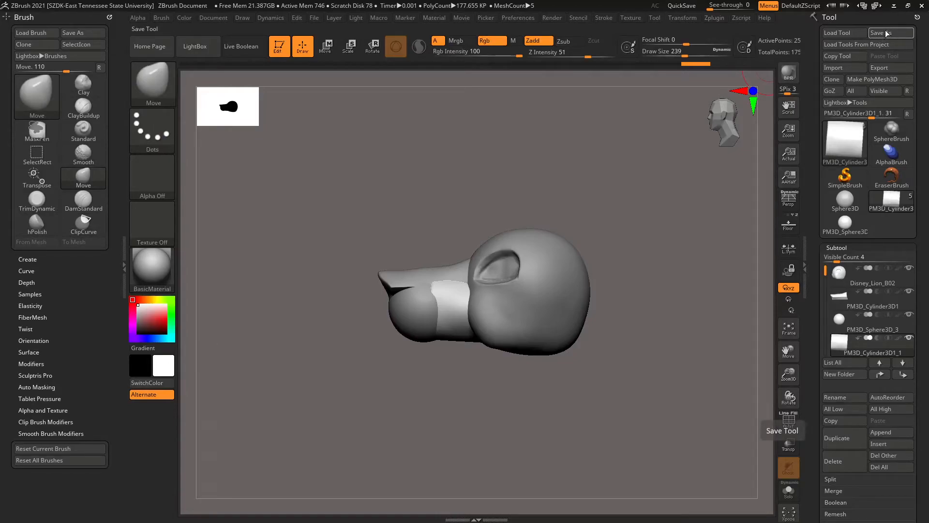
key(ctrl+shift)
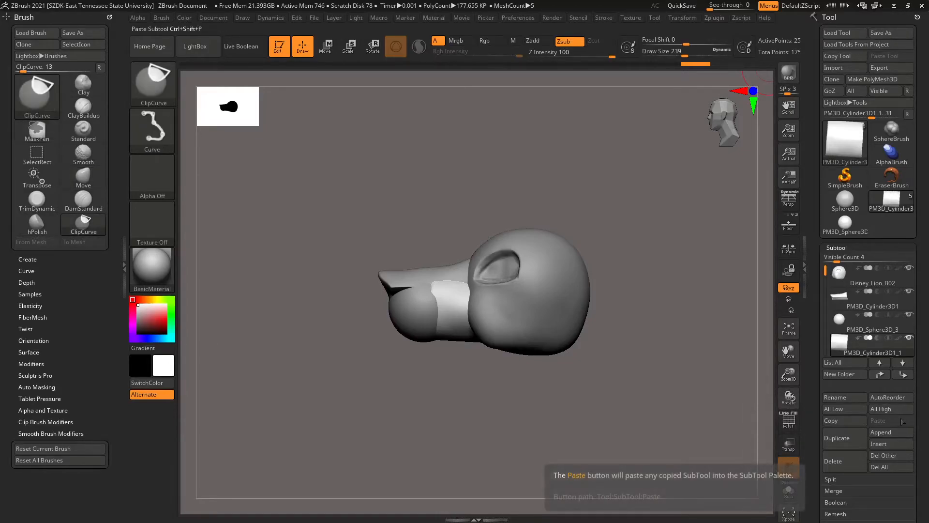
key(ctrl+s)
click(382, 245)
click(488, 257)
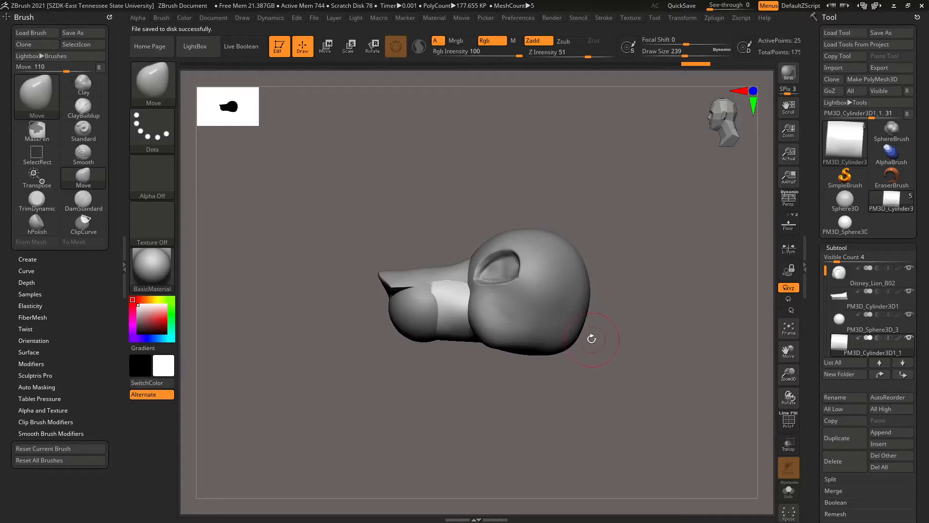
With the brush at 484, bulge the back of the Disney_Lion_B02 head subtool outward.
key(s)
drag(571, 332, 599, 331)
alt+click(569, 314)
drag(588, 276, 591, 275)
drag(591, 324, 595, 324)
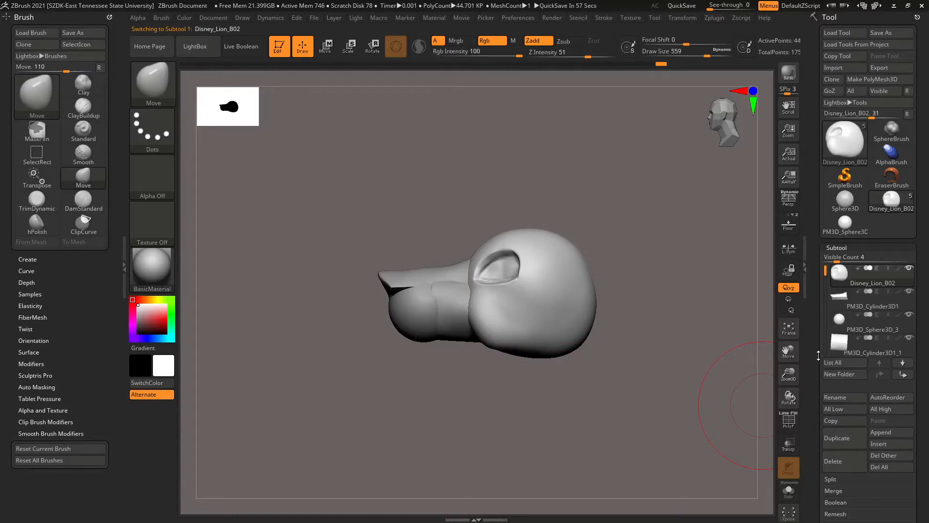
In File Explorer, open Data (D:) and browse into DIGM2750SP2021_WK01's Ztools folder.
key(alt+Tab)
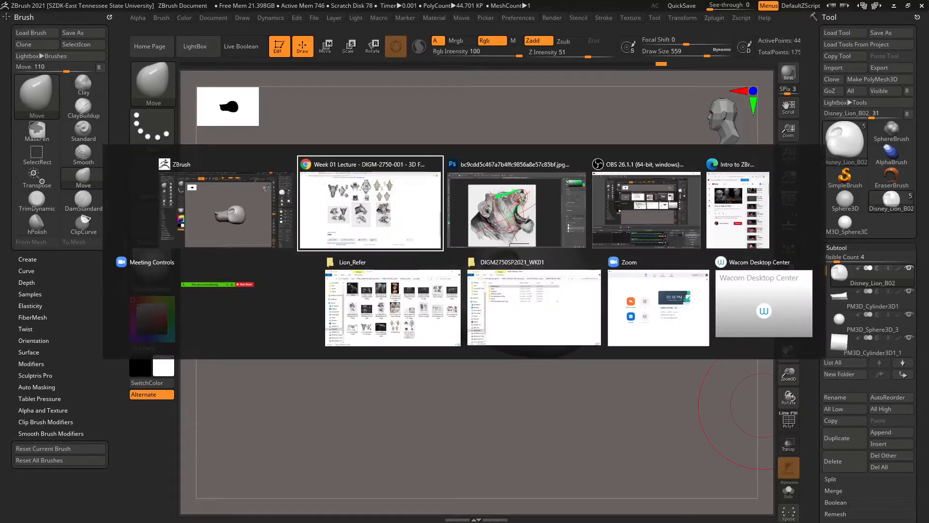
click(550, 333)
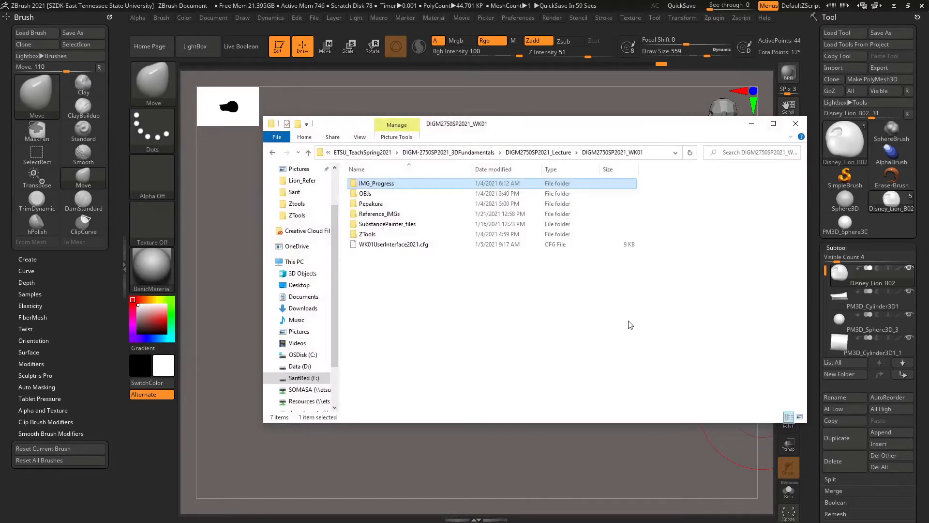
right_click(301, 369)
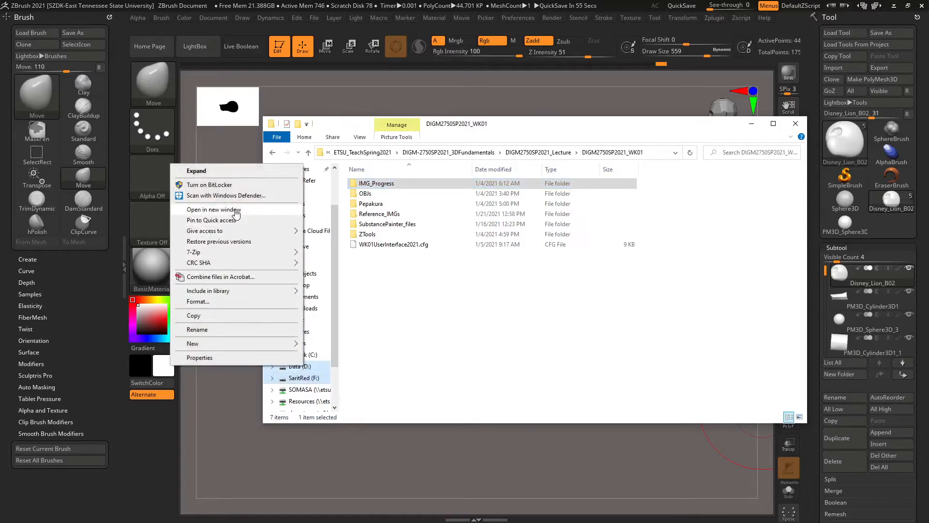
click(237, 209)
double_click(366, 184)
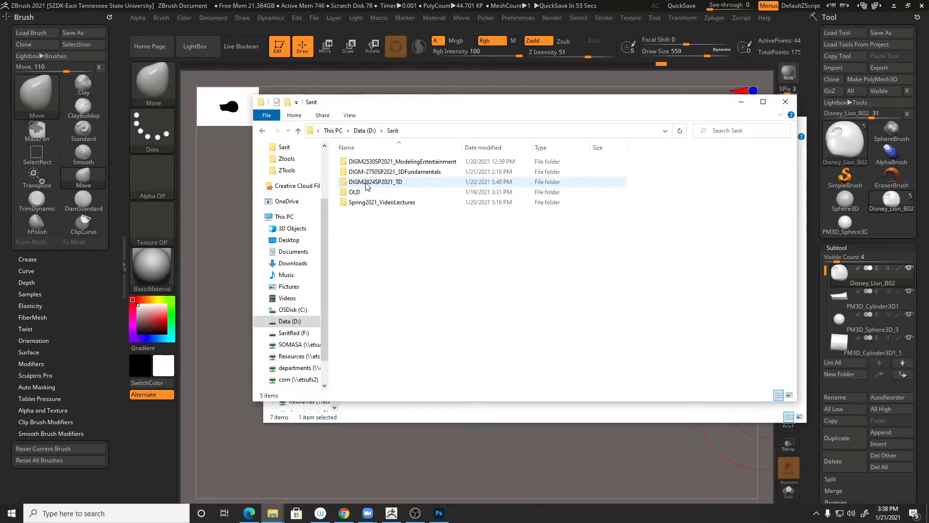
double_click(396, 172)
double_click(394, 165)
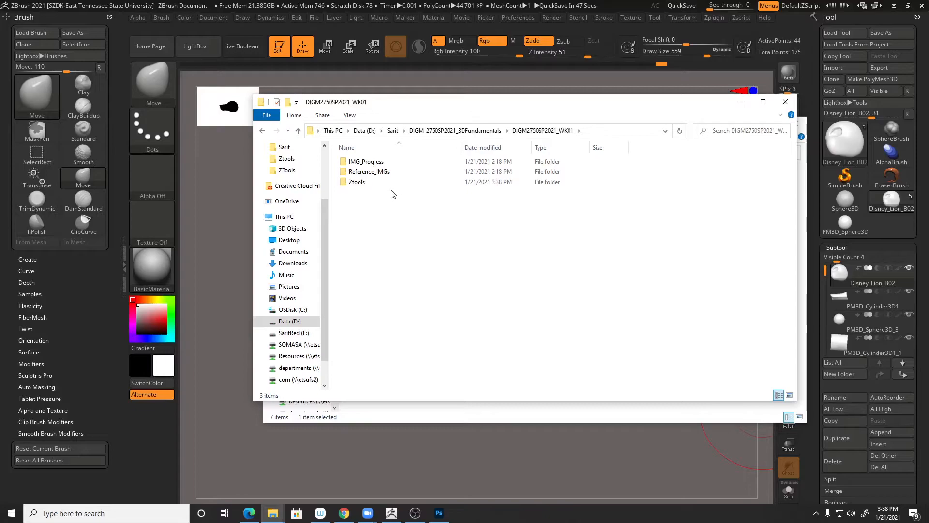
double_click(358, 182)
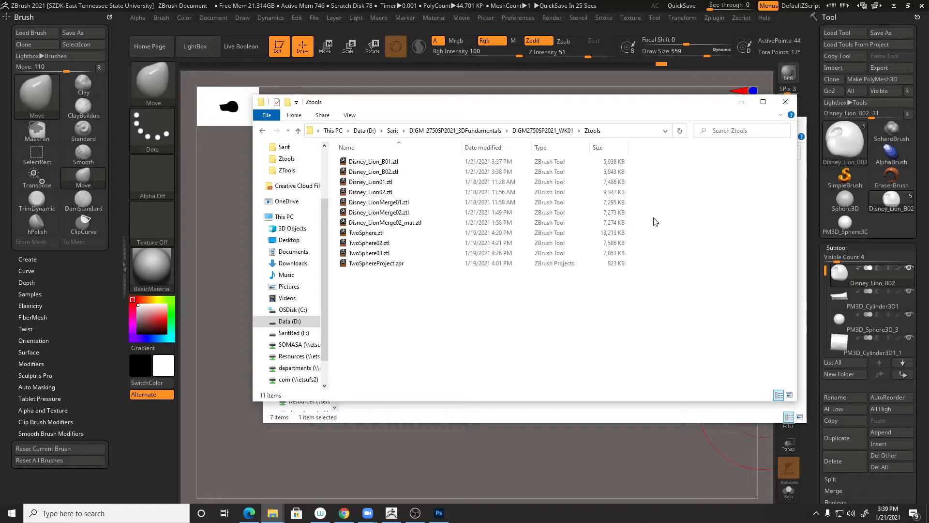
Re-browse from D: to the WK01 Ztools folder and select the first four lion tool files.
click(364, 131)
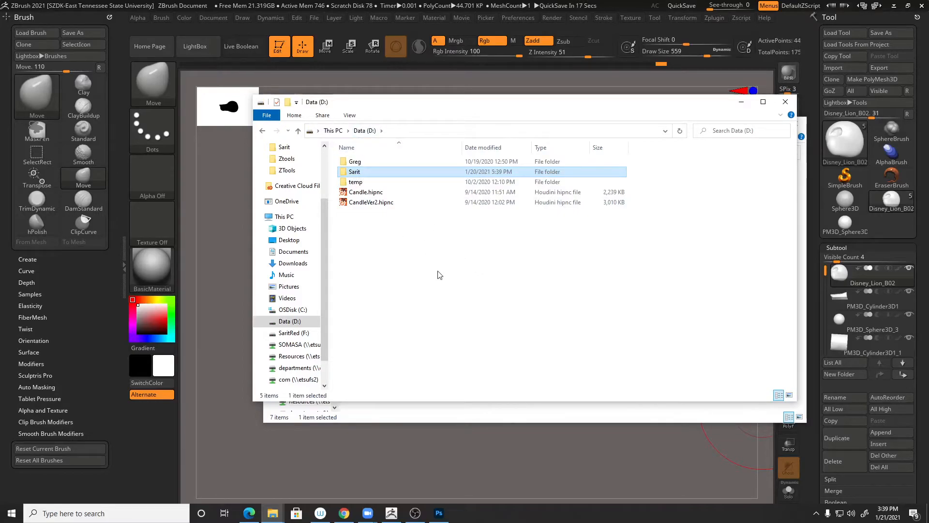
double_click(362, 173)
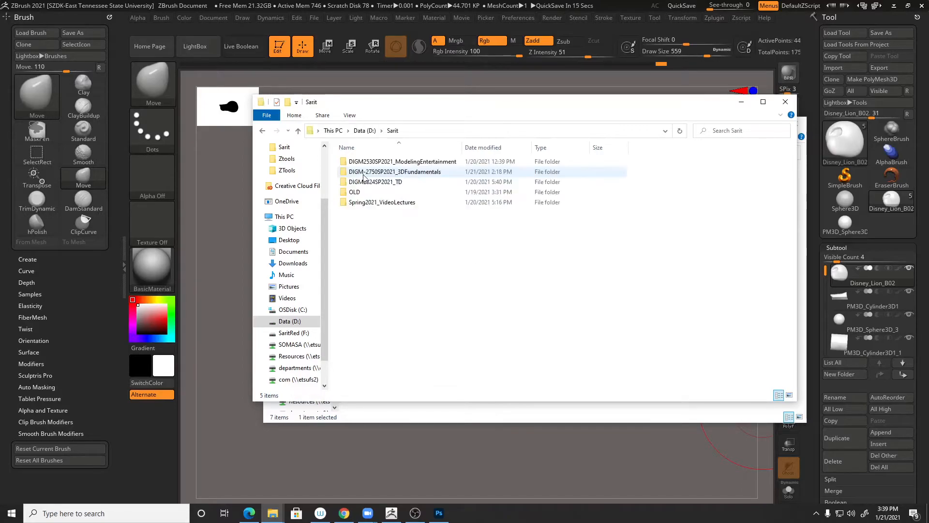
double_click(374, 172)
double_click(404, 164)
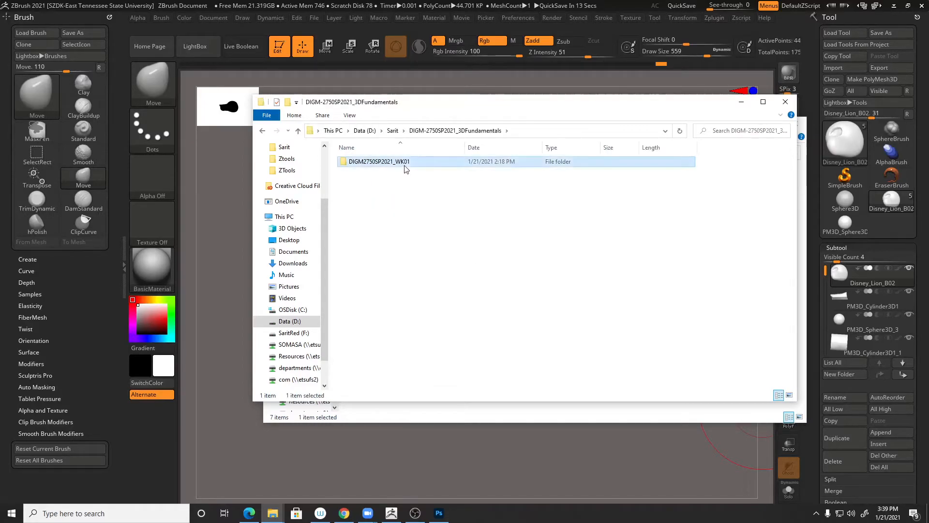
double_click(382, 183)
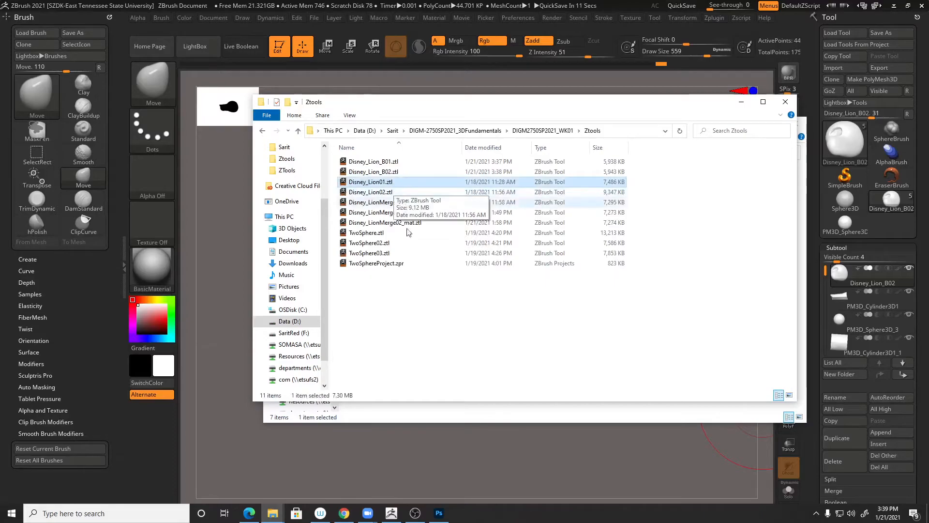
drag(425, 162, 377, 195)
Copy the DIGM2750SP2021_WK01 folder from the 3DFundamentals course folder.
click(482, 131)
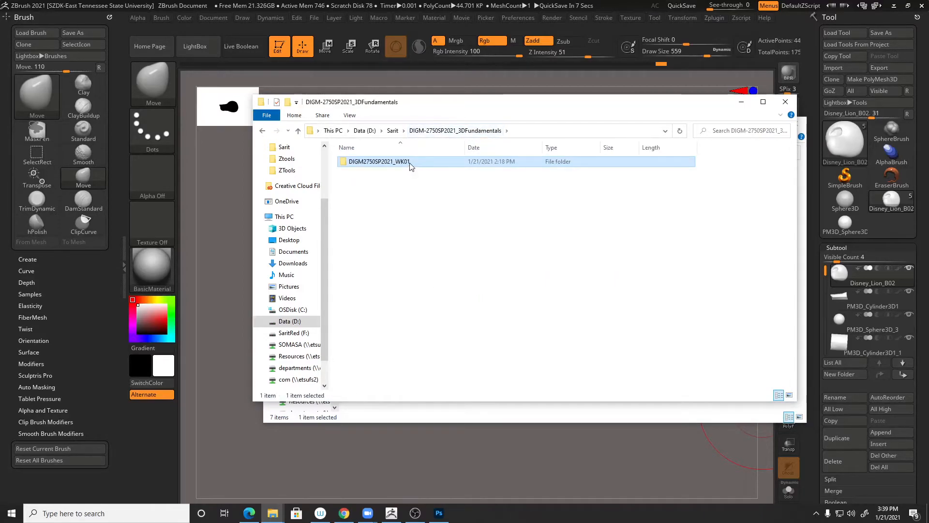
right_click(409, 164)
click(337, 348)
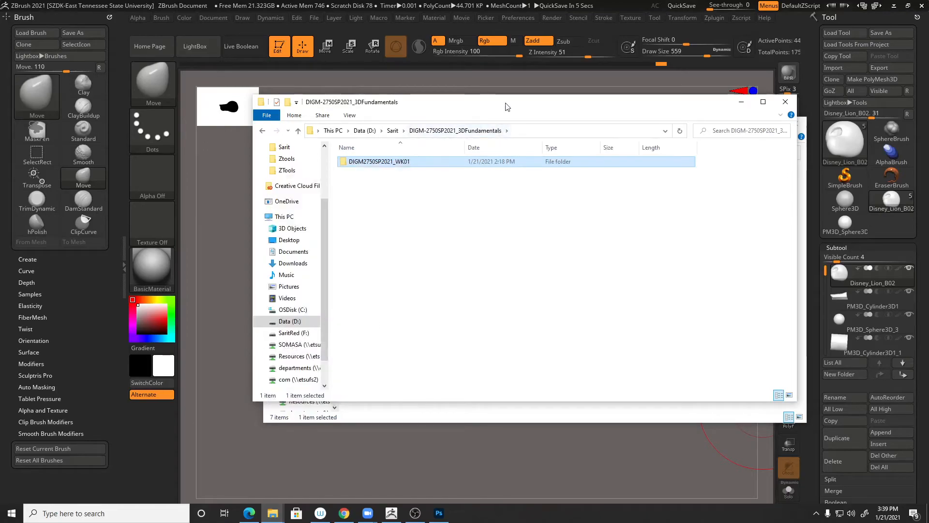
drag(507, 105, 928, 105)
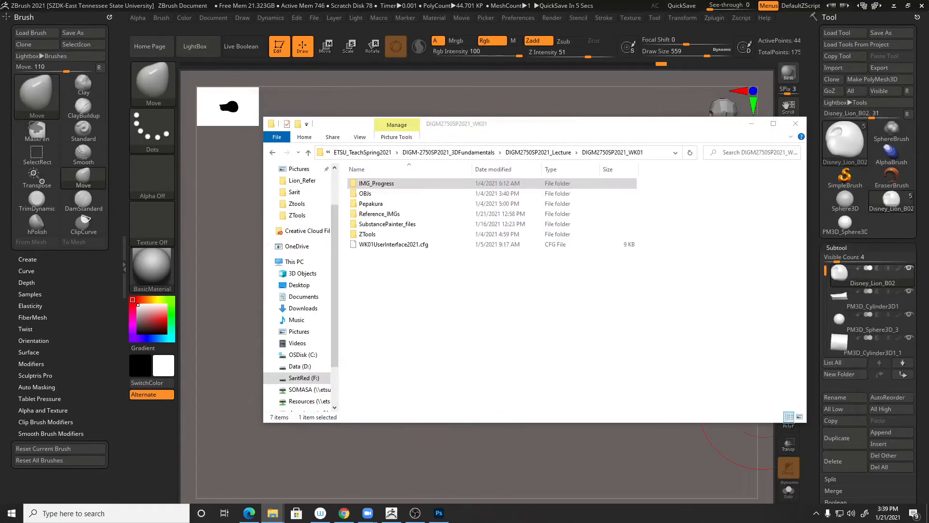
Browse F: to ETSU_TeachSpring2021\DIGM-2750SP2021_3DFundamentals\DIGM2750SP2021_Lecture.
click(308, 378)
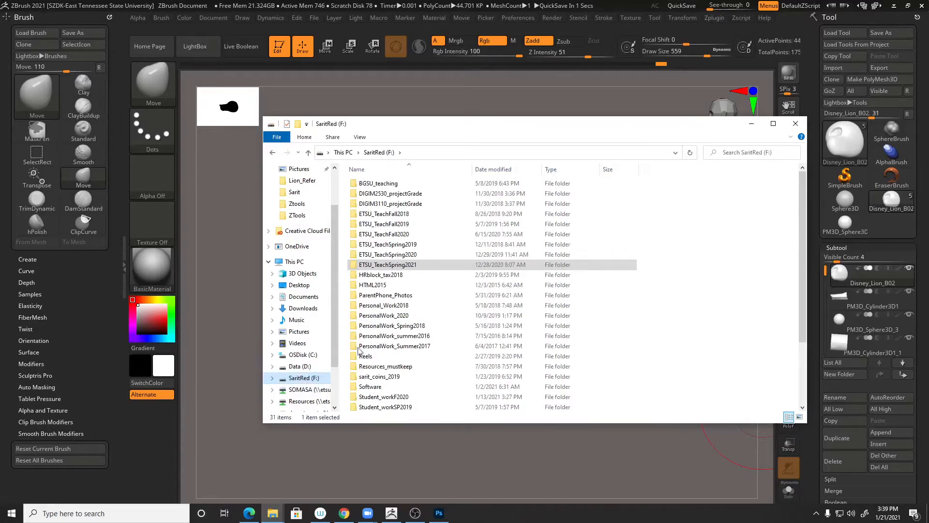
double_click(411, 267)
double_click(416, 194)
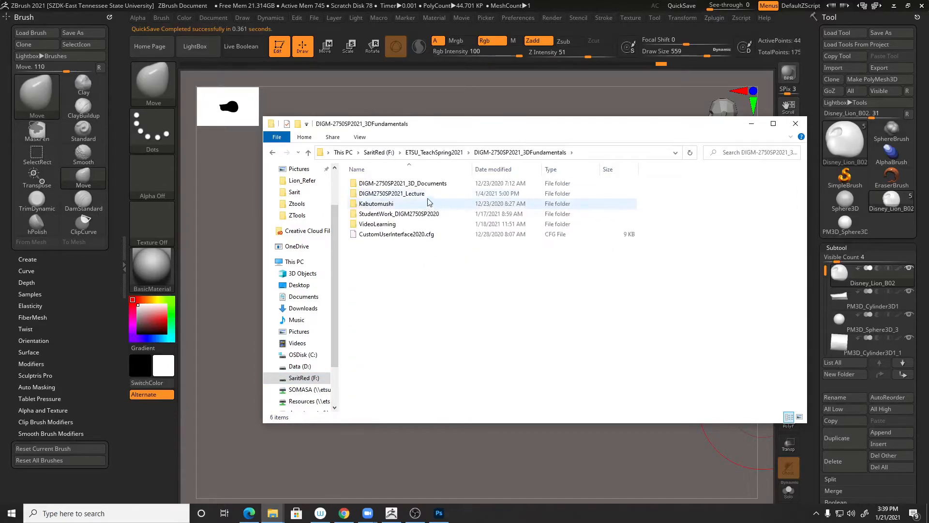
double_click(419, 194)
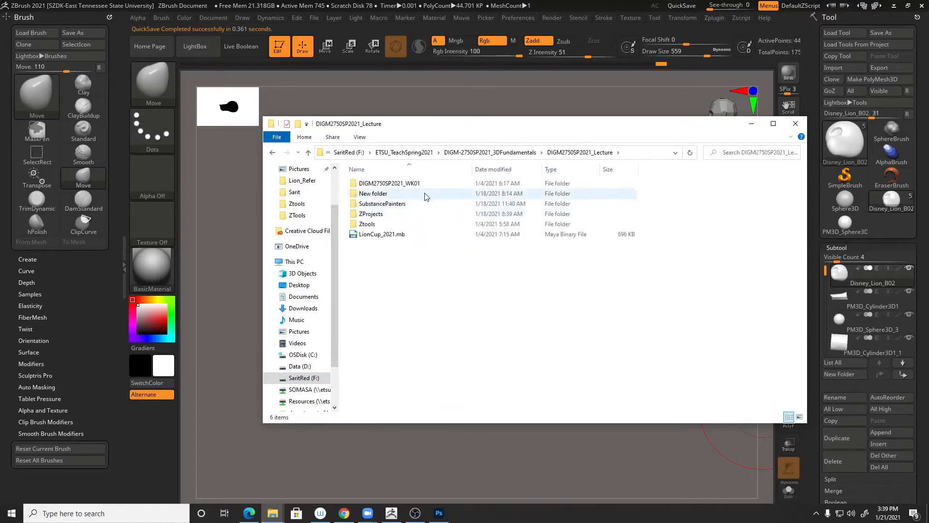
double_click(420, 185)
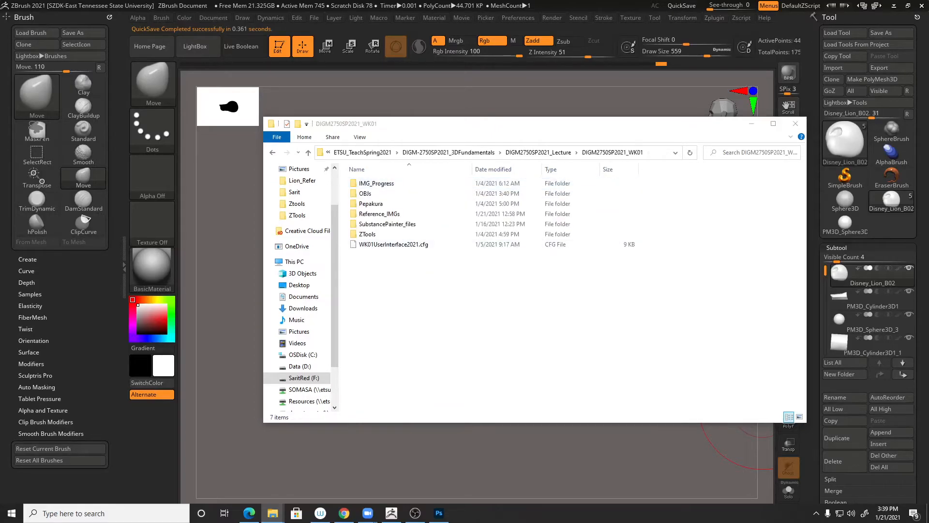
drag(928, 136, 928, 160)
Paste the WK01 folder into DIGM2750SP2021_Lecture, replacing existing files, and return to ZBrush.
click(538, 153)
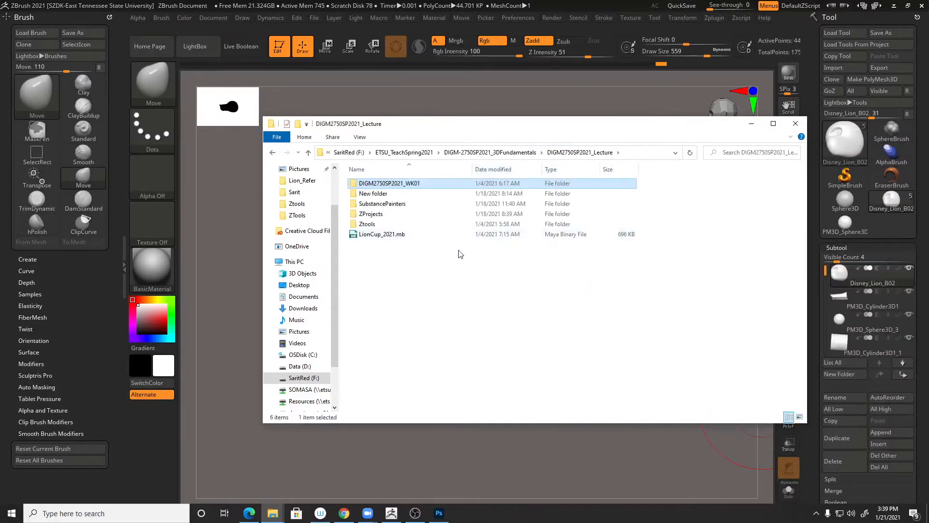
click(437, 288)
right_click(416, 285)
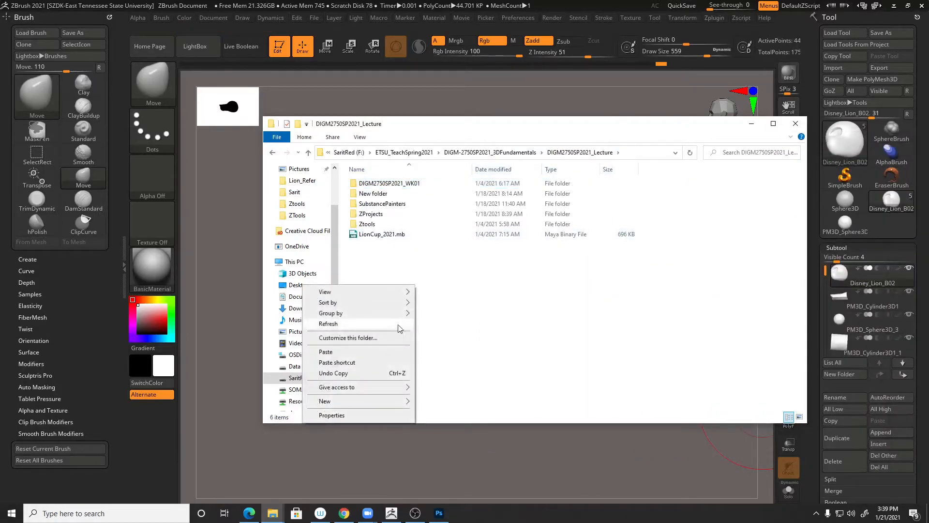
click(380, 352)
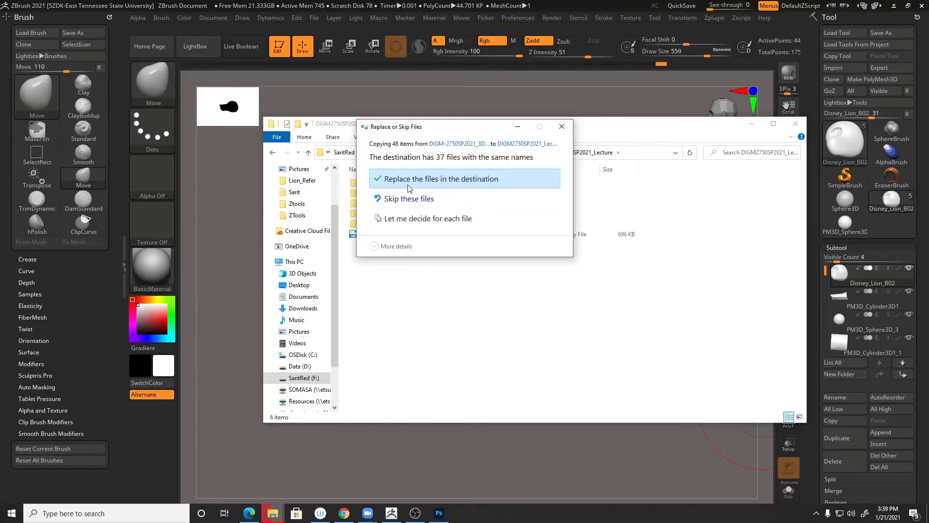
click(436, 178)
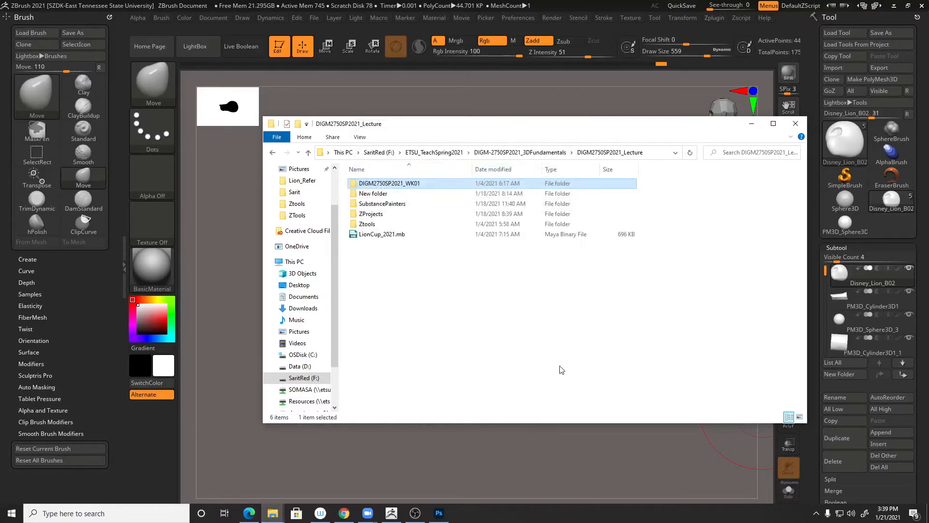
click(795, 21)
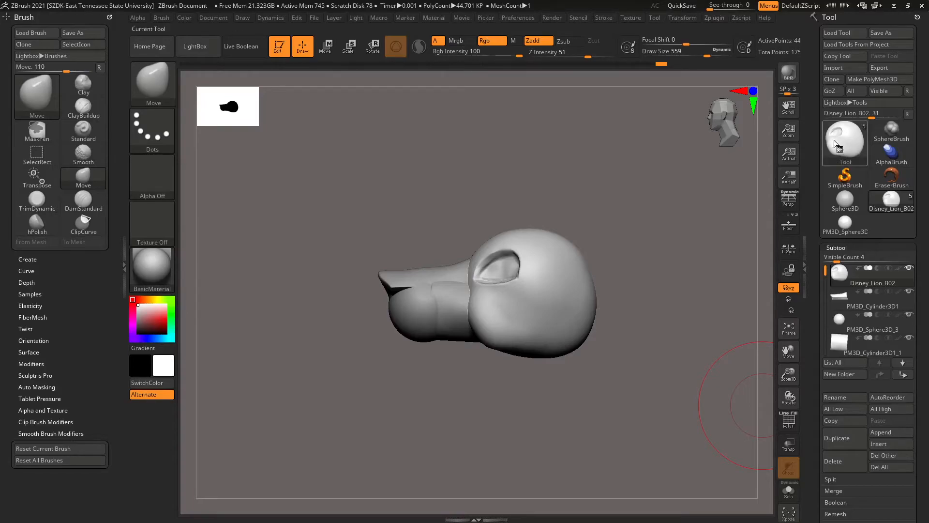
In side profile, pull the head's underside slightly down and set the brush size to 351.
drag(646, 227, 611, 390)
click(755, 88)
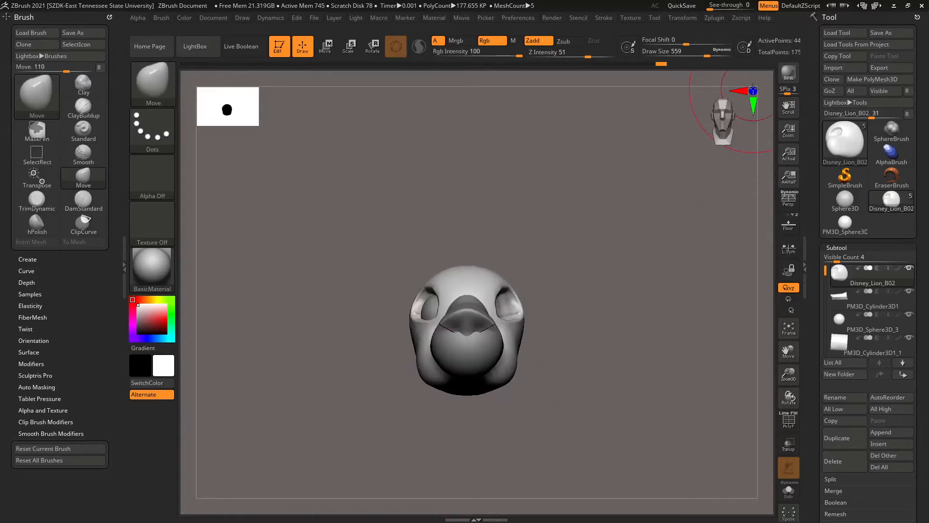
click(754, 90)
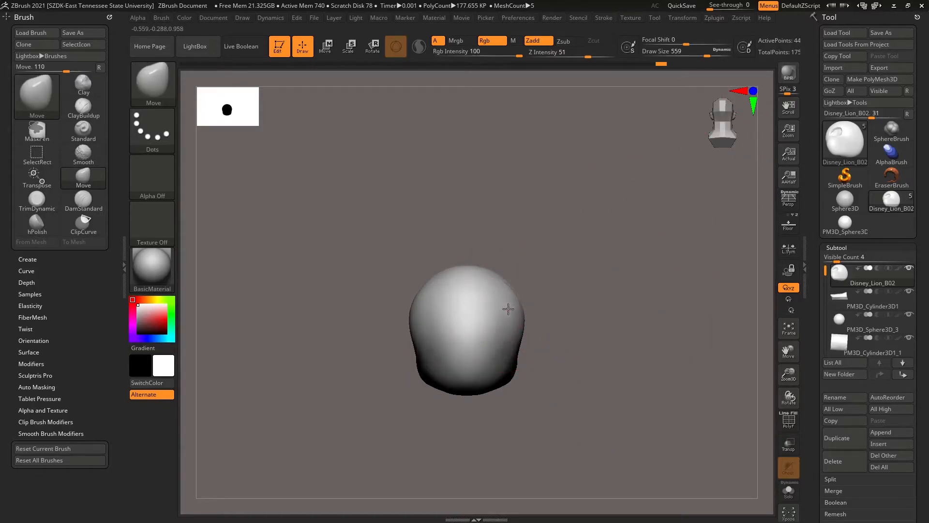
mouse_move(603, 256)
mouse_down()
mouse_move(615, 299)
mouse_move(644, 201)
mouse_up()
drag(486, 297, 486, 303)
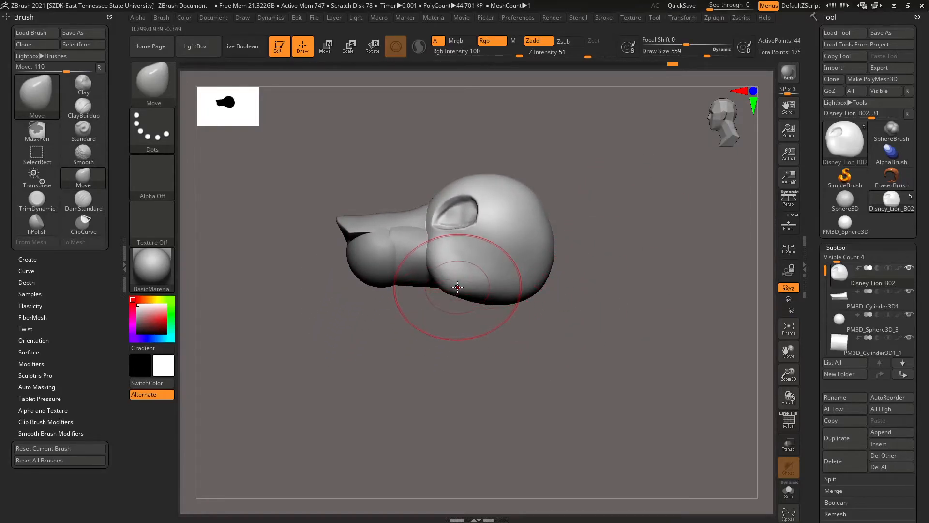
key(s)
drag(451, 287, 442, 287)
Smooth the reshaped lower part of the head.
drag(605, 341, 574, 377)
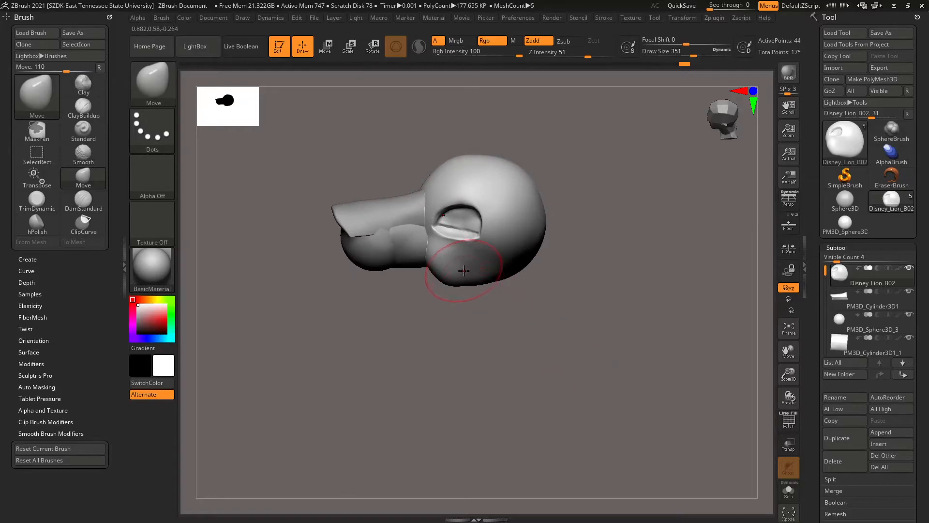
mouse_move(523, 326)
mouse_down()
mouse_move(556, 299)
mouse_move(560, 344)
mouse_move(536, 332)
mouse_move(552, 354)
mouse_up()
drag(626, 329, 587, 211)
drag(643, 342, 664, 293)
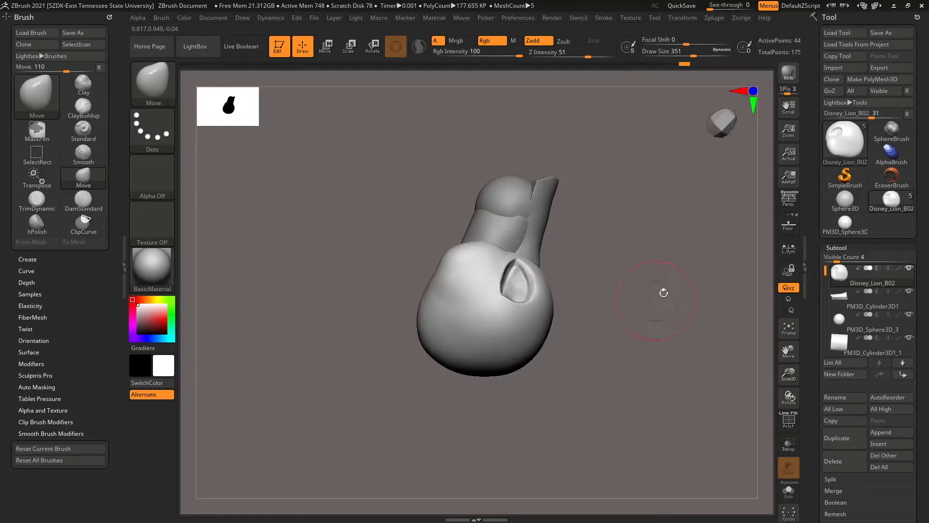
click(753, 91)
mouse_move(637, 322)
alt+mouse_down()
mouse_move(605, 283)
mouse_move(624, 292)
alt+mouse_up()
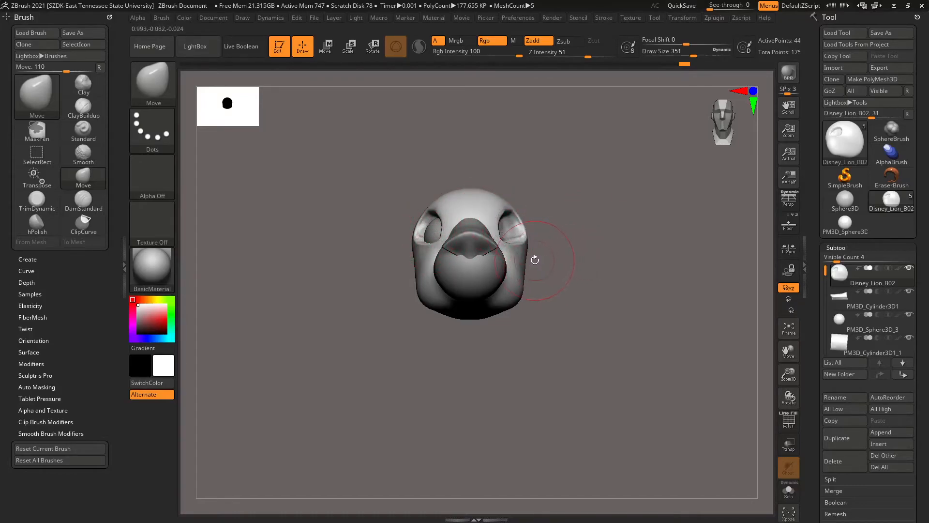
Select the eyeball subtool PM3D_Sphere3D_4 from a right-facing side view.
drag(584, 191, 695, 170)
alt+click(470, 237)
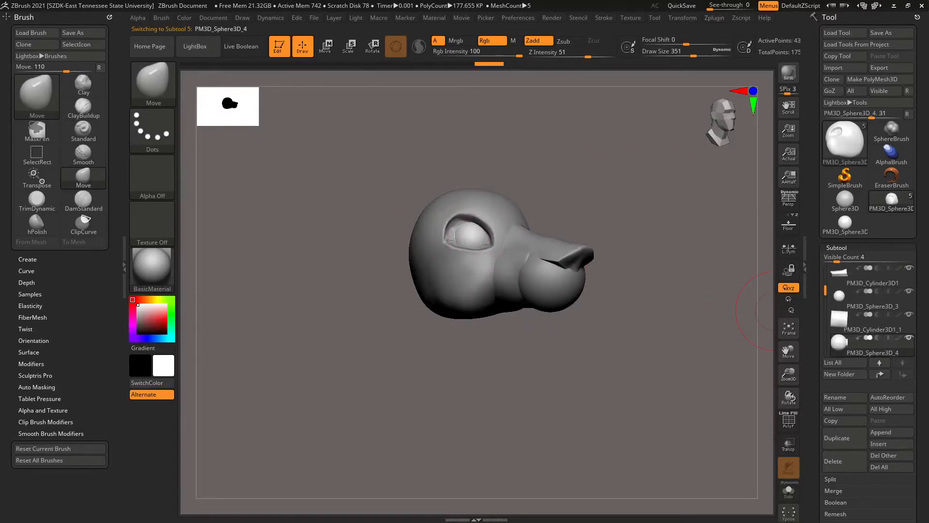
drag(924, 355, 923, 307)
mouse_move(879, 266)
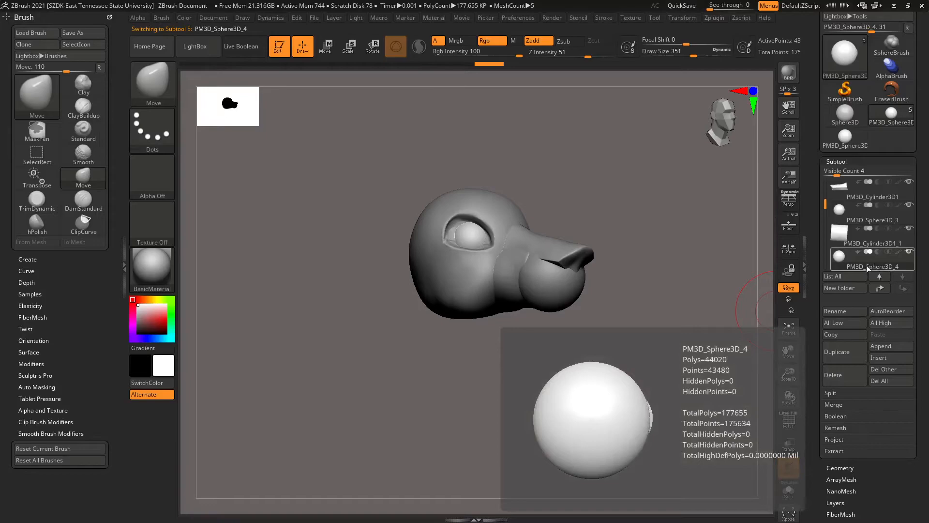
Rename the eyeball subtool to 'eye' and duplicate it as eye1.
click(846, 312)
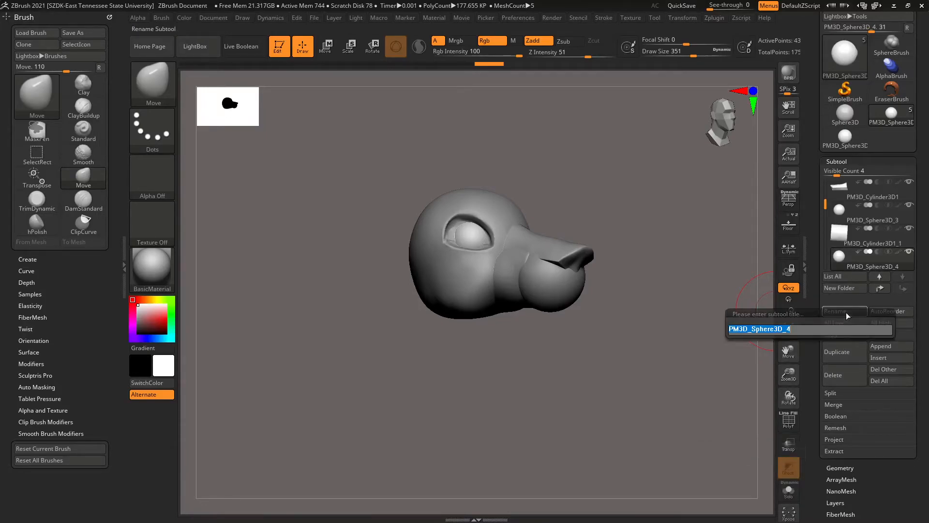
text(eye)
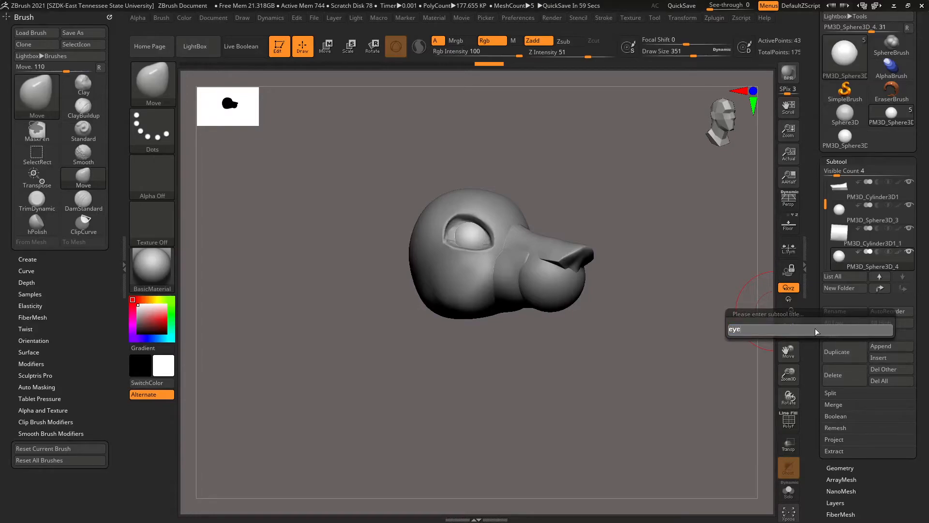
key(Return)
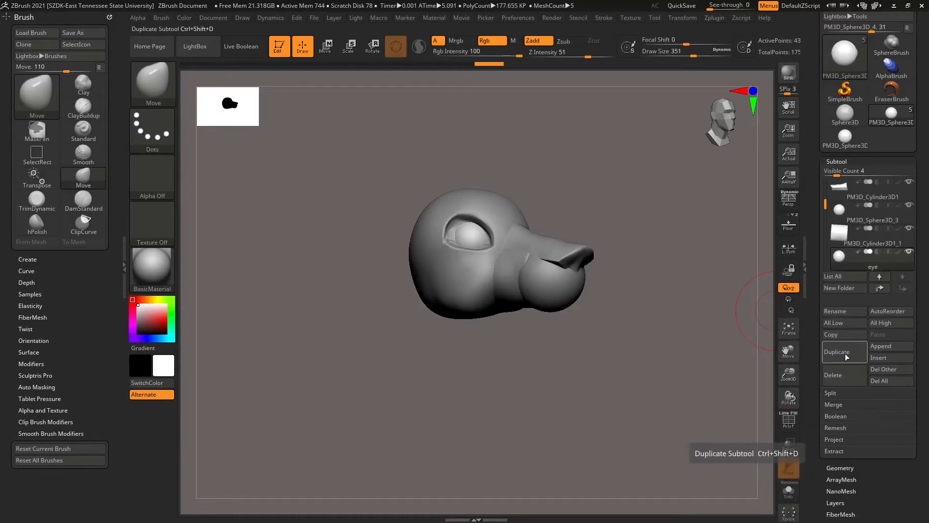
click(845, 352)
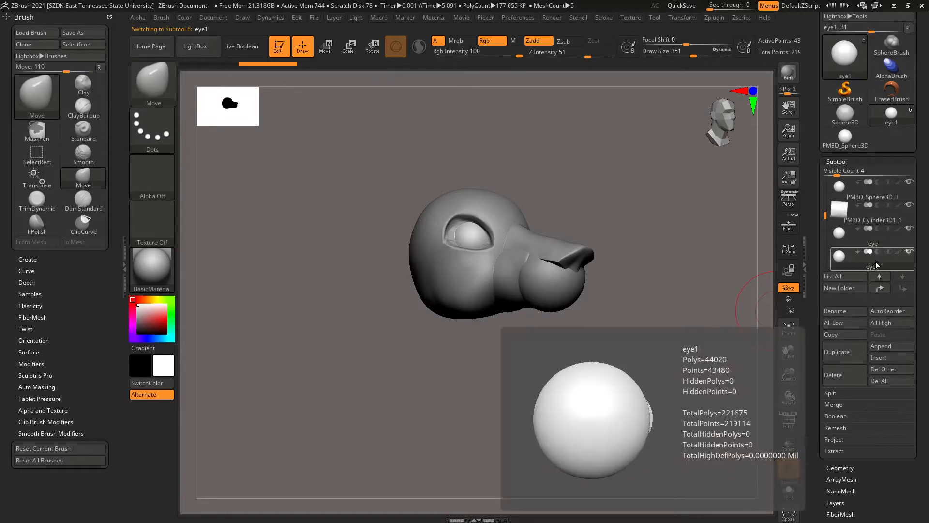
Mirror eye1 to the other side of the face with Deformation and check it from several angles.
drag(676, 279, 643, 280)
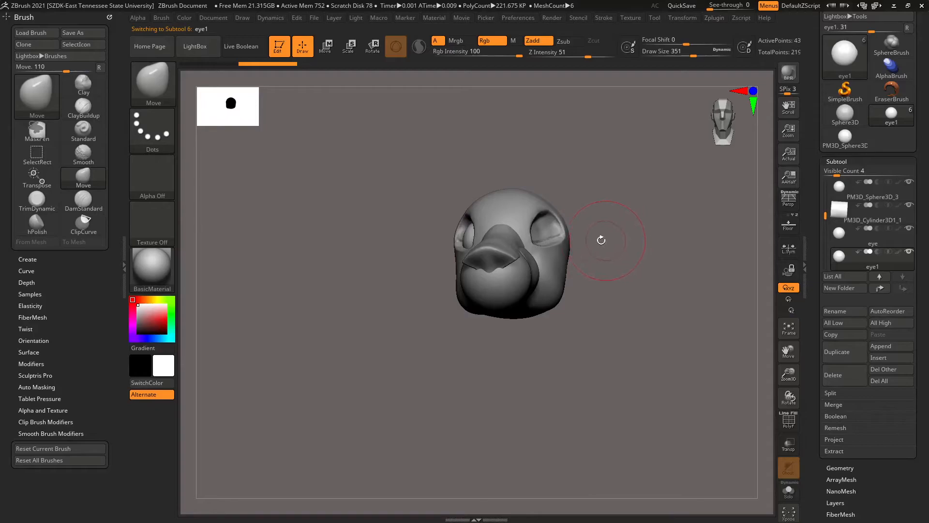
drag(908, 455, 892, 384)
click(852, 427)
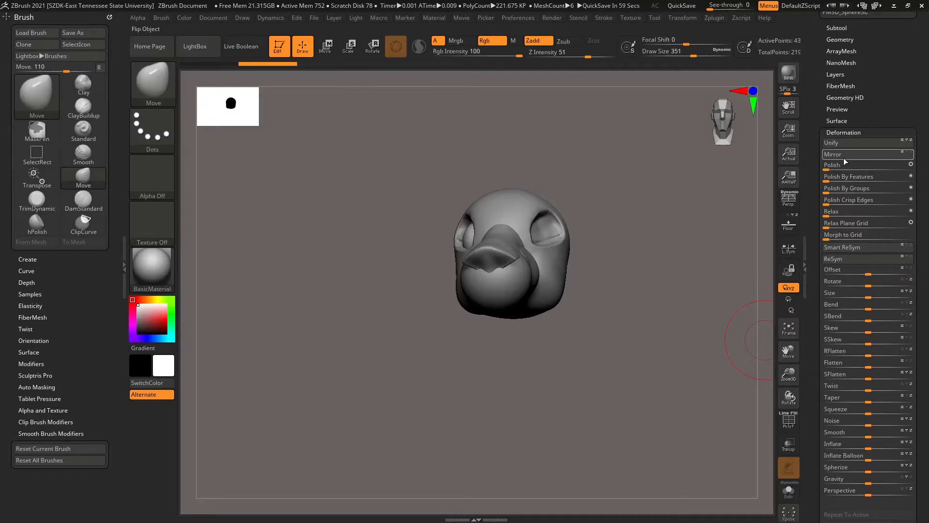
click(887, 153)
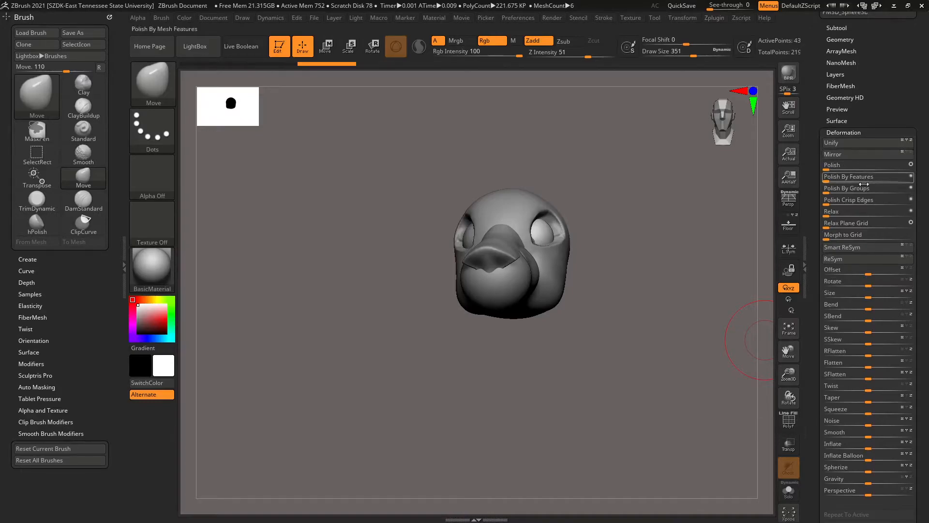
drag(649, 301, 655, 358)
drag(599, 361, 604, 331)
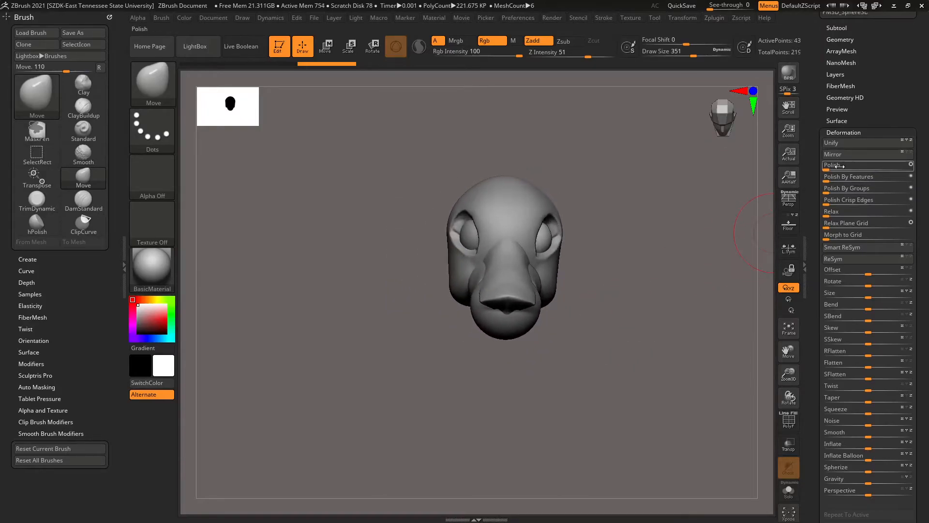
drag(635, 252, 609, 282)
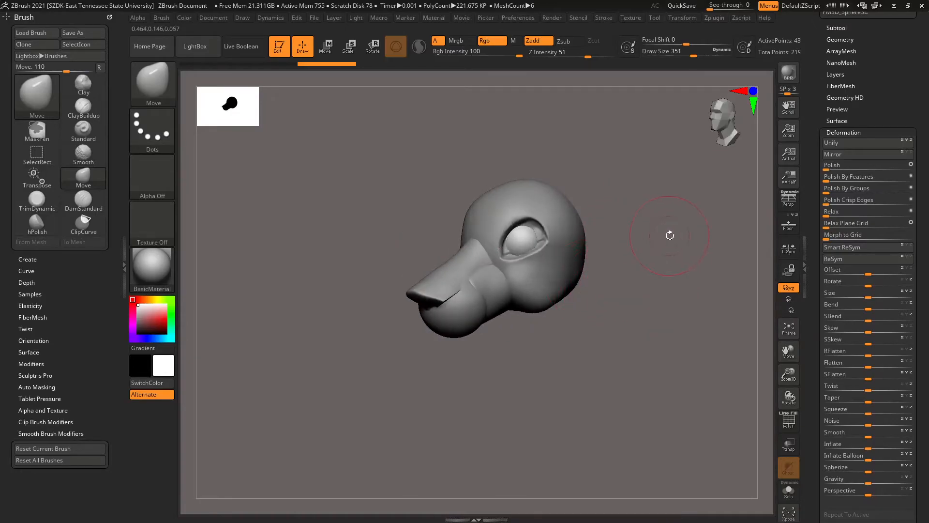
drag(669, 308, 704, 306)
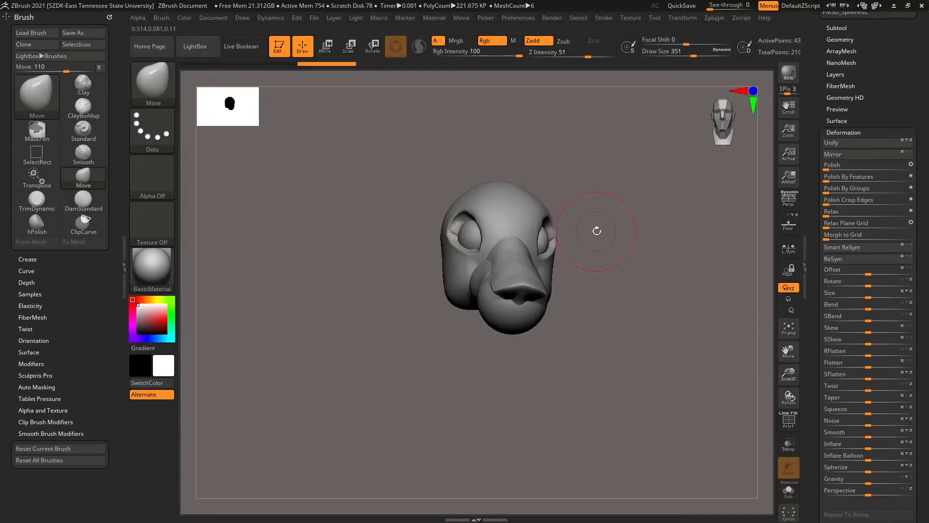
drag(615, 229, 618, 255)
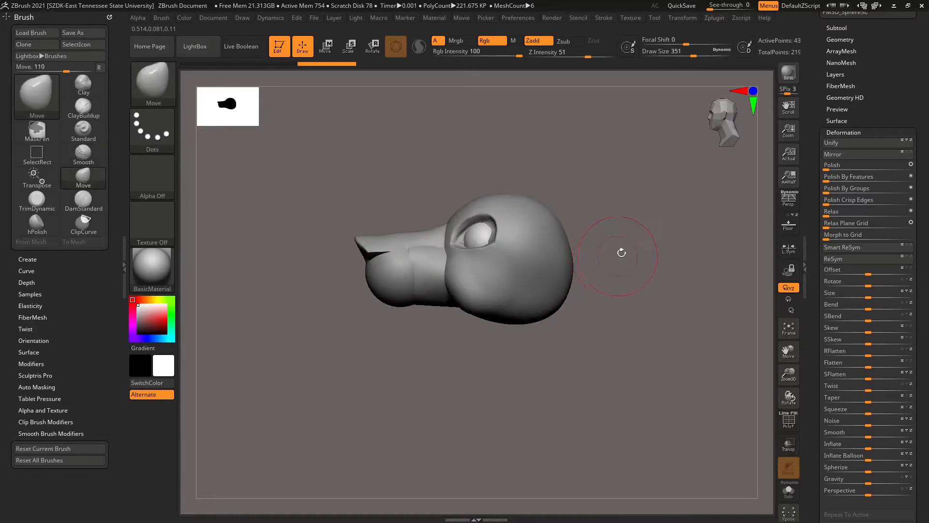
Show the Subtool list of the model's parts.
drag(882, 134, 908, 244)
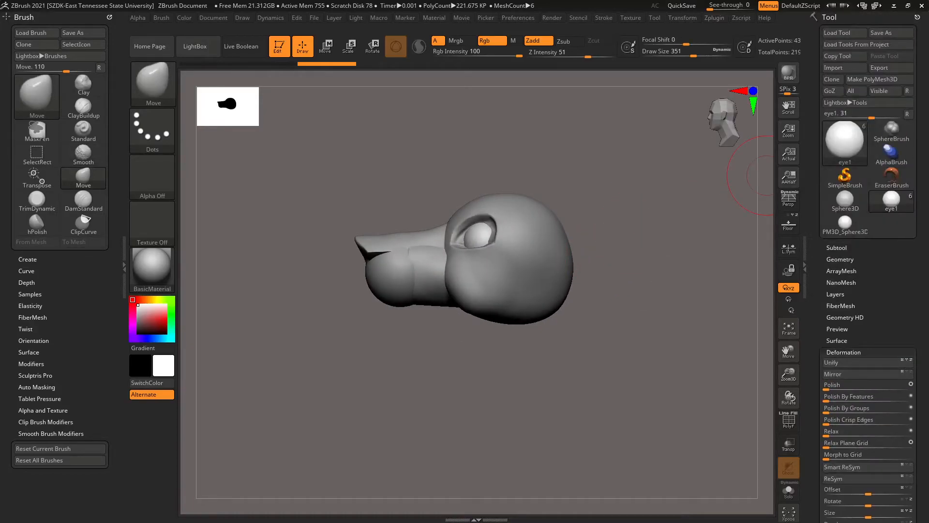
click(845, 247)
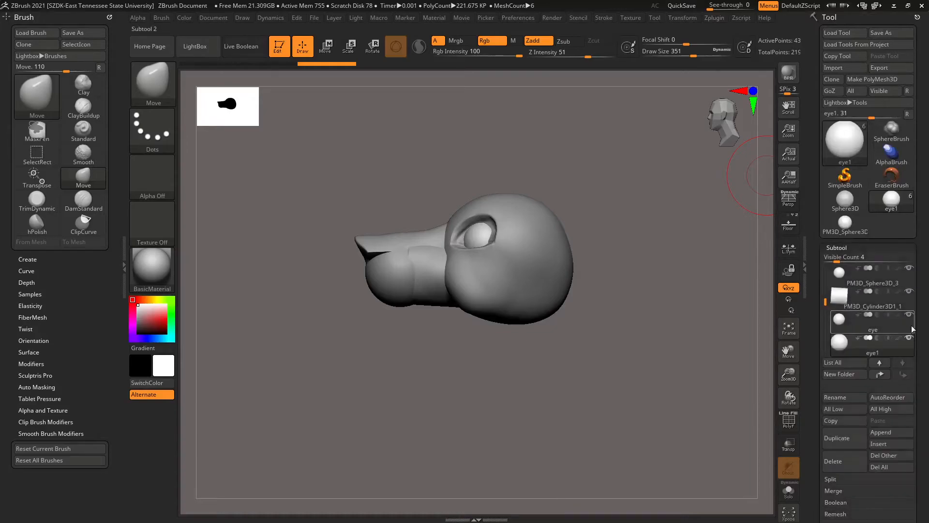
drag(922, 348, 928, 303)
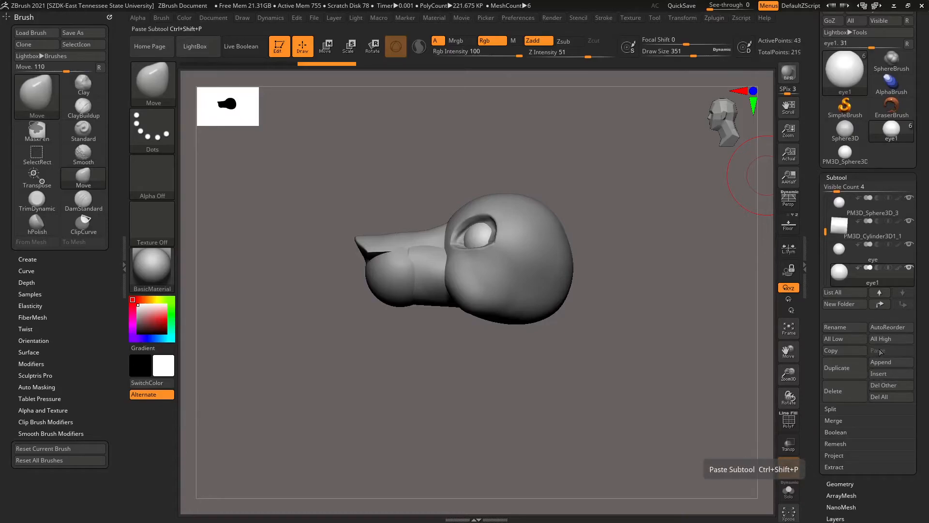
Insert a Cylinder3D subtool, rotate it about 79 degrees and flatten it into a thin disc.
click(891, 373)
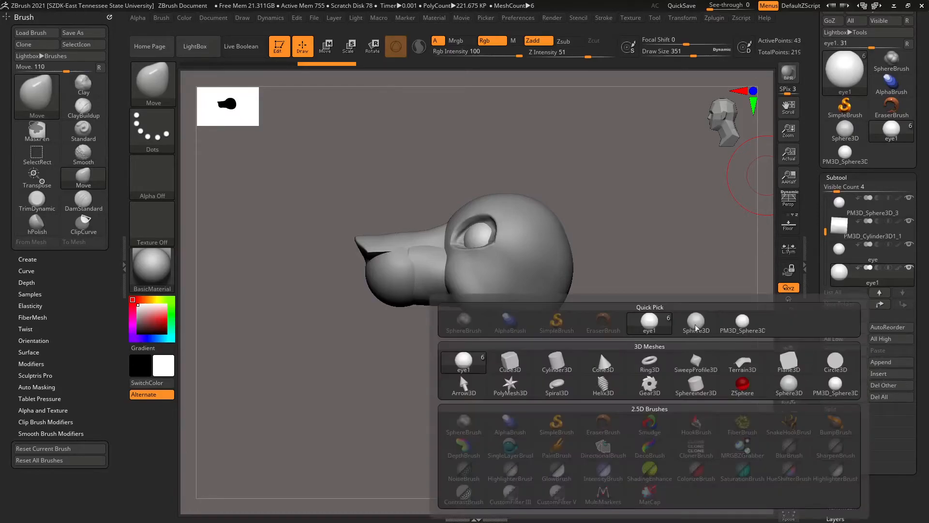
click(556, 363)
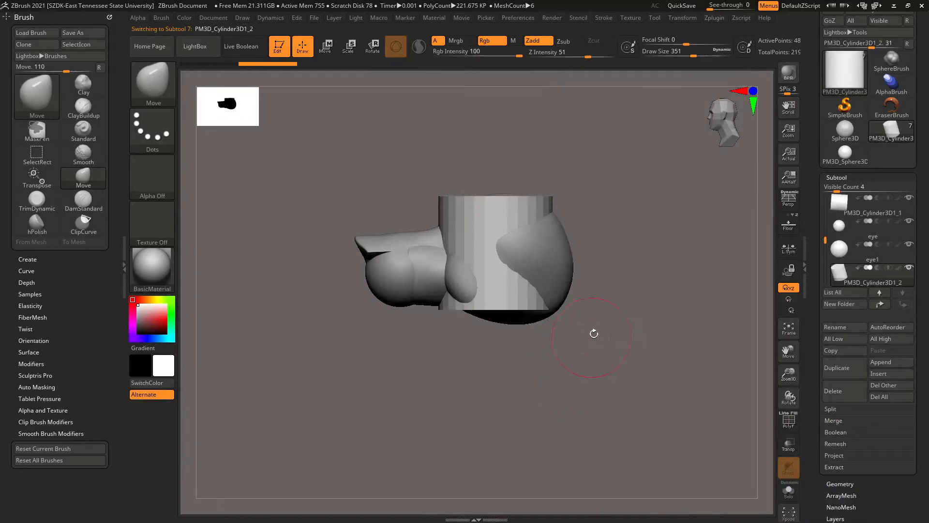
click(327, 47)
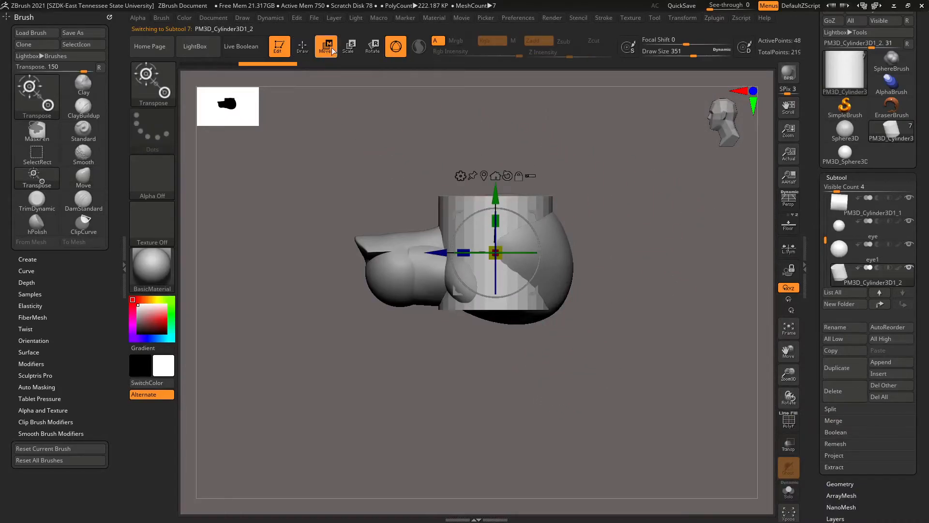
drag(695, 300, 639, 310)
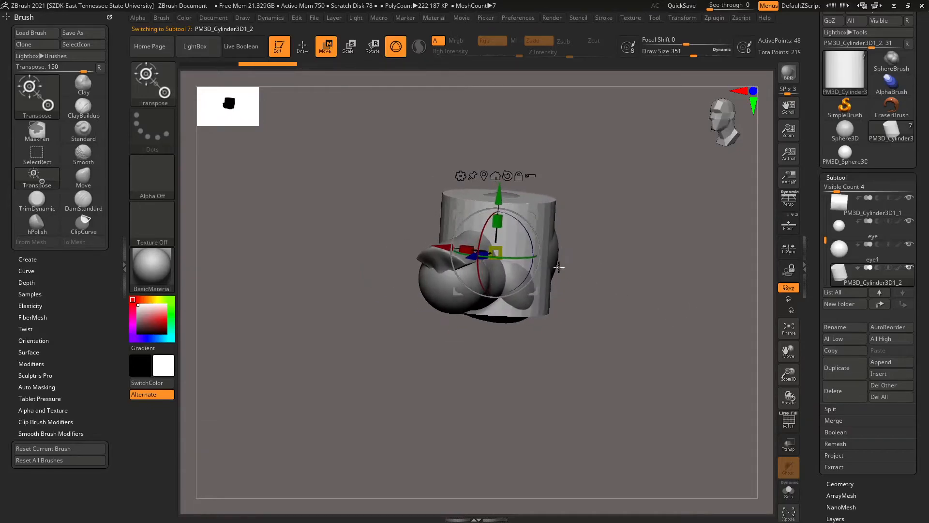
drag(520, 229, 529, 285)
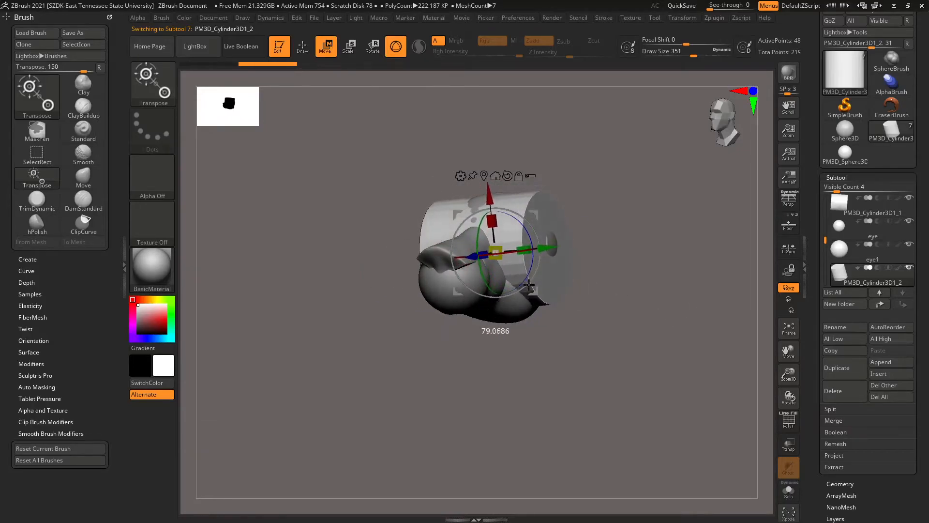
drag(524, 250, 482, 256)
drag(547, 249, 594, 247)
Position the disc up against the head's upper side as an ear.
drag(663, 295, 585, 298)
drag(617, 208, 671, 166)
drag(583, 360, 632, 419)
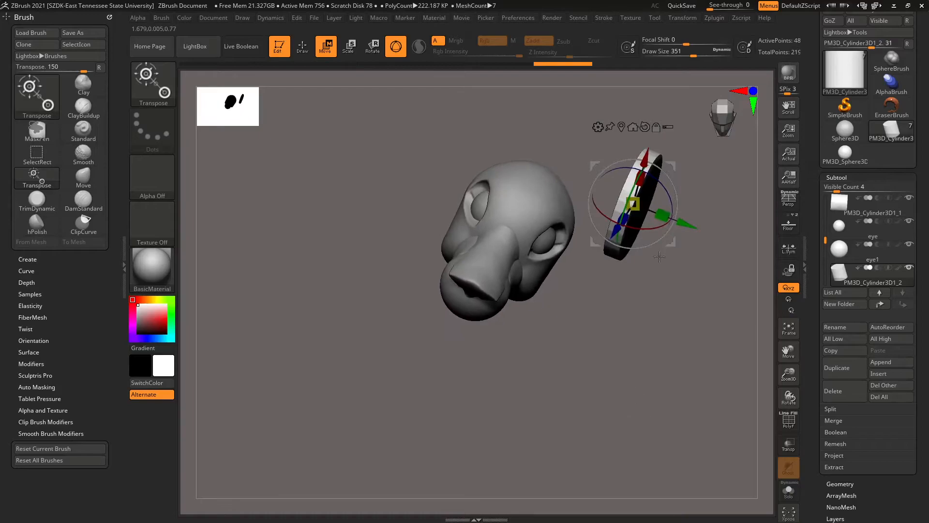
drag(686, 224, 657, 220)
shift+drag(651, 232, 579, 307)
click(302, 46)
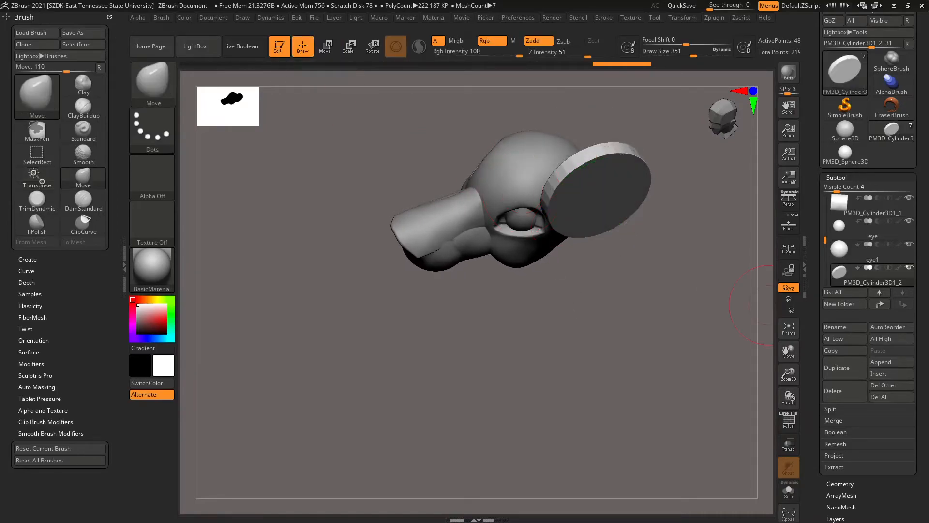
DynaMesh the ear disc with Blur set to 0.
drag(922, 417, 917, 311)
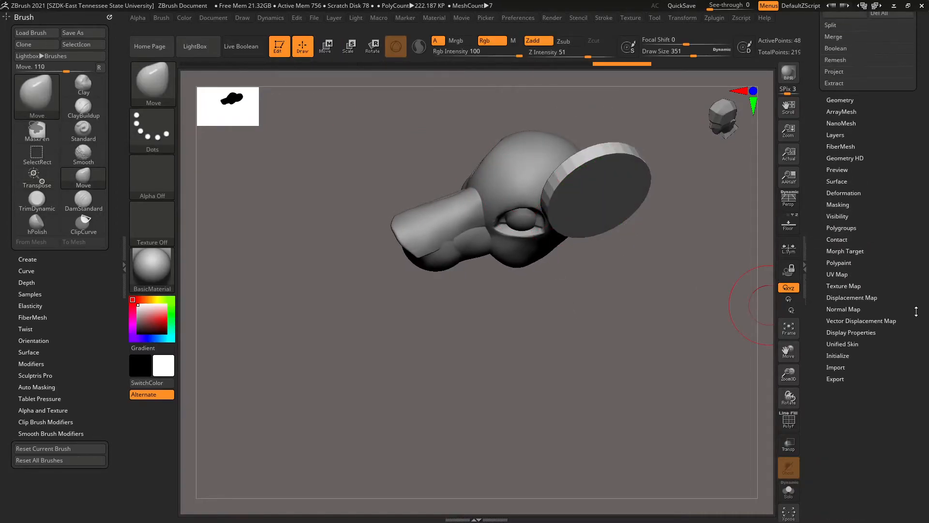
click(853, 100)
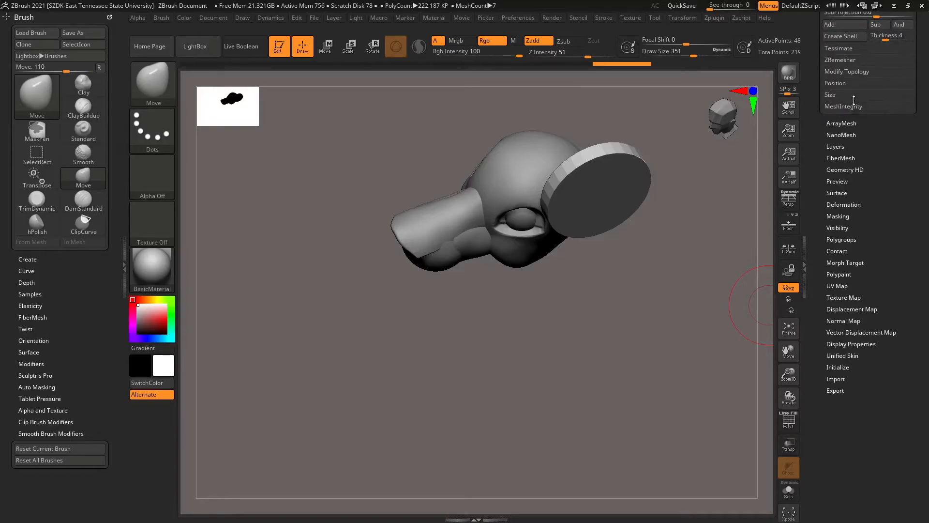
drag(894, 155, 891, 212)
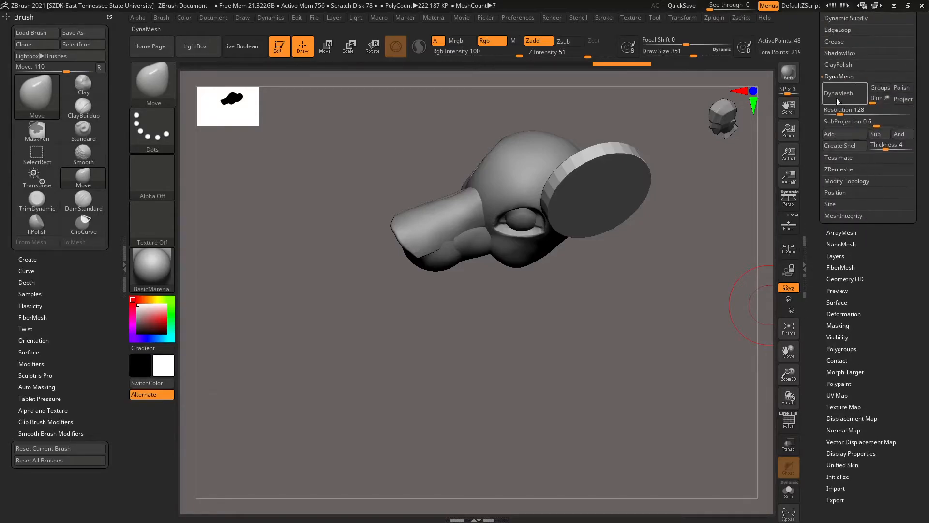
drag(871, 102, 862, 103)
click(836, 101)
With a smaller brush, Shift-smooth the disc's rim on both sides.
drag(695, 237, 699, 251)
ctrl+right_drag(611, 158, 605, 241)
key(s)
drag(611, 159, 585, 161)
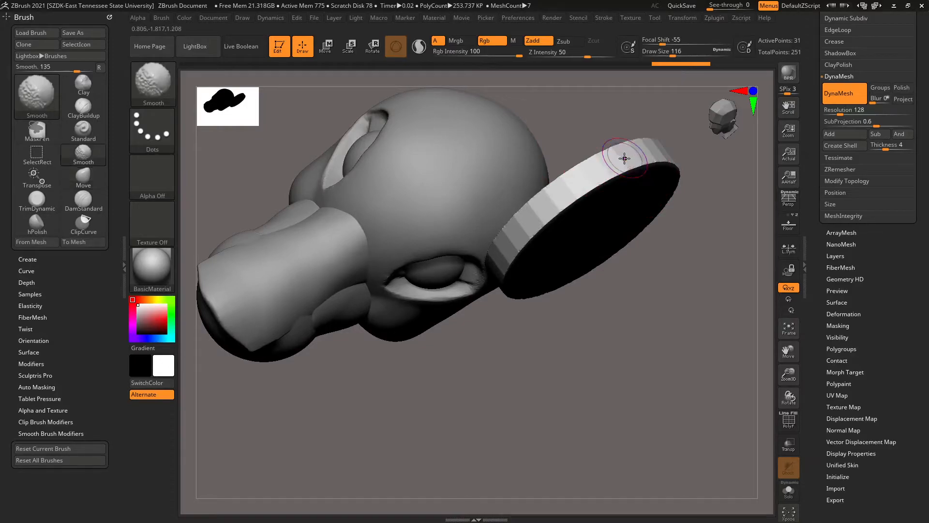
key(shift)
shift+drag(529, 219, 504, 240)
mouse_move(702, 315)
mouse_down()
mouse_move(651, 300)
mouse_move(595, 307)
mouse_move(597, 296)
mouse_move(452, 270)
mouse_move(436, 218)
mouse_up()
key(shift)
shift+drag(412, 103, 439, 149)
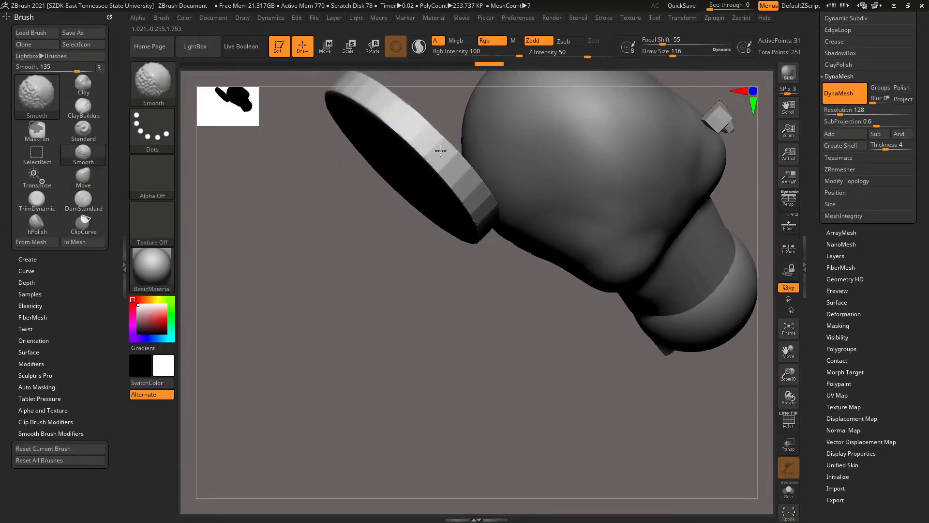
drag(465, 295, 467, 402)
shift+drag(487, 190, 478, 265)
mouse_move(326, 204)
mouse_down()
mouse_move(353, 197)
mouse_move(369, 176)
mouse_move(543, 222)
mouse_move(576, 211)
mouse_move(580, 224)
mouse_move(550, 227)
mouse_up()
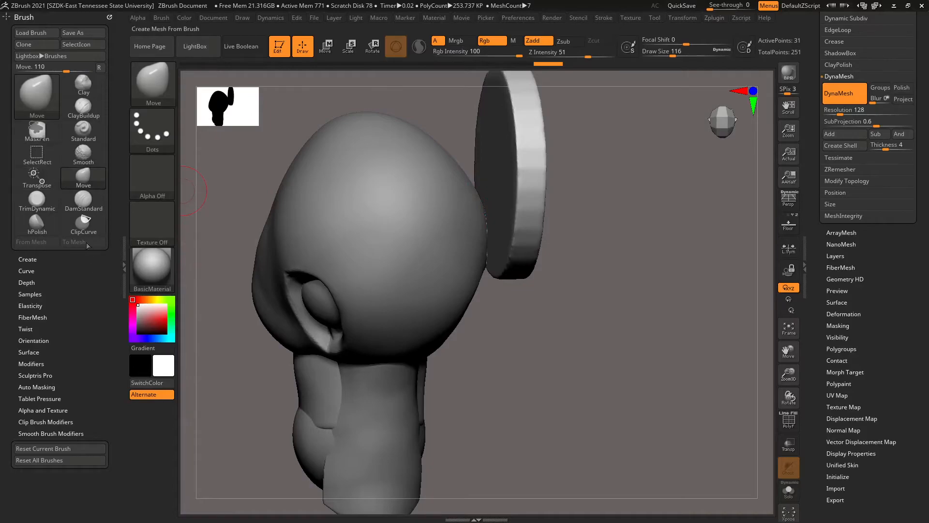
With the Move brush at 351, pull the ear's inner surface toward the head.
click(79, 180)
key(s)
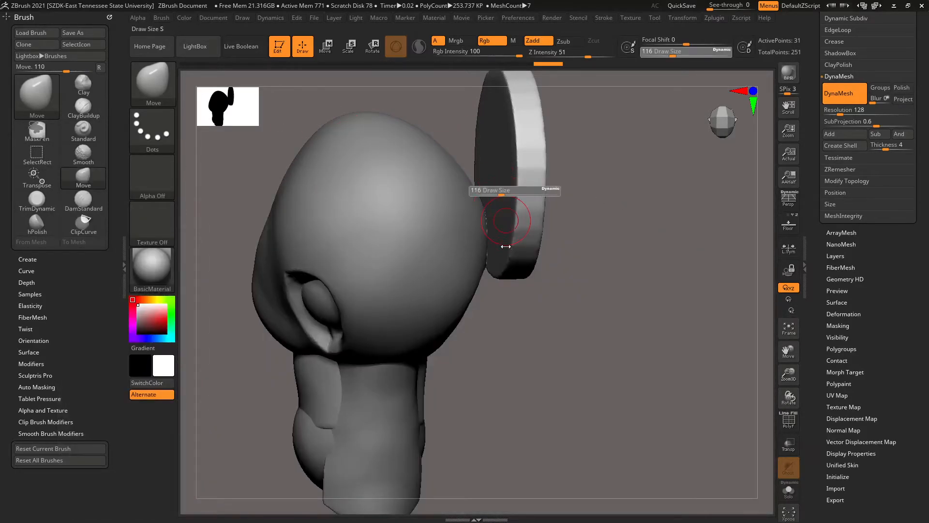
key(s)
mouse_move(507, 215)
mouse_down()
mouse_move(530, 210)
mouse_move(497, 152)
mouse_up()
drag(516, 203, 557, 293)
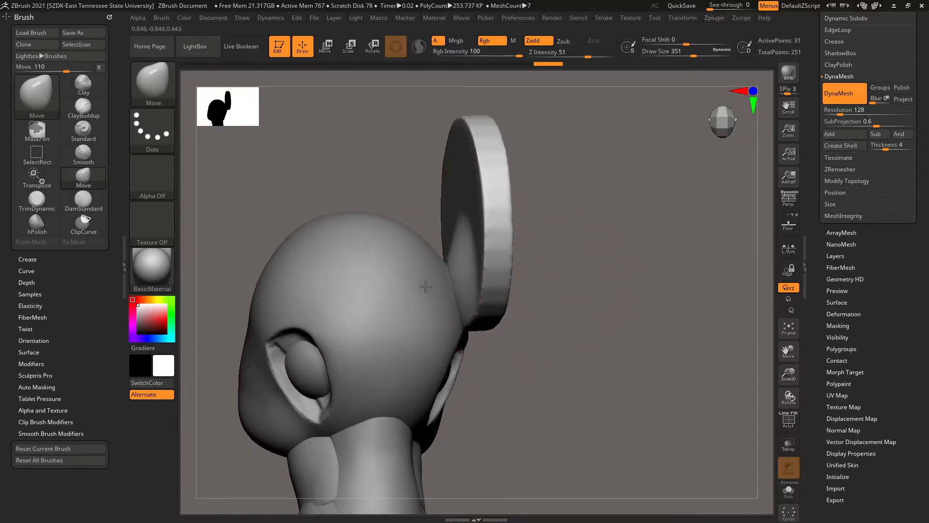
drag(453, 236, 407, 238)
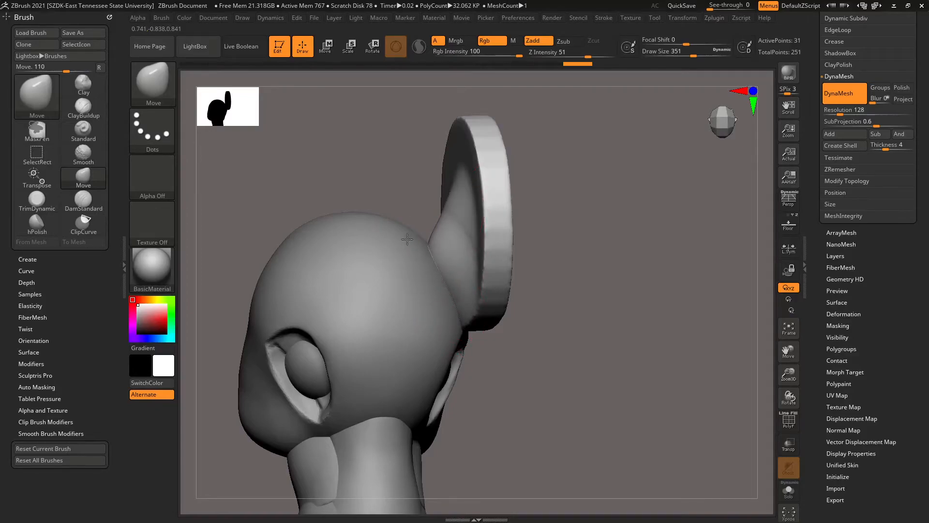
Pull the ear's upper and inner surface toward the head so it merges in.
drag(461, 186, 437, 195)
drag(579, 220, 595, 293)
drag(417, 158, 400, 165)
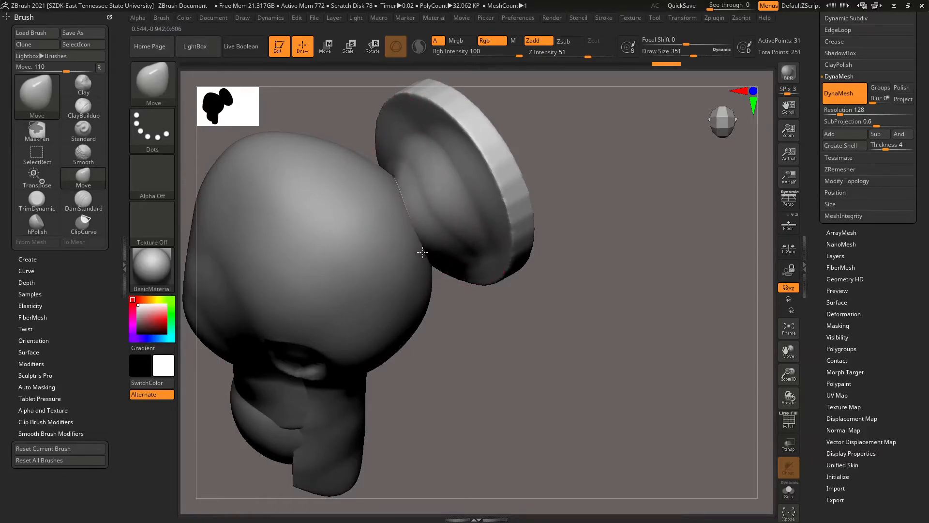
mouse_move(409, 198)
mouse_down()
mouse_move(389, 184)
mouse_move(437, 192)
mouse_up()
mouse_move(601, 267)
mouse_down()
mouse_move(606, 193)
mouse_move(594, 164)
mouse_move(587, 184)
mouse_move(570, 184)
mouse_move(582, 186)
mouse_move(545, 266)
mouse_move(560, 284)
mouse_move(586, 270)
mouse_move(585, 330)
mouse_move(587, 285)
mouse_move(562, 293)
mouse_move(525, 281)
mouse_up()
Smooth the hollow in the ear disc's front face.
drag(623, 269, 521, 231)
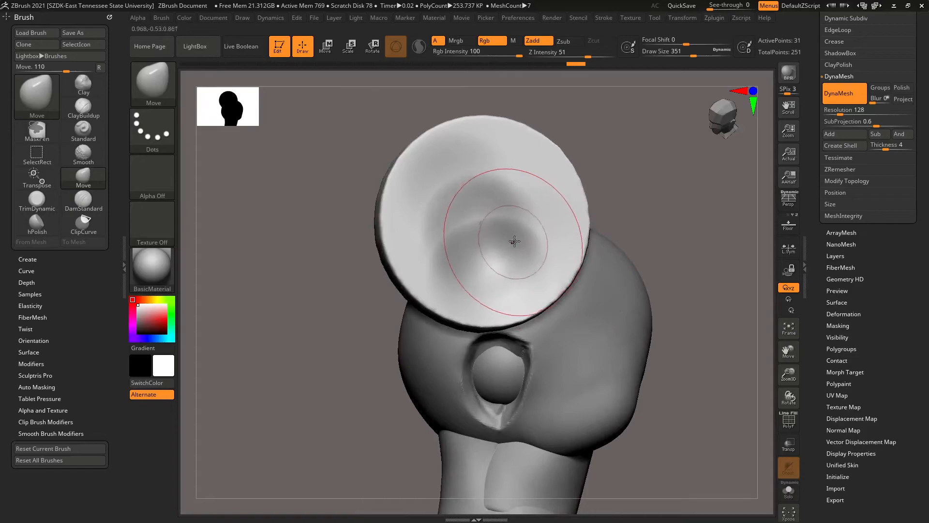
key(shift)
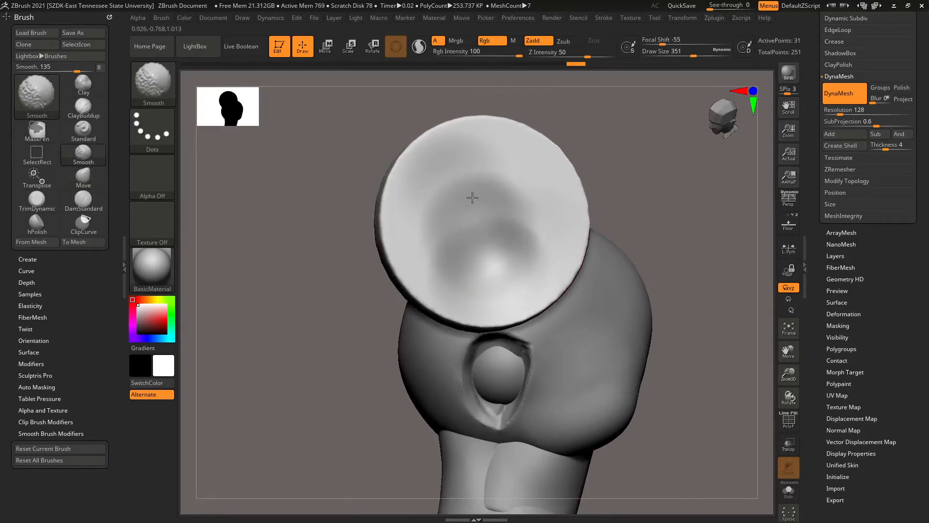
shift+drag(480, 198, 504, 213)
mouse_move(647, 220)
mouse_down()
mouse_move(646, 310)
mouse_move(641, 238)
mouse_up()
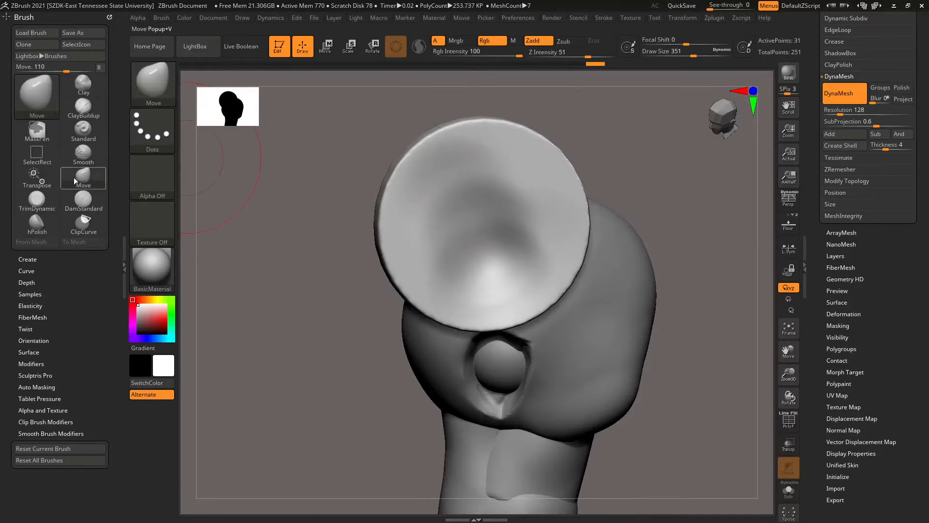
With a trim brush at size 177, carve folds into the inside of the ear disc.
click(42, 207)
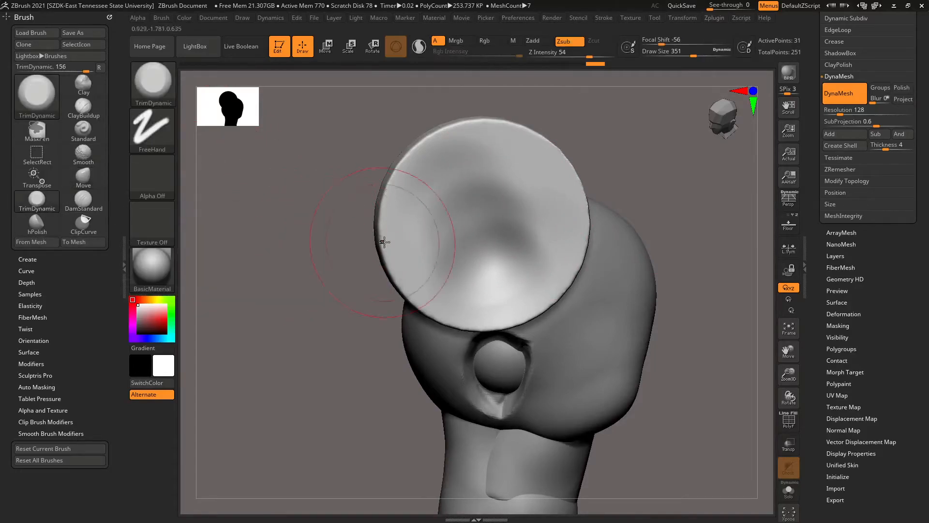
drag(662, 216, 542, 241)
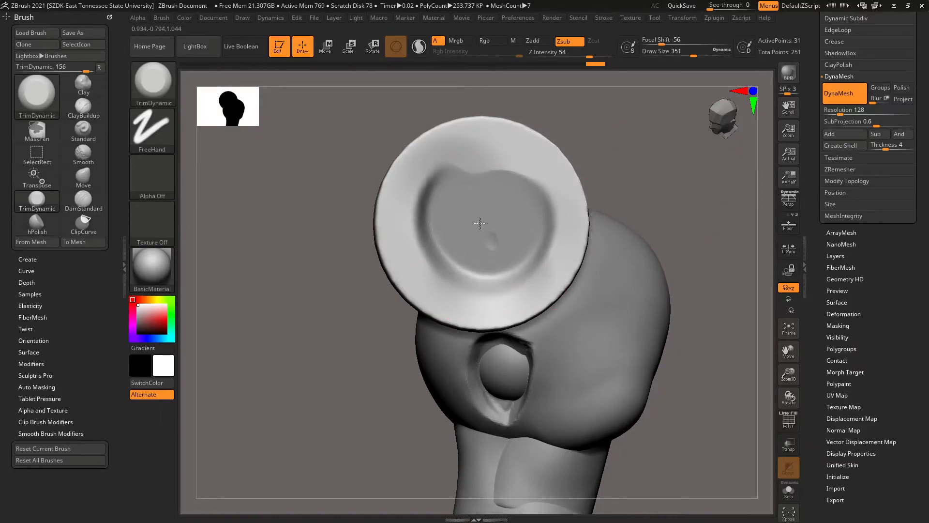
drag(664, 146, 671, 175)
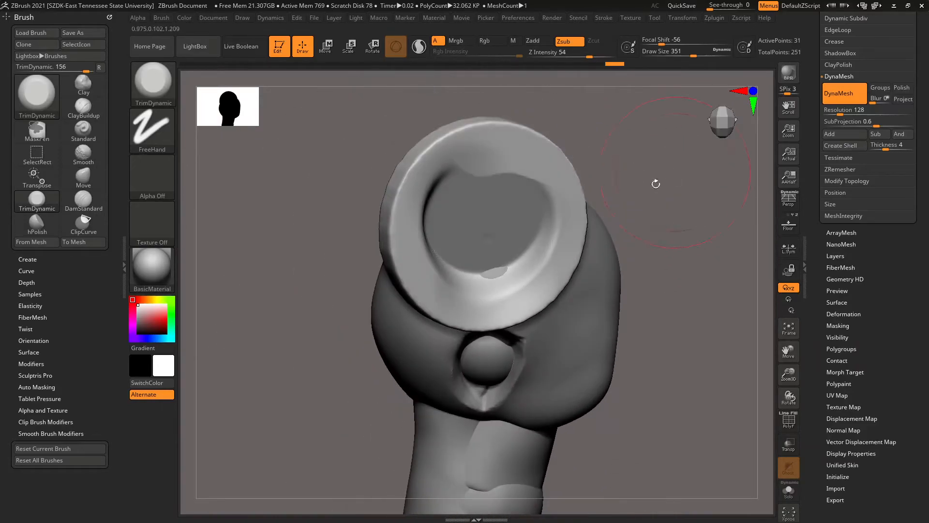
drag(611, 196, 669, 83)
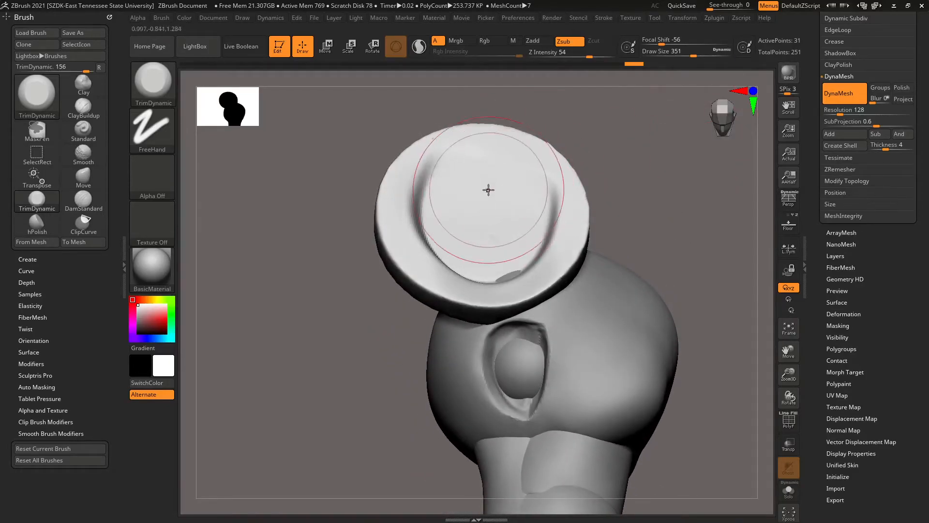
key(s)
drag(490, 193, 461, 190)
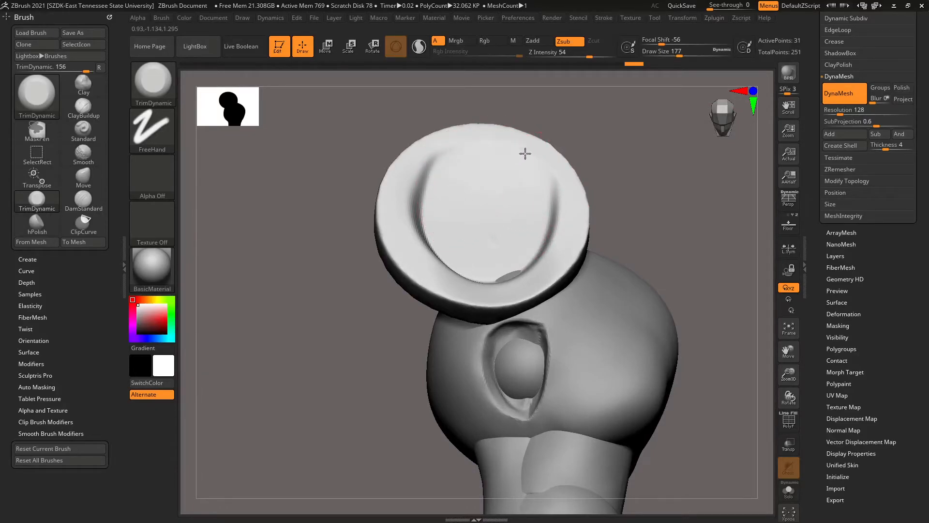
mouse_move(483, 159)
mouse_down()
mouse_move(542, 213)
mouse_move(508, 187)
mouse_move(497, 229)
mouse_up()
right_drag(496, 229, 494, 259)
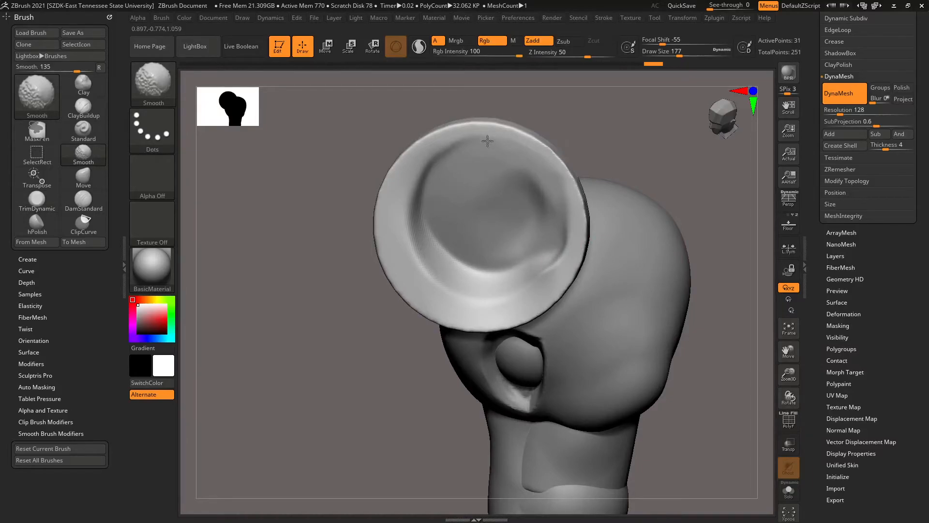
Flatten the ear bowl's inner right side, undoing a rounded bulge.
mouse_move(514, 231)
right_down()
mouse_move(658, 212)
mouse_move(659, 166)
right_up()
mouse_move(600, 241)
right_down()
mouse_move(605, 252)
mouse_move(585, 210)
right_up()
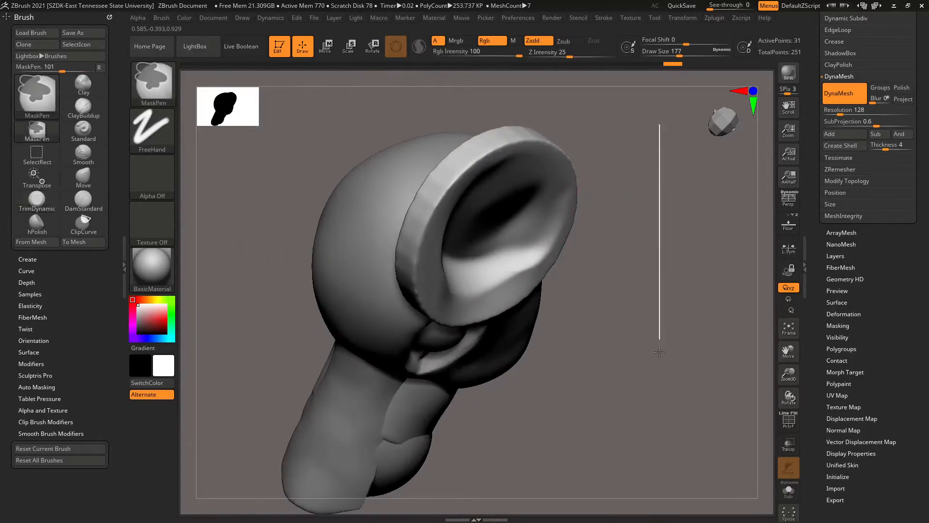
mouse_move(681, 398)
right_down()
mouse_move(651, 332)
mouse_move(663, 370)
mouse_move(660, 343)
right_up()
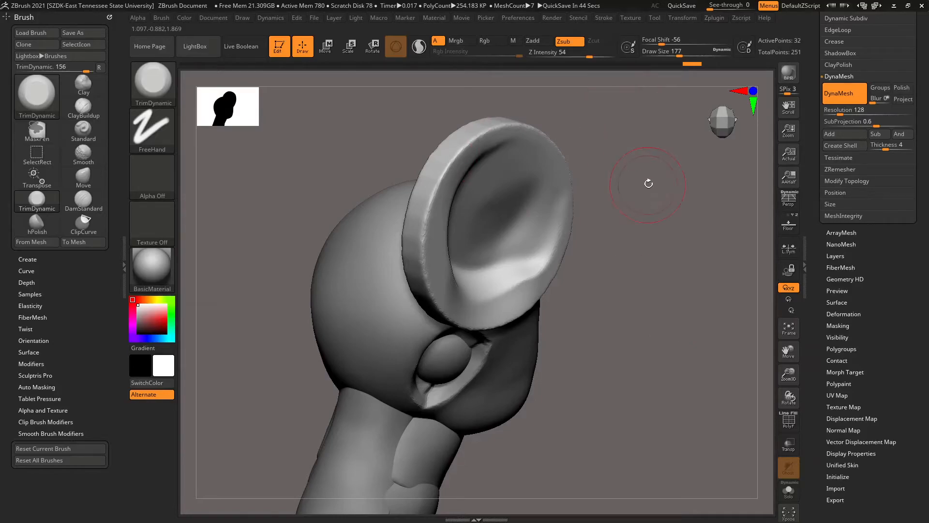
mouse_move(642, 227)
mouse_down()
mouse_move(481, 202)
mouse_move(514, 244)
mouse_move(519, 196)
mouse_move(522, 243)
mouse_up()
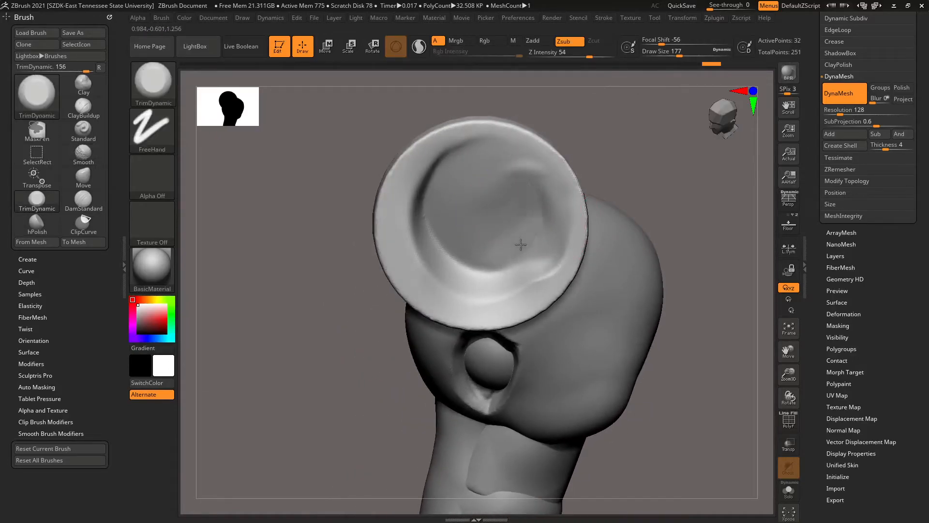
drag(526, 204, 528, 220)
mouse_move(512, 183)
mouse_down()
mouse_move(486, 218)
mouse_move(484, 207)
mouse_move(504, 208)
mouse_move(507, 222)
mouse_move(531, 201)
mouse_up()
key(ctrl+z)
key(ctrl+z)
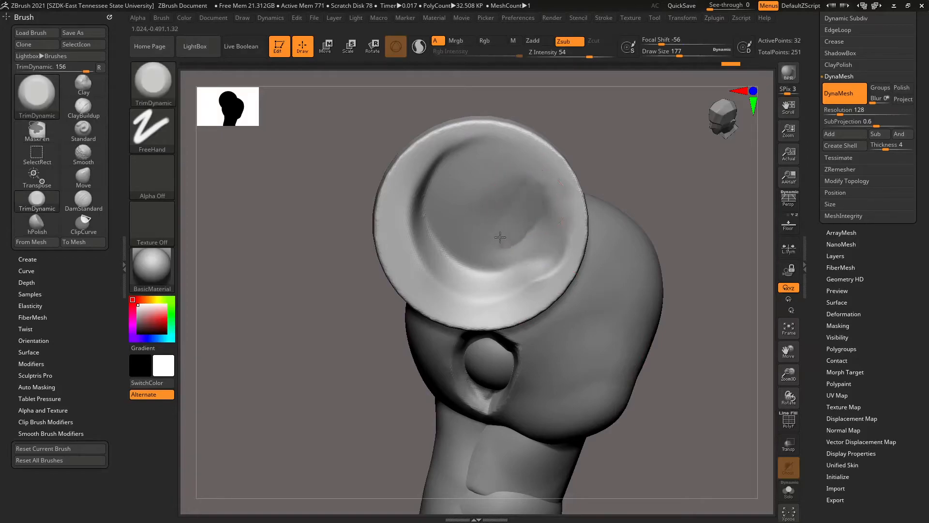
Undo earlier strokes inside the ear ring and flatten the bowl's upper right patch.
key(shift)
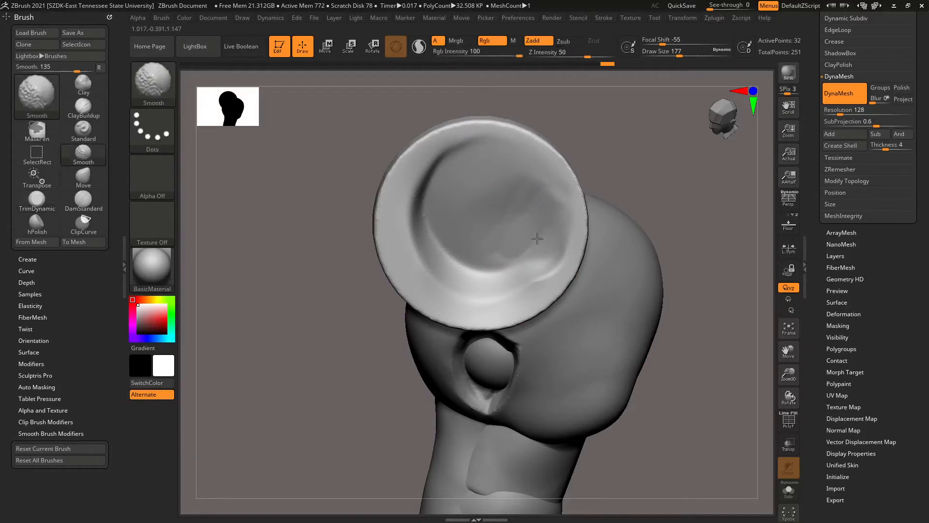
mouse_move(687, 244)
mouse_down()
mouse_move(709, 174)
mouse_move(641, 306)
mouse_move(677, 268)
mouse_up()
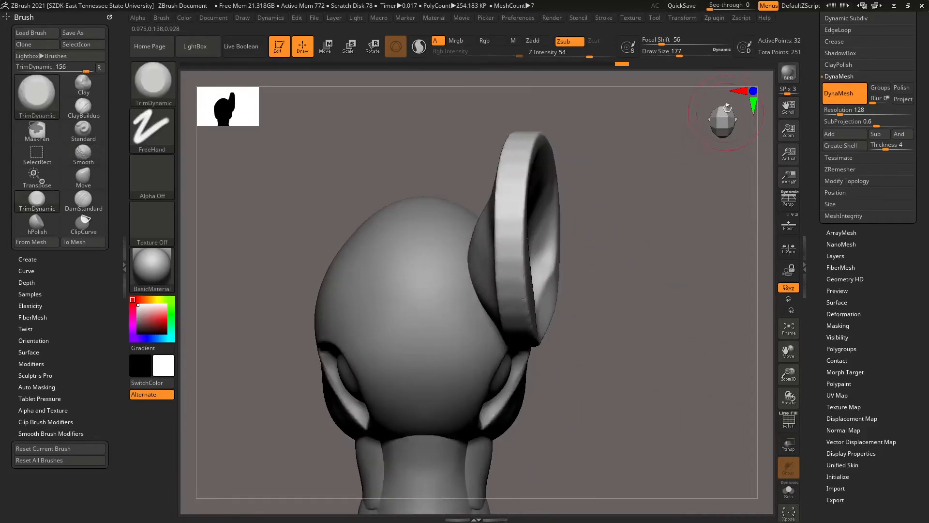
mouse_move(738, 89)
mouse_down()
mouse_move(676, 340)
mouse_move(666, 342)
mouse_up()
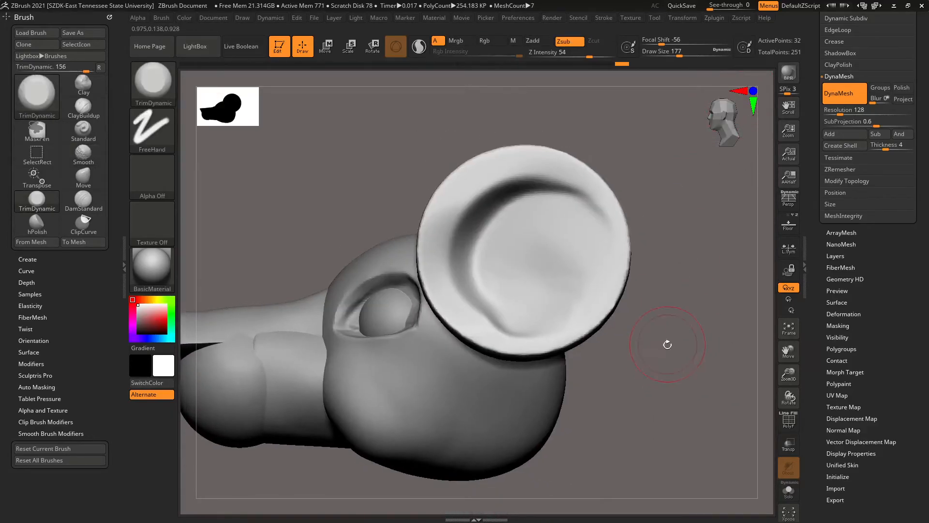
key(ctrl)
key(ctrl+z)
key(ctrl+z)
key(ctrl+z)
key(ctrl+z)
key(ctrl+z)
key(ctrl+z)
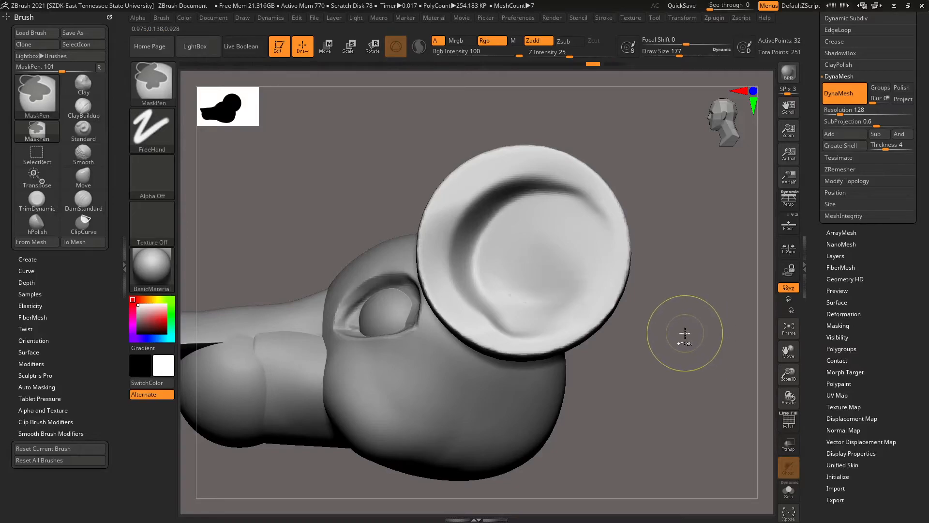
key(ctrl+z)
key(ctrl+z)
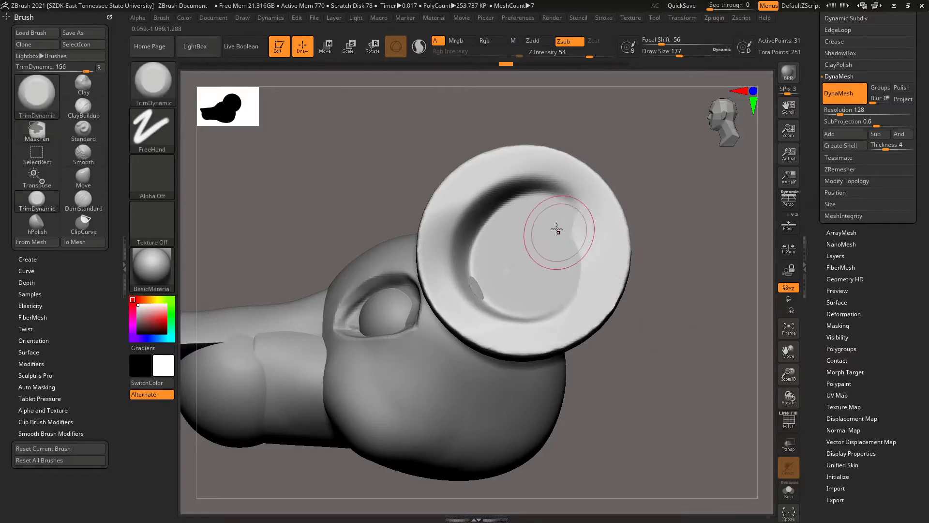
mouse_move(560, 263)
mouse_down()
mouse_move(528, 247)
mouse_move(546, 220)
mouse_move(547, 230)
mouse_up()
drag(610, 382, 641, 441)
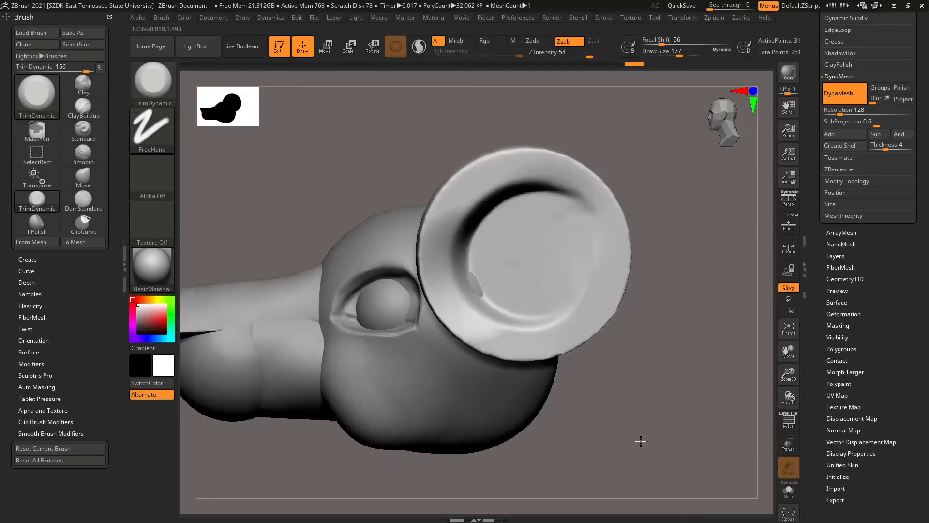
Scale the ear down to about 0.70 of its size with Transpose.
key(r)
drag(520, 249, 603, 220)
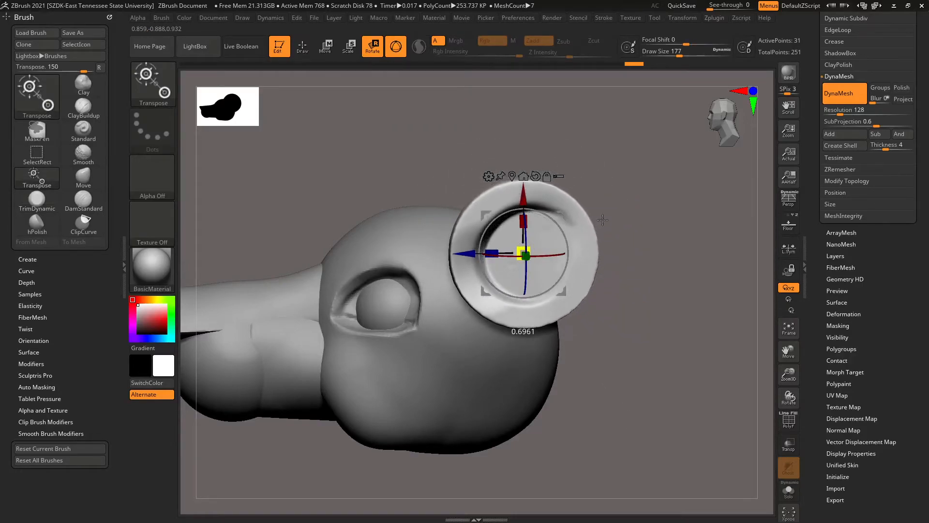
mouse_move(606, 322)
mouse_down()
mouse_move(659, 407)
mouse_move(636, 363)
mouse_move(604, 349)
mouse_move(574, 372)
mouse_move(588, 369)
mouse_up()
key(q)
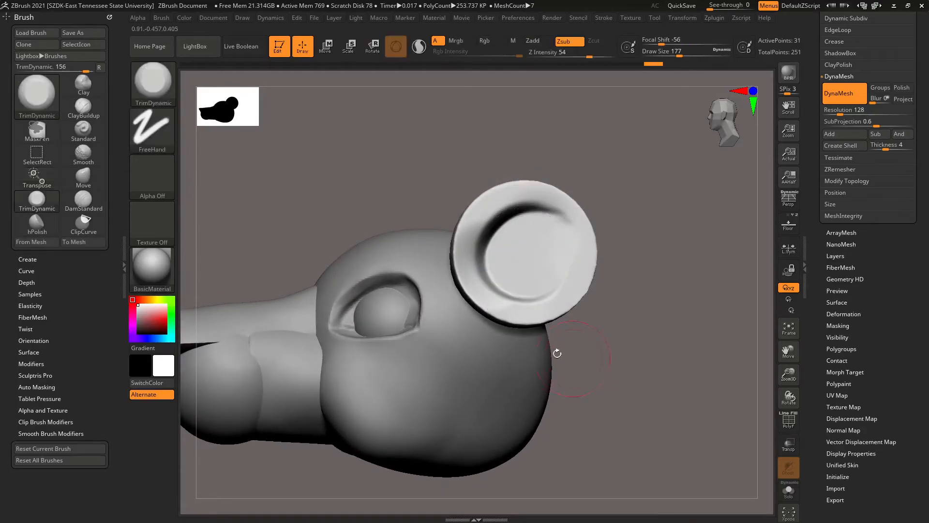
Pull the ear's lower-left and left rim toward the head with the Move brush.
drag(467, 301, 470, 318)
key(ctrl+z)
click(83, 177)
drag(475, 311, 468, 318)
drag(454, 272, 442, 286)
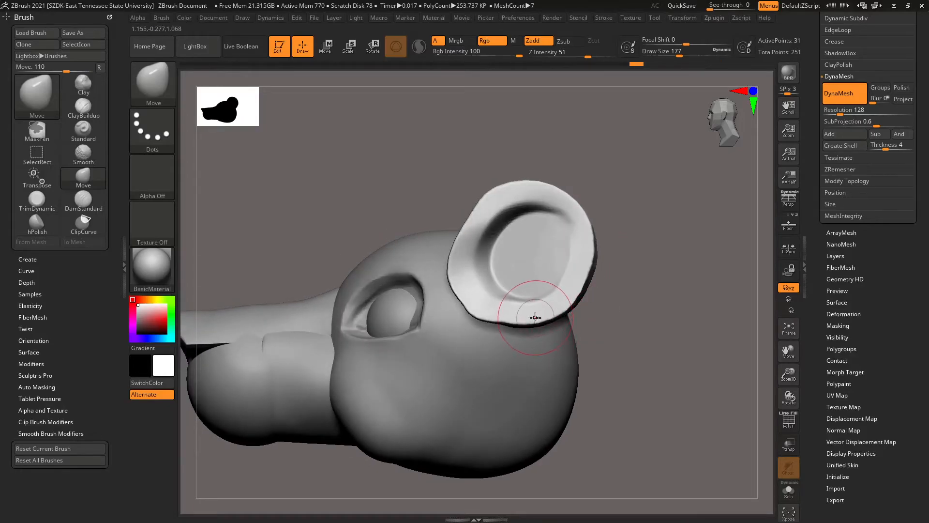
Pull the ear's lower rim up and left with a size 280 Move brush.
key(s)
mouse_move(536, 317)
mouse_down()
mouse_move(544, 318)
mouse_move(524, 304)
mouse_up()
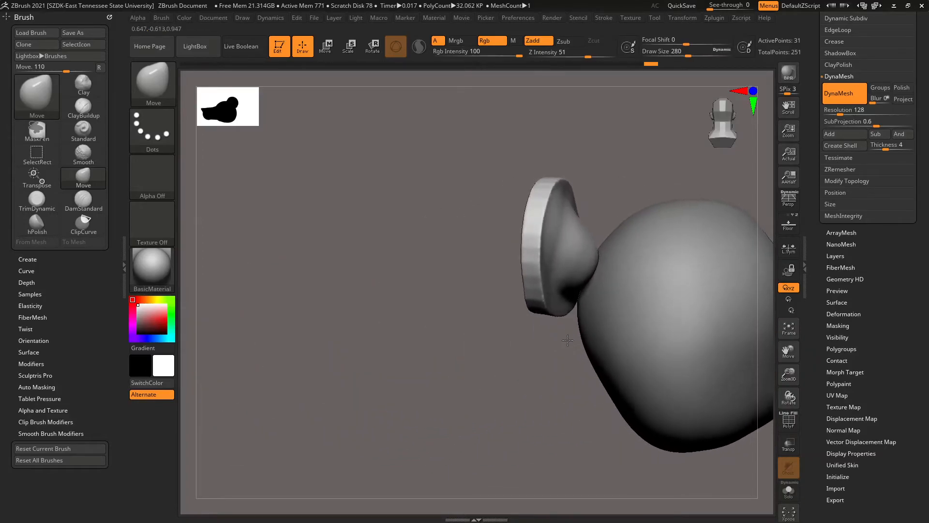
drag(560, 339, 551, 337)
ctrl+right_drag(525, 271, 502, 210)
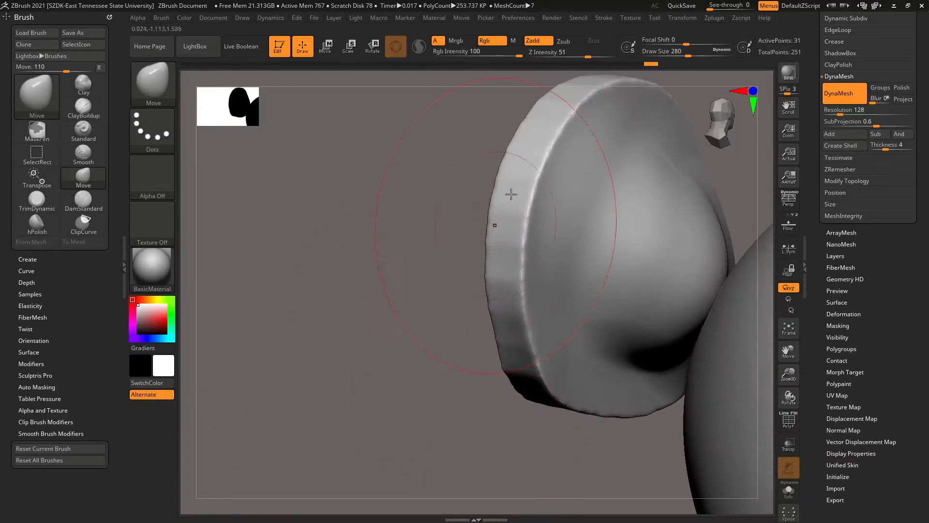
key(s)
drag(520, 196, 515, 196)
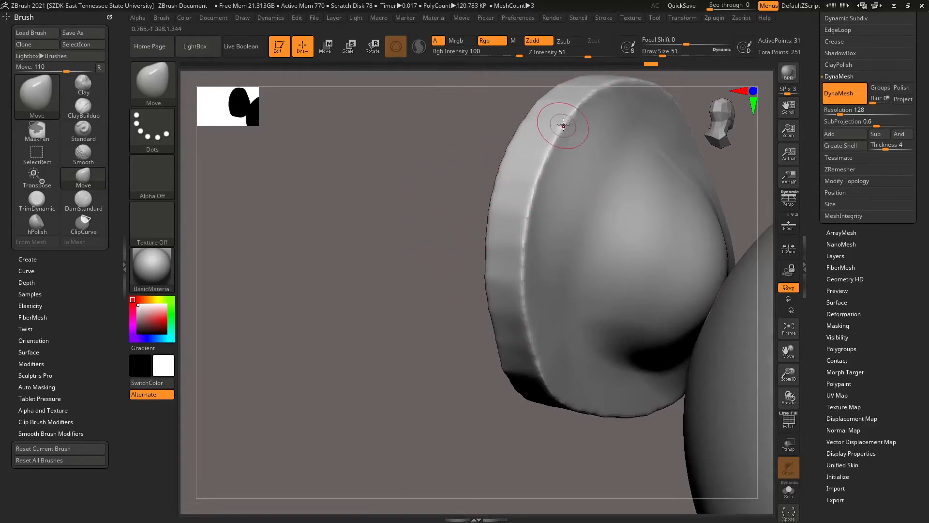
Flatten the disc's upper-left and left edge with the TrimDynamic brush.
click(37, 222)
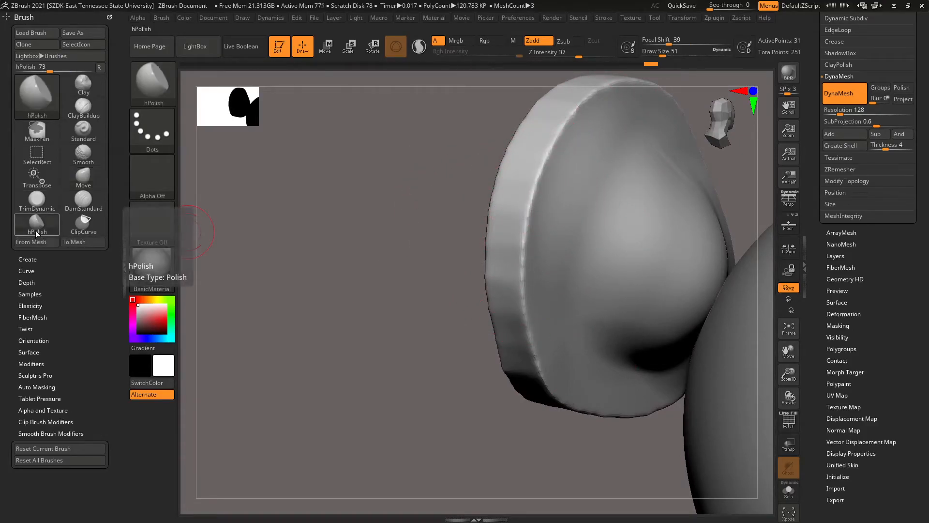
click(39, 201)
drag(547, 138, 526, 309)
mouse_move(523, 208)
mouse_down()
mouse_move(524, 313)
mouse_move(547, 393)
mouse_up()
Smooth the disc's left rim at Z Intensity 94.
key(shift)
shift+drag(515, 322, 516, 257)
click(610, 56)
shift+drag(547, 165, 522, 187)
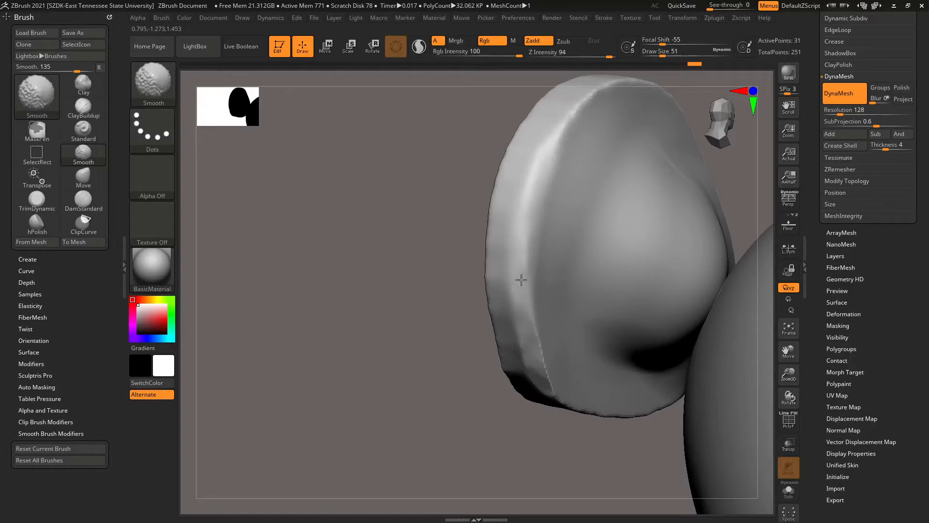
mouse_move(391, 389)
mouse_down()
mouse_move(423, 391)
mouse_move(434, 367)
mouse_move(382, 391)
mouse_move(396, 394)
mouse_move(455, 355)
mouse_up()
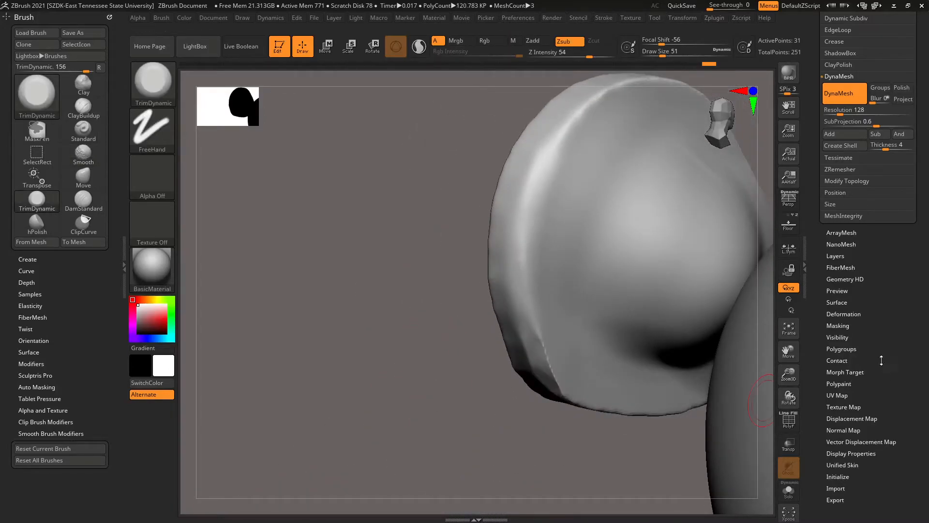
Smooth the ear ring's inner wall, undoing a trial DynaMesh at resolution 64.
click(842, 110)
drag(384, 304, 436, 296)
shift+drag(452, 165, 426, 193)
ctrl+drag(588, 115, 615, 108)
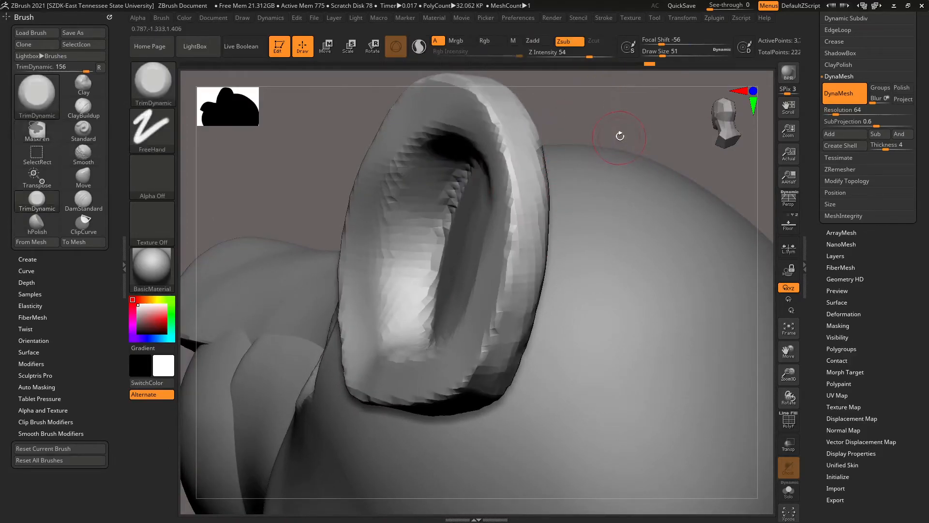
key(ctrl+z)
Smooth the ridges along the ring's edge, left and right sides, and its tip.
drag(328, 146, 395, 260)
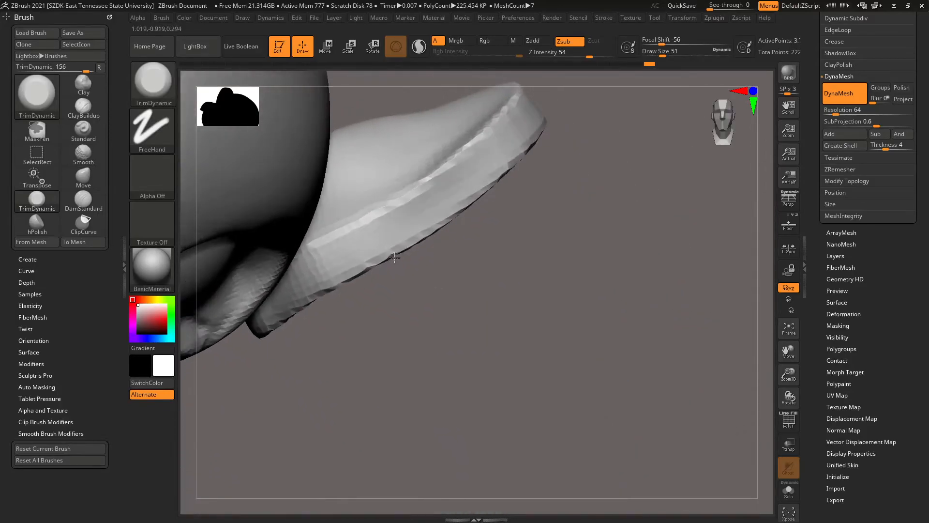
mouse_move(466, 149)
shift+mouse_down()
mouse_move(435, 175)
mouse_move(342, 216)
mouse_move(494, 146)
mouse_move(303, 241)
shift+mouse_up()
mouse_move(670, 324)
mouse_down()
mouse_move(591, 352)
mouse_move(580, 425)
mouse_up()
drag(626, 340, 624, 404)
mouse_move(678, 160)
shift+mouse_down()
mouse_move(582, 241)
mouse_move(423, 253)
mouse_move(624, 208)
mouse_move(689, 108)
mouse_move(639, 198)
mouse_move(637, 163)
shift+mouse_up()
mouse_move(390, 238)
shift+mouse_down()
mouse_move(406, 269)
mouse_move(385, 230)
mouse_move(368, 223)
shift+mouse_up()
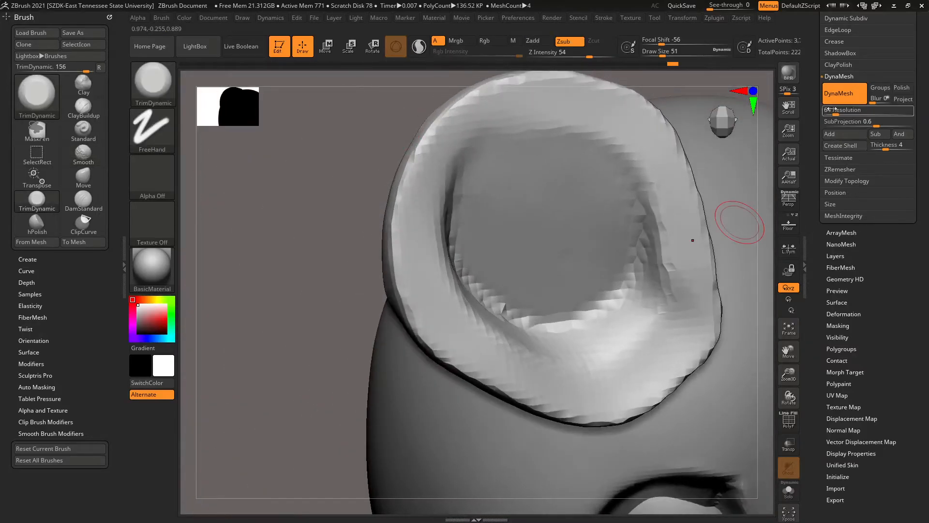
DynaMesh the ear at resolution 128, then smooth its jagged left and bottom rim.
click(829, 110)
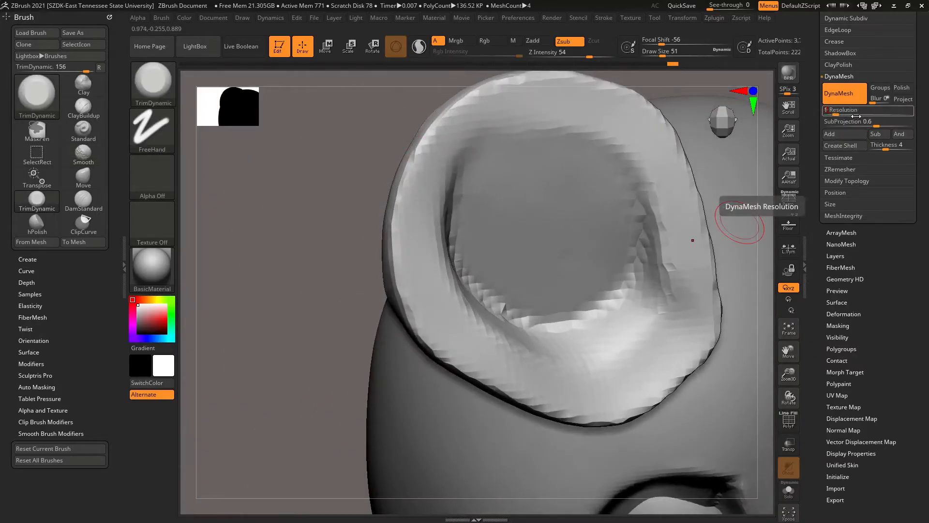
key(Return)
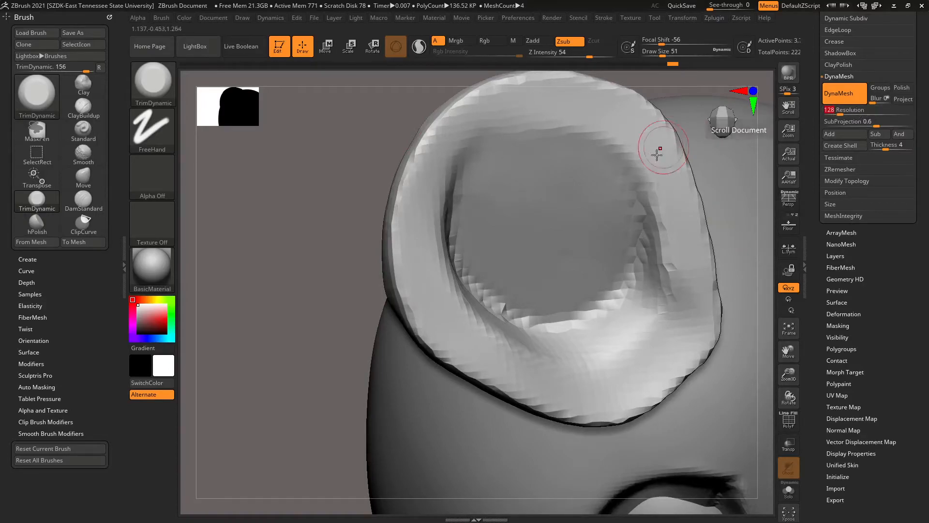
key(ctrl)
key(shift)
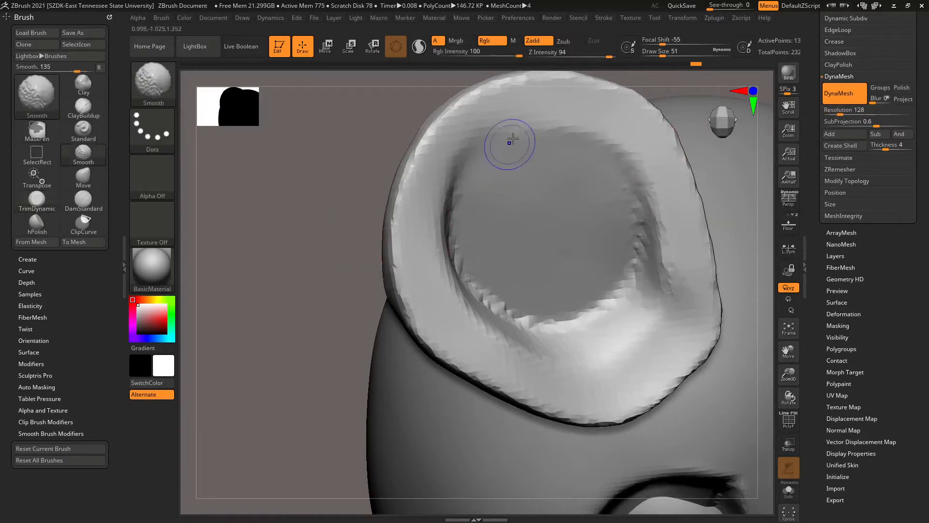
ctrl+drag(242, 404, 239, 390)
mouse_move(440, 168)
shift+mouse_down()
mouse_move(409, 222)
mouse_move(431, 324)
mouse_move(554, 410)
mouse_move(492, 281)
mouse_move(611, 323)
mouse_move(643, 255)
shift+mouse_up()
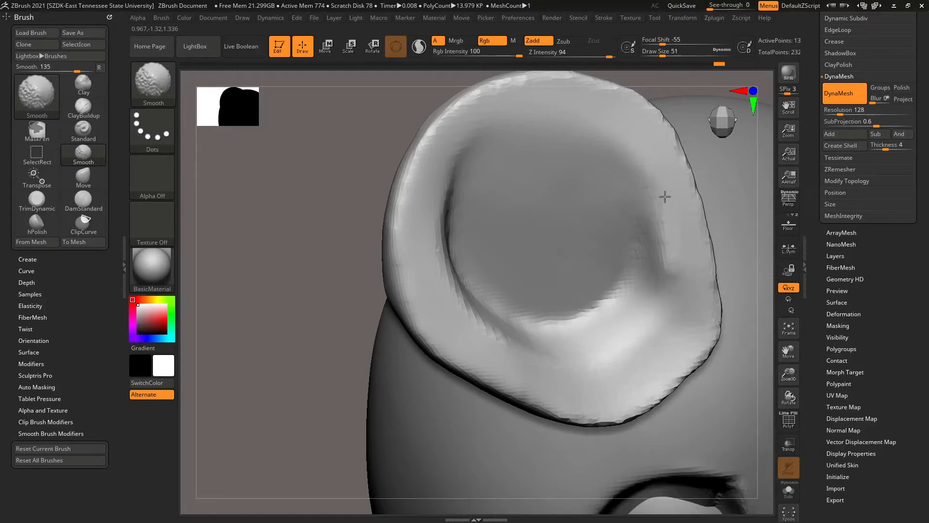
mouse_move(278, 327)
mouse_down()
mouse_move(296, 295)
mouse_move(283, 264)
mouse_up()
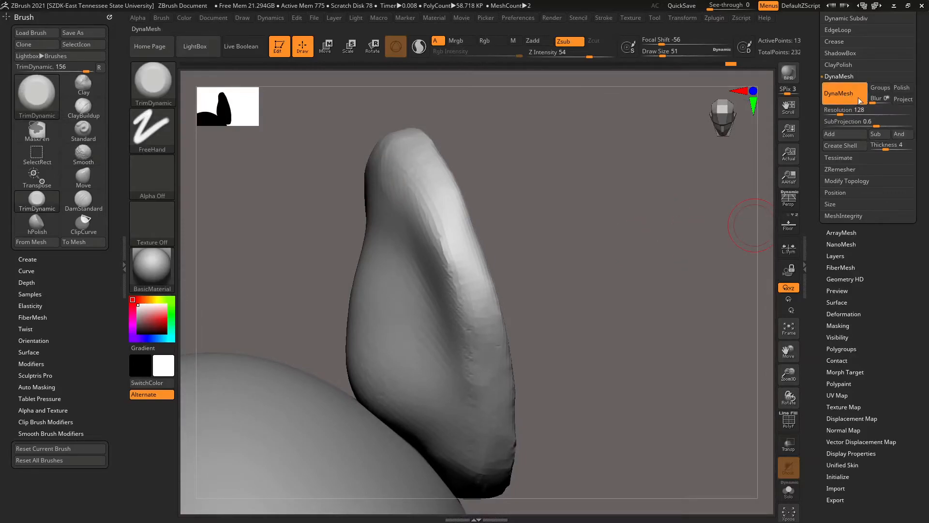
Smooth the ear's jagged front edge from the tip down to the base.
drag(925, 164, 915, 226)
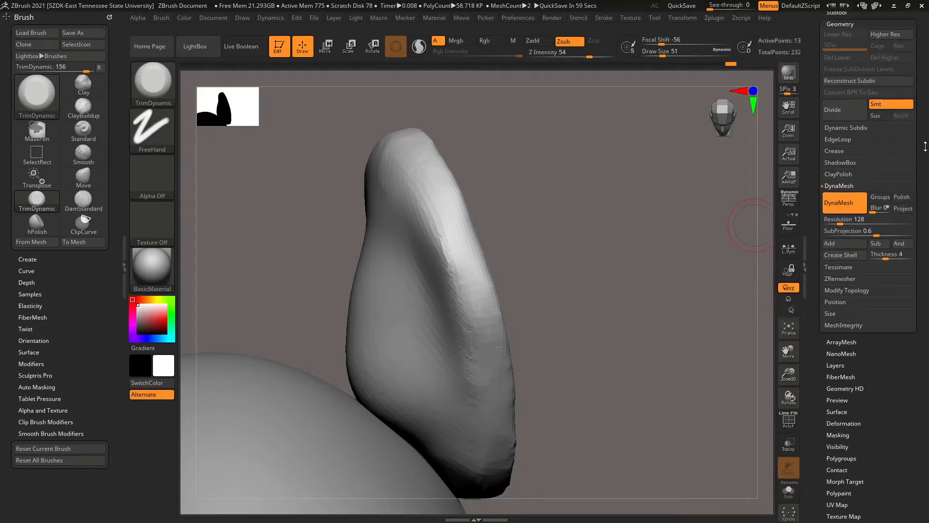
key(shift)
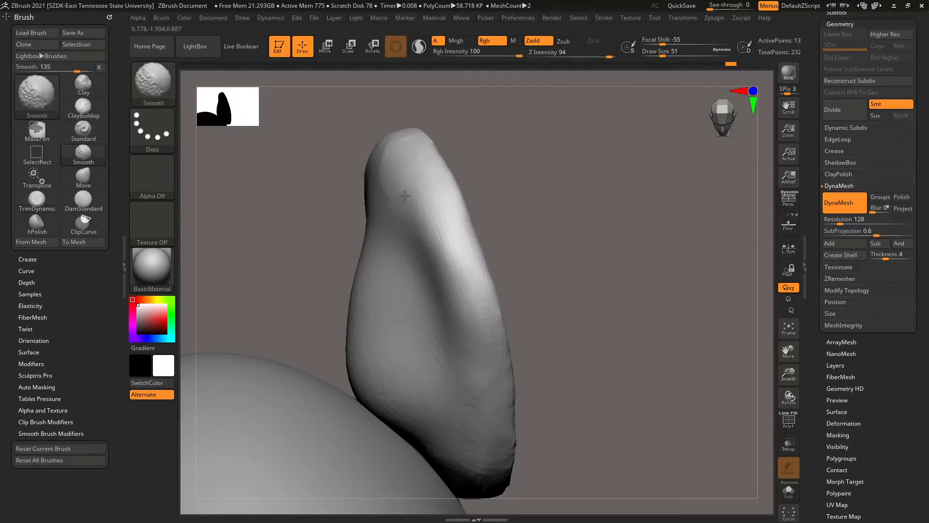
drag(911, 170, 917, 204)
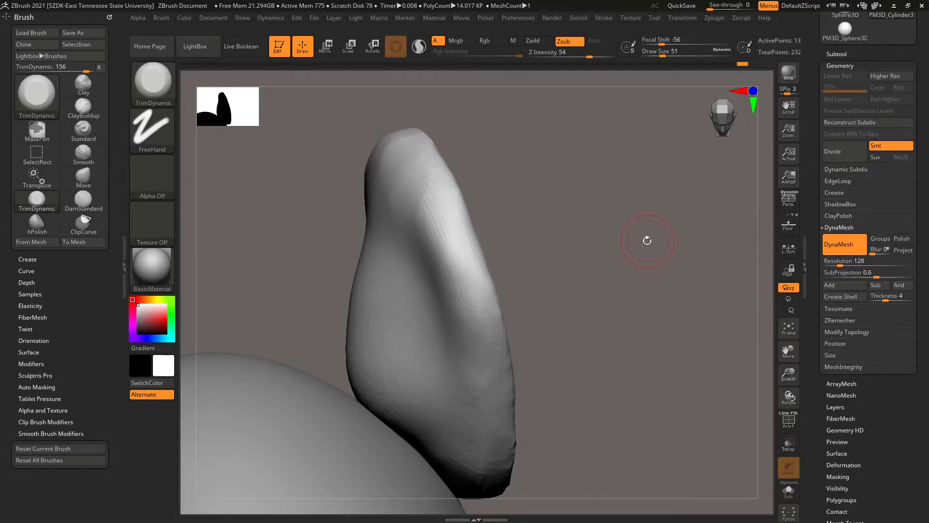
drag(642, 243, 614, 236)
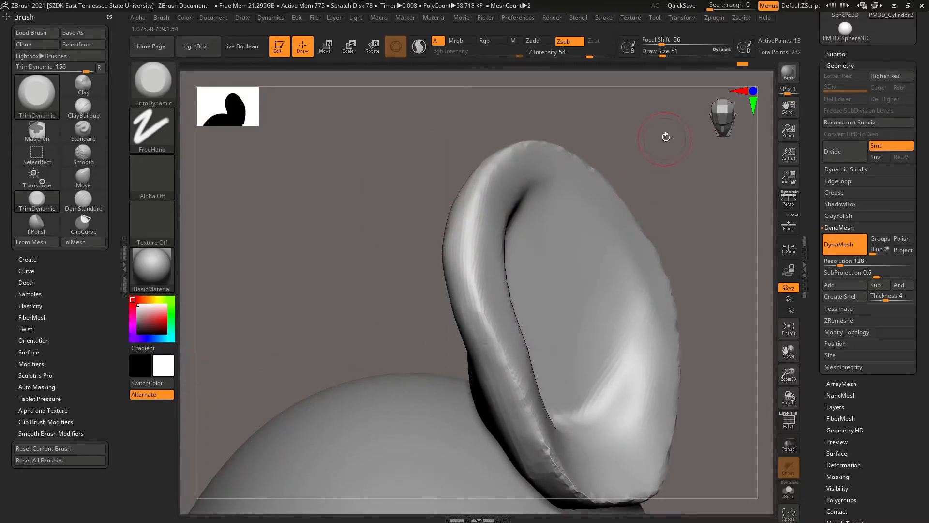
key(ctrl)
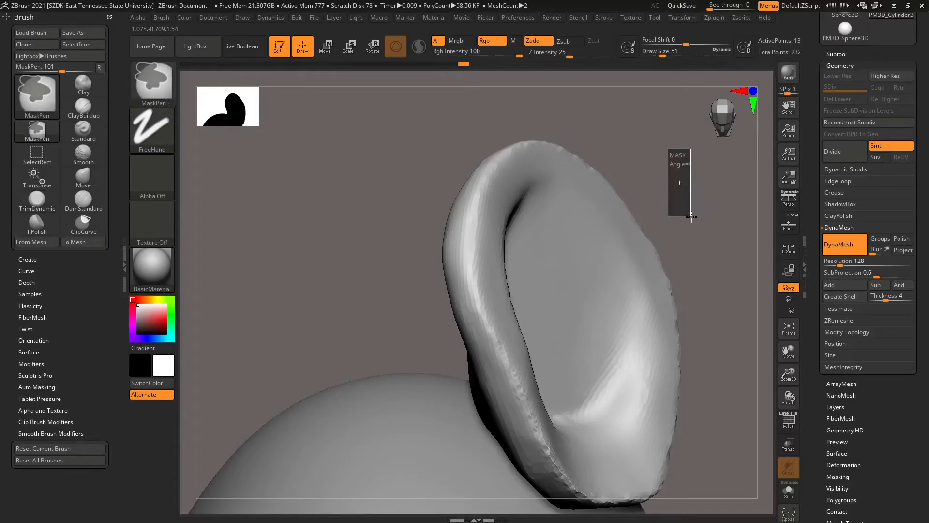
key(shift)
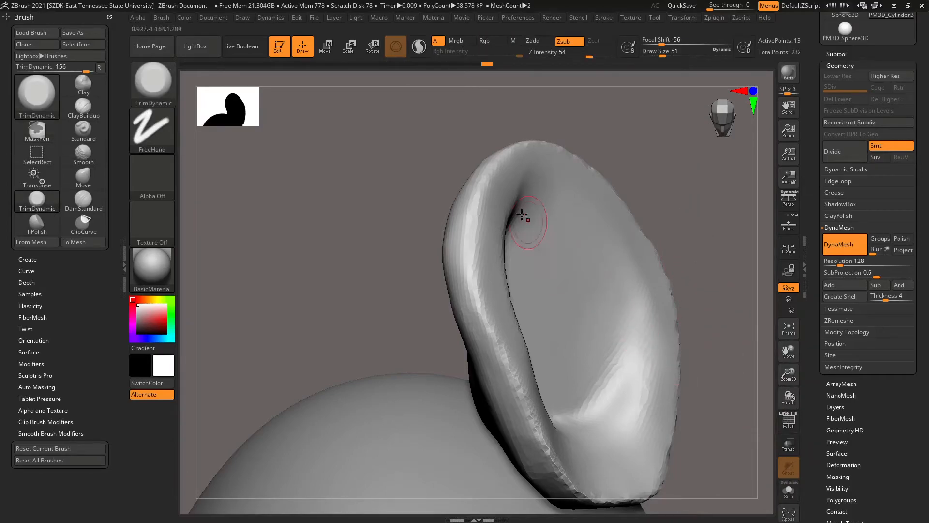
key(shift)
mouse_move(498, 174)
shift+mouse_down()
mouse_move(479, 242)
mouse_move(494, 348)
mouse_move(564, 475)
mouse_move(565, 464)
shift+mouse_up()
shift+drag(477, 302, 490, 276)
Smooth the ear's inner crease, lower inner rim, top rim and upper left.
mouse_move(732, 350)
mouse_down()
mouse_move(705, 386)
mouse_move(602, 370)
mouse_up()
key(shift)
mouse_move(557, 189)
shift+mouse_down()
mouse_move(503, 264)
mouse_move(528, 368)
mouse_move(551, 395)
shift+mouse_up()
shift+drag(610, 368, 675, 340)
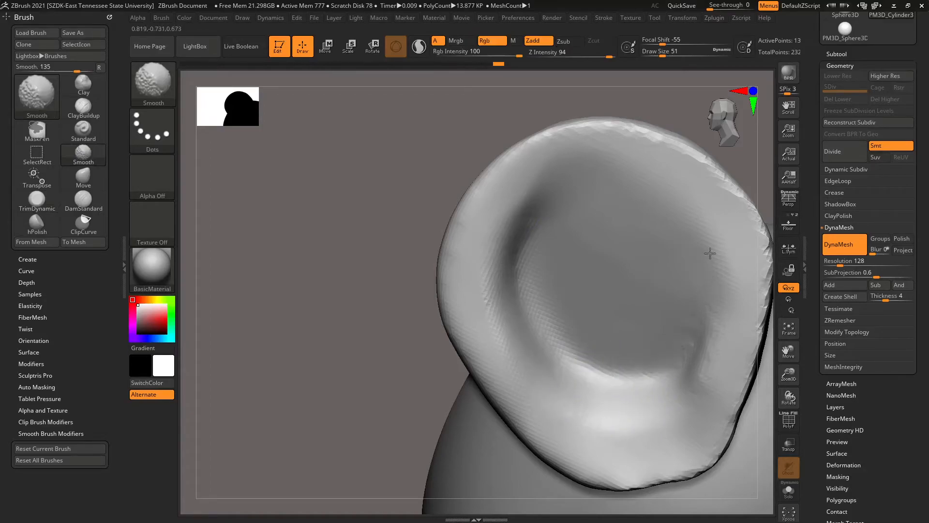
mouse_move(604, 149)
shift+mouse_down()
mouse_move(600, 139)
mouse_move(725, 184)
mouse_move(761, 247)
mouse_move(767, 314)
mouse_move(722, 452)
mouse_move(619, 480)
mouse_move(570, 471)
shift+mouse_up()
drag(344, 313, 395, 227)
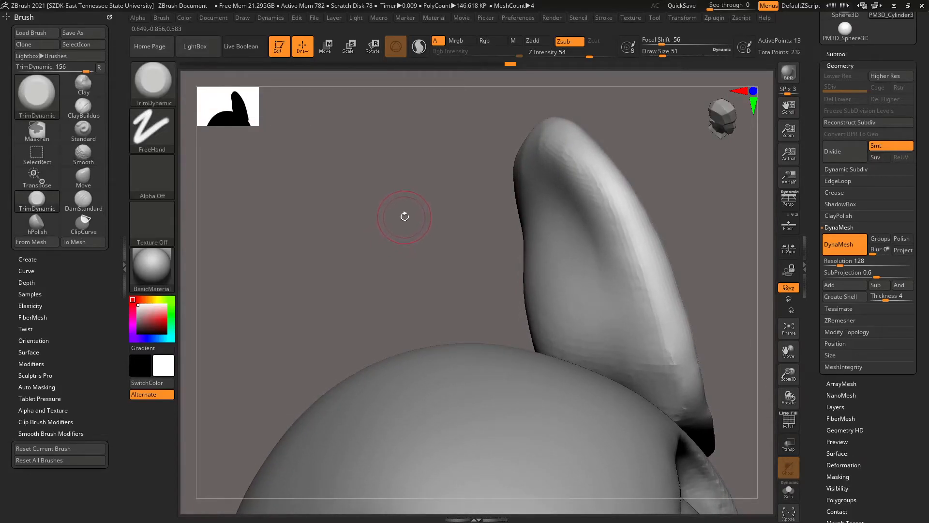
shift+drag(544, 151, 527, 153)
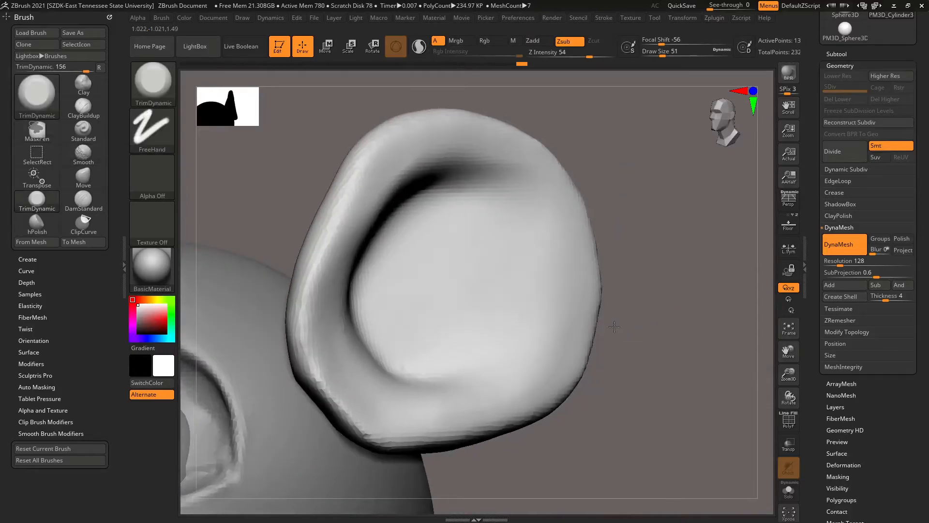
Rotate the ear about 22 degrees and shift it slightly left on the head.
drag(614, 327, 583, 267)
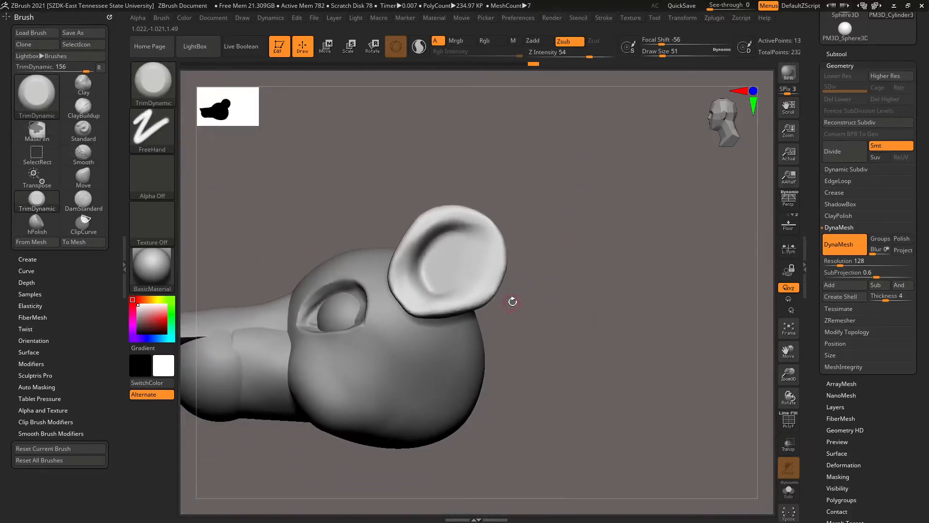
key(e)
drag(486, 245, 481, 229)
drag(504, 324, 547, 369)
drag(501, 272, 505, 370)
drag(475, 332, 451, 289)
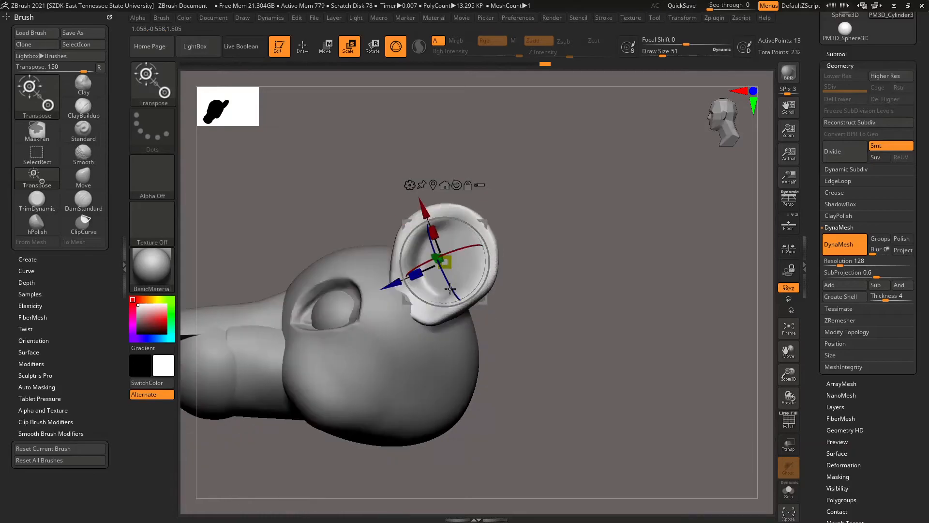
drag(555, 296, 533, 333)
drag(393, 266, 391, 265)
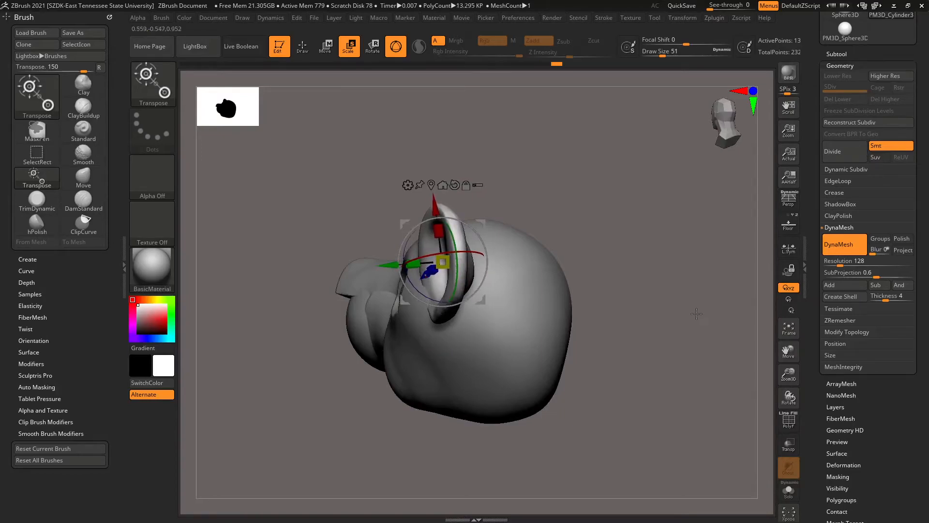
Scale the ear down slightly and tilt it about its X axis.
drag(696, 313, 639, 346)
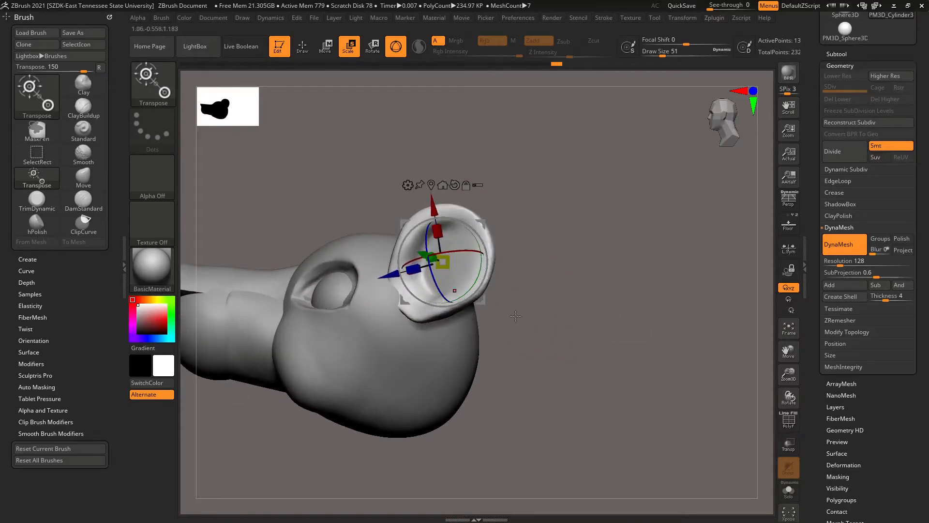
drag(554, 331, 585, 341)
drag(466, 319, 724, 387)
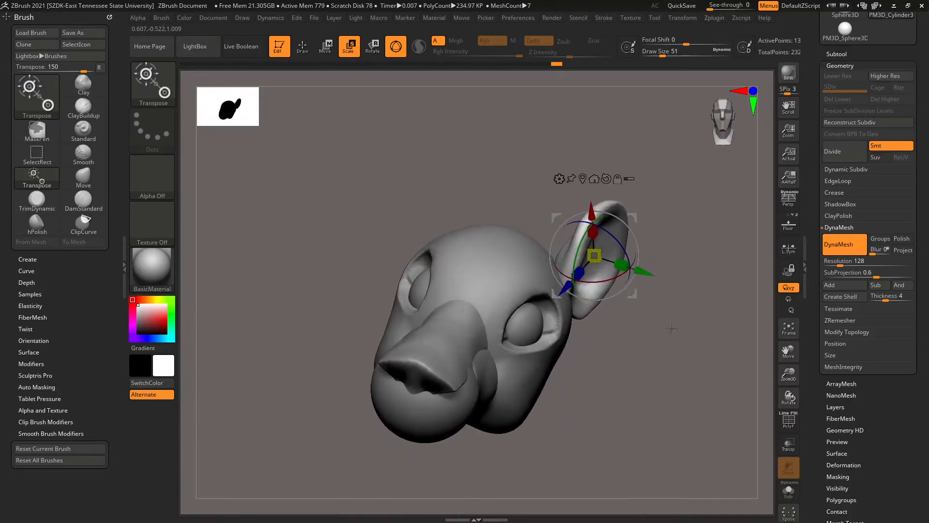
drag(595, 257, 577, 264)
drag(630, 339, 411, 256)
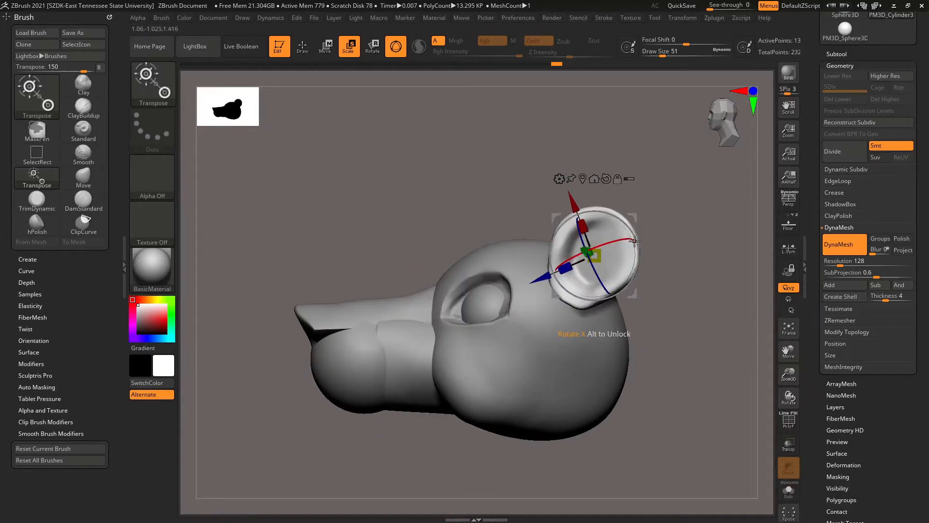
drag(634, 240, 635, 225)
drag(673, 363, 596, 322)
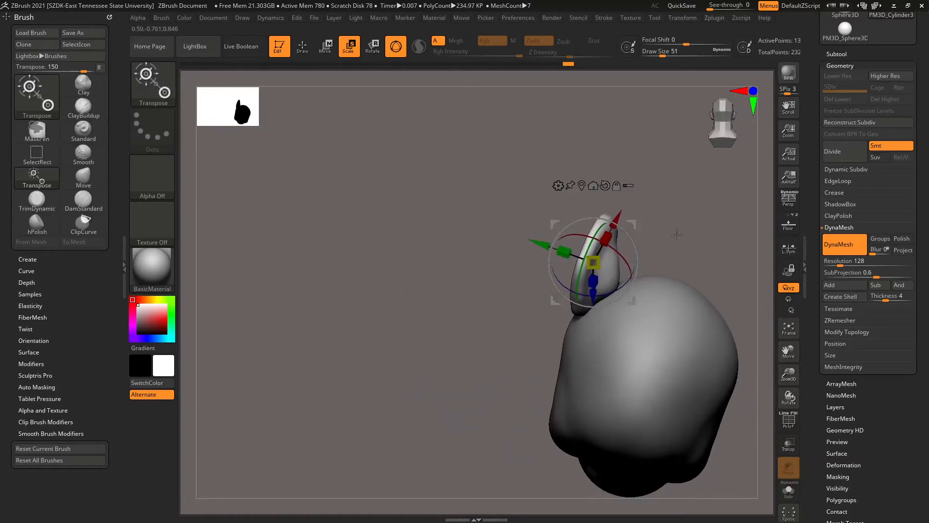
Return to sculpting with an enlarged Move brush and review the head from three-quarter views.
key(q)
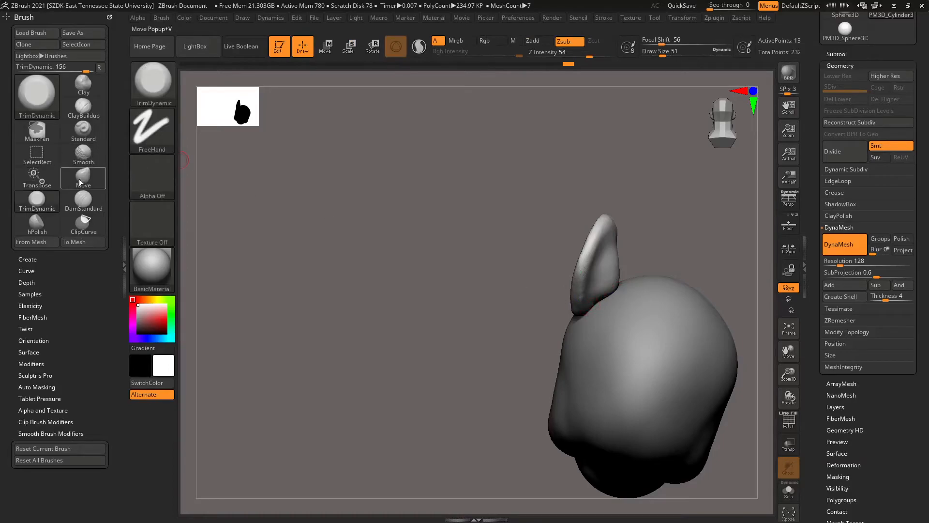
click(80, 182)
key(w)
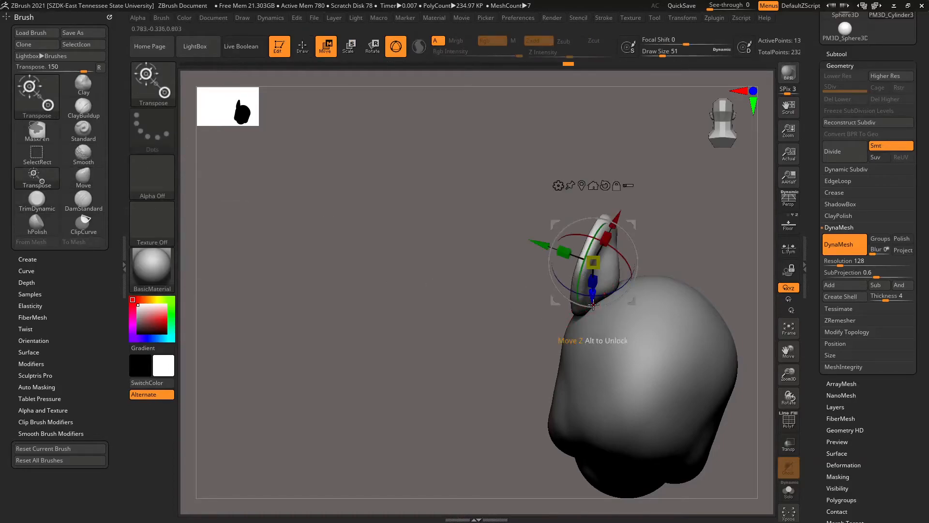
key(q)
drag(593, 304, 605, 310)
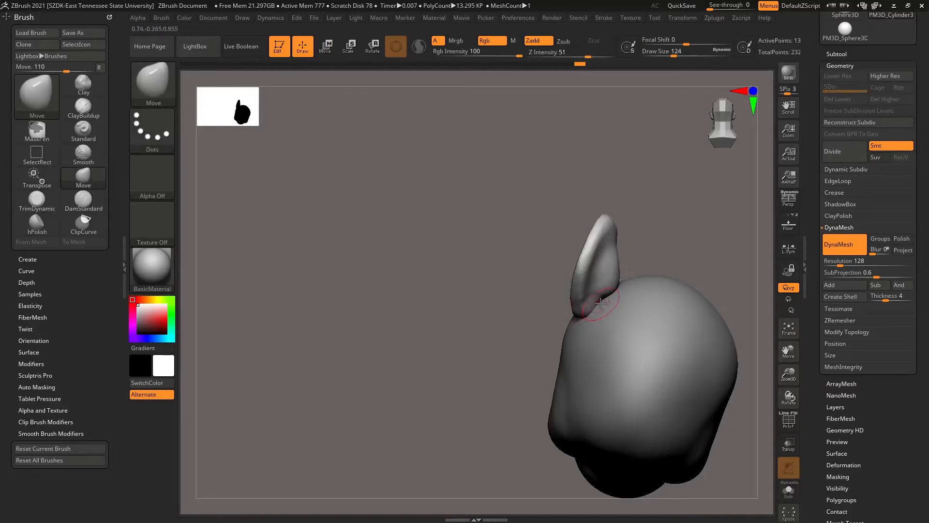
drag(669, 207, 572, 317)
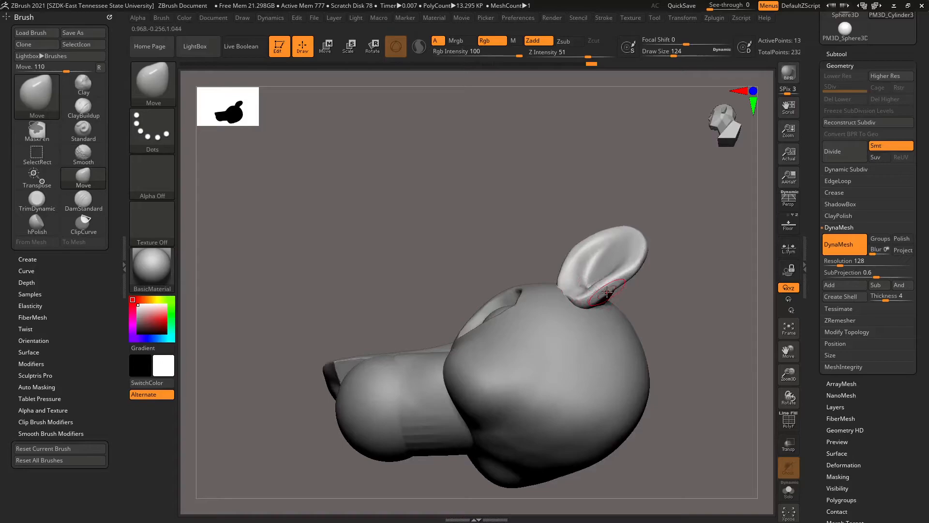
drag(646, 302, 644, 378)
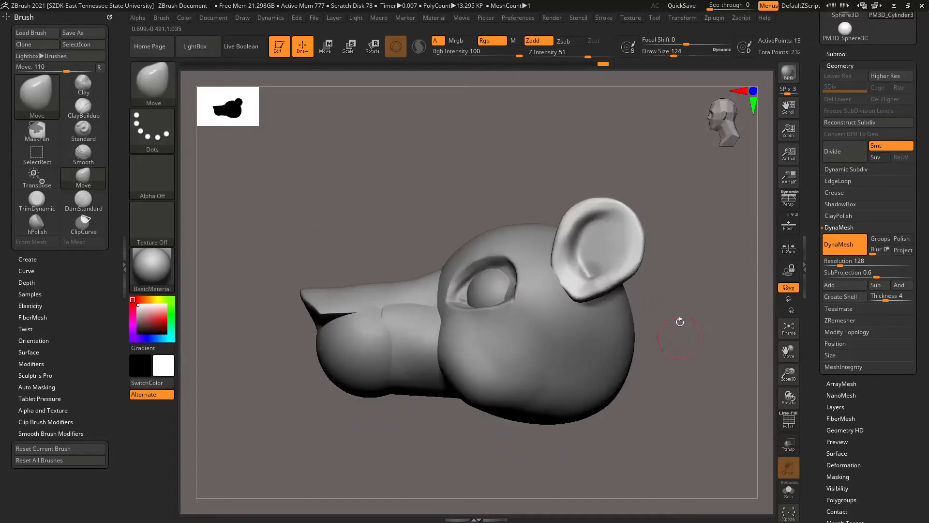
drag(681, 354, 726, 360)
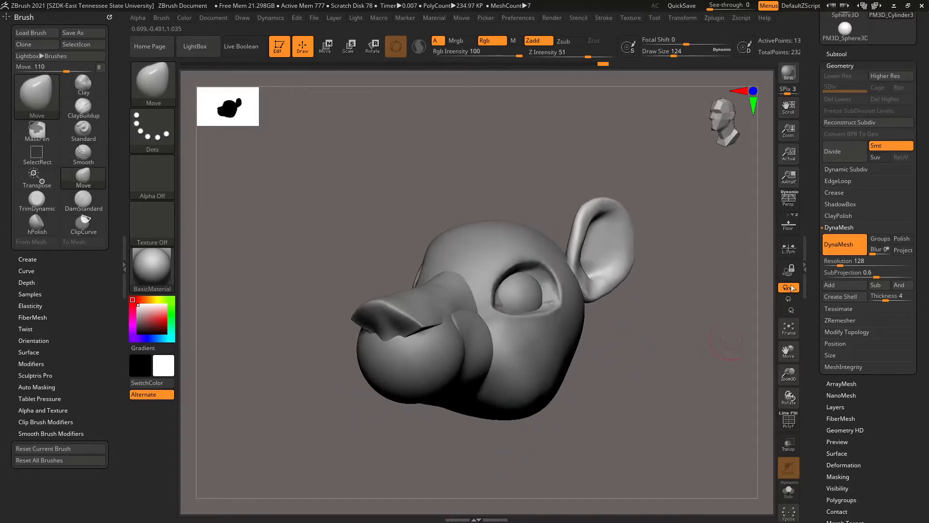
Duplicate the ear subtool from the Subtool list, creating PM3D_Cylinder3D1_3.
drag(924, 163, 921, 244)
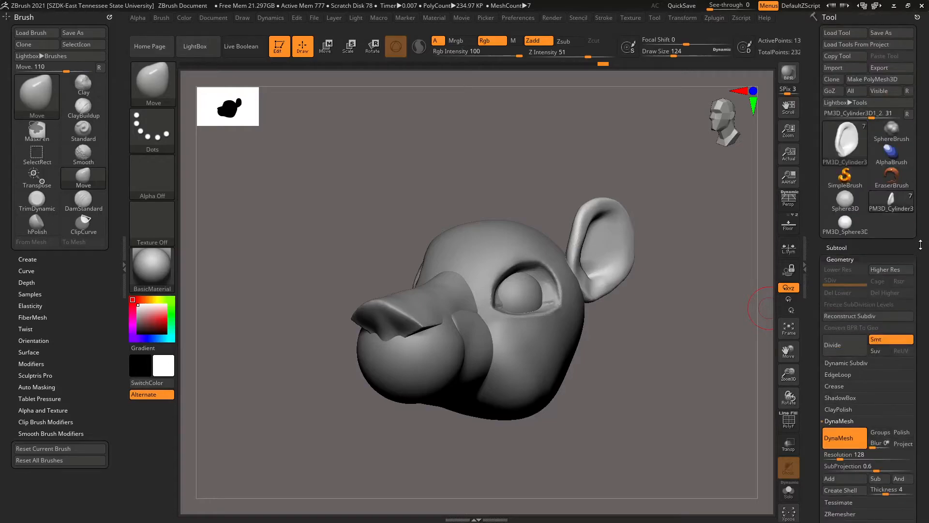
click(842, 249)
drag(924, 392, 922, 243)
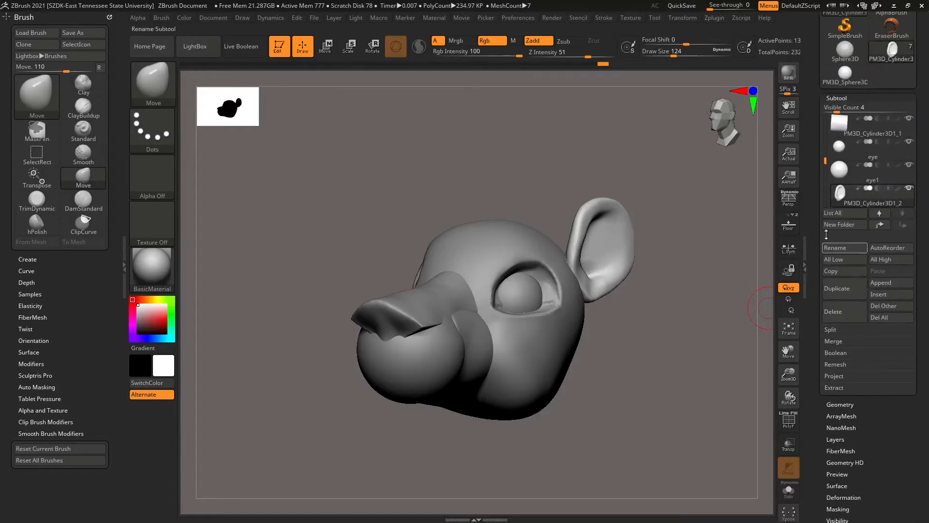
click(845, 293)
drag(916, 425, 915, 106)
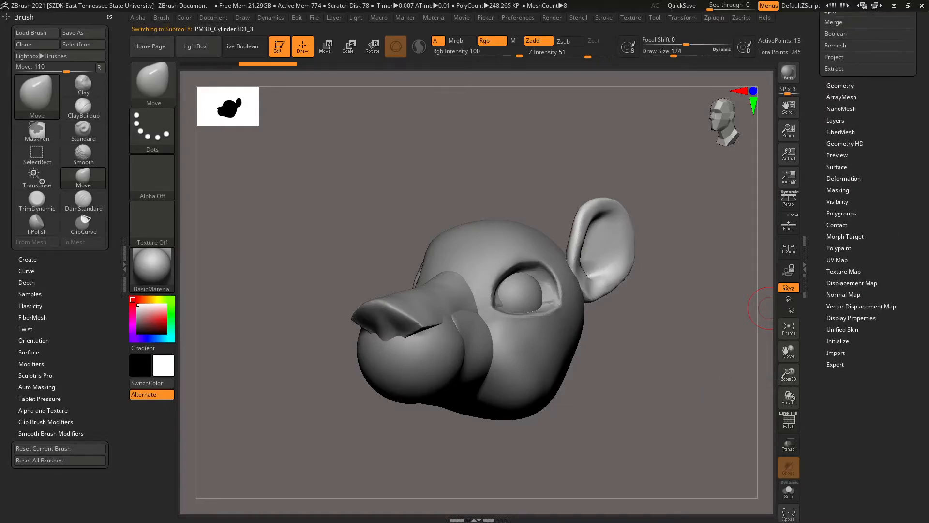
Mirror the duplicated ear to the opposite side of the head via Deformation > Mirror.
click(855, 179)
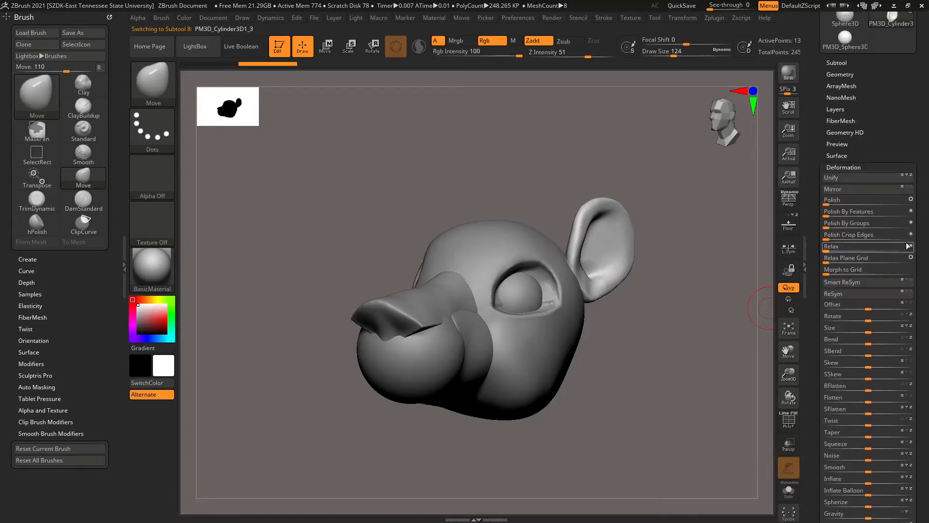
click(889, 188)
mouse_move(670, 260)
mouse_down()
mouse_move(684, 320)
mouse_move(665, 336)
mouse_move(550, 262)
mouse_up()
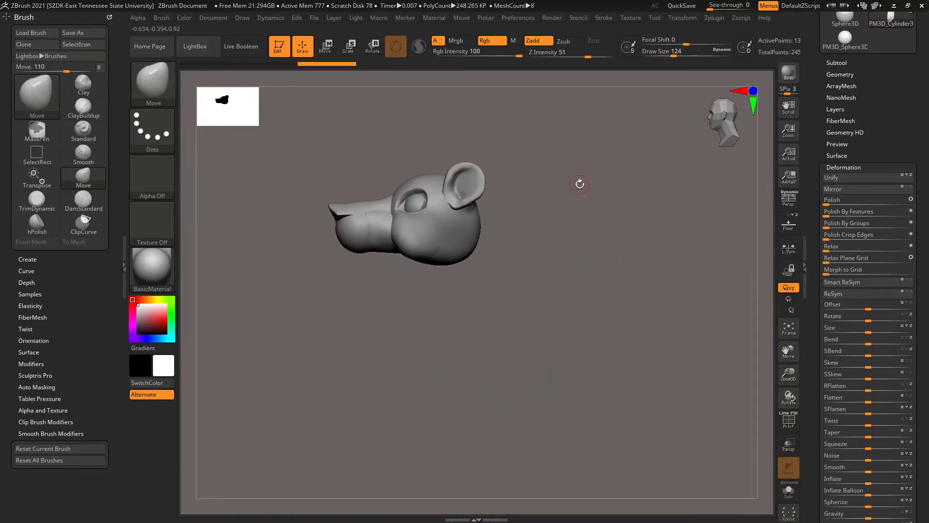
scroll(886, 121, up, 3)
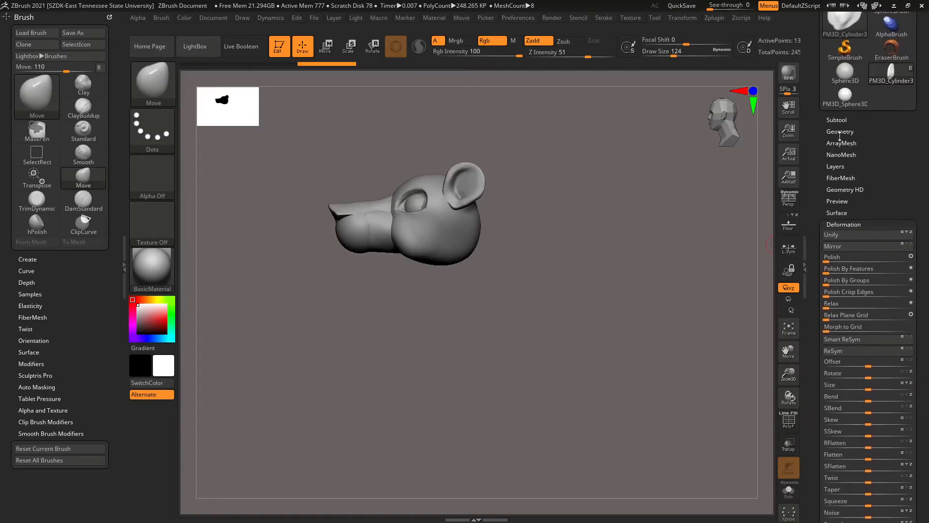
click(844, 121)
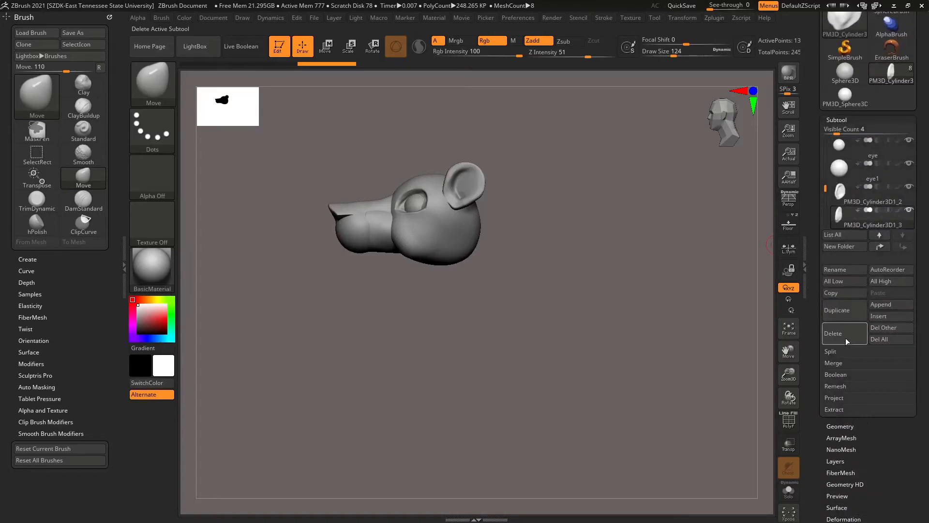
Insert a new cylinder subtool and scale it slightly larger.
click(891, 316)
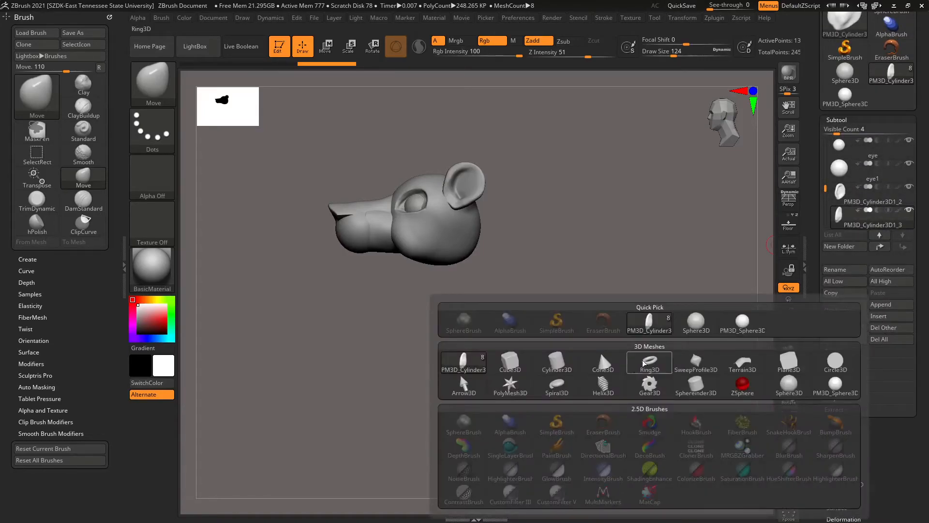
click(554, 367)
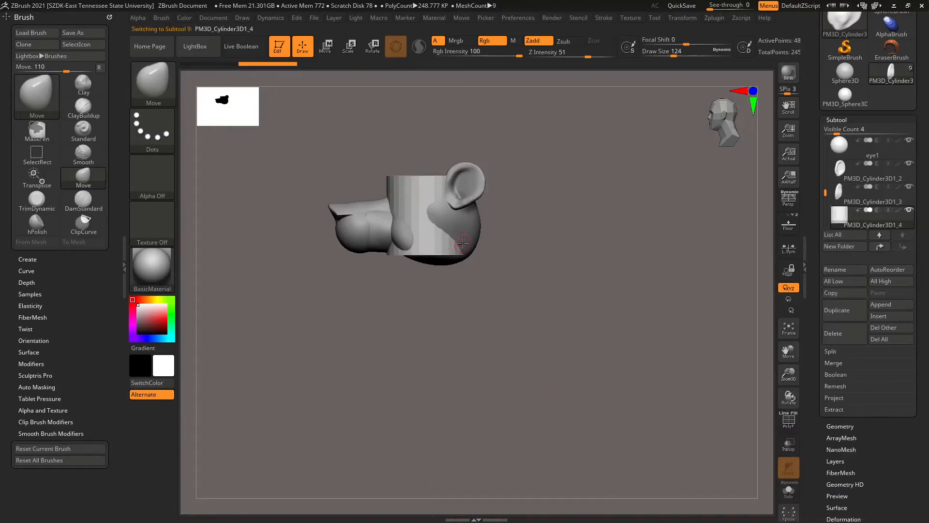
key(w)
mouse_move(432, 219)
mouse_down()
mouse_move(473, 286)
mouse_move(435, 222)
mouse_up()
drag(464, 174, 496, 249)
Stand the cylinder upright to the lower right of the head, then return to a side view.
alt+drag(558, 362, 631, 338)
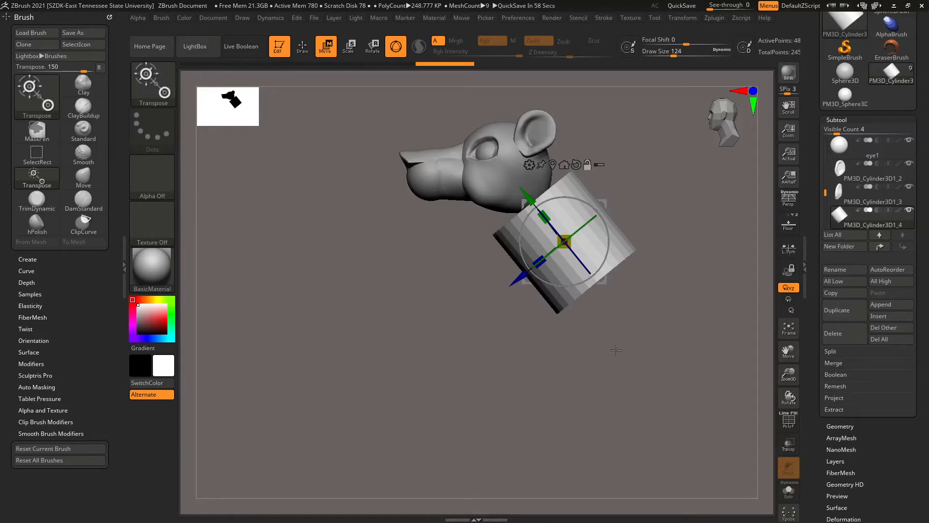
alt+drag(646, 317, 618, 361)
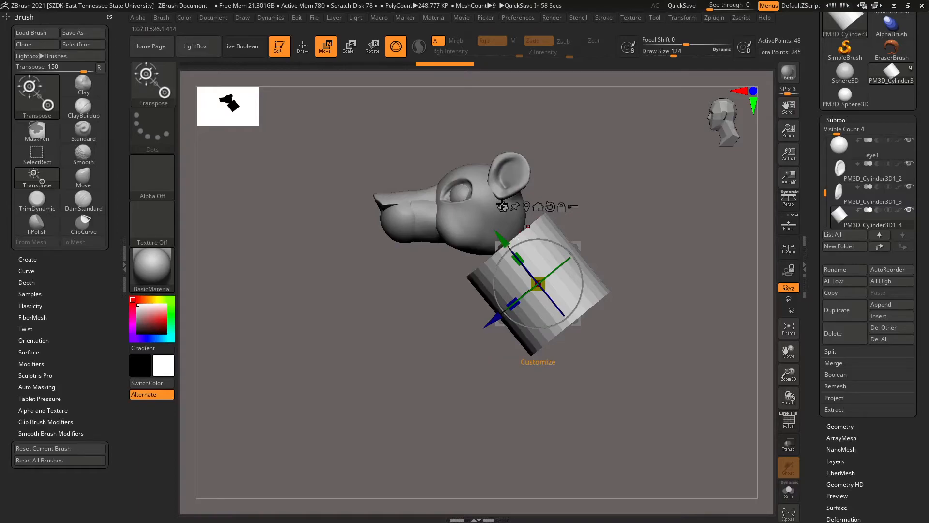
key(ctrl+z)
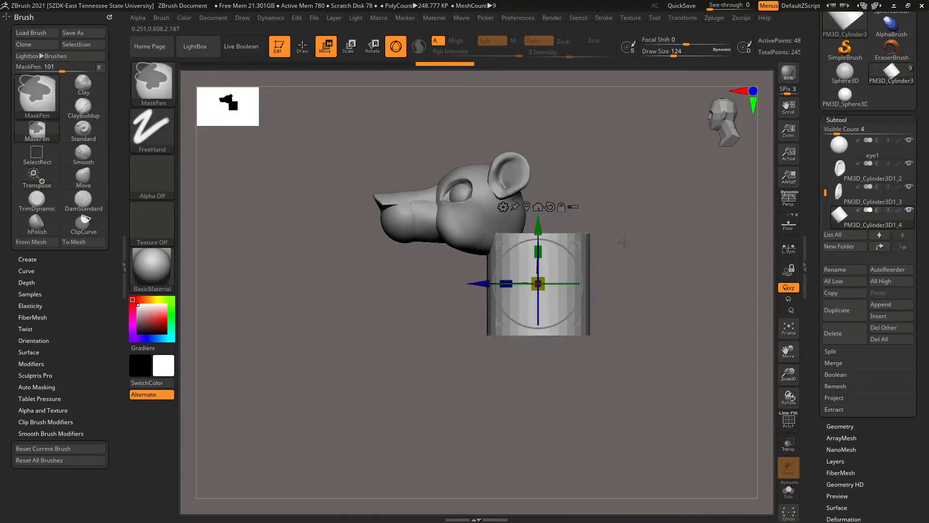
drag(484, 284, 532, 284)
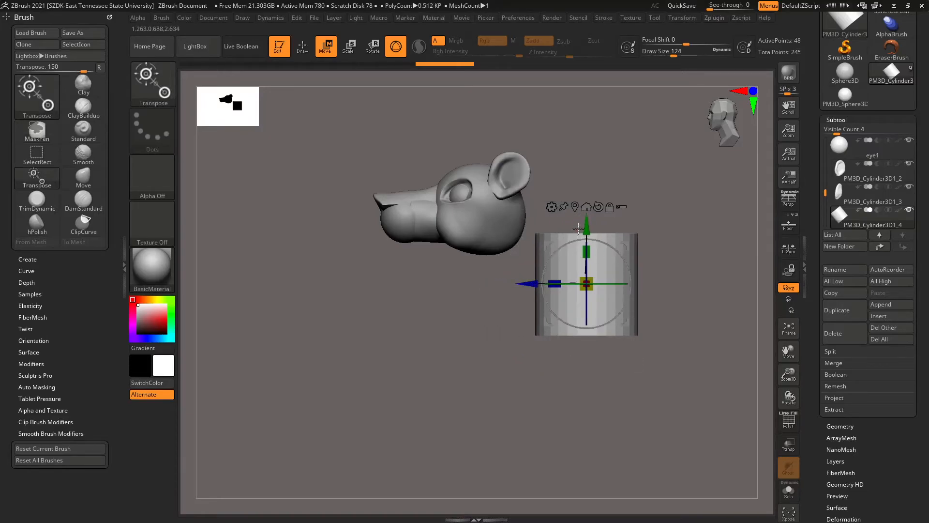
drag(687, 264, 688, 286)
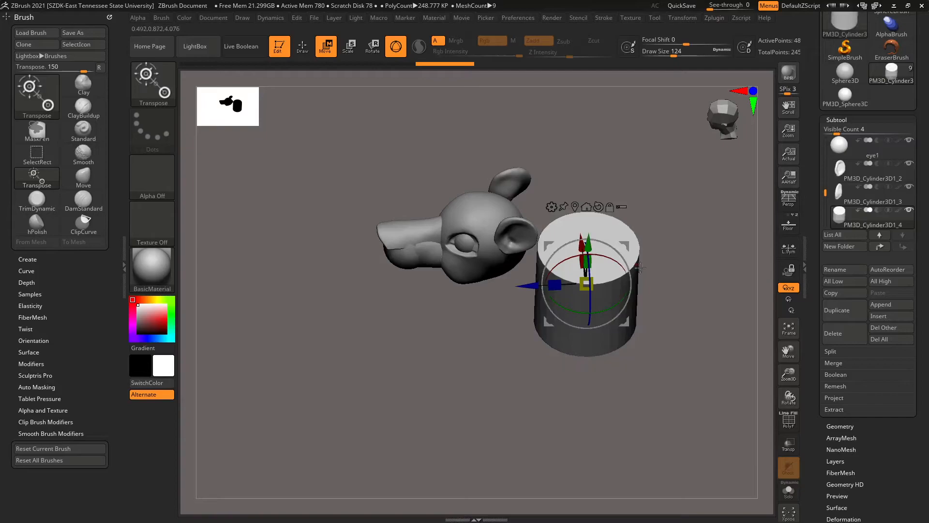
drag(671, 230, 669, 202)
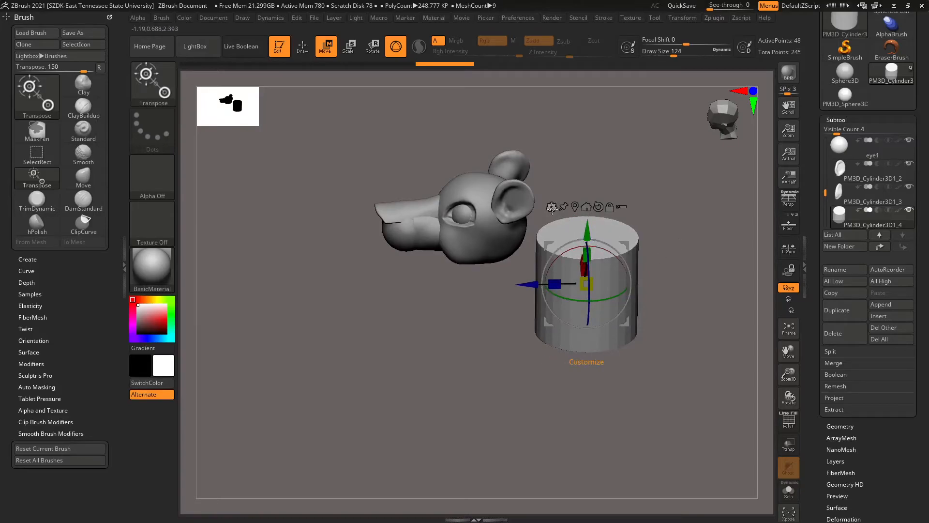
key(q)
mouse_move(736, 342)
shift+mouse_down()
mouse_move(701, 321)
mouse_move(696, 253)
shift+mouse_up()
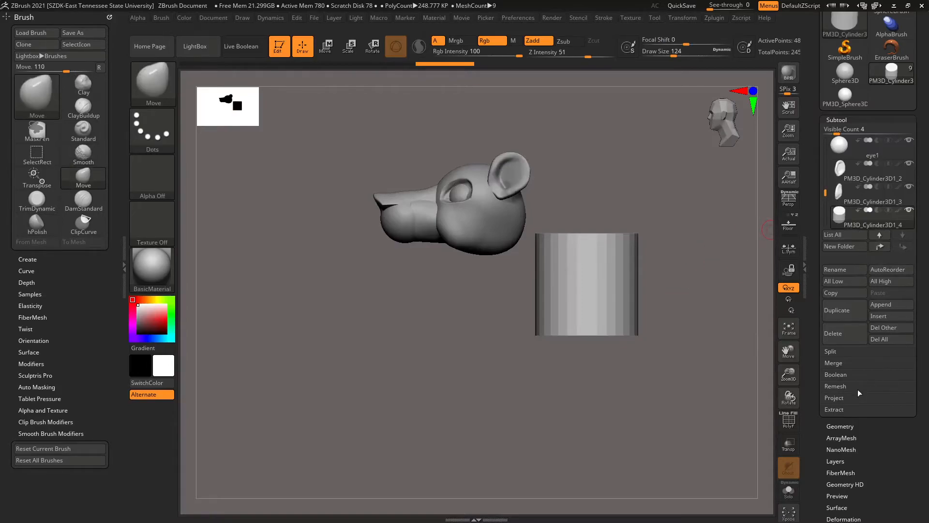
Apply DynaMesh to the cylinder subtool from Tool > Geometry, then return to a side view of both models.
click(842, 426)
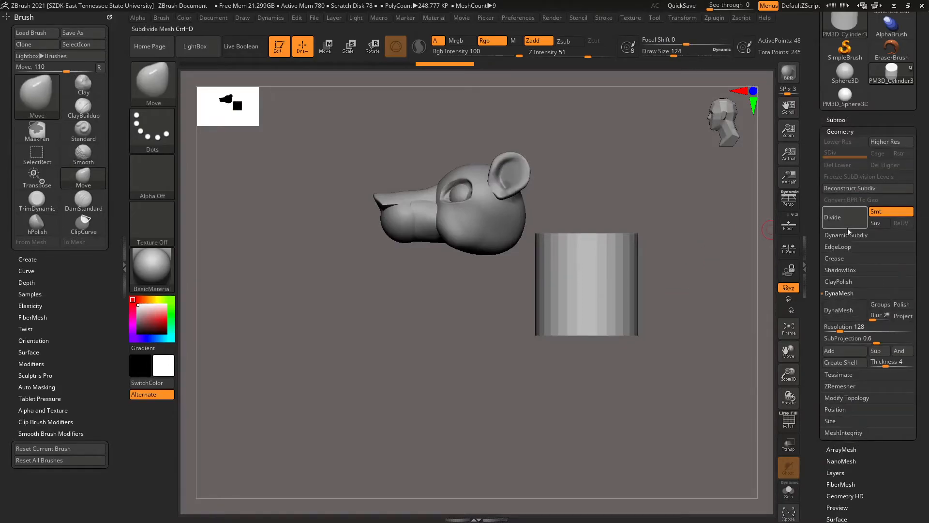
click(840, 310)
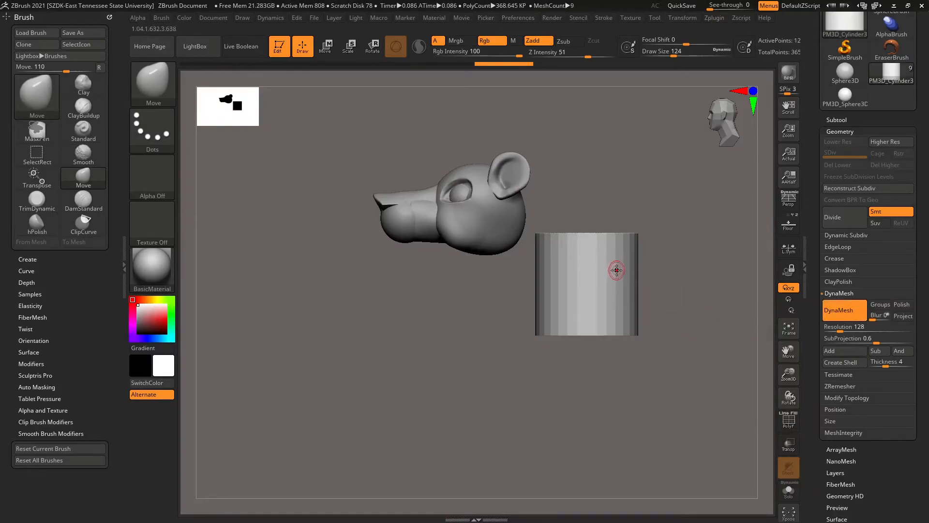
key(shift)
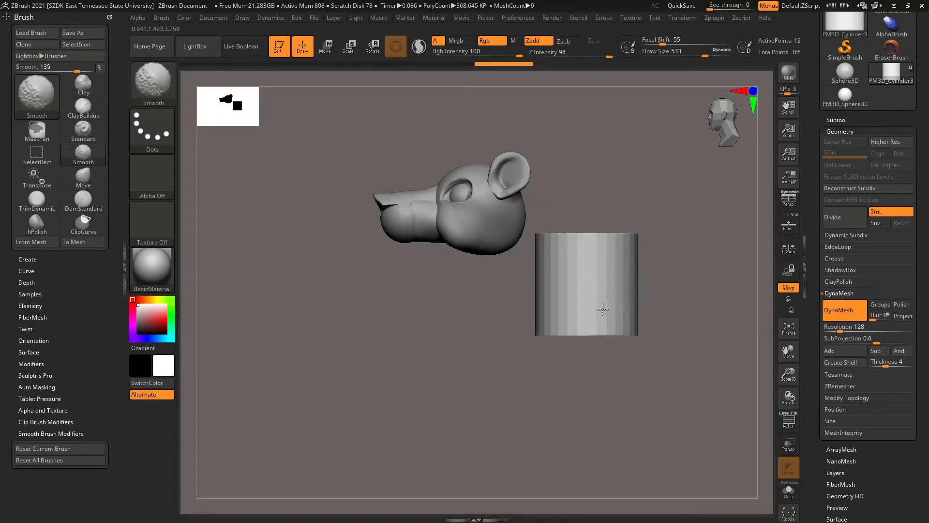
right_drag(629, 289, 671, 266)
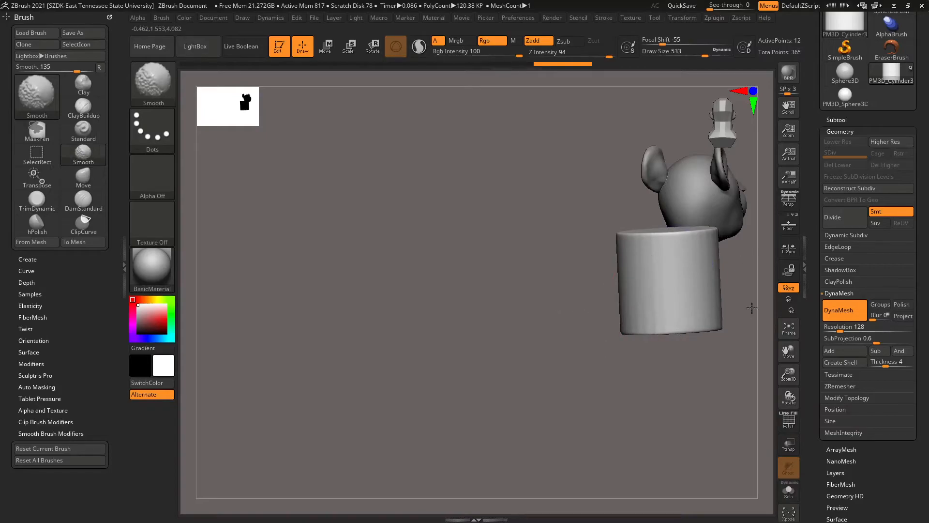
right_drag(529, 342, 663, 302)
right_drag(510, 373, 460, 365)
alt+right_drag(651, 373, 215, 341)
alt+right_drag(403, 410, 581, 433)
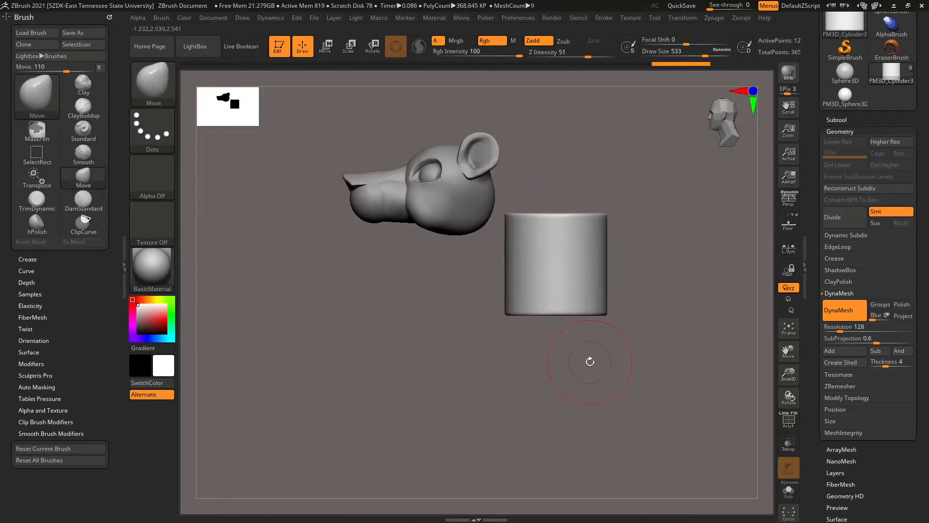
Mask the cylinder's lower half with MaskPen strokes, undoing the stray extra mask bulge.
key(ctrl)
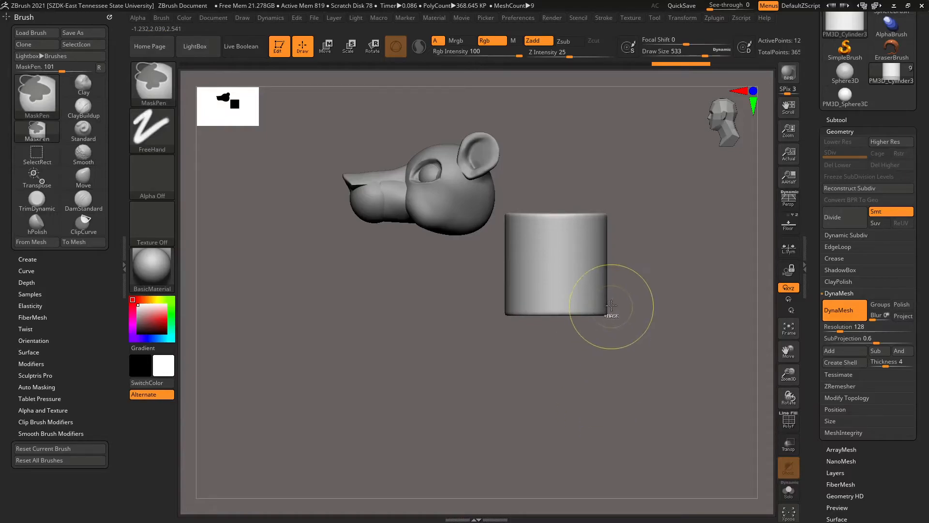
ctrl+drag(608, 297, 495, 299)
mouse_move(690, 331)
right_down()
mouse_move(549, 355)
mouse_move(650, 346)
right_up()
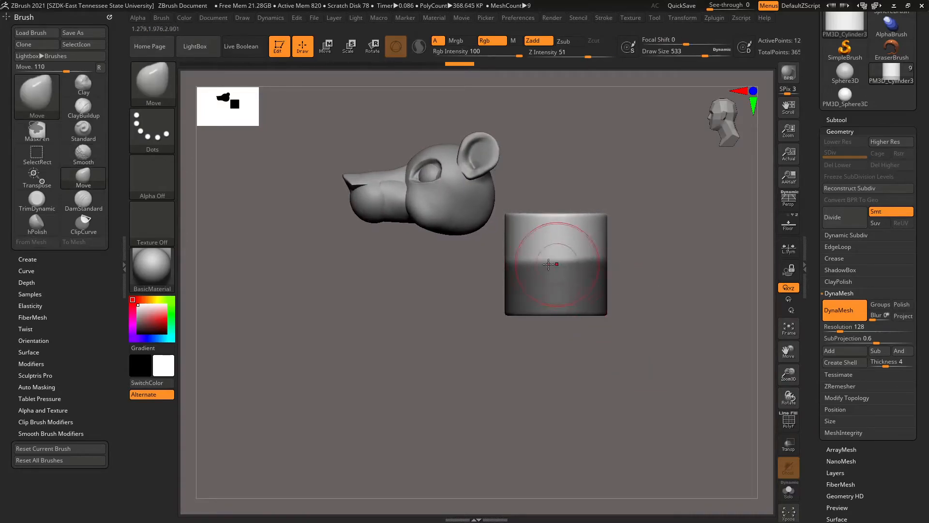
key(ctrl)
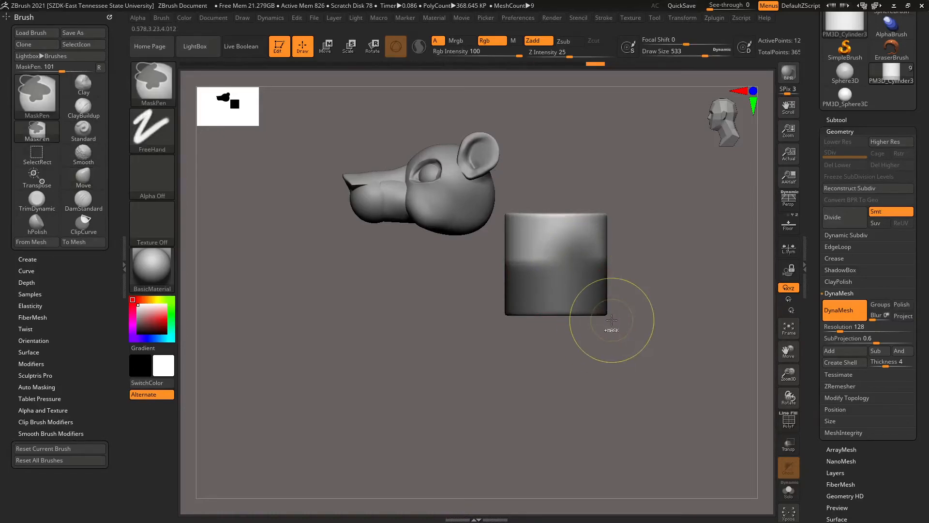
key(ctrl+z)
key(ctrl+z)
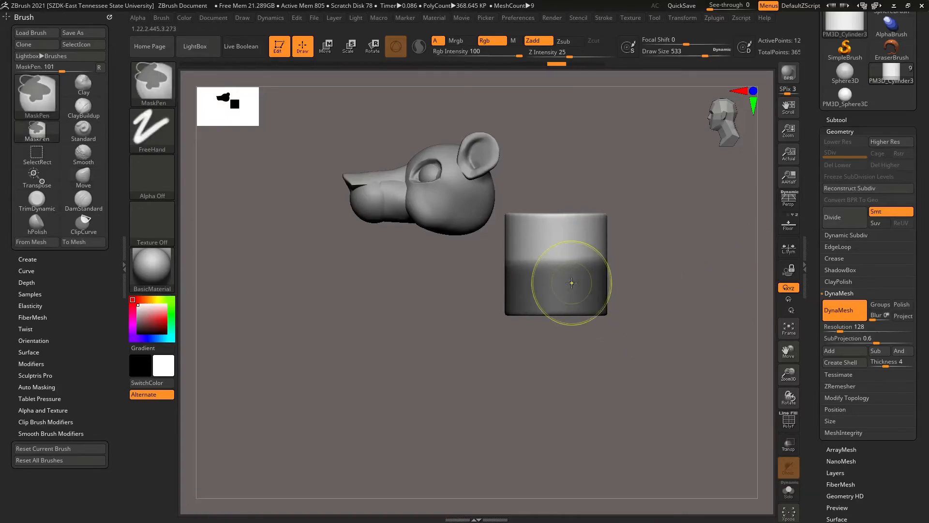
Return to the Move brush, undo a trial smooth along the mask edge, and activate the Move gizmo.
key(b)
key(m)
key(v)
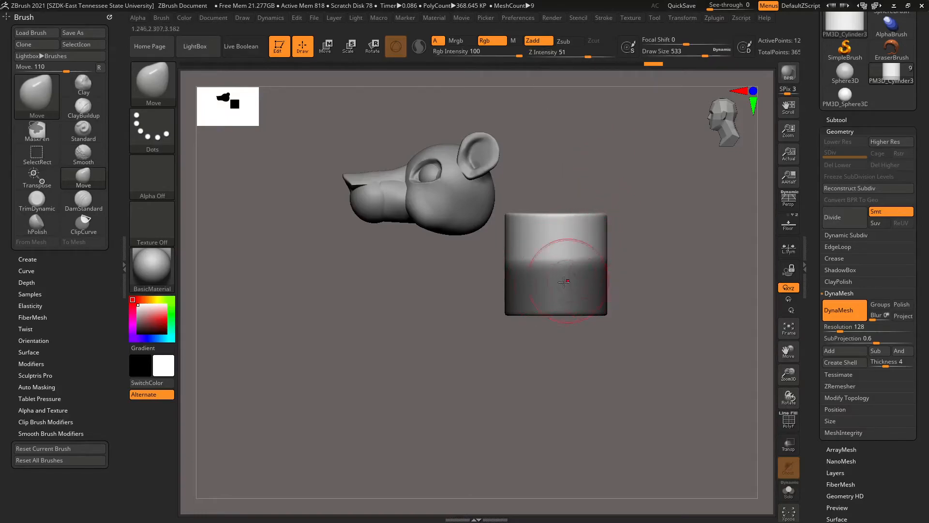
key(shift)
shift+drag(541, 263, 571, 260)
key(ctrl+z)
click(328, 54)
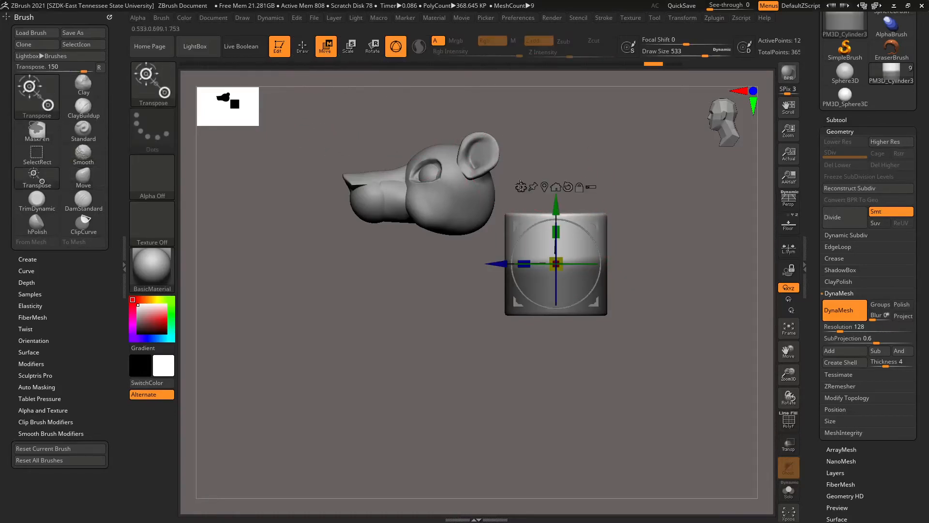
Reposition the unlocked gizmo at the cylinder top and scale the unmasked top narrower and shorter.
click(579, 187)
drag(562, 207, 568, 158)
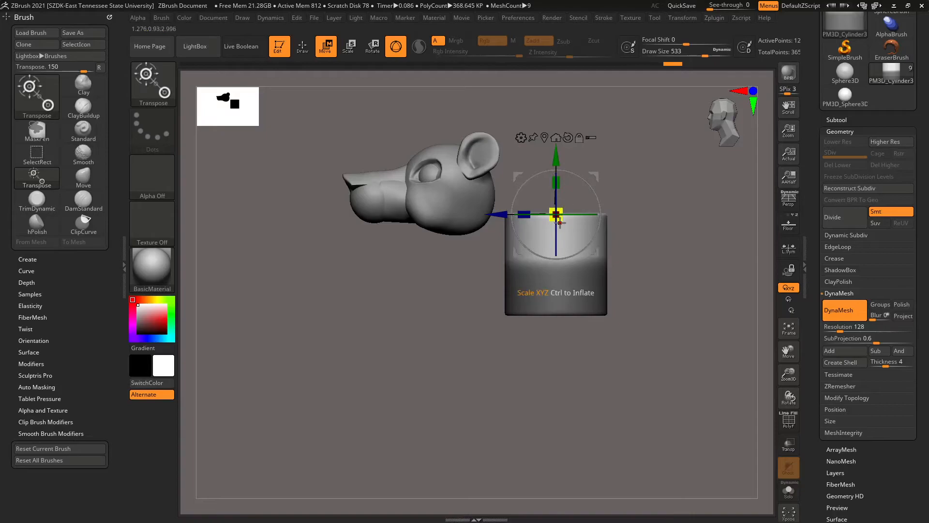
drag(560, 220, 541, 220)
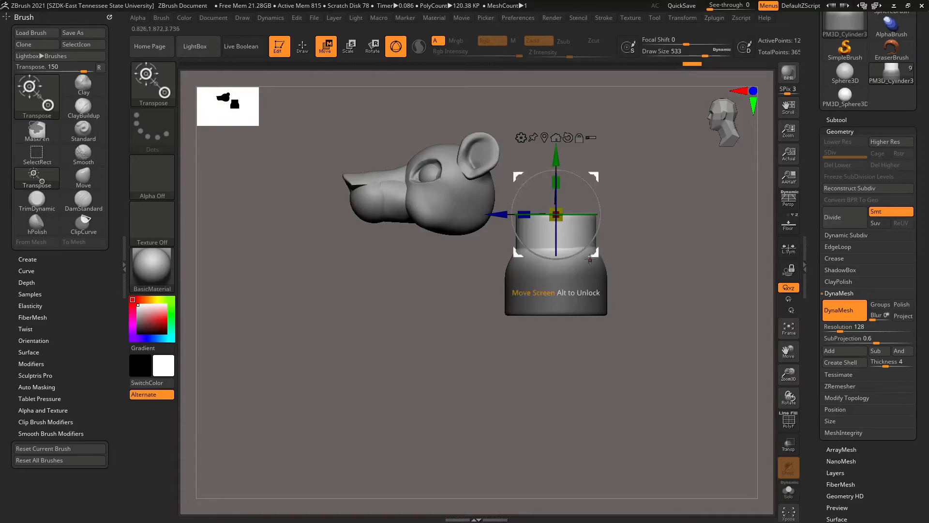
drag(565, 220, 561, 218)
drag(559, 173, 575, 207)
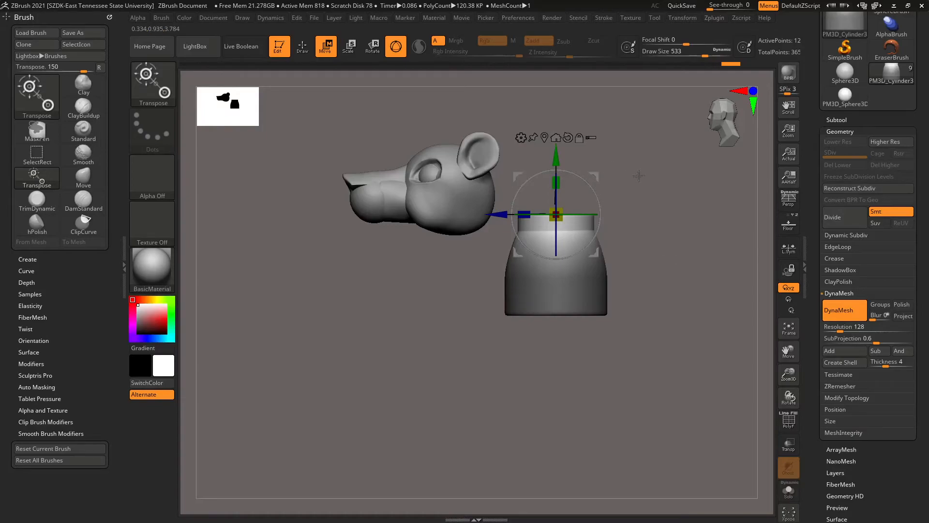
Clear the cylinder's mask and reduce the brush Draw Size.
key(q)
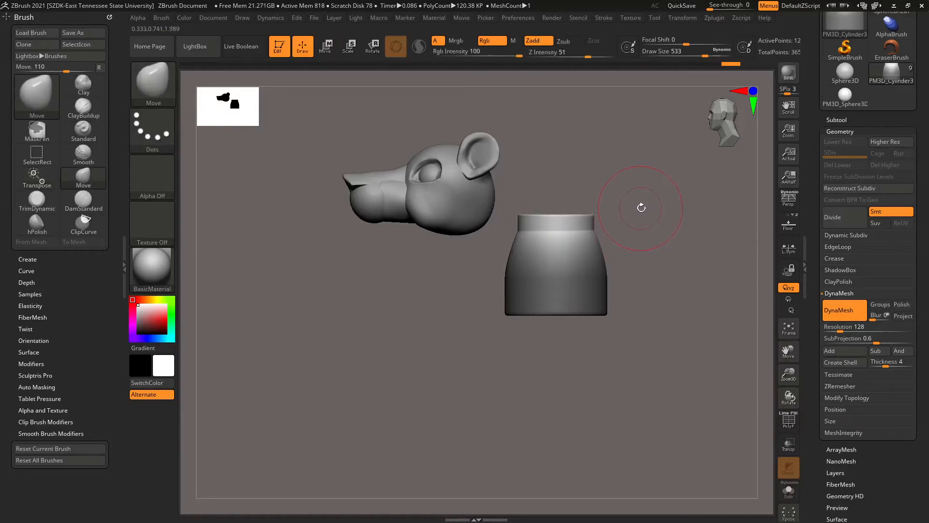
ctrl+drag(664, 168, 659, 326)
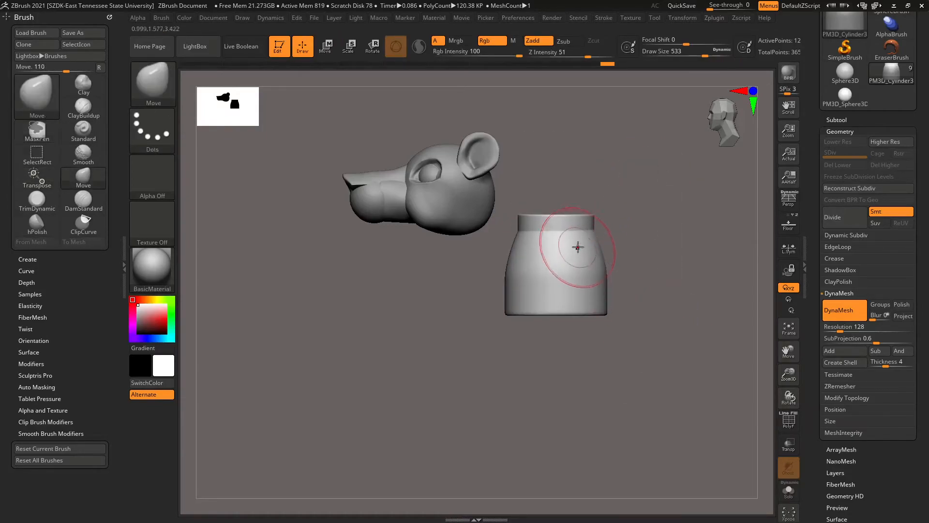
key(s)
mouse_move(580, 241)
mouse_down()
mouse_move(563, 244)
mouse_move(624, 237)
mouse_move(586, 247)
mouse_up()
Smooth the cylinder's tapered shoulders into a soft transition, then return to side view.
alt+drag(696, 272, 620, 287)
key(shift)
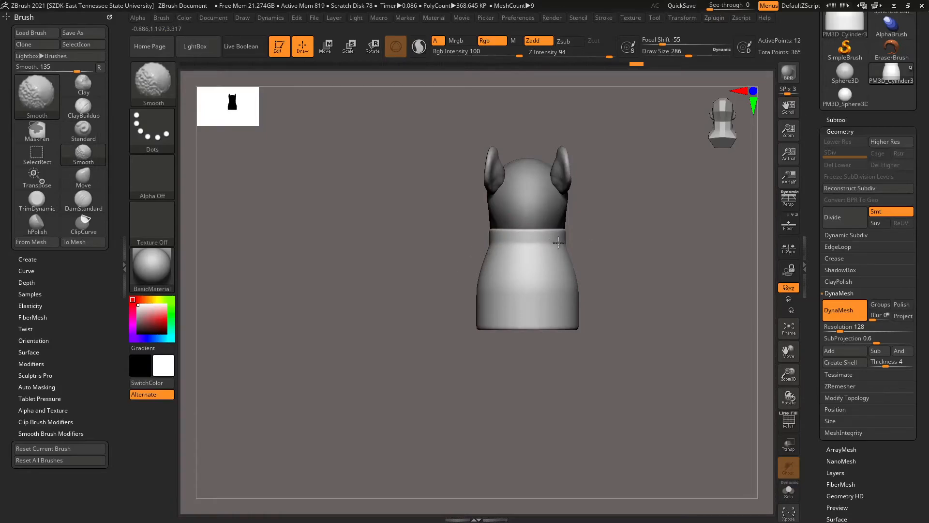
mouse_move(532, 272)
shift+mouse_down()
mouse_move(560, 240)
mouse_move(573, 253)
mouse_move(556, 251)
shift+mouse_up()
mouse_move(622, 260)
mouse_down()
mouse_move(558, 264)
mouse_move(587, 258)
mouse_move(553, 248)
mouse_move(621, 246)
mouse_up()
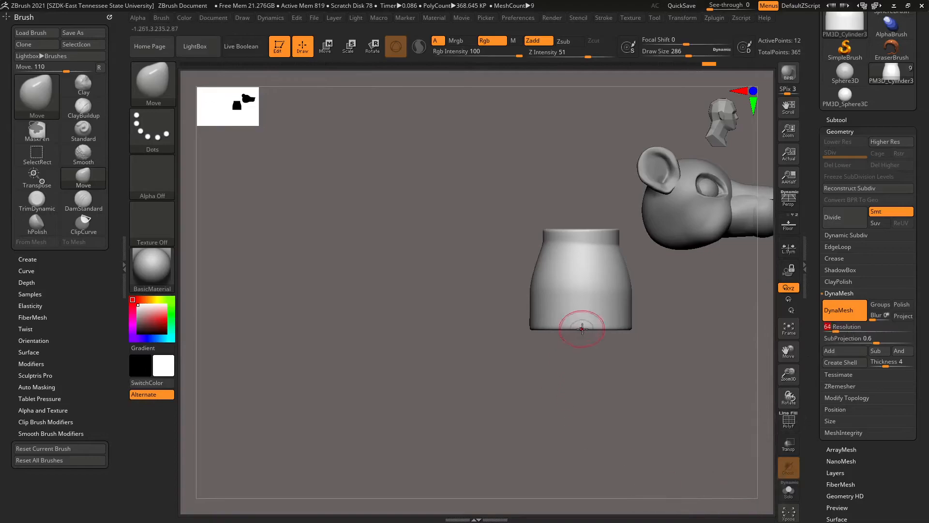
Orbit to the front-left of the cylinder and turn on PolyF to show its polygons.
key(shift)
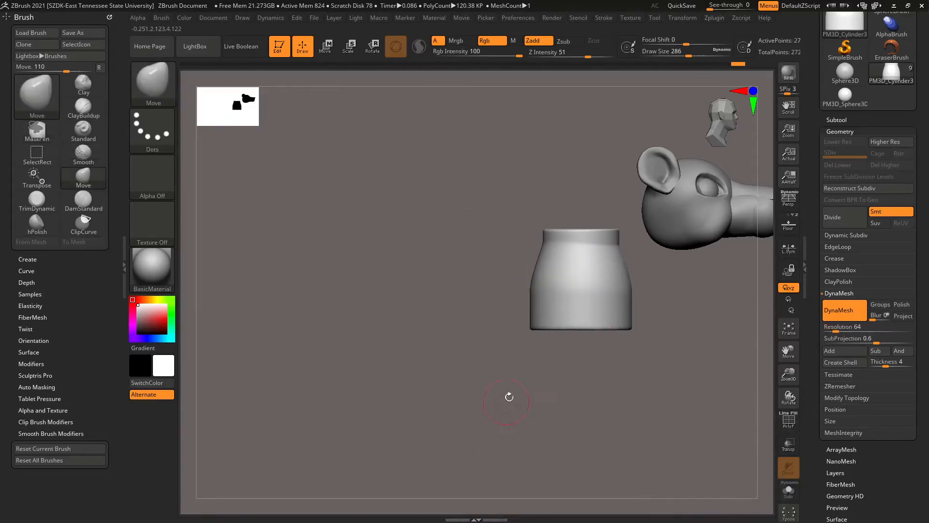
click(838, 338)
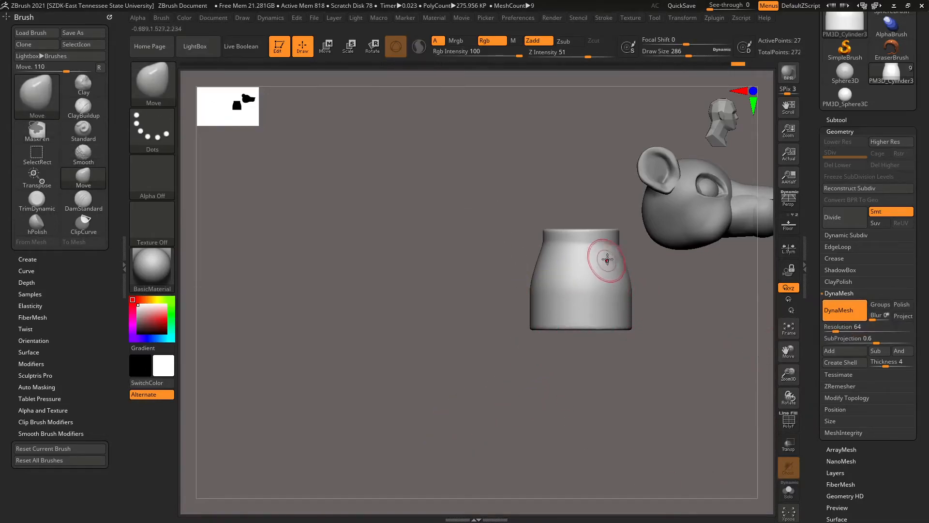
key(shift)
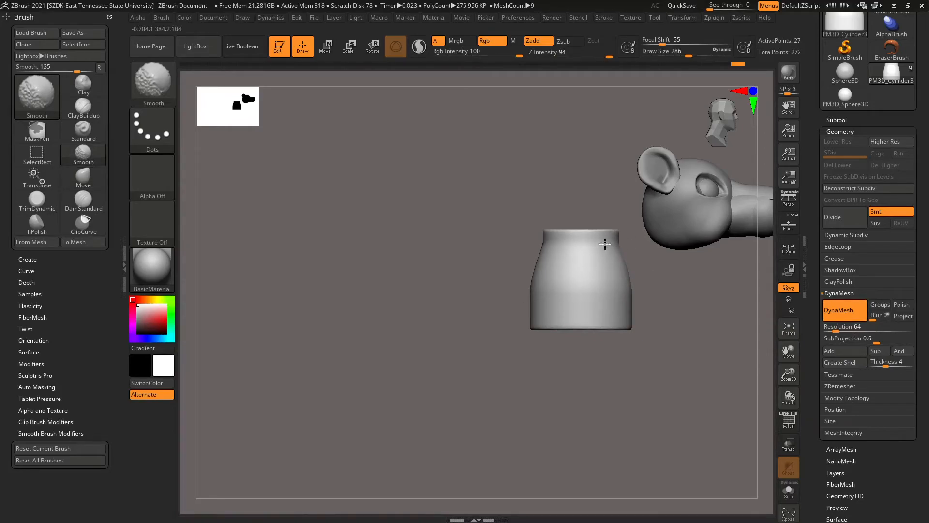
drag(654, 310, 581, 317)
shift+drag(682, 279, 687, 240)
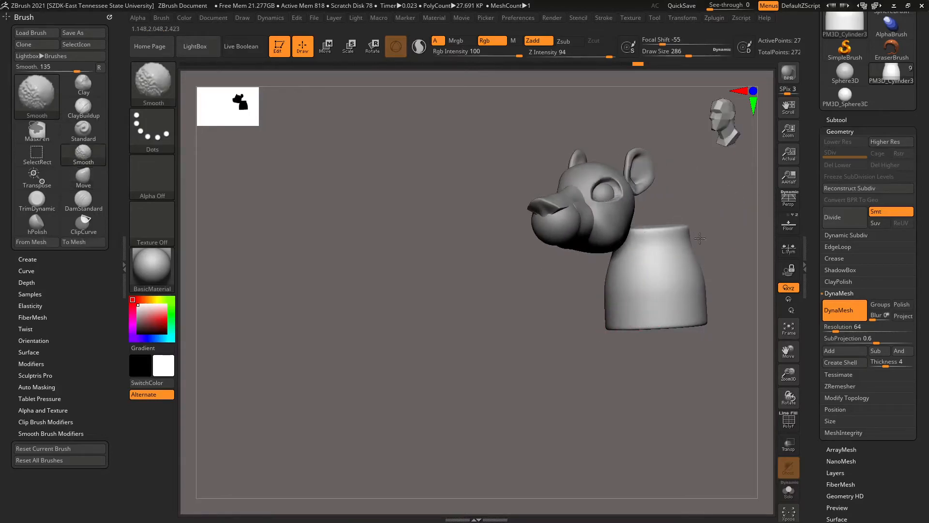
click(788, 420)
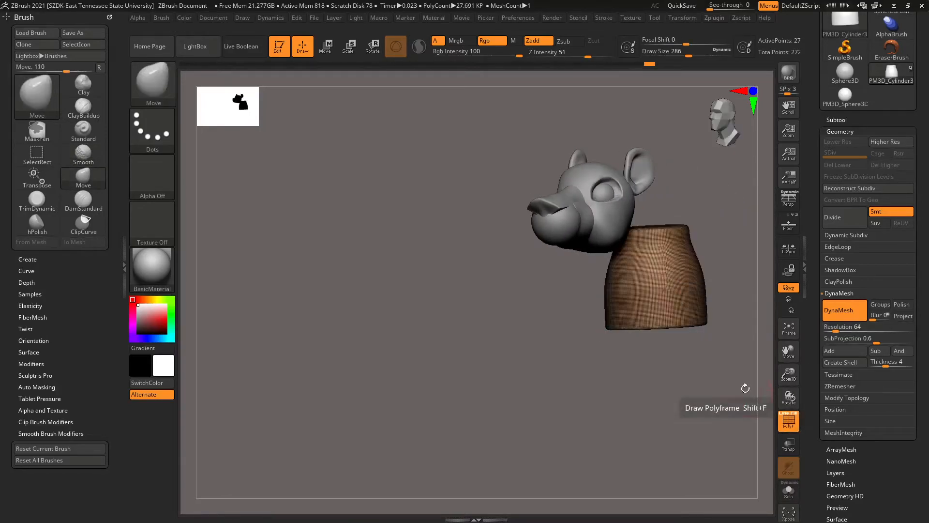
Remesh the cylinder at DynaMesh resolution 16 into a coarse grid and smooth its sides.
click(838, 333)
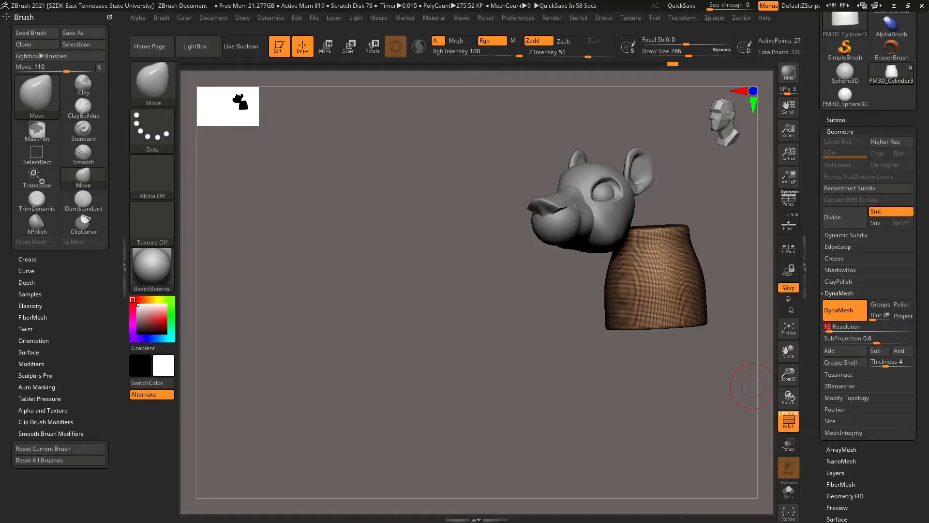
key(shift)
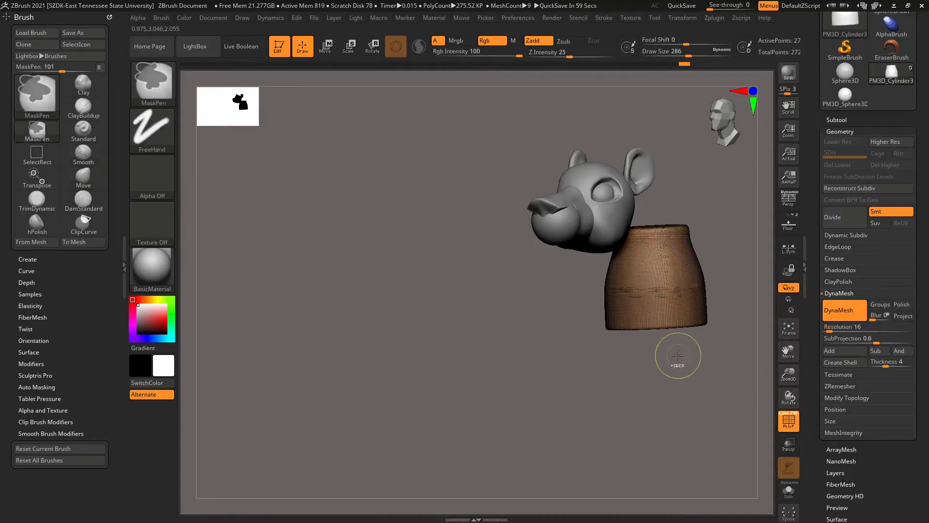
ctrl+drag(678, 355, 668, 452)
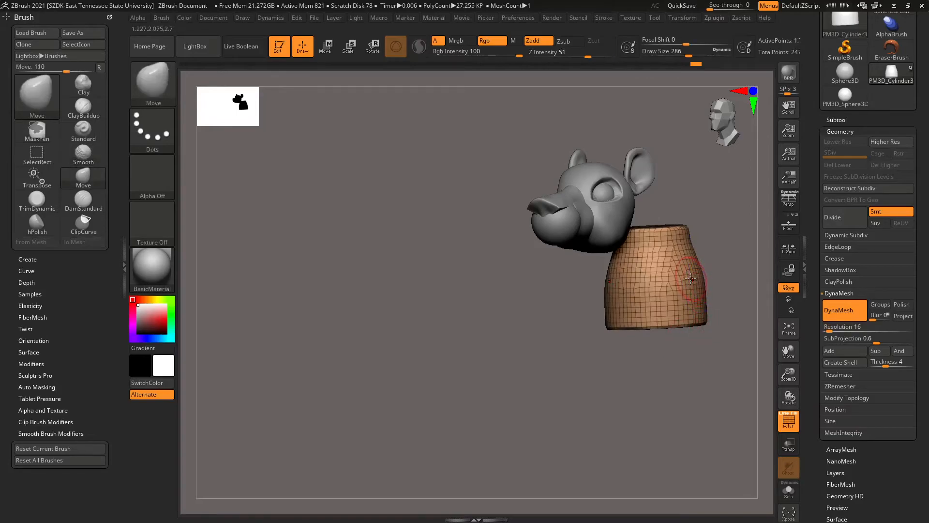
mouse_move(699, 277)
shift+mouse_down()
mouse_move(647, 286)
mouse_move(712, 265)
mouse_move(627, 266)
mouse_move(701, 282)
mouse_move(641, 295)
shift+mouse_up()
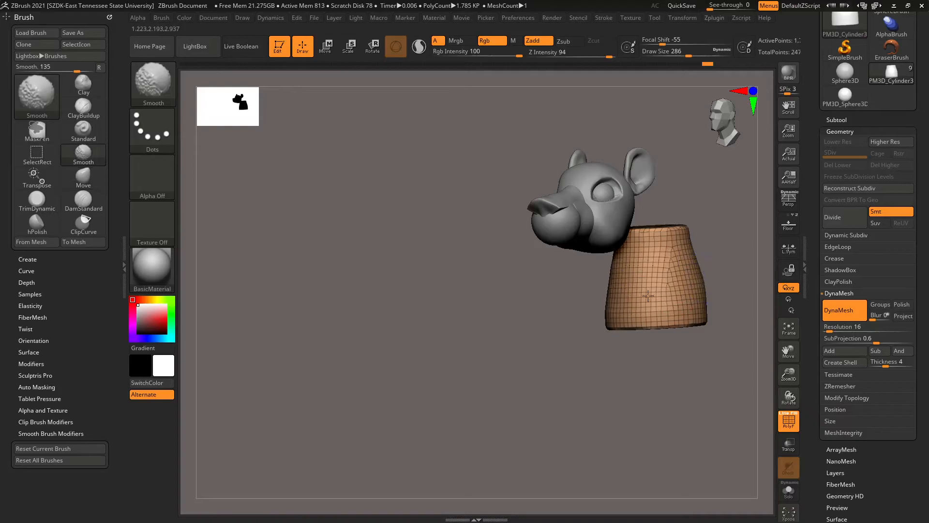
mouse_move(699, 385)
mouse_down()
mouse_move(647, 387)
mouse_move(633, 363)
mouse_up()
Turn off DynaMesh and PolyF, and place the Move gizmo at the cylinder's top.
click(844, 310)
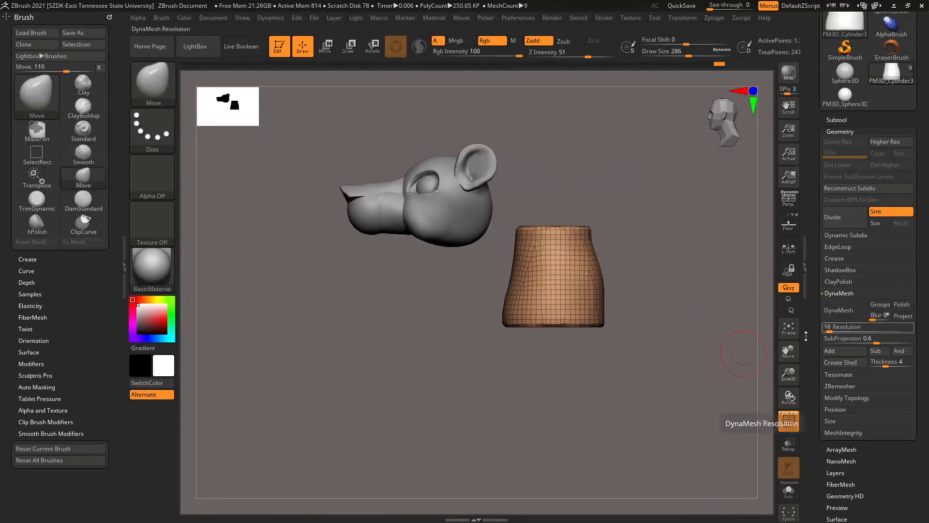
key(w)
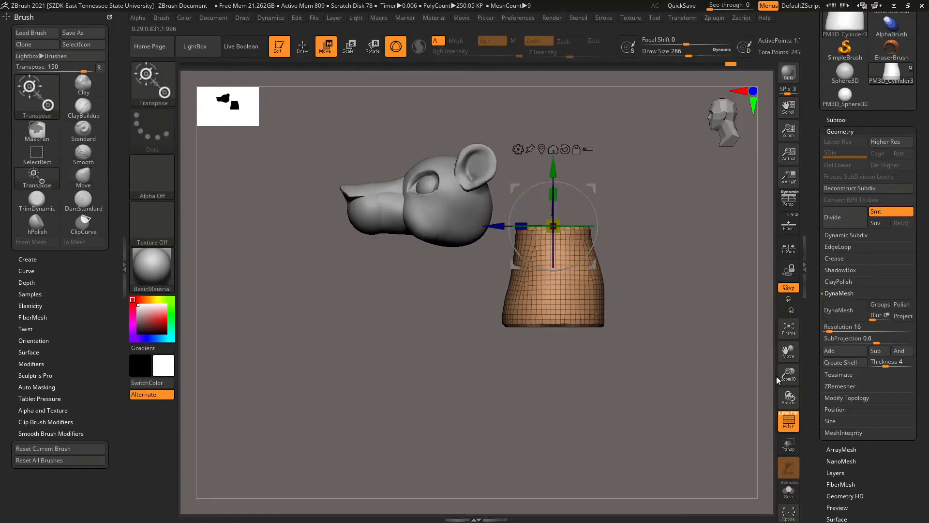
click(788, 420)
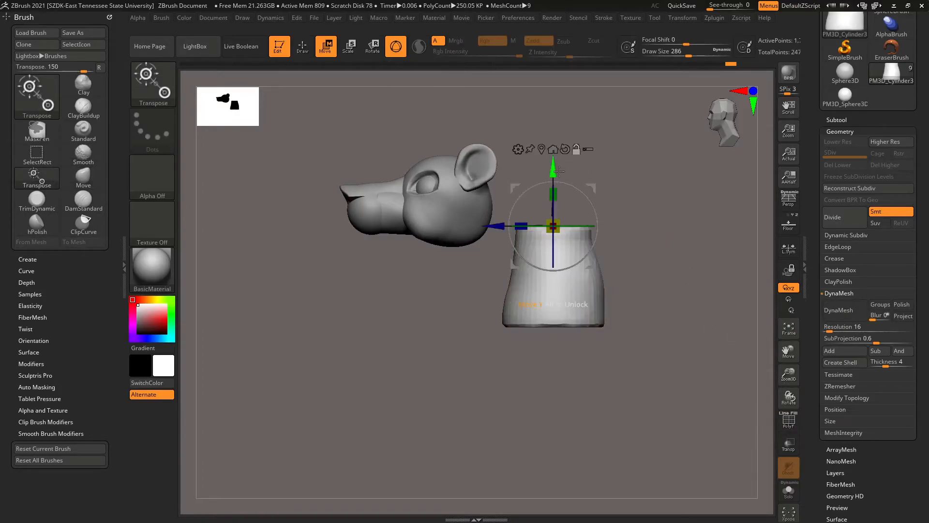
mouse_move(556, 172)
mouse_down()
mouse_move(549, 230)
mouse_move(564, 173)
mouse_up()
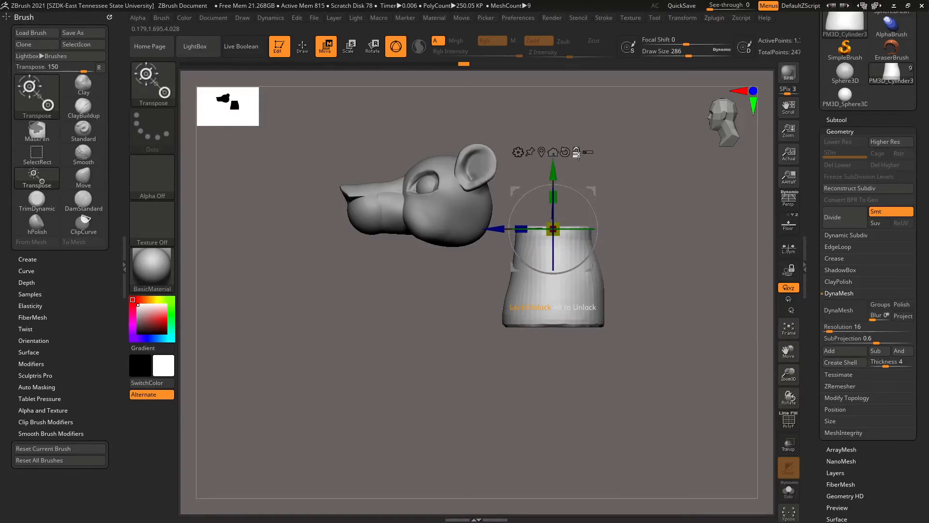
Paint a mask over the cylinder's lower part and blur its upper edge into a soft gradient.
key(q)
key(ctrl)
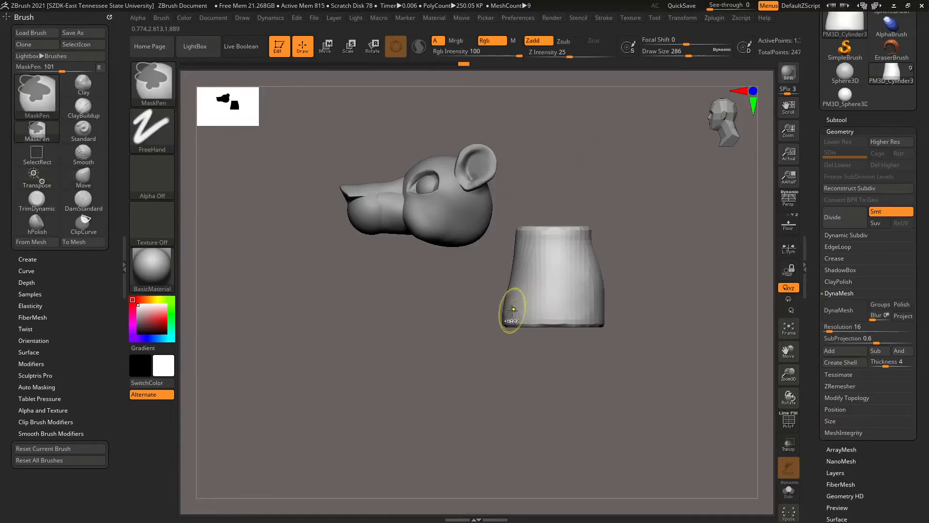
ctrl+drag(509, 314, 619, 315)
ctrl+drag(486, 300, 618, 306)
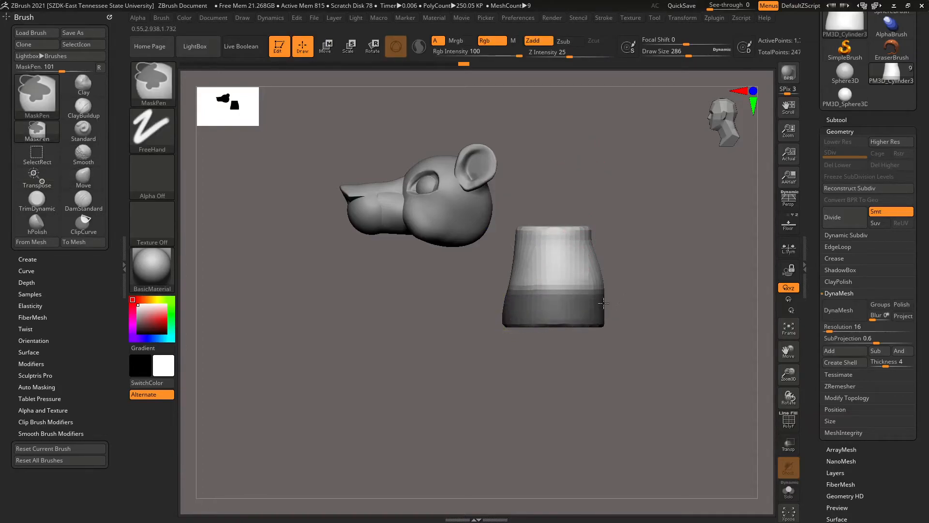
ctrl+click(575, 280)
ctrl+click(575, 281)
ctrl+click(575, 281)
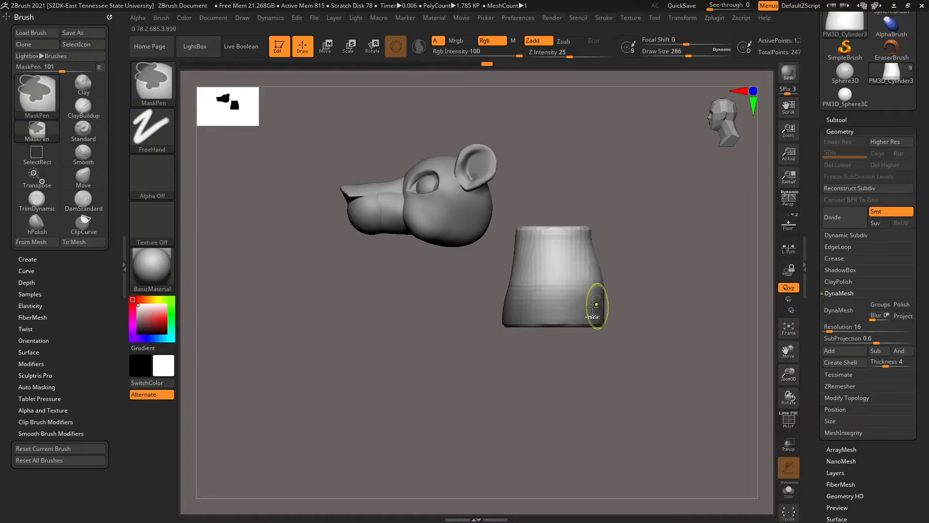
ctrl+drag(611, 314, 465, 319)
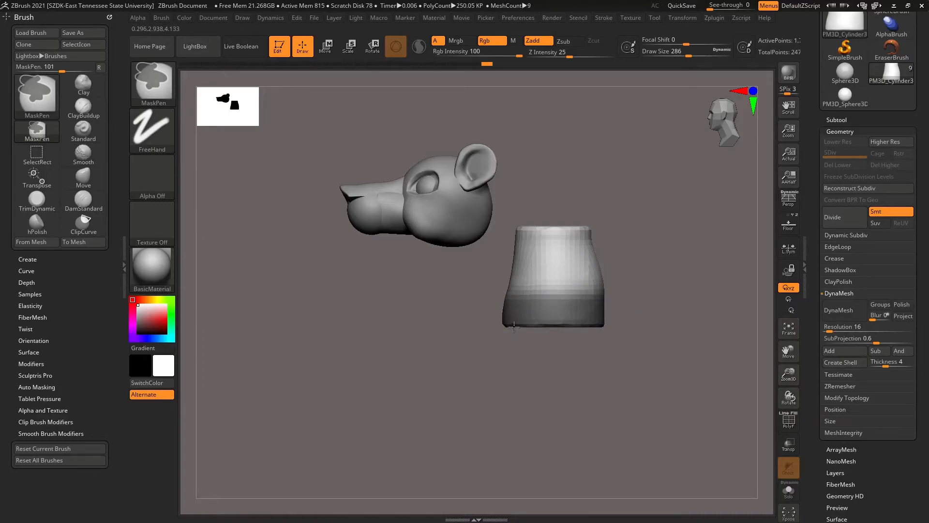
ctrl+click(580, 262)
ctrl+drag(611, 300, 495, 296)
ctrl+click(583, 260)
ctrl+click(580, 257)
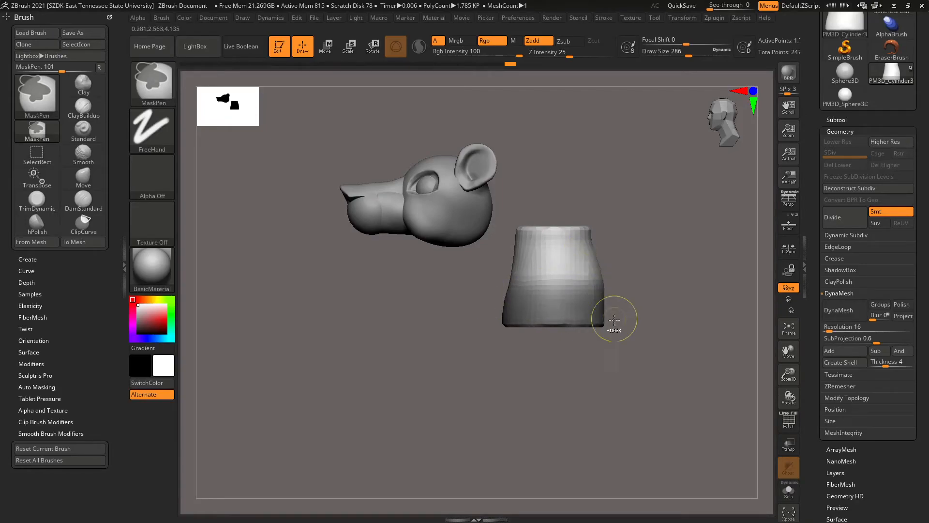
With the Move gizmo, narrow the unmasked top and stretch the cylinder taller.
click(328, 51)
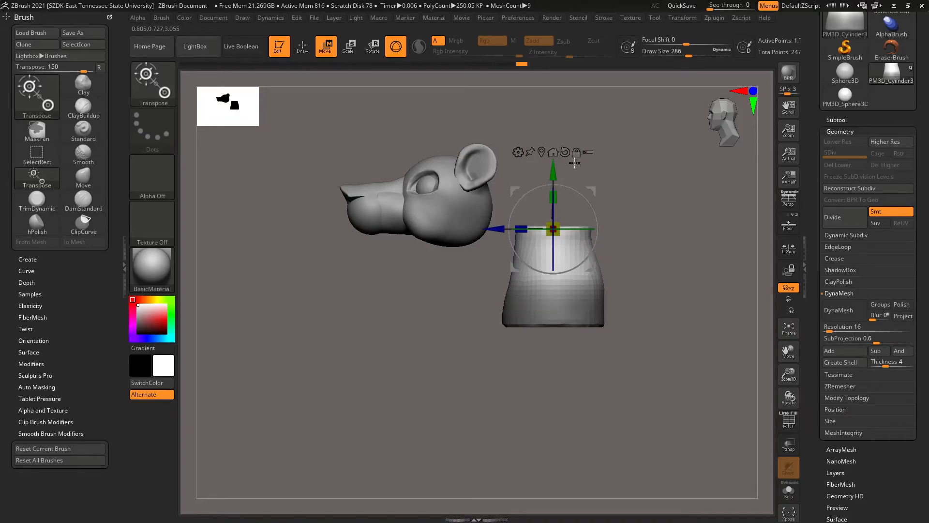
drag(556, 232, 545, 233)
drag(558, 197, 576, 131)
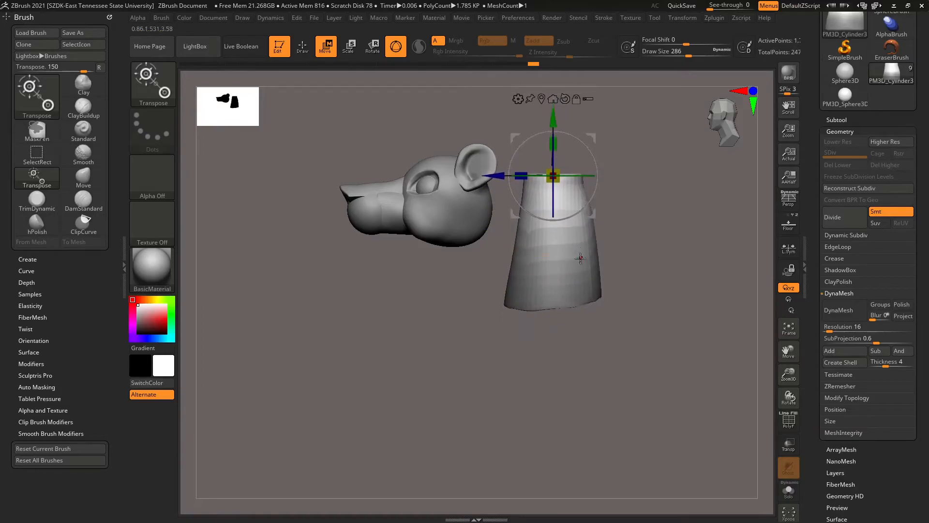
click(298, 48)
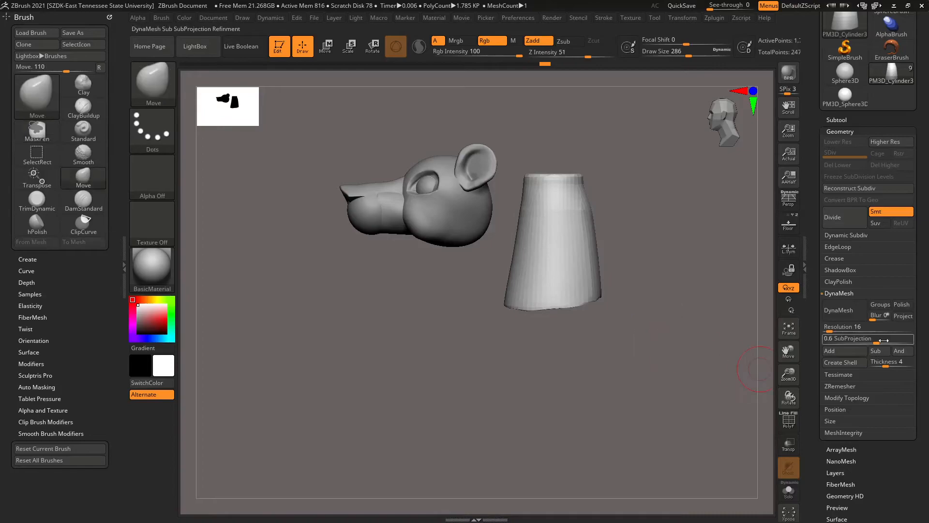
Re-enable DynaMesh at resolution 128 and remesh the tapered cylinder.
click(838, 310)
click(829, 329)
text(128)
key(Return)
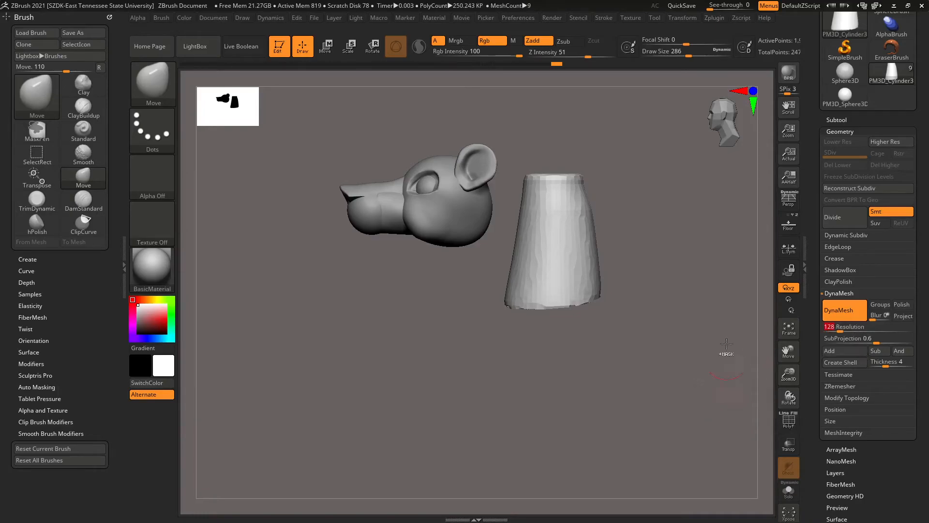
key(shift)
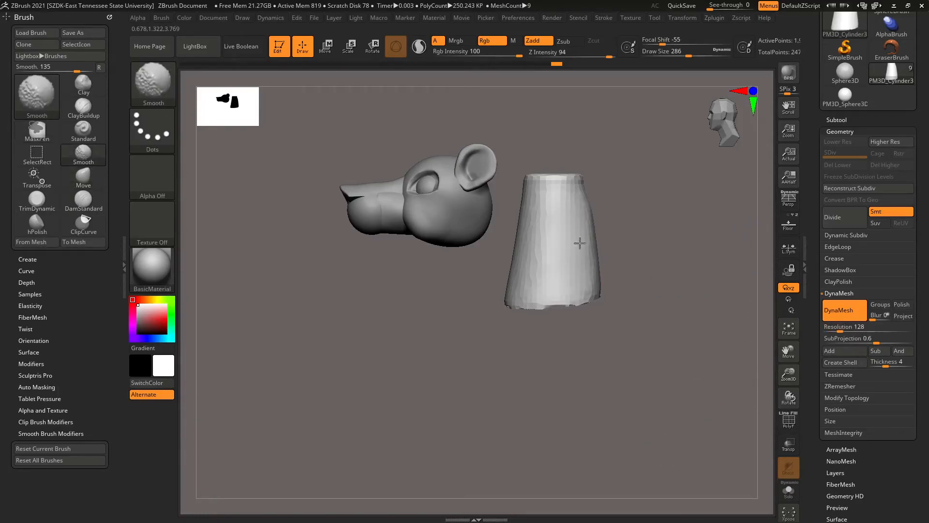
ctrl+drag(667, 232, 668, 414)
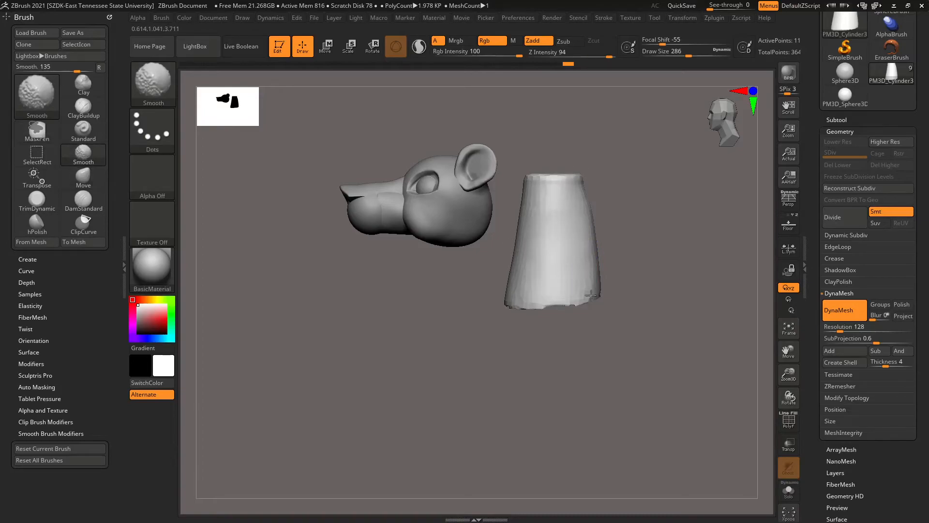
Smooth the cylinder's surface and orbit to inspect its open lower end.
drag(520, 208, 652, 224)
shift+drag(618, 187, 588, 262)
mouse_move(537, 309)
mouse_down()
mouse_move(513, 339)
mouse_move(542, 224)
mouse_up()
mouse_move(542, 411)
mouse_down()
mouse_move(493, 408)
mouse_move(507, 416)
mouse_up()
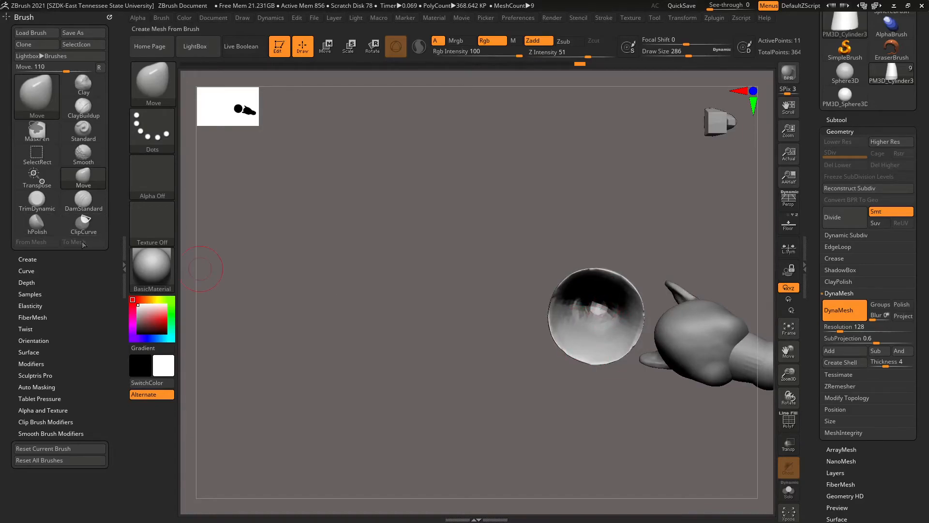
click(37, 227)
click(37, 201)
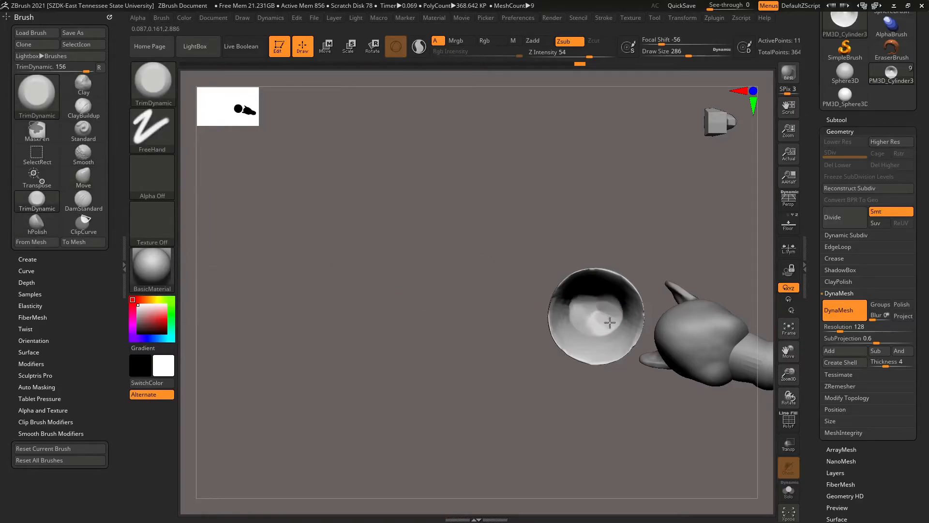
drag(585, 320, 586, 322)
mouse_move(508, 261)
mouse_down()
mouse_move(426, 285)
mouse_move(469, 253)
mouse_move(483, 255)
mouse_up()
mouse_move(524, 299)
mouse_down()
mouse_move(502, 388)
mouse_move(513, 437)
mouse_move(562, 385)
mouse_move(591, 323)
mouse_up()
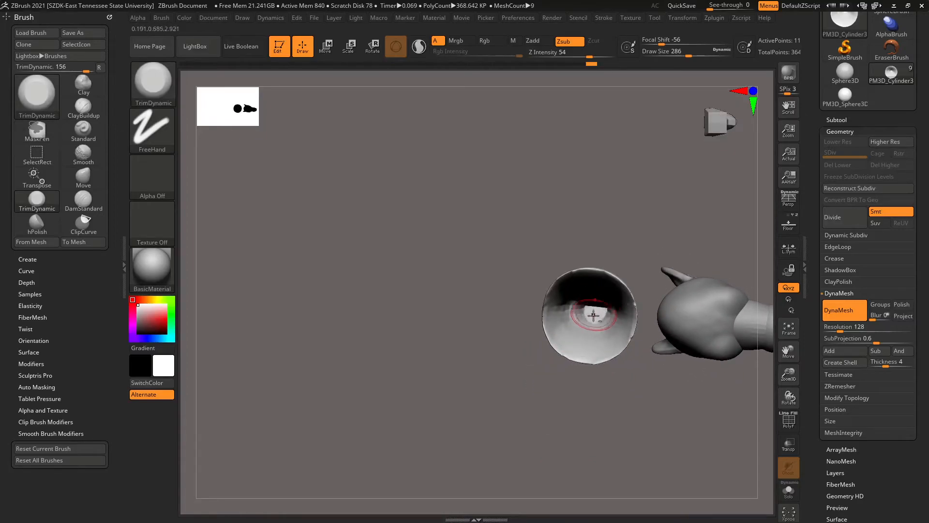
key(ctrl+z)
key(ctrl+z)
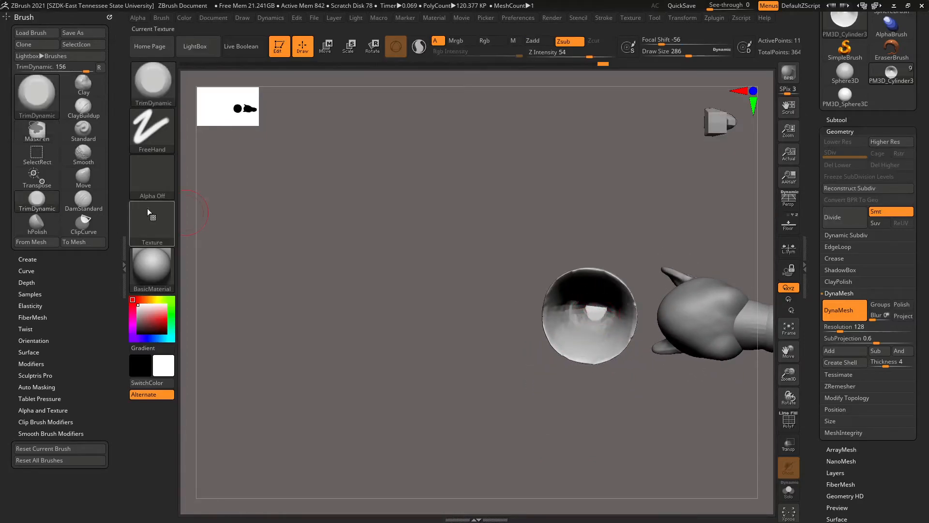
drag(541, 302, 572, 302)
alt+drag(524, 266, 363, 198)
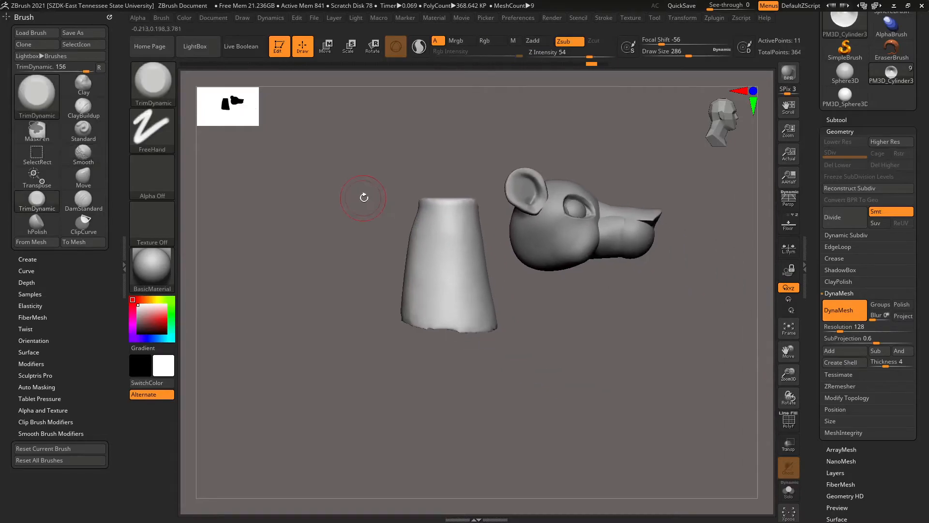
Scale the cylinder downward along Y with the Transpose gizmo into a much taller column.
key(r)
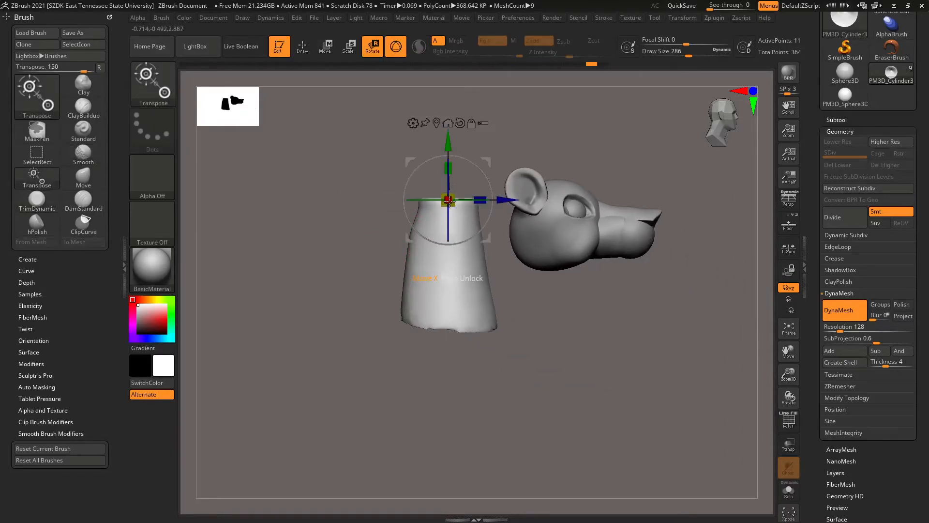
drag(448, 168, 457, 92)
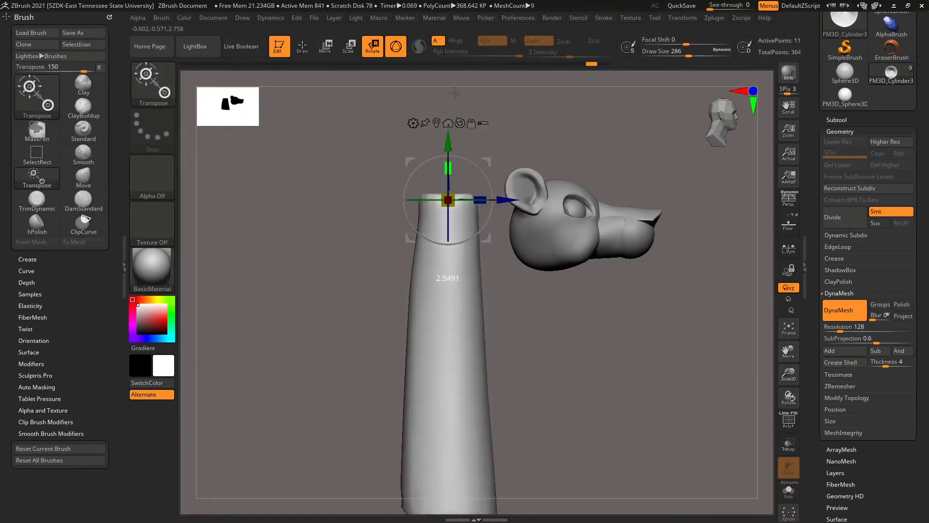
alt+drag(538, 352, 509, 222)
drag(542, 294, 574, 306)
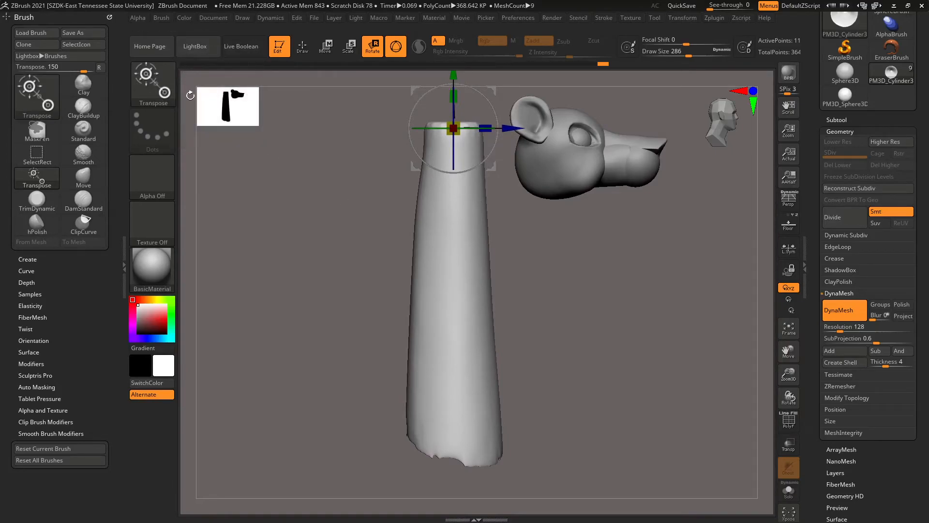
click(84, 177)
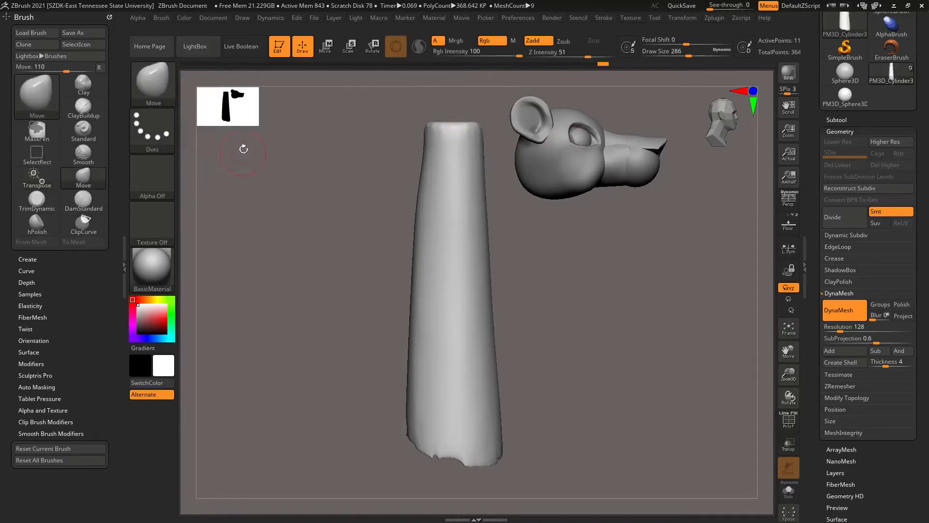
ctrl+shift+click(150, 84)
Clip away the cylinder's bottom with ClipCurve to shorten it, then return to side view.
ctrl+shift+click(299, 128)
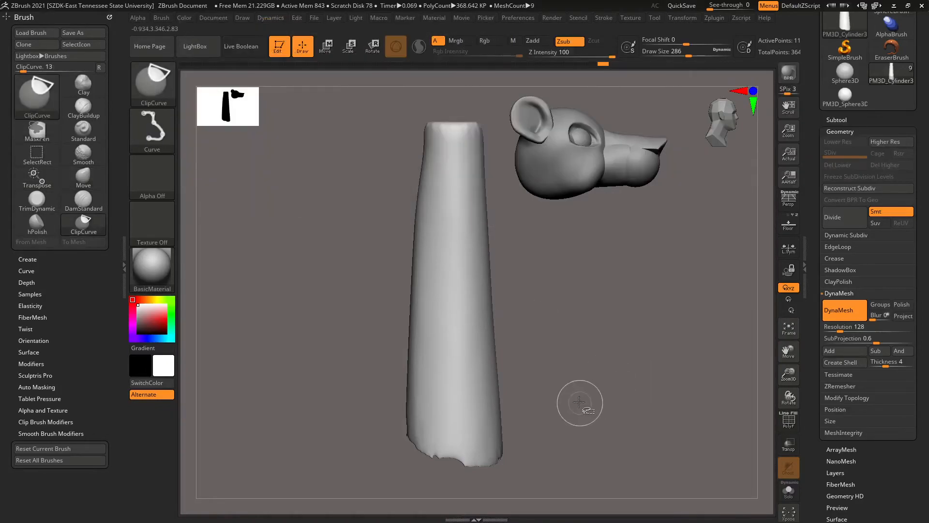
ctrl+shift+drag(582, 316, 325, 317)
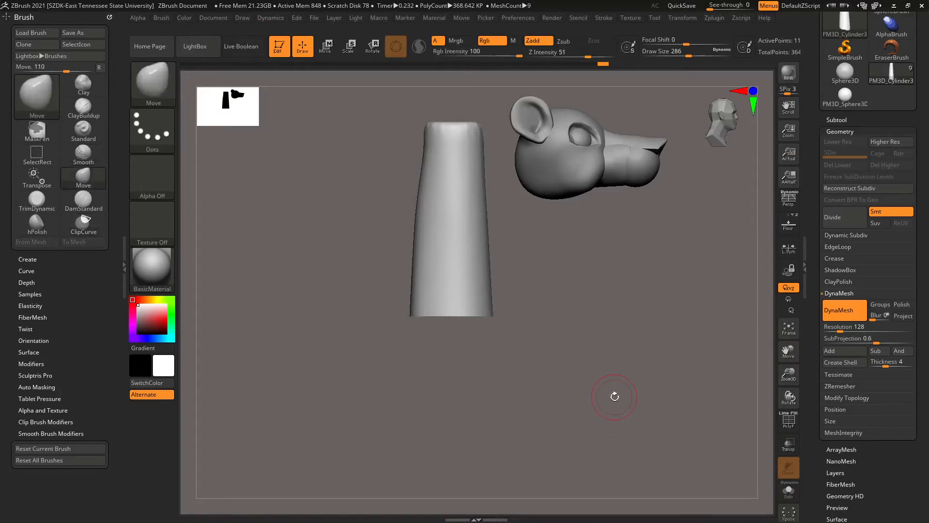
drag(612, 286, 613, 428)
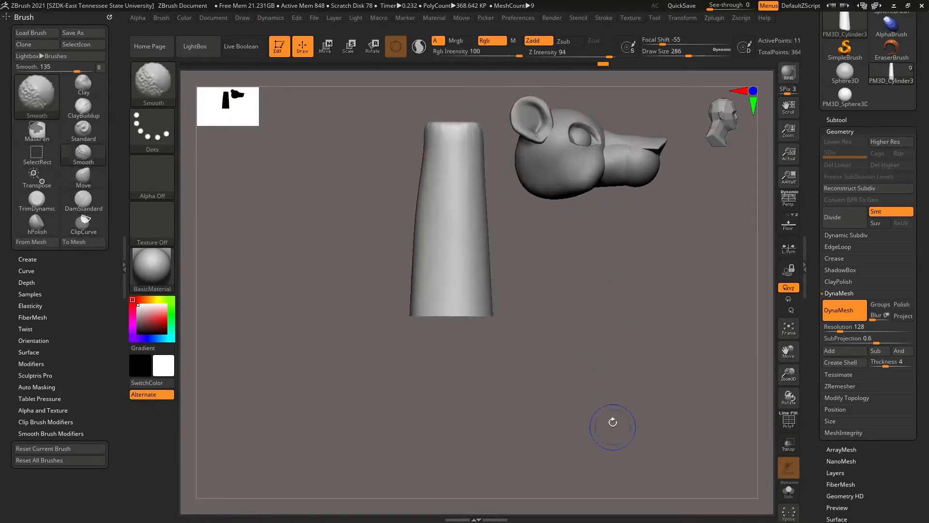
ctrl+shift+drag(577, 246, 280, 244)
mouse_move(517, 356)
mouse_down()
mouse_move(549, 335)
mouse_move(460, 272)
mouse_move(489, 252)
mouse_move(508, 213)
mouse_move(497, 158)
mouse_move(527, 173)
mouse_move(548, 215)
mouse_move(480, 306)
mouse_move(515, 331)
mouse_up()
shift+drag(508, 246, 498, 245)
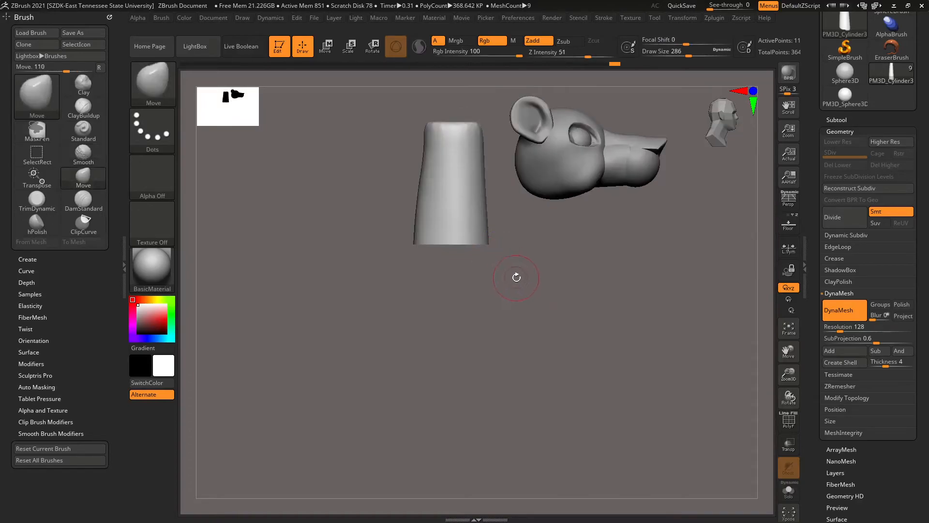
drag(516, 276, 491, 256)
Drag the Undo History slider back to the earlier short, straight cylinder.
key(shift)
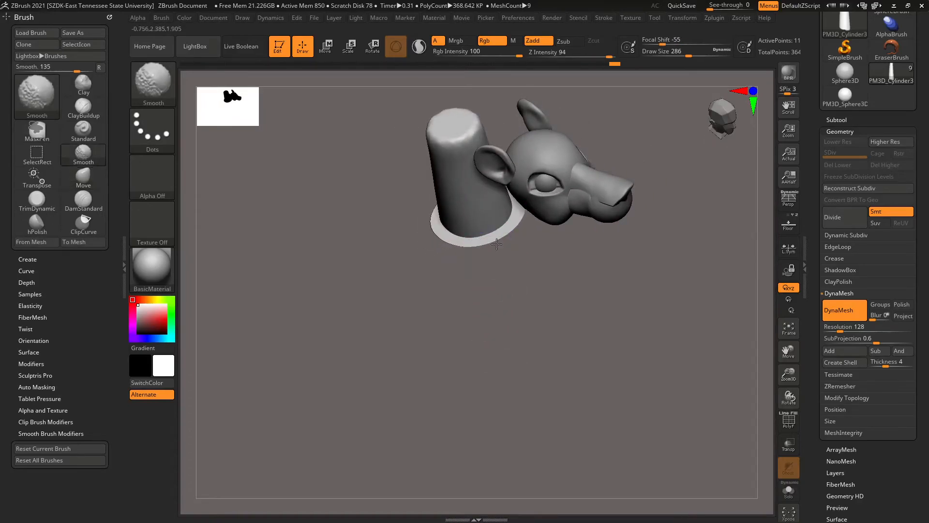
key(ctrl)
drag(612, 68, 510, 66)
mouse_move(548, 206)
mouse_down()
mouse_move(494, 65)
mouse_move(426, 80)
mouse_move(324, 61)
mouse_up()
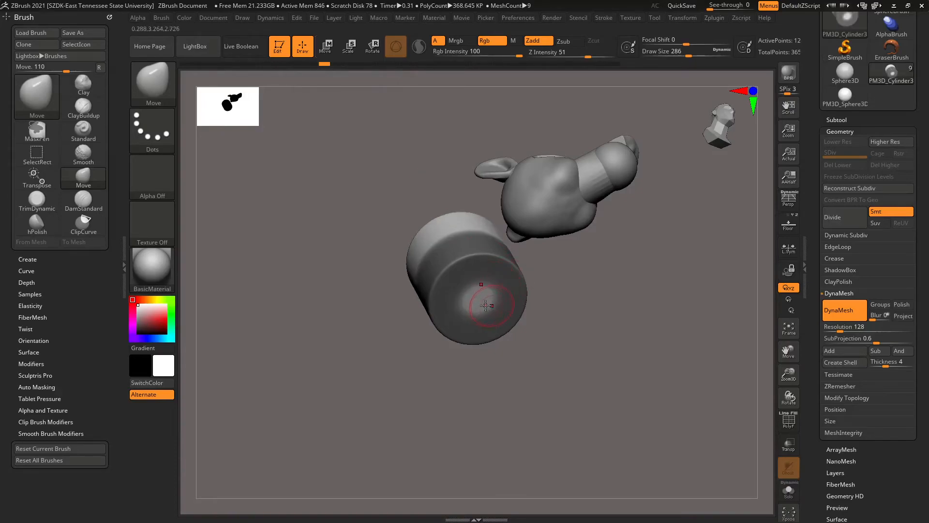
mouse_move(537, 328)
mouse_down()
mouse_move(533, 367)
mouse_move(545, 347)
mouse_up()
ctrl+drag(594, 276, 587, 380)
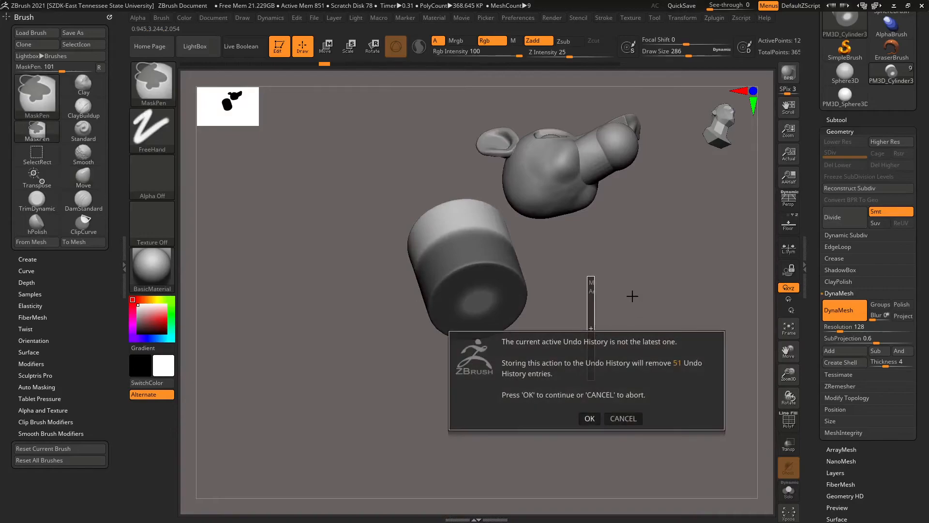
Confirm discarding the 51 undo entries, then remesh the cylinder at DynaMesh resolution 32.
click(589, 419)
mouse_move(595, 313)
mouse_down()
mouse_move(667, 317)
mouse_move(599, 316)
mouse_move(597, 261)
mouse_up()
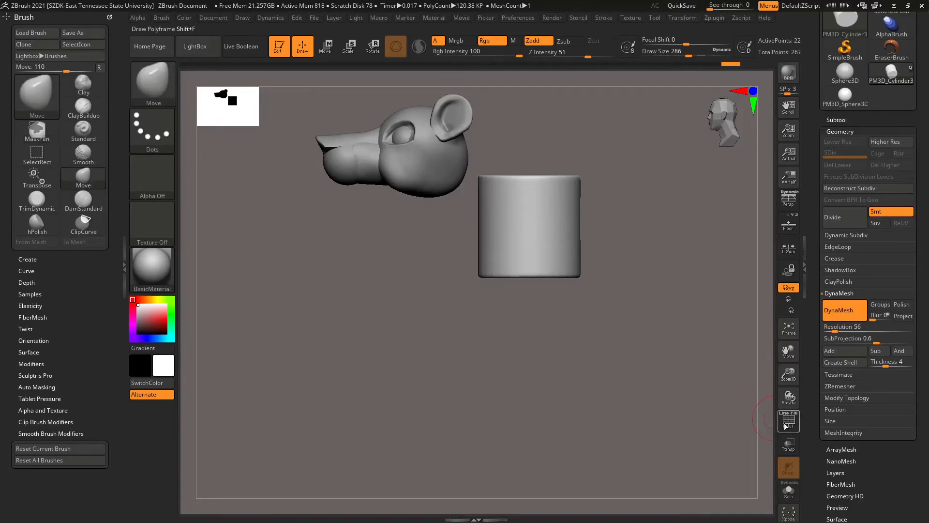
click(786, 426)
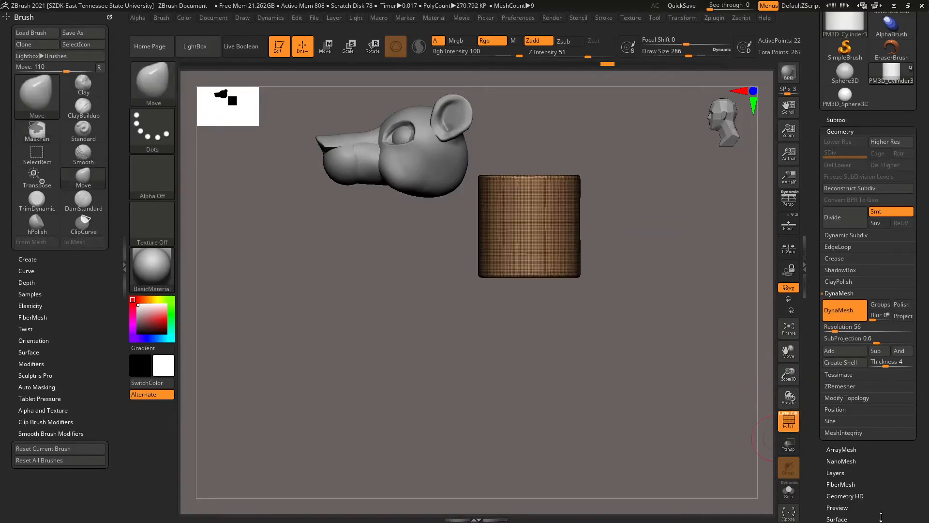
click(836, 329)
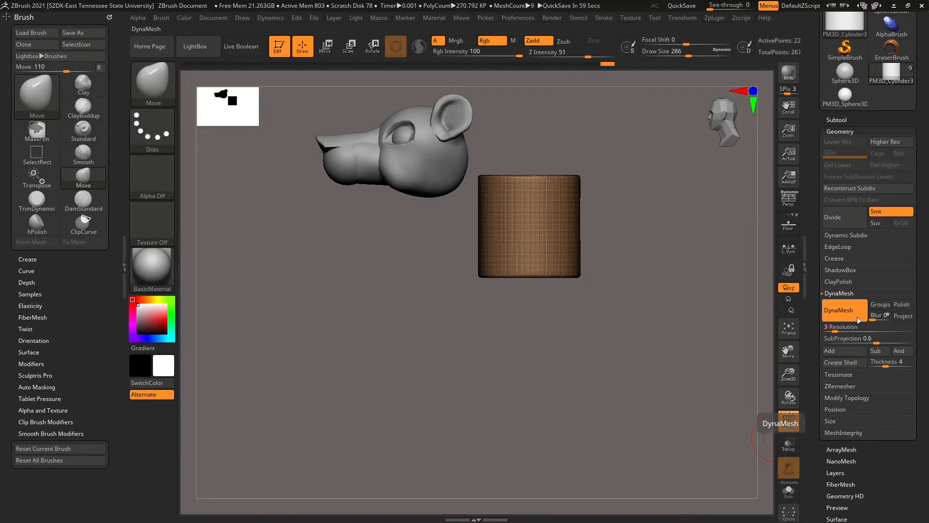
key(ctrl)
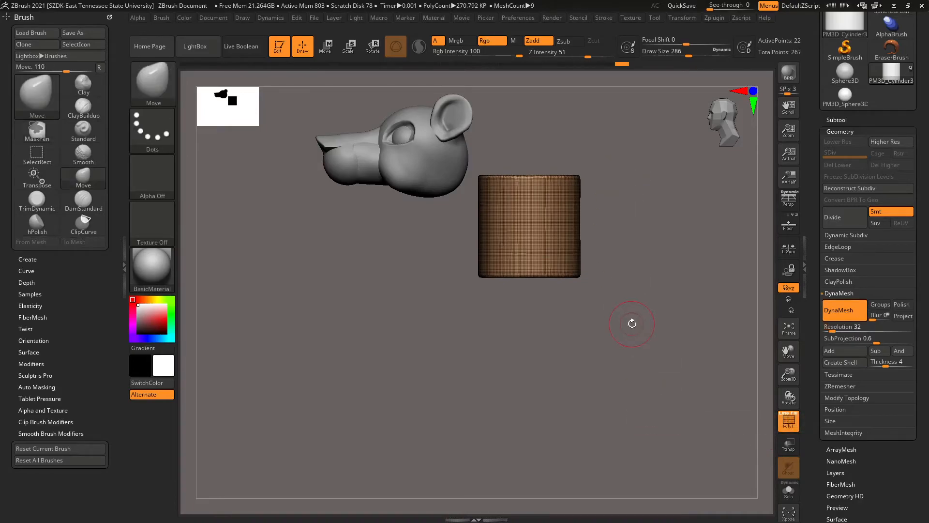
ctrl+drag(609, 228, 603, 362)
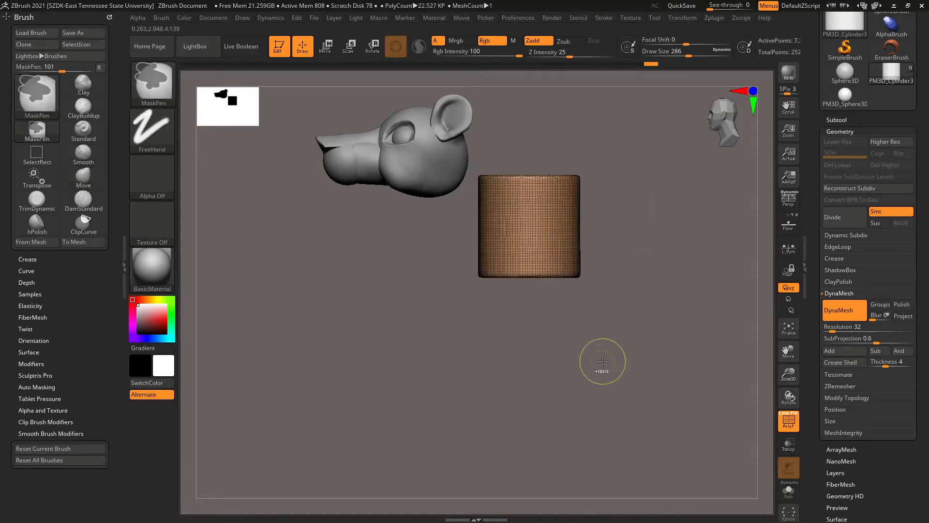
mouse_move(621, 306)
mouse_down()
mouse_move(612, 295)
mouse_move(639, 309)
mouse_move(622, 317)
mouse_up()
Mask the cylinder below its middle, blur the mask edge several times, and activate the gizmo.
key(ctrl)
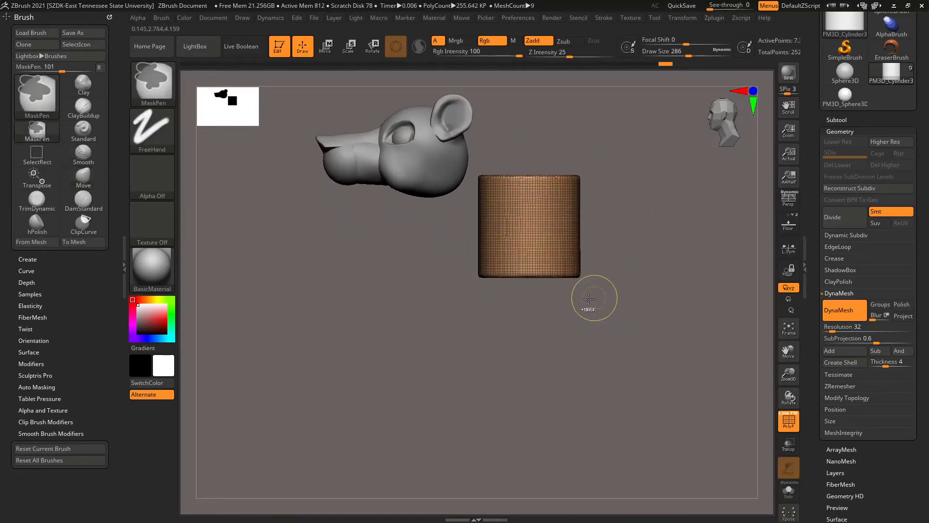
ctrl+drag(566, 253, 489, 261)
click(789, 420)
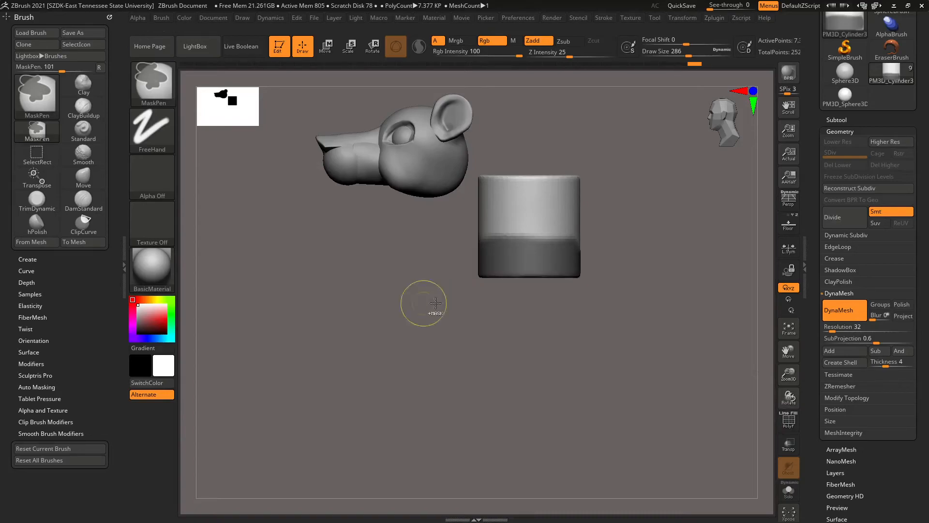
ctrl+drag(422, 231, 653, 349)
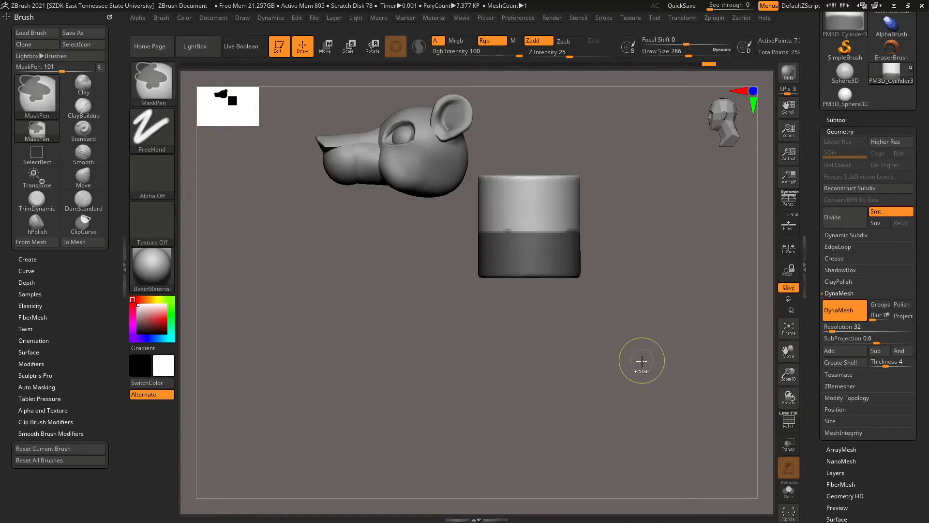
ctrl+click(548, 228)
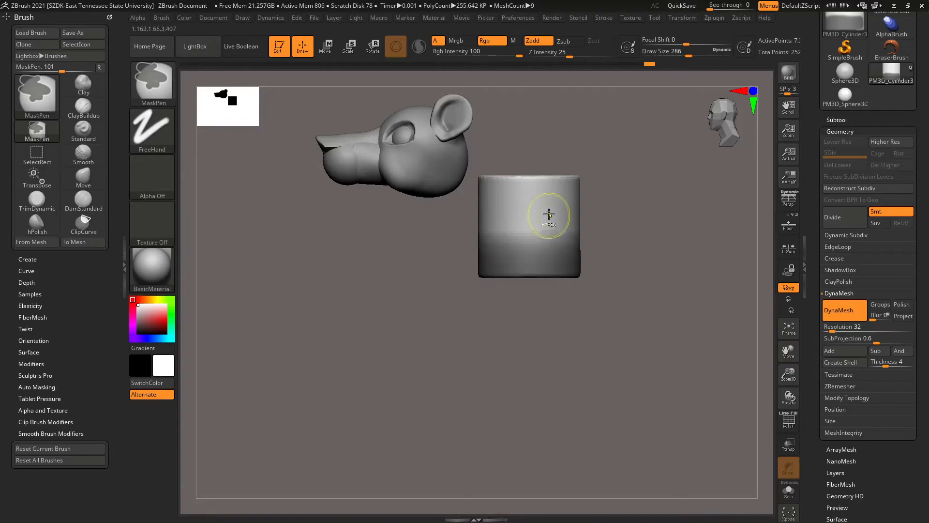
mouse_move(689, 373)
mouse_down()
mouse_move(673, 297)
mouse_move(674, 339)
mouse_up()
mouse_move(655, 269)
shift+mouse_down()
mouse_move(665, 261)
mouse_move(643, 339)
shift+mouse_up()
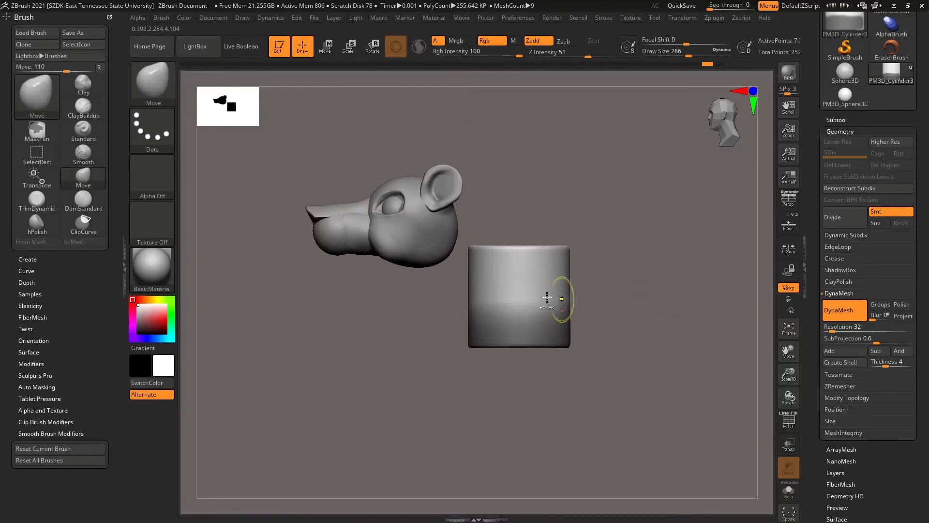
ctrl+drag(417, 283, 678, 416)
ctrl+click(547, 280)
ctrl+click(546, 280)
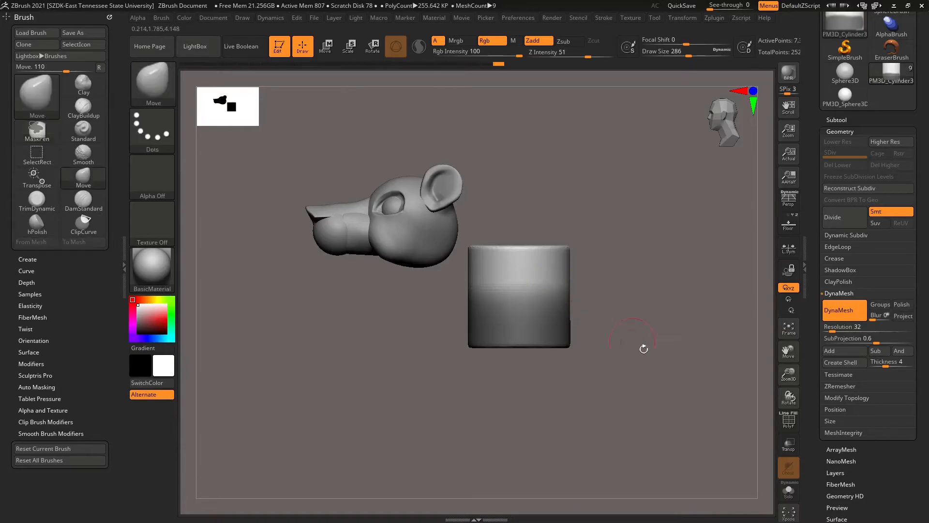
ctrl+click(542, 285)
click(320, 52)
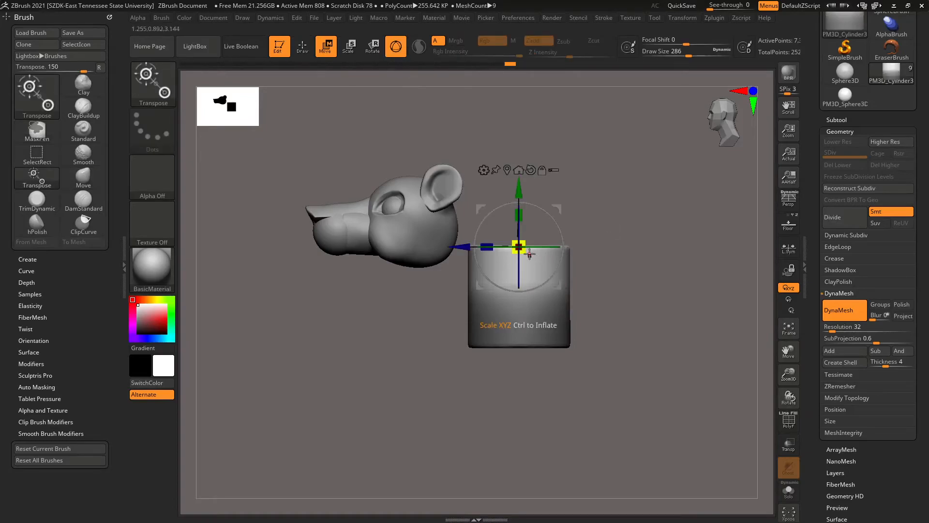
Scale the unmasked cylinder top inward and squash it into a rounded dome.
drag(525, 253, 503, 253)
mouse_move(648, 338)
mouse_down()
mouse_move(645, 256)
mouse_move(646, 337)
mouse_up()
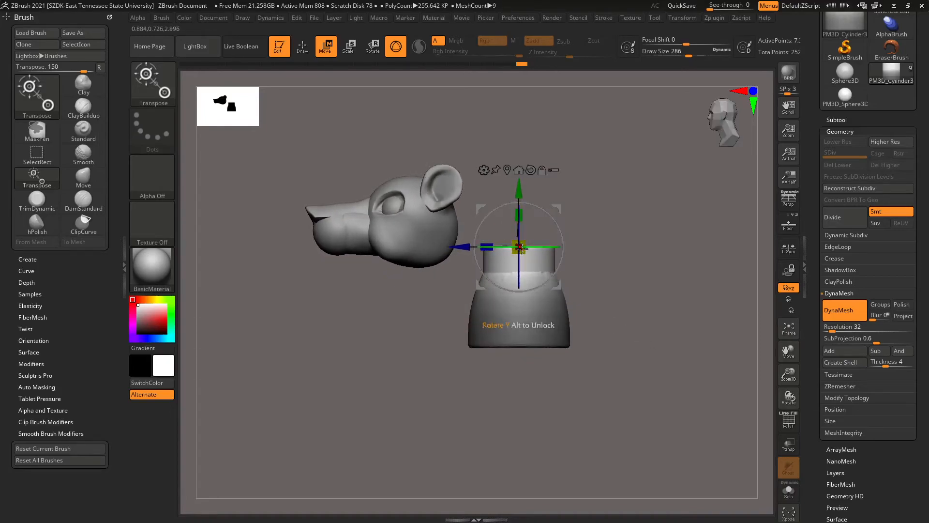
drag(519, 247, 514, 248)
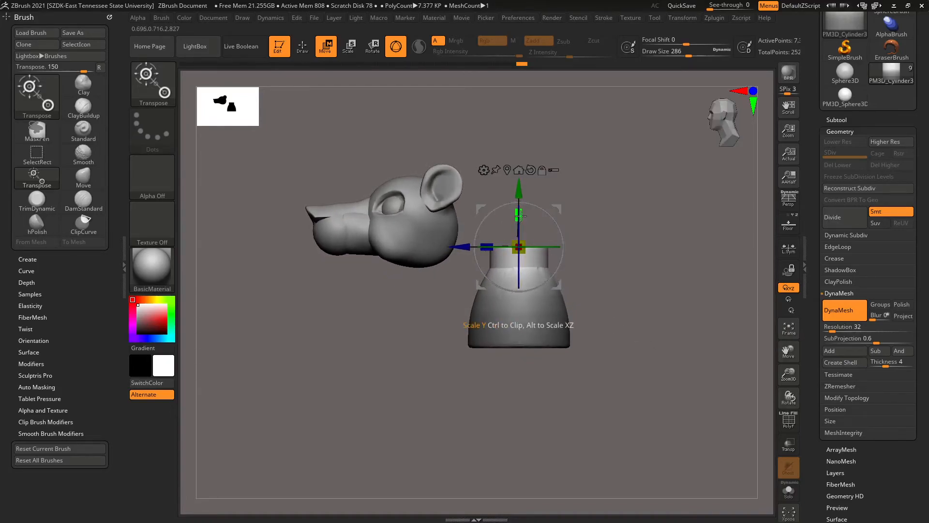
drag(524, 212, 525, 264)
drag(658, 253, 667, 278)
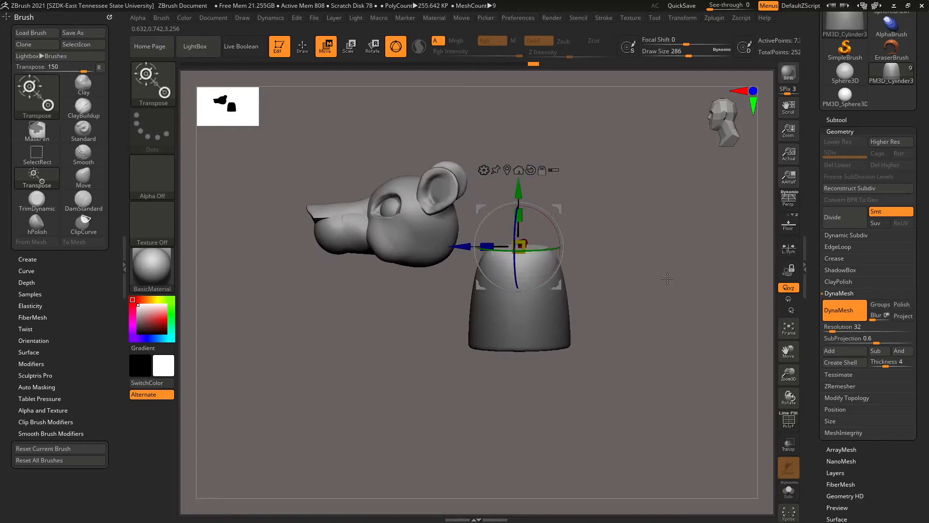
Clear the mask and smooth the cylinder's top rim.
click(302, 46)
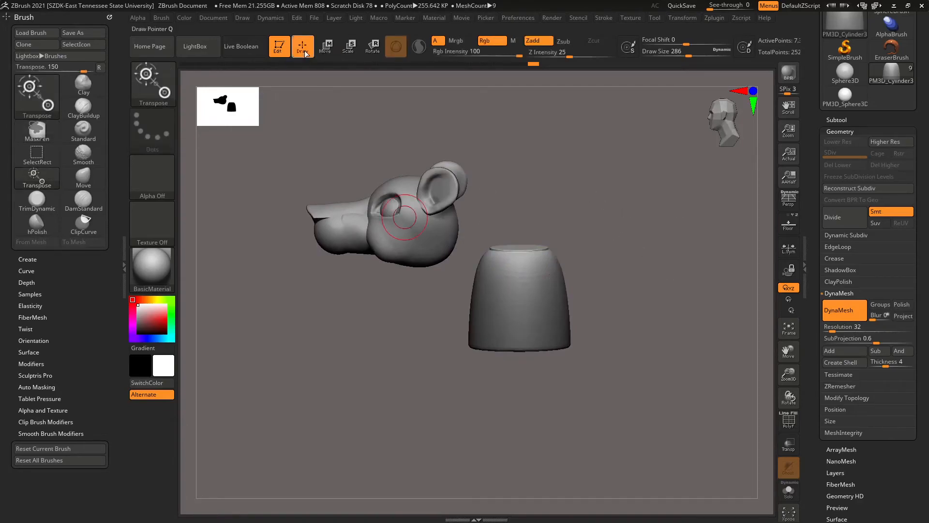
ctrl+drag(651, 226, 651, 373)
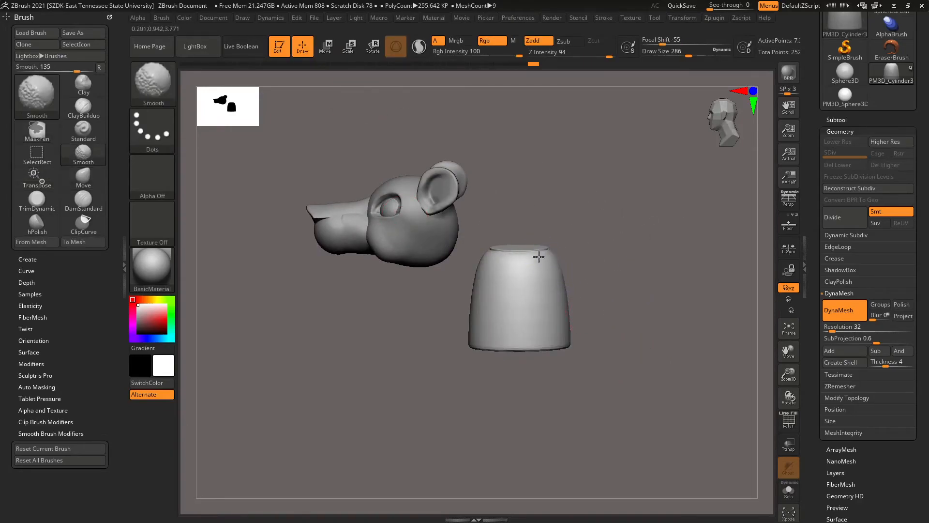
shift+drag(501, 251, 547, 255)
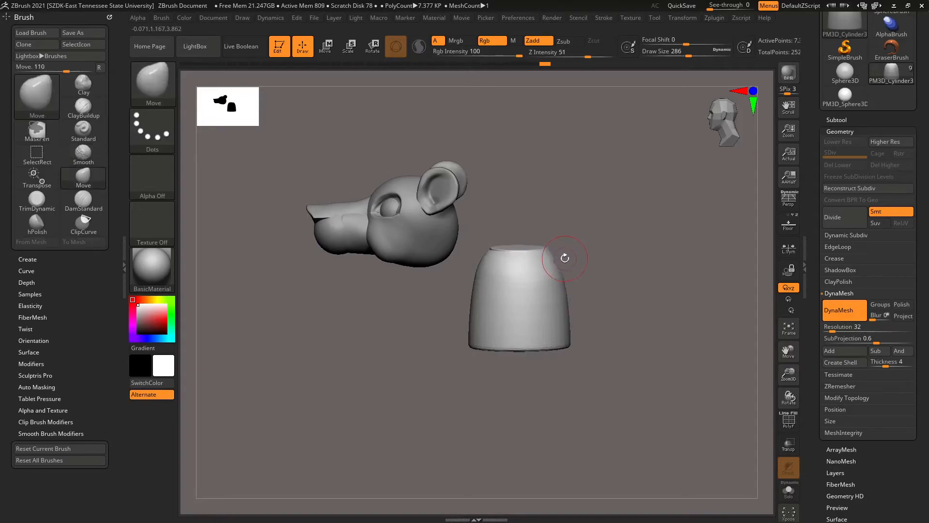
right_drag(555, 253, 579, 233)
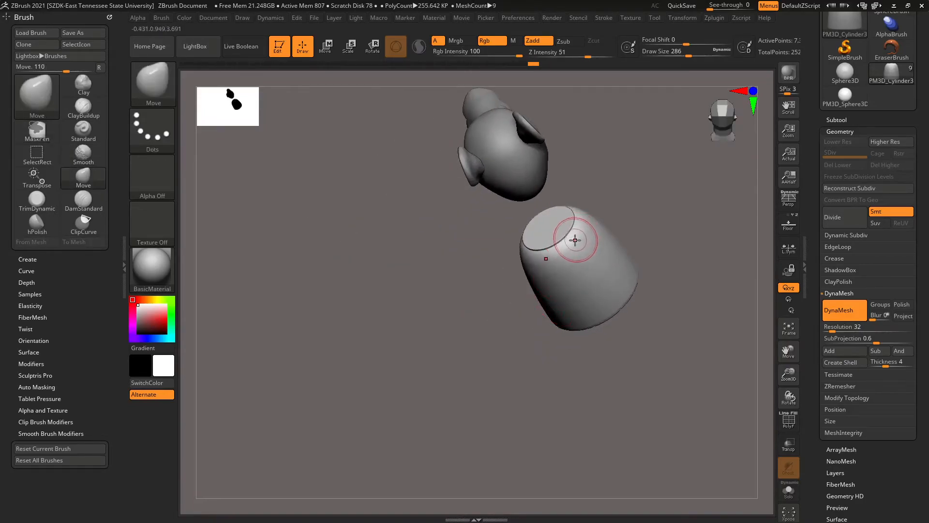
key(shift)
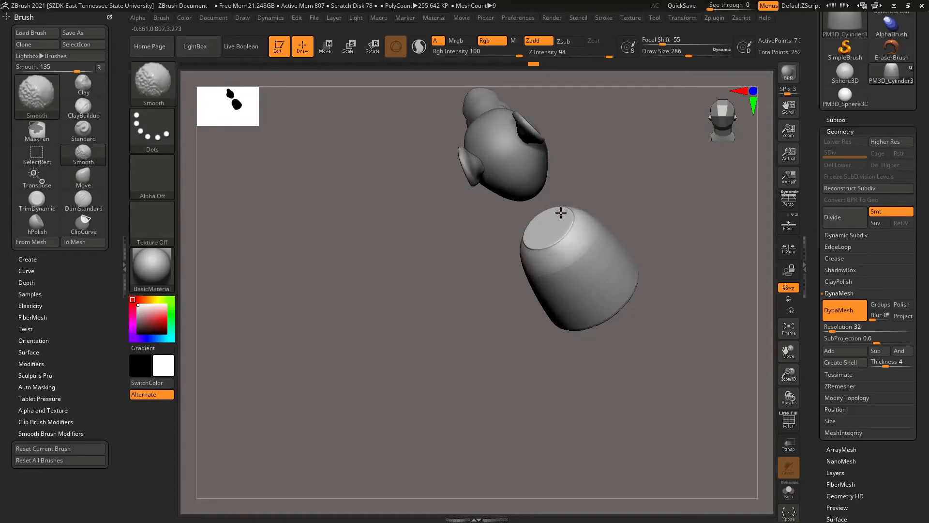
From the side profile, tilt the body diagonally with the transform gizmo.
mouse_move(558, 224)
right_down()
mouse_move(684, 152)
mouse_move(765, 149)
right_up()
shift+drag(542, 224, 557, 222)
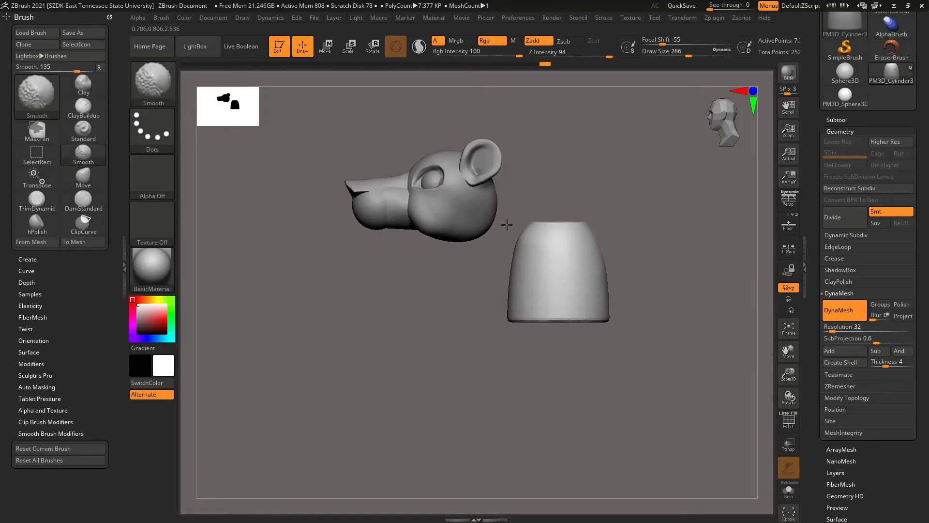
key(w)
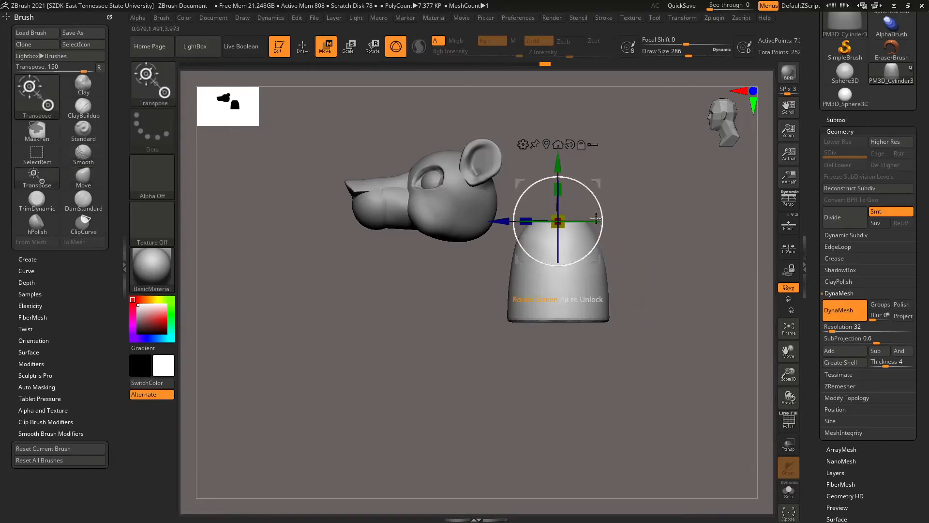
drag(603, 205, 563, 180)
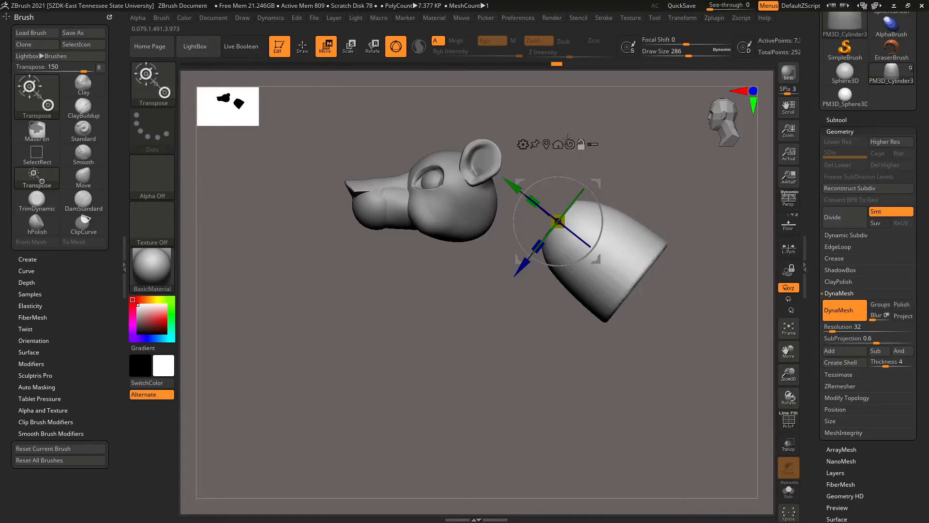
Reset and recentre the Transpose gizmo, then stretch, shrink and move the cylinder against the head.
click(570, 143)
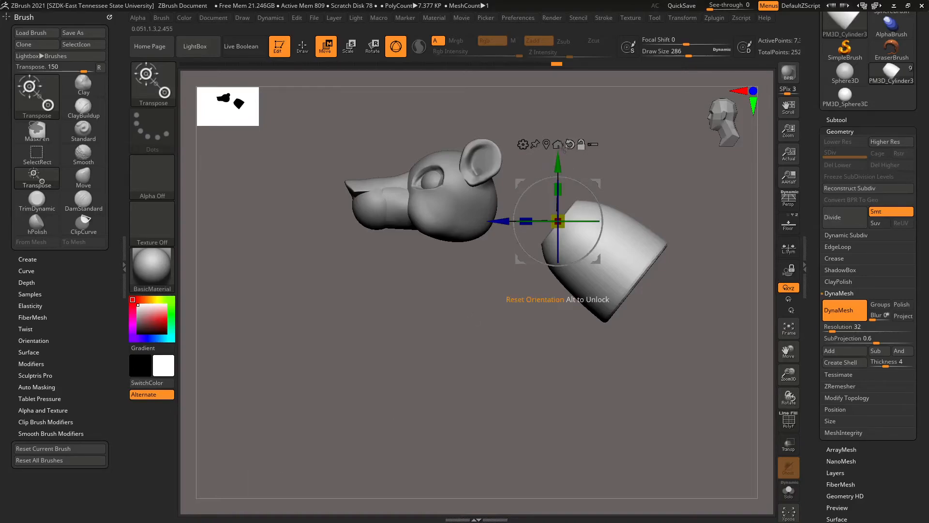
alt+drag(576, 180, 583, 184)
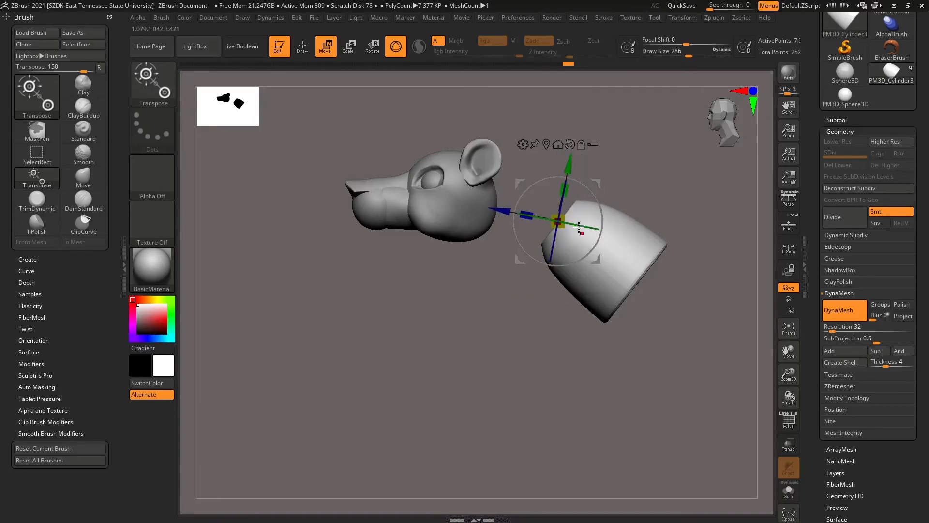
click(545, 144)
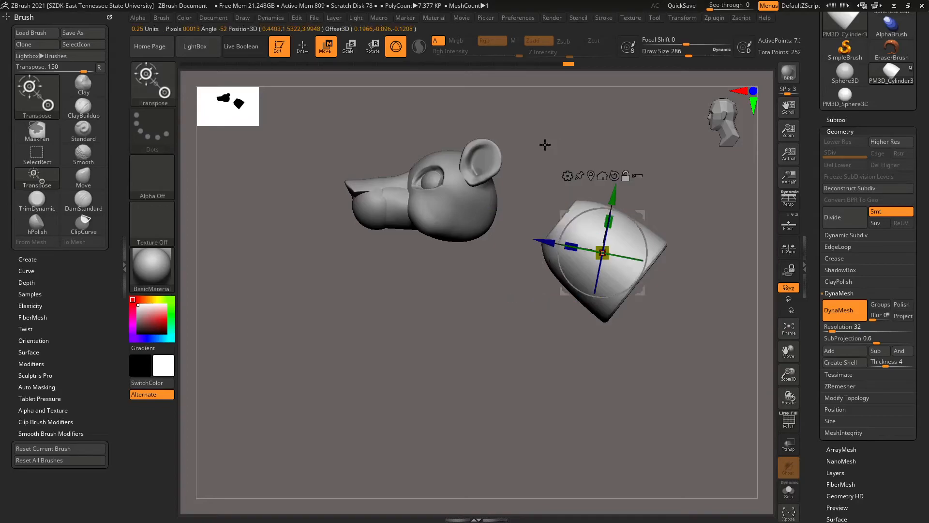
alt+drag(628, 238, 635, 199)
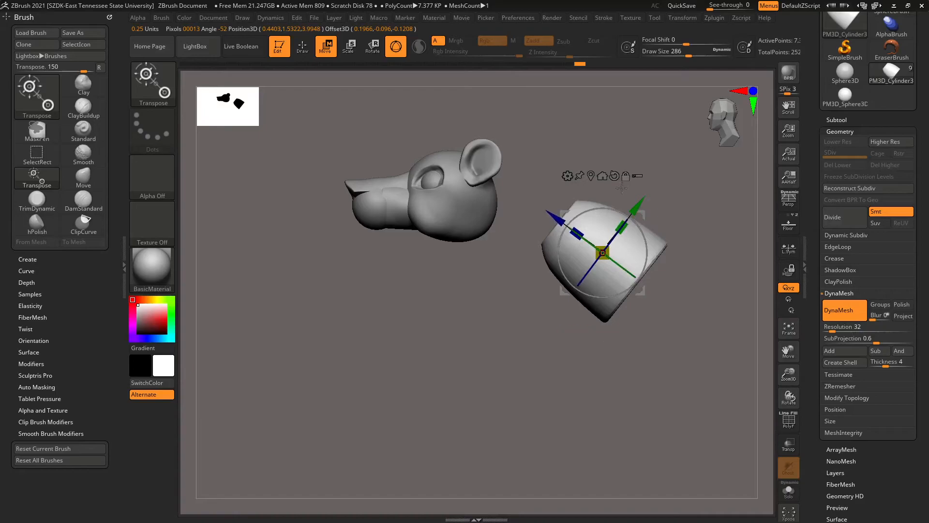
drag(577, 234, 559, 219)
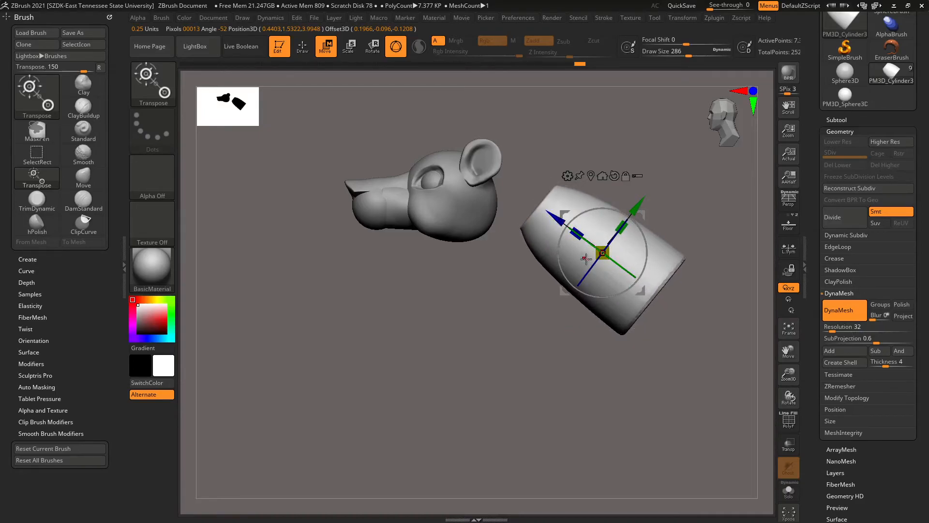
drag(644, 214, 581, 211)
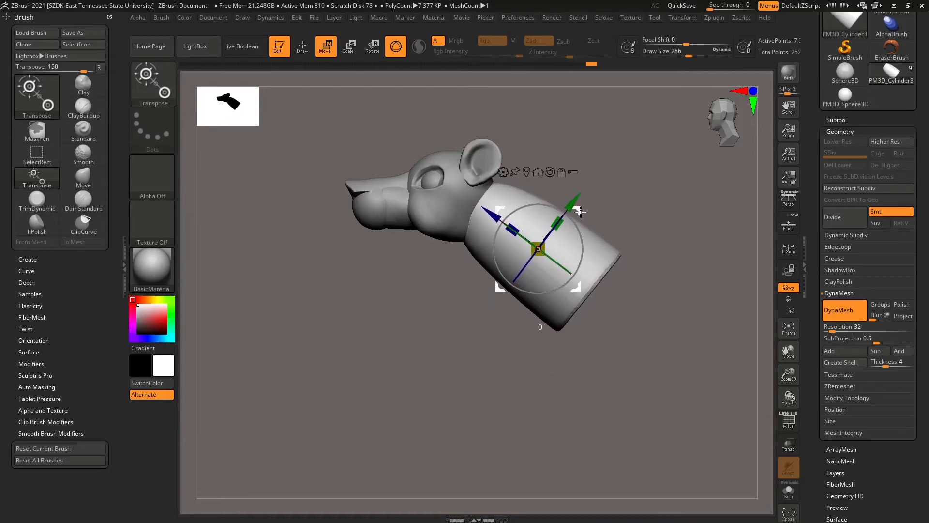
drag(538, 249, 537, 248)
drag(578, 336, 464, 378)
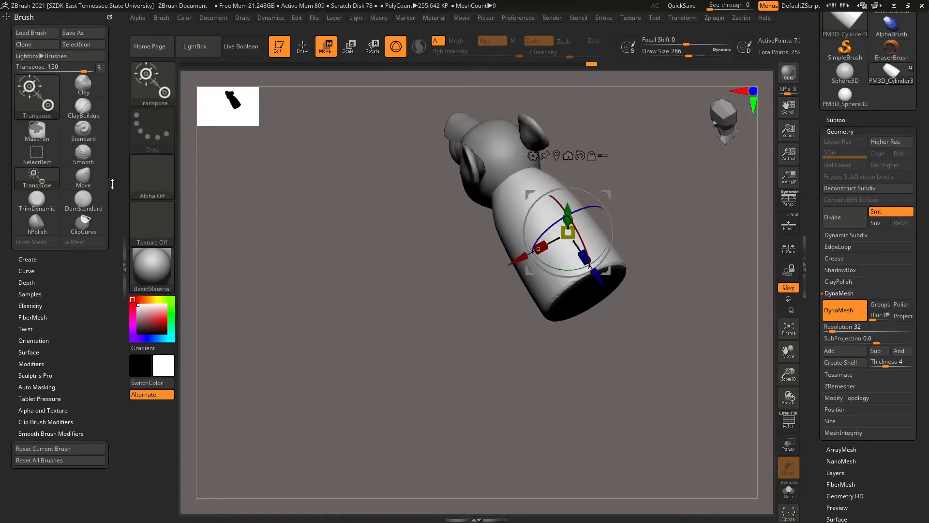
With the Move brush at size 685, pinch the body's upper sides and bend its lower end down.
click(83, 178)
key(s)
mouse_move(571, 207)
mouse_down()
mouse_move(620, 218)
mouse_move(611, 215)
mouse_move(617, 162)
mouse_up()
mouse_move(587, 190)
mouse_down()
mouse_move(572, 187)
mouse_move(591, 243)
mouse_move(591, 225)
mouse_up()
drag(603, 322, 632, 342)
drag(592, 316, 588, 339)
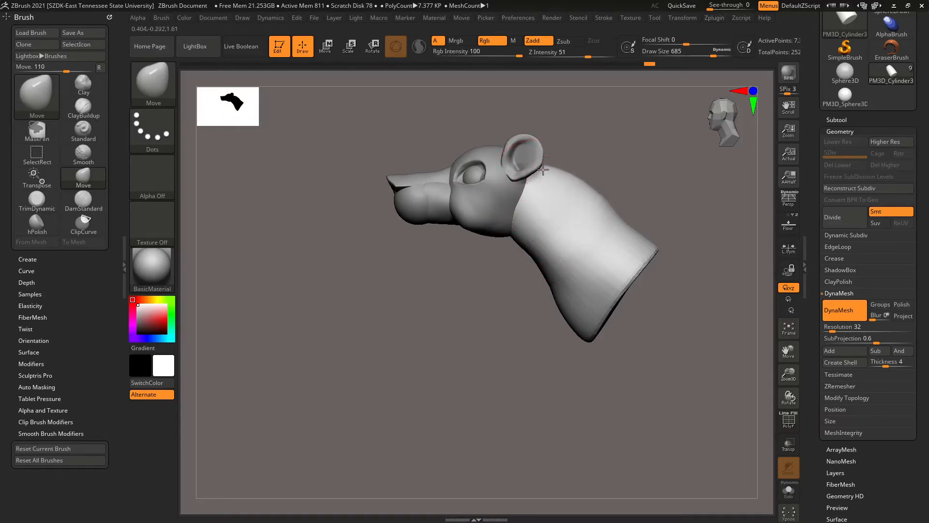
Round off the neck's open end and push the body's upper edge inward.
drag(667, 260, 628, 218)
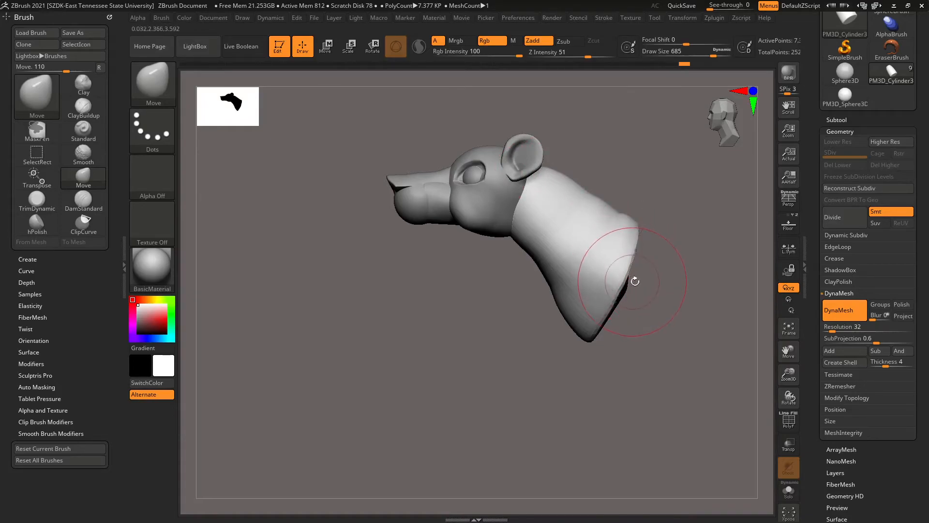
mouse_move(768, 172)
mouse_down()
mouse_move(645, 133)
mouse_move(611, 200)
mouse_move(687, 107)
mouse_up()
mouse_move(532, 205)
mouse_down()
mouse_move(529, 213)
mouse_move(567, 232)
mouse_up()
drag(677, 162, 653, 284)
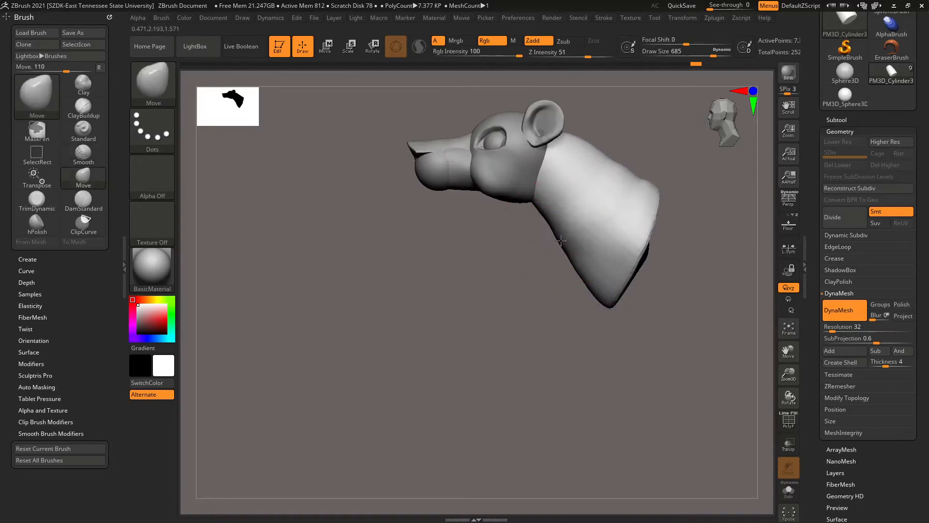
Smooth the neck's rear edge with Shift-smoothing.
key(shift)
shift+drag(627, 219, 647, 276)
drag(699, 317, 647, 309)
shift+drag(617, 242, 621, 220)
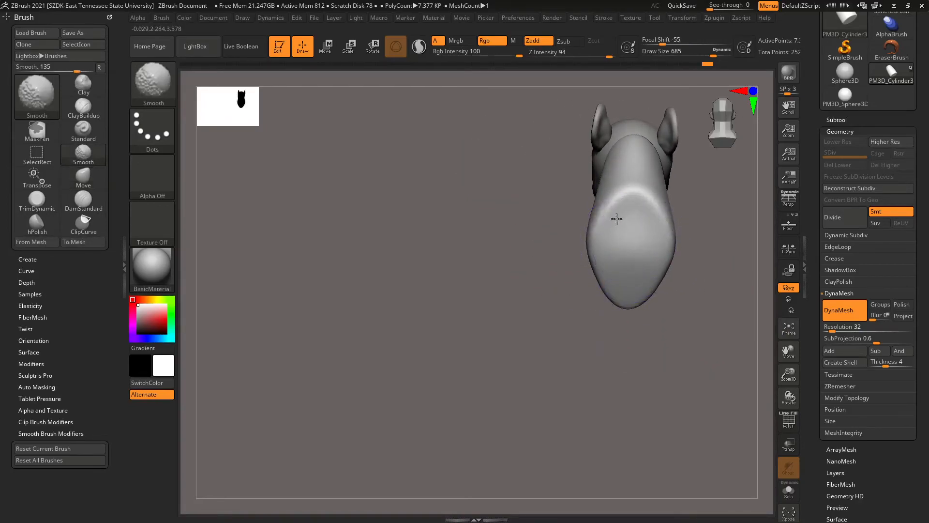
From the front, bulge and then symmetrically narrow the body's sides.
drag(602, 332, 529, 373)
drag(594, 240, 586, 238)
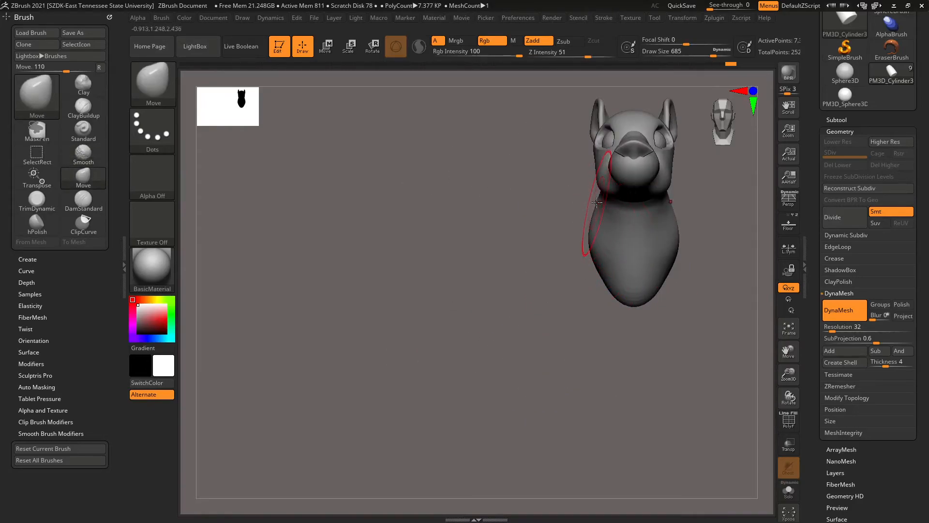
drag(679, 246, 662, 271)
drag(673, 338, 471, 365)
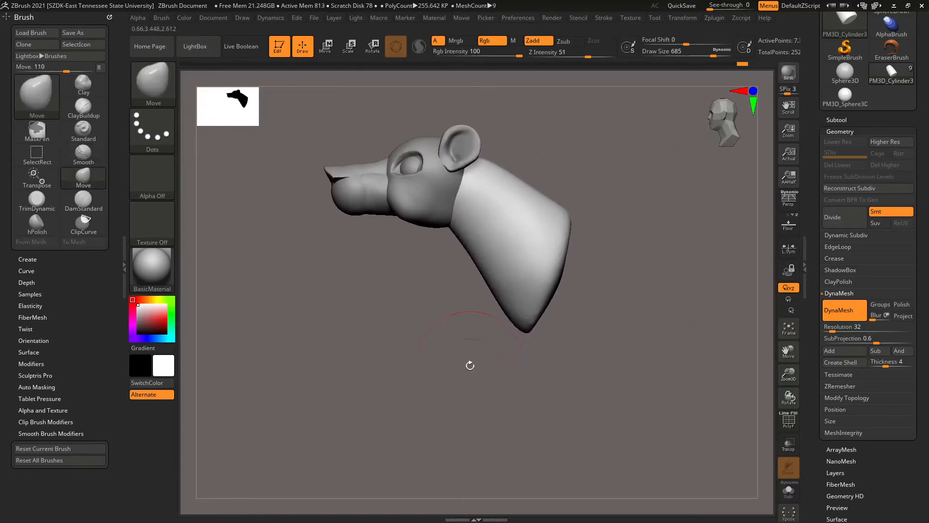
Lift the chin-to-neck junction, hollow the neck's underside, and push its back edge in at brush size 1000.
drag(448, 226, 437, 215)
drag(472, 256, 446, 233)
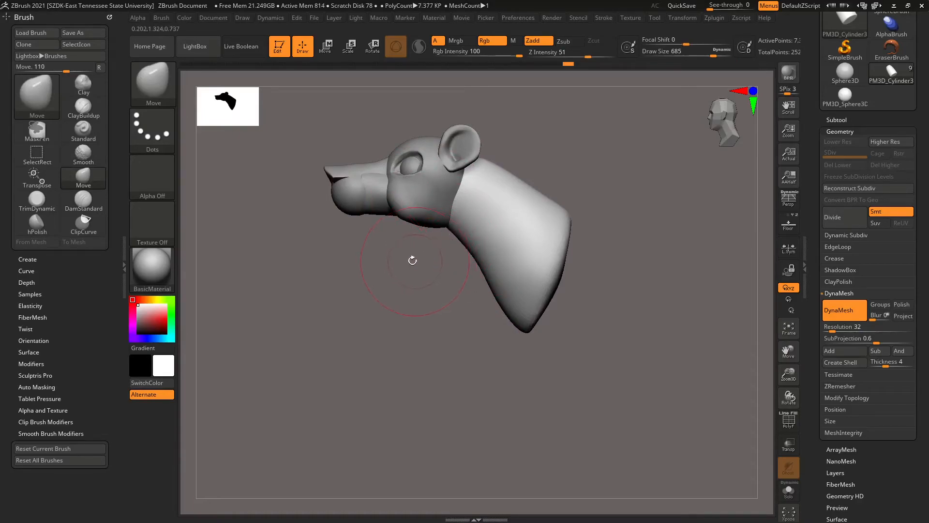
drag(490, 169, 485, 166)
key(s)
mouse_move(567, 265)
mouse_down()
mouse_move(585, 265)
mouse_move(524, 258)
mouse_up()
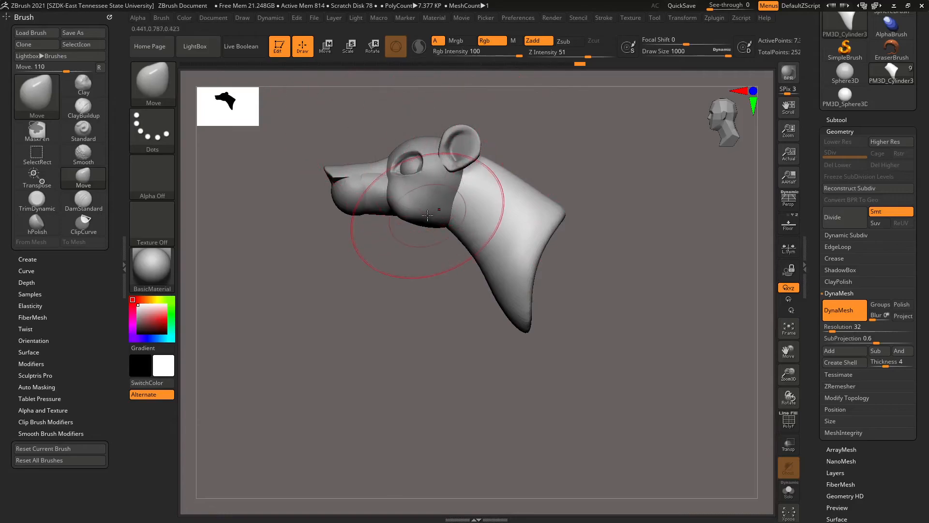
Make the lion head the active subtool and shrink the brush to 415.
key(super)
key(super)
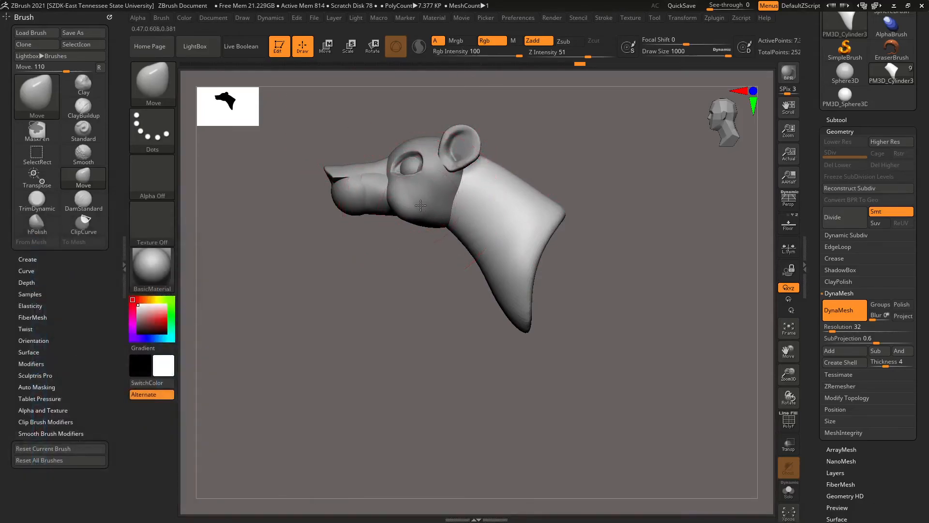
alt+click(419, 183)
key(s)
drag(427, 161, 402, 162)
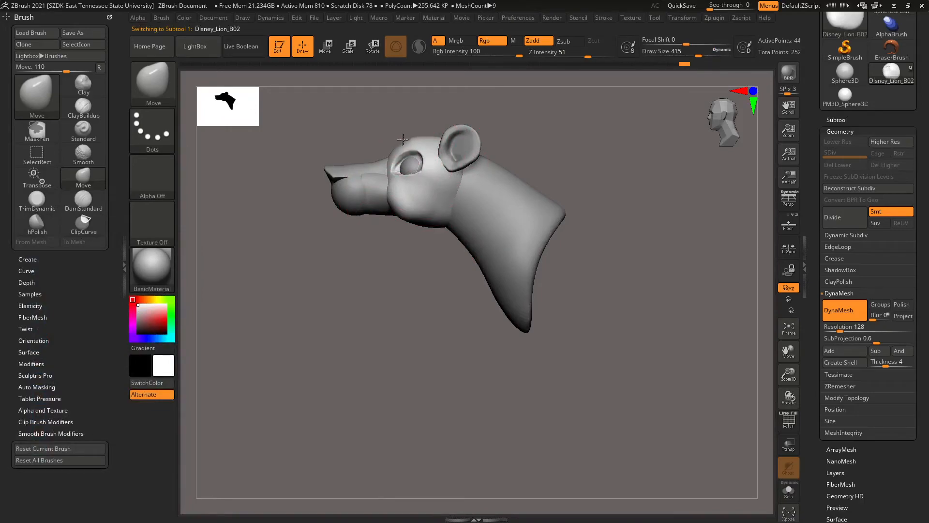
Zoom in on the head, select the muzzle sphere, and pull its underside downward.
drag(382, 261, 425, 276)
alt+drag(609, 236, 593, 366)
right_drag(593, 367, 677, 311)
shift+drag(670, 180, 678, 178)
alt+drag(370, 381, 444, 329)
alt+click(331, 276)
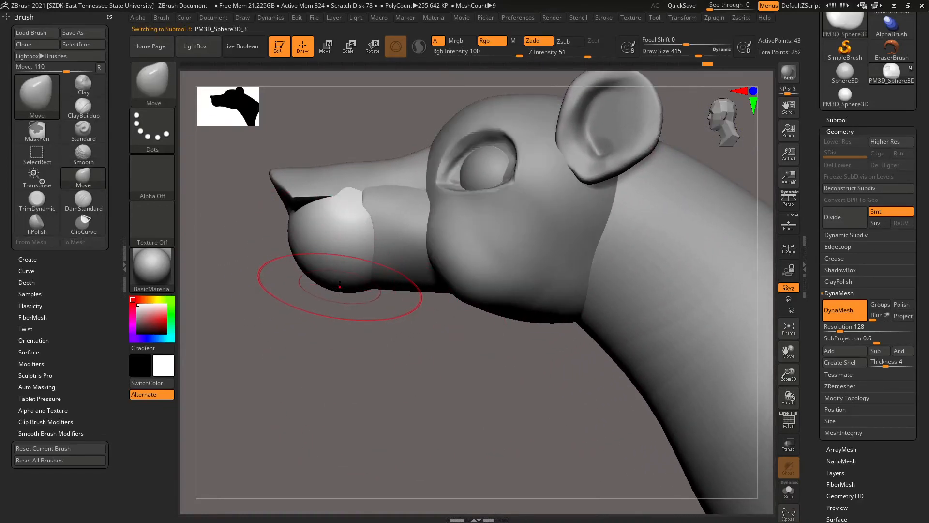
drag(337, 300, 337, 303)
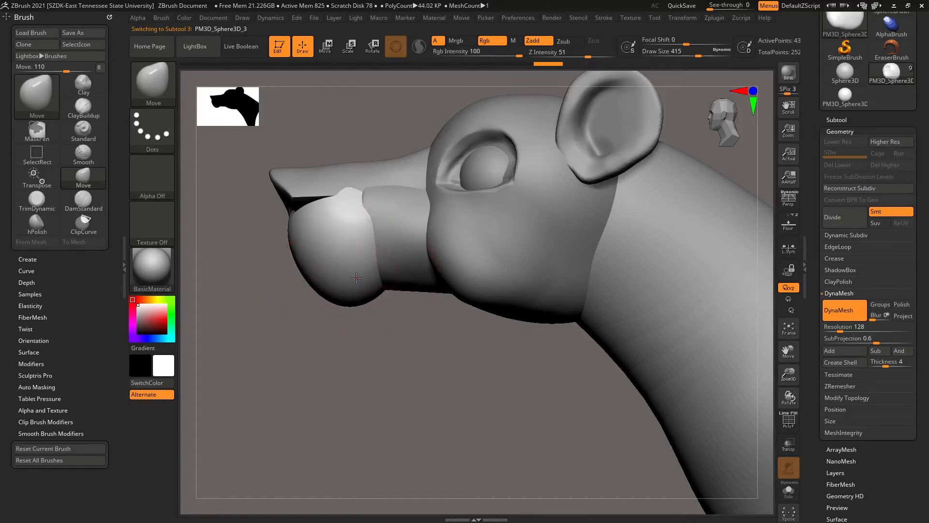
From the front, bulge the muzzle's lower sides outward and shrink the brush to 192.
drag(423, 306, 472, 347)
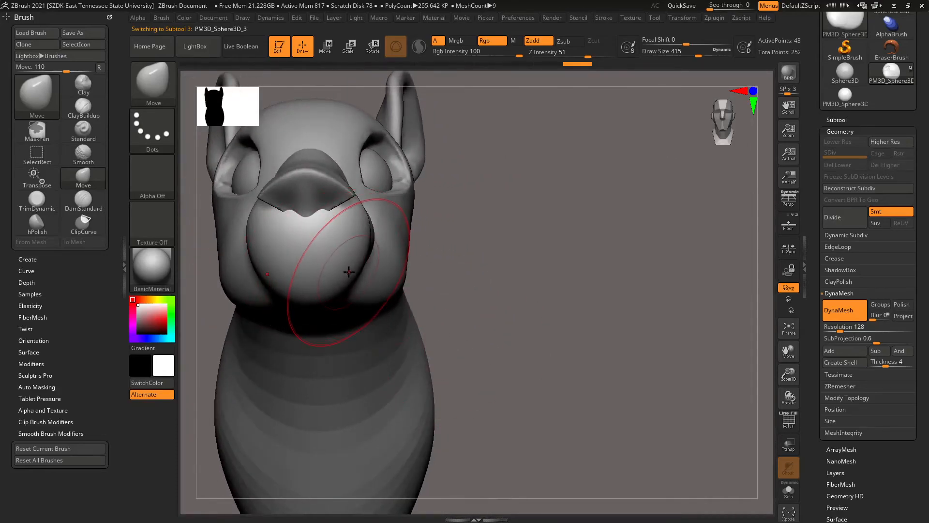
drag(348, 273, 356, 277)
mouse_move(358, 279)
mouse_down()
mouse_move(368, 268)
mouse_move(375, 276)
mouse_up()
key(s)
drag(321, 296, 310, 289)
Orbit around the head to check the reshaped muzzle from three-quarter and side views.
drag(556, 300, 353, 320)
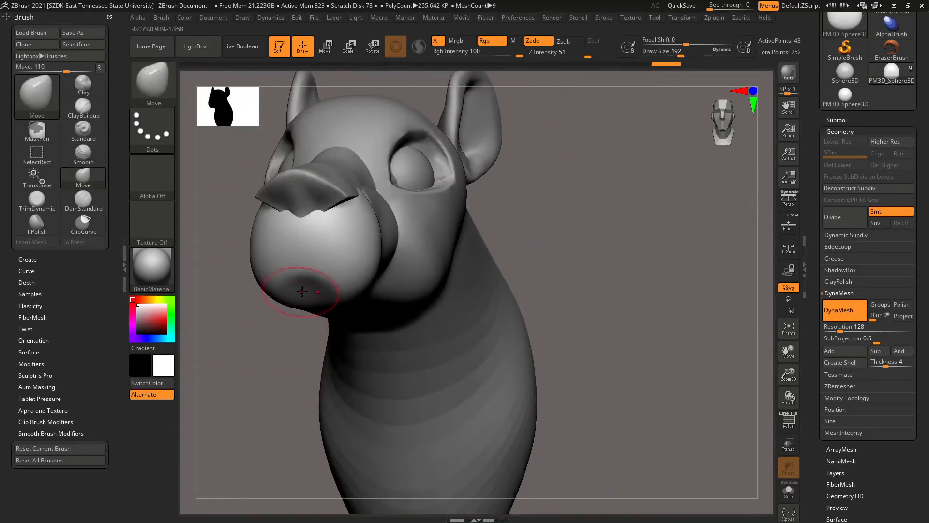
drag(288, 356, 352, 301)
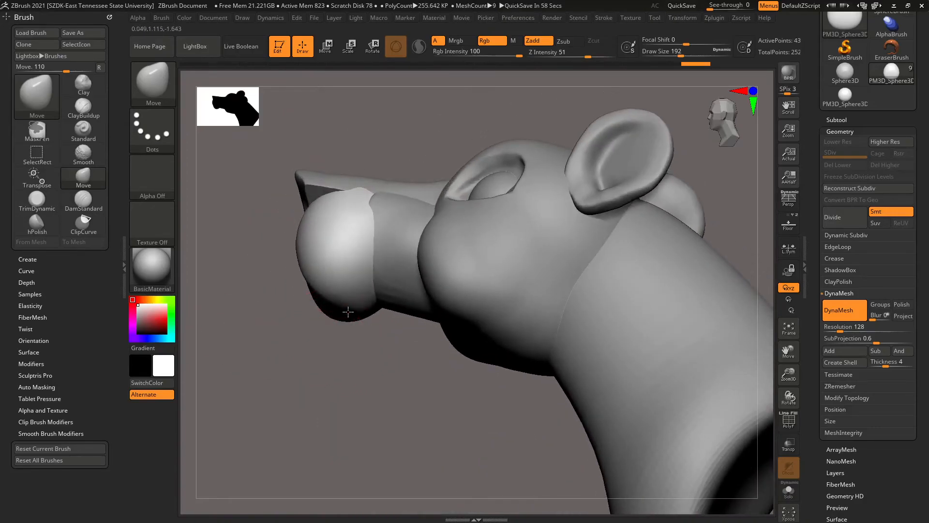
drag(375, 362, 397, 373)
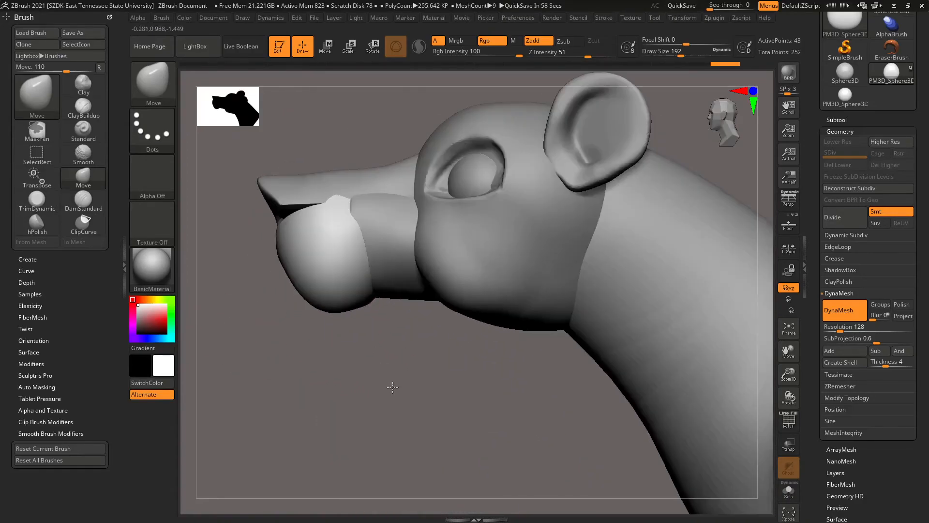
drag(437, 400, 470, 405)
drag(589, 368, 645, 322)
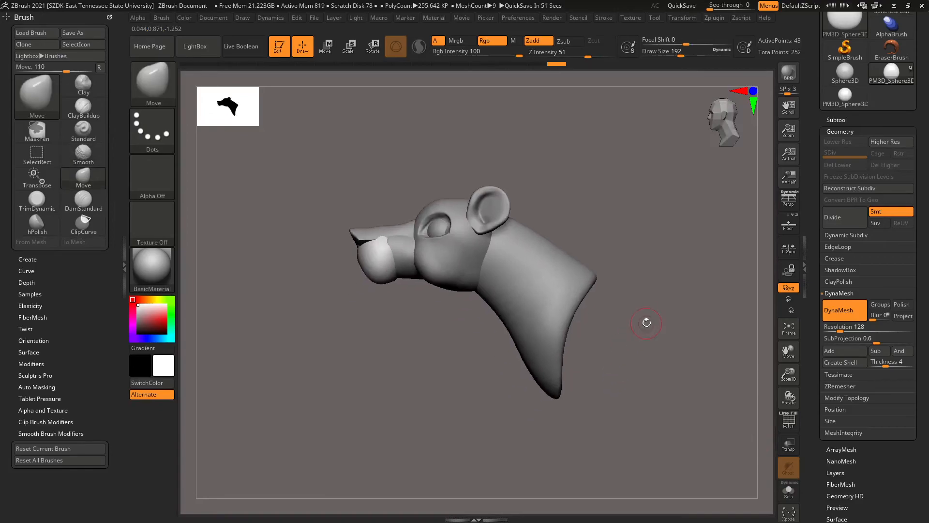
Save the tool as Disney_Lion_B02.ZTL, overwriting the existing file.
key(ctrl+shift)
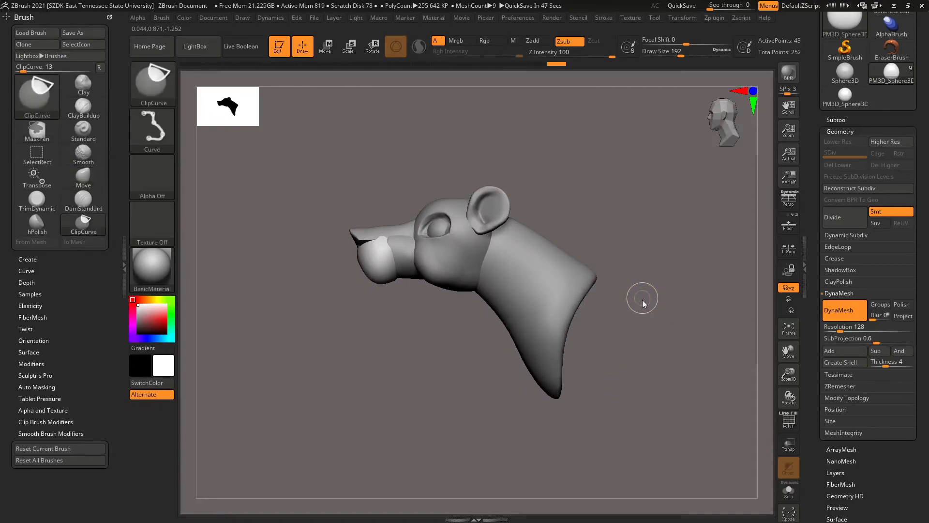
key(ctrl+s)
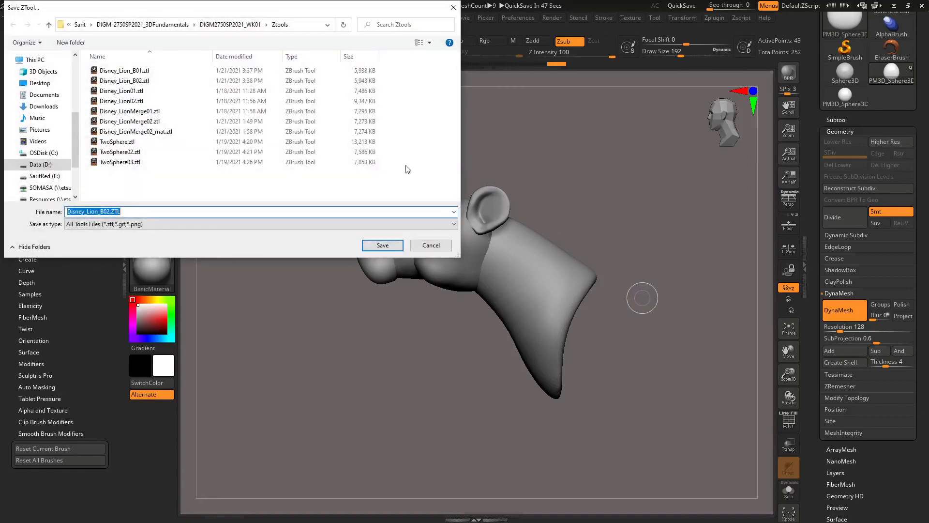
click(382, 245)
click(474, 253)
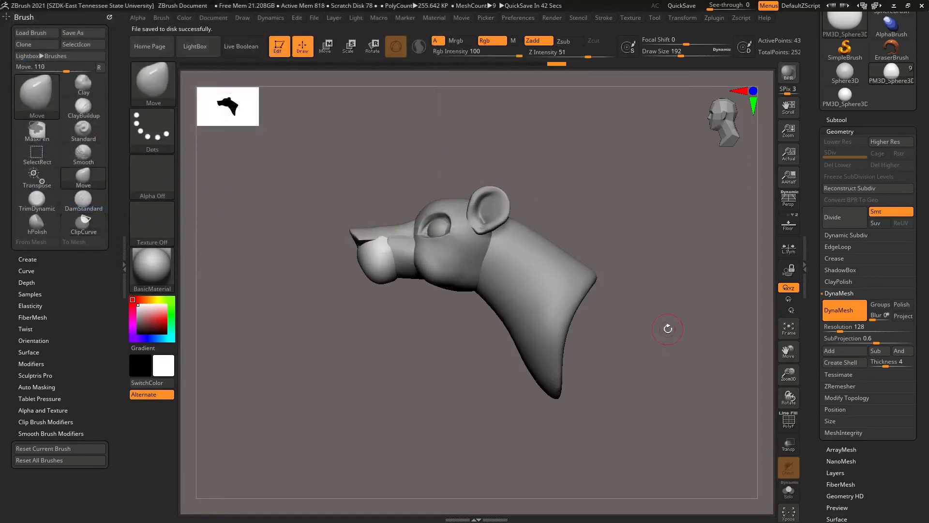
alt+drag(675, 301, 675, 381)
alt+drag(519, 353, 423, 348)
key(shift)
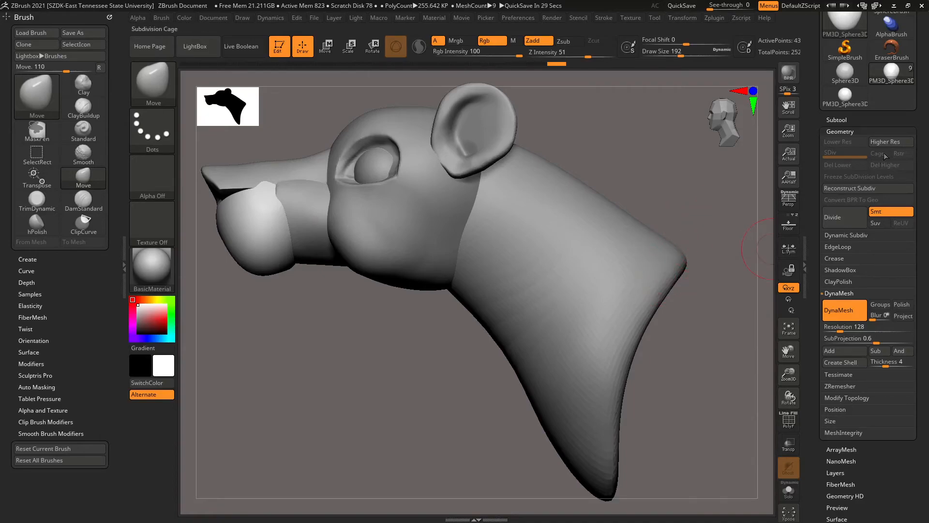
Select the Disney_Lion_B02 head subtool and MergeDown the next three subtools into it.
click(836, 120)
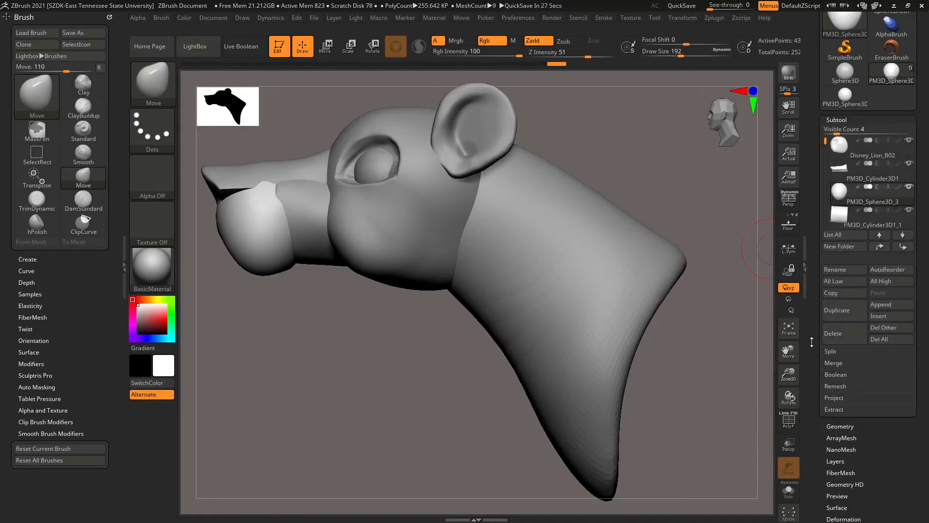
scroll(922, 442, up, 1)
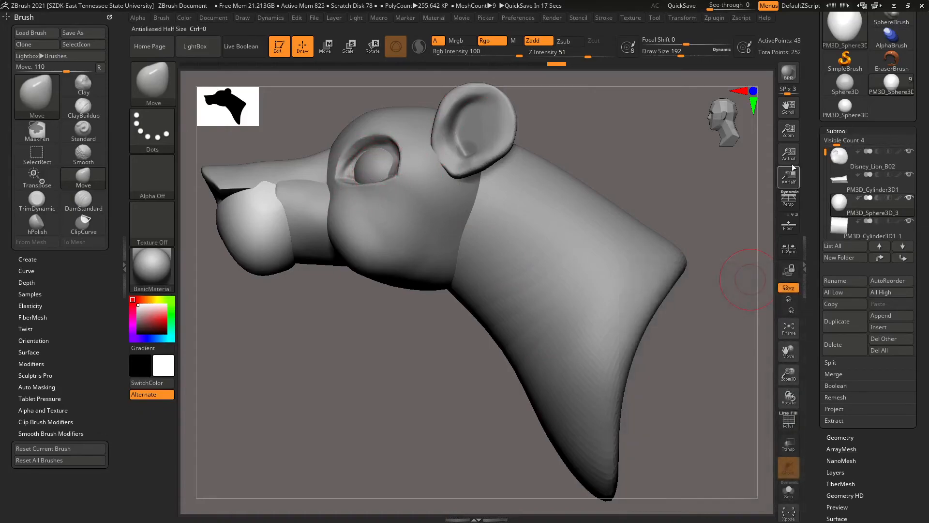
click(881, 162)
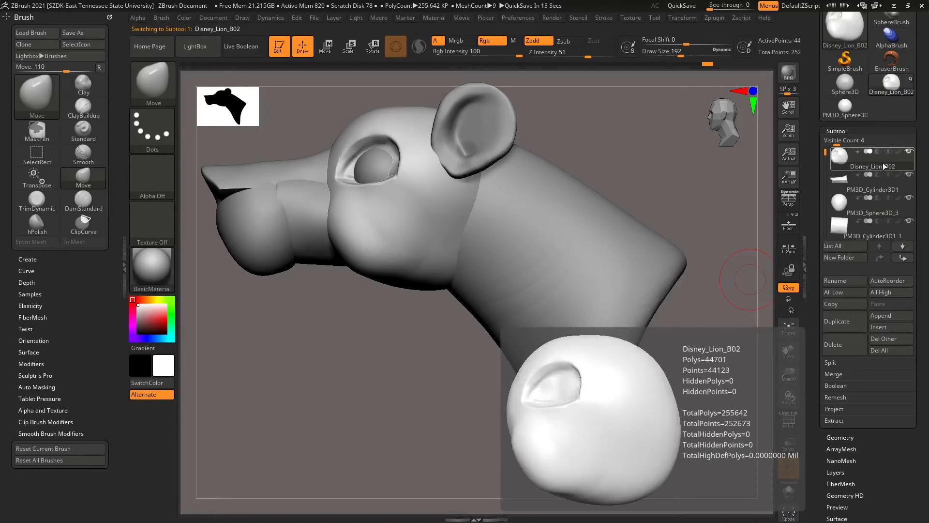
click(833, 375)
click(849, 386)
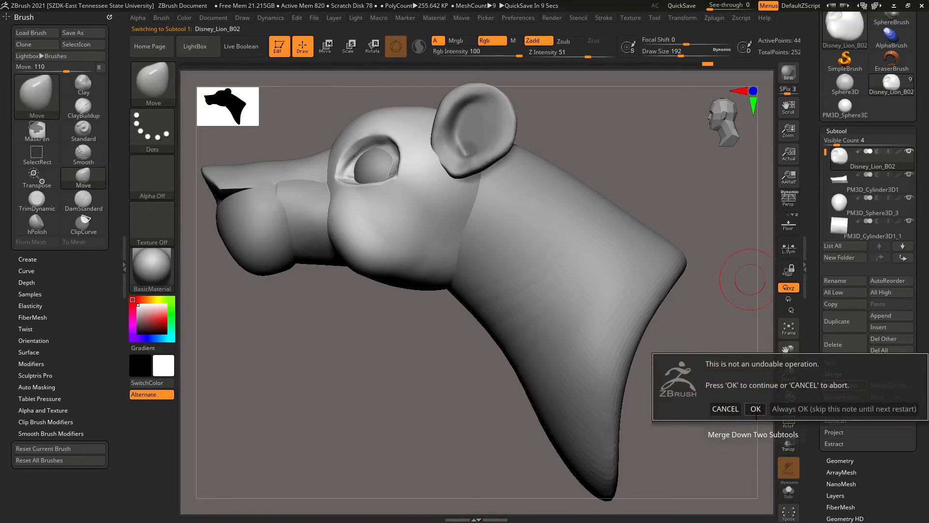
click(755, 408)
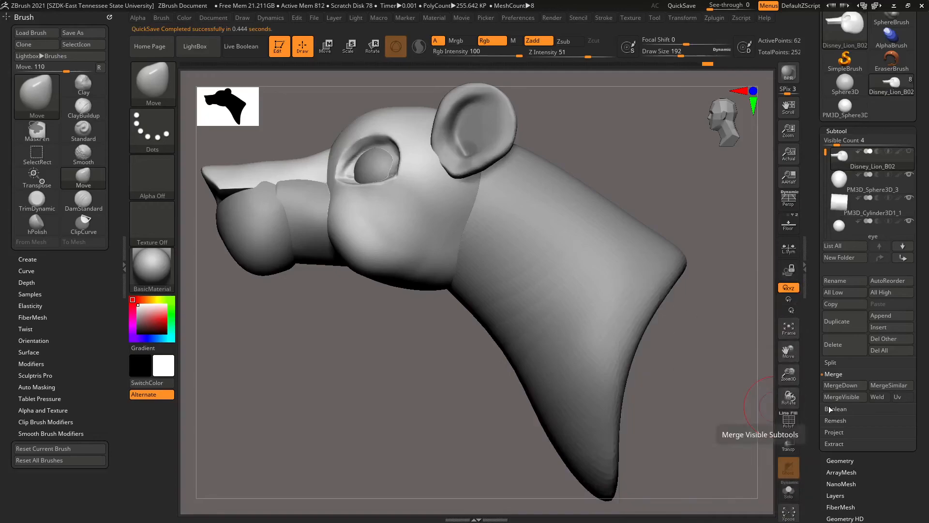
click(847, 385)
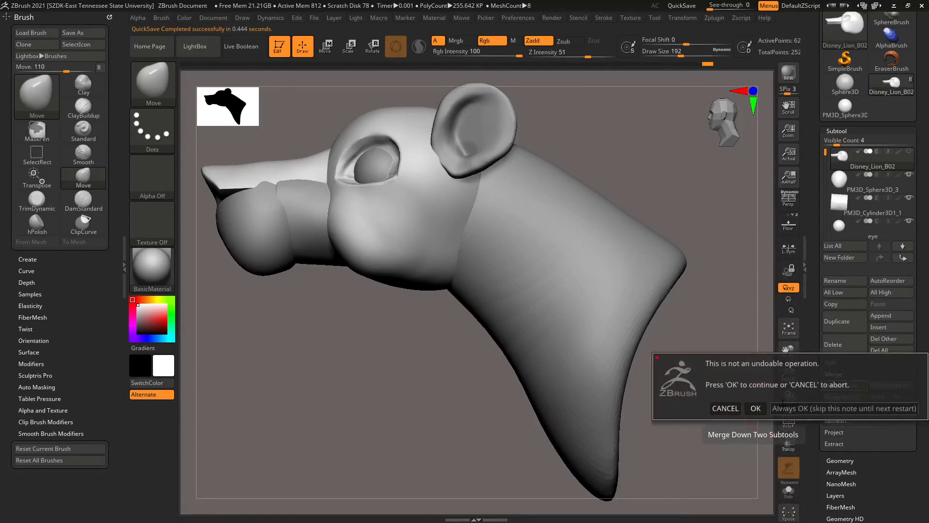
click(751, 409)
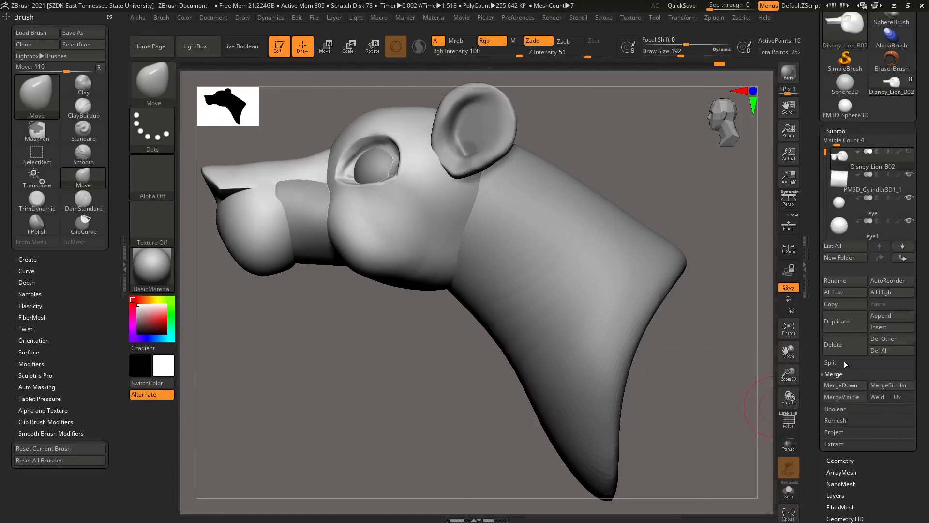
click(844, 388)
click(756, 410)
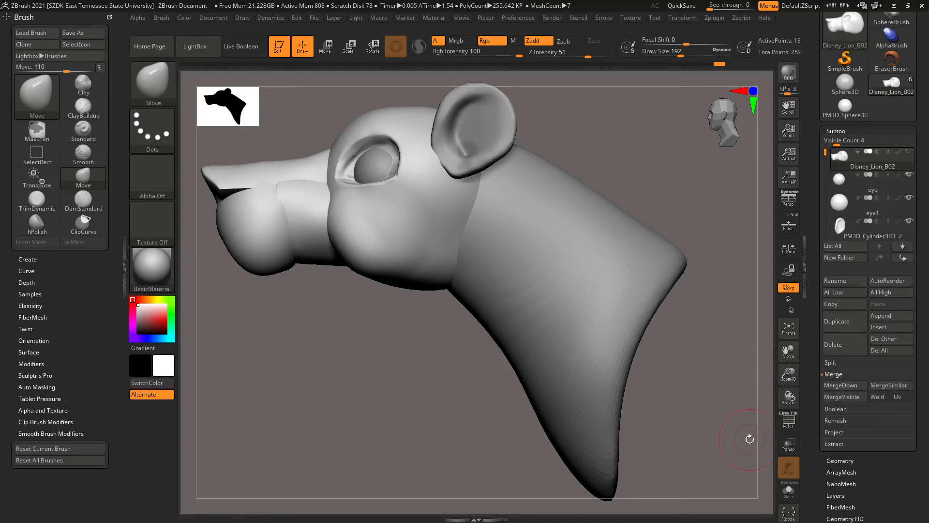
Move the PM3D_Cylinder3D1_2 torso piece two places up the subtool list.
click(866, 236)
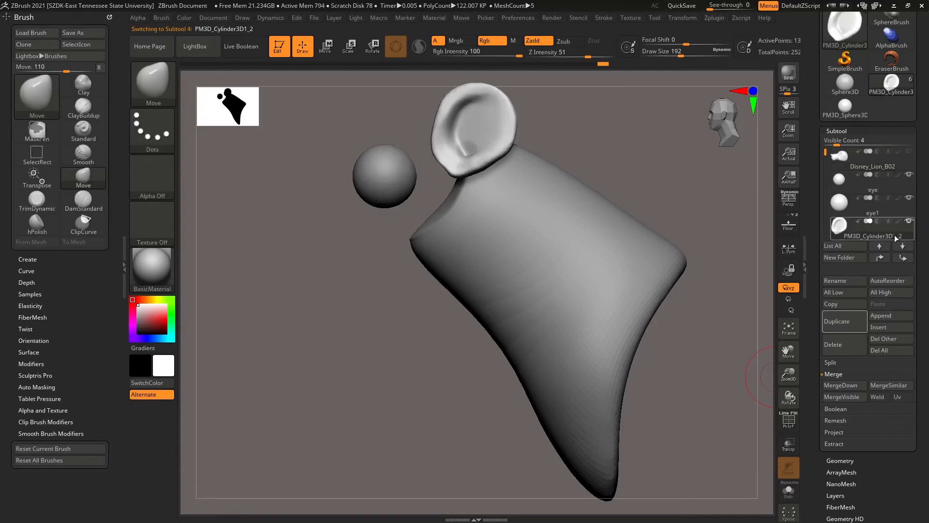
mouse_move(849, 187)
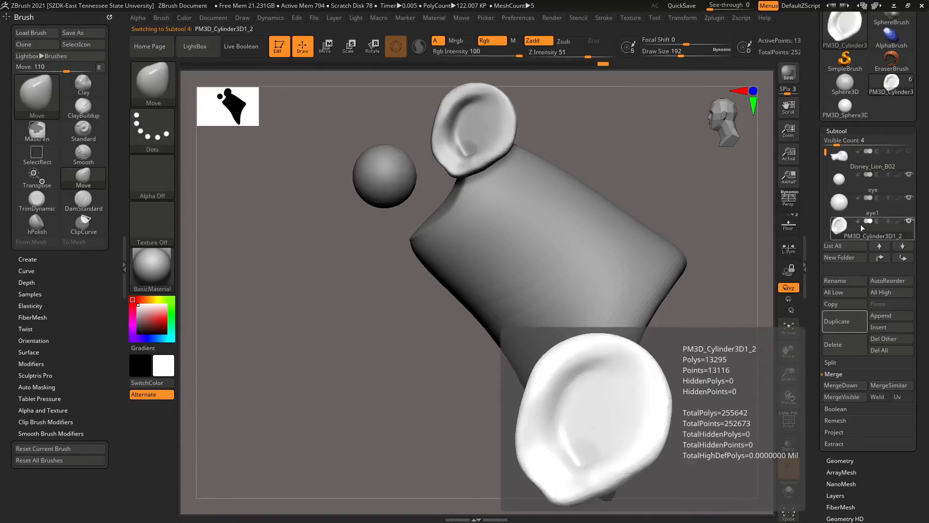
click(879, 259)
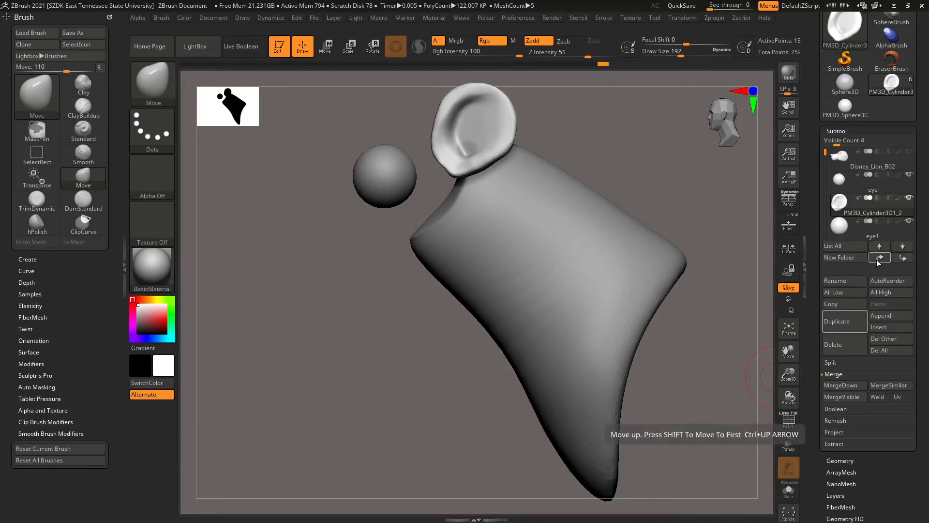
click(878, 259)
mouse_move(865, 163)
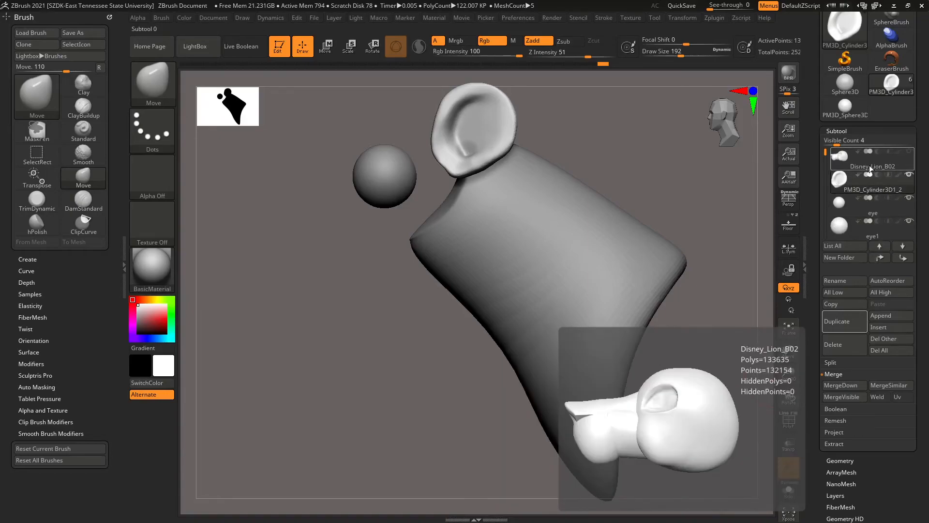
drag(825, 153, 825, 183)
Move both eye subtools down the subtool list, two places each.
click(895, 187)
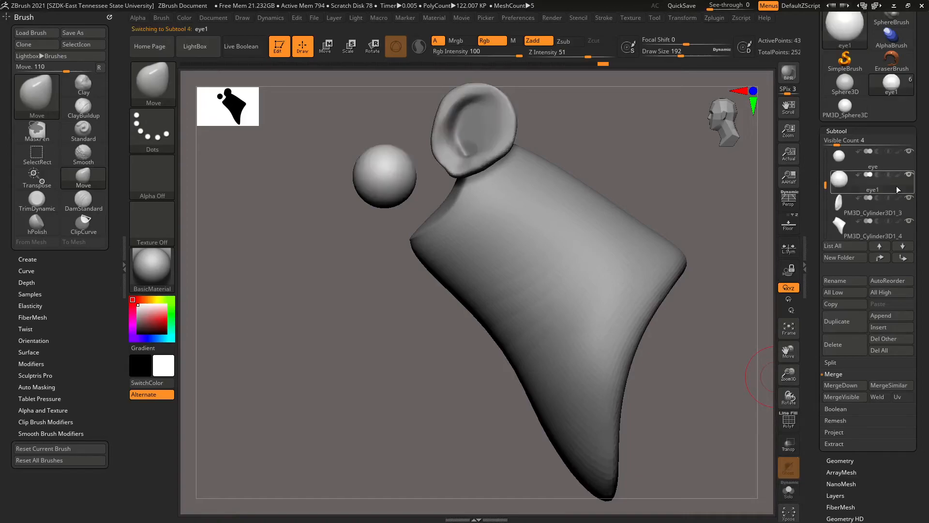
click(903, 259)
click(904, 260)
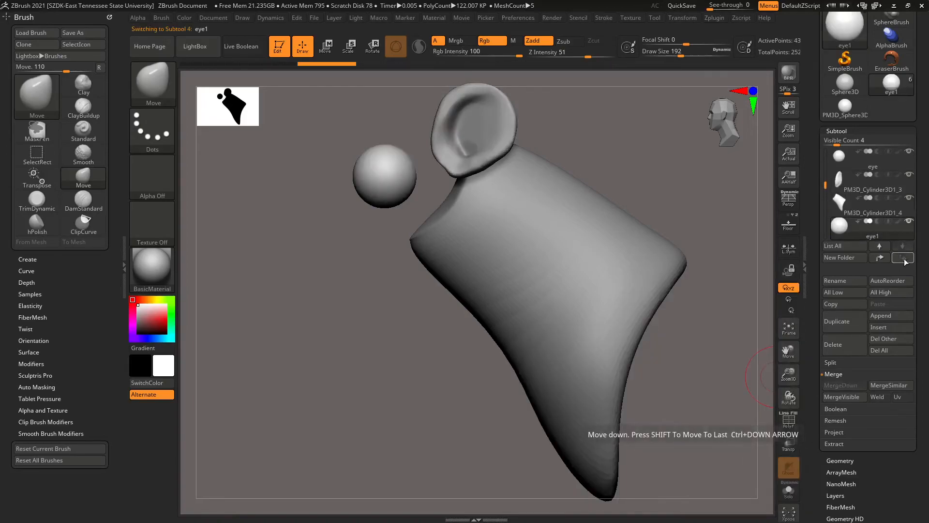
click(866, 157)
click(904, 258)
click(905, 259)
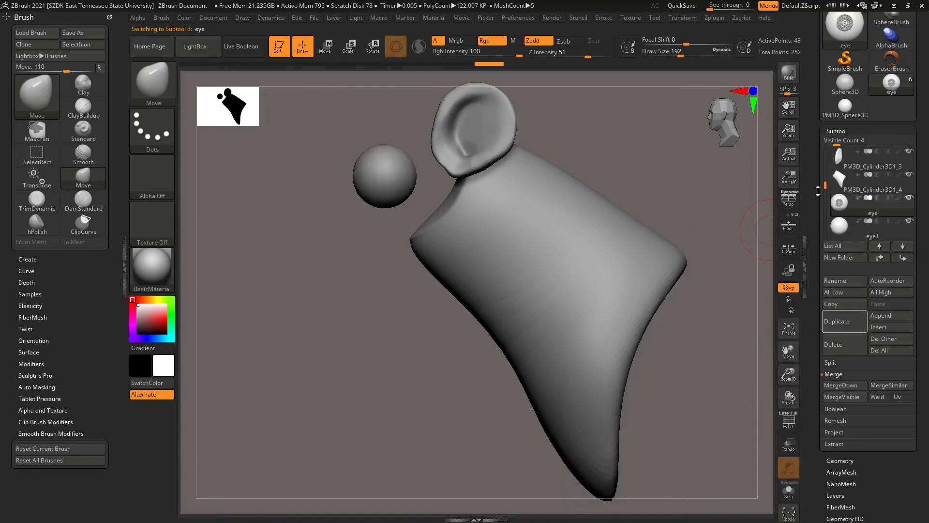
drag(826, 187, 827, 160)
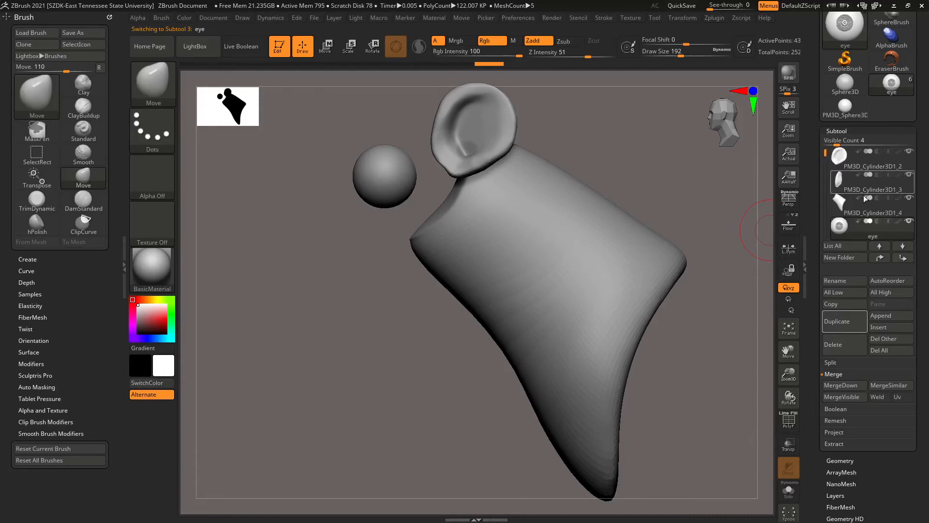
MergeDown the torso pieces into PM3D_Cylinder3D1_2 twice, confirming each merge.
click(878, 180)
click(885, 163)
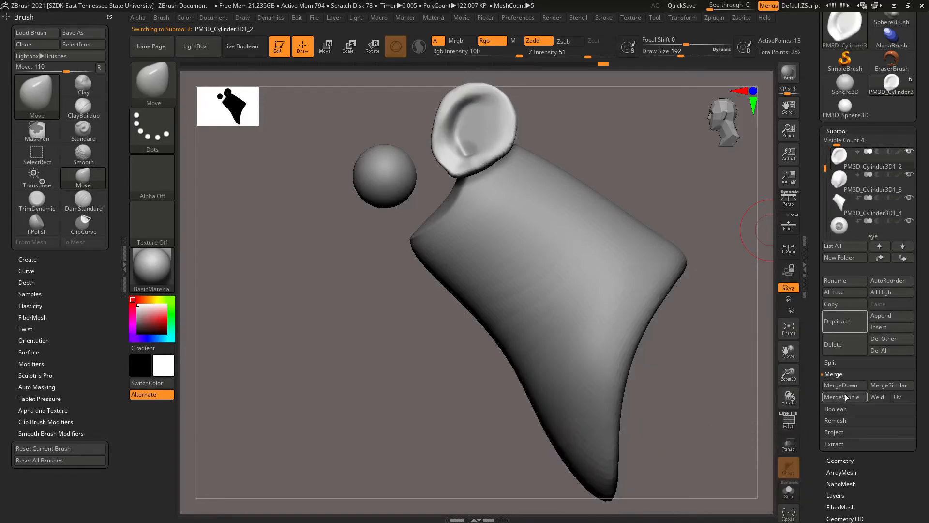
click(849, 387)
click(758, 409)
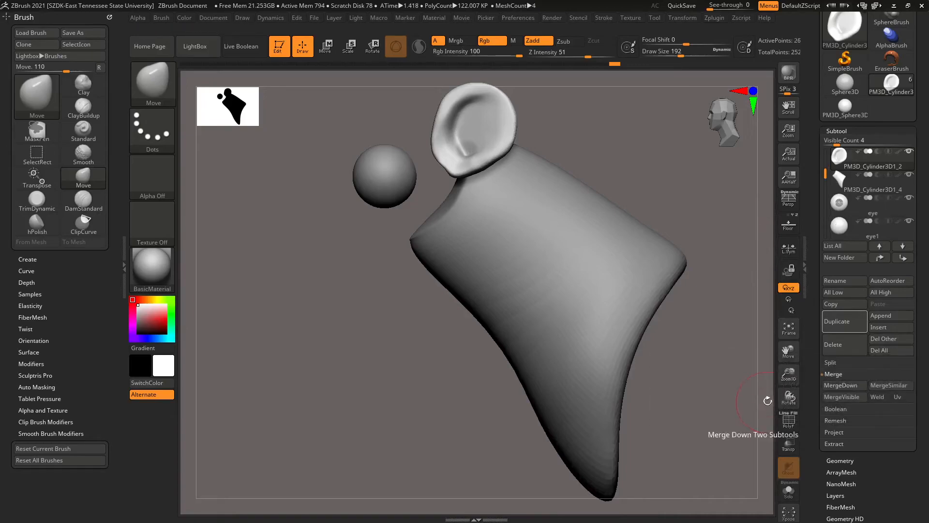
click(831, 386)
click(755, 407)
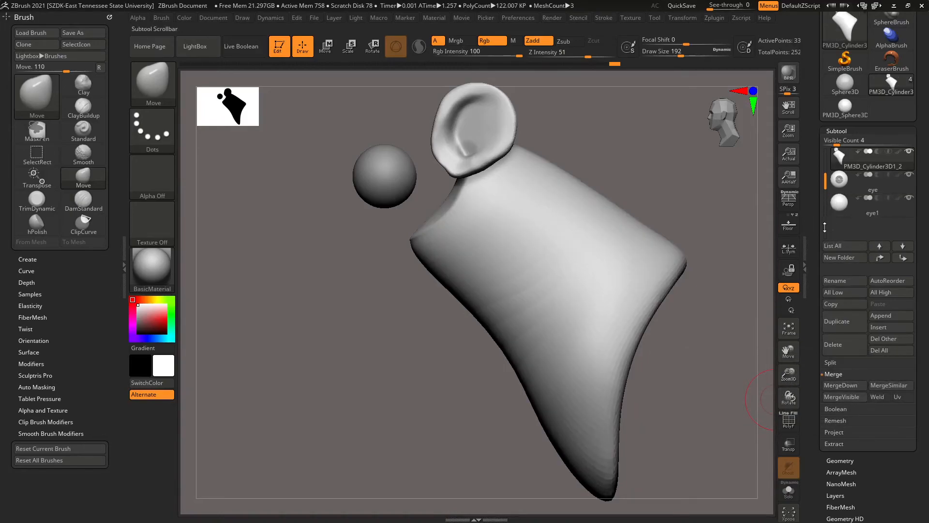
Show the lion head again, select Disney_Lion_B02, and MergeDown the torso into it.
drag(826, 182, 828, 148)
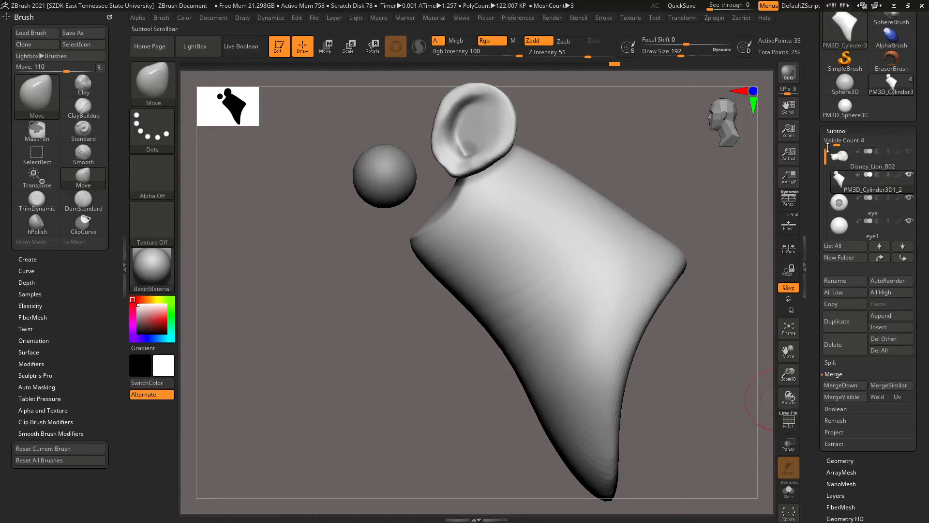
click(909, 151)
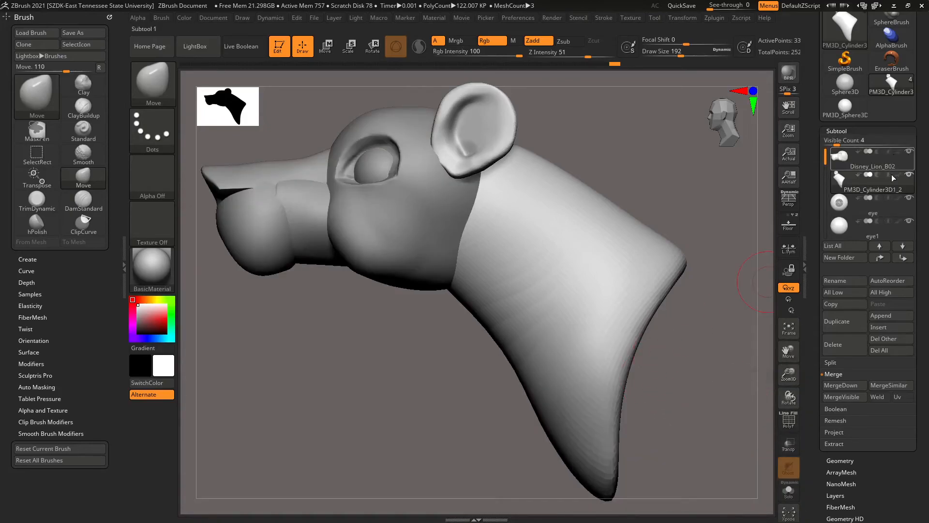
click(876, 162)
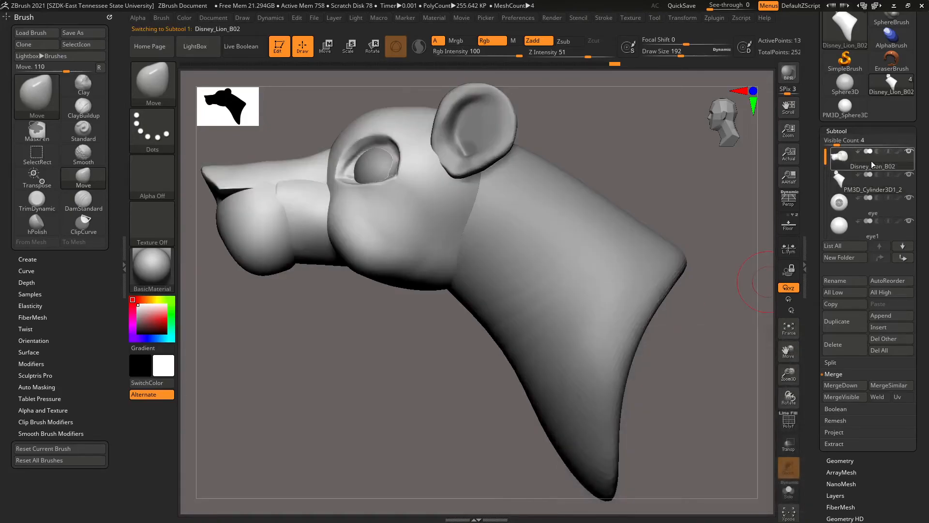
click(841, 385)
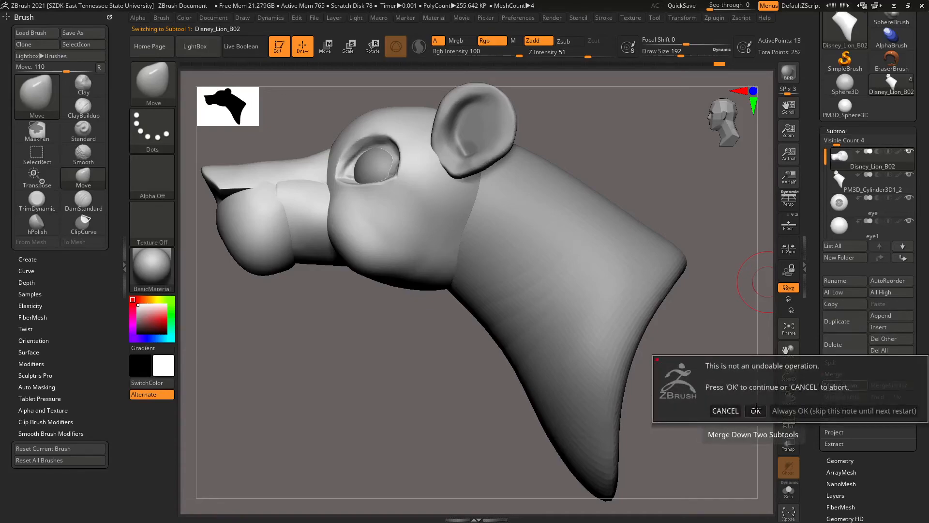
Confirm merging the torso into the lion head and turn on PolyF to show polygroups.
click(755, 410)
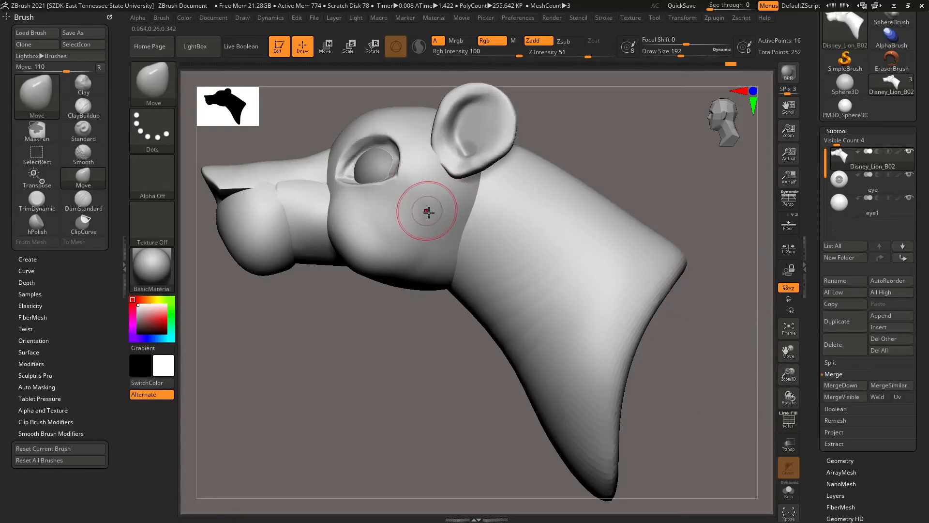
drag(417, 328, 426, 344)
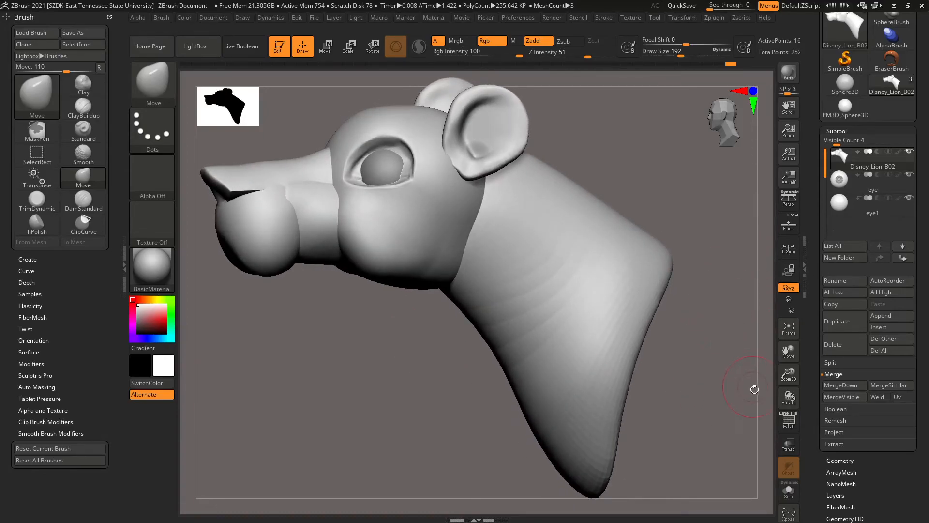
click(788, 420)
drag(709, 376, 727, 359)
mouse_move(682, 338)
mouse_down()
mouse_move(664, 352)
mouse_move(629, 348)
mouse_move(700, 354)
mouse_move(666, 342)
mouse_move(678, 349)
mouse_up()
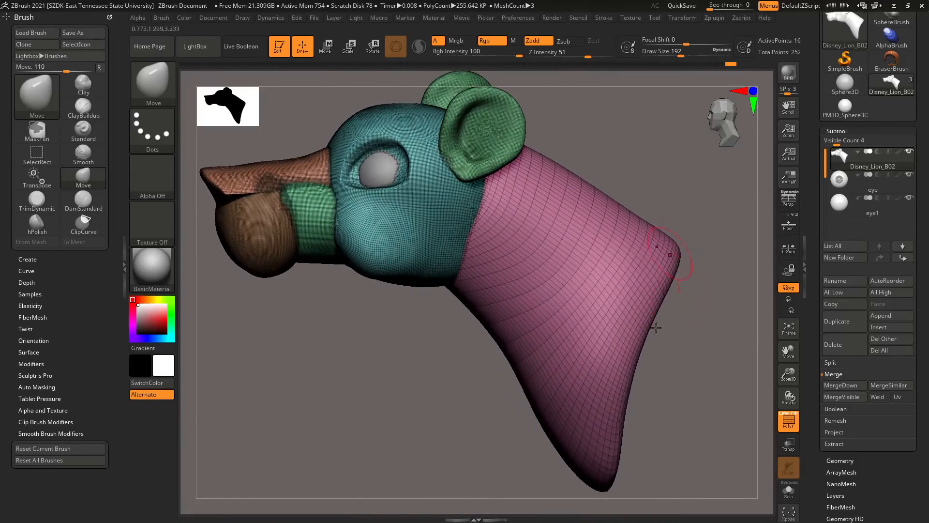
drag(924, 289, 924, 153)
In Geometry > DynaMesh, enable Groups and remesh the lion at resolution 128.
click(832, 325)
drag(879, 378, 879, 431)
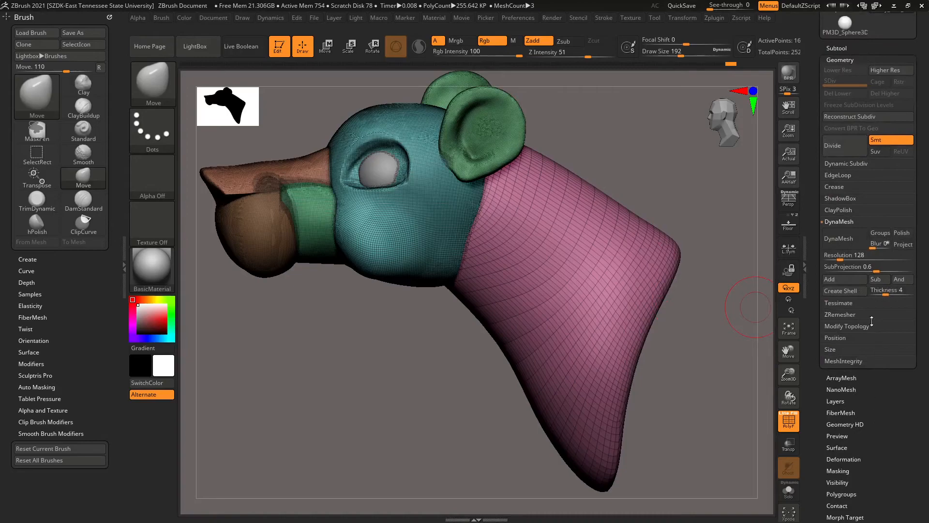
click(884, 232)
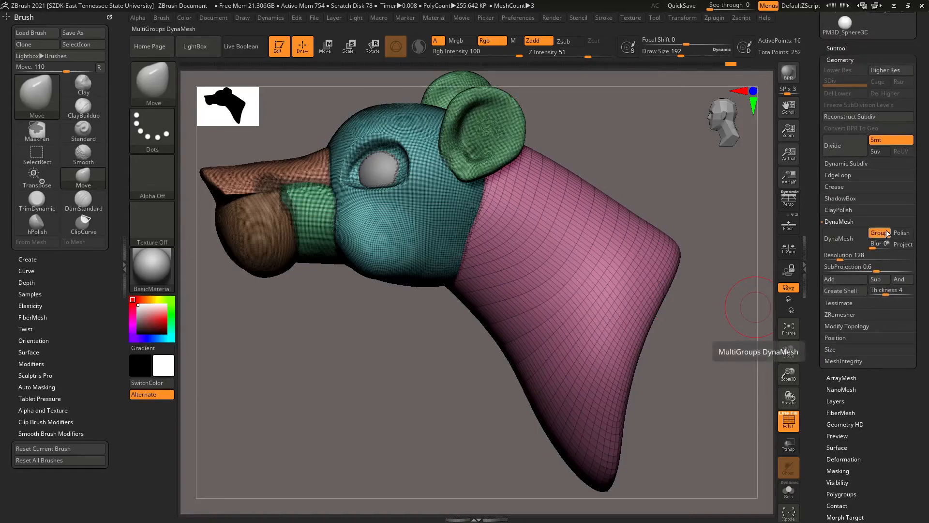
click(847, 240)
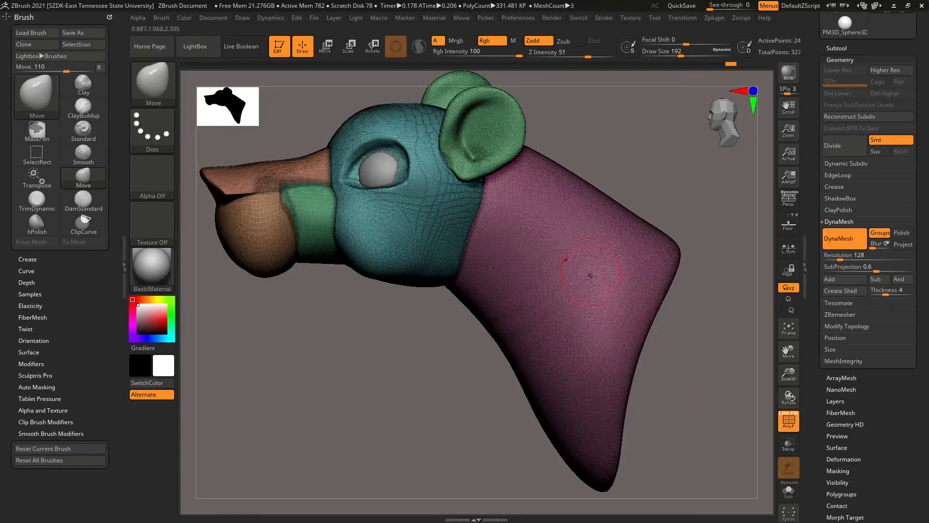
key(ctrl+shift)
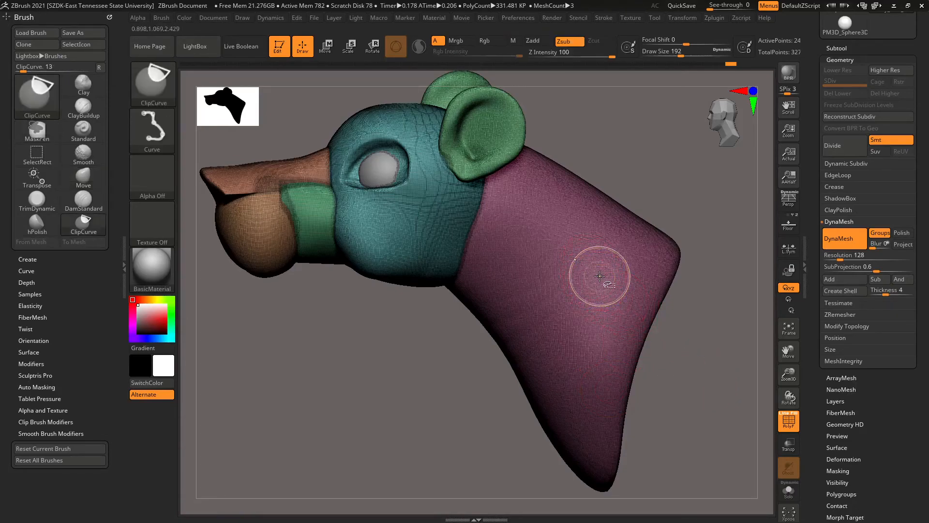
key(ctrl)
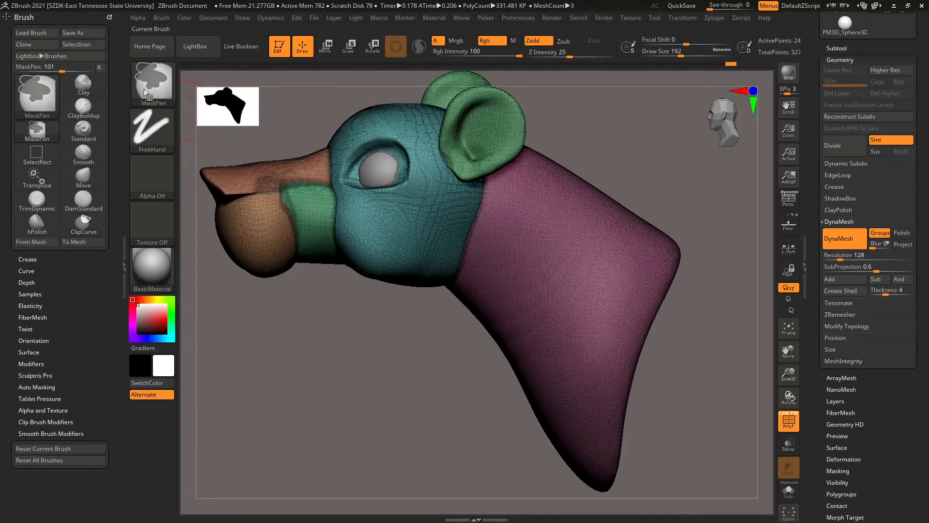
ctrl+shift+click(156, 86)
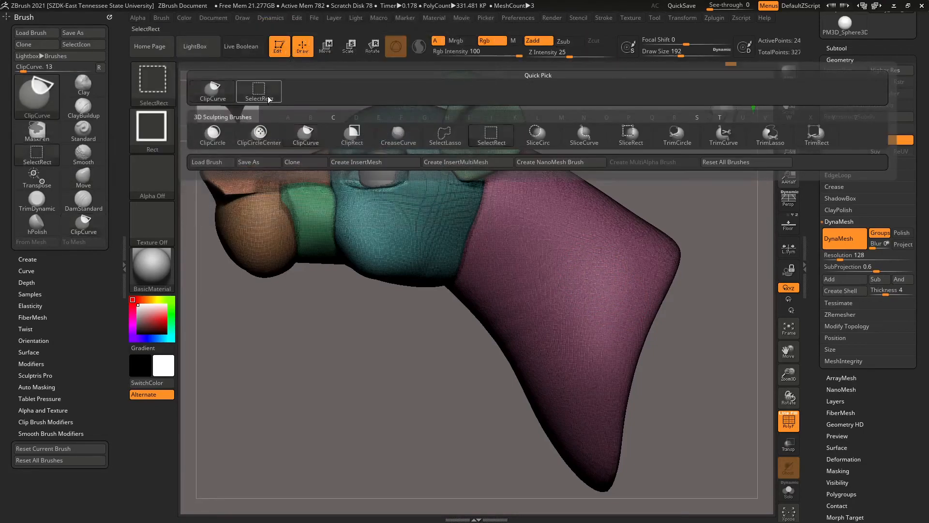
click(259, 92)
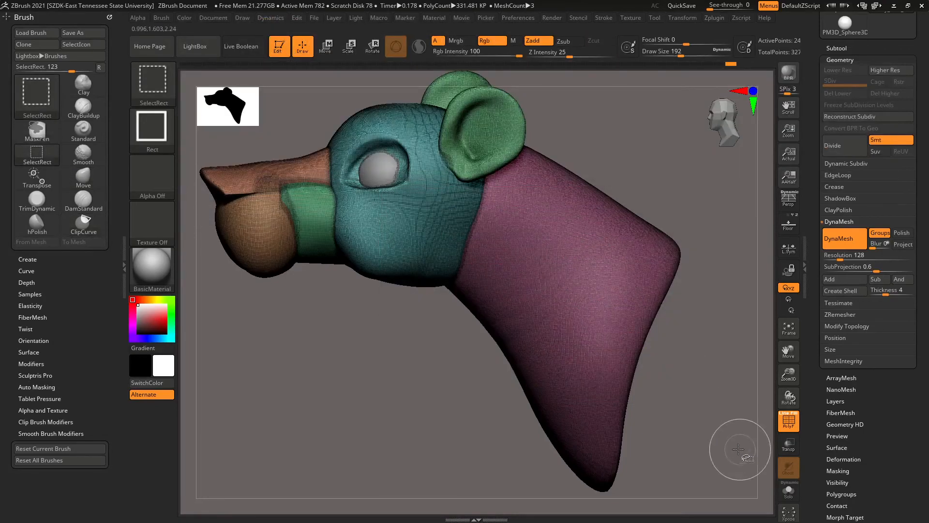
ctrl+shift+click(617, 274)
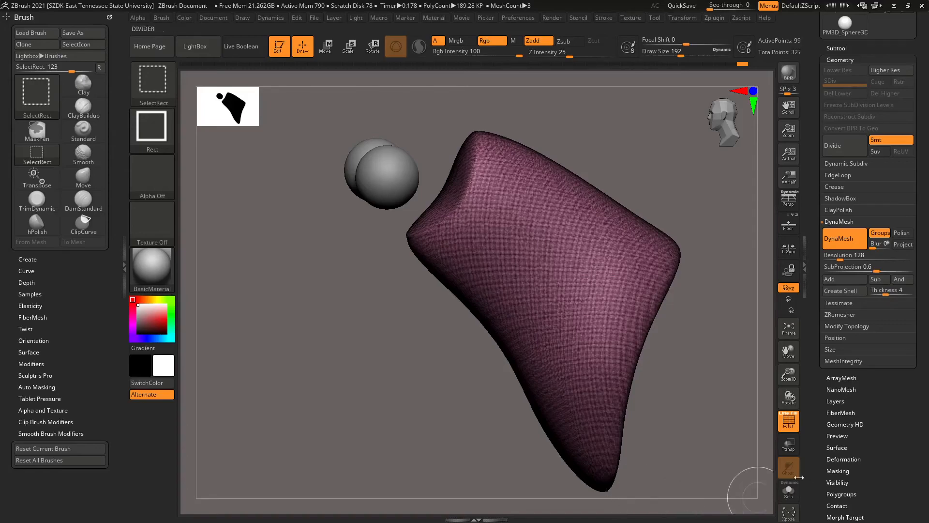
ctrl+shift+drag(607, 315, 606, 317)
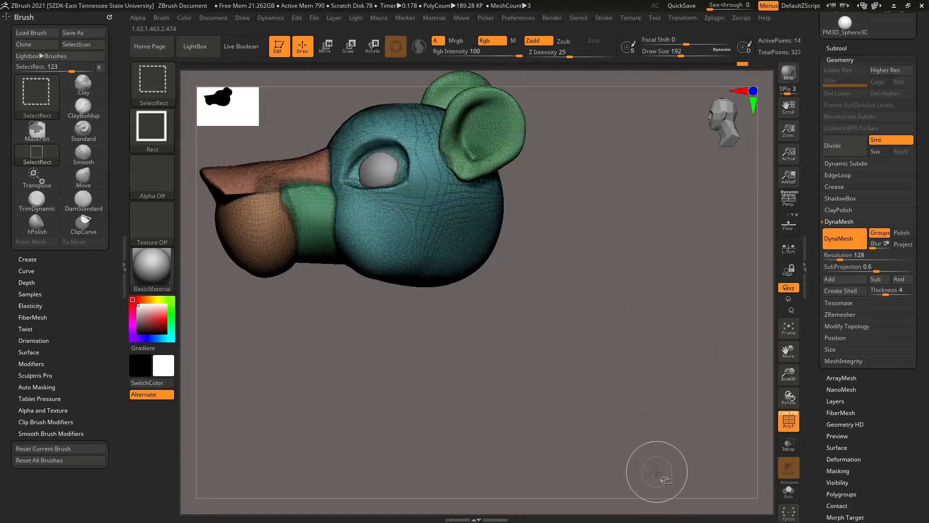
ctrl+alt+shift+click(455, 252)
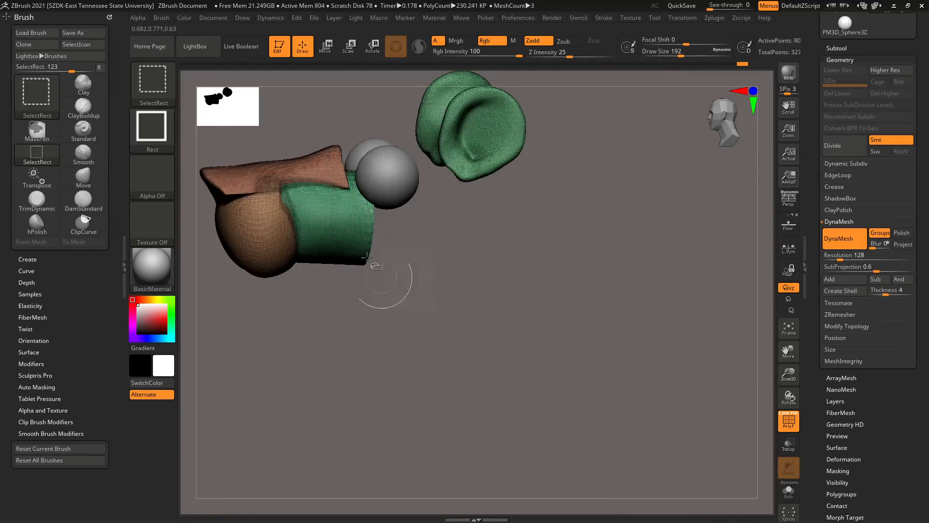
ctrl+alt+shift+click(249, 234)
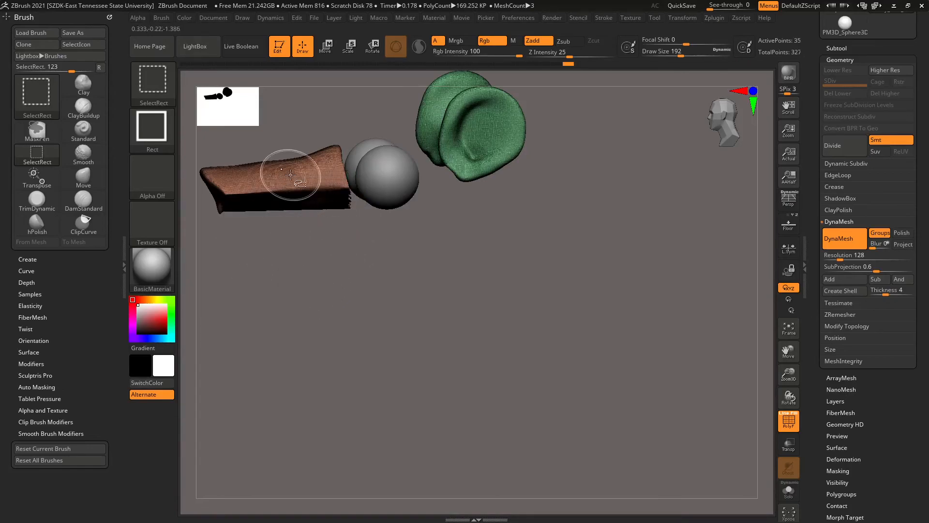
ctrl+alt+shift+click(280, 176)
ctrl+shift+click(476, 186)
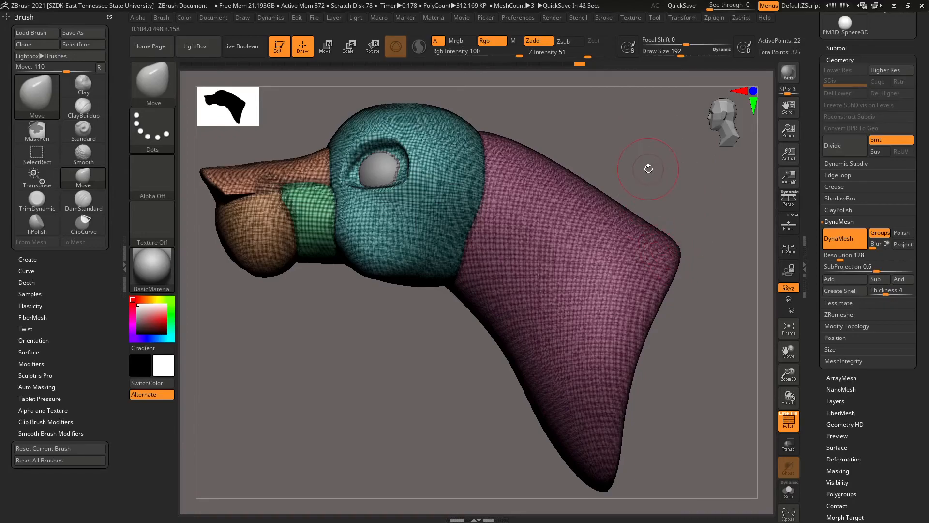
Unhide all parts, briefly isolate the neck polygroup, then show everything with PolyF off.
key(ctrl+shift)
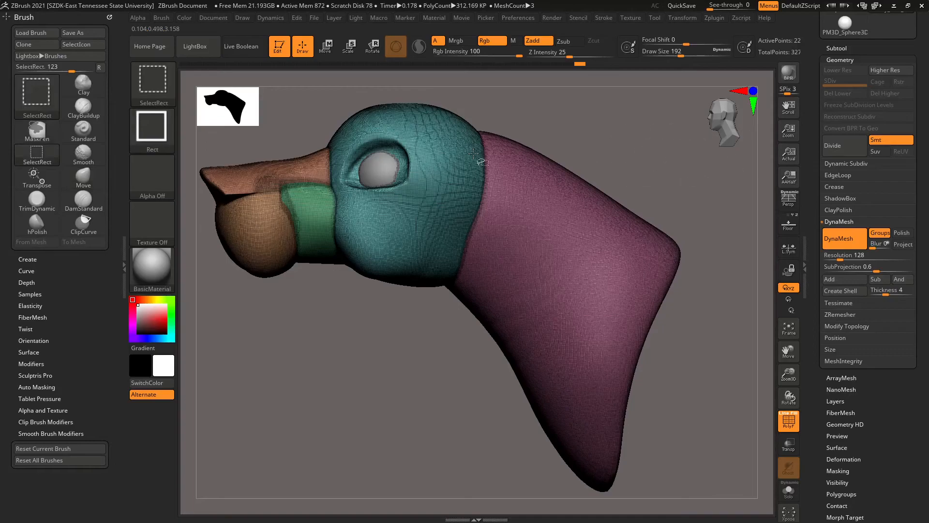
ctrl+shift+click(639, 133)
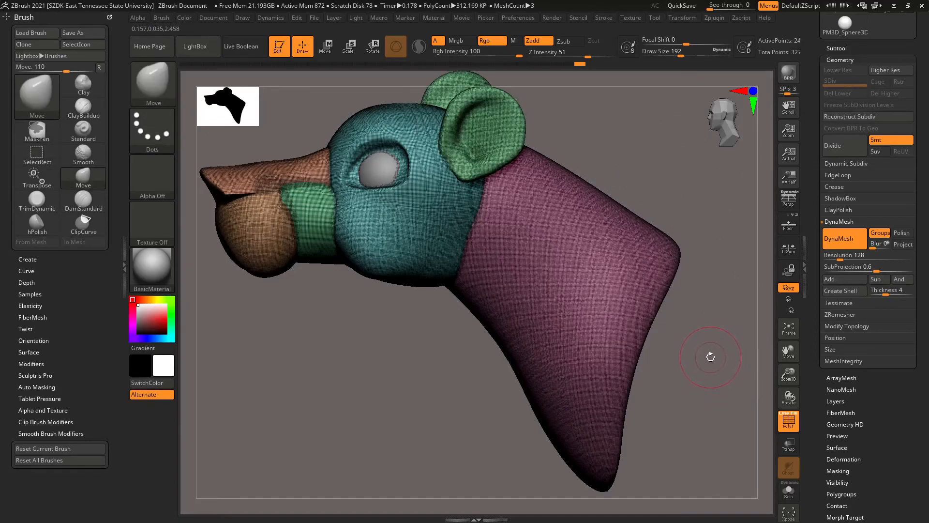
click(789, 420)
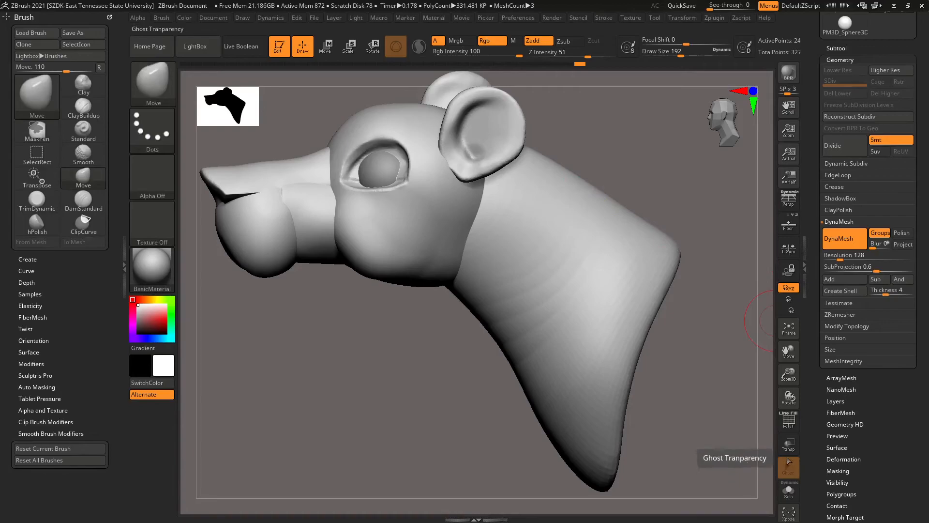
click(788, 420)
ctrl+shift+click(573, 234)
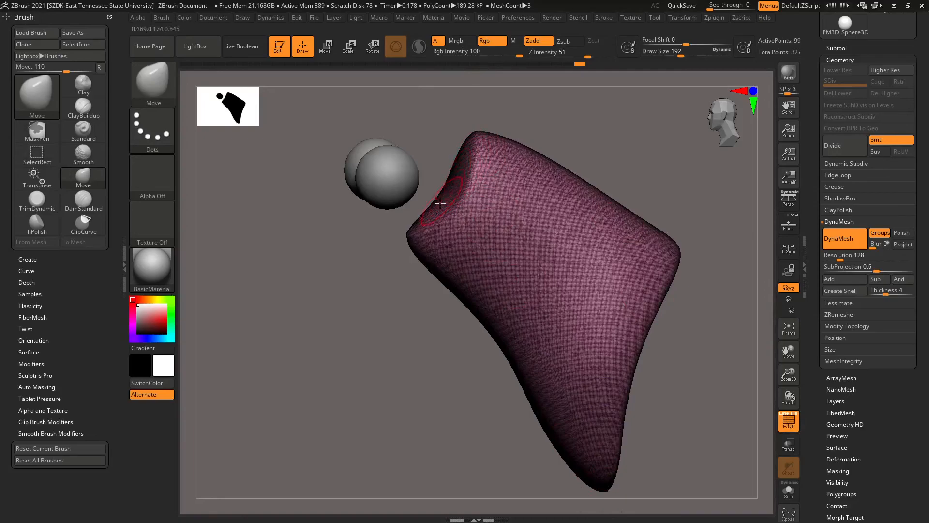
click(790, 426)
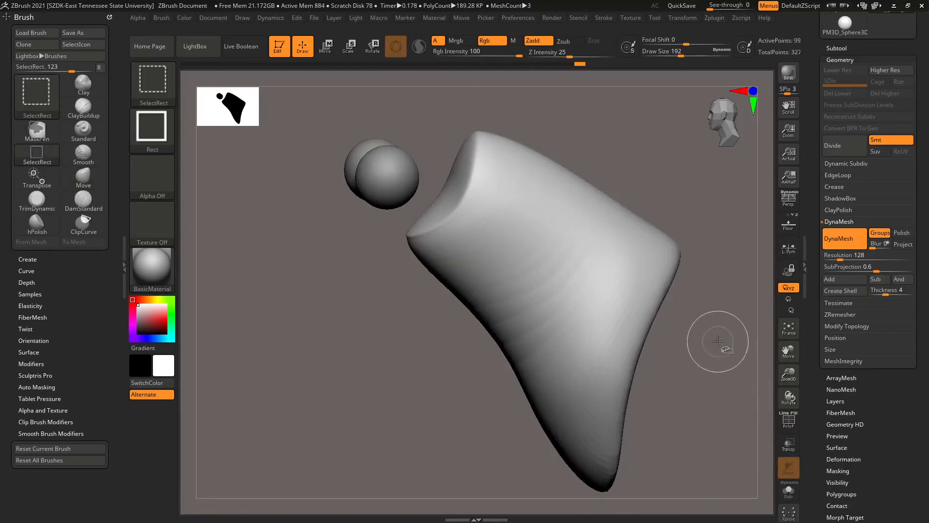
ctrl+shift+click(708, 397)
DynaMesh the lion again and orbit to inspect it from three-quarter and underneath views.
ctrl+drag(685, 151, 697, 258)
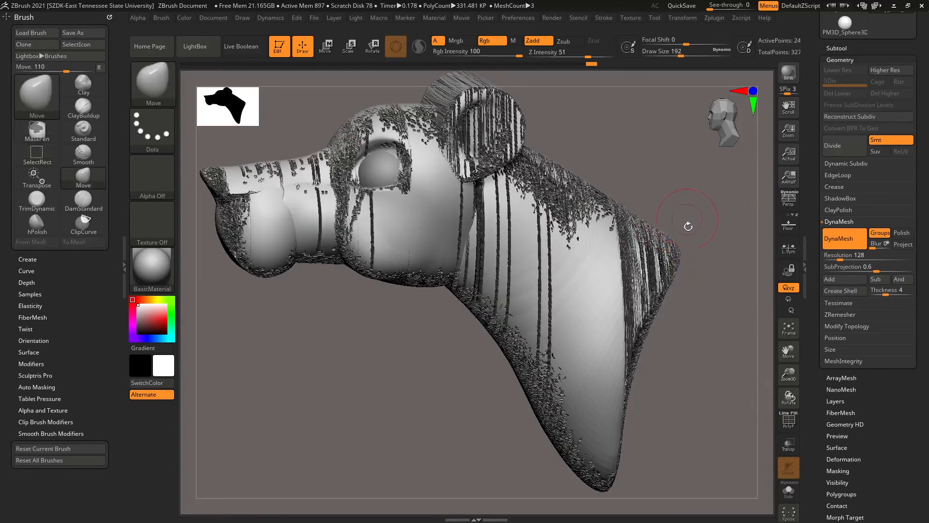
mouse_move(452, 389)
mouse_down()
mouse_move(516, 397)
mouse_move(457, 421)
mouse_up()
mouse_move(699, 378)
mouse_down()
mouse_move(711, 411)
mouse_move(680, 415)
mouse_move(660, 402)
mouse_move(705, 384)
mouse_up()
Zoom in on the head and neck and reduce the brush size to 87.
alt+drag(691, 349, 699, 419)
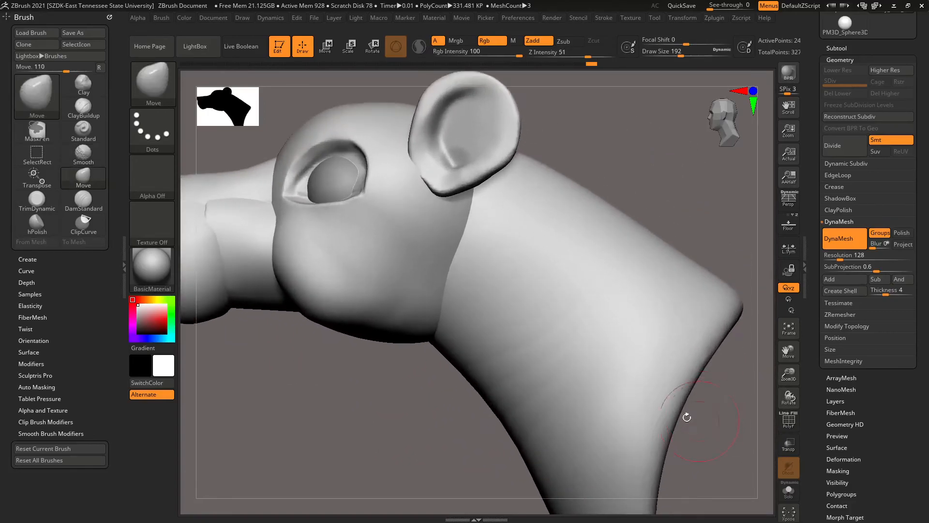
key(s)
drag(457, 271, 442, 270)
key(shift)
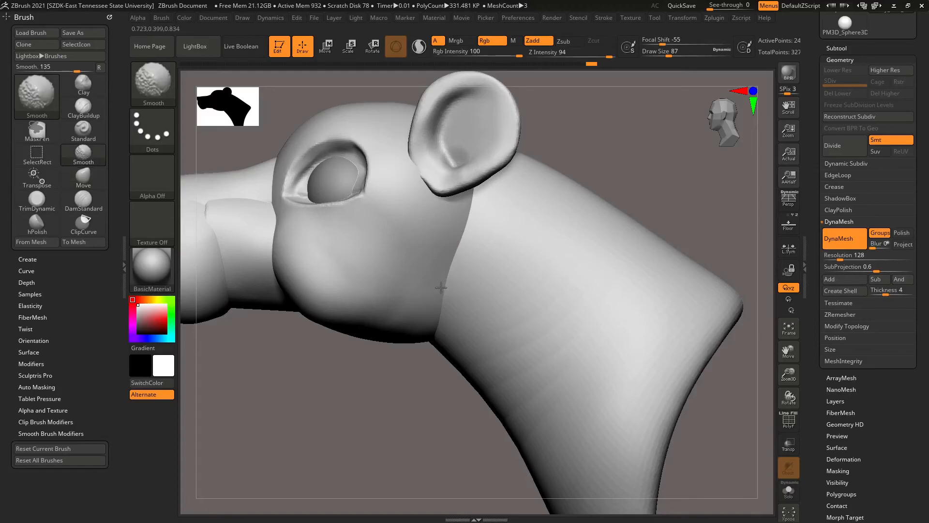
Turn off keeping polygroups separate and DynaMesh the head and neck into one mesh.
click(881, 234)
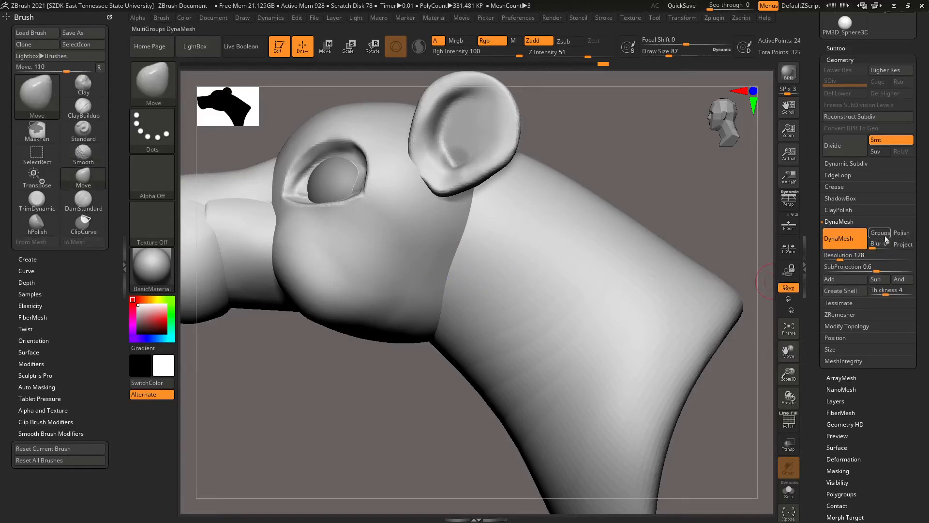
shift+drag(453, 226, 445, 263)
ctrl+drag(619, 144, 631, 210)
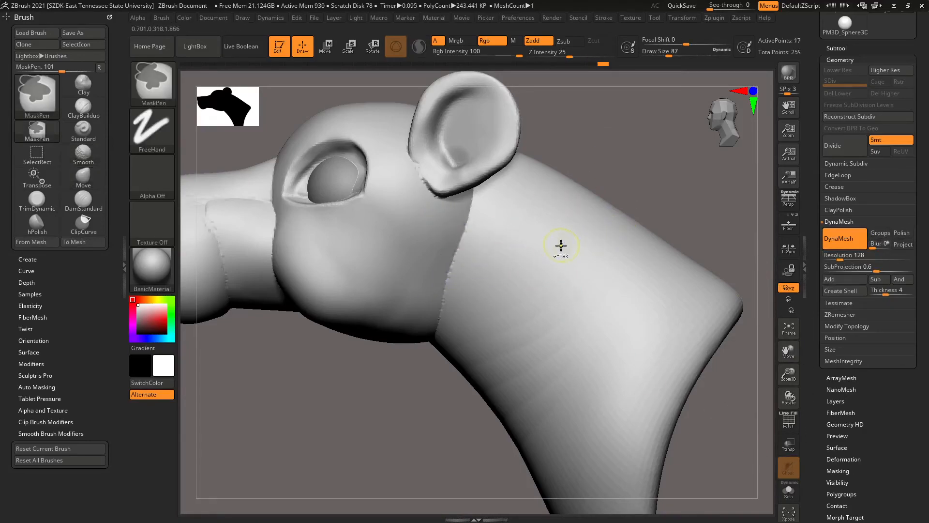
key(b)
key(m)
key(v)
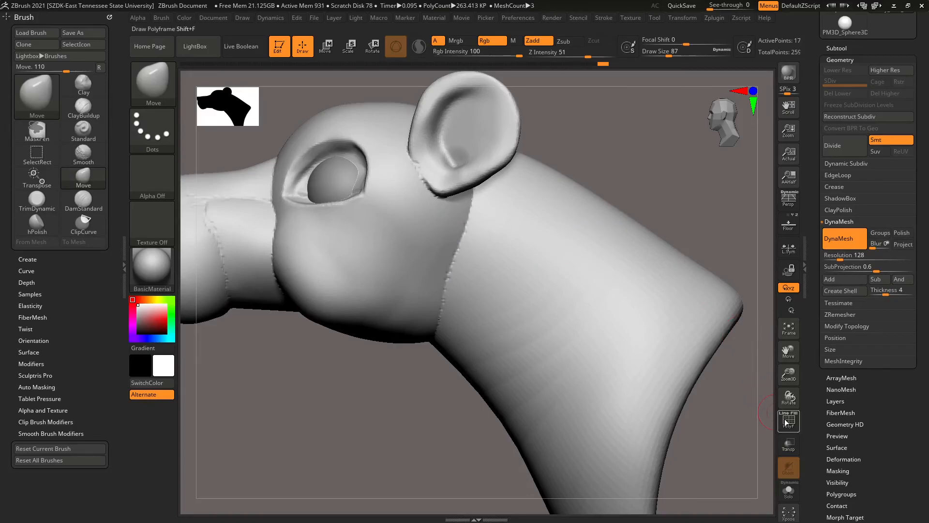
click(788, 419)
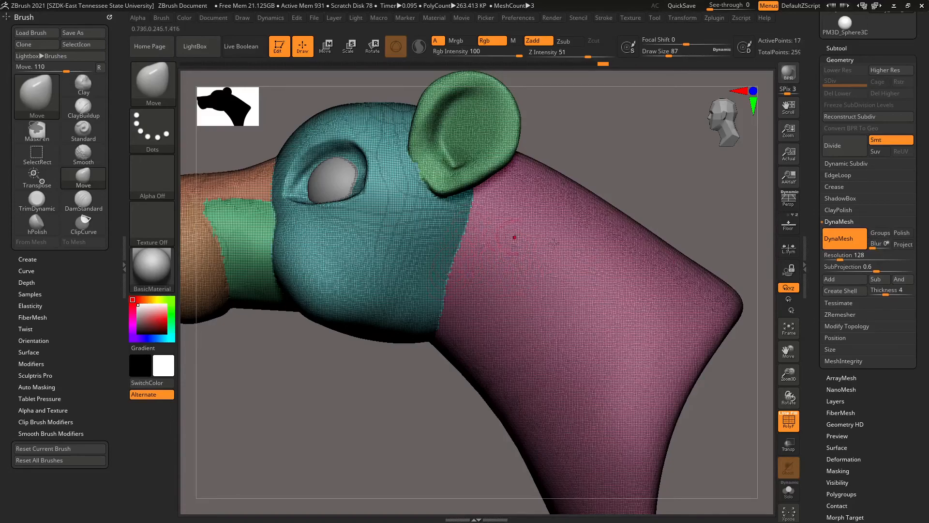
Check the neck, head and ear polygroups by isolating them, then hide polygroup colours and wireframe.
ctrl+shift+click(637, 305)
mouse_move(695, 408)
mouse_down()
mouse_move(724, 418)
mouse_move(680, 428)
mouse_up()
ctrl+shift+click(663, 355)
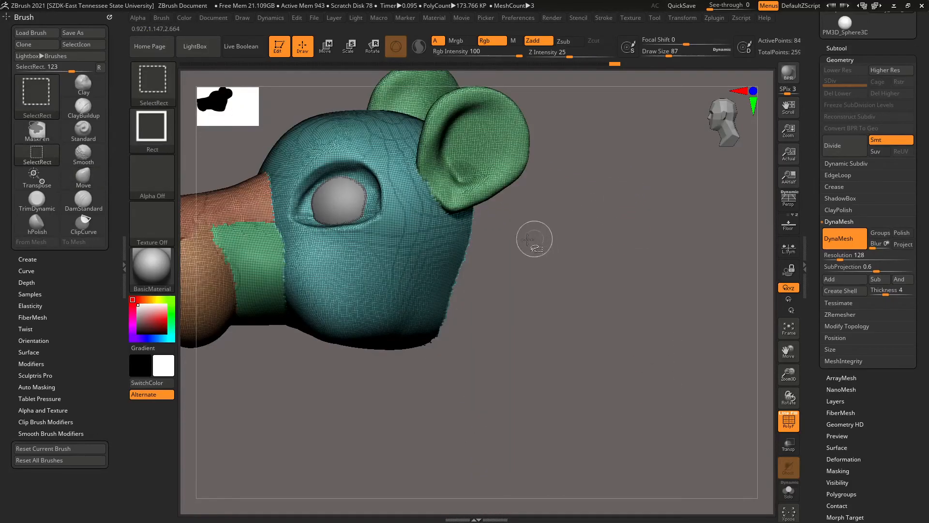
ctrl+alt+shift+click(456, 266)
ctrl+shift+click(456, 267)
mouse_move(732, 414)
mouse_down()
mouse_move(706, 415)
mouse_move(724, 411)
mouse_up()
click(788, 421)
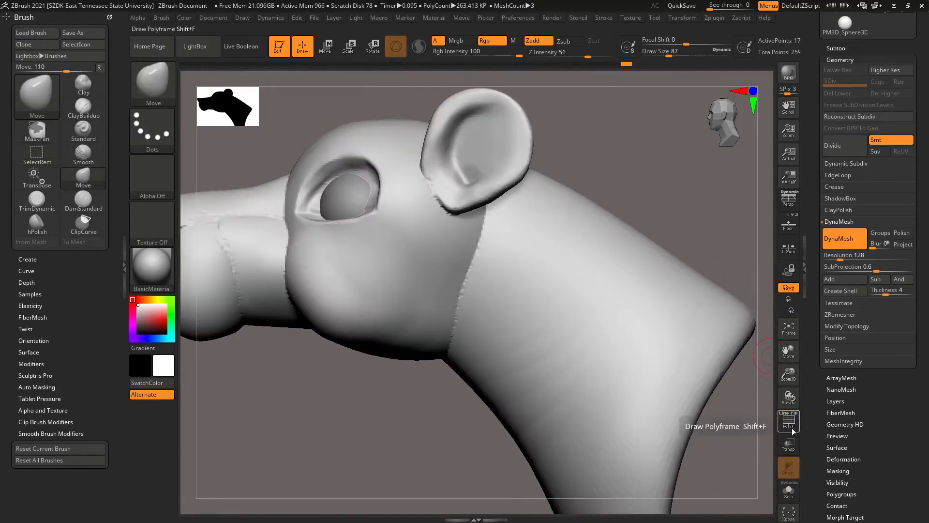
Smooth the jagged lower edge of the ear, then turn the head to a side profile.
key(shift)
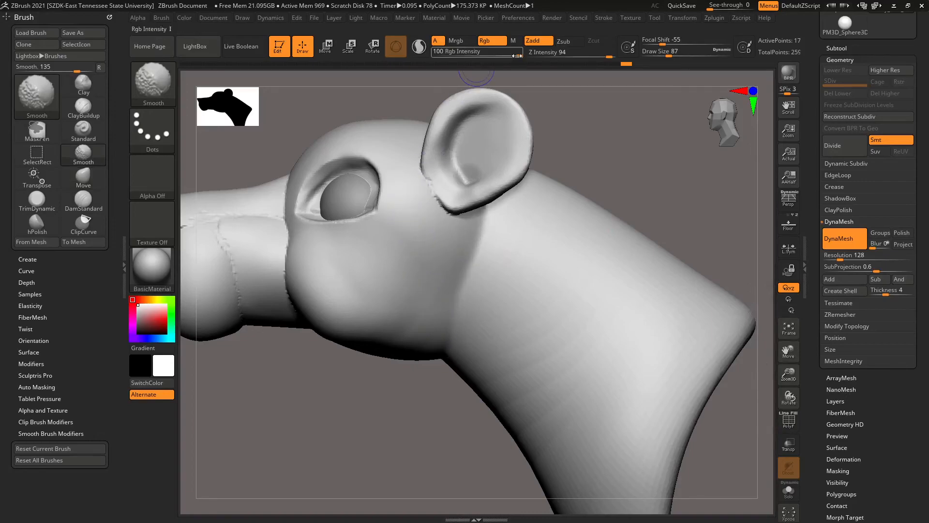
mouse_move(485, 135)
shift+mouse_down()
mouse_move(442, 191)
mouse_move(426, 176)
mouse_move(430, 194)
shift+mouse_up()
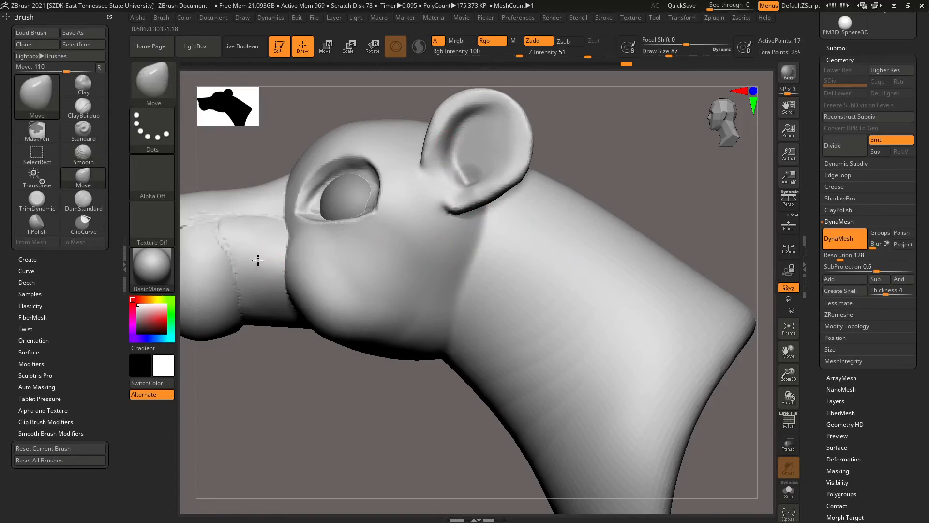
alt+right_drag(253, 260, 512, 251)
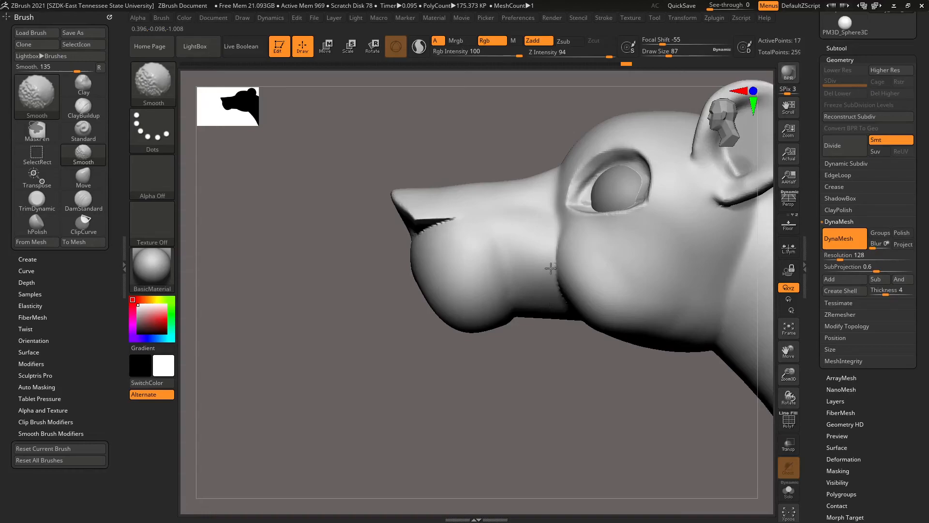
drag(555, 333, 464, 260)
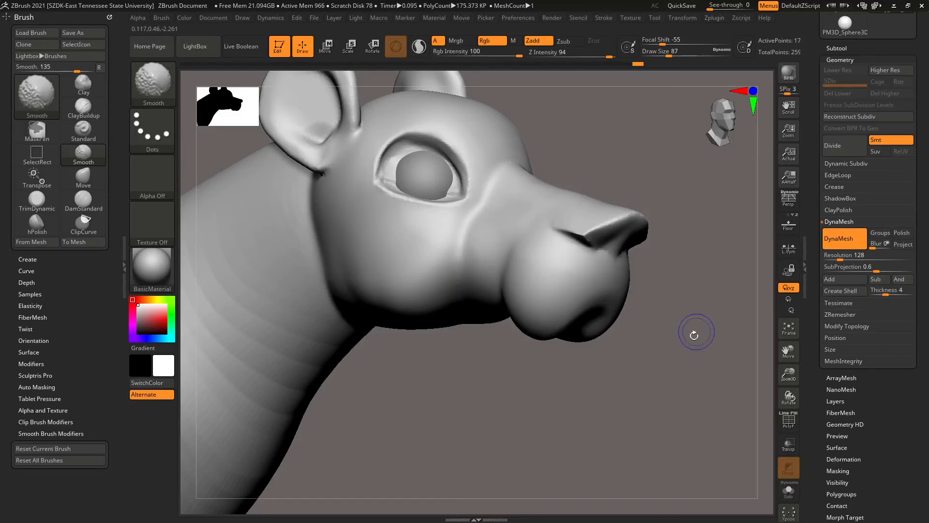
drag(624, 360, 422, 362)
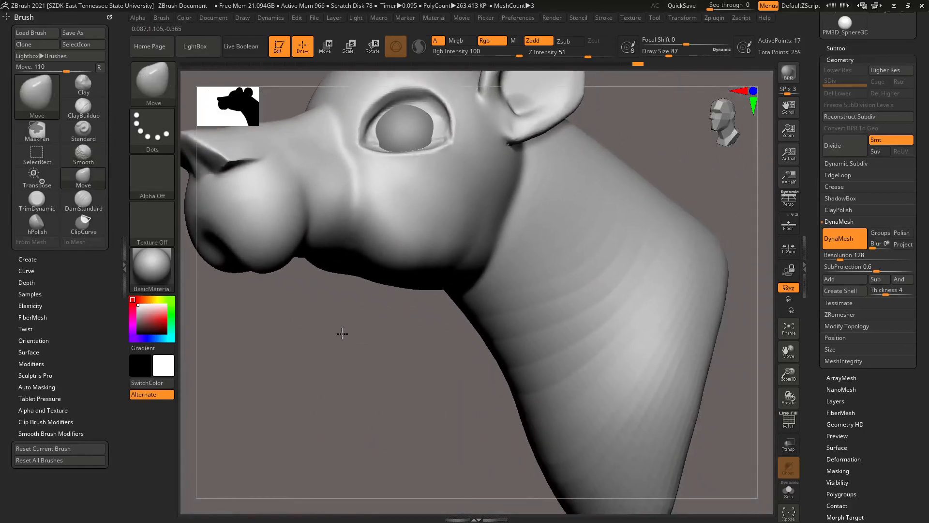
key(shift)
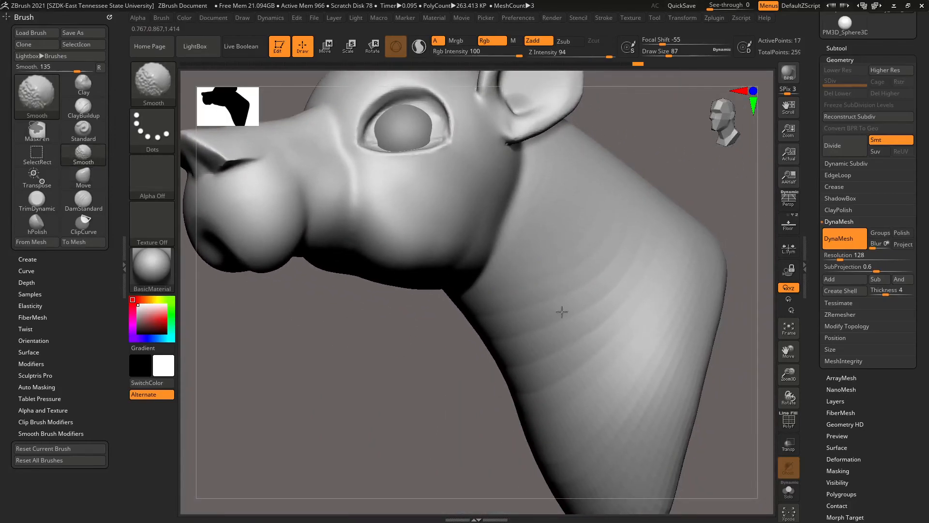
Smooth the neck banding with a large brush, then shrink Draw Size to 128.
key(s)
drag(574, 289, 623, 291)
shift+drag(629, 247, 583, 393)
drag(477, 402, 444, 394)
alt+drag(431, 358, 573, 418)
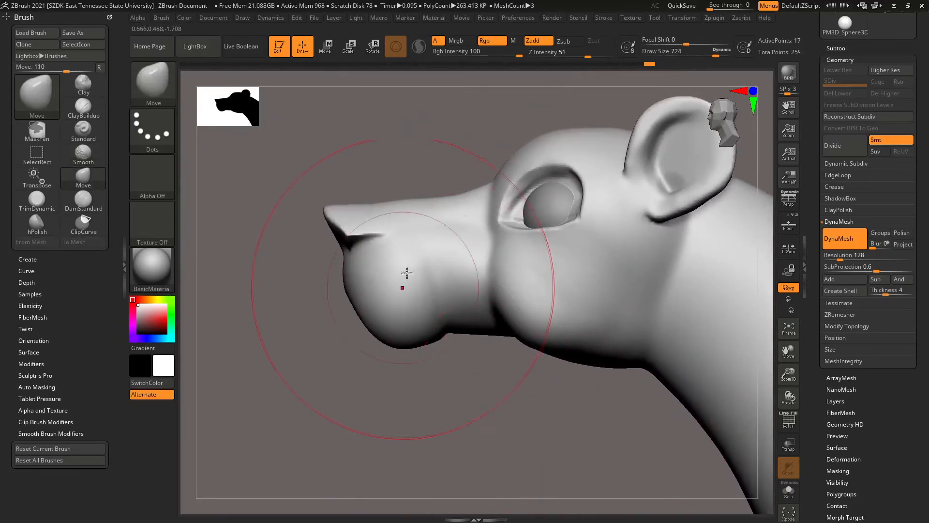
key(s)
mouse_move(418, 189)
mouse_down()
mouse_move(385, 183)
mouse_move(383, 201)
mouse_move(375, 197)
mouse_up()
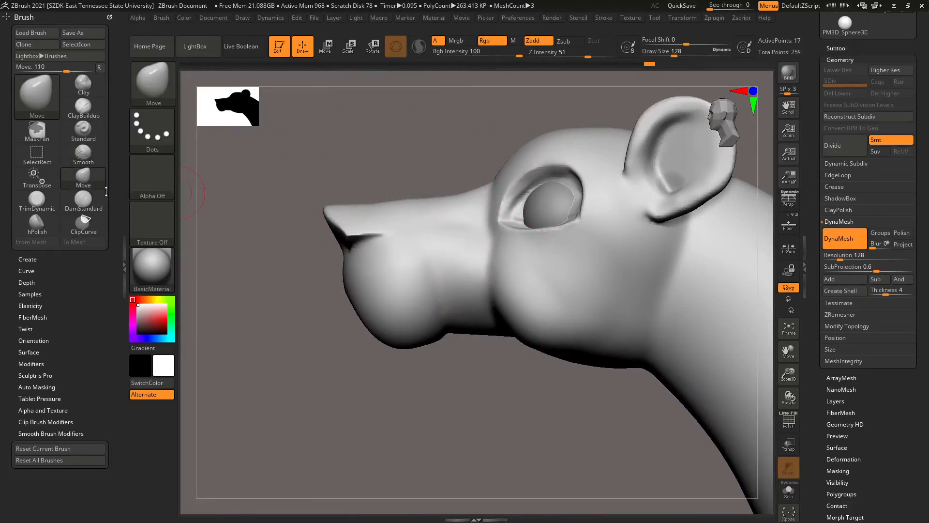
Raise the brow along the upper eyelid with the Standard brush and re-mesh the head.
click(83, 130)
drag(501, 383, 557, 421)
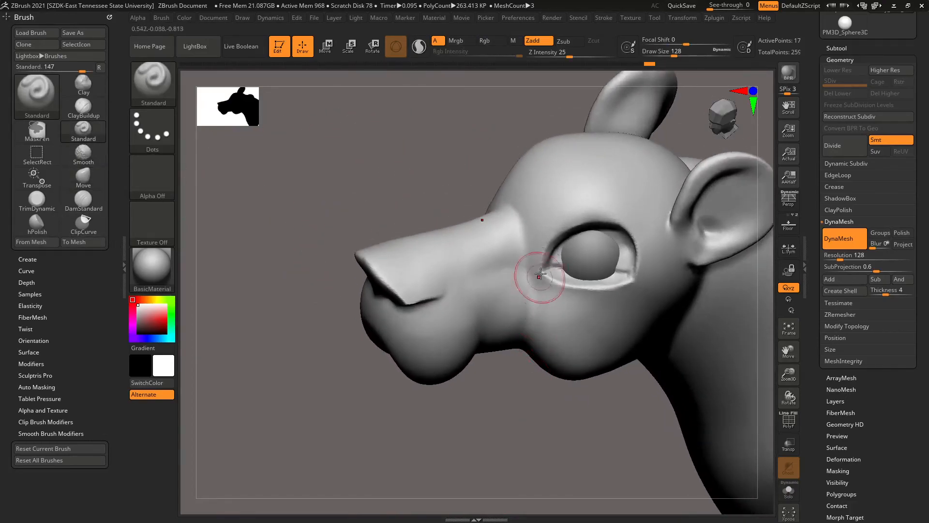
mouse_move(557, 232)
mouse_down()
mouse_move(604, 215)
mouse_move(626, 224)
mouse_move(603, 226)
mouse_move(581, 245)
mouse_move(605, 207)
mouse_move(576, 222)
mouse_move(636, 237)
mouse_up()
ctrl+drag(411, 156, 398, 200)
mouse_move(561, 486)
mouse_down()
mouse_move(556, 430)
mouse_move(537, 425)
mouse_up()
key(shift)
mouse_move(530, 459)
mouse_down()
mouse_move(544, 385)
mouse_move(581, 368)
mouse_up()
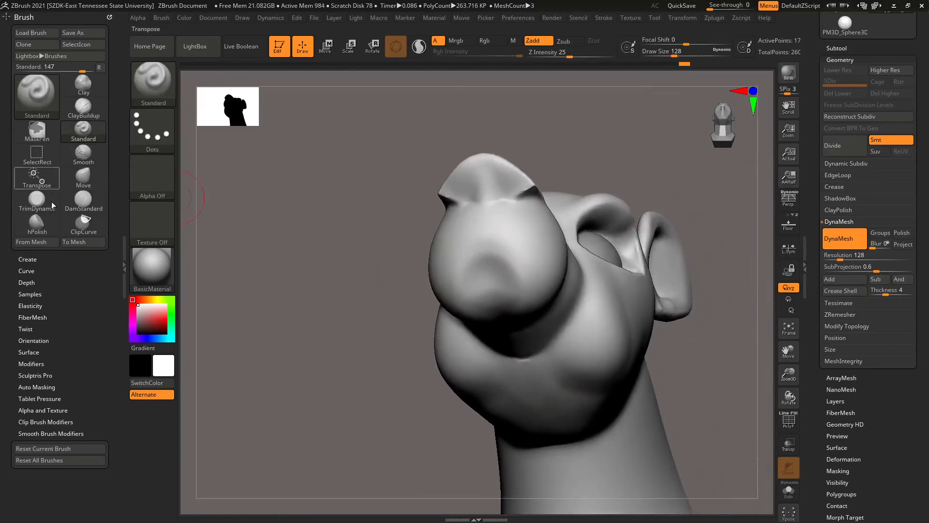
With DamStandard at size 62, carve a groove up the muzzle and nostril pits, then re-DynaMesh.
click(84, 202)
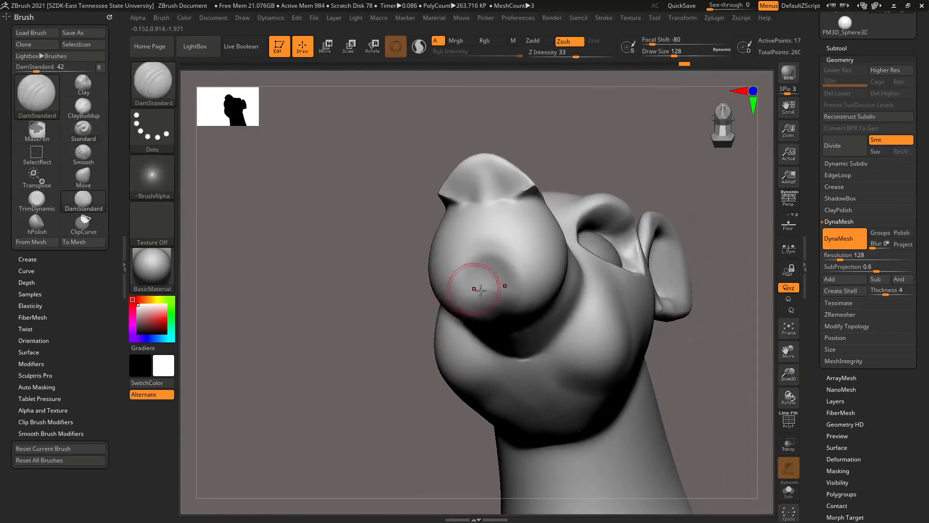
key(s)
mouse_move(498, 298)
mouse_down()
mouse_move(488, 297)
mouse_move(485, 232)
mouse_up()
drag(629, 157, 600, 142)
drag(504, 189, 504, 188)
mouse_move(544, 92)
mouse_down()
mouse_move(533, 119)
mouse_move(546, 128)
mouse_up()
ctrl+drag(360, 214, 365, 391)
alt+drag(460, 408, 422, 429)
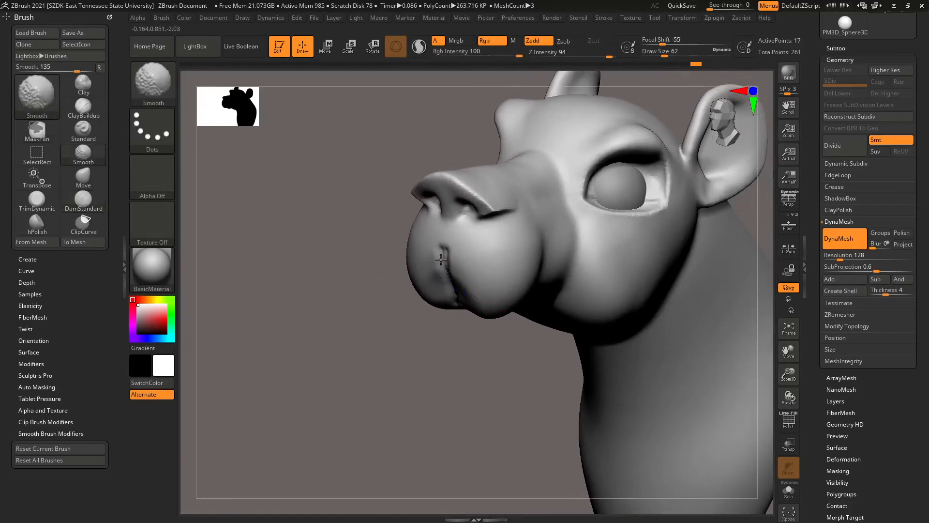
drag(468, 336, 420, 375)
drag(497, 365, 430, 438)
alt+drag(431, 391, 455, 430)
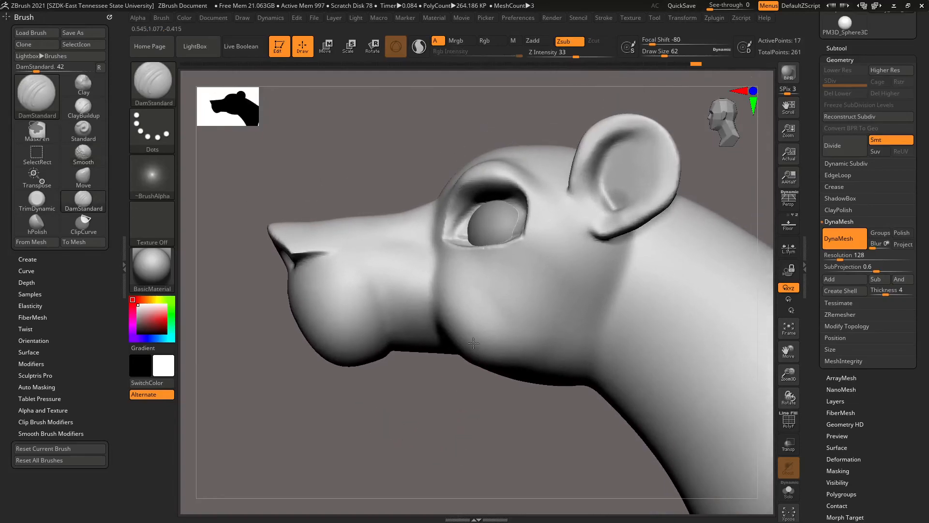
Crease the inner corner of the eye and smooth it.
mouse_move(396, 124)
mouse_down()
mouse_move(445, 155)
mouse_move(399, 126)
mouse_up()
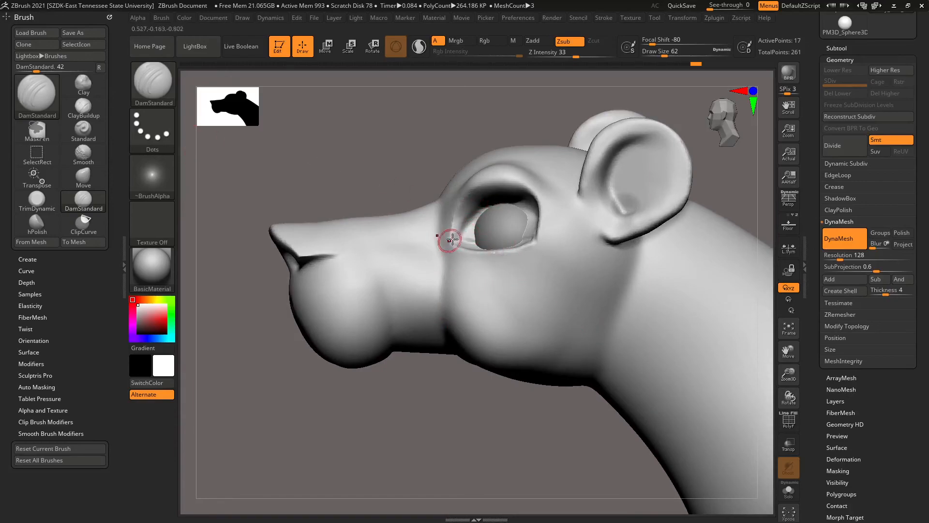
drag(447, 245, 446, 248)
mouse_move(471, 395)
mouse_down()
mouse_move(484, 410)
mouse_move(479, 399)
mouse_up()
key(shift)
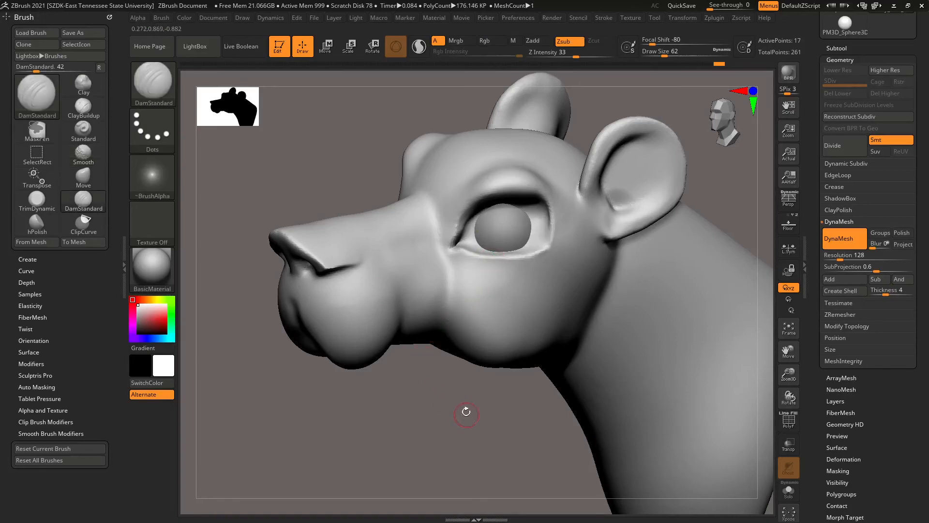
drag(467, 413, 450, 406)
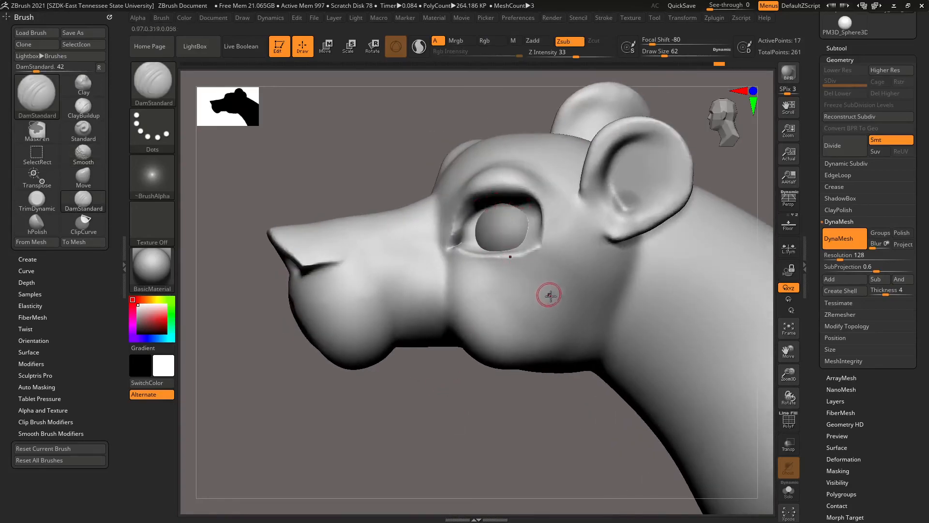
drag(456, 431, 422, 405)
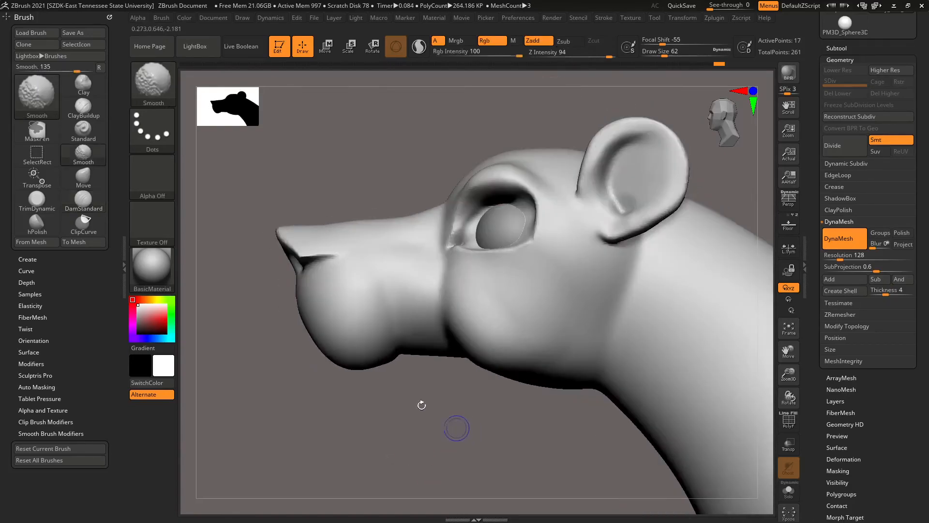
Select the Move brush at Draw Size 128 and smooth the upper eyelid.
click(83, 177)
key(s)
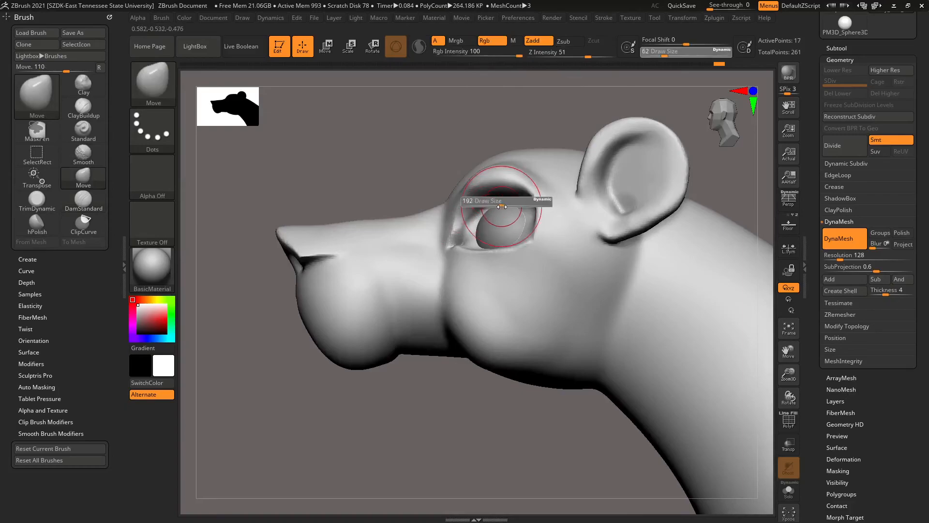
drag(497, 206, 483, 199)
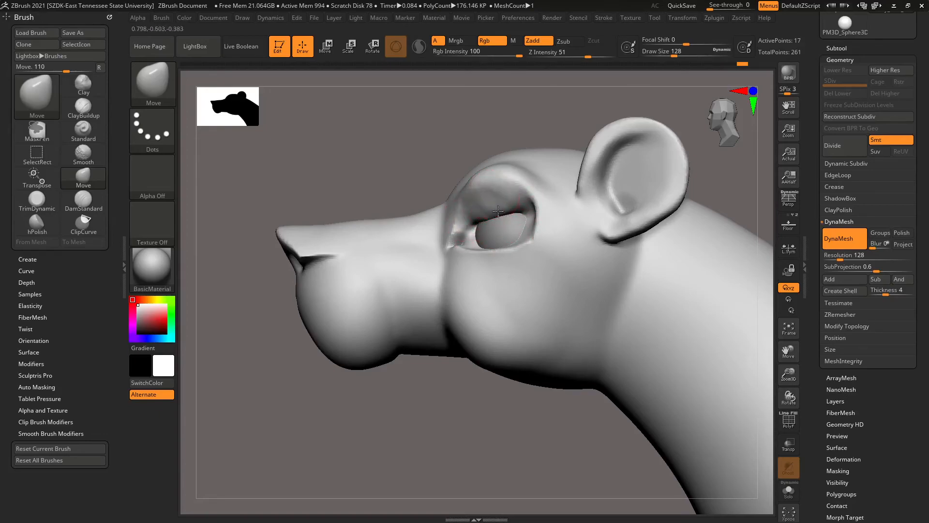
drag(452, 133, 465, 145)
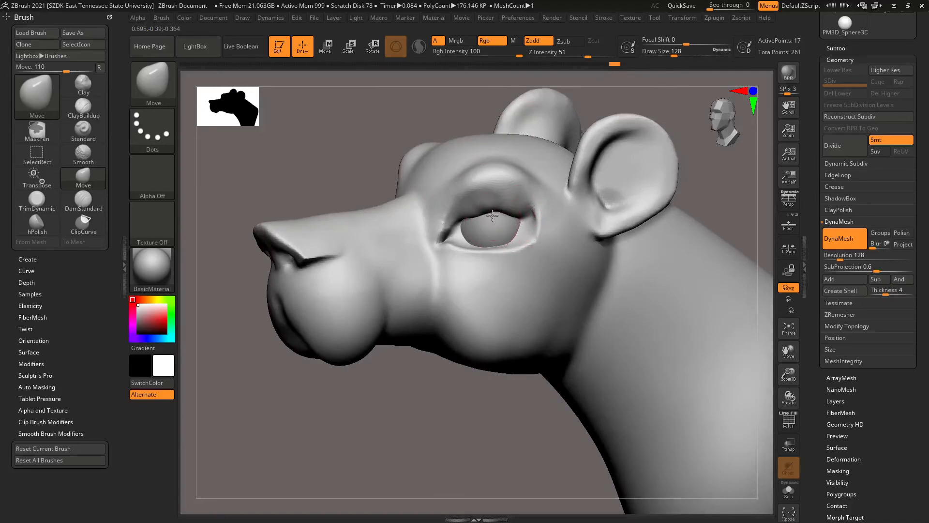
key(shift)
mouse_move(482, 195)
shift+mouse_down()
mouse_move(499, 195)
mouse_move(471, 191)
mouse_move(455, 214)
shift+mouse_up()
Pull the upper eyelid down over the eye and push the lower inner eyelid up.
mouse_move(518, 209)
mouse_down()
mouse_move(536, 222)
mouse_move(528, 246)
mouse_move(537, 222)
mouse_move(520, 239)
mouse_up()
drag(459, 246, 485, 249)
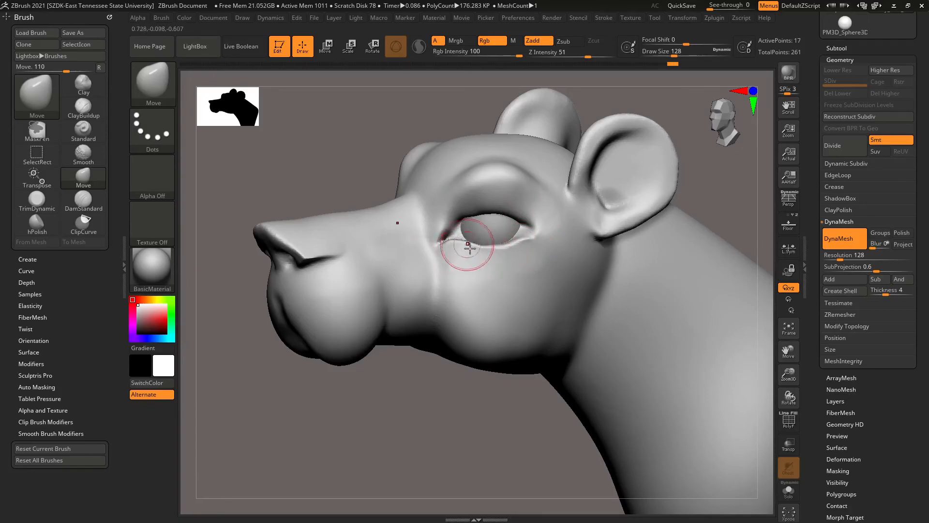
drag(456, 220, 458, 227)
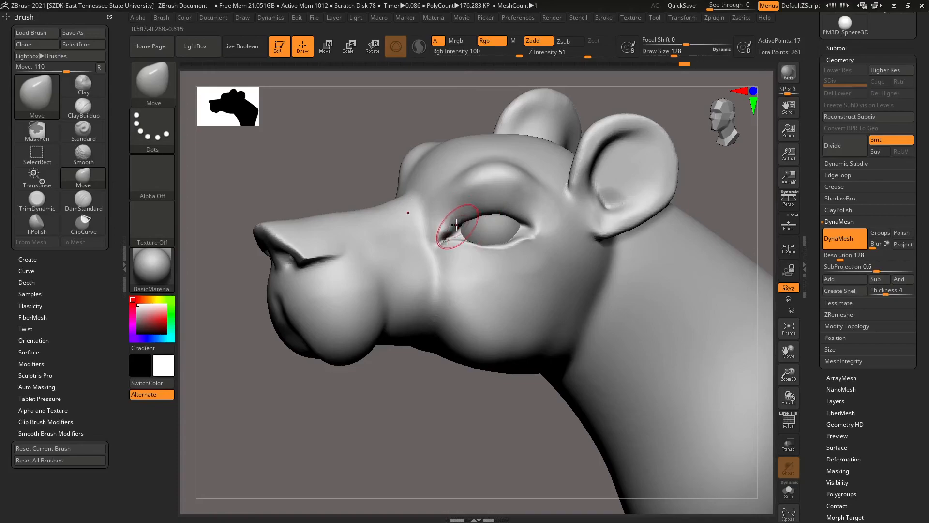
drag(557, 145, 420, 196)
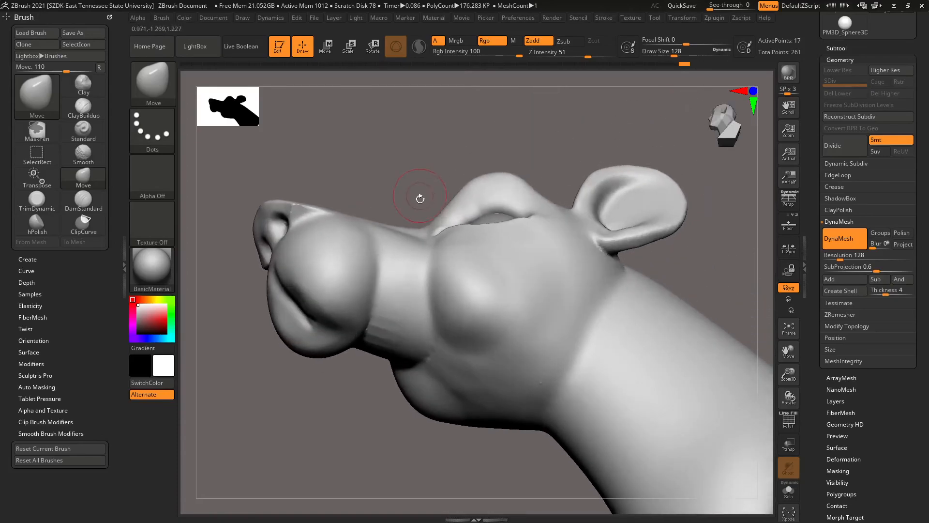
drag(485, 208, 487, 202)
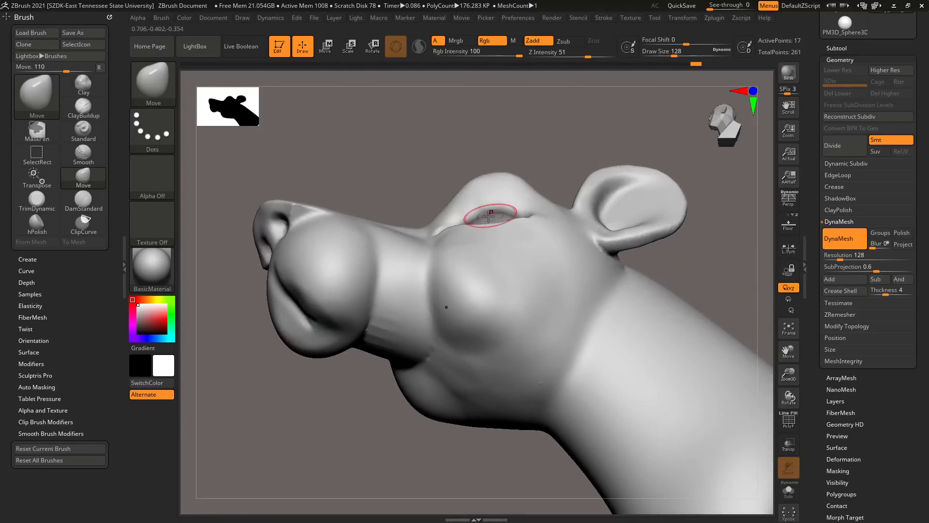
drag(599, 143, 605, 254)
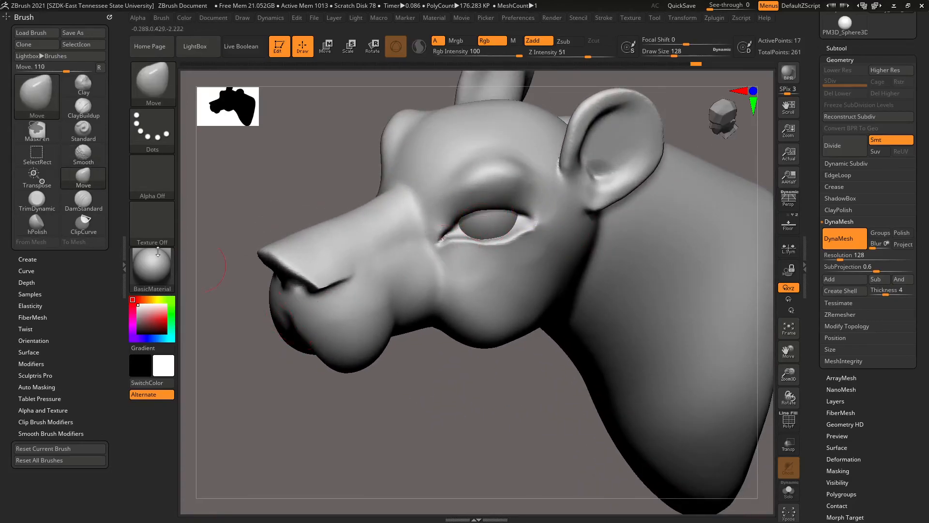
click(41, 224)
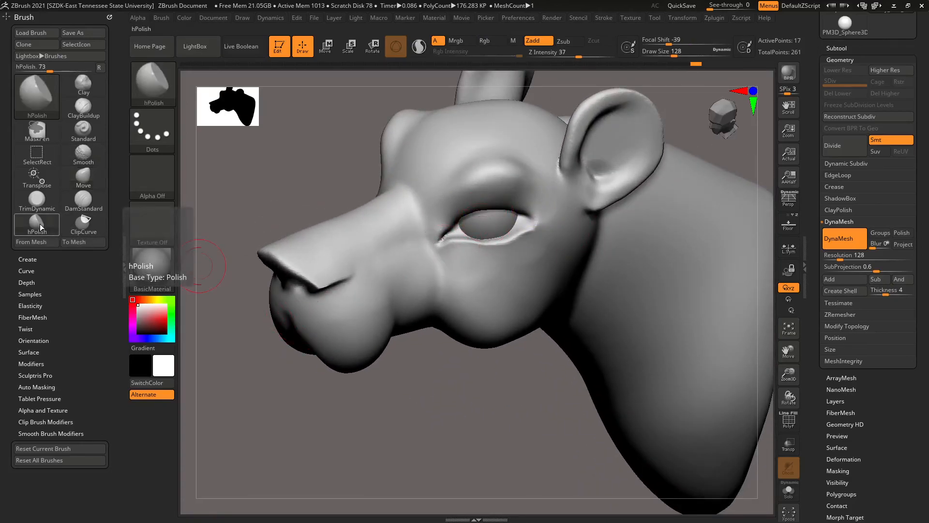
Plane the brow and upper eyelid flatter with a lower-strength planing brush.
click(37, 199)
mouse_move(466, 421)
mouse_down()
mouse_move(457, 203)
mouse_move(512, 210)
mouse_up()
key(ctrl+z)
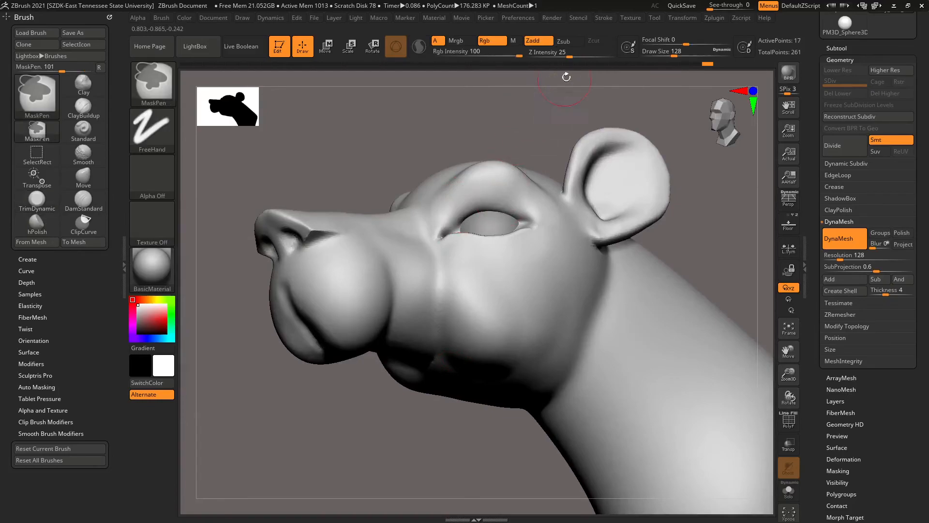
click(566, 55)
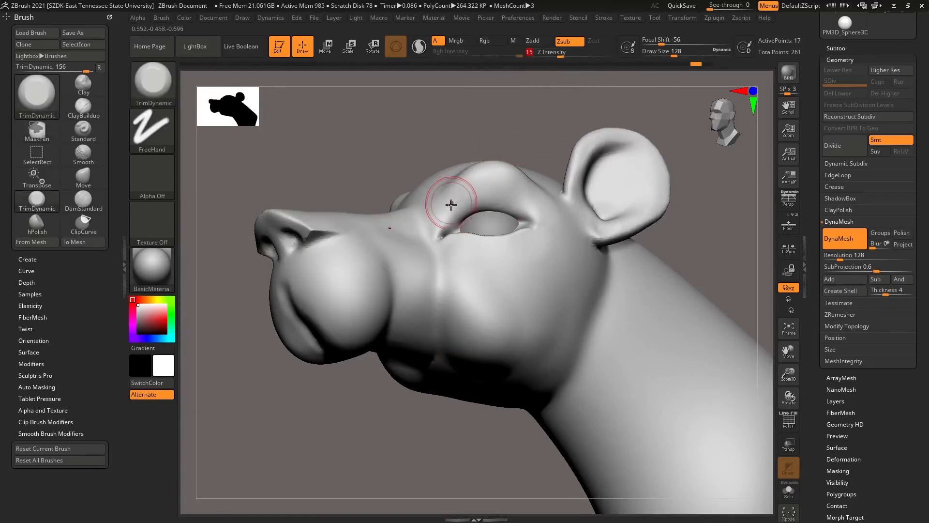
mouse_move(452, 212)
mouse_down()
mouse_move(477, 205)
mouse_move(517, 216)
mouse_move(504, 204)
mouse_move(461, 214)
mouse_move(504, 202)
mouse_move(525, 210)
mouse_up()
Trim and smooth the upper eyelid edge, setting brush size 37 and smoothing strength 10.
mouse_move(430, 448)
mouse_down()
mouse_move(428, 498)
mouse_move(448, 368)
mouse_up()
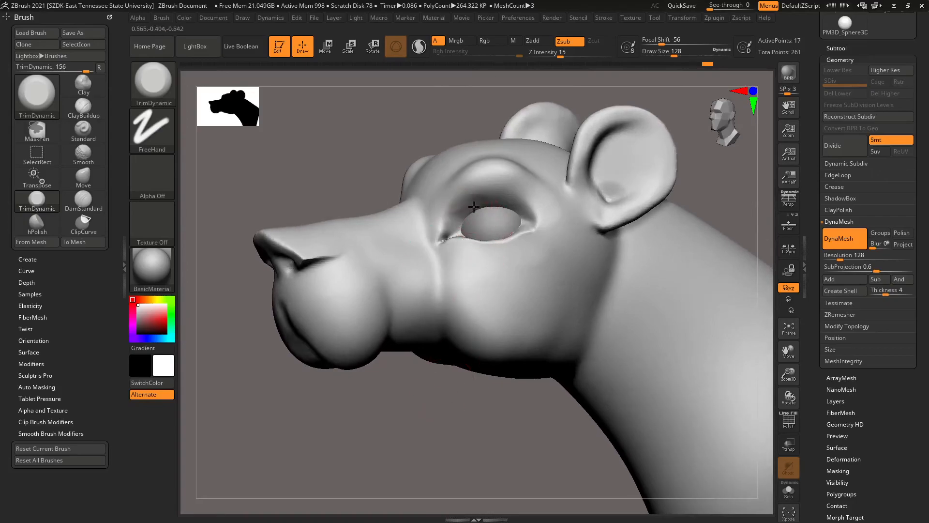
mouse_move(507, 205)
mouse_down()
mouse_move(521, 211)
mouse_move(484, 202)
mouse_move(467, 211)
mouse_move(466, 190)
mouse_move(501, 184)
mouse_move(546, 208)
mouse_move(515, 186)
mouse_move(475, 179)
mouse_move(461, 189)
mouse_move(535, 192)
mouse_move(488, 186)
mouse_move(519, 189)
mouse_up()
drag(460, 191, 490, 182)
shift+drag(490, 182, 468, 192)
key(s)
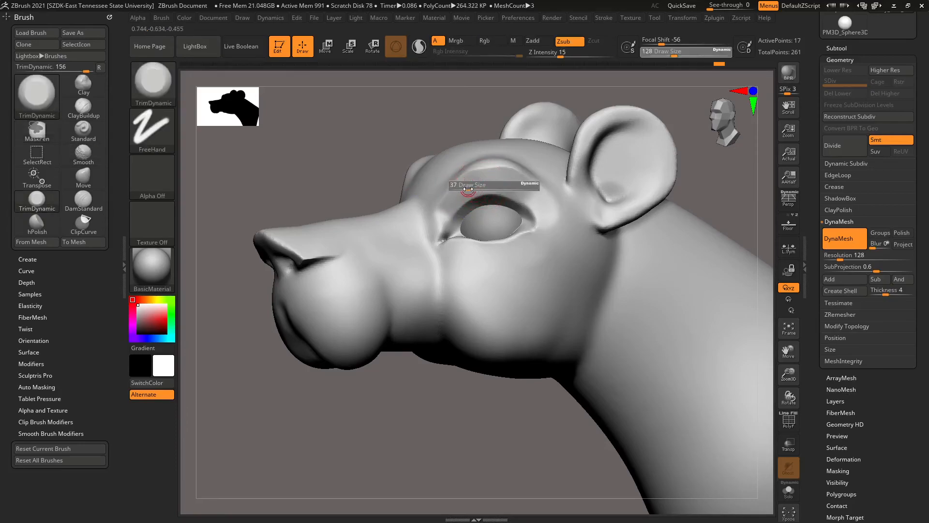
shift+drag(563, 57, 555, 58)
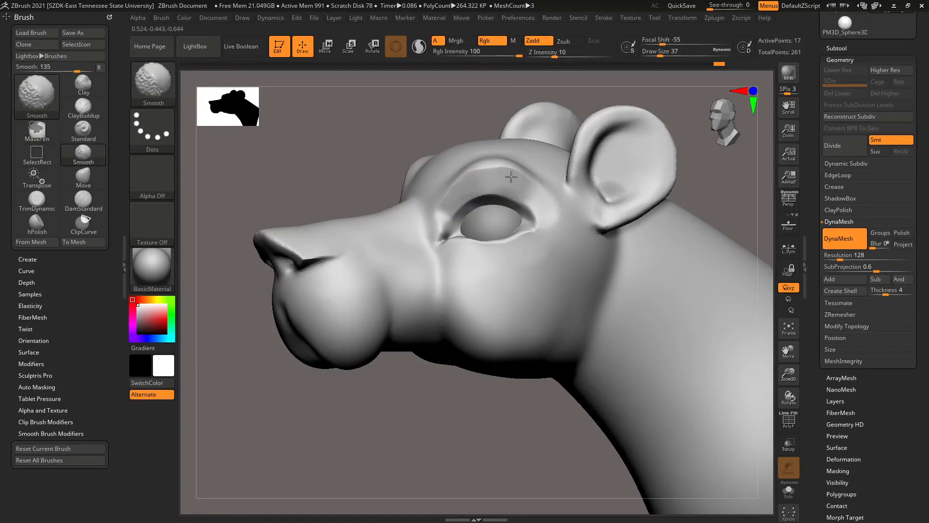
click(560, 52)
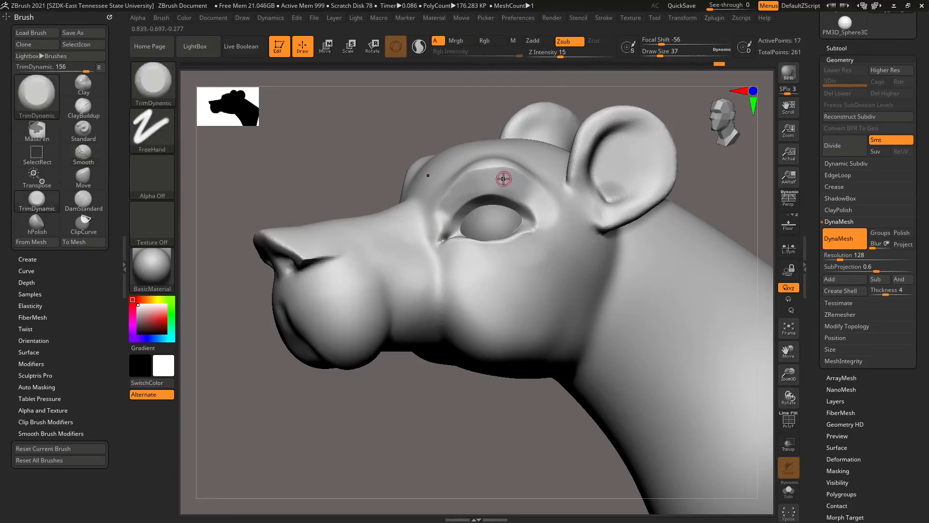
Enlarge the brush to 68, re-mesh the head, and inspect it from several angles.
key(s)
drag(480, 179, 486, 179)
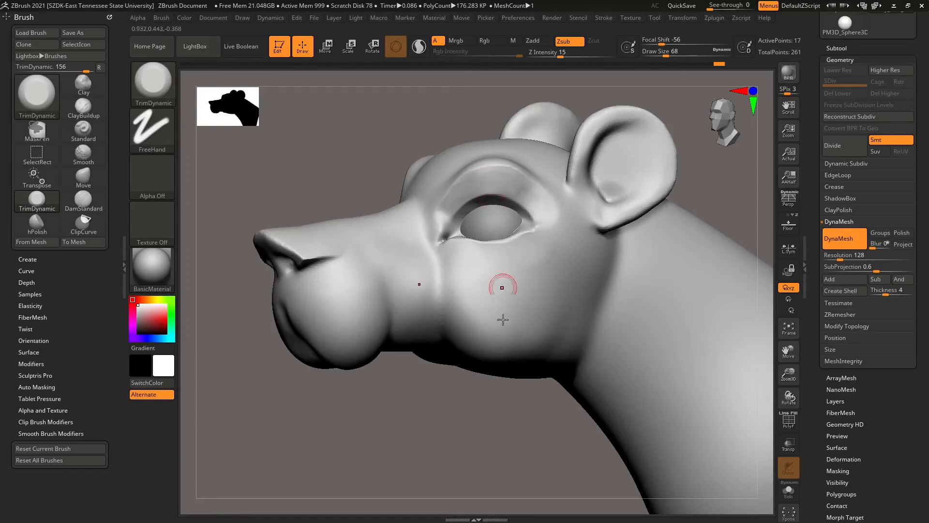
drag(499, 416, 501, 430)
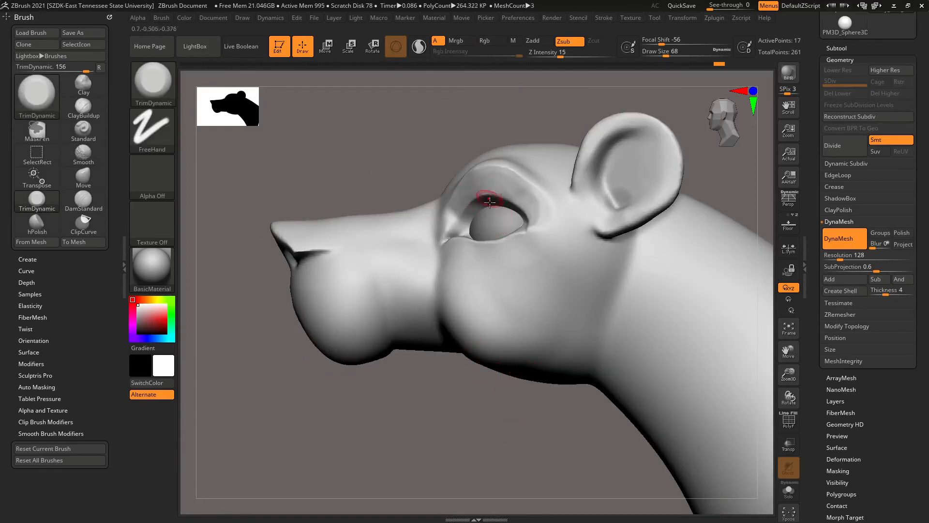
drag(344, 164, 395, 261)
ctrl+drag(325, 143, 327, 160)
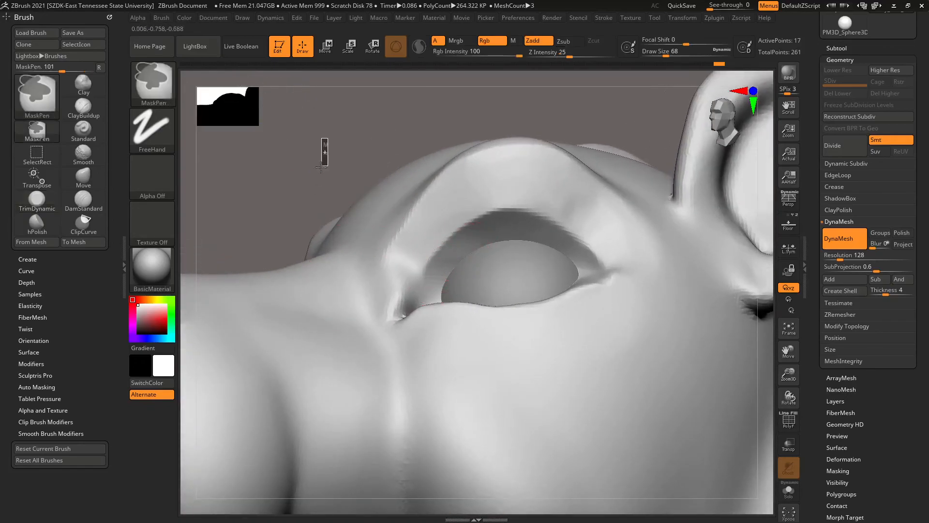
drag(342, 114, 347, 178)
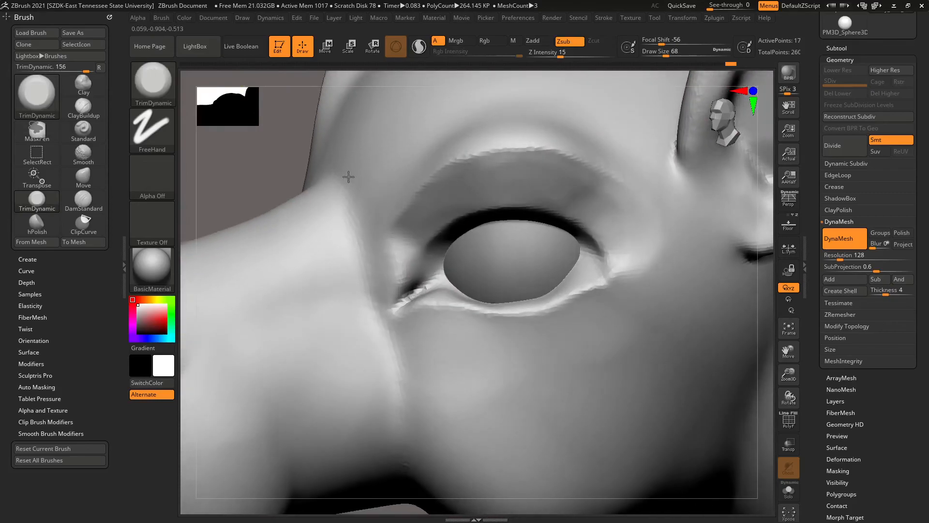
alt+drag(258, 168, 268, 78)
mouse_move(434, 328)
mouse_down()
mouse_move(451, 332)
mouse_move(445, 322)
mouse_move(442, 330)
mouse_up()
key(shift)
drag(442, 365, 471, 384)
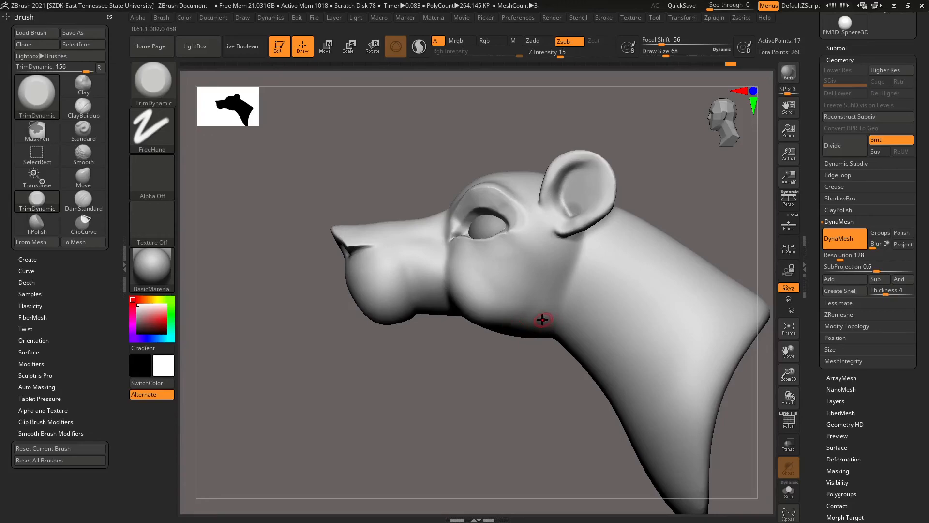
Set Draw Size to 286 and open the Save ZTool dialog to edit the file name.
key(s)
drag(542, 320, 566, 317)
drag(927, 84, 926, 283)
key(ctrl+shift)
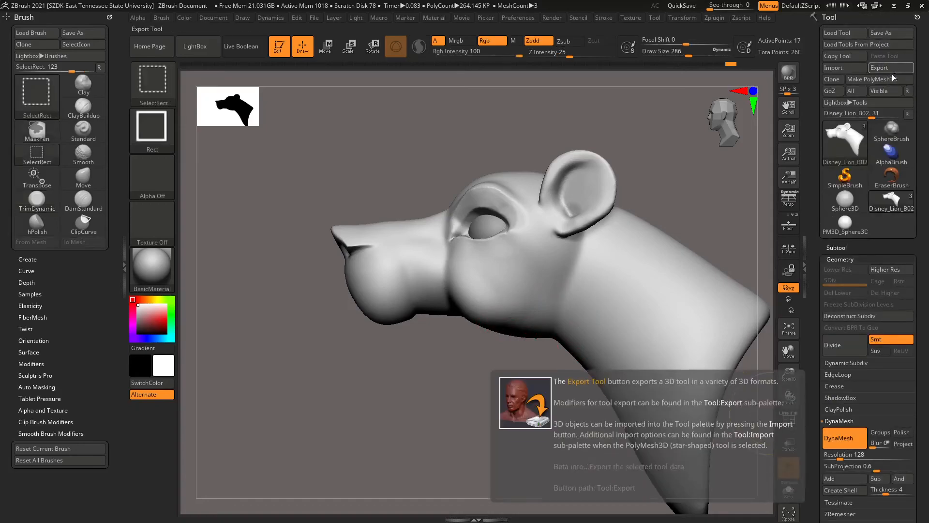
key(ctrl+s)
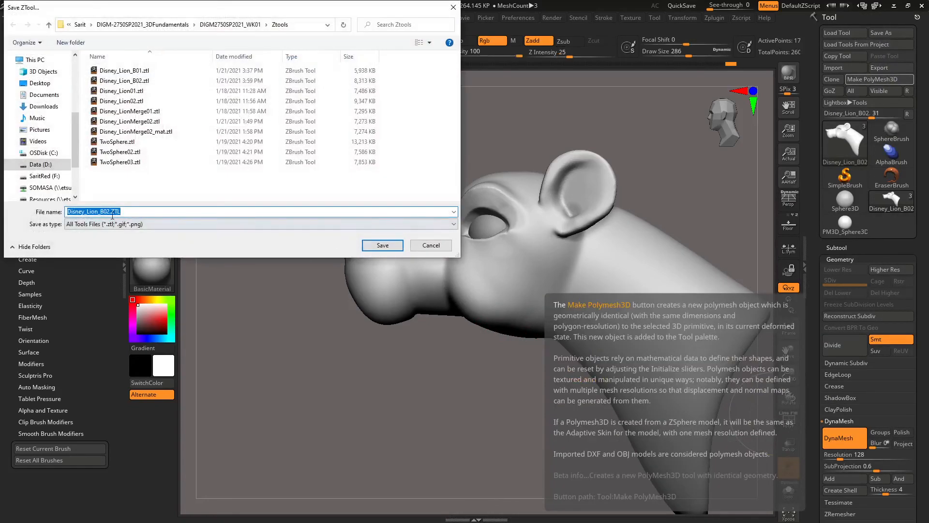
click(111, 212)
Save the lion as Disney_Lion_B03 and load Disney_Lion_B03.ztl, replacing the mistakenly loaded TwoSphere02.
key(Return)
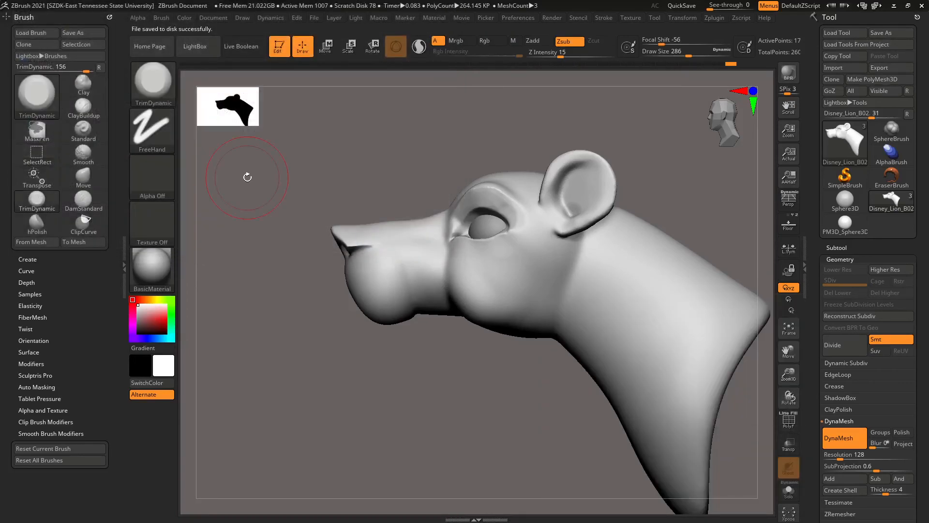
mouse_move(895, 196)
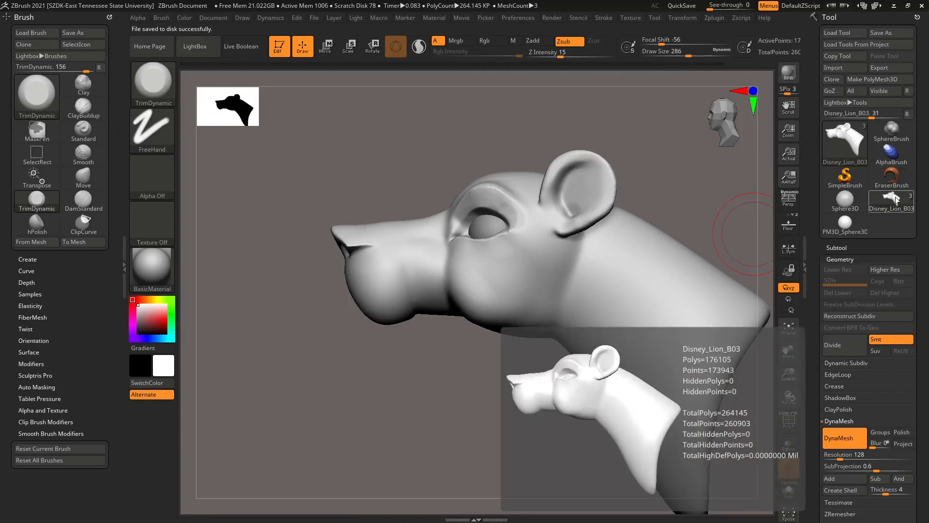
click(848, 33)
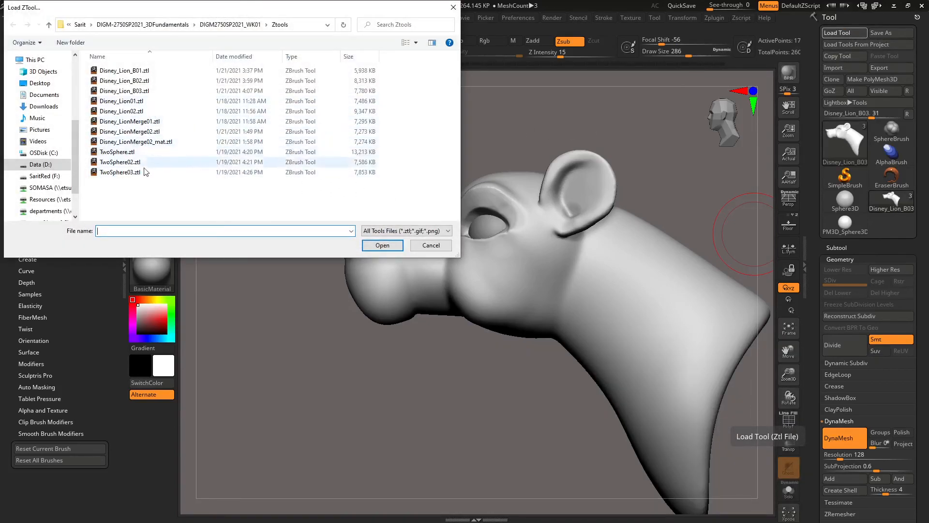
double_click(141, 164)
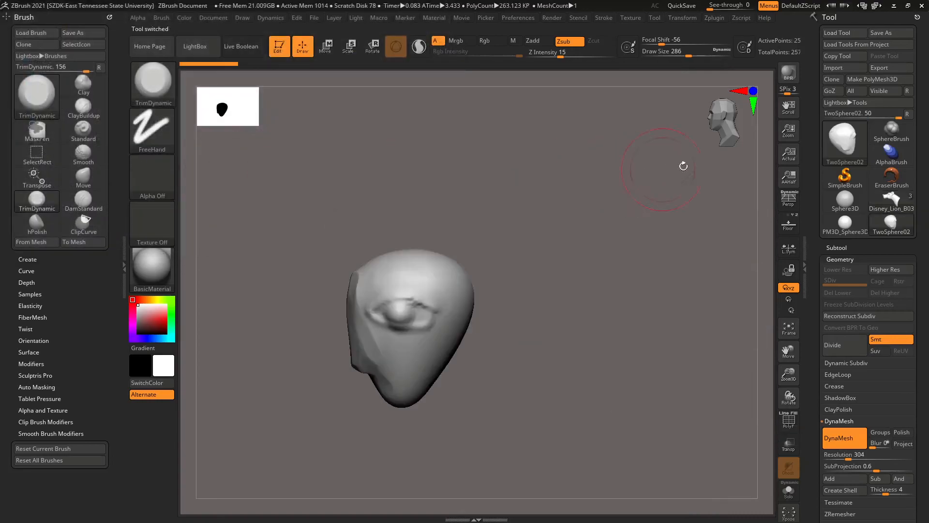
click(854, 33)
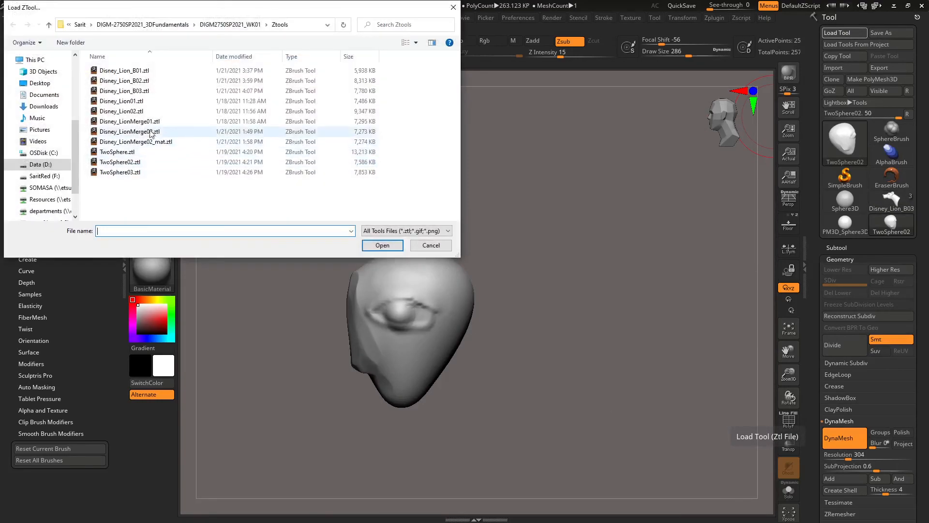
click(140, 90)
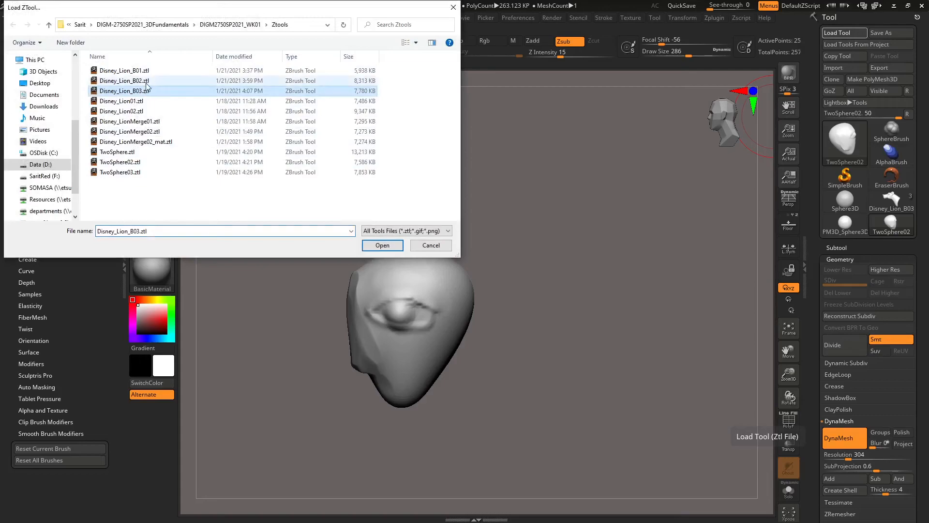
double_click(145, 90)
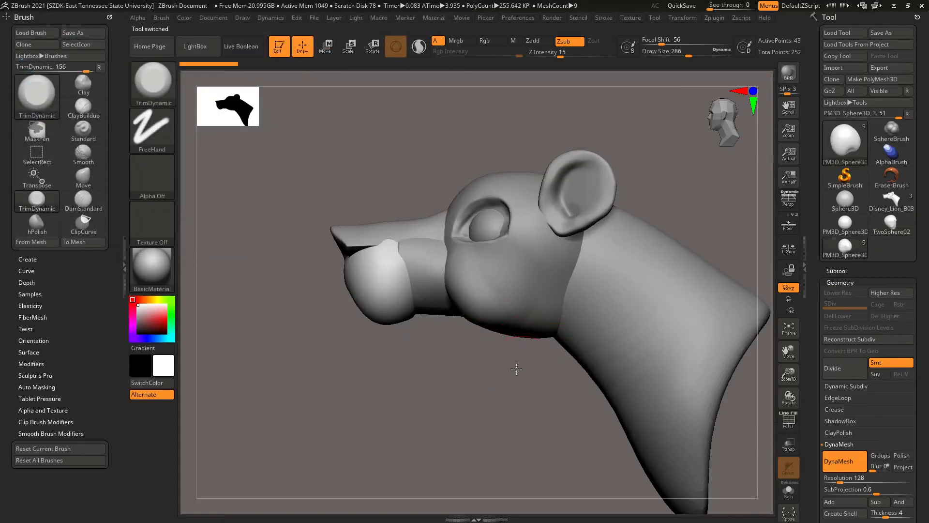
Frame the Disney_Lion_B03 head facing the viewer, collapse the brush tray, and restore down ZBrush.
key(f)
alt+drag(489, 381, 482, 399)
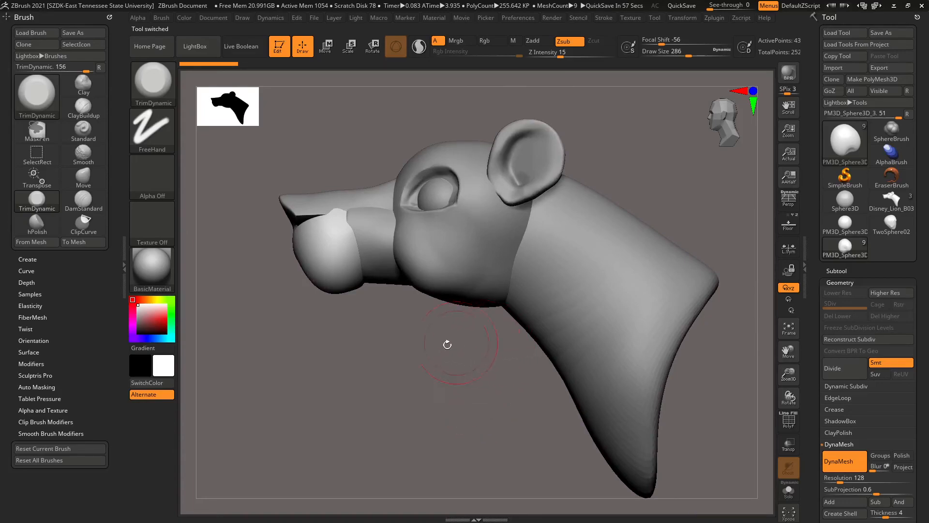
drag(425, 353, 440, 398)
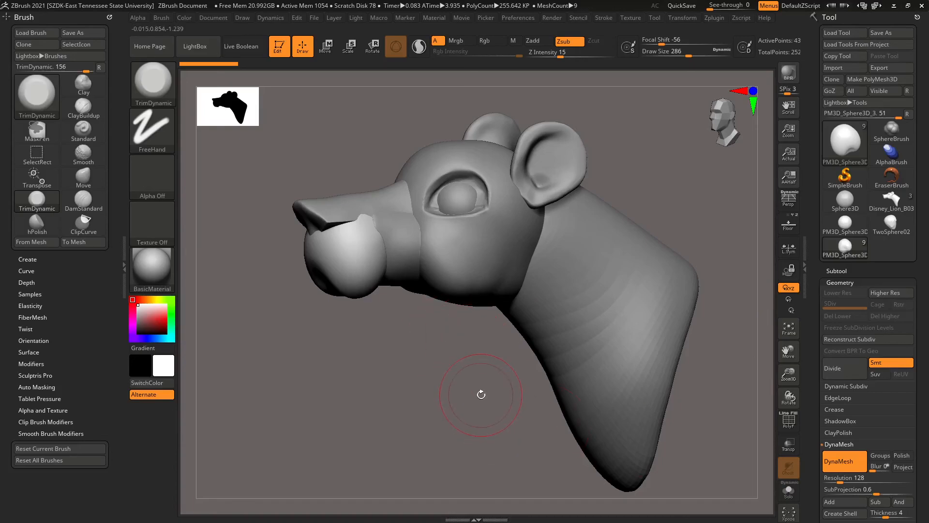
click(124, 268)
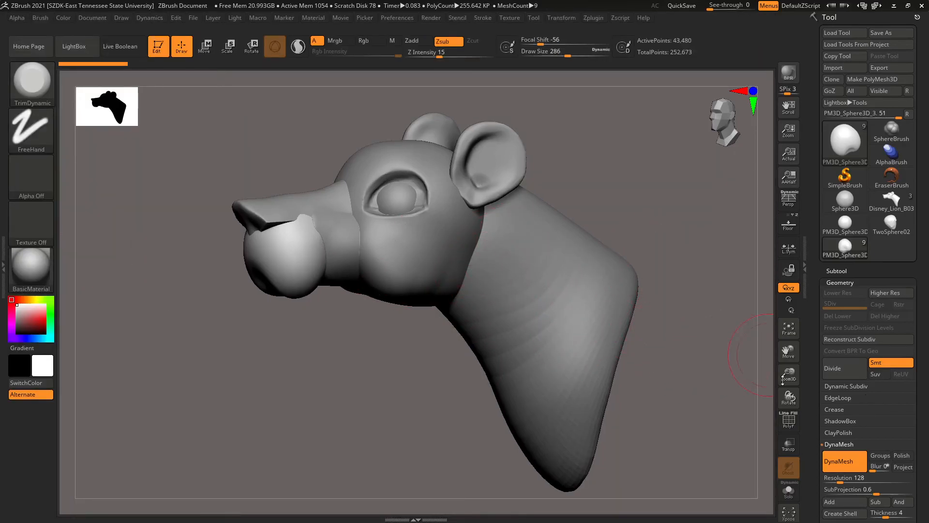
click(908, 5)
Launch Snipping Tool by searching 'sn' from the taskbar.
click(170, 507)
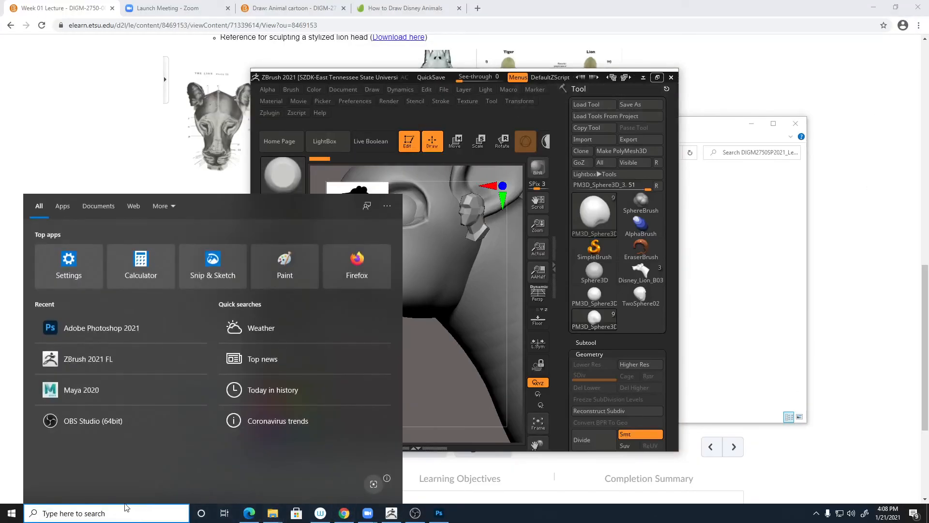
text(sn)
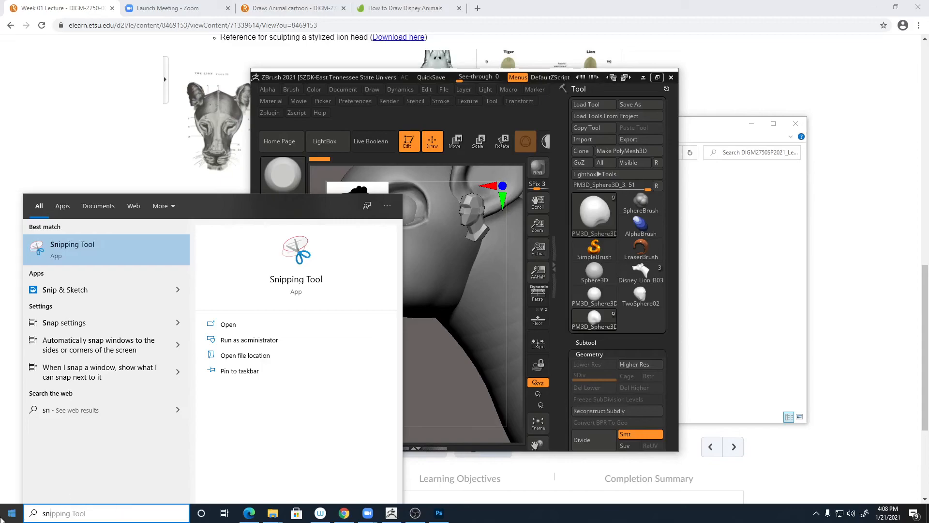
click(88, 249)
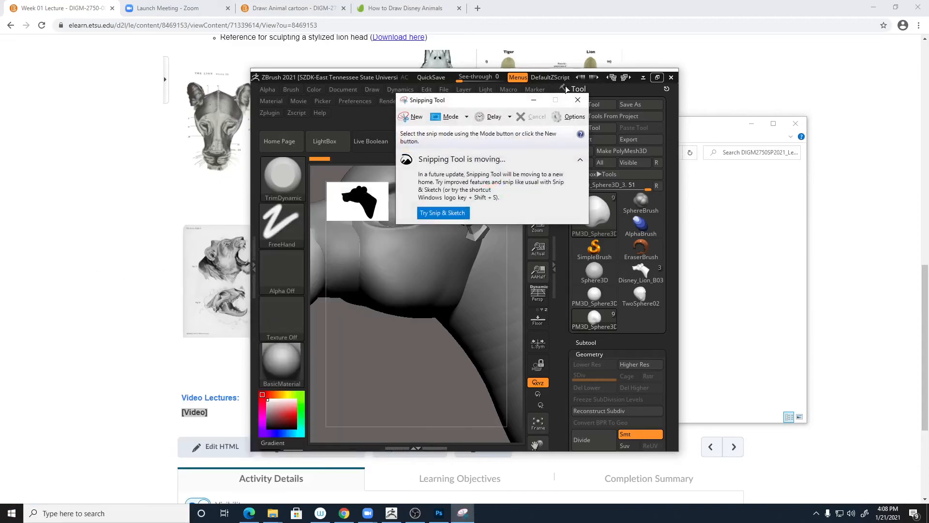
Maximize ZBrush and capture a rectangular snip of the lion head on the canvas.
click(658, 78)
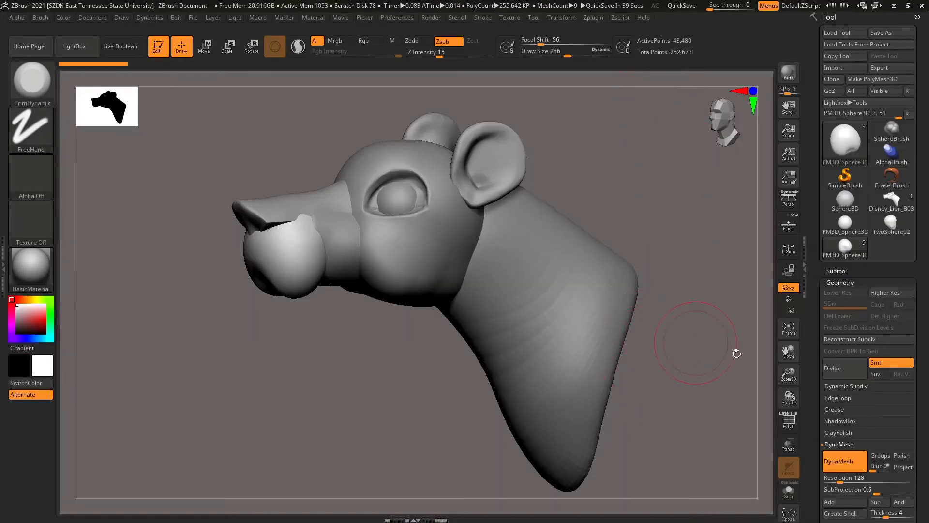
key(alt+Tab)
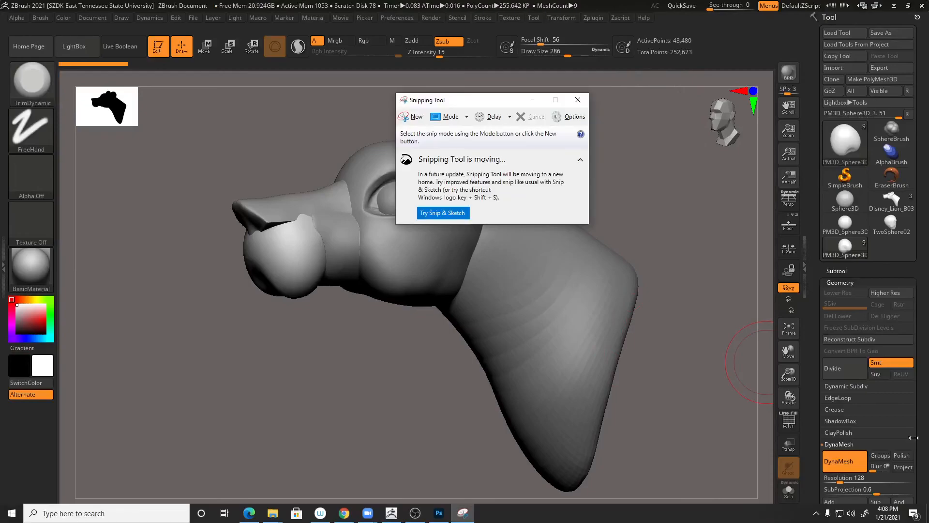
click(416, 117)
drag(143, 86, 702, 501)
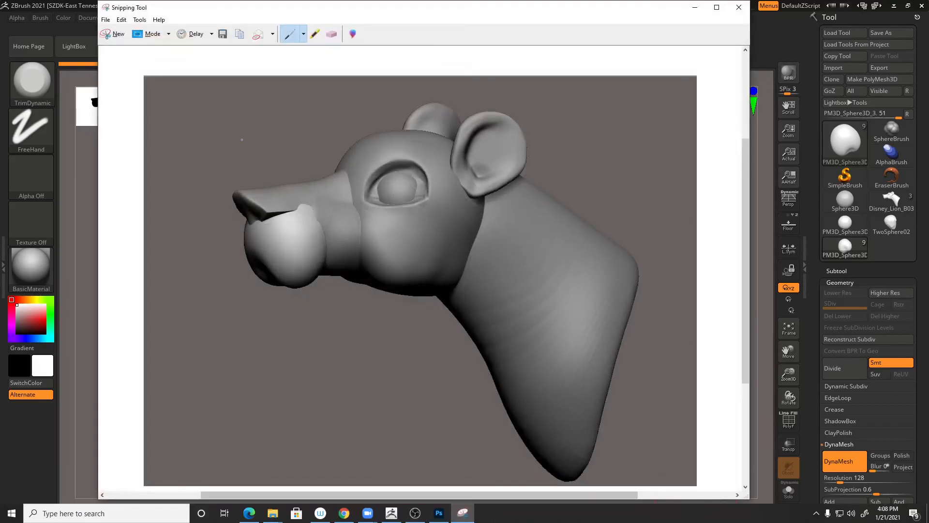
Name the capture LionB_Block as a JPEG and browse to the user's folder on drive D.
click(224, 35)
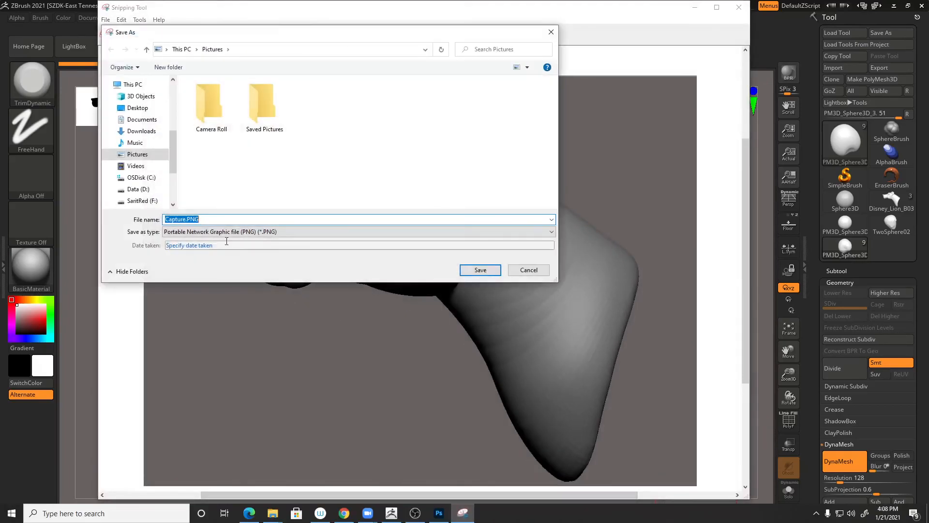
click(214, 219)
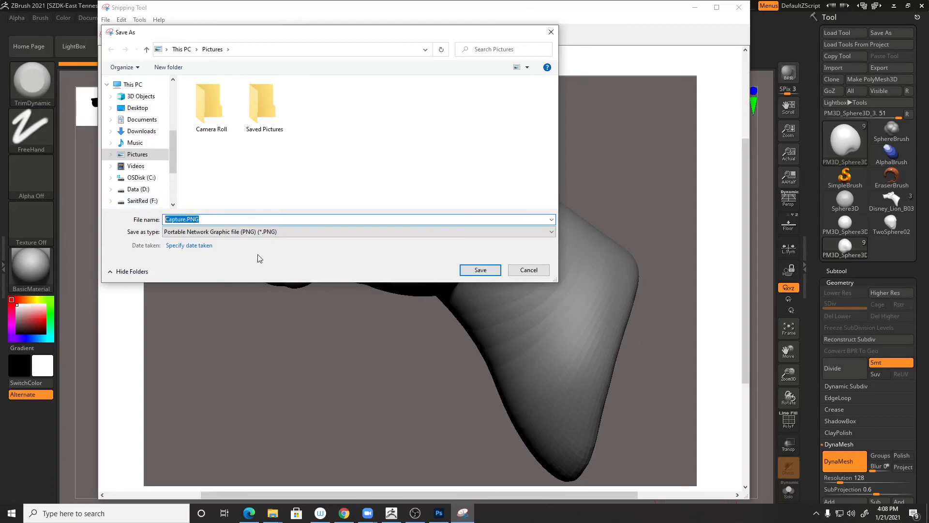
click(265, 232)
click(260, 256)
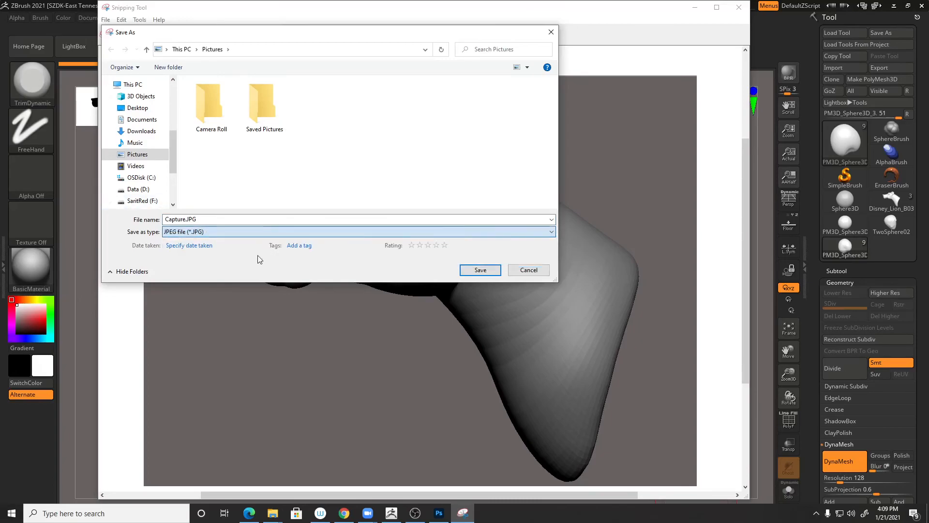
double_click(186, 219)
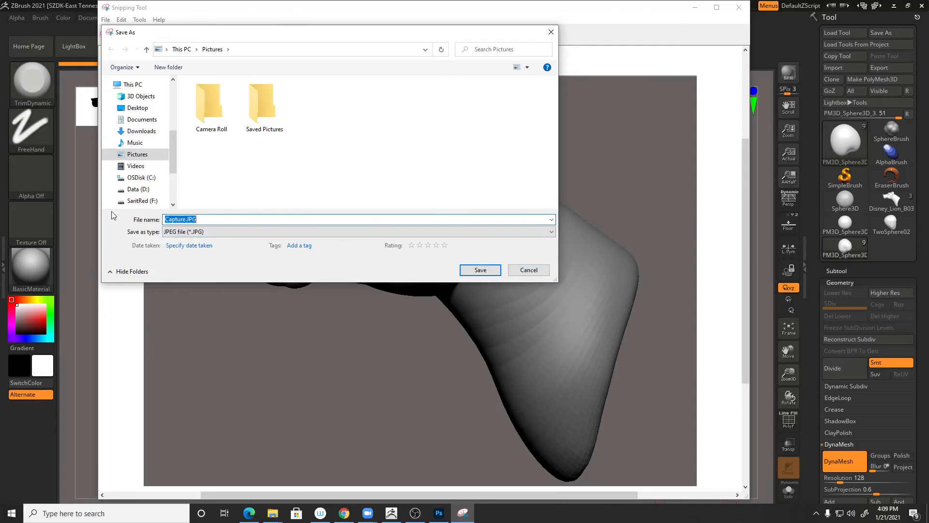
double_click(183, 219)
text(LionB_Blocking)
click(138, 188)
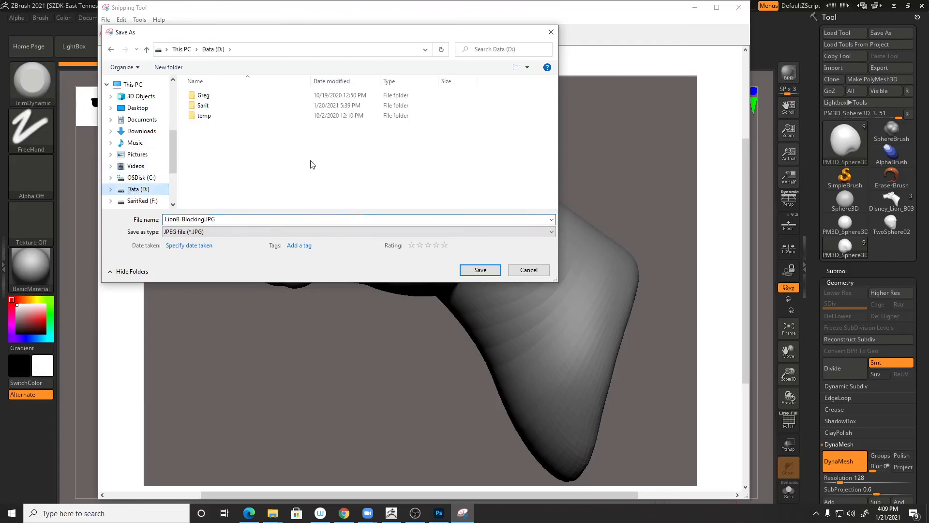
double_click(205, 107)
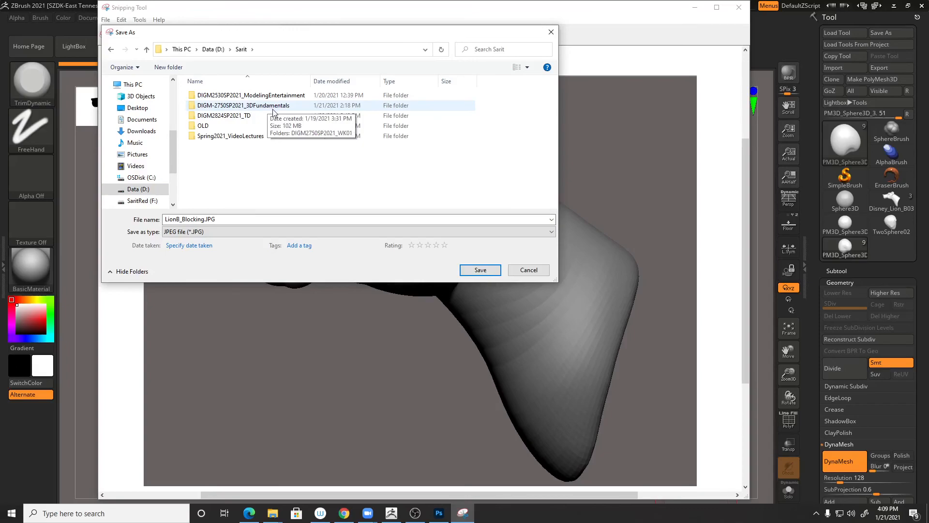
drag(409, 36, 928, 208)
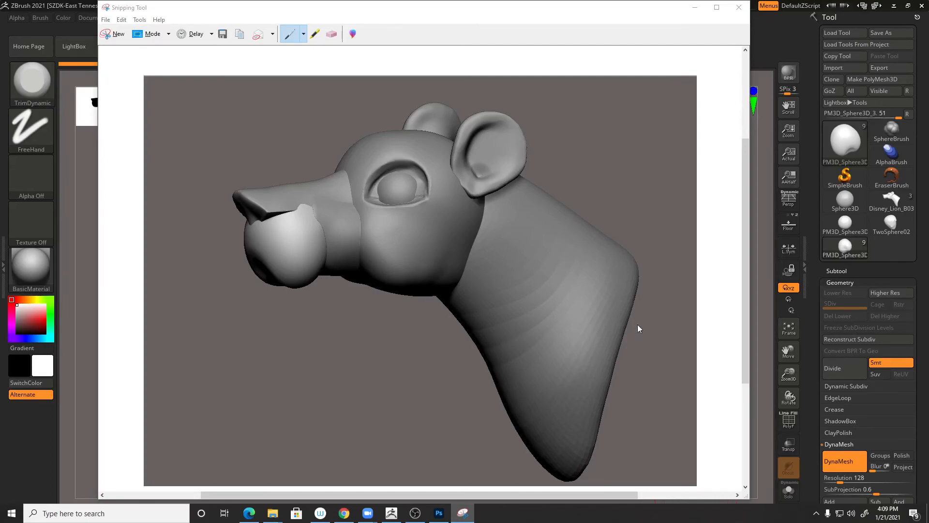
Save it into DIGM-2750SP2021_3DFundamentals > DIGM2750SP2021_WK01 > IMG_Progress.
key(ctrl+s)
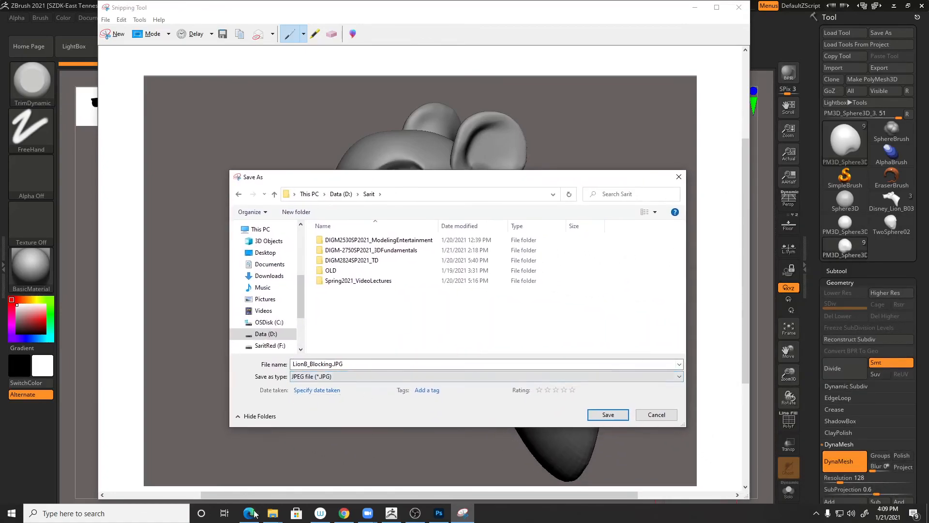
double_click(383, 250)
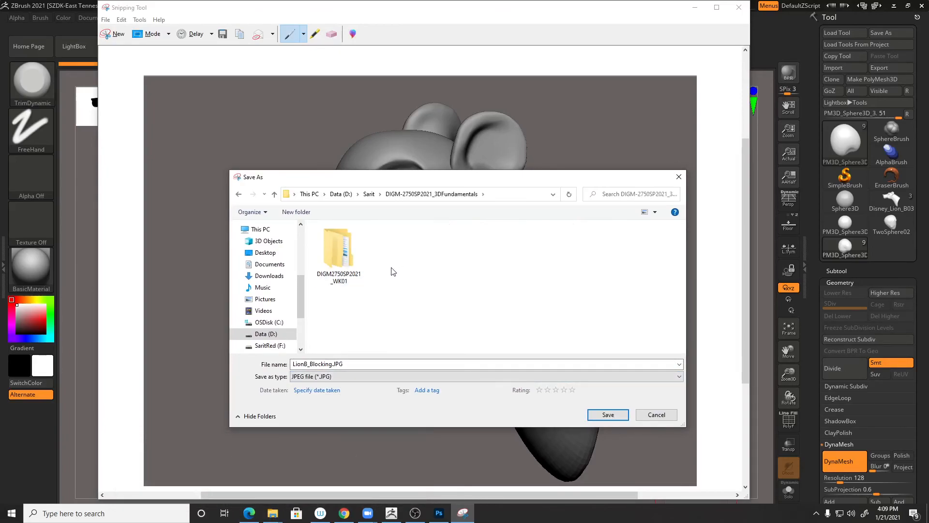
double_click(341, 252)
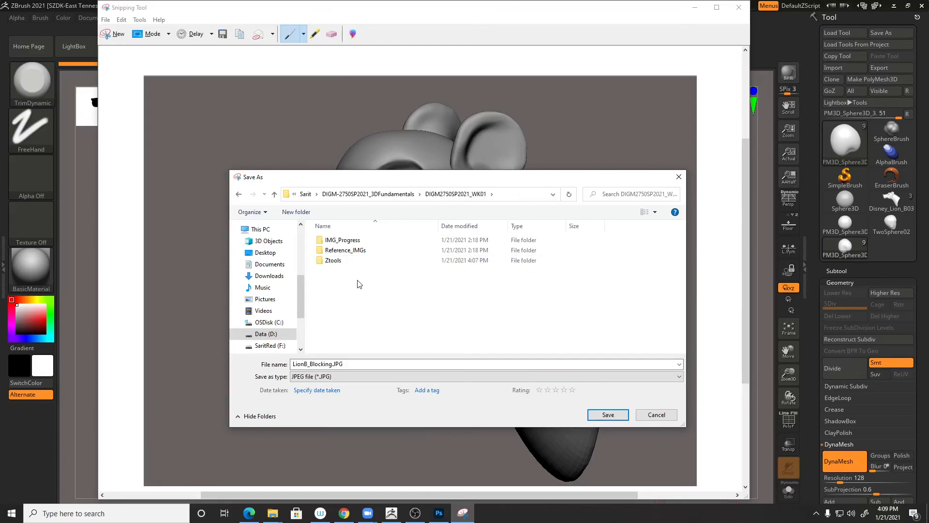
double_click(356, 240)
click(603, 416)
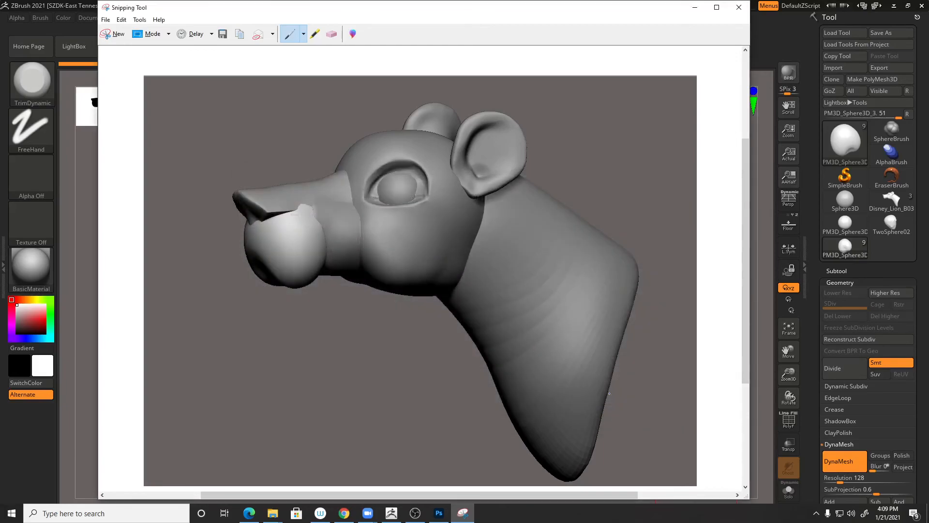
Switch to Chrome, scroll to the top of the lecture page, and open Course Home.
click(344, 513)
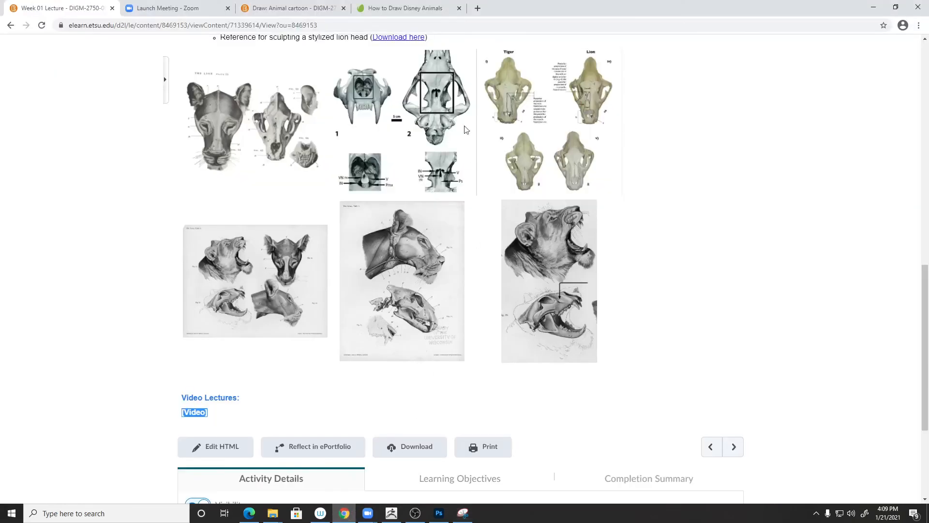
scroll(451, 340, up, 13)
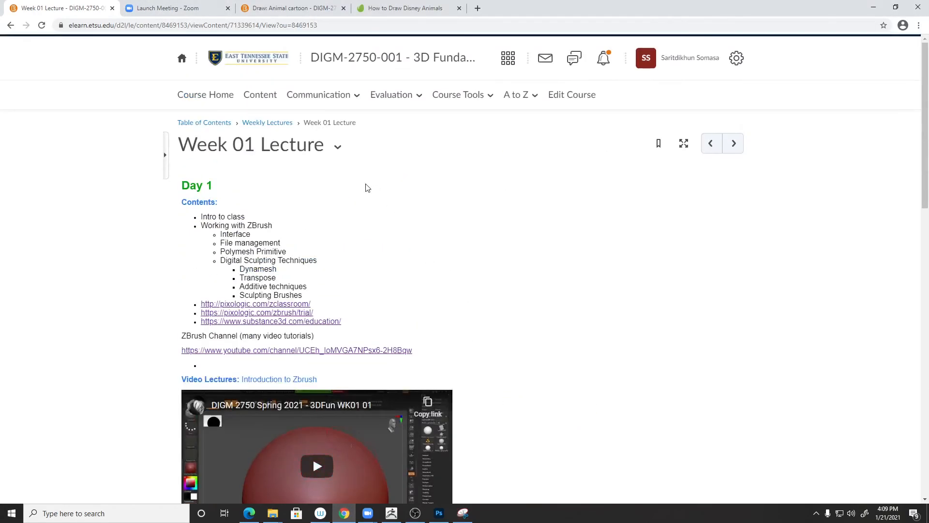
click(216, 95)
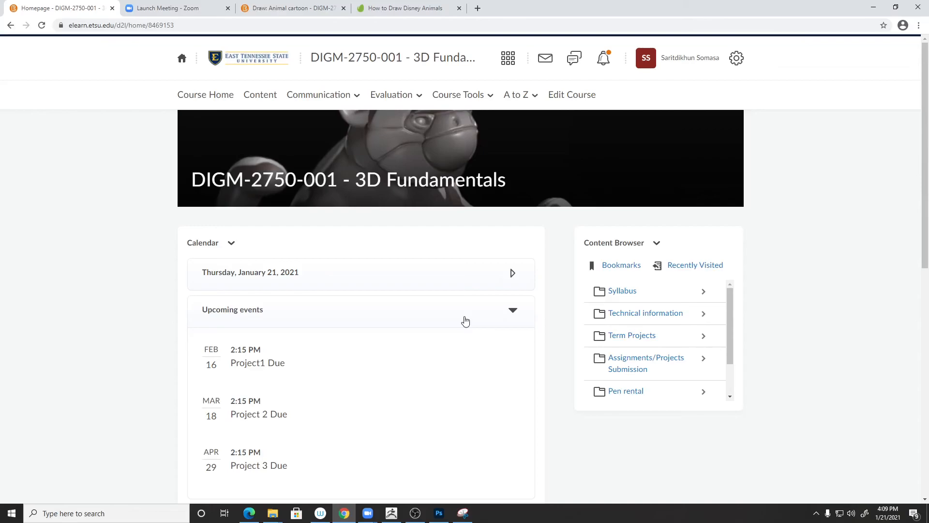
Open Project 1: Research from the Assignments/Projects Submission module, then return to the course homepage.
click(264, 96)
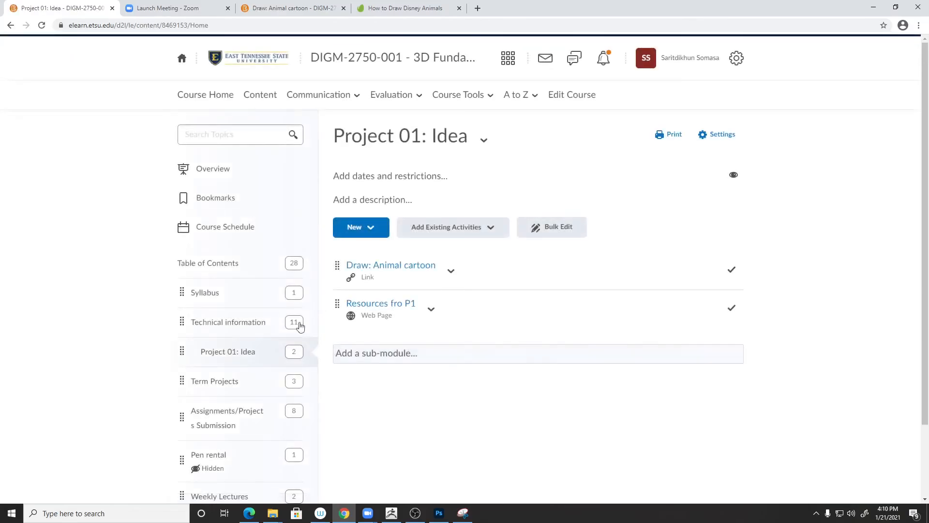
click(251, 333)
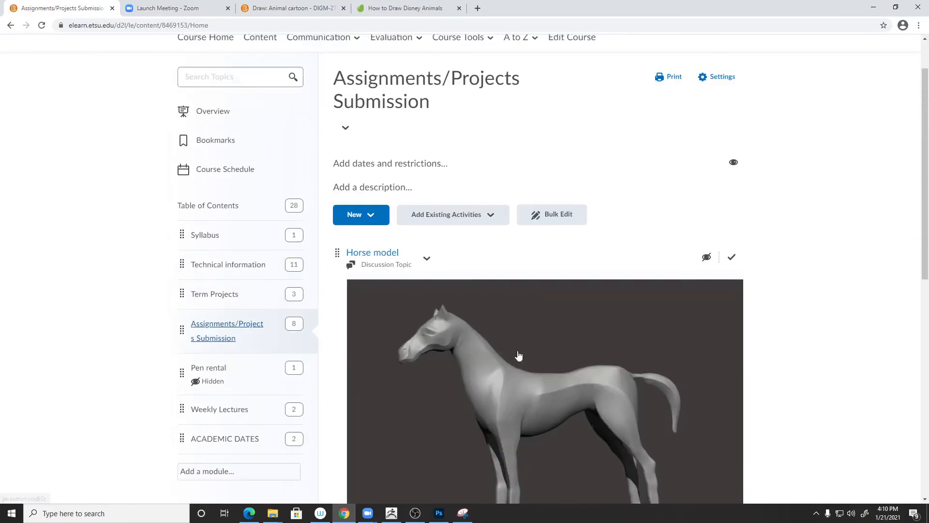
scroll(547, 360, down, 9)
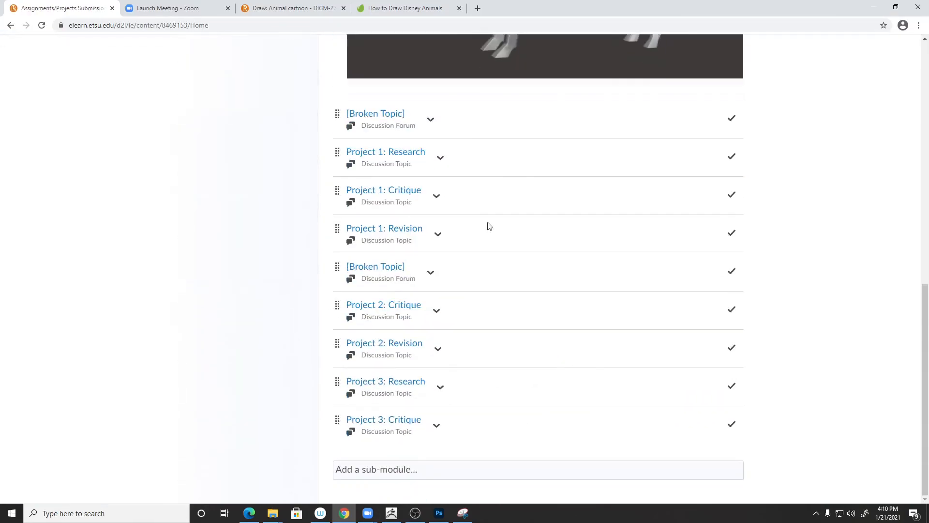
click(410, 159)
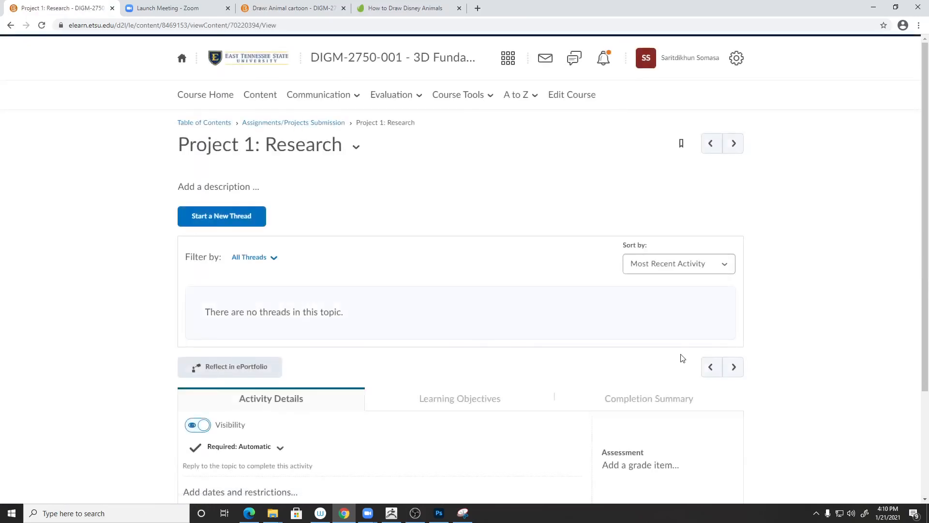
scroll(682, 358, down, 2)
scroll(682, 358, up, 2)
click(262, 101)
click(222, 96)
scroll(387, 475, down, 7)
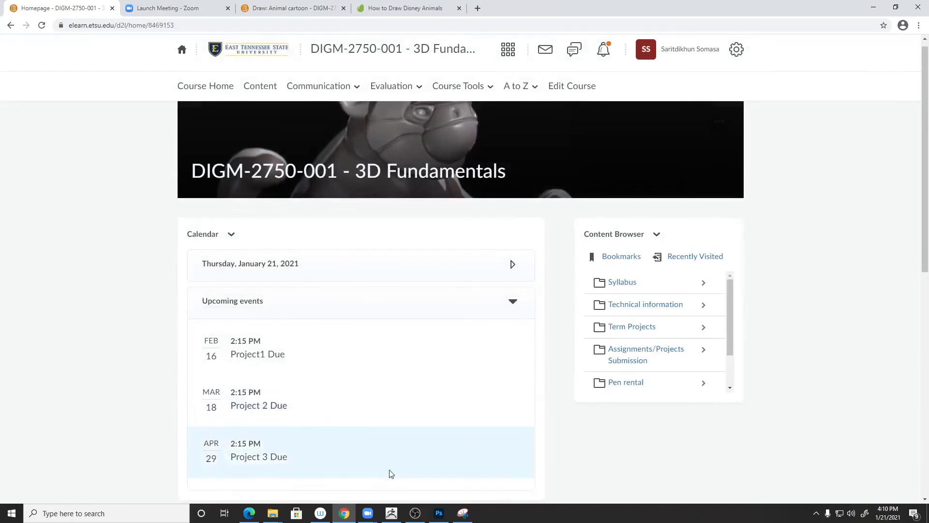
scroll(358, 387, up, 4)
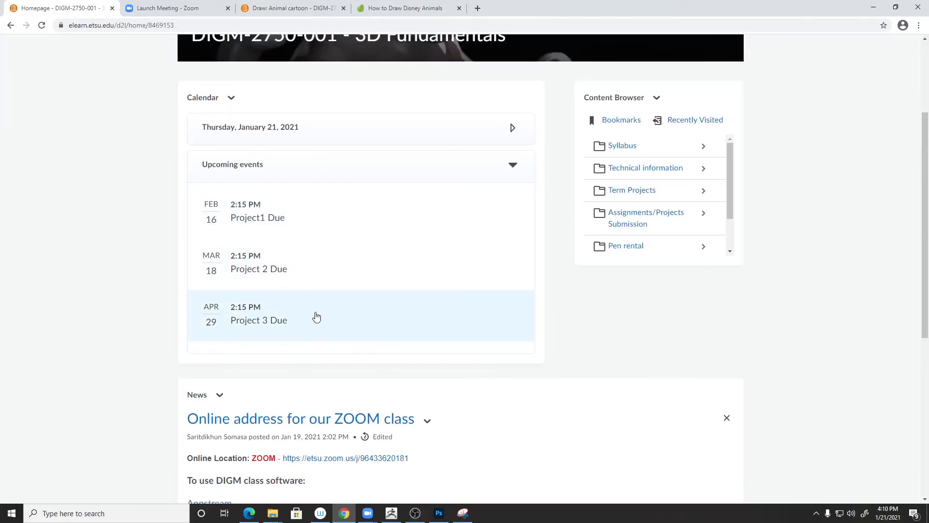
scroll(380, 323, down, 6)
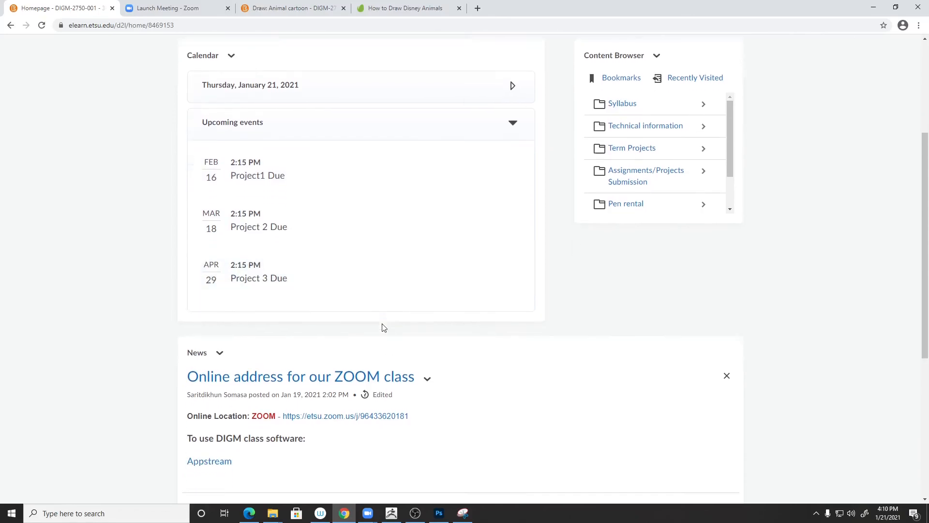
scroll(396, 328, up, 8)
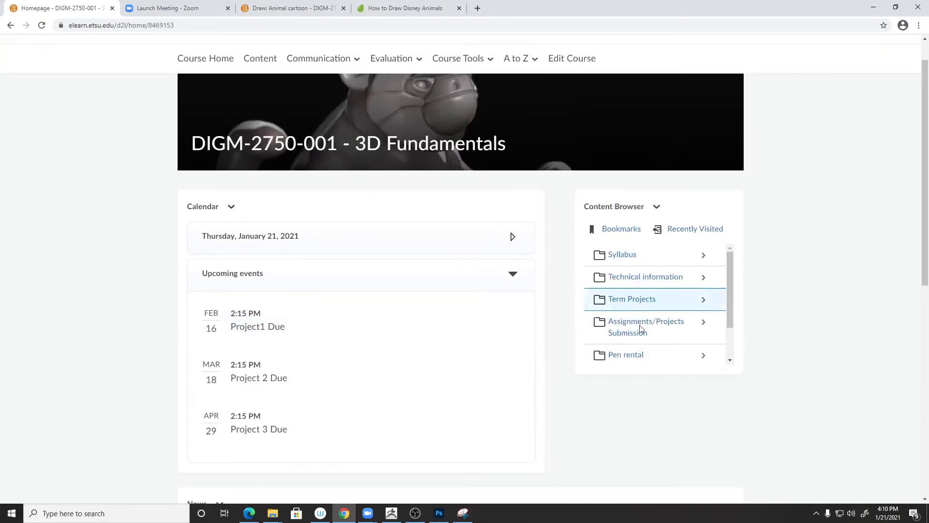
Reopen Project 1: Research from the homepage content browser and reveal its start, due and end dates, then bring back the lion screenshot.
click(619, 257)
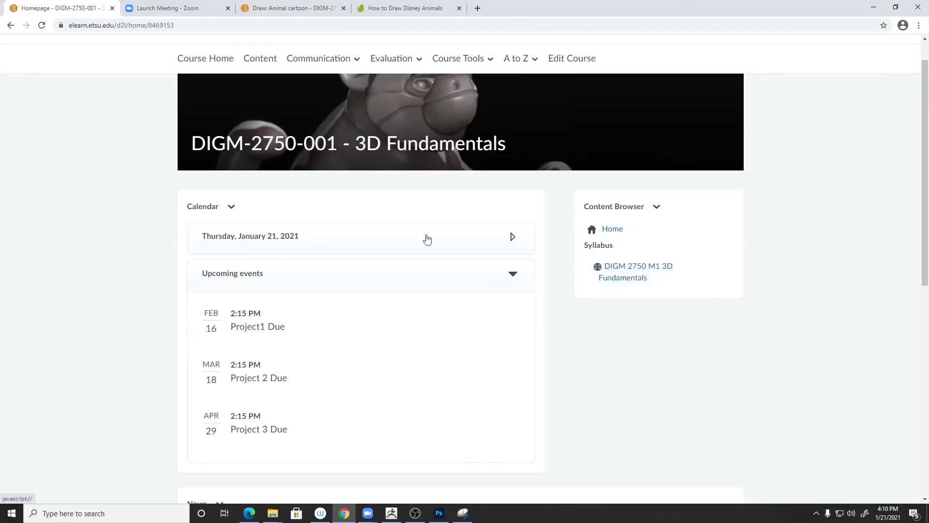
click(205, 58)
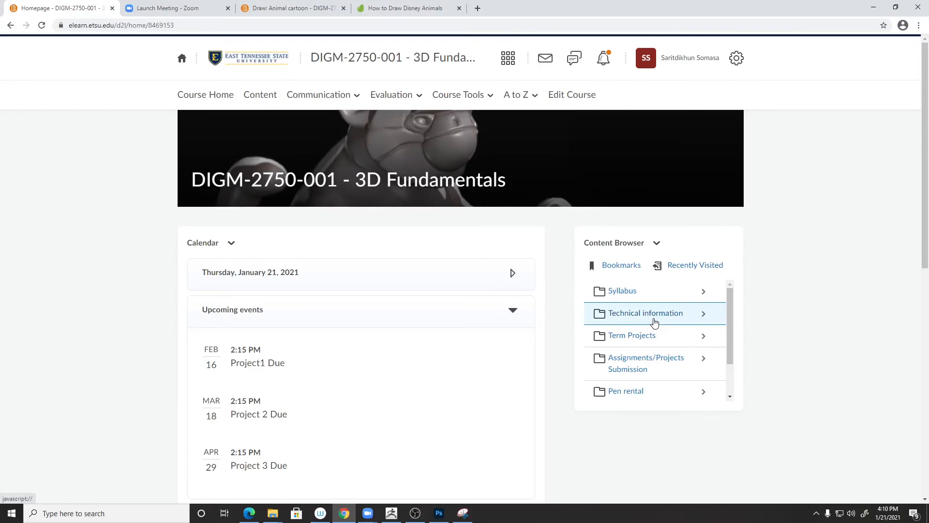
click(641, 363)
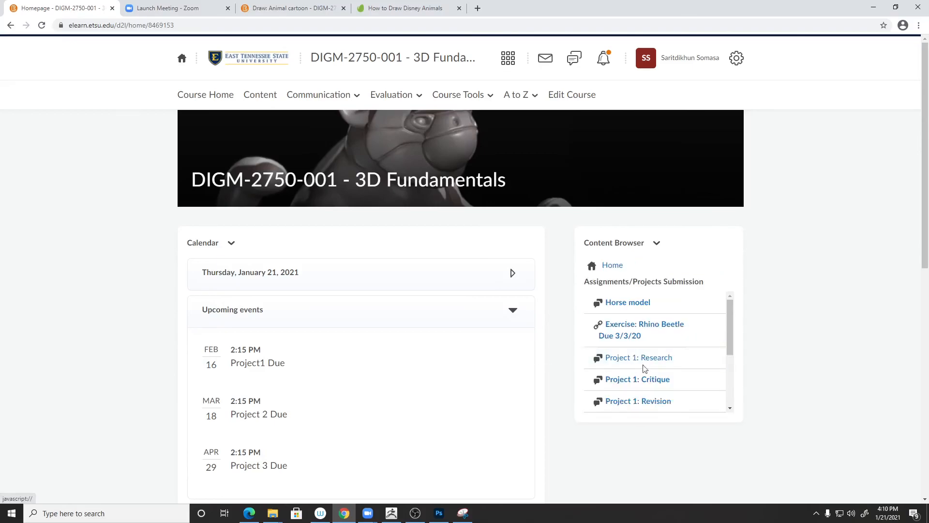
scroll(661, 359, down, 1)
scroll(661, 359, up, 1)
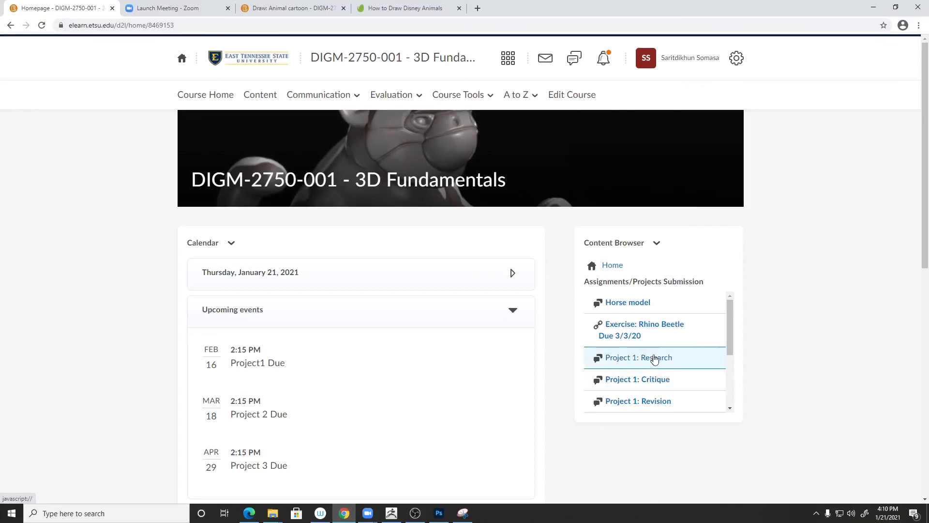
click(645, 360)
scroll(216, 207, down, 2)
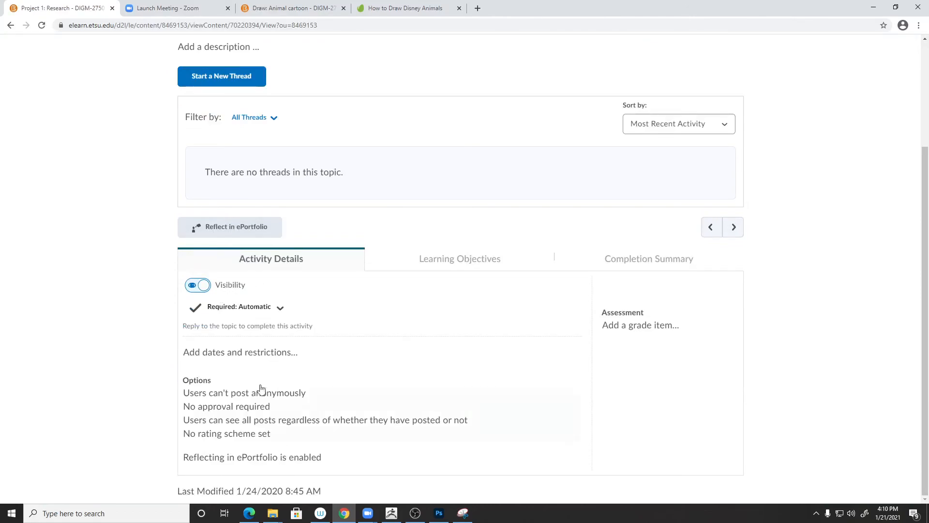
click(240, 358)
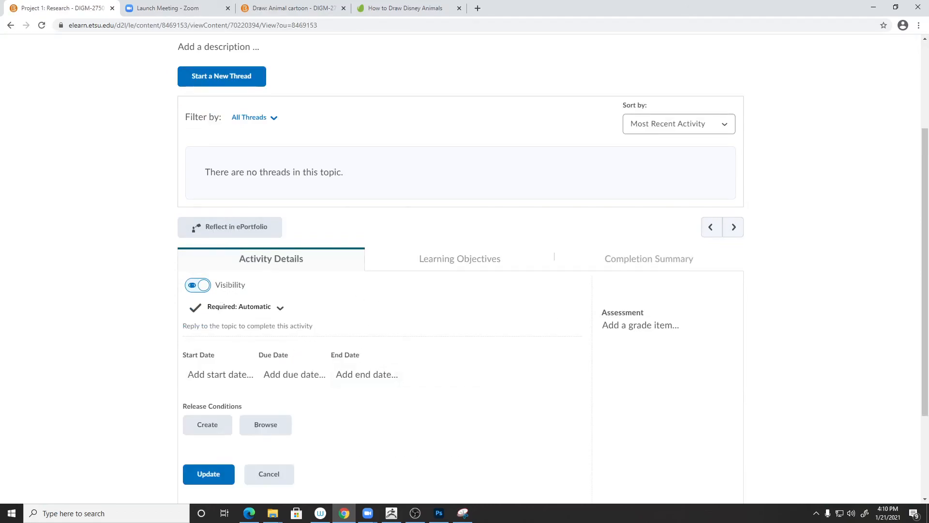
scroll(292, 125, up, 3)
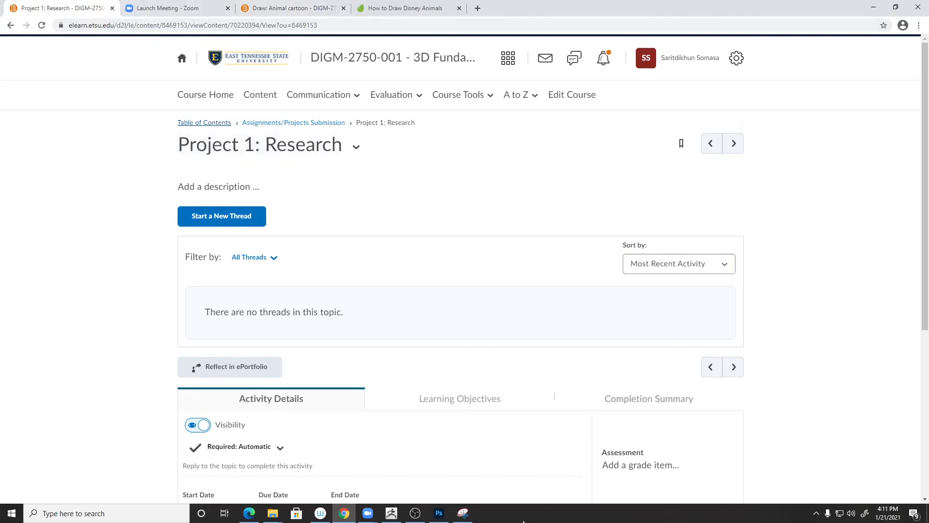
click(463, 513)
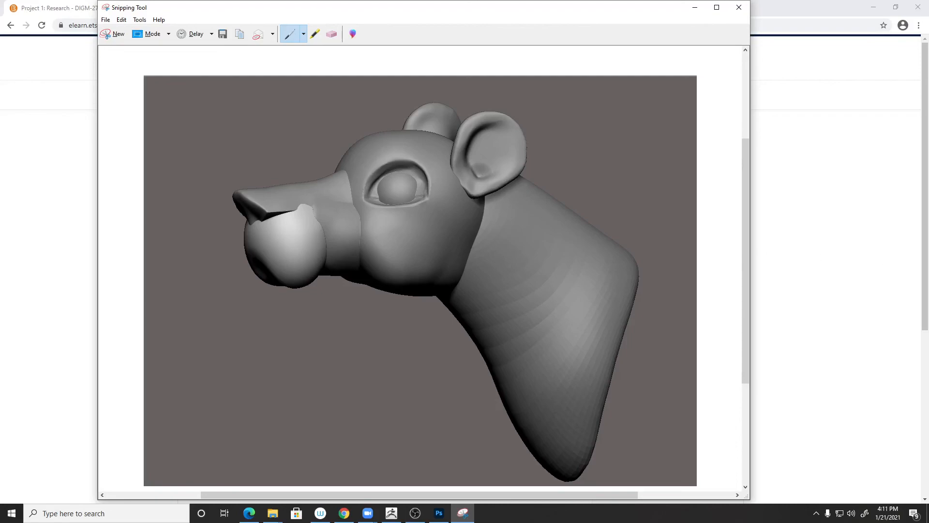
Return to the Project 1: Research page in Chrome.
click(815, 142)
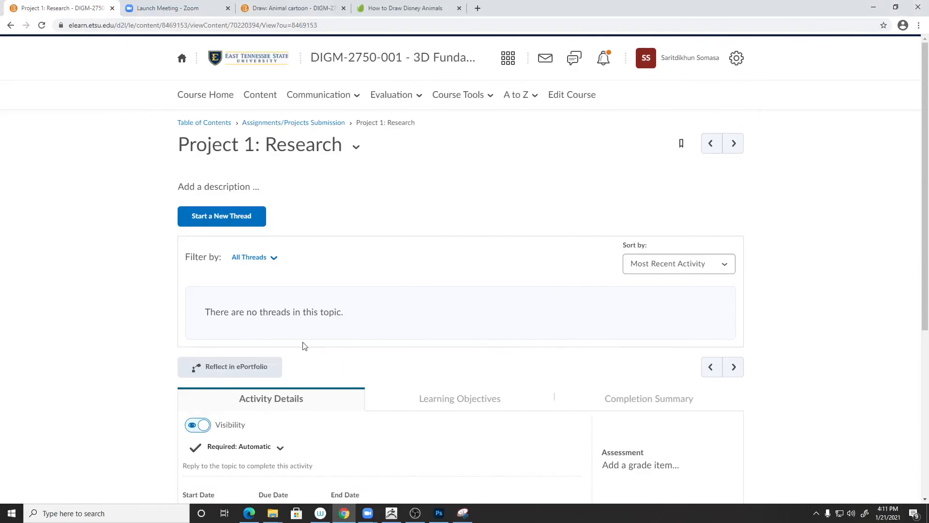
scroll(274, 344, down, 2)
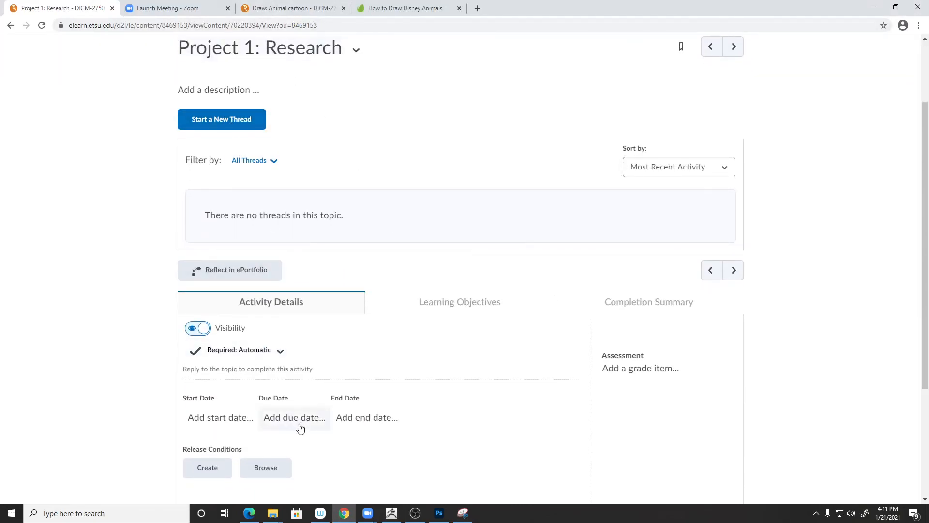
scroll(237, 102, up, 2)
In the Draw: Animal cartoon course, view Term Projects' Project 01: Animal Stylistic Design, then close that tab.
key(ctrl+Tab)
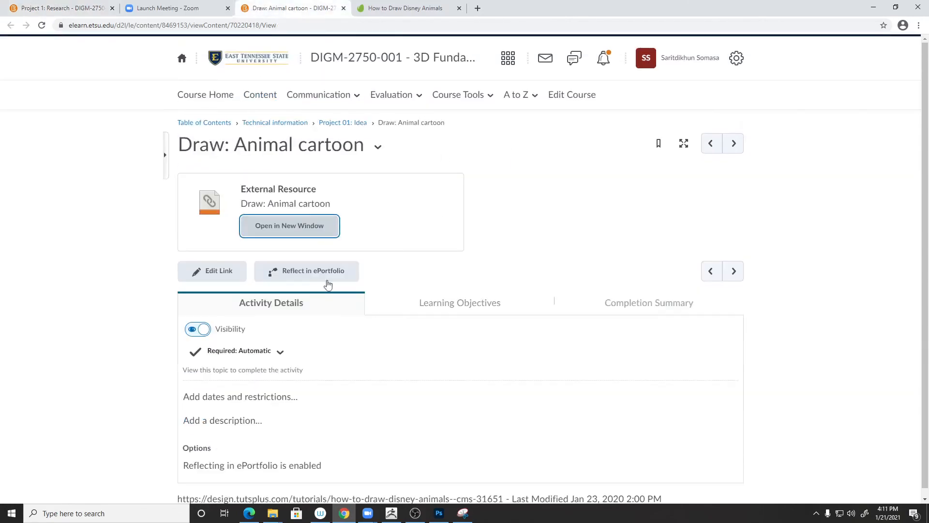
click(250, 97)
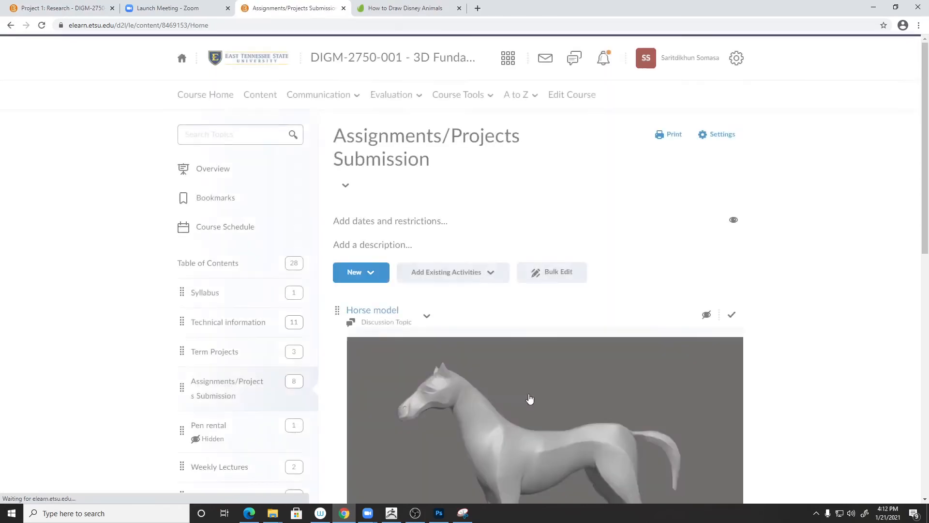
scroll(324, 394, down, 4)
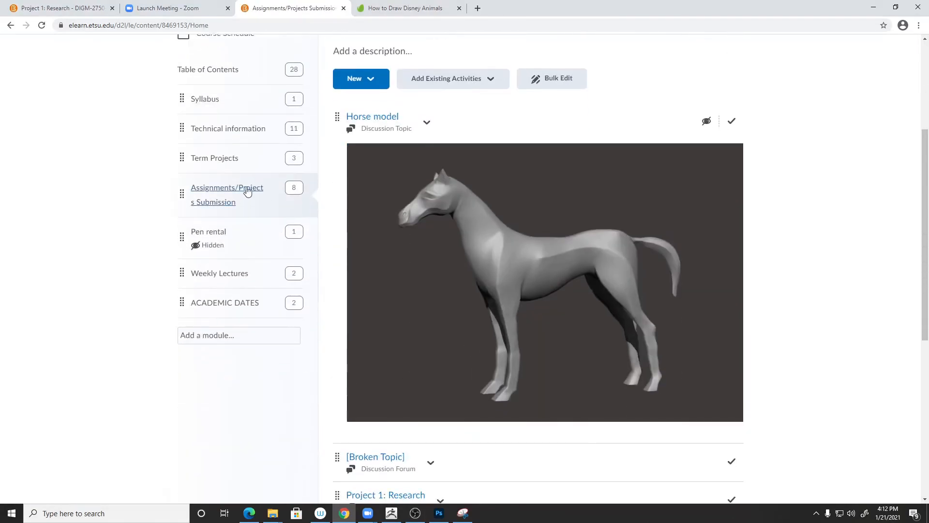
click(231, 163)
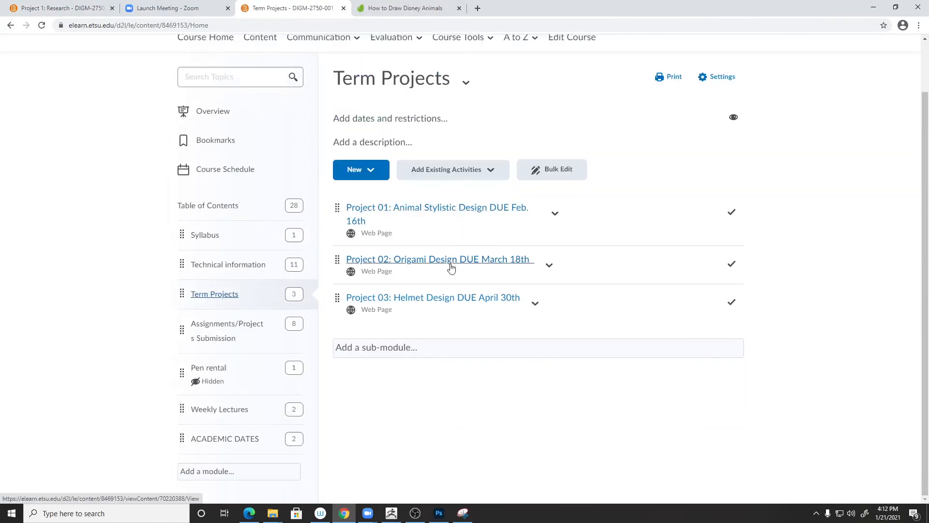
click(476, 213)
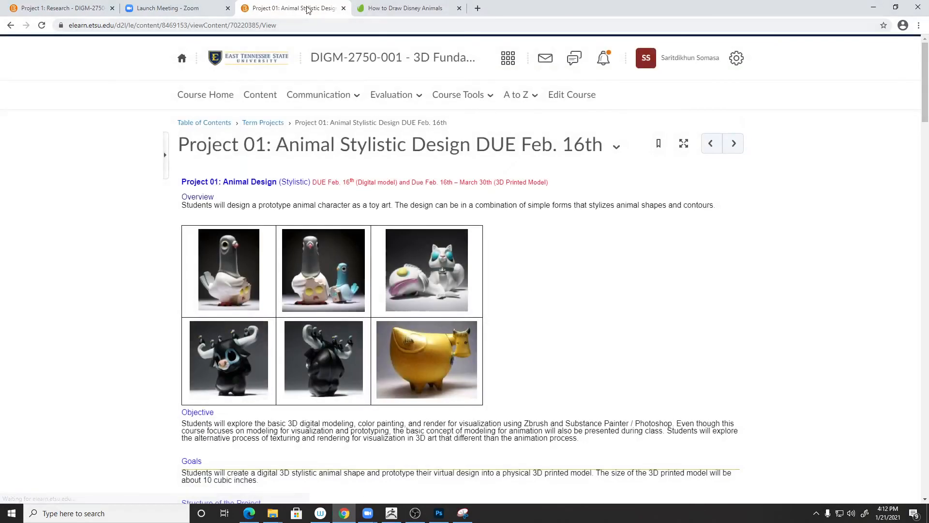
click(344, 8)
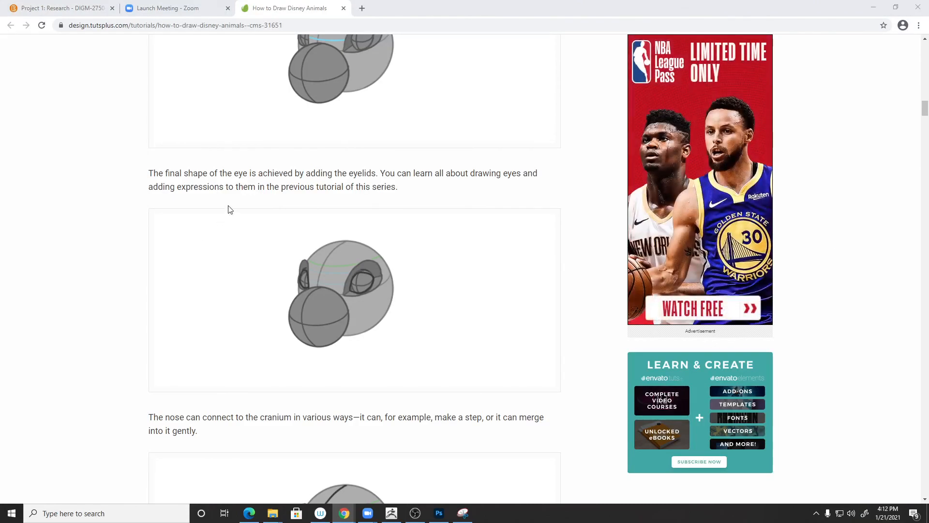
click(66, 8)
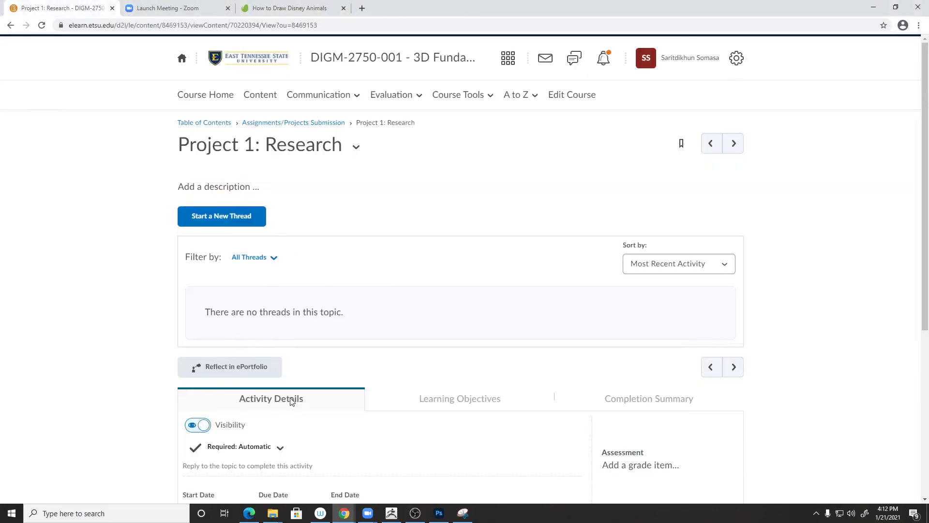
Set Project 1: Research's due date to January 26 at 2:15 PM and update it.
scroll(290, 400, down, 5)
click(284, 250)
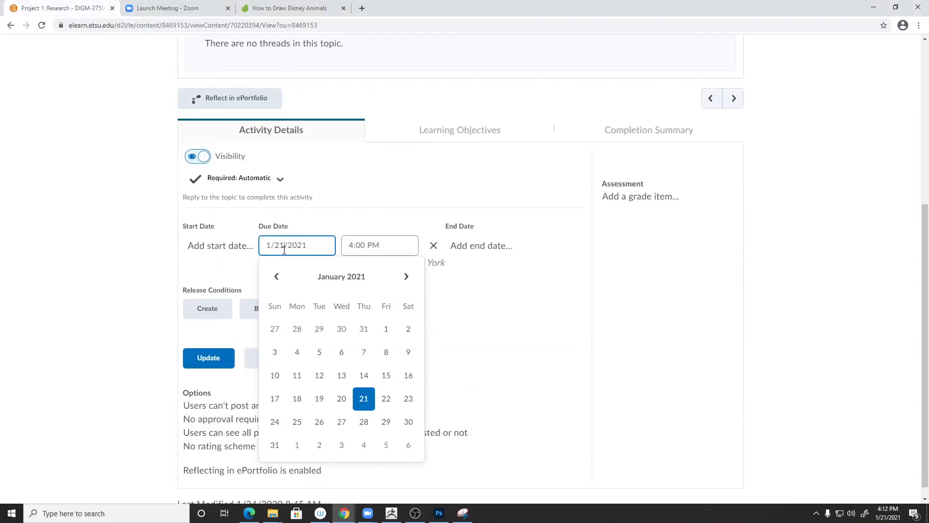
click(319, 421)
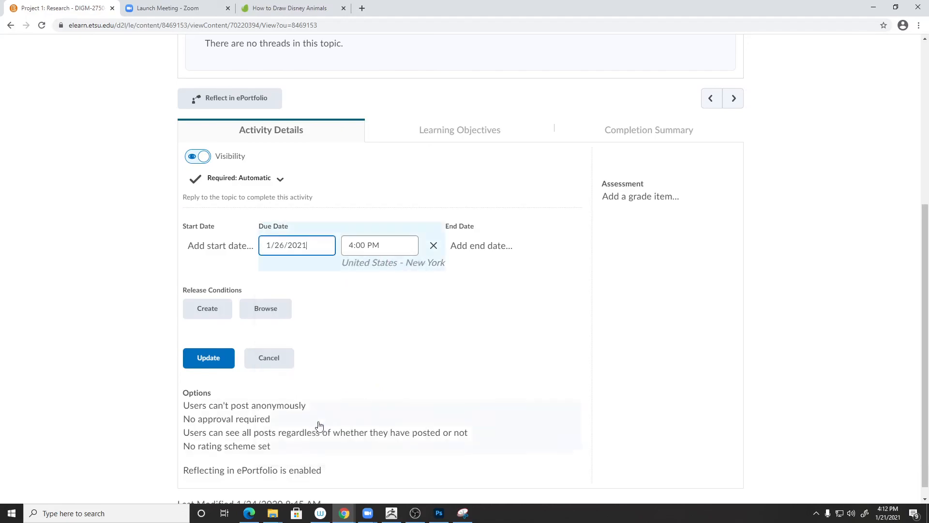
click(390, 248)
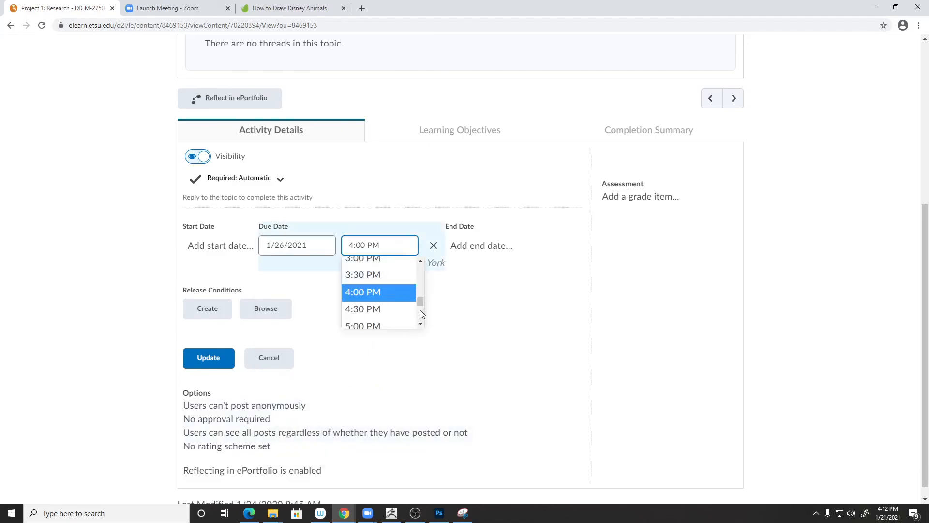
drag(420, 310, 420, 298)
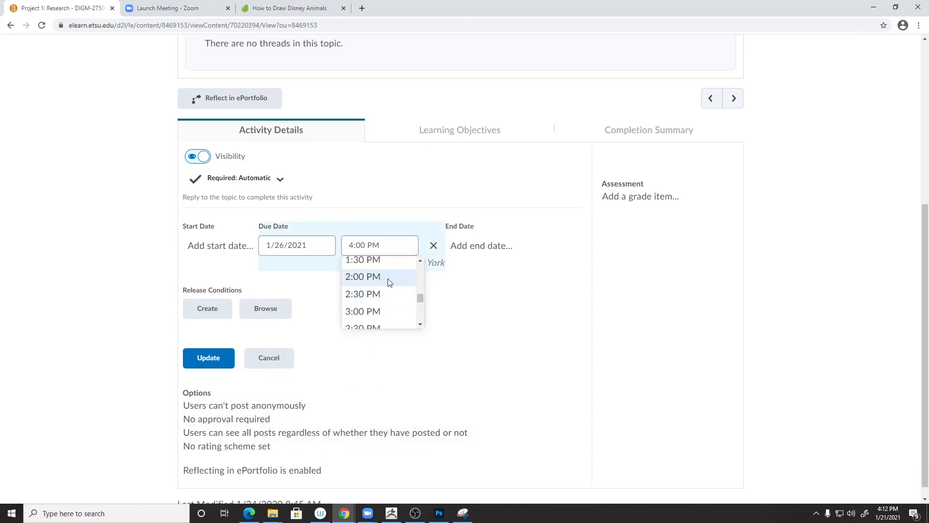
click(386, 280)
click(361, 245)
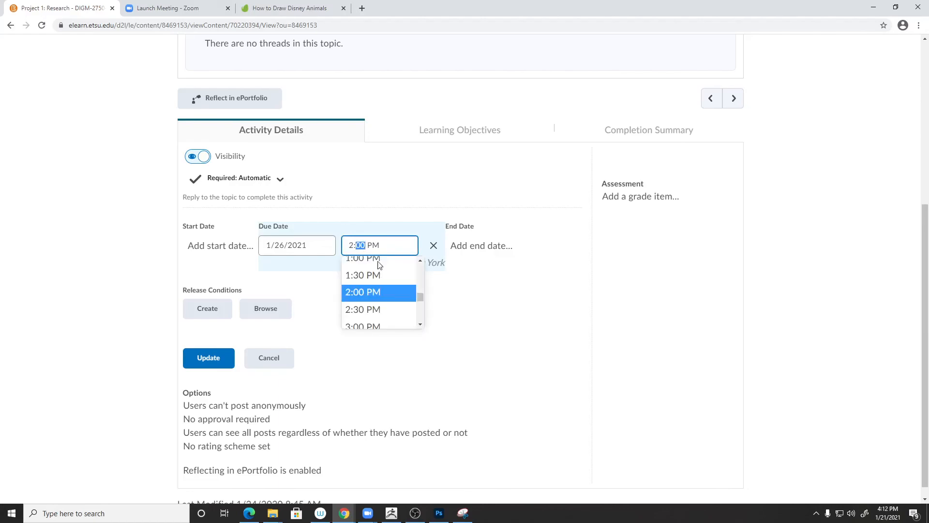
text(15)
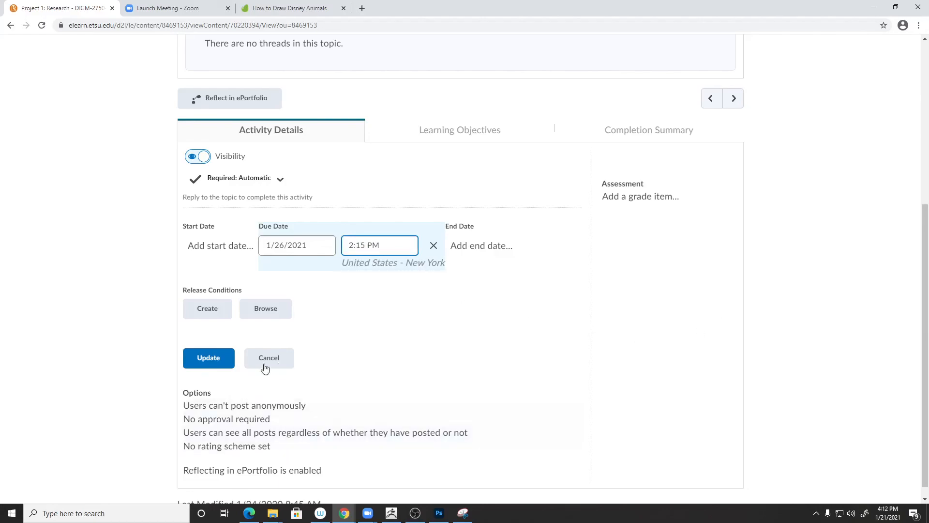
click(222, 357)
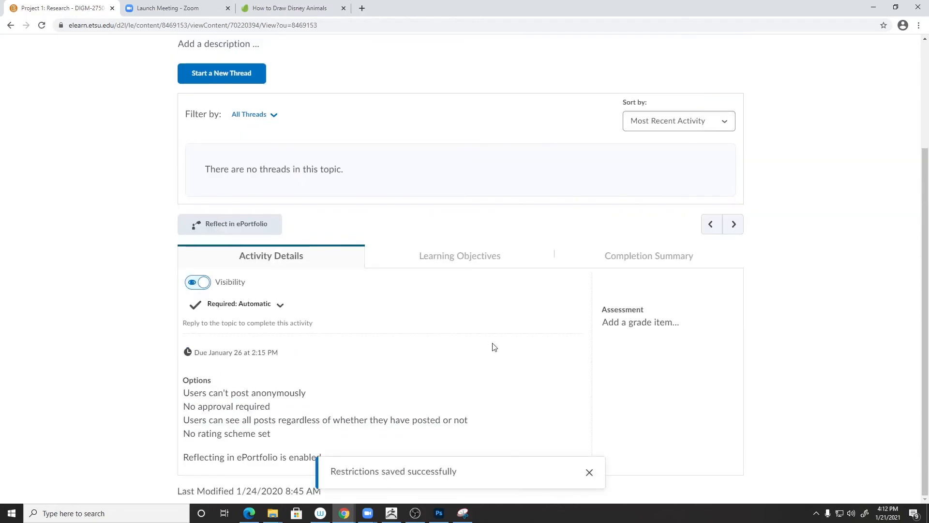
scroll(503, 337, up, 3)
Go to the course home page and check the calendar listing Project 1: Research due January 26.
click(230, 99)
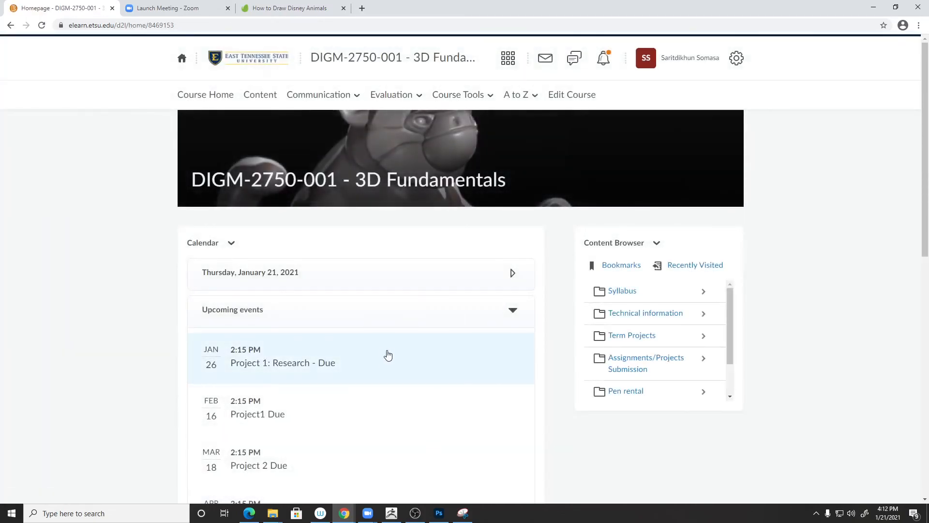
scroll(301, 367, down, 2)
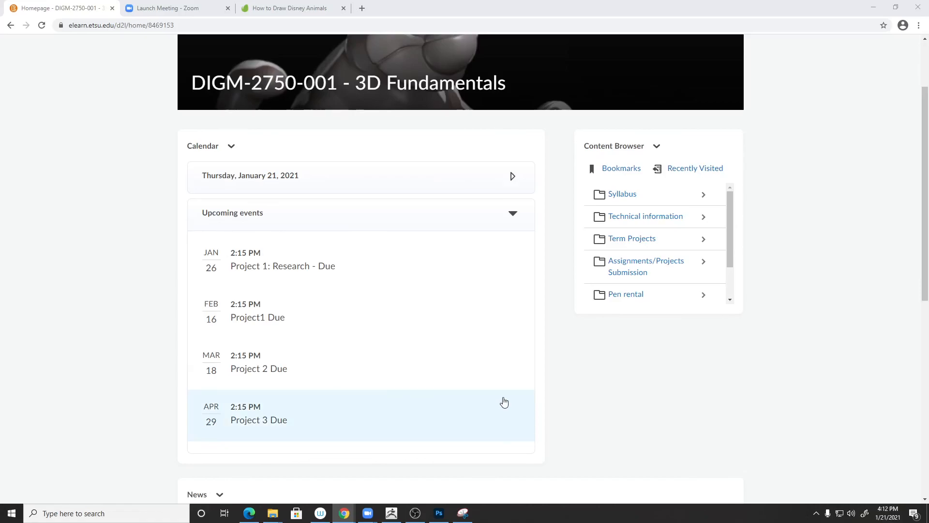
scroll(505, 401, up, 2)
scroll(504, 401, down, 1)
scroll(504, 401, up, 1)
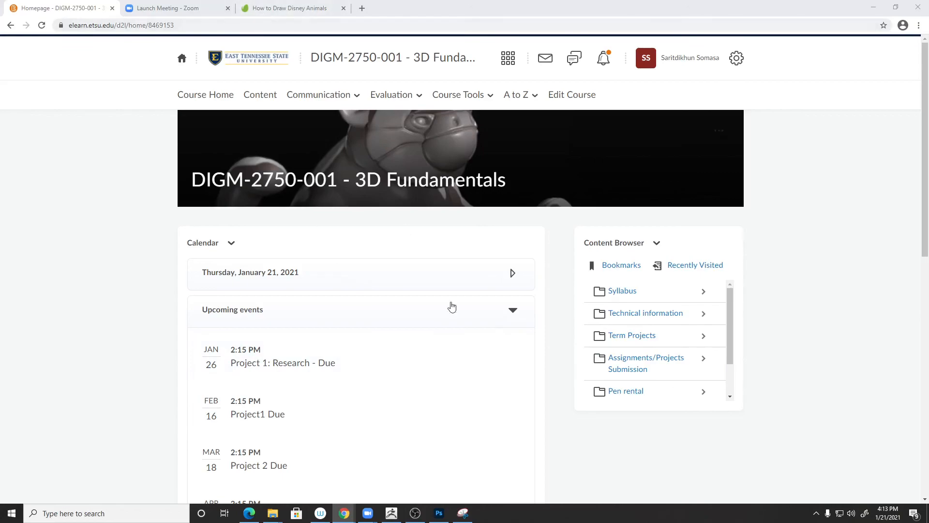
Load Disney_Lion_B03 in ZBrush and smooth the crease under the jaw and the muzzle.
click(392, 516)
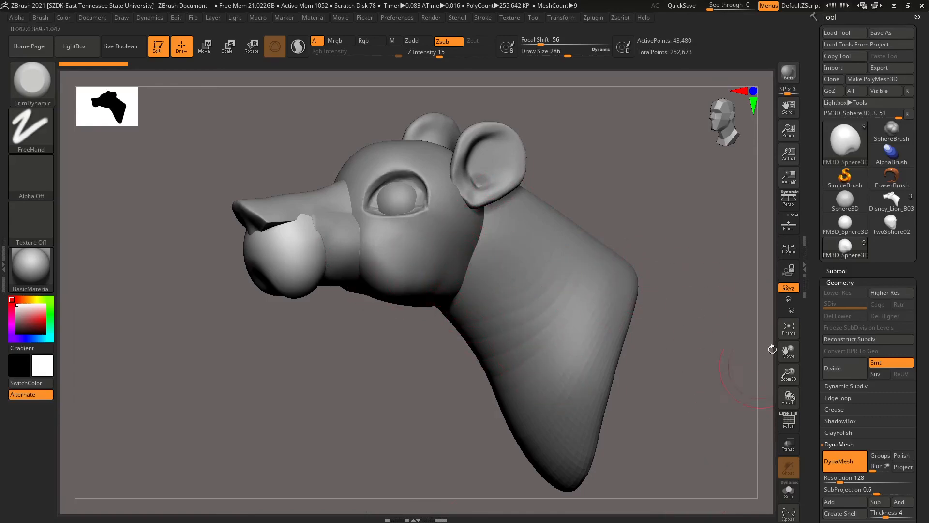
click(839, 33)
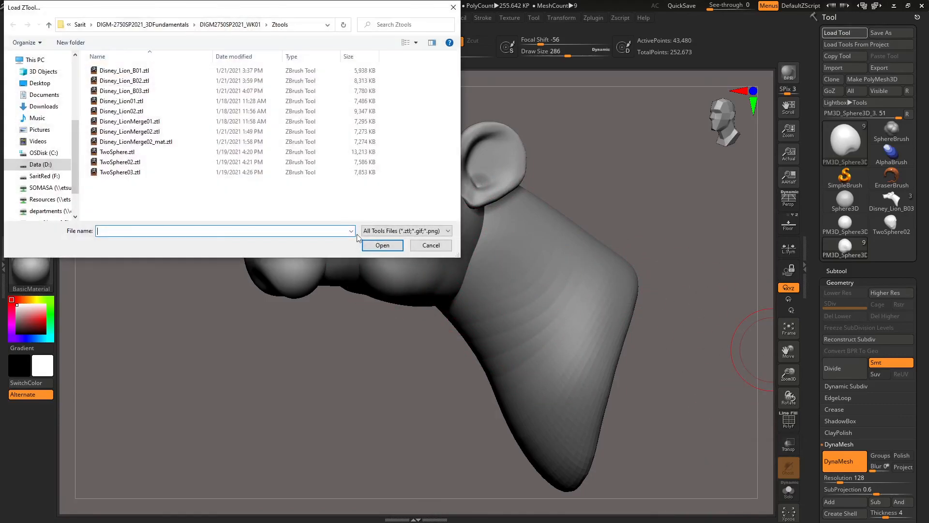
double_click(124, 91)
drag(396, 430, 373, 373)
drag(445, 360, 452, 292)
shift+drag(387, 234, 374, 229)
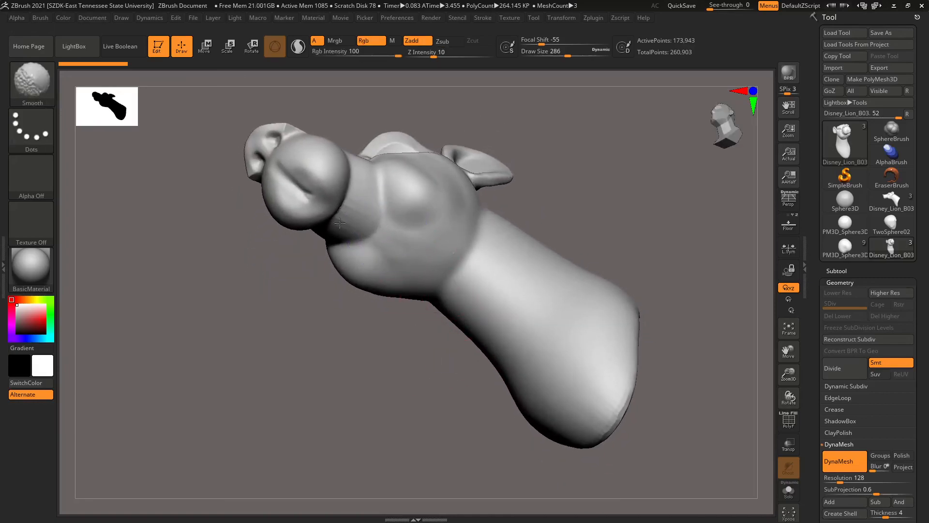
shift+drag(355, 193, 354, 192)
mouse_move(355, 211)
shift+mouse_down()
mouse_move(304, 191)
mouse_move(283, 171)
shift+mouse_up()
drag(288, 320, 292, 412)
alt+drag(484, 350, 450, 436)
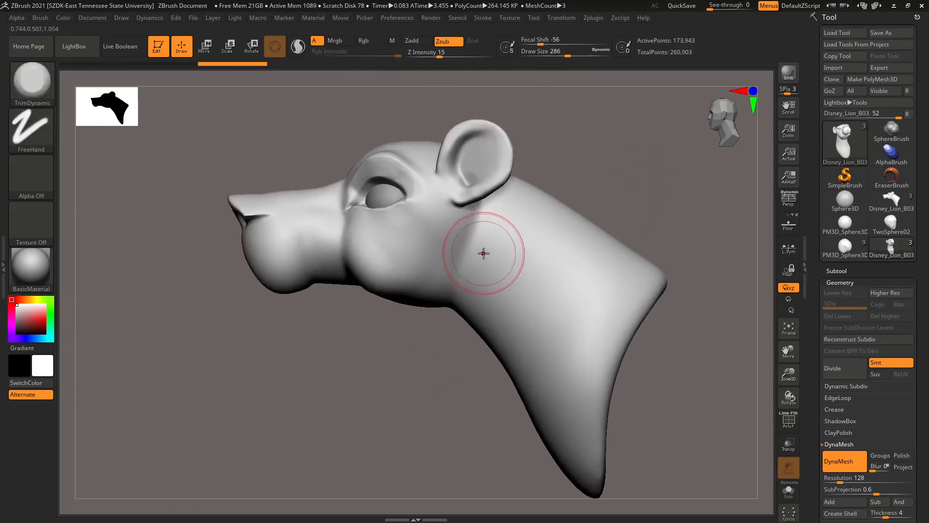
Cycle through the PM3D_Sphere3D, TwoSphere02 and Sphere3D tools, then load Disney_Lion_B02.ztl onto the canvas.
click(890, 199)
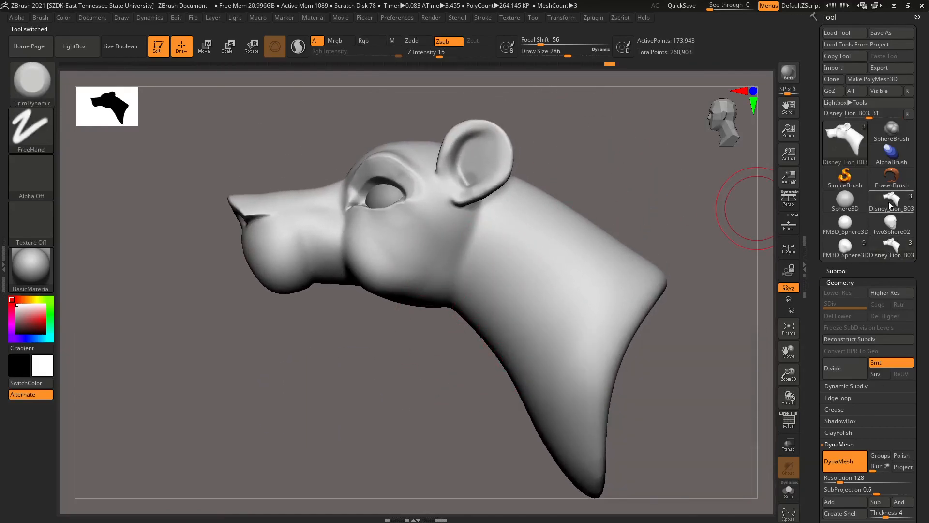
mouse_move(855, 250)
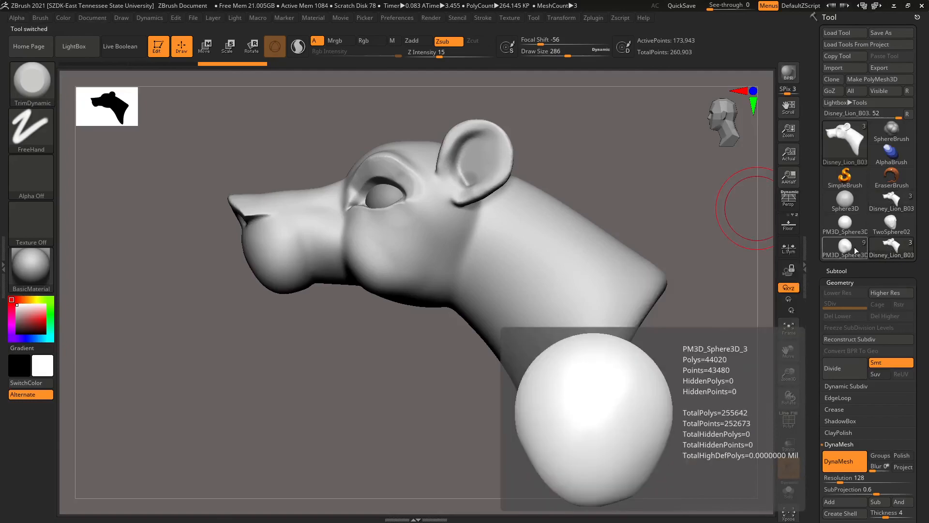
click(855, 228)
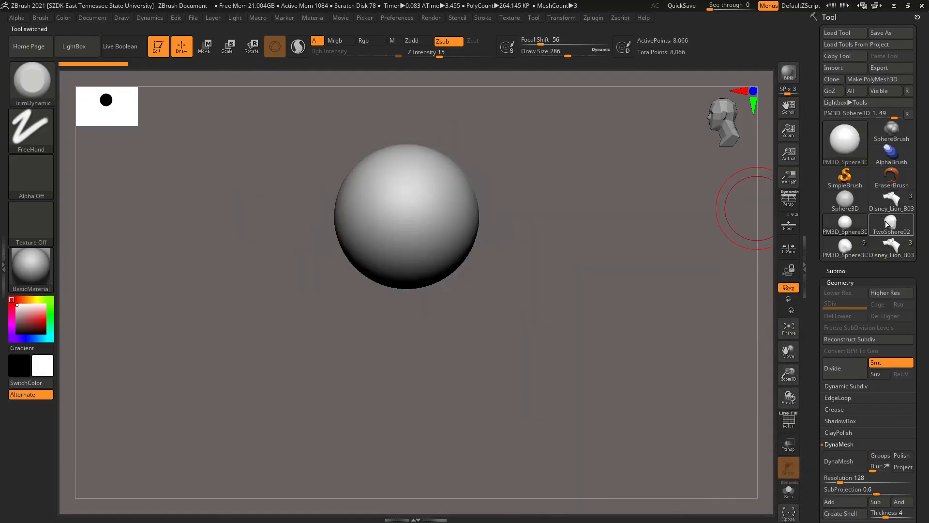
click(887, 228)
click(845, 199)
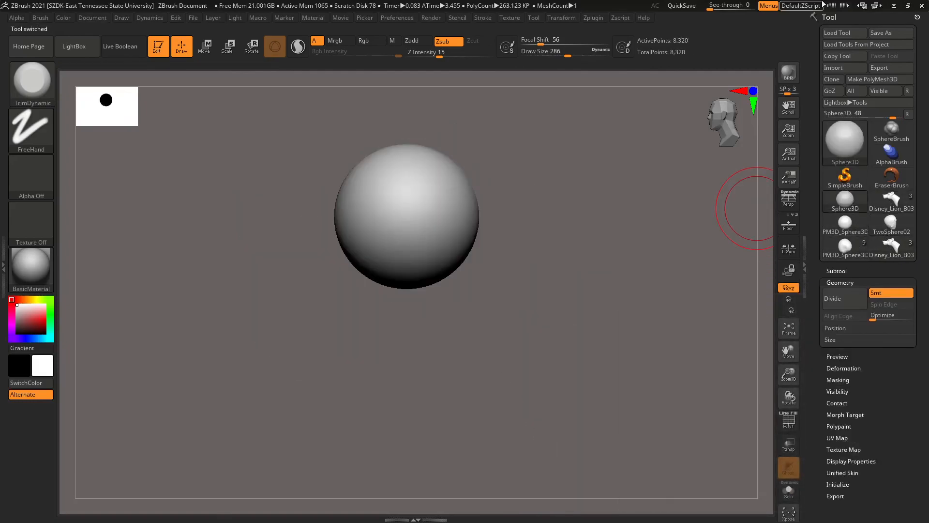
click(841, 33)
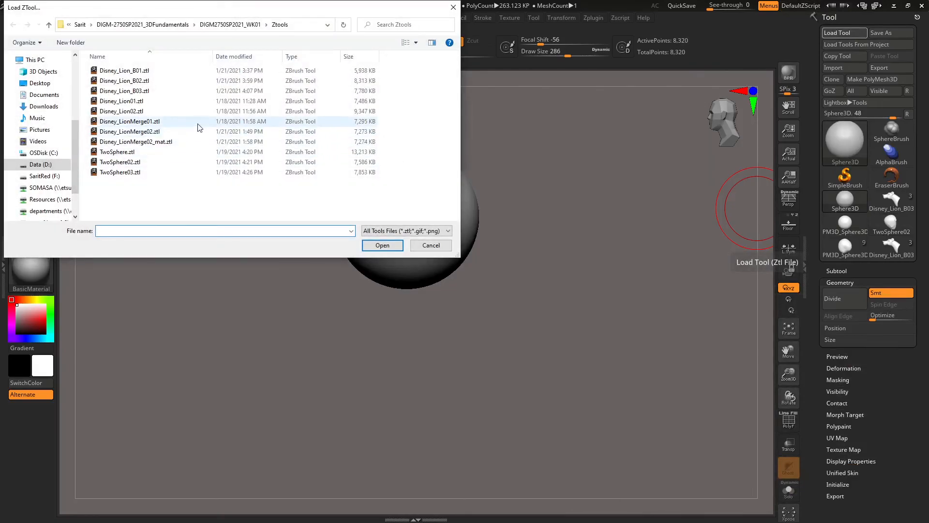
click(147, 82)
click(369, 246)
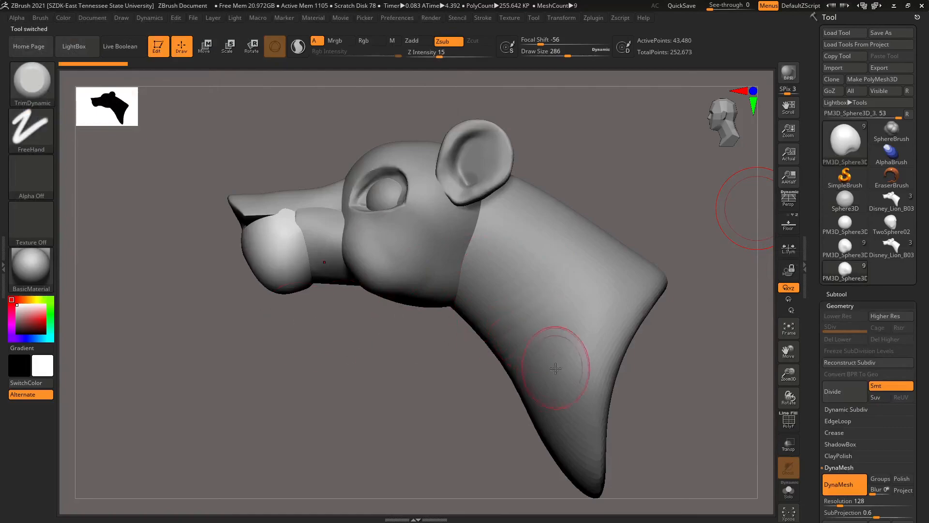
Expand the Subtool list showing the head, PM3D_Sphere3D_3 muzzle and two cylinders, rotating the lion to side view.
drag(429, 373, 450, 375)
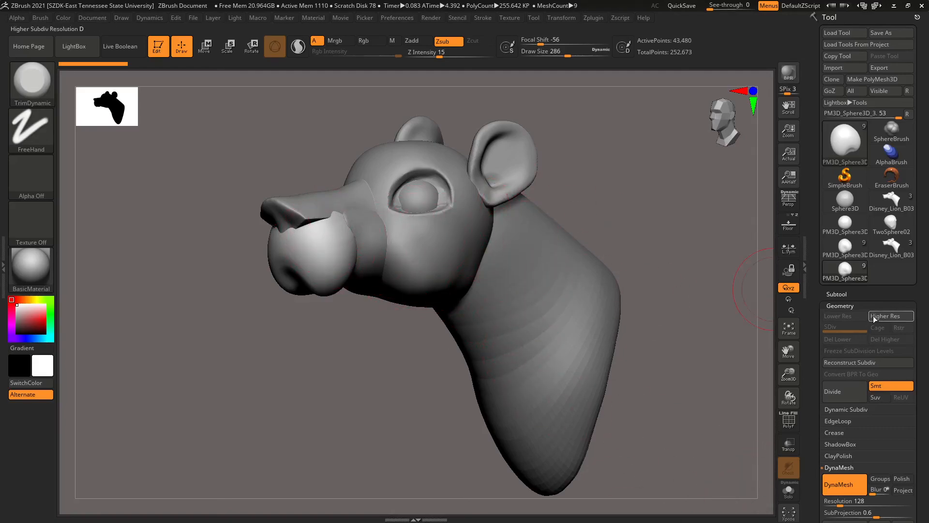
click(840, 294)
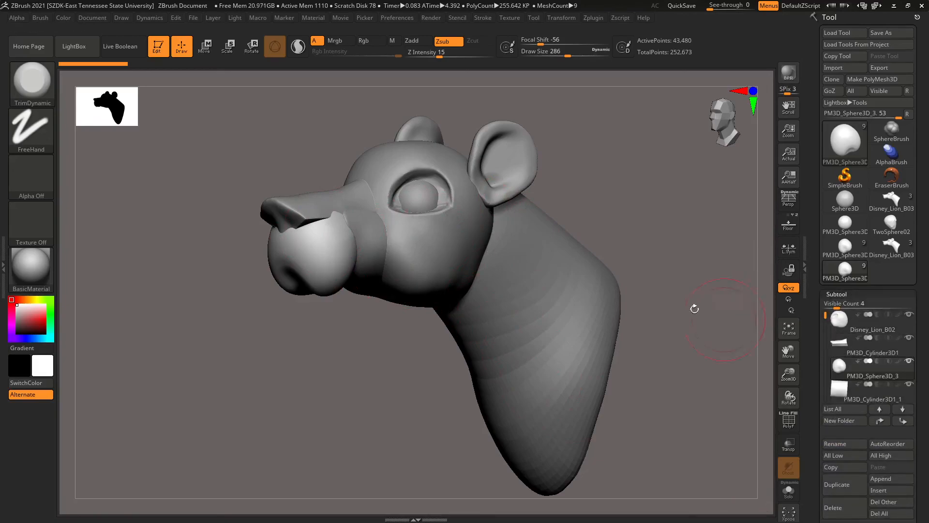
mouse_move(645, 215)
mouse_down()
mouse_move(623, 221)
mouse_move(667, 220)
mouse_move(659, 232)
mouse_up()
mouse_move(635, 166)
mouse_down()
mouse_move(629, 145)
mouse_move(628, 201)
mouse_move(613, 183)
mouse_move(616, 199)
mouse_up()
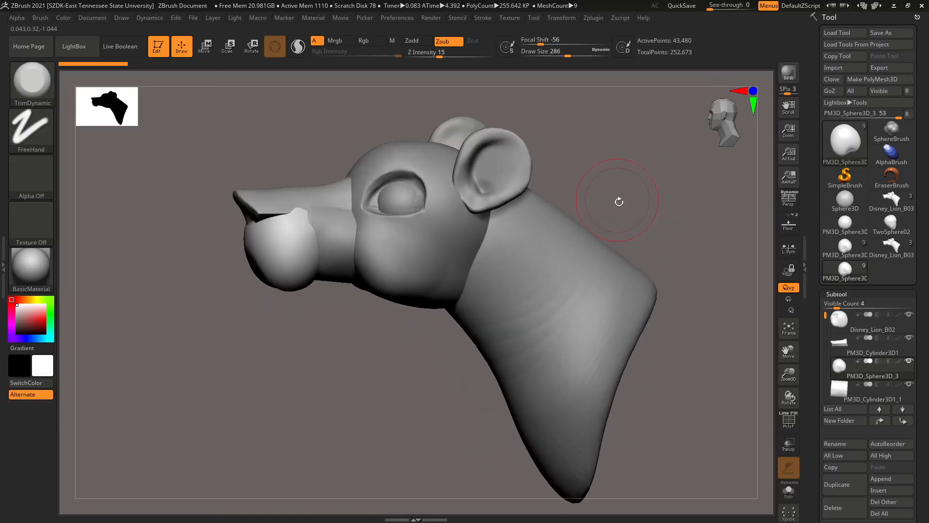